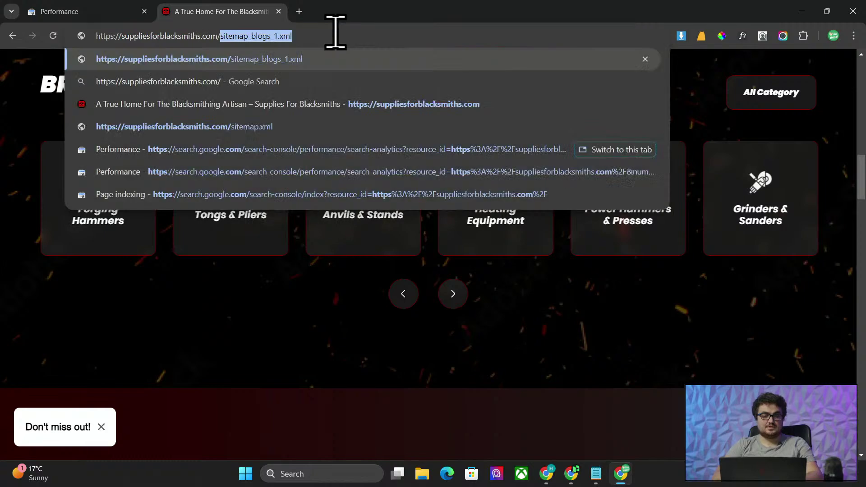
- Open suppliesforblacksmiths.com/sitemap.xml and enlarge the page so its entries are easier to read
{"action": "key", "text": "Return"}
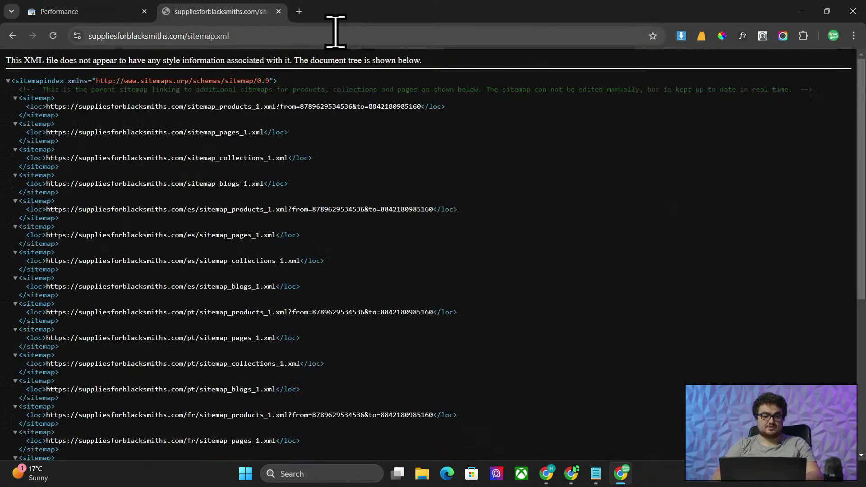
{"action": "key", "text": "ctrl+plus"}
{"action": "key", "text": "ctrl+plus"}
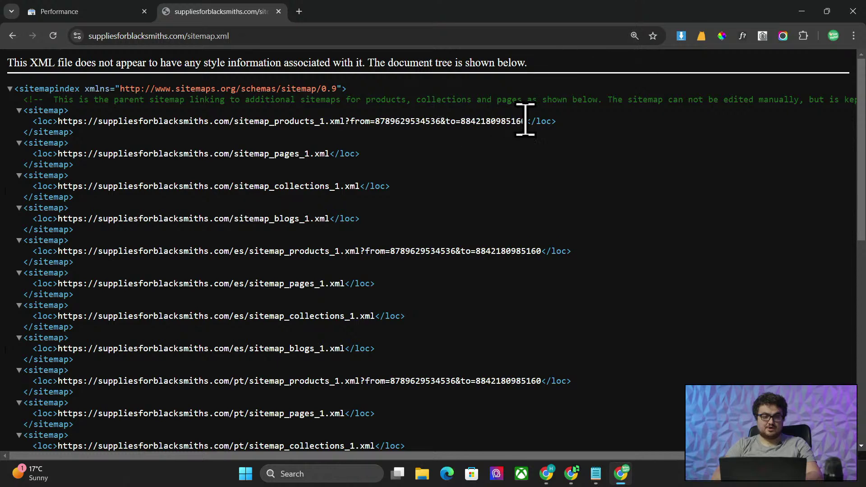
- Open the main sitemap_products_1.xml address from the sitemap index in a new tab and look through its product entries
{"action": "left_click_drag", "start_coordinate": [382, 111], "coordinate": [87, 112]}
{"action": "key", "text": "ctrl+c"}
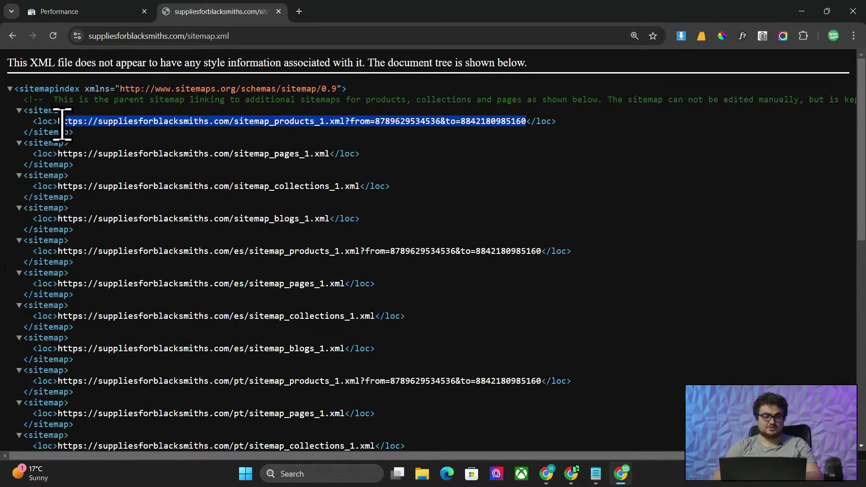
{"action": "left_click", "coordinate": [298, 11]}
{"action": "key", "text": "ctrl+v"}
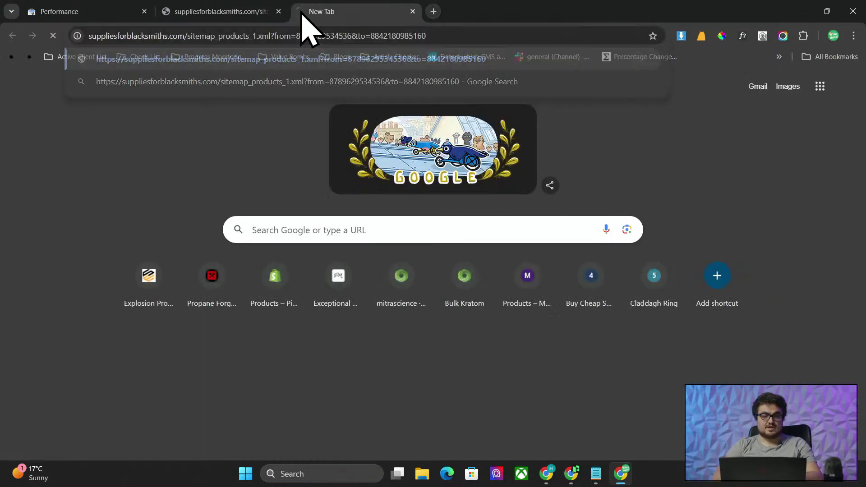
{"action": "key", "text": "Return"}
{"action": "scroll", "coordinate": [347, 189], "scroll_direction": "down", "scroll_amount": 1}
{"action": "scroll", "coordinate": [346, 187], "scroll_direction": "down", "scroll_amount": 5}
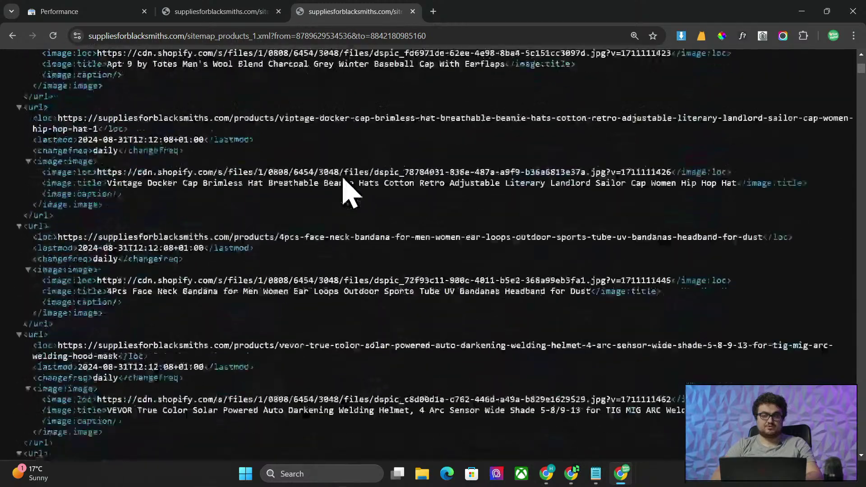
- Go back to the sitemap index and open its sitemap_collections_1.xml address in a new tab
{"action": "left_click", "coordinate": [212, 14]}
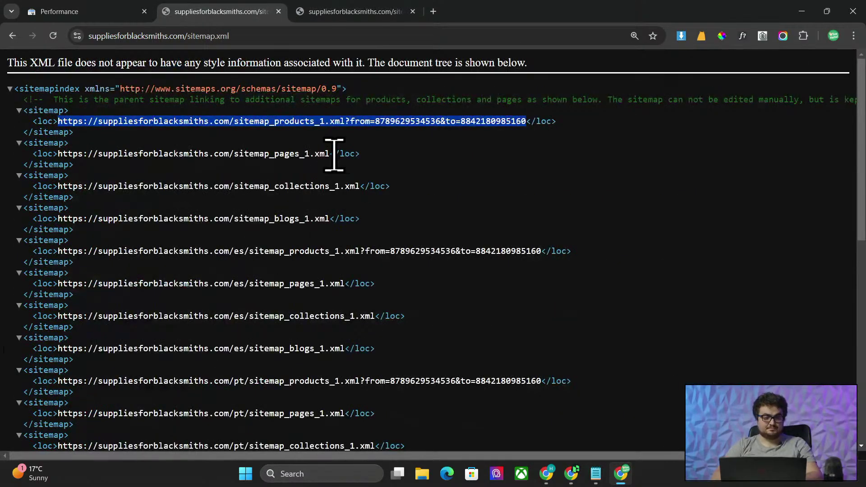
{"action": "left_click_drag", "start_coordinate": [359, 186], "coordinate": [108, 168]}
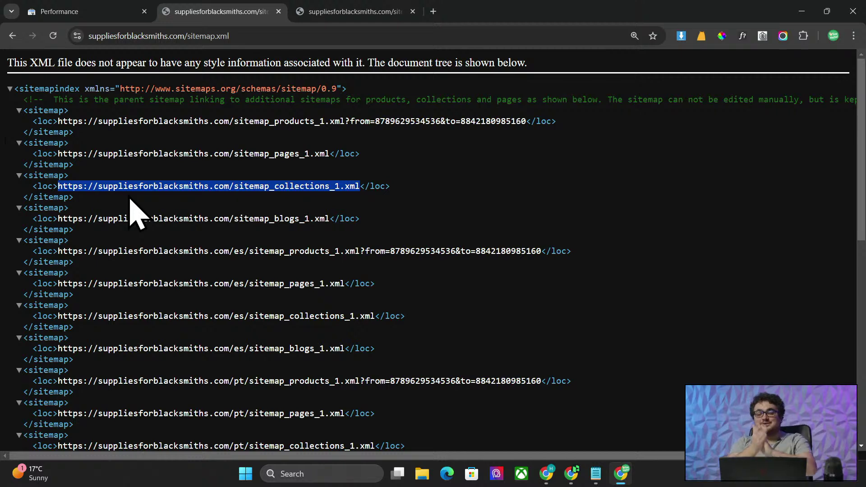
{"action": "left_click", "coordinate": [433, 12]}
{"action": "type", "text": "suppliesforblacksmiths.com/sitemap_collections_1.xml"}
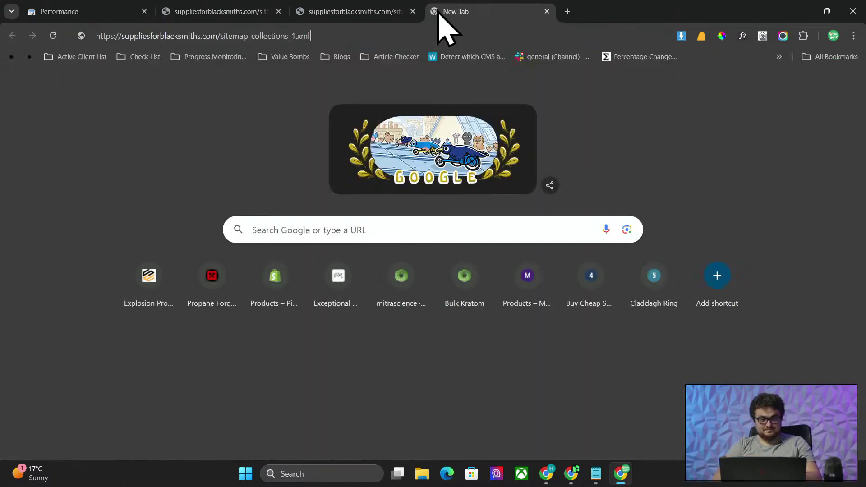
{"action": "key", "text": "Return"}
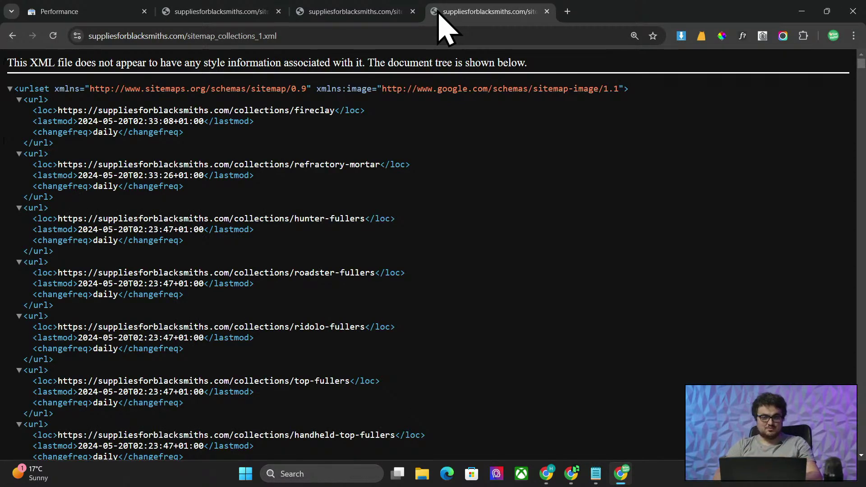
- Examine the collection URLs and their last-modified dates in the collections sitemap
{"action": "scroll", "coordinate": [311, 253], "scroll_direction": "down", "scroll_amount": 20}
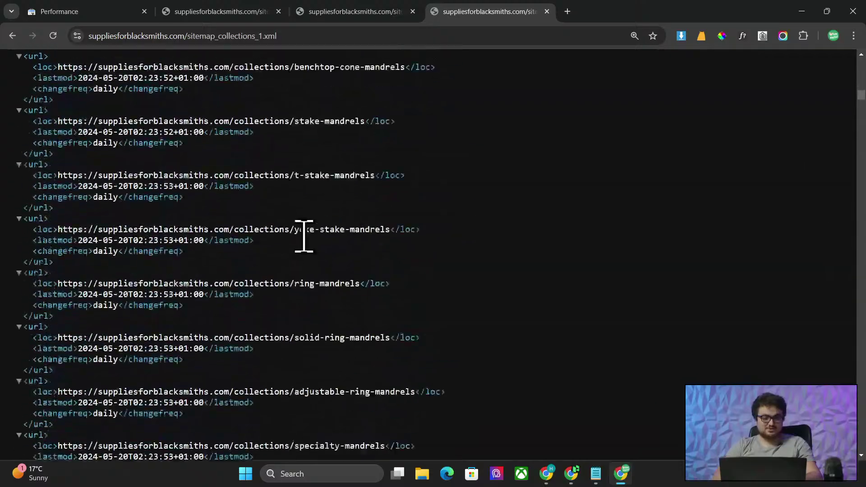
{"action": "scroll", "coordinate": [312, 255], "scroll_direction": "down", "scroll_amount": 20}
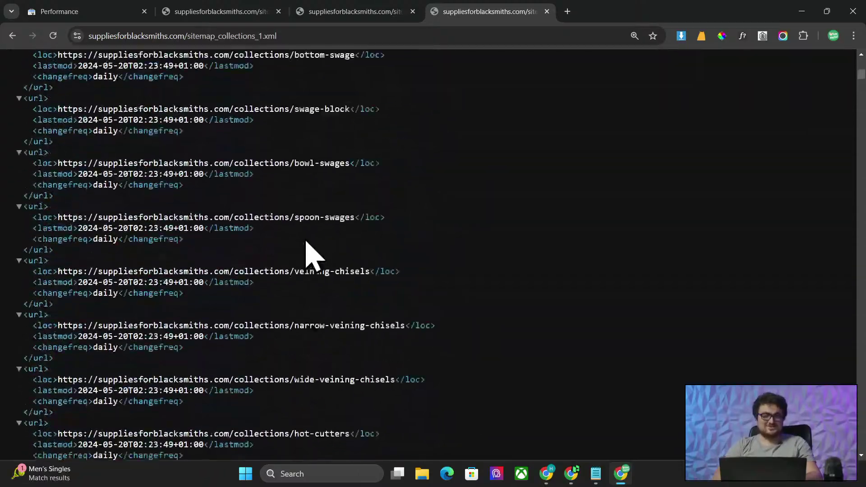
{"action": "scroll", "coordinate": [311, 255], "scroll_direction": "down", "scroll_amount": 20}
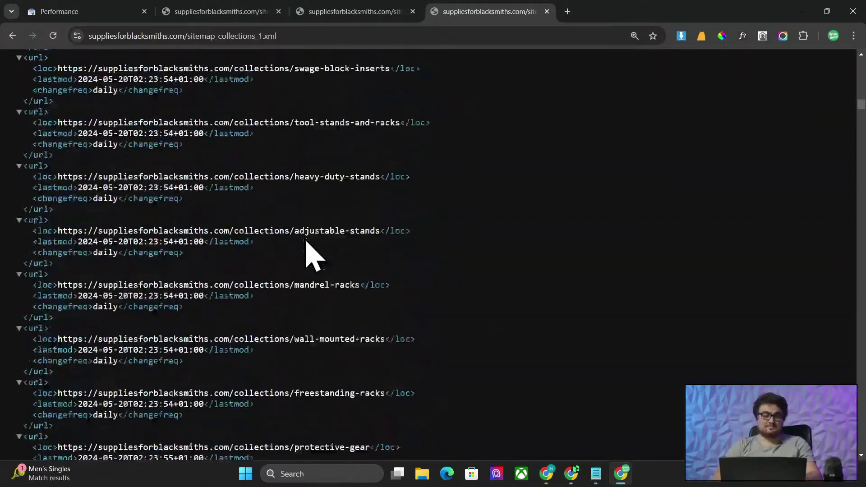
{"action": "scroll", "coordinate": [312, 255], "scroll_direction": "down", "scroll_amount": 12}
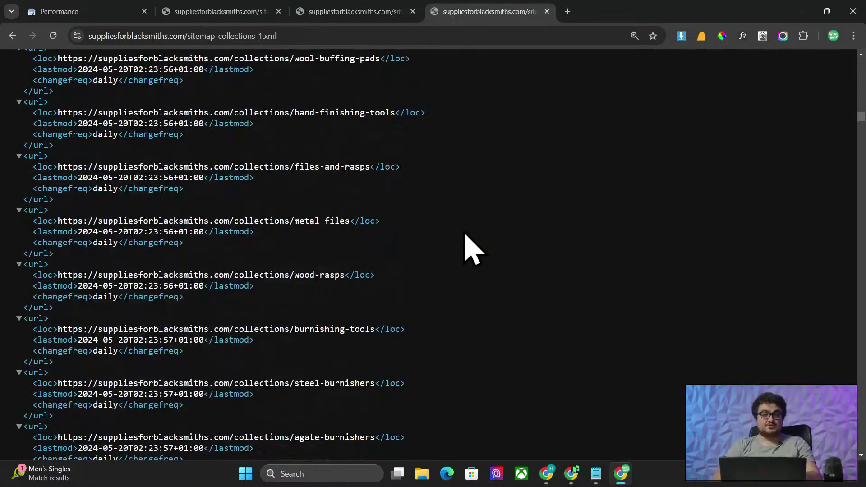
{"action": "scroll", "coordinate": [467, 235], "scroll_direction": "down", "scroll_amount": 10}
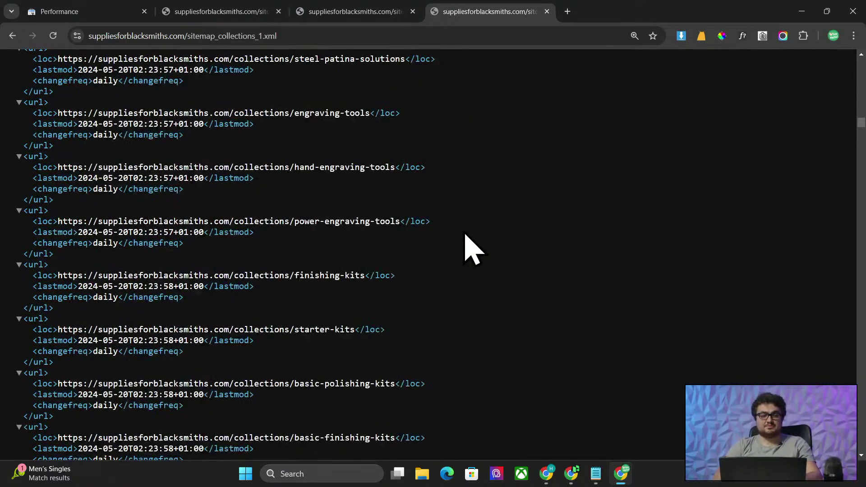
{"action": "scroll", "coordinate": [466, 235], "scroll_direction": "down", "scroll_amount": 20}
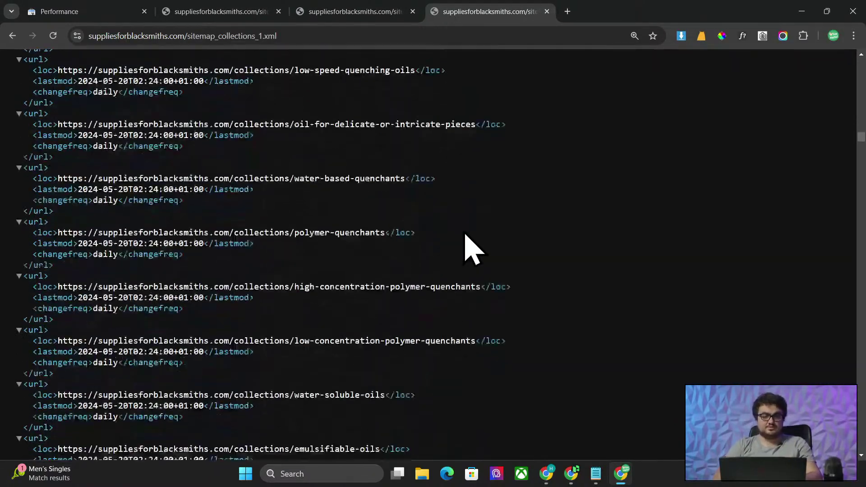
{"action": "scroll", "coordinate": [466, 235], "scroll_direction": "down", "scroll_amount": 5}
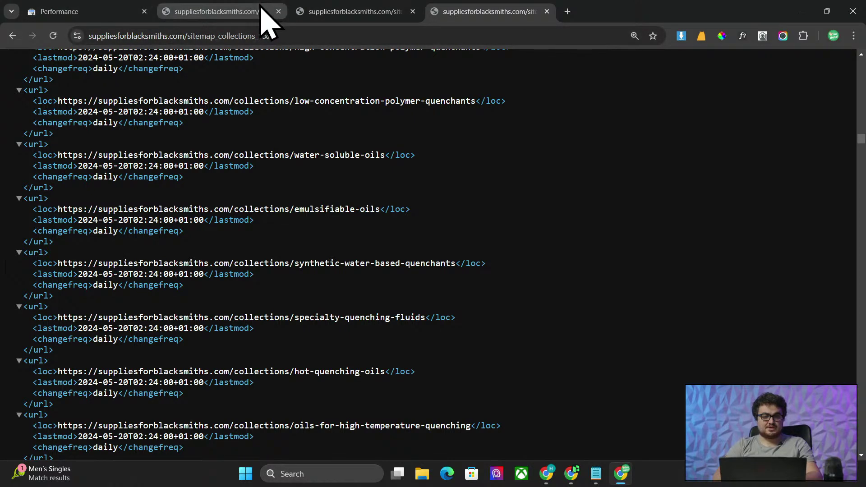
- Switch to the Search Console performance report and set its date range to the last 16 months
{"action": "left_click", "coordinate": [130, 11]}
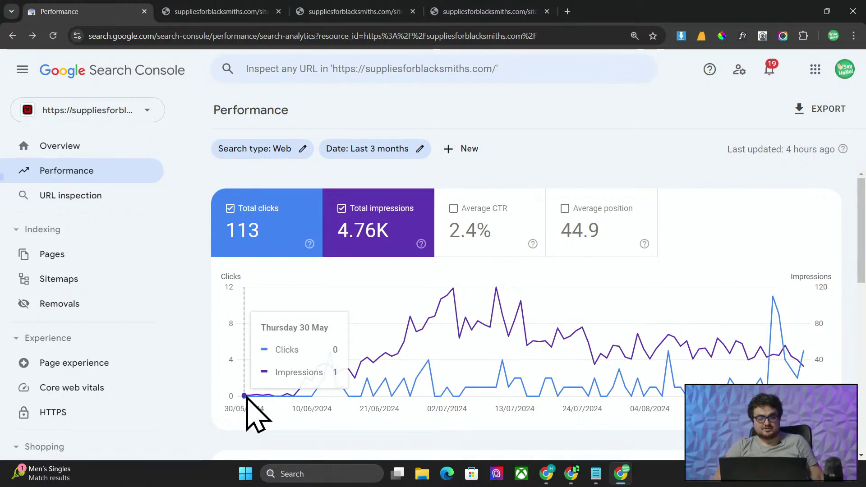
{"action": "left_click", "coordinate": [381, 150]}
{"action": "key", "text": "Return"}
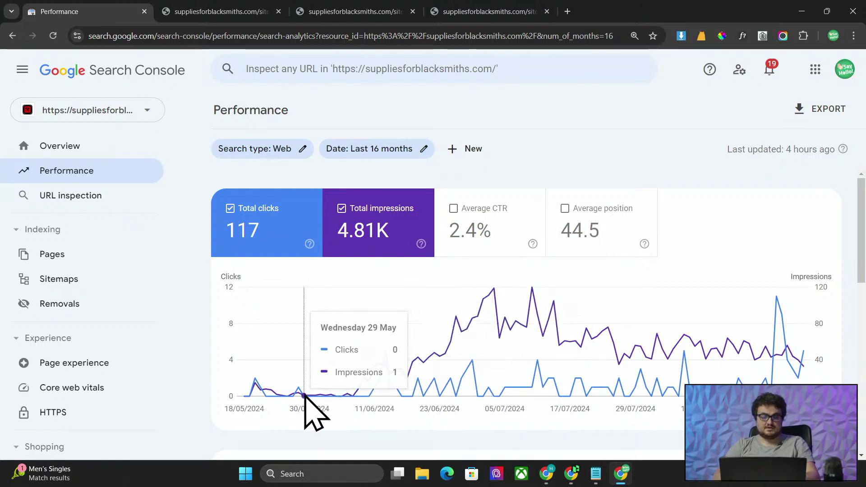
- Return to the sitemap index and open its sitemap_blogs_1.xml address in a new tab
{"action": "left_click", "coordinate": [248, 13]}
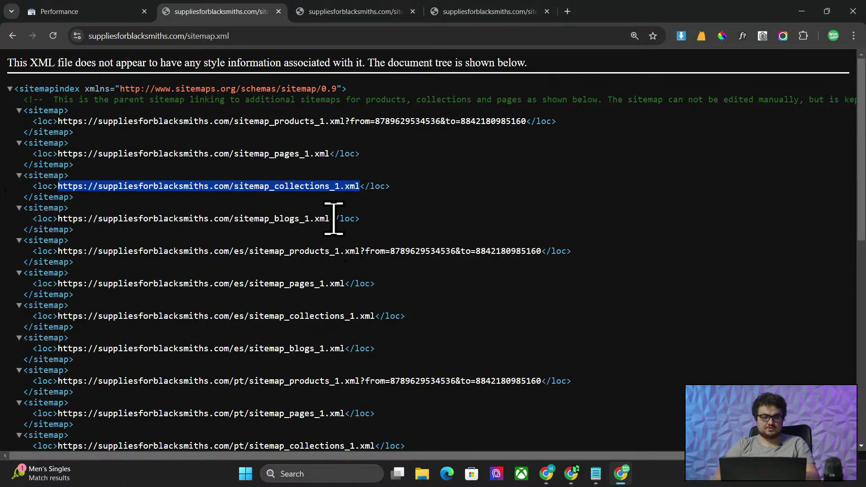
{"action": "left_click_drag", "start_coordinate": [331, 219], "coordinate": [81, 210]}
{"action": "key", "text": "ctrl+c"}
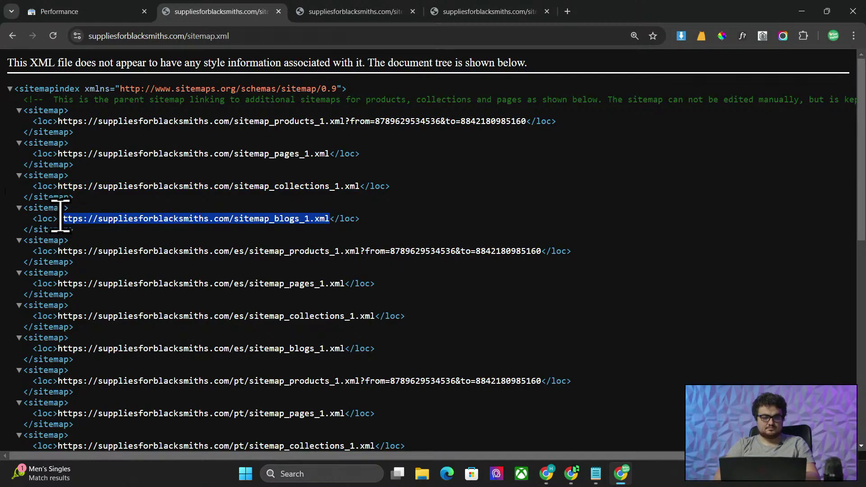
{"action": "left_click", "coordinate": [568, 11]}
{"action": "key", "text": "ctrl+v"}
{"action": "key", "text": "Return"}
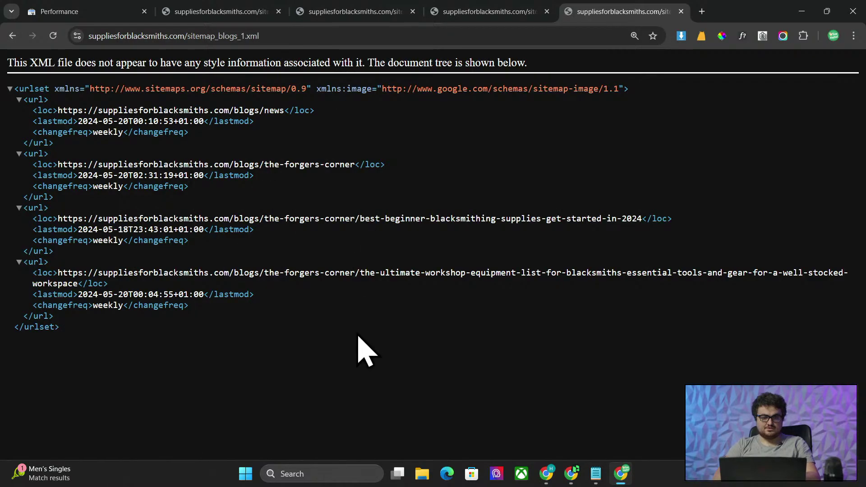
- Return to the Search Console performance report and set its date filter to the most recent date
{"action": "left_click", "coordinate": [201, 11]}
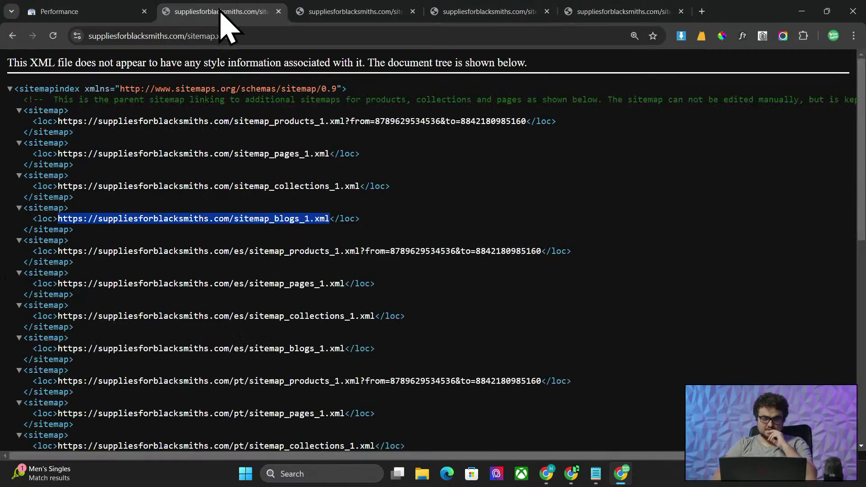
{"action": "left_click", "coordinate": [100, 5]}
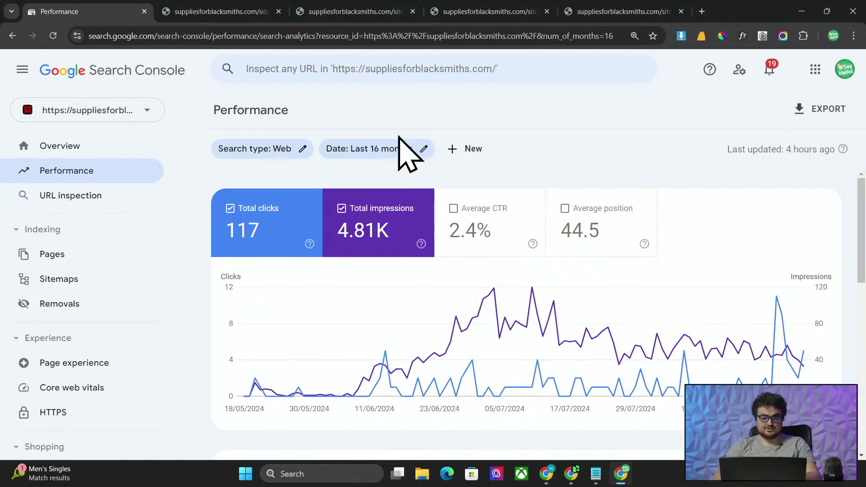
{"action": "left_click", "coordinate": [397, 155]}
{"action": "left_click", "coordinate": [392, 166]}
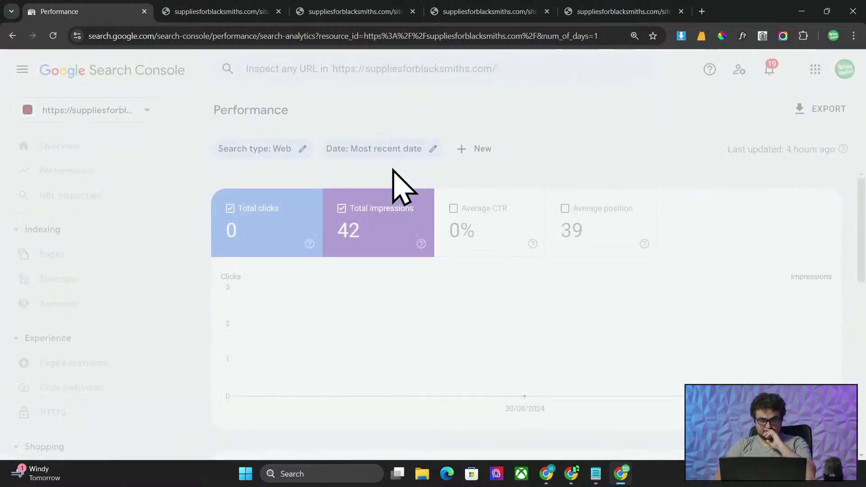
- Break the performance data down by page, sort it by impressions and review the listed pages
{"action": "scroll", "coordinate": [415, 207], "scroll_direction": "down", "scroll_amount": 7}
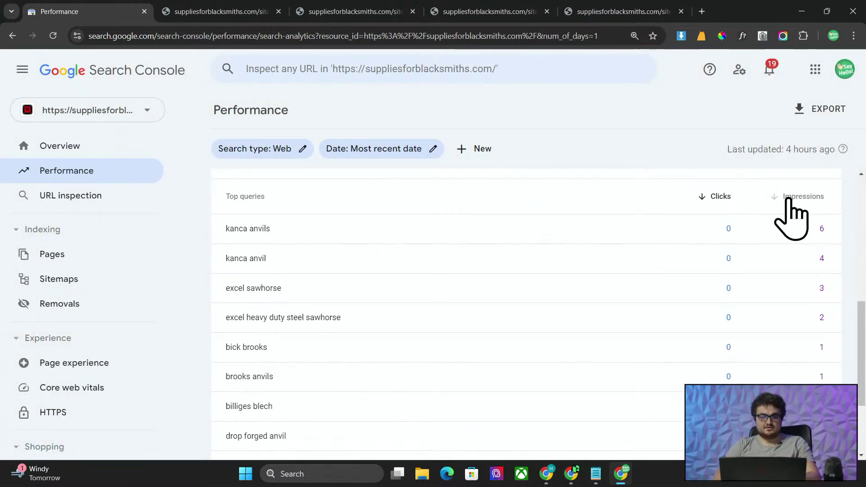
{"action": "scroll", "coordinate": [393, 232], "scroll_direction": "up", "scroll_amount": 2}
{"action": "left_click", "coordinate": [381, 215]}
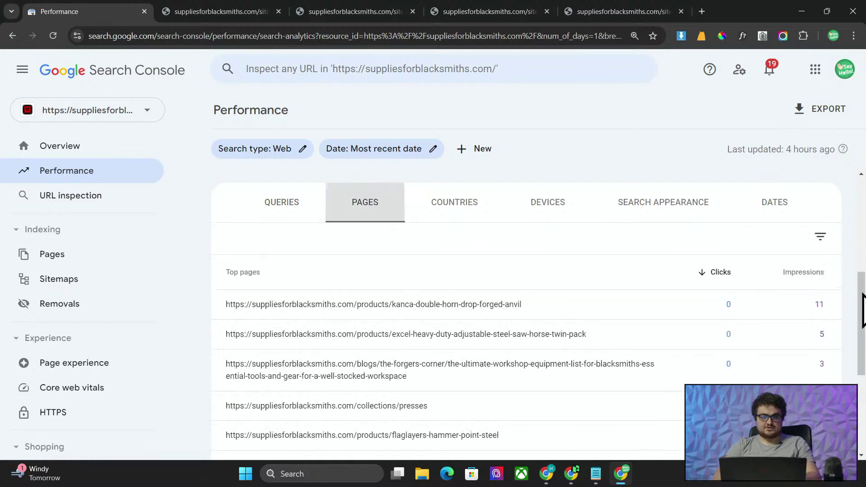
{"action": "scroll", "coordinate": [562, 314], "scroll_direction": "down", "scroll_amount": 1}
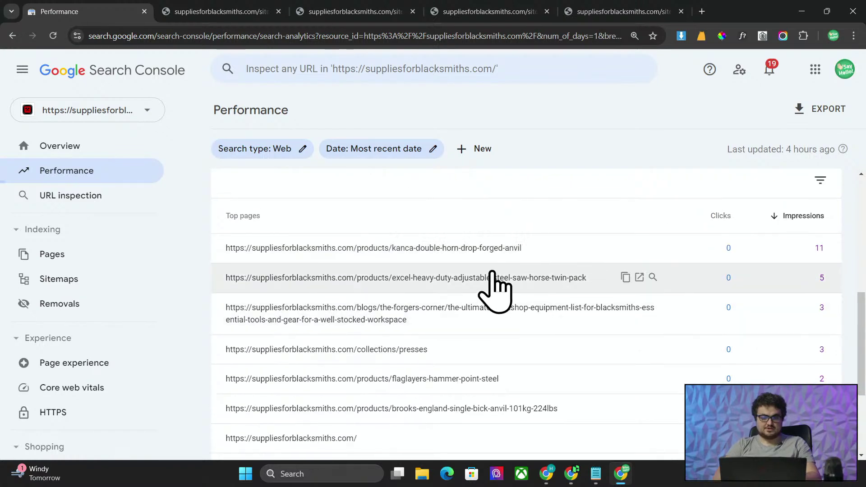
{"action": "scroll", "coordinate": [487, 311], "scroll_direction": "down", "scroll_amount": 1}
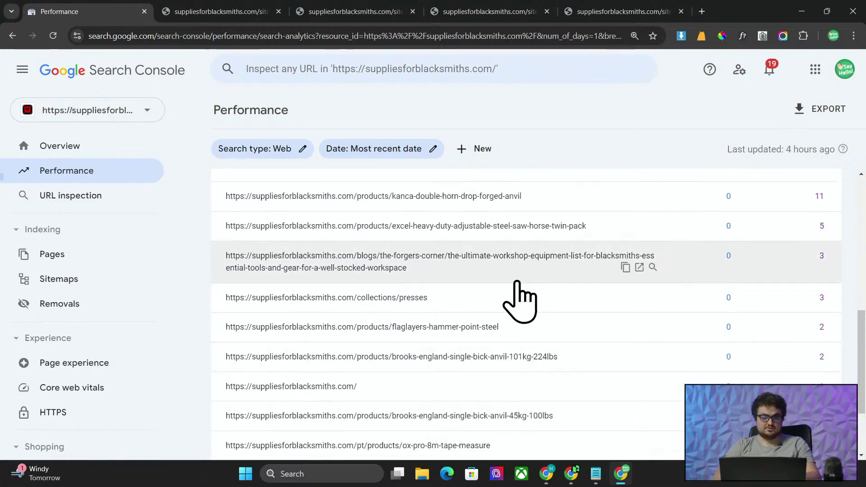
{"action": "scroll", "coordinate": [503, 354], "scroll_direction": "down", "scroll_amount": 1}
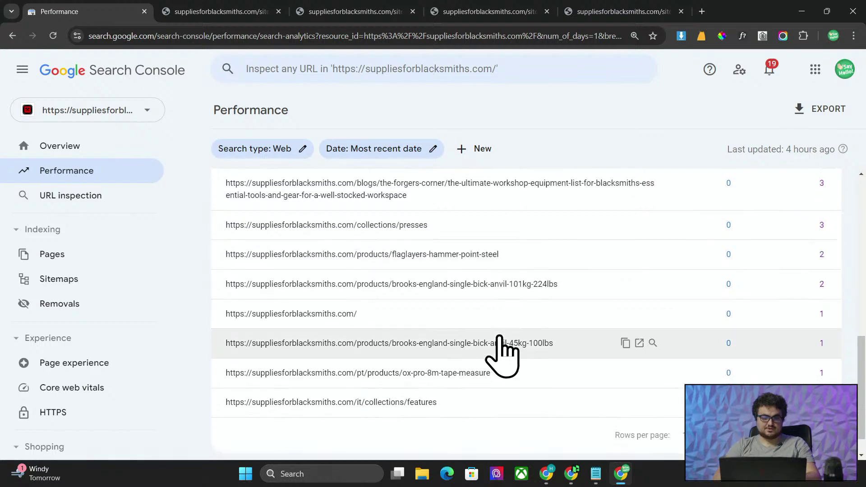
{"action": "left_click", "coordinate": [101, 110]}
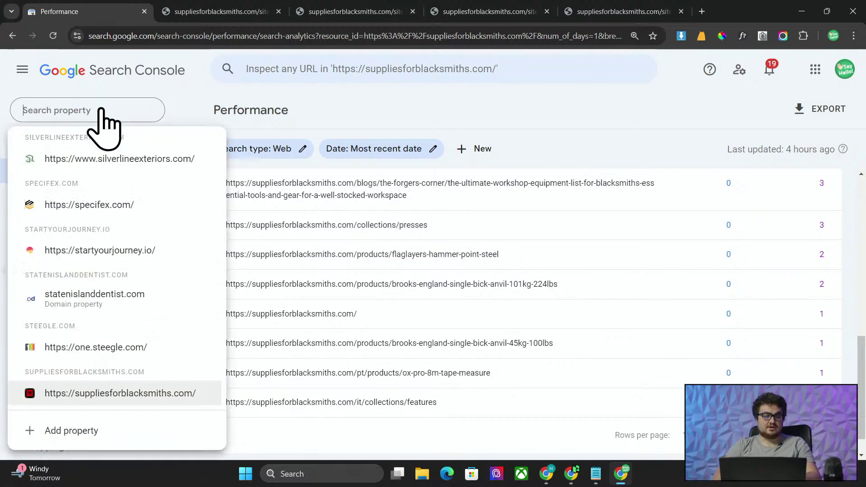
{"action": "scroll", "coordinate": [123, 294], "scroll_direction": "down", "scroll_amount": 4}
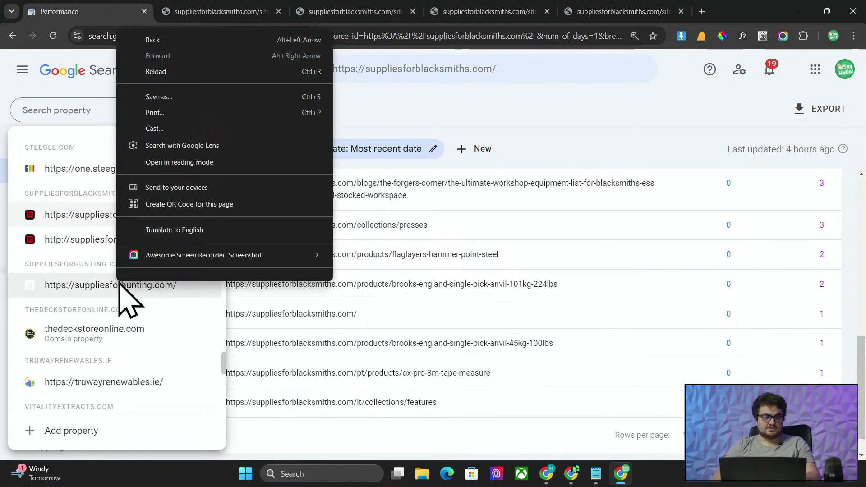
{"action": "left_click", "coordinate": [119, 285]}
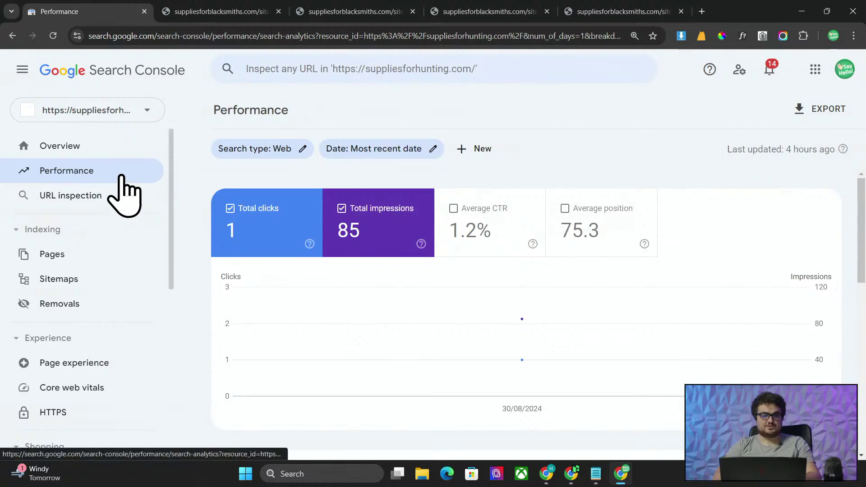
{"action": "left_click", "coordinate": [122, 177]}
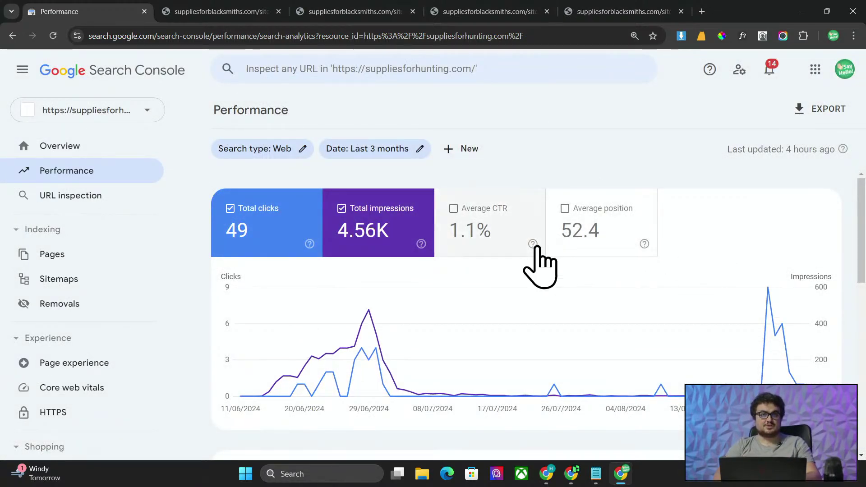
- Look through the suppliesforblacksmiths.com homepage down to its footer and return to the Search Console performance report
{"action": "scroll", "coordinate": [524, 252], "scroll_direction": "down", "scroll_amount": 1}
{"action": "scroll", "coordinate": [524, 252], "scroll_direction": "up", "scroll_amount": 1}
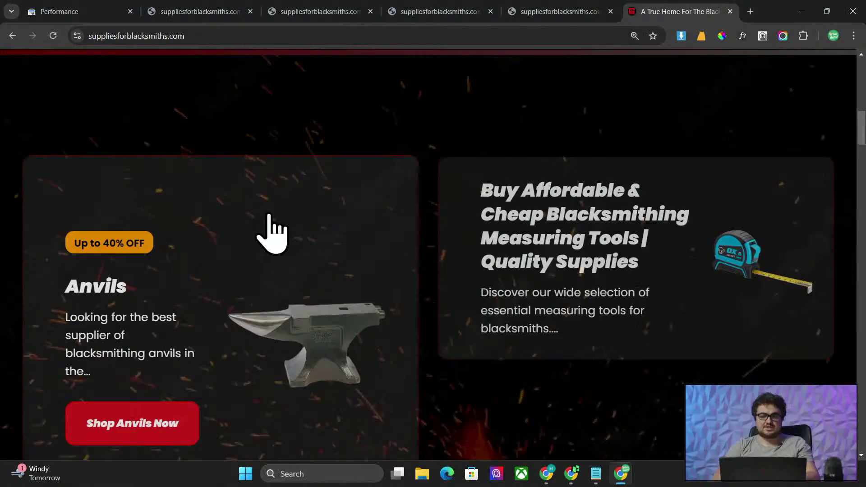
{"action": "scroll", "coordinate": [270, 232], "scroll_direction": "down", "scroll_amount": 20}
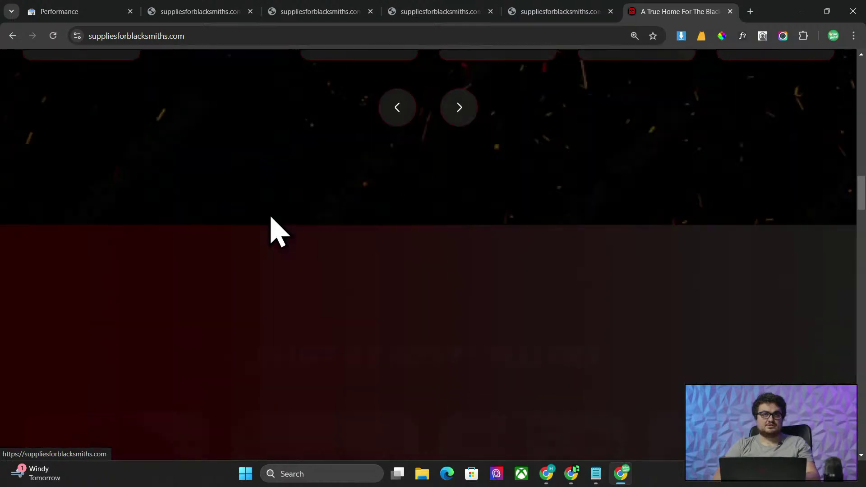
{"action": "scroll", "coordinate": [270, 216], "scroll_direction": "down", "scroll_amount": 20}
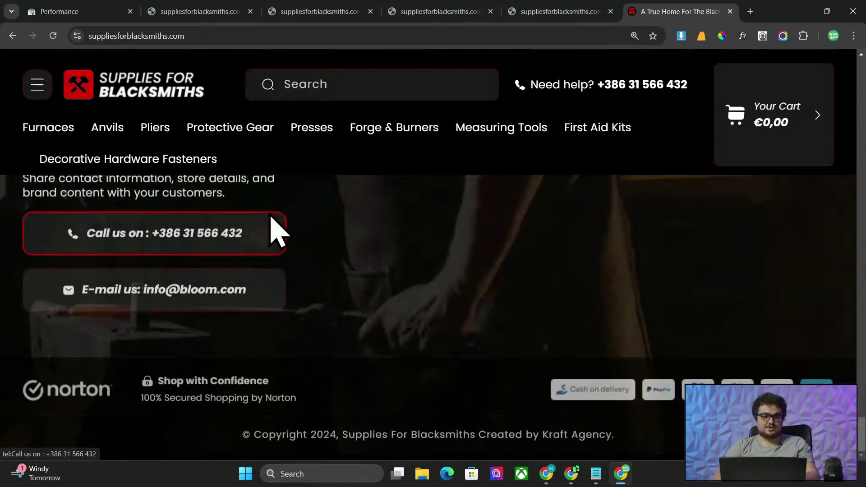
{"action": "scroll", "coordinate": [397, 277], "scroll_direction": "up", "scroll_amount": 15}
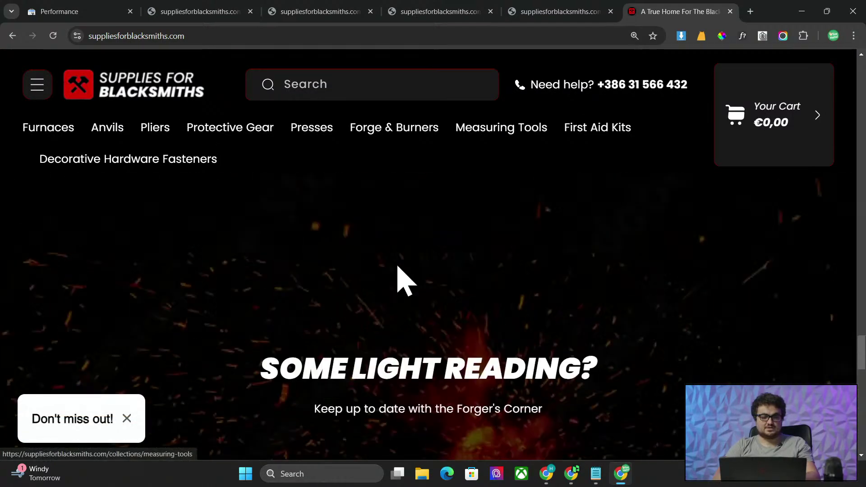
{"action": "scroll", "coordinate": [396, 264], "scroll_direction": "up", "scroll_amount": 10}
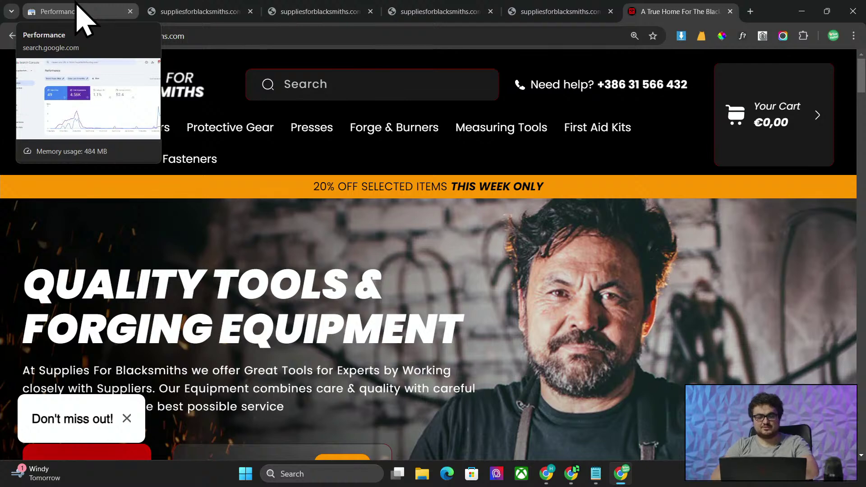
{"action": "left_click", "coordinate": [84, 14]}
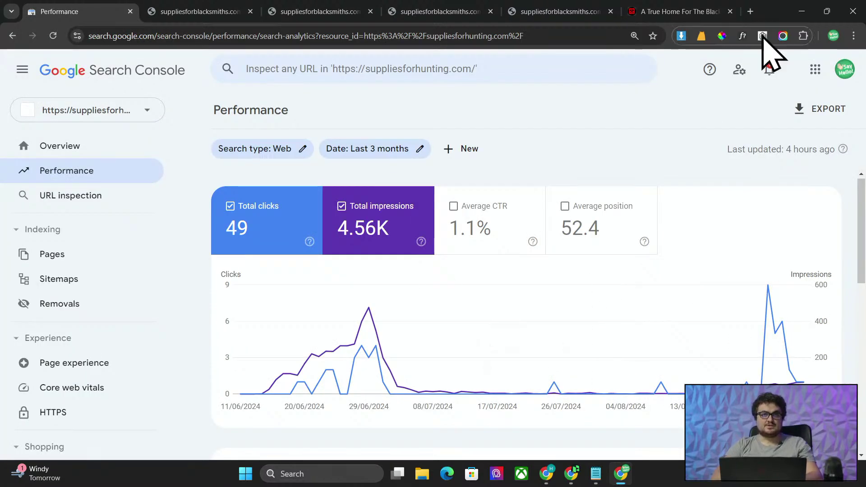
- Open the suppliesforhunting.com homepage in a new tab
{"action": "left_click", "coordinate": [751, 12]}
{"action": "type", "text": "suppliesfor"}
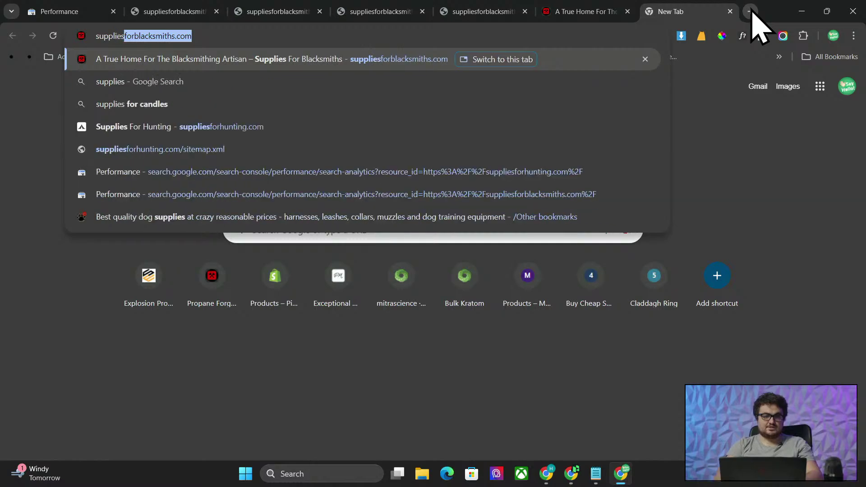
{"action": "type", "text": "hunting"}
{"action": "key", "text": "Return"}
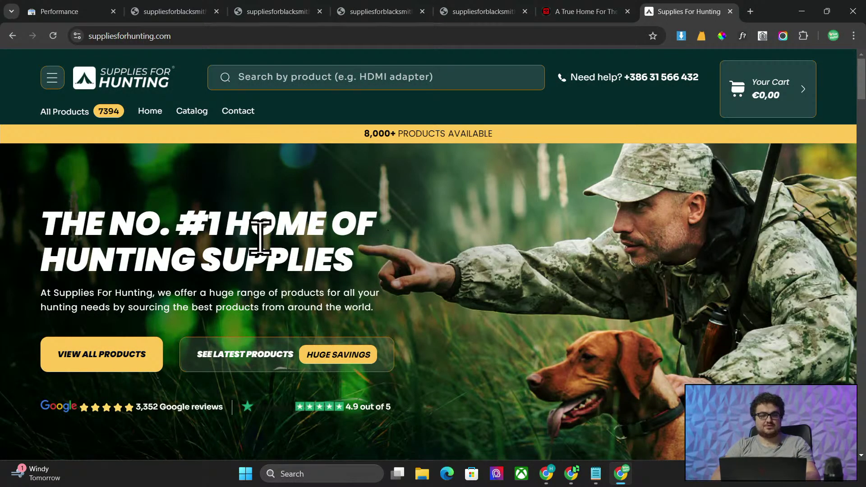
- Open the homepage footer's General Terms and Conditions, Security Policy and Cookie Policy links in separate tabs and view the Cookie Policy one
{"action": "scroll", "coordinate": [267, 255], "scroll_direction": "down", "scroll_amount": 20}
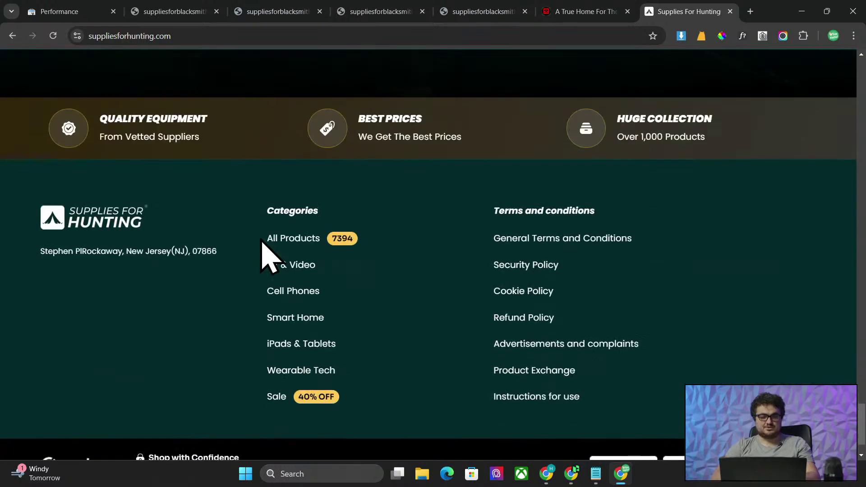
{"action": "scroll", "coordinate": [262, 241], "scroll_direction": "down", "scroll_amount": 2}
{"action": "middle_click", "coordinate": [509, 204]}
{"action": "middle_click", "coordinate": [525, 233]}
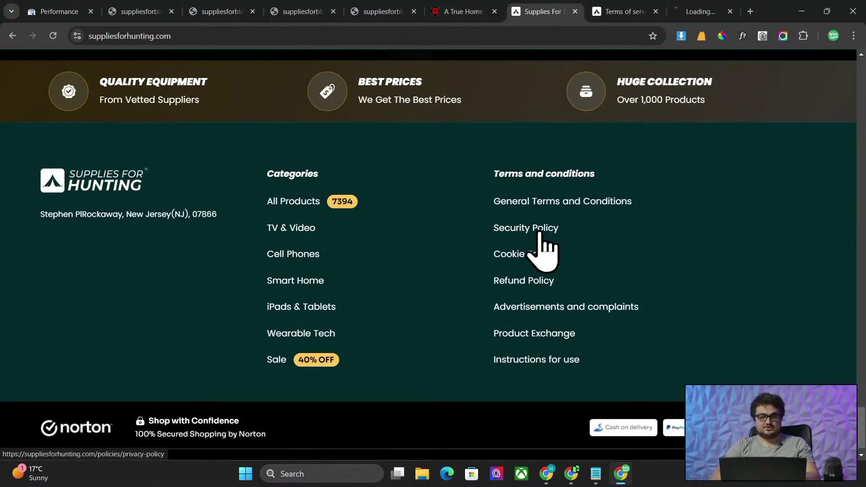
{"action": "middle_click", "coordinate": [531, 258]}
{"action": "left_click", "coordinate": [687, 7]}
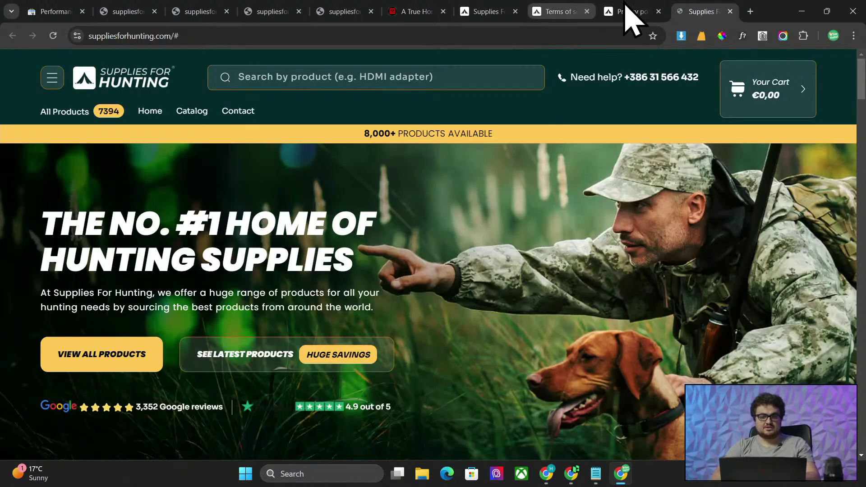
- Review the Privacy policy page's template text and skim the Terms of service page
{"action": "left_click", "coordinate": [638, 11]}
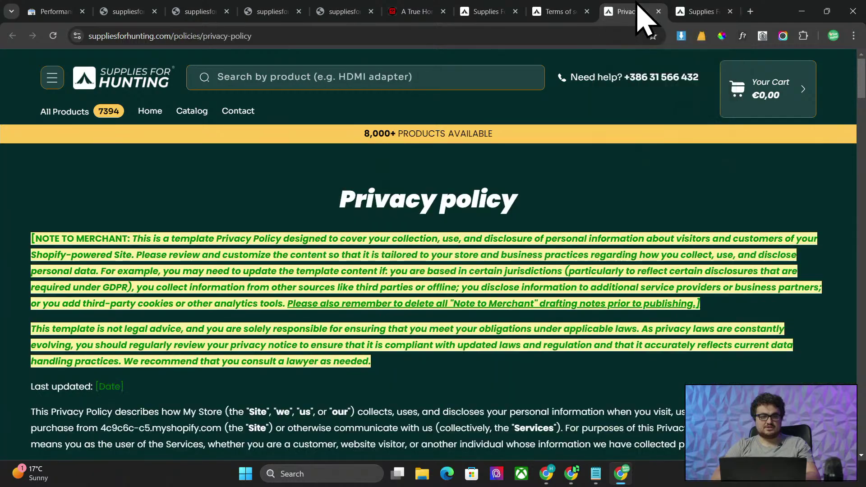
{"action": "scroll", "coordinate": [447, 200], "scroll_direction": "down", "scroll_amount": 1}
{"action": "scroll", "coordinate": [447, 200], "scroll_direction": "down", "scroll_amount": 1}
{"action": "scroll", "coordinate": [410, 277], "scroll_direction": "up", "scroll_amount": 2}
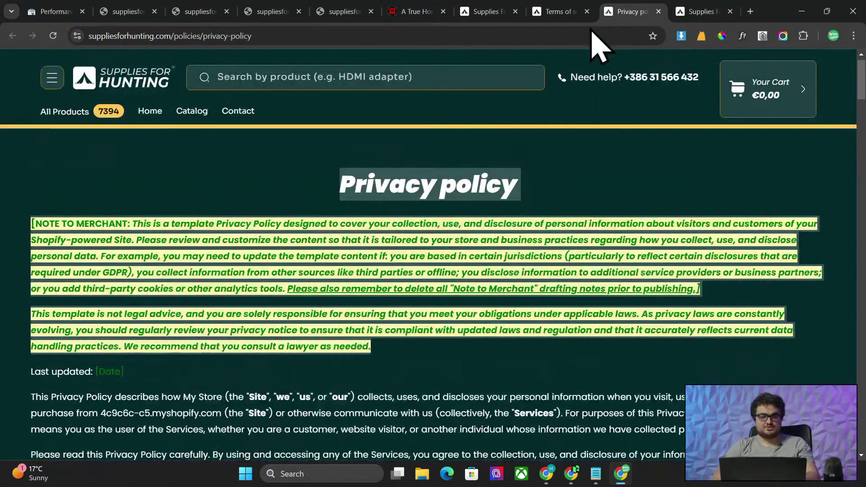
{"action": "left_click", "coordinate": [559, 10]}
{"action": "scroll", "coordinate": [321, 246], "scroll_direction": "down", "scroll_amount": 20}
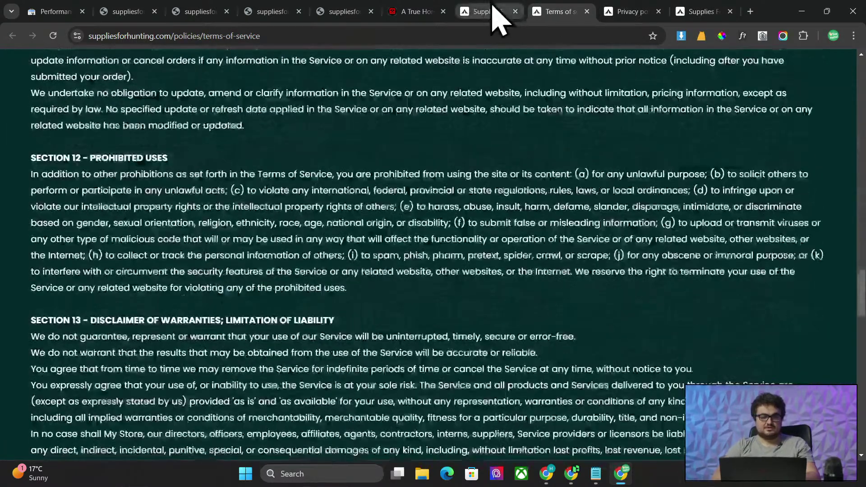
- Return to the hunting homepage and open its footer's Instructions for use link in a new tab to view it
{"action": "left_click", "coordinate": [493, 11]}
{"action": "scroll", "coordinate": [489, 379], "scroll_direction": "down", "scroll_amount": 1}
{"action": "middle_click", "coordinate": [533, 339]}
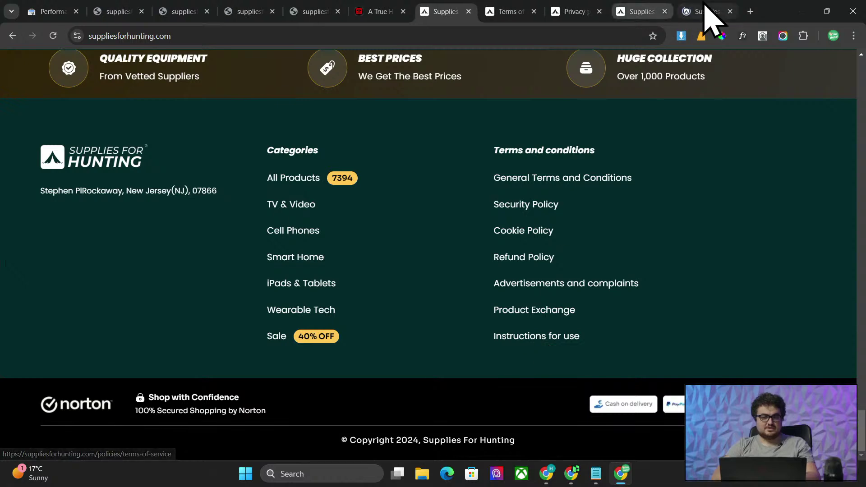
{"action": "left_click", "coordinate": [488, 10]}
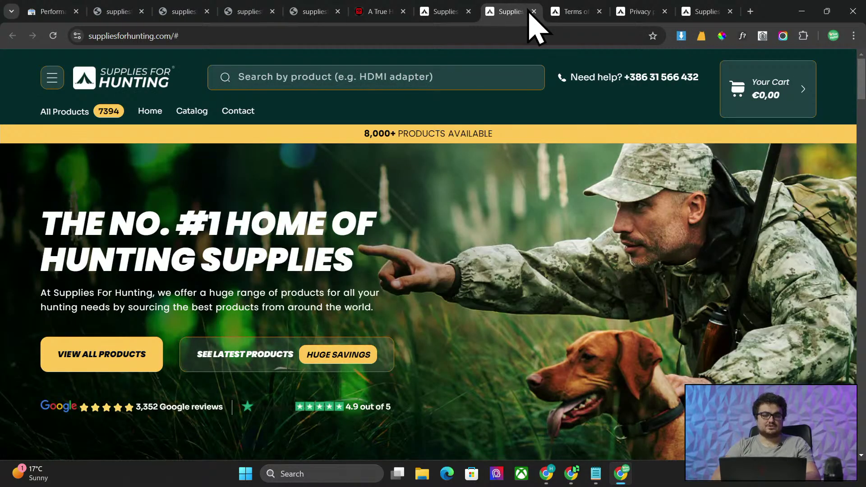
- Close the four tabs opened from the footer links, keeping the suppliesforhunting.com homepage open
{"action": "left_click", "coordinate": [534, 11]}
{"action": "left_click", "coordinate": [534, 11]}
{"action": "left_click", "coordinate": [534, 12]}
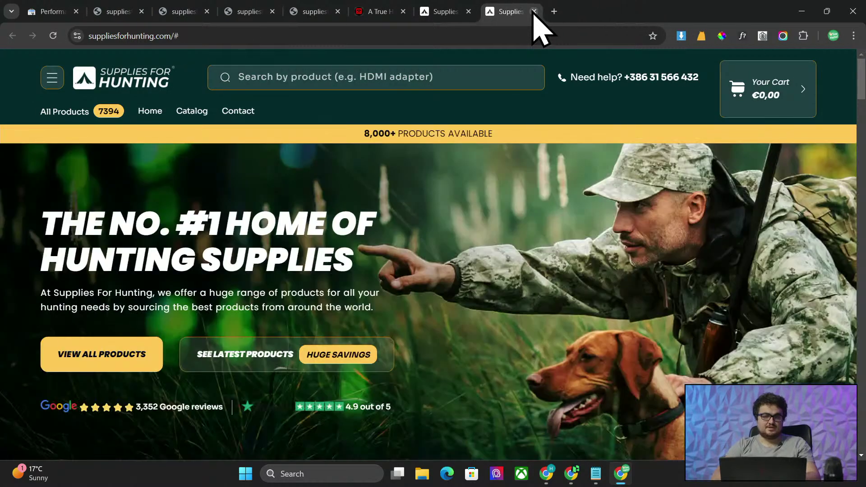
{"action": "left_click", "coordinate": [534, 11]}
- Examine the suppliesforhunting.com homepage, including its footer categories, product sections and hero banner
{"action": "scroll", "coordinate": [498, 291], "scroll_direction": "up", "scroll_amount": 3}
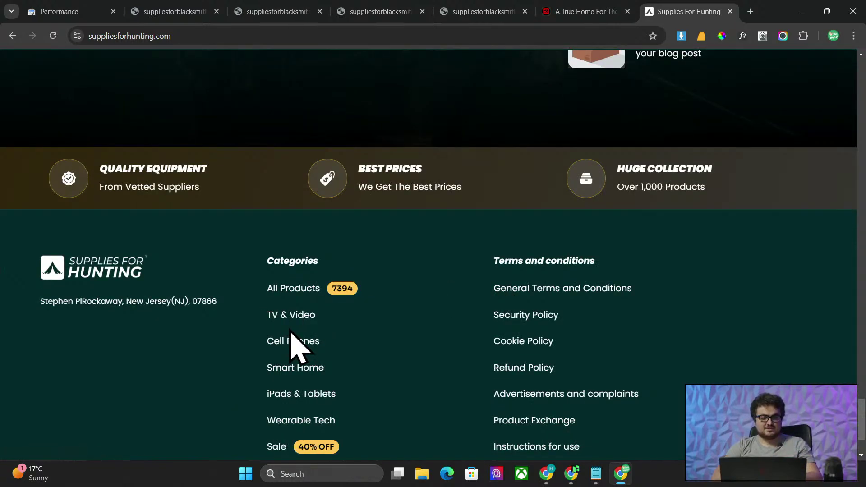
{"action": "scroll", "coordinate": [294, 326], "scroll_direction": "down", "scroll_amount": 1}
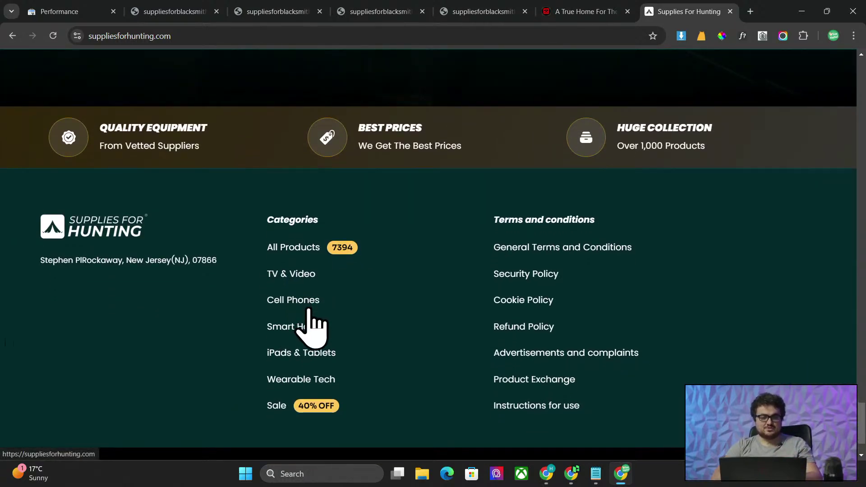
{"action": "scroll", "coordinate": [368, 242], "scroll_direction": "up", "scroll_amount": 20}
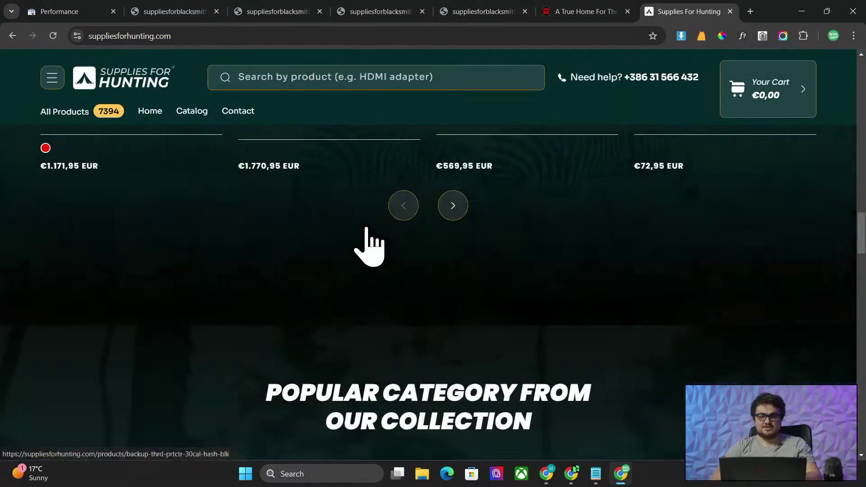
{"action": "scroll", "coordinate": [368, 242], "scroll_direction": "down", "scroll_amount": 10}
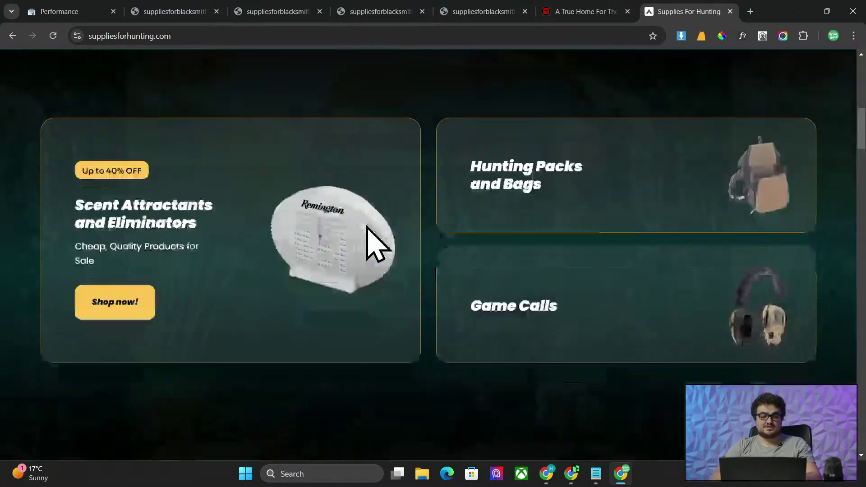
{"action": "scroll", "coordinate": [367, 242], "scroll_direction": "up", "scroll_amount": 10}
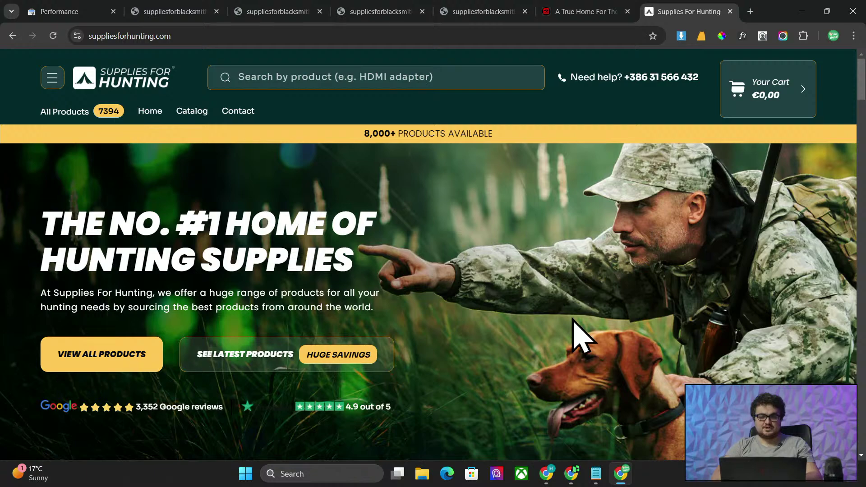
{"action": "scroll", "coordinate": [582, 337], "scroll_direction": "down", "scroll_amount": 20}
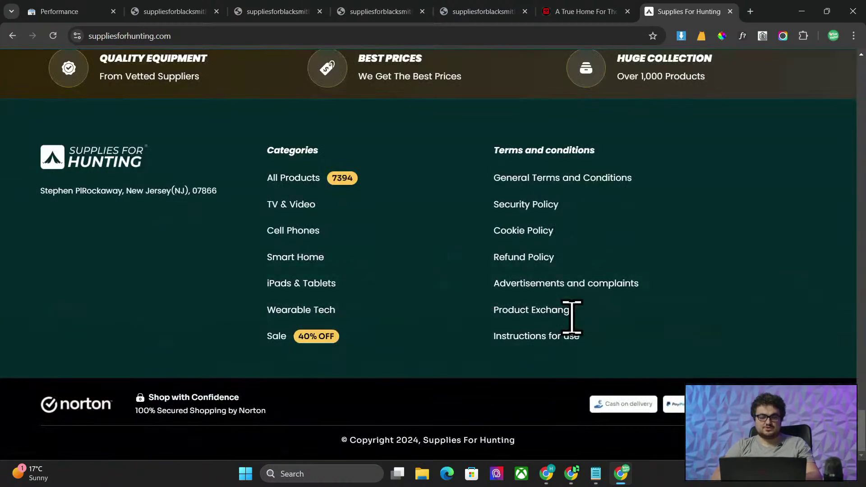
{"action": "scroll", "coordinate": [573, 324], "scroll_direction": "up", "scroll_amount": 7}
- Check the most recent dates on the Search Console performance chart, and go back to the hunting homepage to look over its products and categories
{"action": "left_click", "coordinate": [72, 13]}
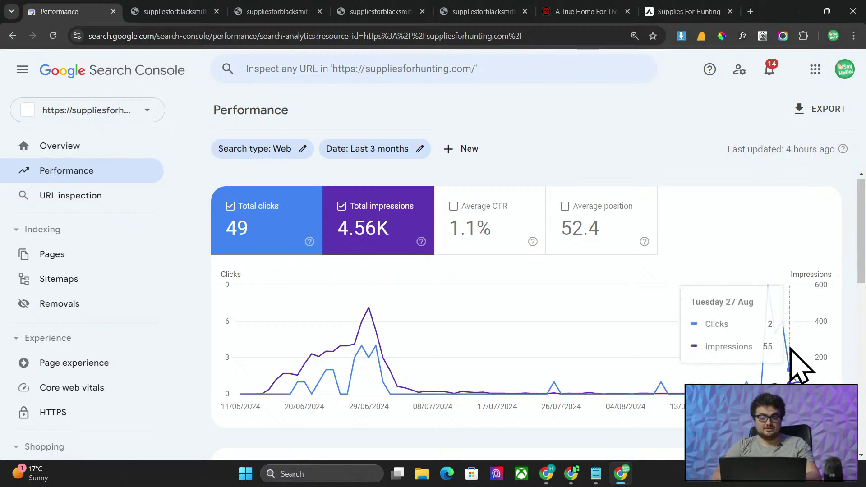
{"action": "left_click", "coordinate": [688, 11]}
{"action": "scroll", "coordinate": [589, 318], "scroll_direction": "up", "scroll_amount": 6}
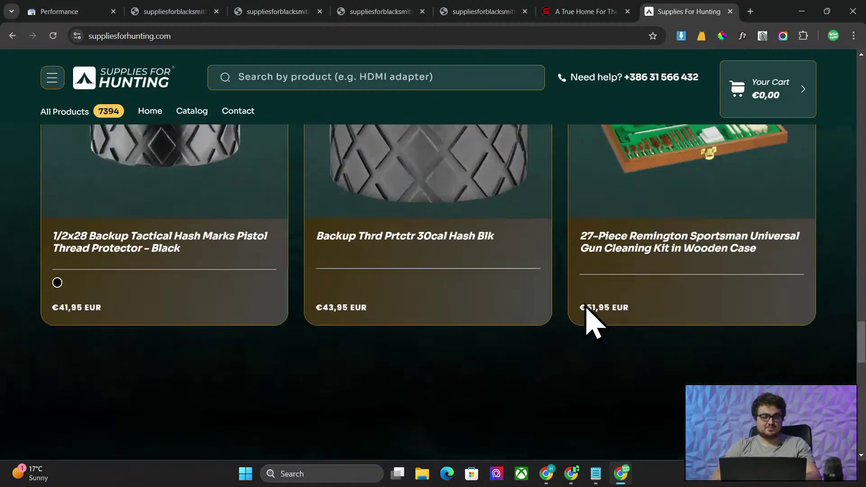
{"action": "scroll", "coordinate": [591, 322], "scroll_direction": "up", "scroll_amount": 8}
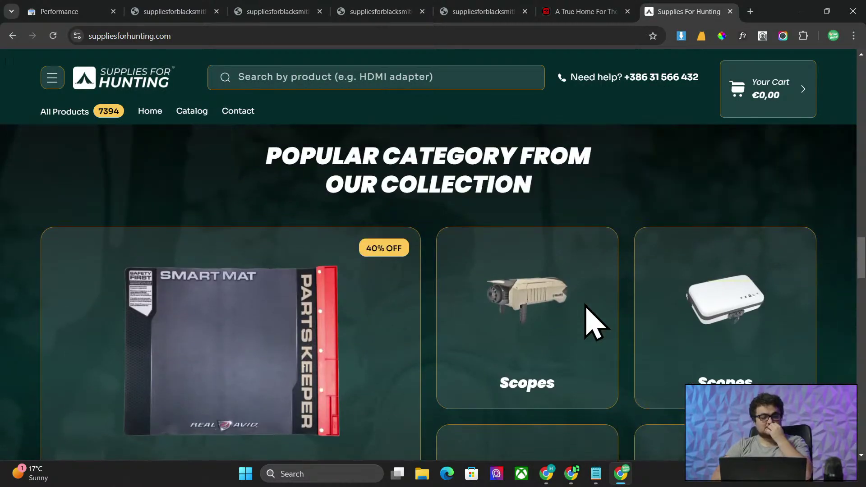
{"action": "scroll", "coordinate": [592, 321], "scroll_direction": "up", "scroll_amount": 5}
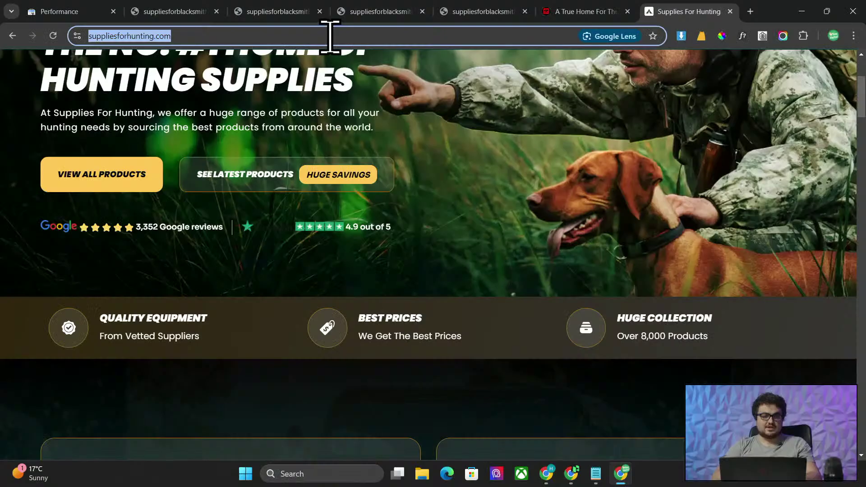
- Open suppliesforhunting.com/sitemap.xml and enlarge the page text for reading
{"action": "left_click", "coordinate": [330, 36]}
{"action": "type", "text": "sitemap"}
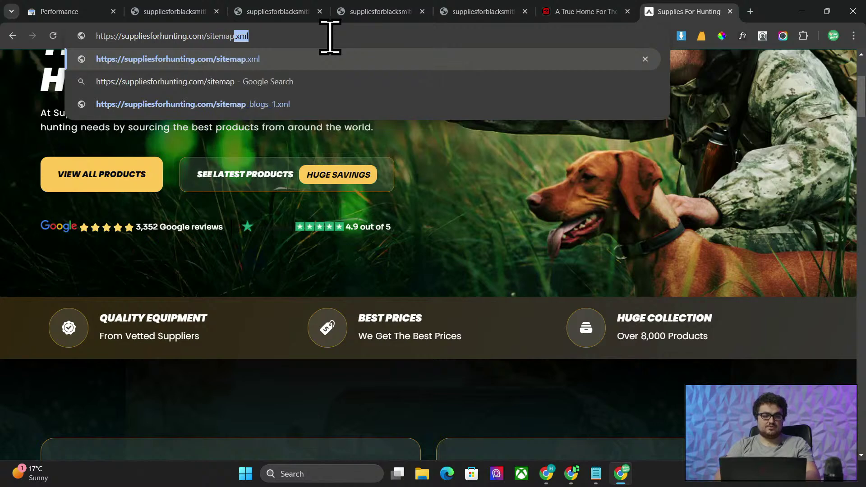
{"action": "type", "text": ".xml"}
{"action": "key", "text": "Return"}
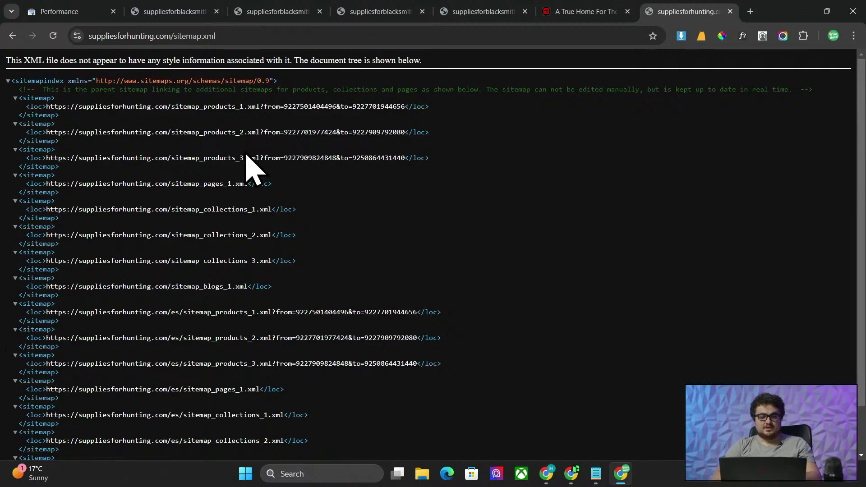
{"action": "key", "text": "ctrl+plus"}
{"action": "key", "text": "ctrl+plus"}
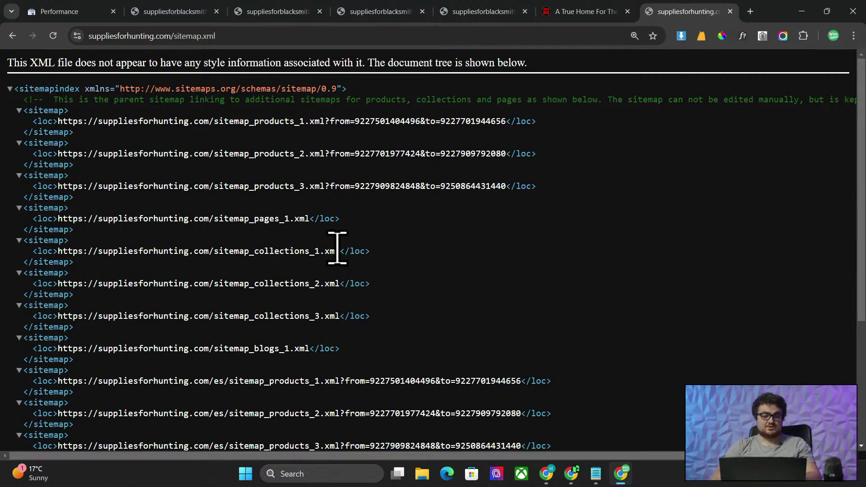
- Copy the sitemap_collections_1.xml address from the sitemap index and open it in a new tab
{"action": "left_click_drag", "start_coordinate": [341, 251], "coordinate": [55, 245]}
{"action": "key", "text": "ctrl+c"}
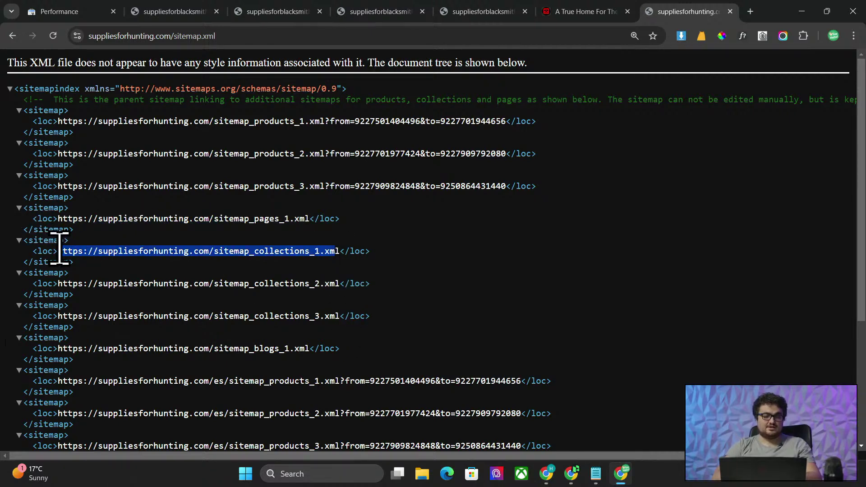
{"action": "left_click", "coordinate": [751, 11]}
{"action": "key", "text": "ctrl+v"}
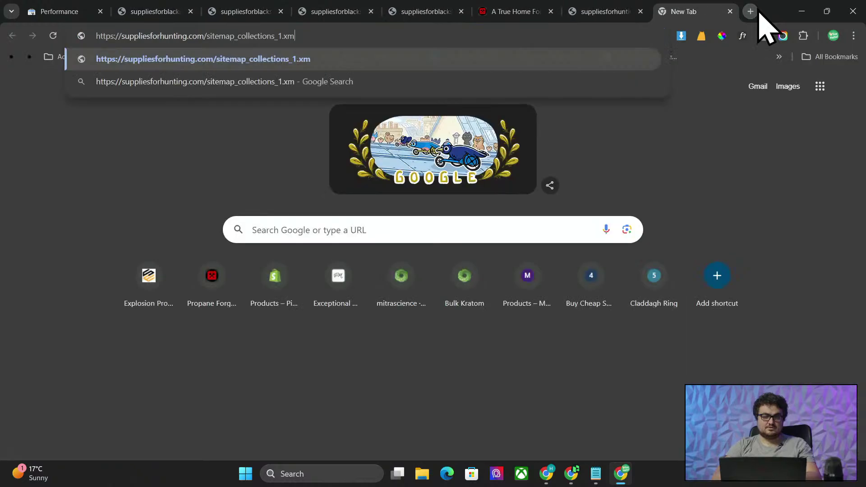
{"action": "key", "text": "Return"}
- Review the collection URLs listed in sitemap_collections_1.xml and close its tab to return to the sitemap index
{"action": "scroll", "coordinate": [456, 298], "scroll_direction": "down", "scroll_amount": 15}
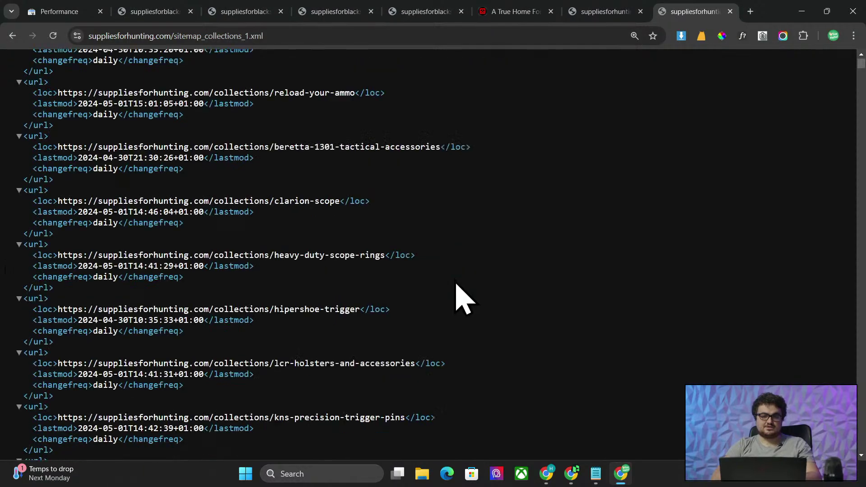
{"action": "scroll", "coordinate": [456, 283], "scroll_direction": "down", "scroll_amount": 5}
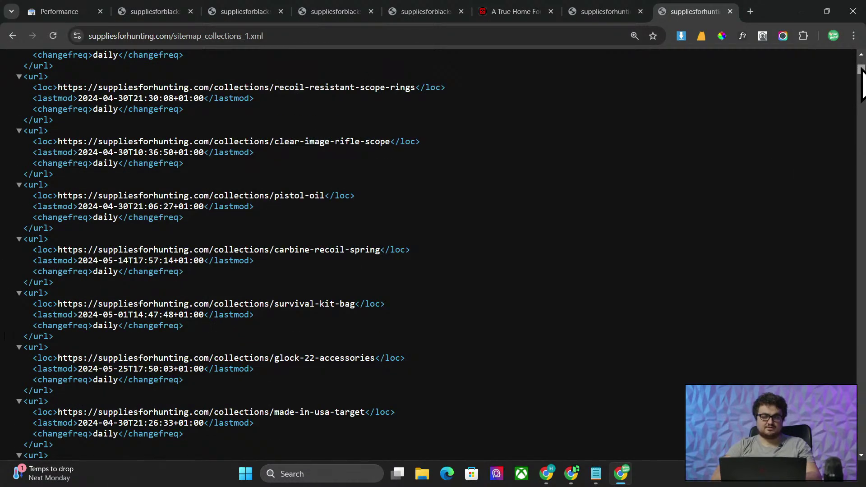
{"action": "left_click_drag", "start_coordinate": [861, 68], "coordinate": [756, 33]}
{"action": "left_click", "coordinate": [730, 12]}
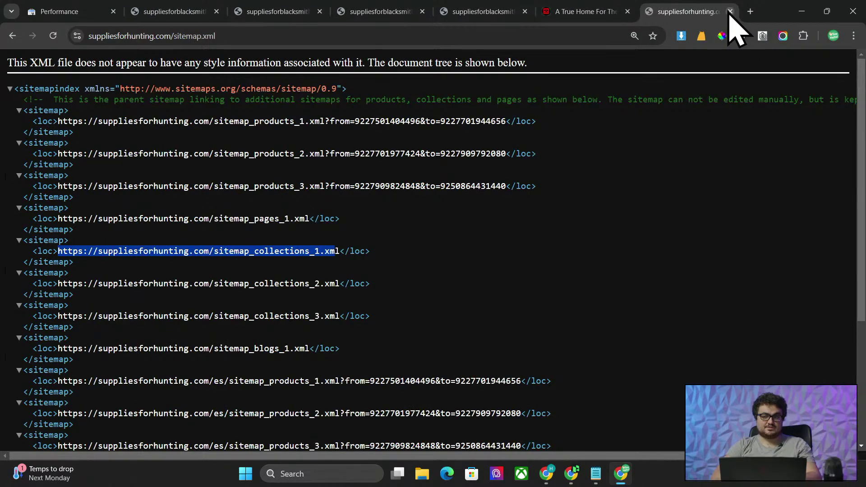
- Close the hunting sitemap and look over the suppliesforblacksmiths.com homepage categories and the sitemap_blogs_1.xml entries
{"action": "left_click", "coordinate": [730, 11]}
{"action": "scroll", "coordinate": [377, 235], "scroll_direction": "down", "scroll_amount": 15}
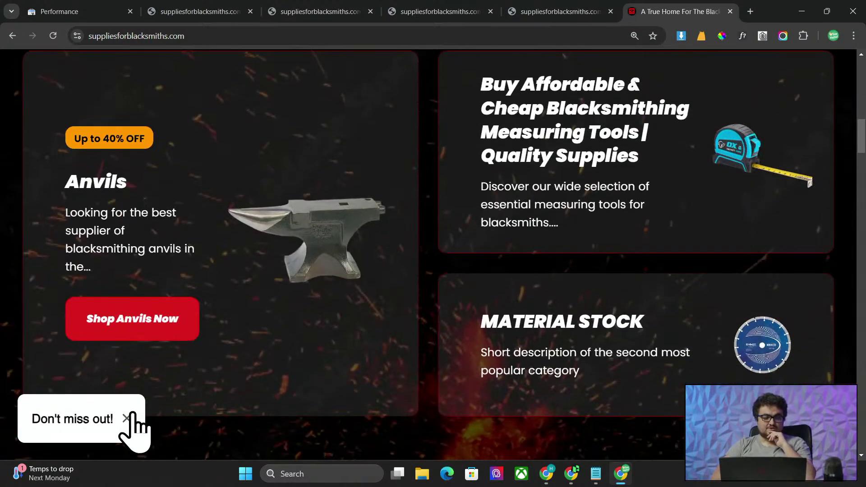
{"action": "left_click", "coordinate": [126, 419]}
{"action": "left_click", "coordinate": [559, 11]}
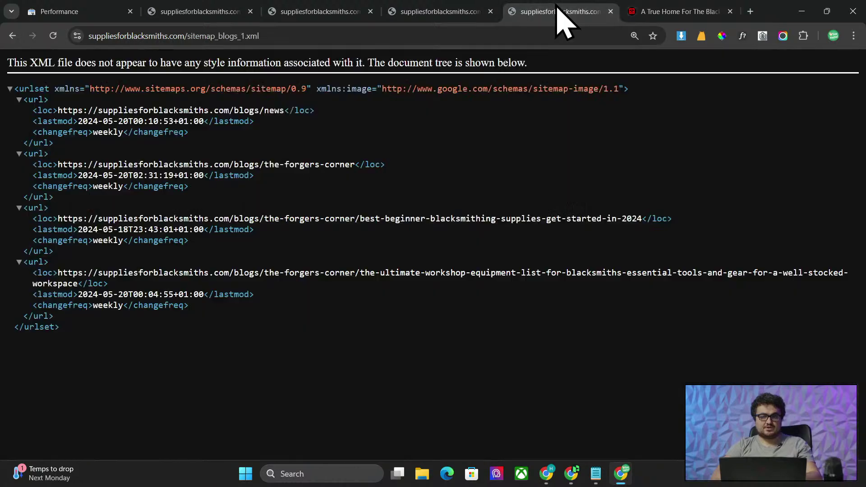
- Set the suppliesforhunting.com performance report's date range to Last 16 months and check where the chart's data starts
{"action": "left_click", "coordinate": [98, 10]}
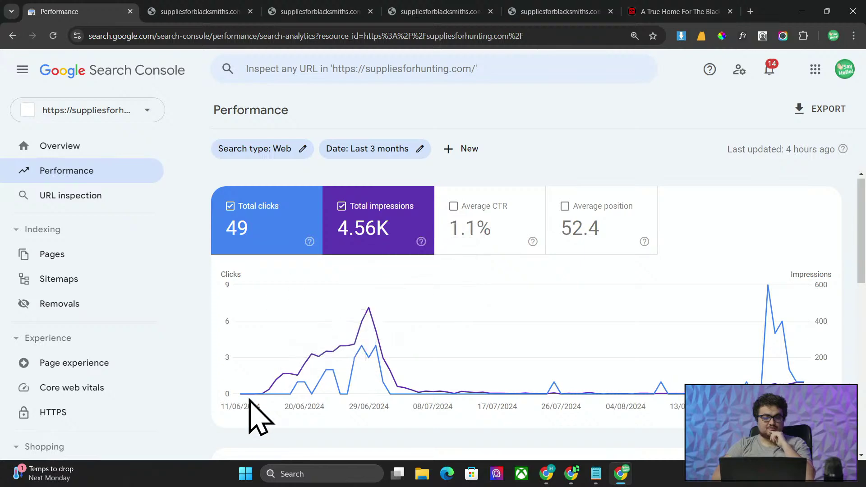
{"action": "left_click", "coordinate": [381, 151]}
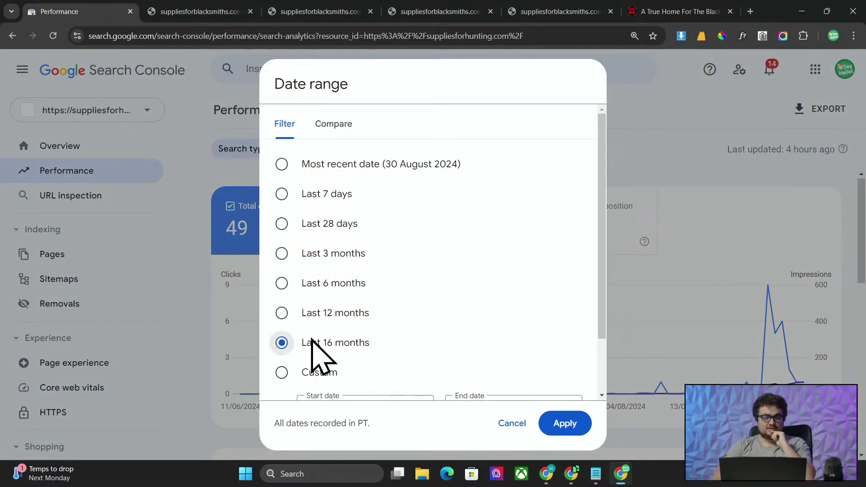
{"action": "key", "text": "Return"}
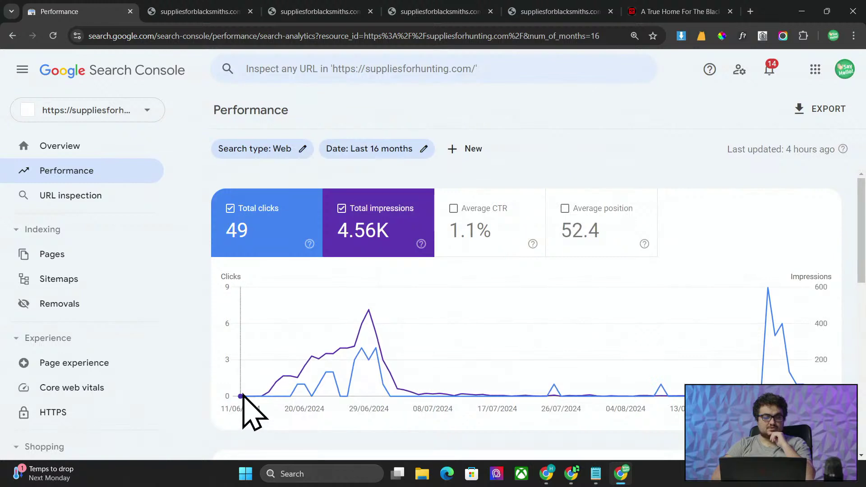
{"action": "mouse_move", "coordinate": [242, 395]}
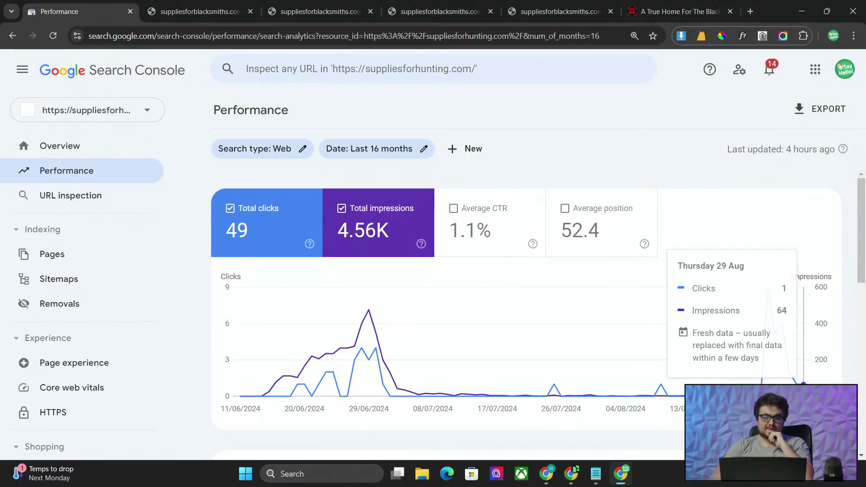
{"action": "left_click", "coordinate": [397, 151]}
{"action": "left_click", "coordinate": [733, 269]}
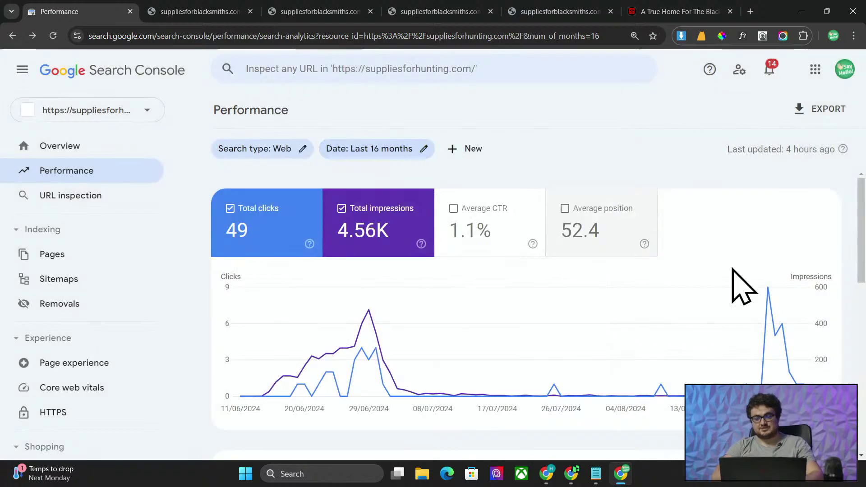
{"action": "left_click", "coordinate": [418, 151]}
{"action": "left_click", "coordinate": [235, 203]}
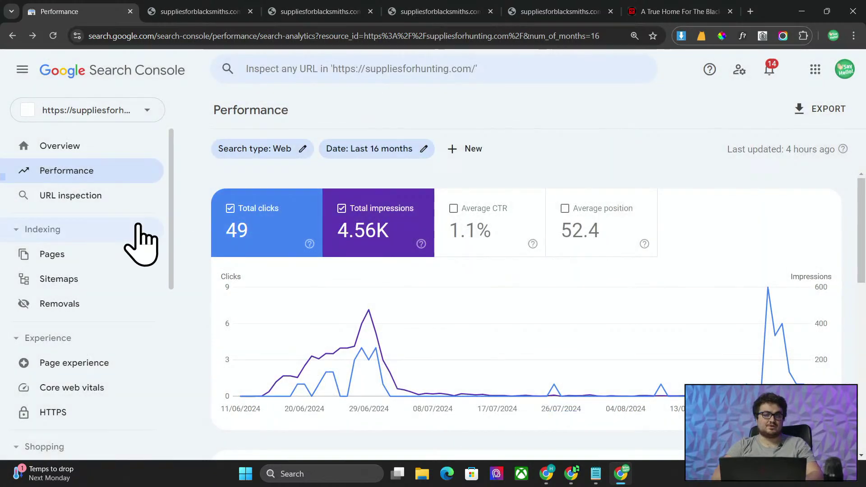
- Open the Page indexing report, hide the not-indexed pages from the chart and check the indexed page counts for late August
{"action": "left_click", "coordinate": [119, 257]}
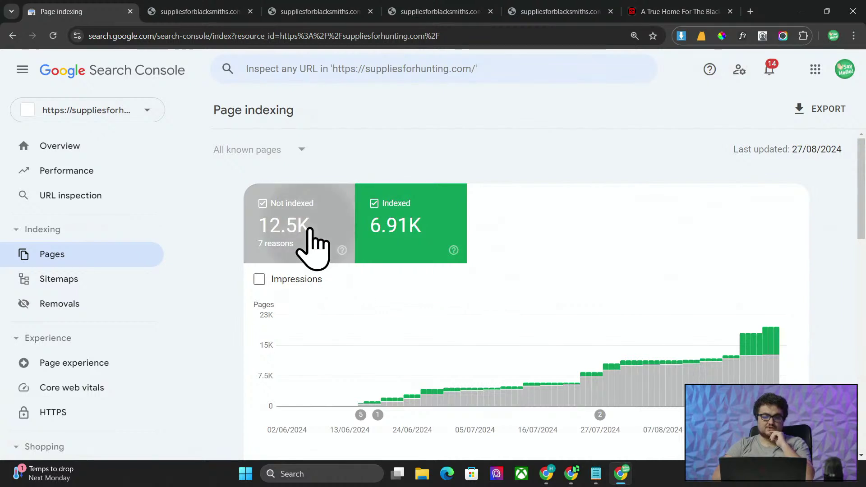
{"action": "left_click", "coordinate": [310, 247]}
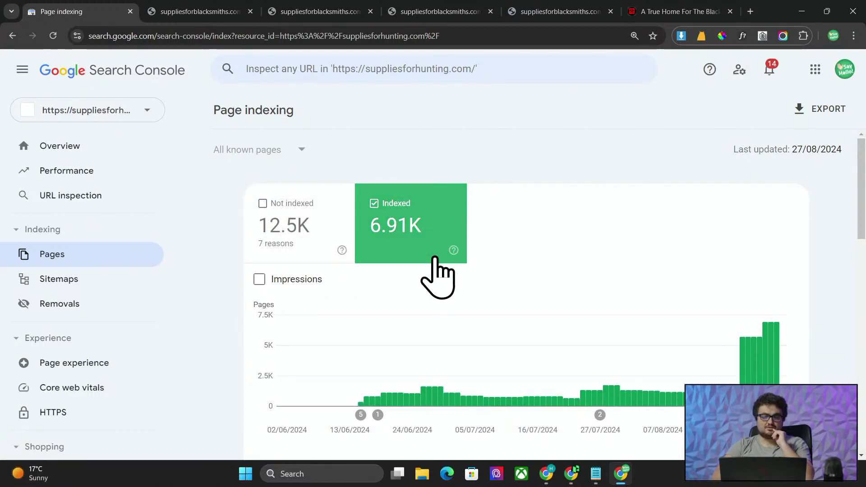
{"action": "scroll", "coordinate": [561, 306], "scroll_direction": "down", "scroll_amount": 4}
{"action": "scroll", "coordinate": [561, 305], "scroll_direction": "up", "scroll_amount": 1}
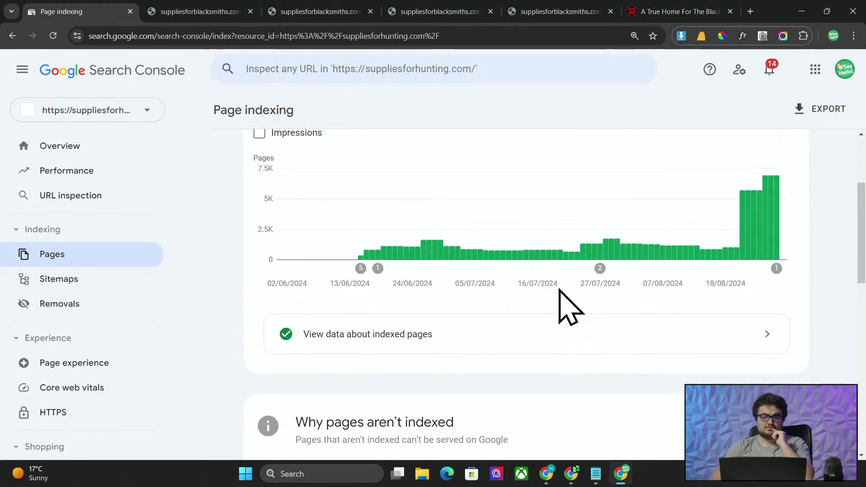
{"action": "scroll", "coordinate": [561, 305], "scroll_direction": "up", "scroll_amount": 1}
{"action": "mouse_move", "coordinate": [741, 241]}
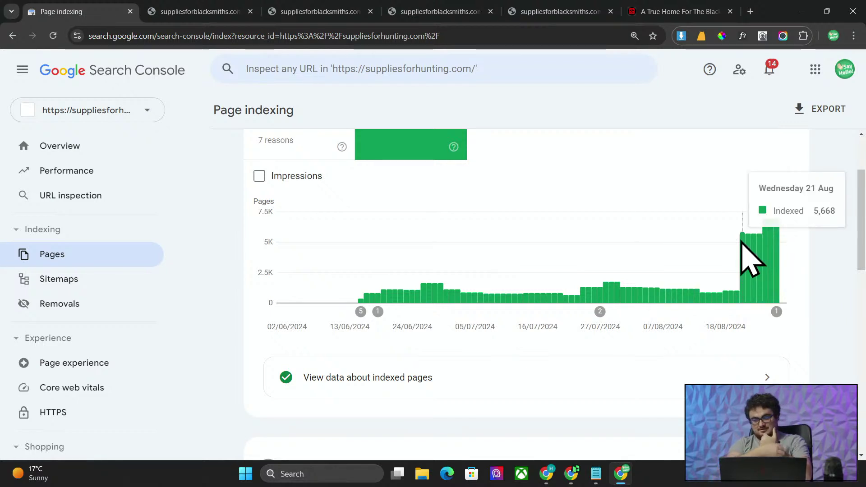
{"action": "scroll", "coordinate": [749, 260], "scroll_direction": "up", "scroll_amount": 2}
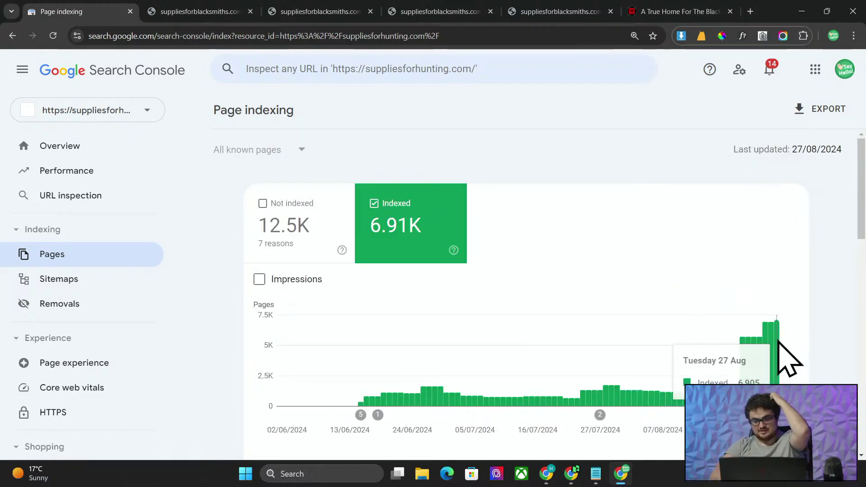
- Review the reasons why pages aren't indexed and return to the indexed pages chart
{"action": "scroll", "coordinate": [691, 284], "scroll_direction": "down", "scroll_amount": 8}
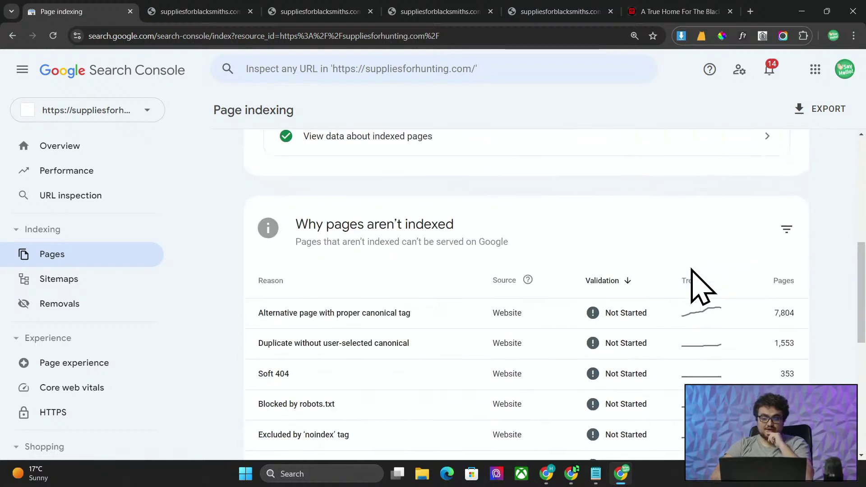
{"action": "scroll", "coordinate": [692, 271], "scroll_direction": "up", "scroll_amount": 3}
{"action": "scroll", "coordinate": [695, 270], "scroll_direction": "up", "scroll_amount": 4}
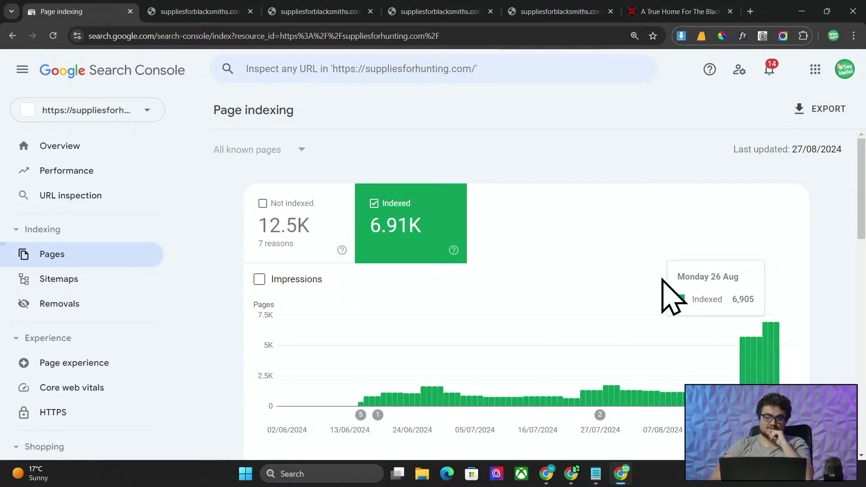
- Filter the performance report to the most recent date and sort the top queries by impressions
{"action": "left_click", "coordinate": [34, 171]}
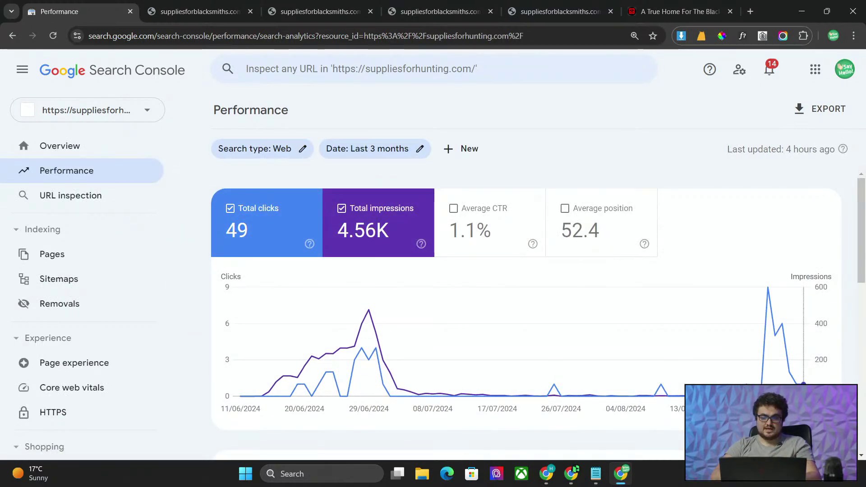
{"action": "left_click", "coordinate": [392, 151]}
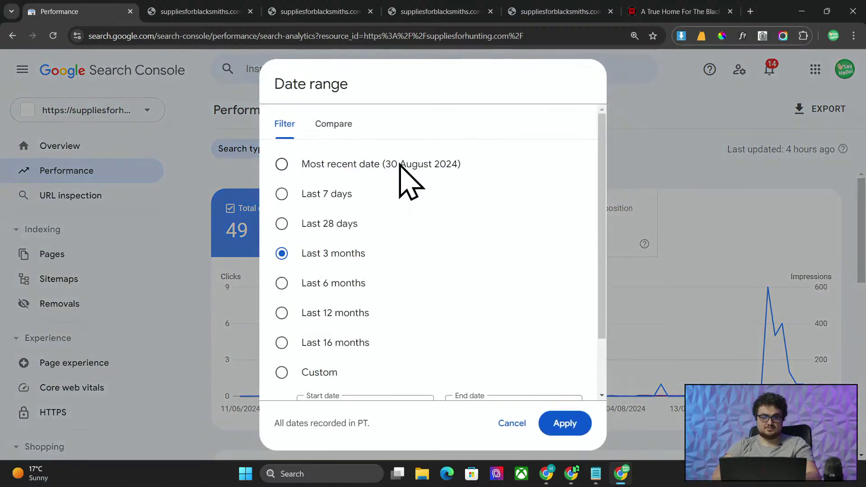
{"action": "left_click", "coordinate": [399, 165]}
{"action": "scroll", "coordinate": [587, 307], "scroll_direction": "down", "scroll_amount": 5}
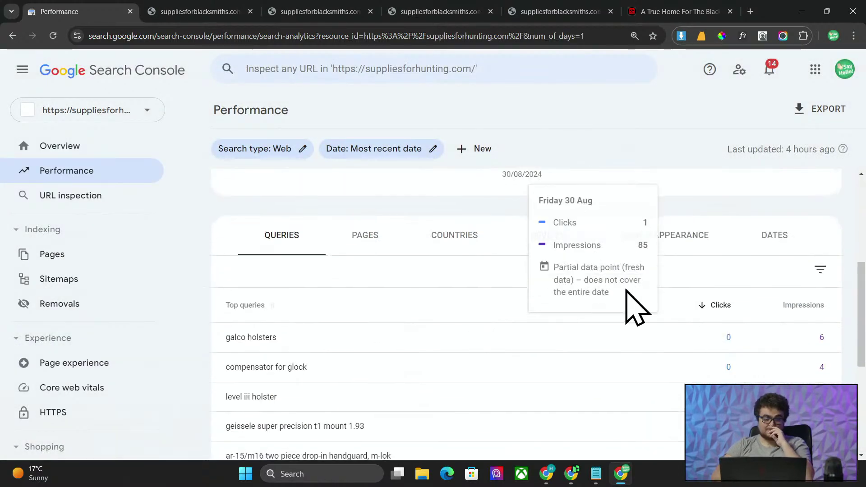
{"action": "left_click", "coordinate": [748, 299]}
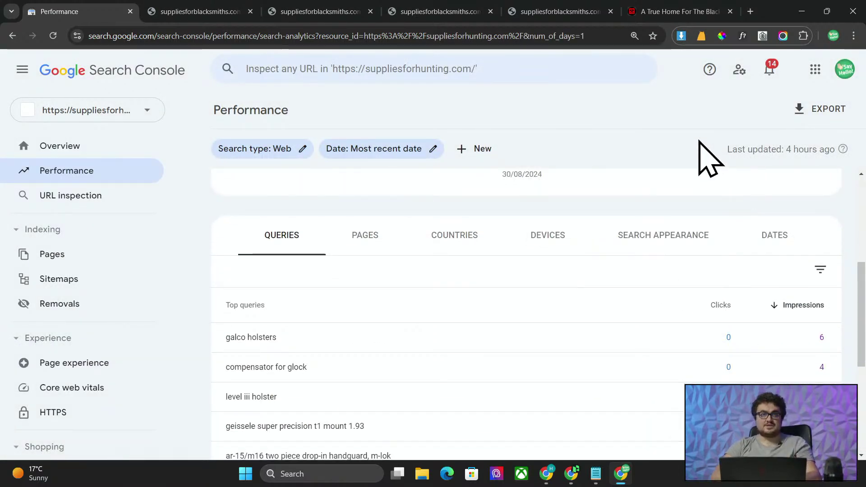
- Switch to the browser window with Harbor and bring up the writer result for "best laser gun sights 2024"
{"action": "key", "text": "alt+Tab"}
{"action": "left_click", "coordinate": [339, 237]}
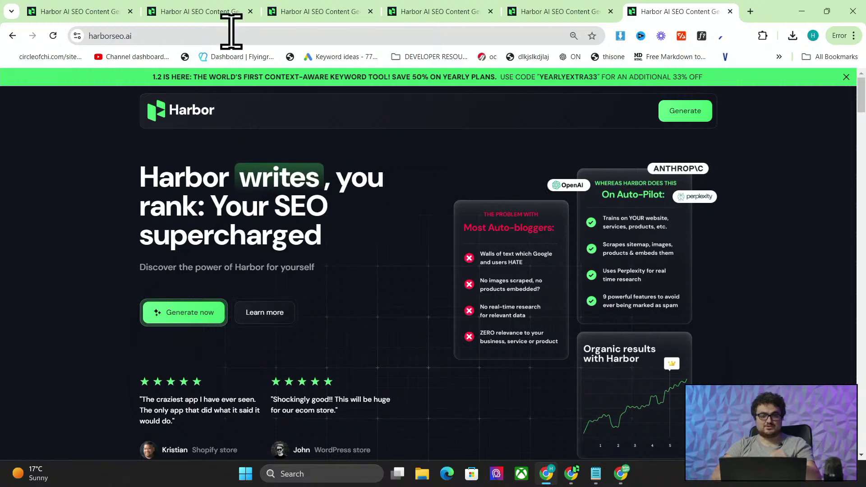
{"action": "left_click", "coordinate": [80, 10]}
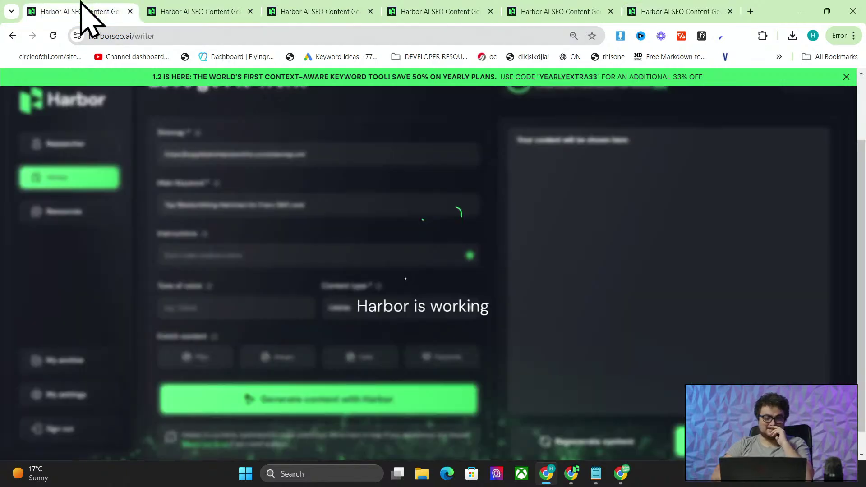
{"action": "left_click", "coordinate": [191, 13]}
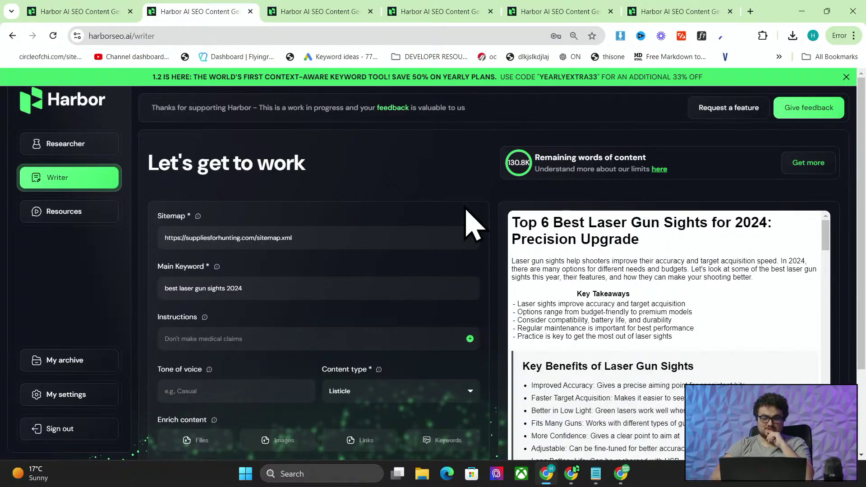
- Read through the generated laser gun sights article, checking its product images, price comparison chart and conclusion
{"action": "scroll", "coordinate": [465, 221], "scroll_direction": "down", "scroll_amount": 1}
{"action": "scroll", "coordinate": [616, 265], "scroll_direction": "down", "scroll_amount": 8}
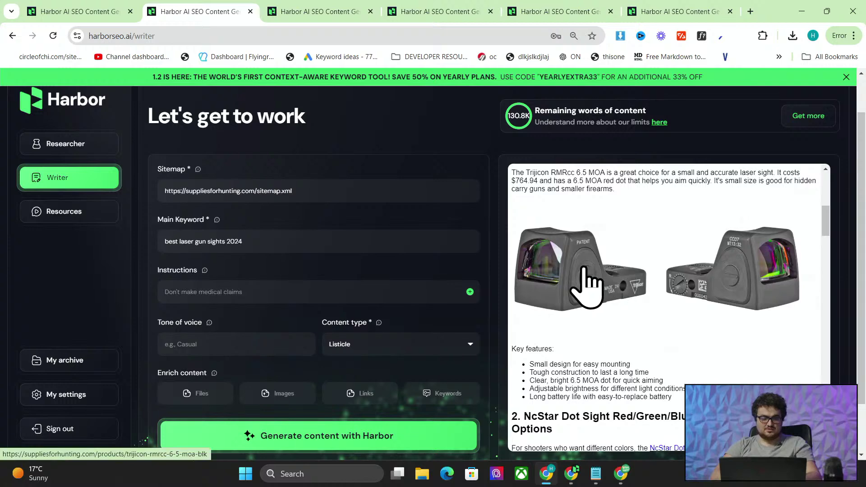
{"action": "scroll", "coordinate": [720, 288], "scroll_direction": "down", "scroll_amount": 10}
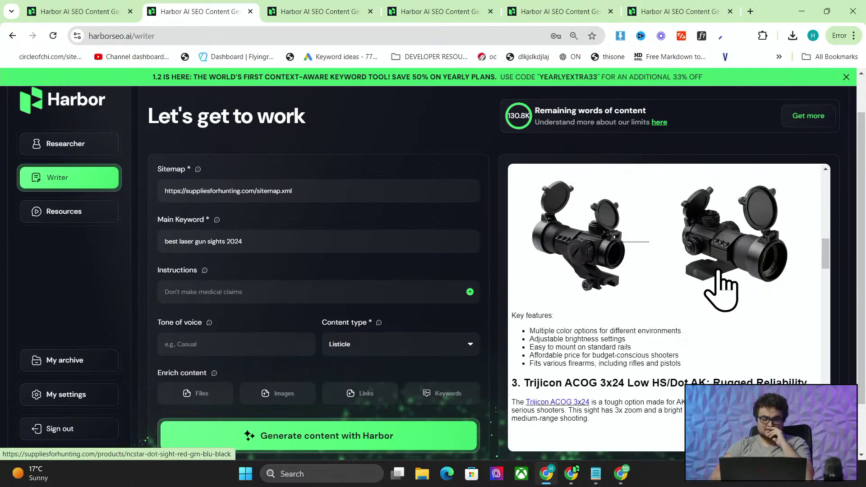
{"action": "scroll", "coordinate": [729, 287], "scroll_direction": "down", "scroll_amount": 15}
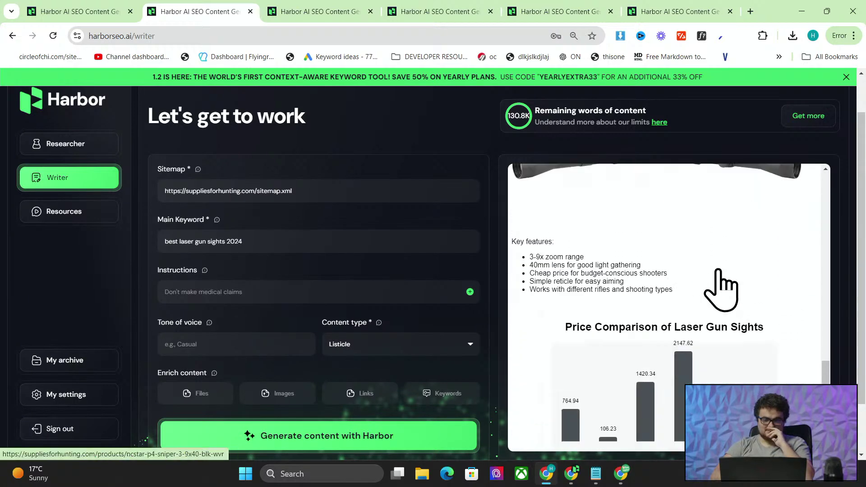
{"action": "scroll", "coordinate": [730, 287], "scroll_direction": "down", "scroll_amount": 4}
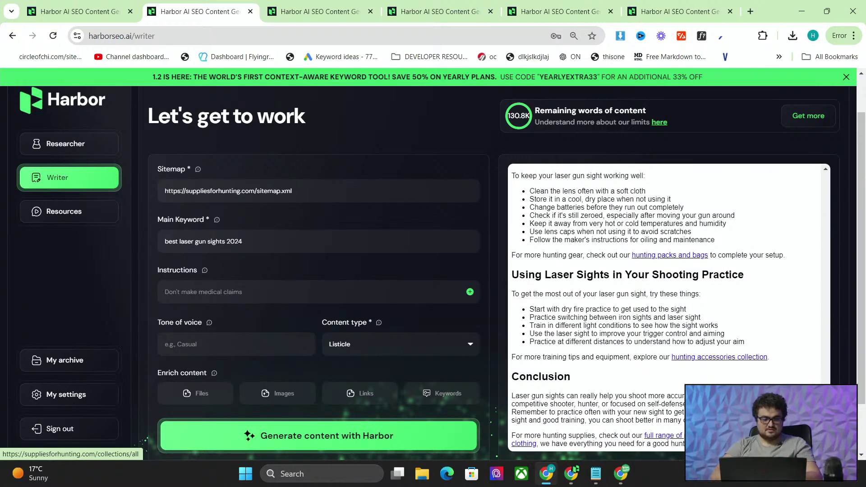
- Test the collection links in the article's conclusion and the hunting packs and bags link in separate tabs, closing each one
{"action": "middle_click", "coordinate": [664, 436]}
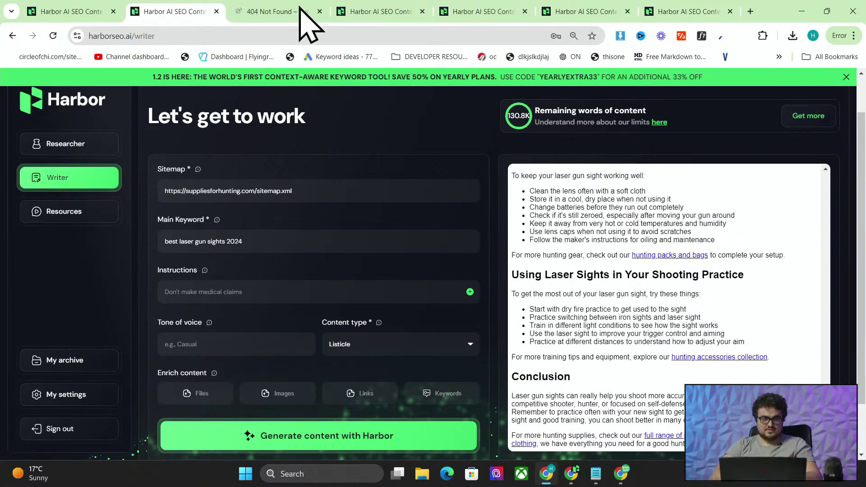
{"action": "left_click", "coordinate": [319, 11]}
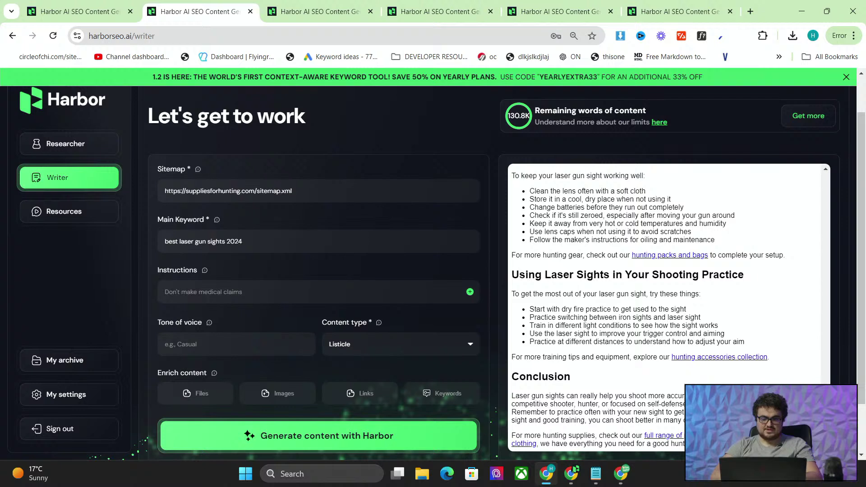
{"action": "middle_click", "coordinate": [790, 436]}
{"action": "left_click", "coordinate": [320, 12]}
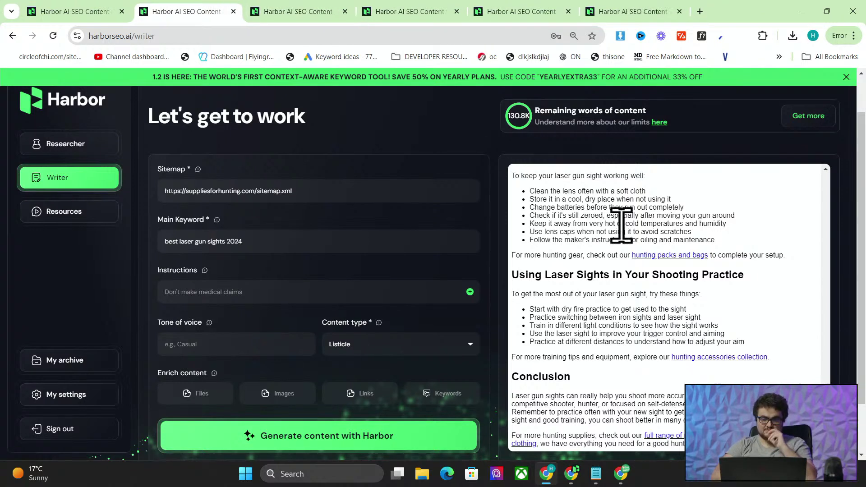
{"action": "middle_click", "coordinate": [643, 256]}
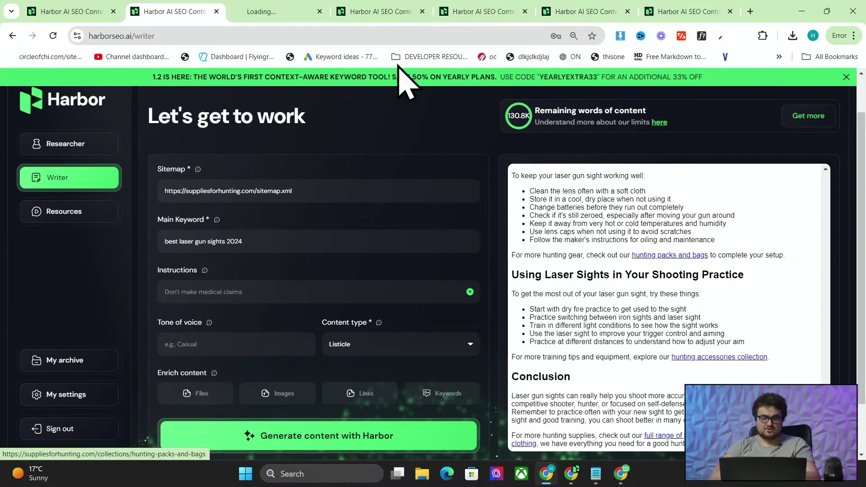
{"action": "left_click", "coordinate": [320, 12]}
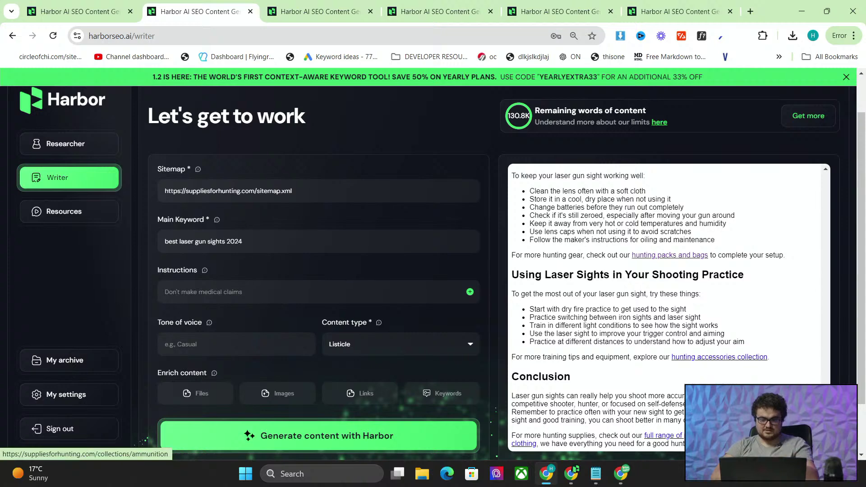
- Test the article's full collection of scopes link in a separate tab, close it and recheck the NcStar P4 Sniper section
{"action": "scroll", "coordinate": [693, 329], "scroll_direction": "up", "scroll_amount": 6}
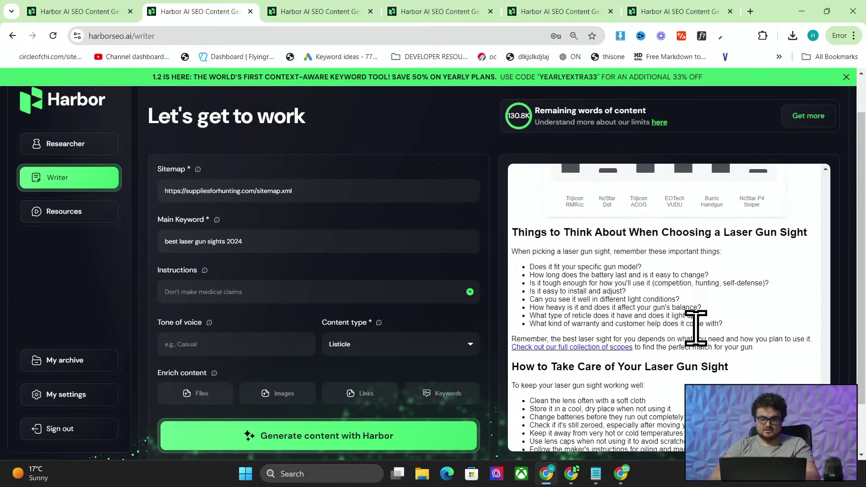
{"action": "middle_click", "coordinate": [609, 394]}
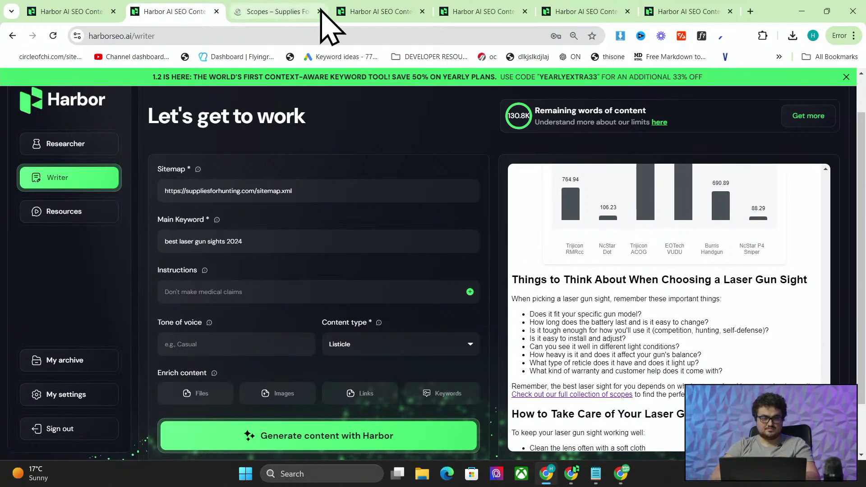
{"action": "left_click", "coordinate": [320, 12]}
{"action": "scroll", "coordinate": [715, 390], "scroll_direction": "up", "scroll_amount": 1}
{"action": "scroll", "coordinate": [638, 348], "scroll_direction": "up", "scroll_amount": 10}
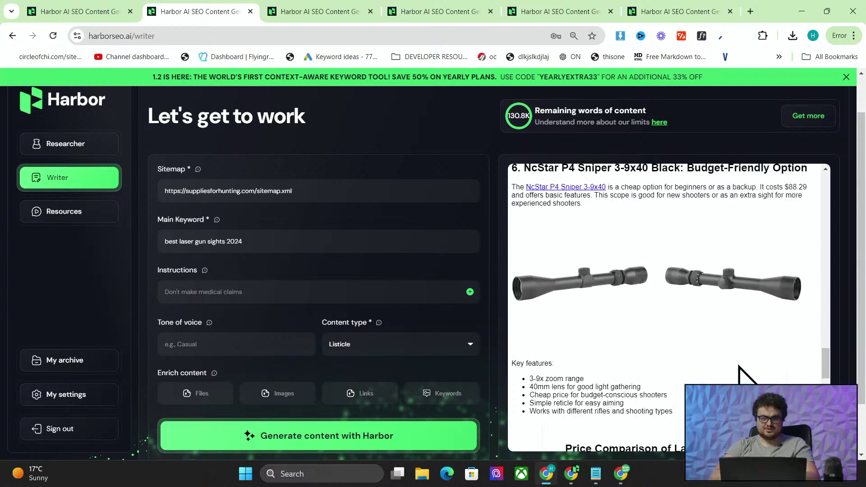
{"action": "scroll", "coordinate": [639, 398], "scroll_direction": "up", "scroll_amount": 1}
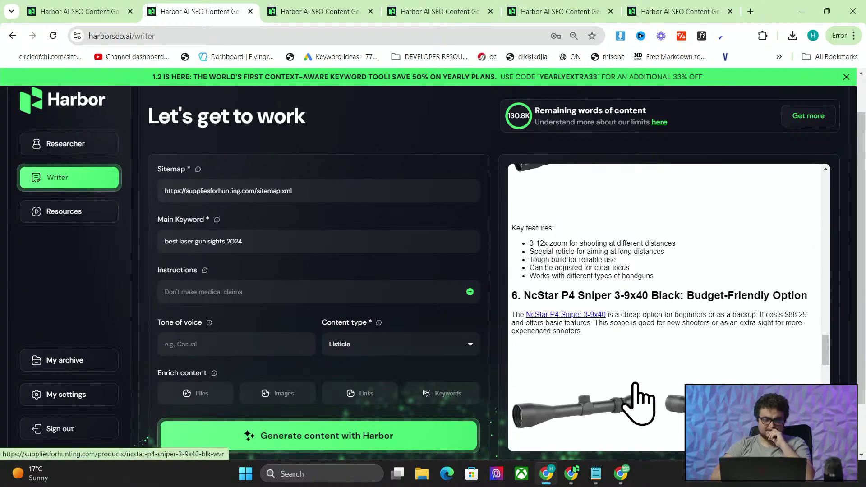
- Test the article's Burris Handgun product link in a separate tab, close it, and open the EOTech VUDU 1-10x28mm link in another
{"action": "scroll", "coordinate": [604, 401], "scroll_direction": "up", "scroll_amount": 2}
{"action": "middle_click", "coordinate": [612, 285]}
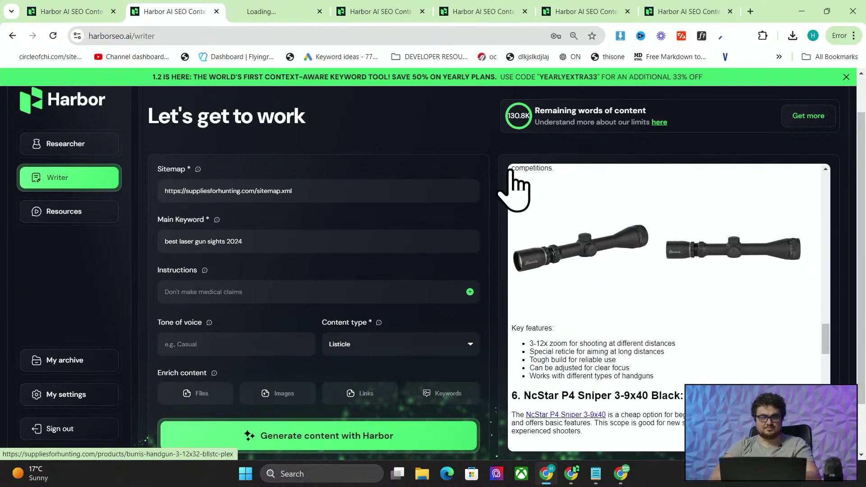
{"action": "left_click", "coordinate": [320, 11]}
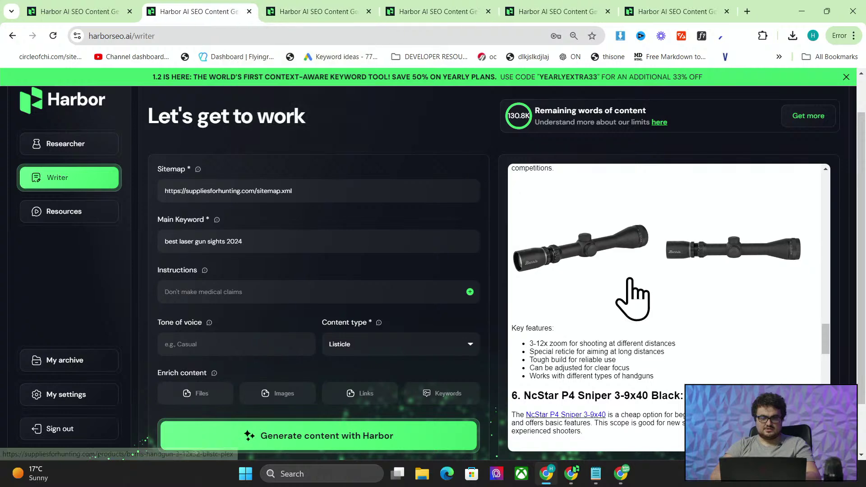
{"action": "scroll", "coordinate": [629, 291], "scroll_direction": "up", "scroll_amount": 5}
{"action": "scroll", "coordinate": [631, 294], "scroll_direction": "up", "scroll_amount": 2}
{"action": "middle_click", "coordinate": [572, 265]}
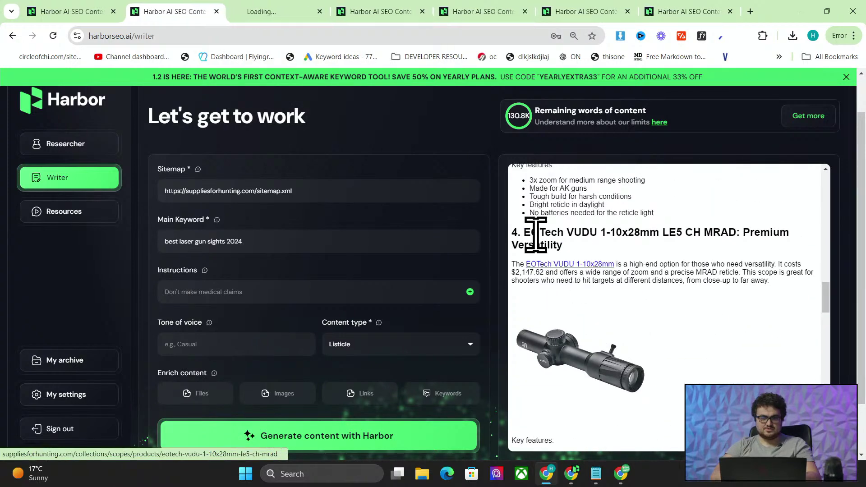
- Reread the article's key takeaways, benefits and product sections from the Trijicon RMRcc through the Burris Handgun scope
{"action": "scroll", "coordinate": [648, 277], "scroll_direction": "up", "scroll_amount": 10}
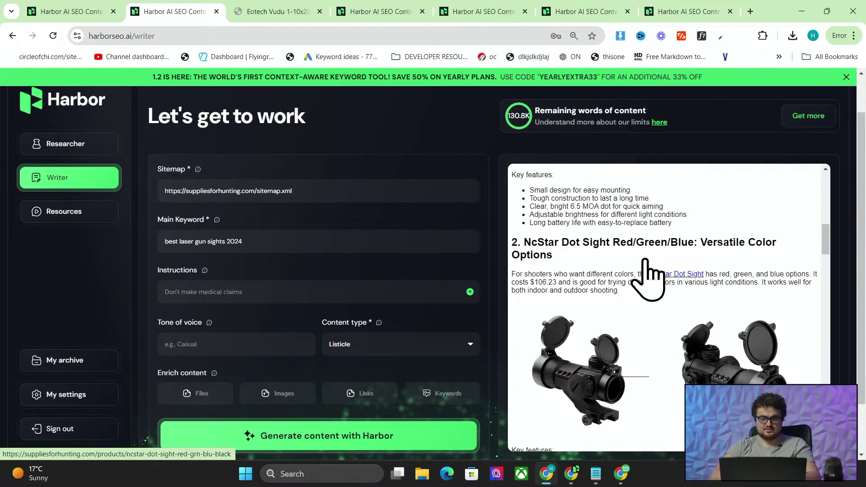
{"action": "scroll", "coordinate": [646, 262], "scroll_direction": "down", "scroll_amount": 1}
{"action": "scroll", "coordinate": [650, 271], "scroll_direction": "up", "scroll_amount": 10}
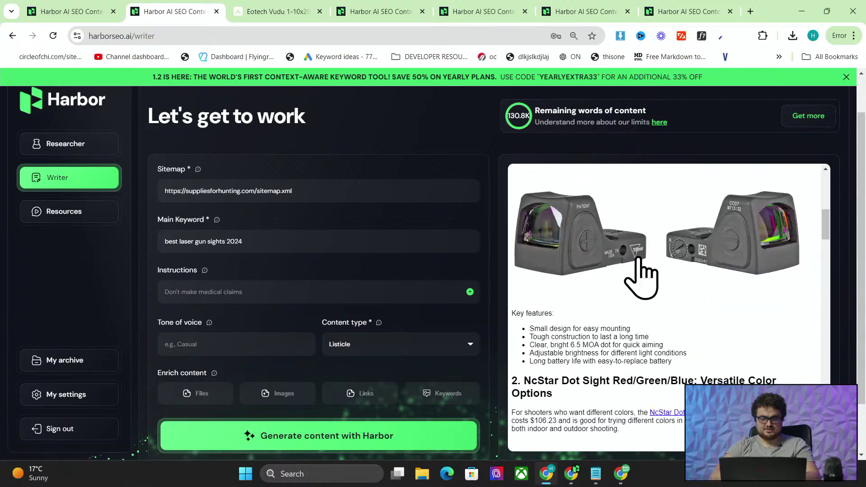
{"action": "scroll", "coordinate": [577, 256], "scroll_direction": "down", "scroll_amount": 4}
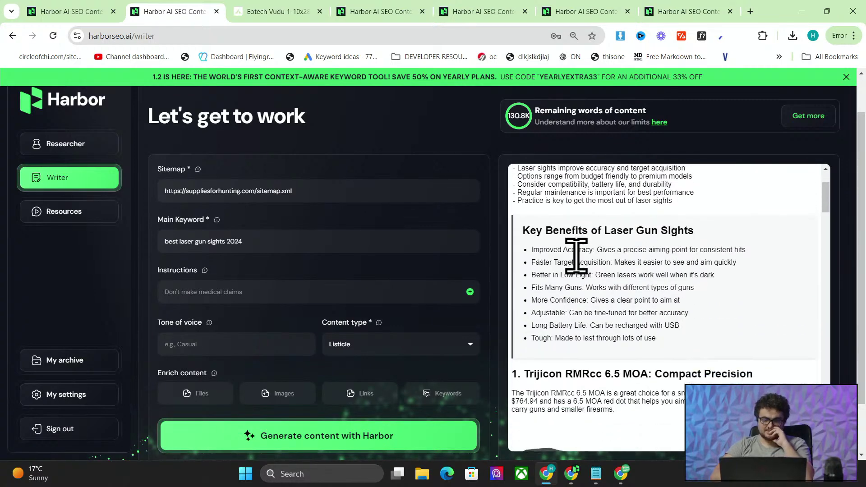
{"action": "scroll", "coordinate": [576, 256], "scroll_direction": "up", "scroll_amount": 2}
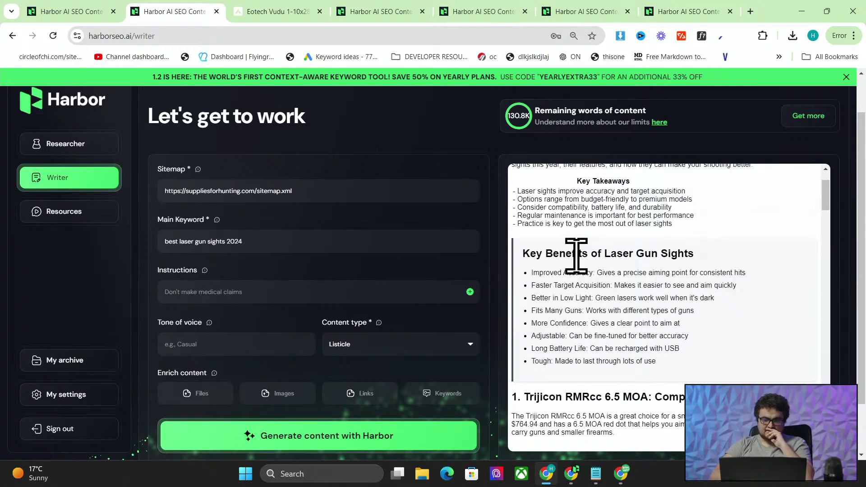
{"action": "scroll", "coordinate": [568, 275], "scroll_direction": "down", "scroll_amount": 15}
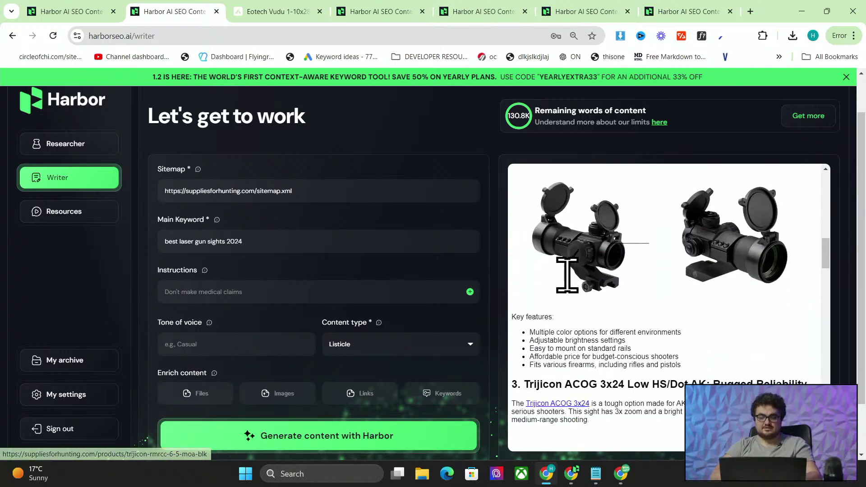
{"action": "scroll", "coordinate": [567, 277], "scroll_direction": "down", "scroll_amount": 4}
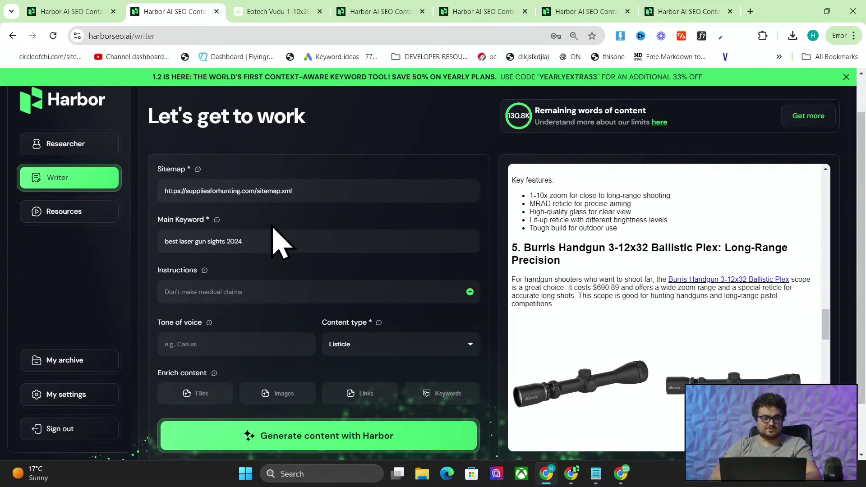
- Open suppliesforhunting.com/sitemap.xml in a new tab
{"action": "left_click", "coordinate": [751, 13]}
{"action": "type", "text": "supplies"}
{"action": "key", "text": "Return"}
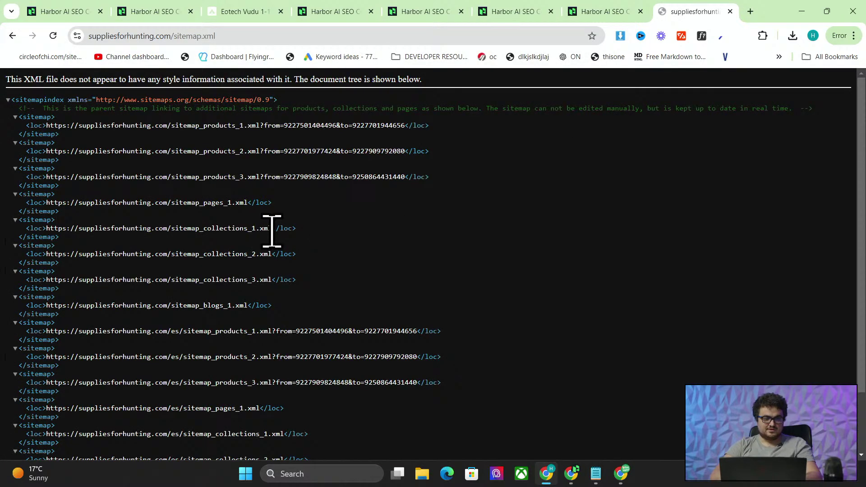
- Open the sitemap_blogs_1.xml address from the sitemap index in a new tab and examine its blog URLs
{"action": "left_click_drag", "start_coordinate": [248, 305], "coordinate": [68, 306]}
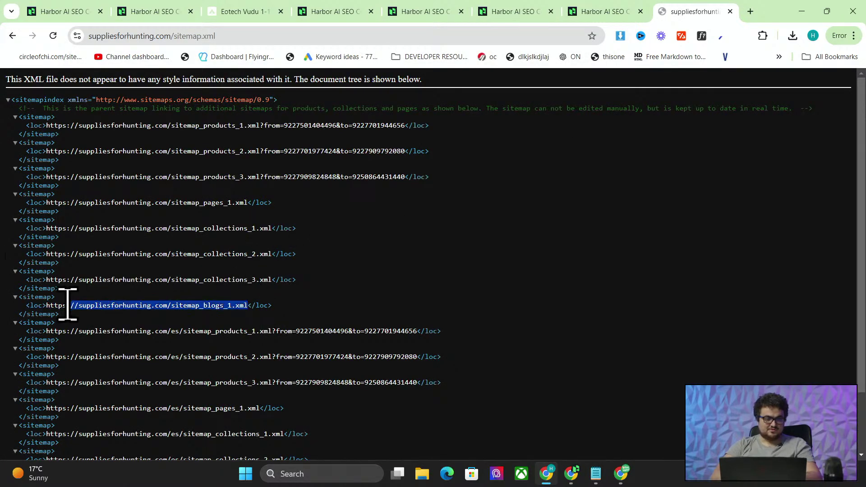
{"action": "left_click", "coordinate": [752, 11]}
{"action": "type", "text": "https://suppliesforhunting.com/sitemap_blogs_1.xml"}
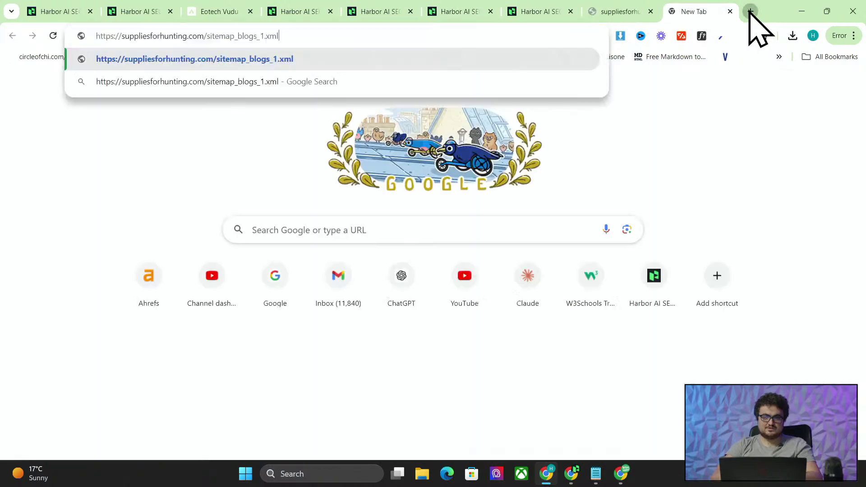
{"action": "key", "text": "Return"}
{"action": "scroll", "coordinate": [268, 177], "scroll_direction": "up", "scroll_amount": 5}
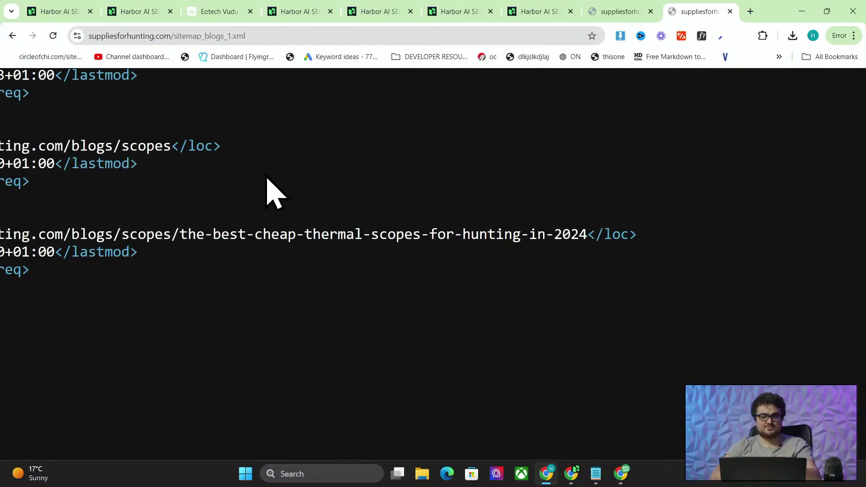
{"action": "scroll", "coordinate": [301, 187], "scroll_direction": "down", "scroll_amount": 5}
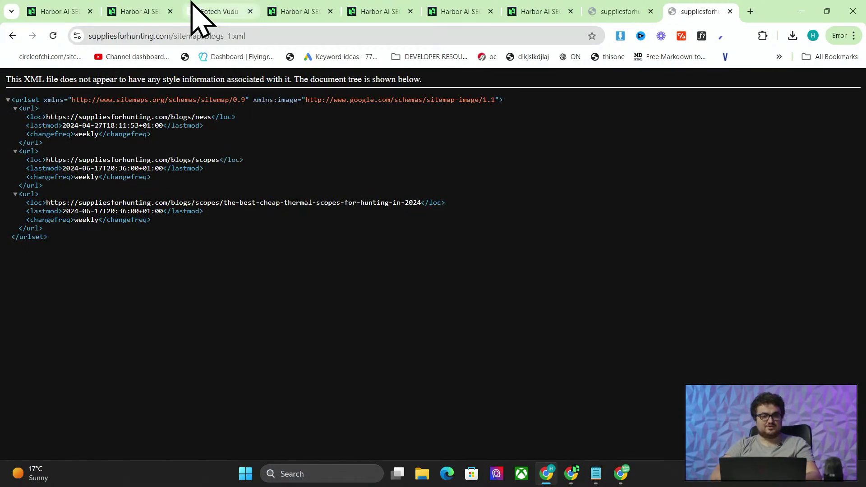
{"action": "scroll", "coordinate": [247, 234], "scroll_direction": "up", "scroll_amount": 5}
{"action": "scroll", "coordinate": [445, 226], "scroll_direction": "left", "scroll_amount": 3}
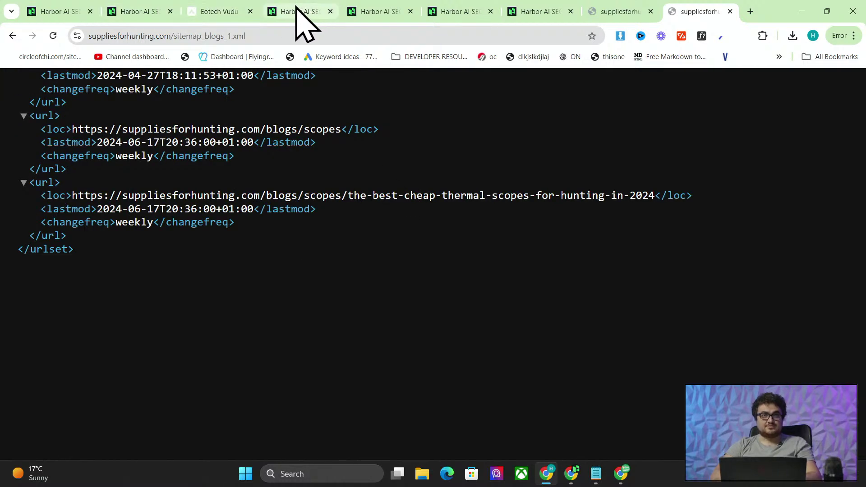
- Switch to the Supplies For Hunting Shopify admin, open the online store's blog posts and start a new blog post
{"action": "mouse_move", "coordinate": [291, 7]}
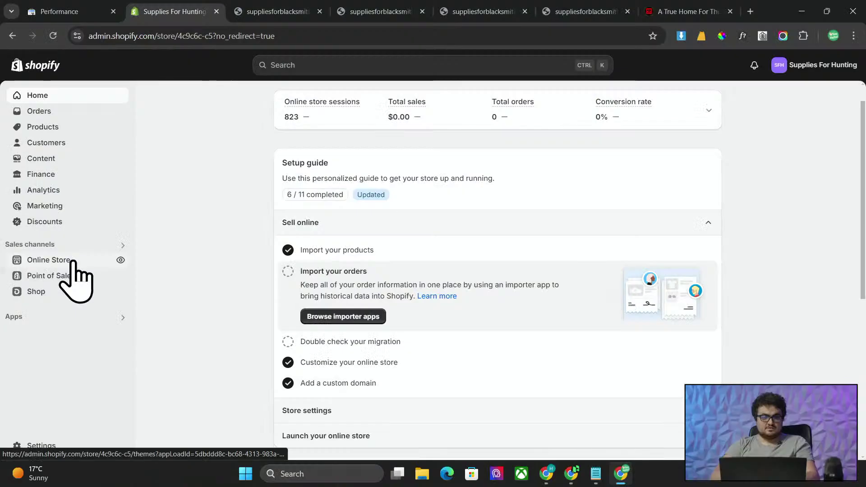
{"action": "left_click", "coordinate": [73, 261]}
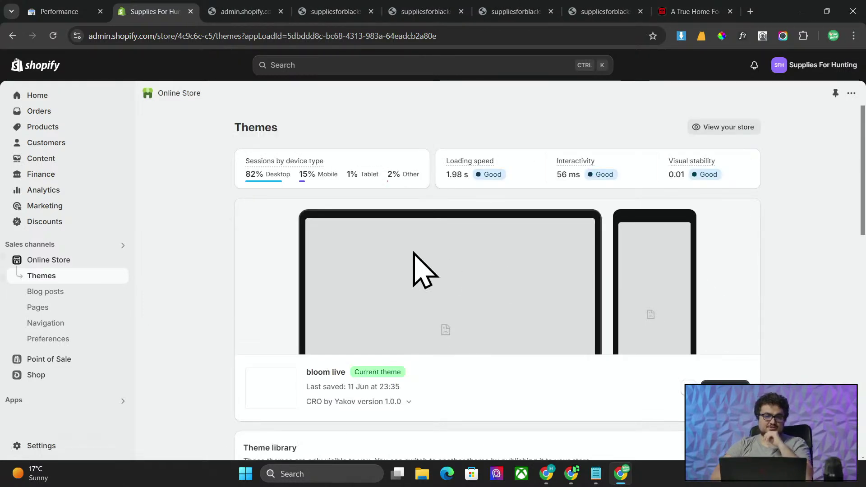
{"action": "scroll", "coordinate": [421, 271], "scroll_direction": "down", "scroll_amount": 2}
{"action": "scroll", "coordinate": [422, 271], "scroll_direction": "down", "scroll_amount": 1}
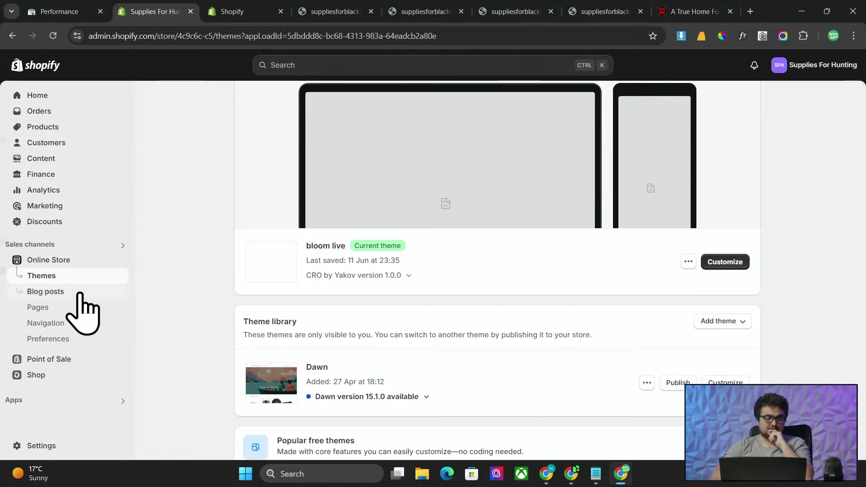
{"action": "scroll", "coordinate": [360, 358], "scroll_direction": "down", "scroll_amount": 1}
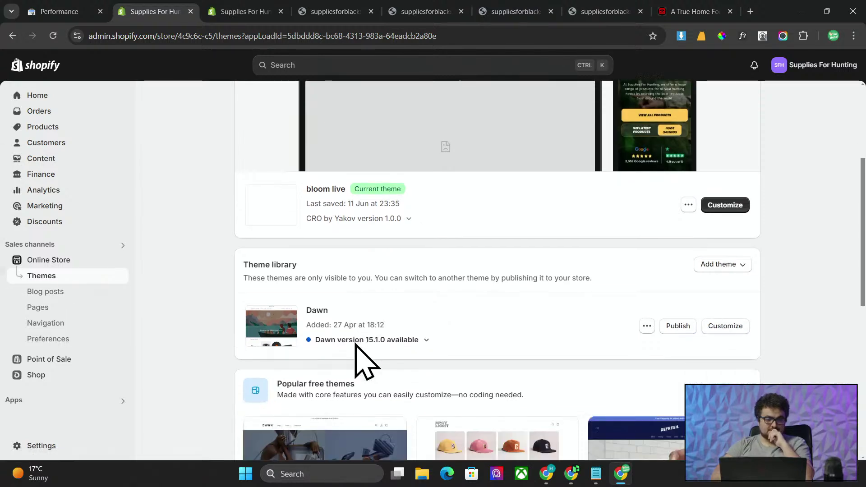
{"action": "scroll", "coordinate": [436, 334], "scroll_direction": "up", "scroll_amount": 1}
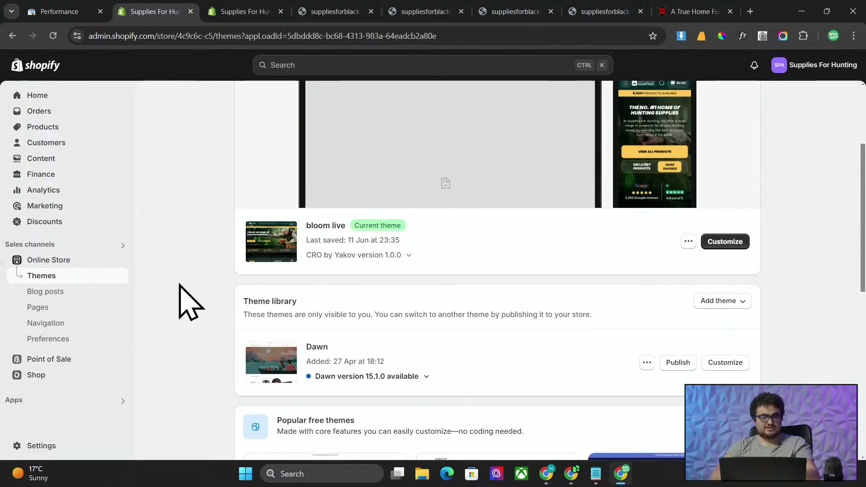
{"action": "left_click", "coordinate": [50, 295]}
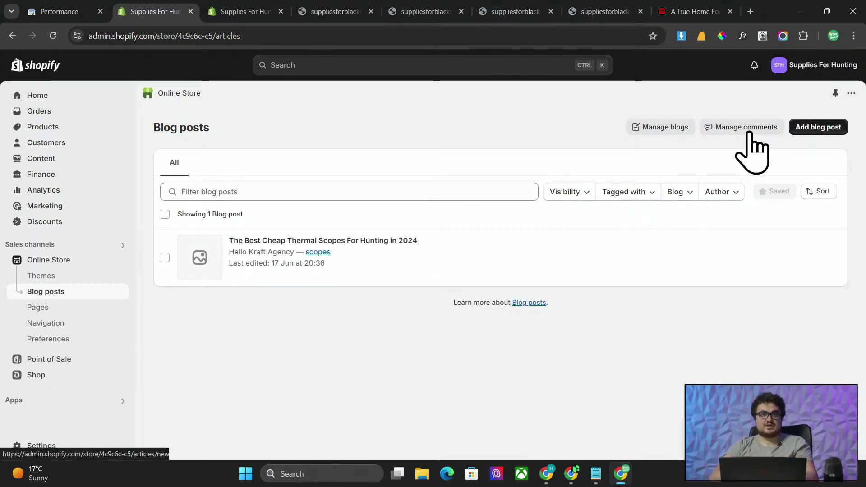
{"action": "left_click", "coordinate": [832, 128]}
- Switch back to Harbor and review the generated article's price comparison chart, Burris Handgun section and EOTech section
{"action": "key", "text": "alt+Tab"}
{"action": "scroll", "coordinate": [650, 221], "scroll_direction": "up", "scroll_amount": 10}
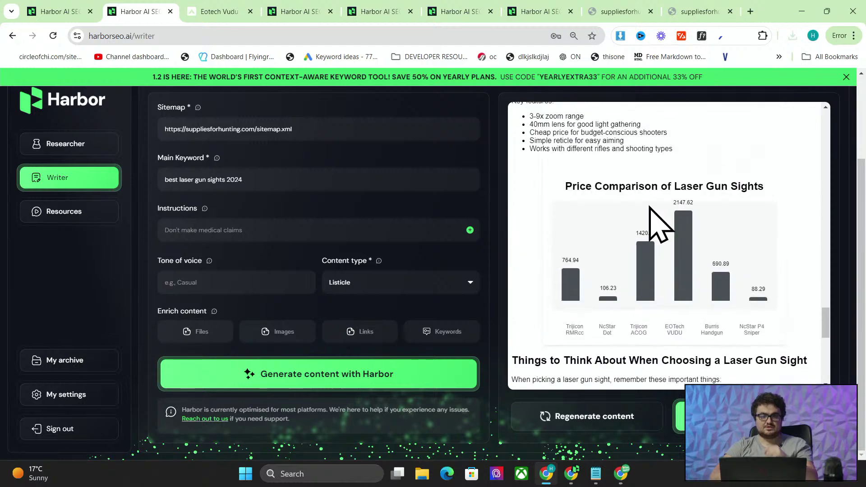
{"action": "scroll", "coordinate": [320, 213], "scroll_direction": "up", "scroll_amount": 3}
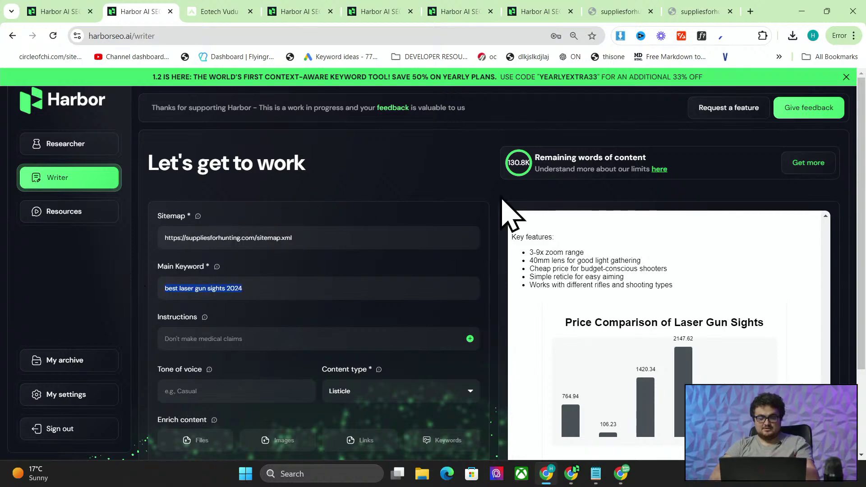
{"action": "key", "text": "ctrl+plus"}
{"action": "key", "text": "ctrl+plus"}
{"action": "scroll", "coordinate": [381, 201], "scroll_direction": "down", "scroll_amount": 2}
{"action": "scroll", "coordinate": [618, 244], "scroll_direction": "down", "scroll_amount": 2}
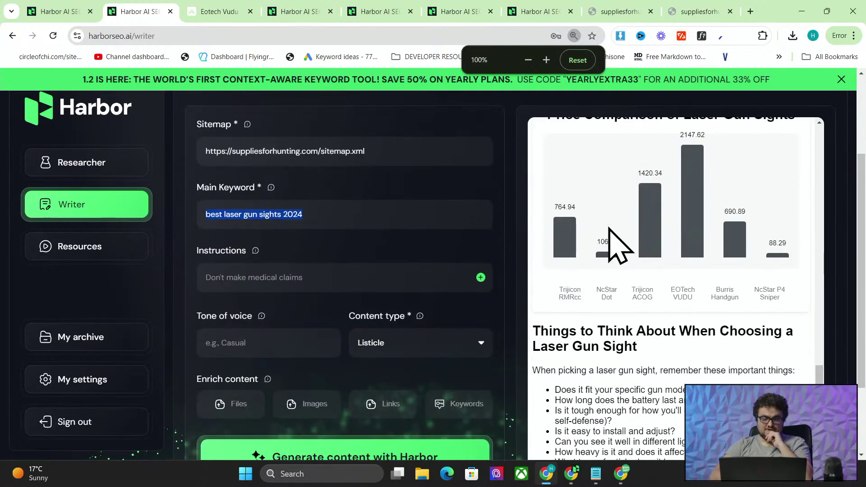
{"action": "scroll", "coordinate": [720, 286], "scroll_direction": "up", "scroll_amount": 12}
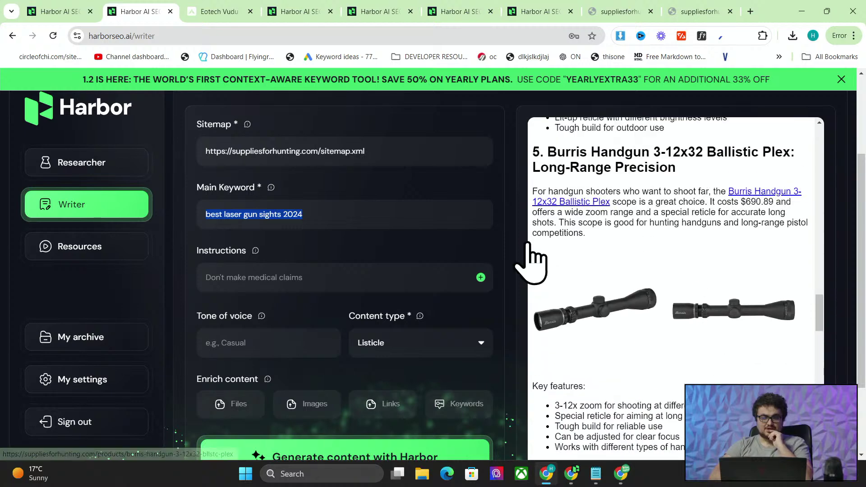
{"action": "scroll", "coordinate": [418, 213], "scroll_direction": "up", "scroll_amount": 3}
{"action": "scroll", "coordinate": [418, 213], "scroll_direction": "down", "scroll_amount": 1}
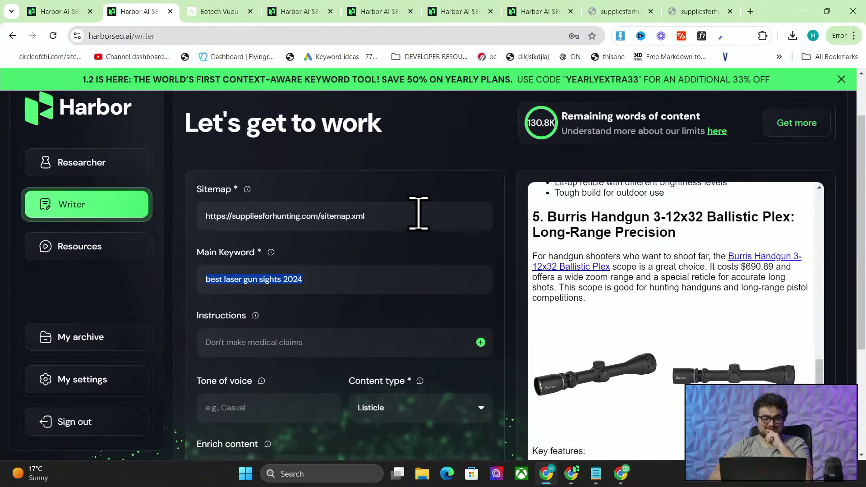
{"action": "scroll", "coordinate": [506, 312], "scroll_direction": "down", "scroll_amount": 1}
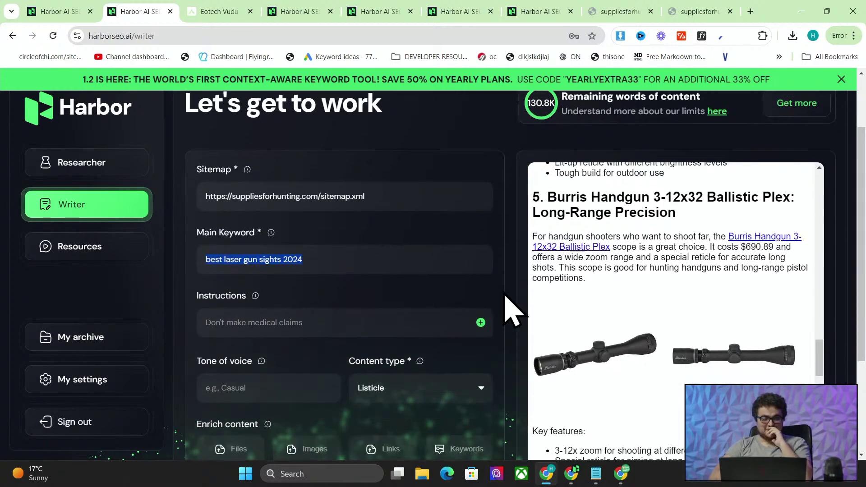
{"action": "scroll", "coordinate": [421, 247], "scroll_direction": "up", "scroll_amount": 2}
{"action": "scroll", "coordinate": [638, 319], "scroll_direction": "up", "scroll_amount": 8}
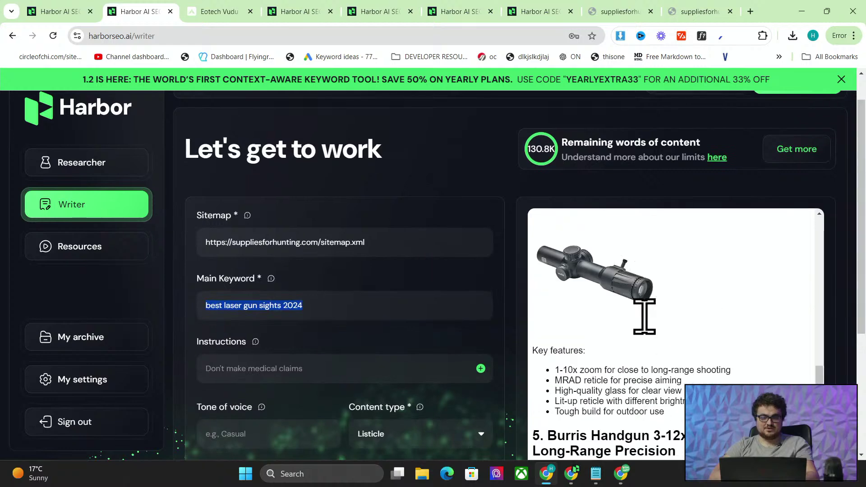
- Download the generated laser gun sights article as a text file, open it, copy all its contents and close it
{"action": "key", "text": "ctrl+minus"}
{"action": "scroll", "coordinate": [648, 339], "scroll_direction": "up", "scroll_amount": 10}
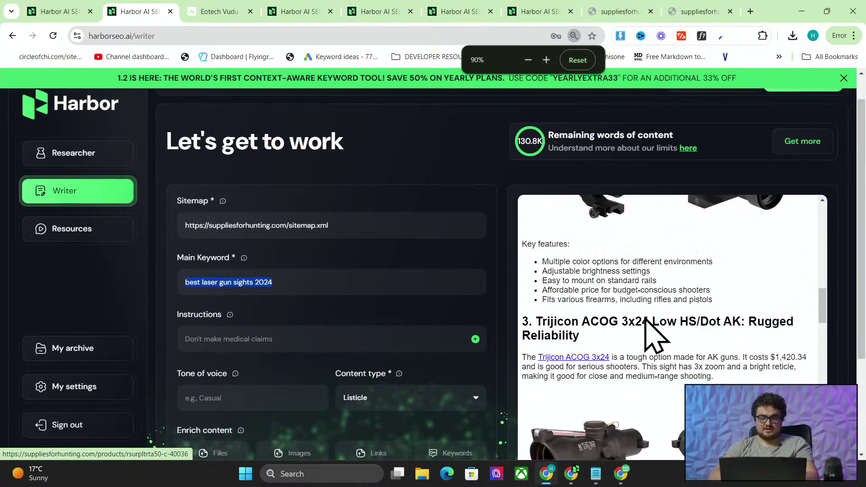
{"action": "scroll", "coordinate": [447, 240], "scroll_direction": "down", "scroll_amount": 3}
{"action": "scroll", "coordinate": [651, 302], "scroll_direction": "down", "scroll_amount": 4}
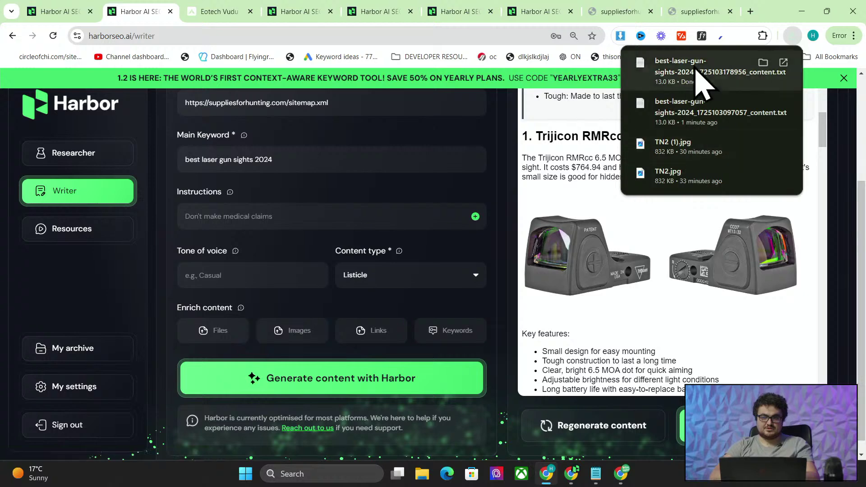
{"action": "left_click", "coordinate": [704, 69]}
{"action": "key", "text": "ctrl+a"}
{"action": "left_click", "coordinate": [744, 32]}
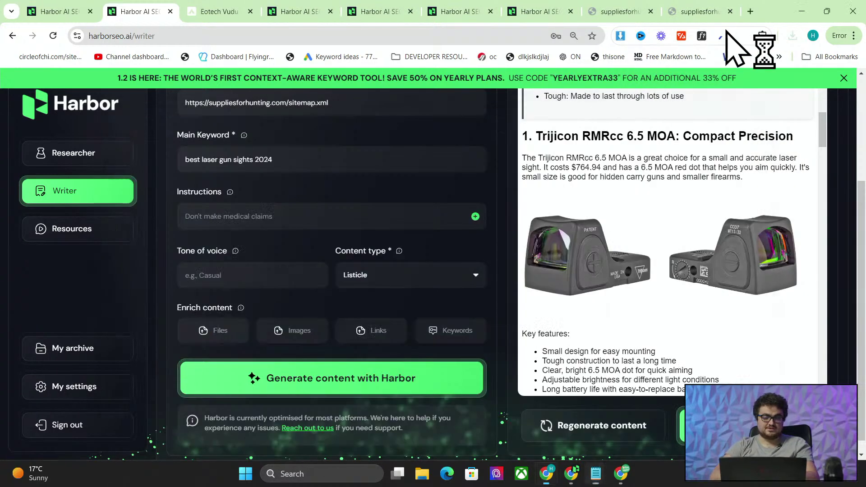
- Replace the EOTech product page with the W3Schools editor at w3schools.com/html/tryit.asp?filename=tryhtml_basic
{"action": "left_click", "coordinate": [208, 4]}
{"action": "left_click", "coordinate": [213, 36]}
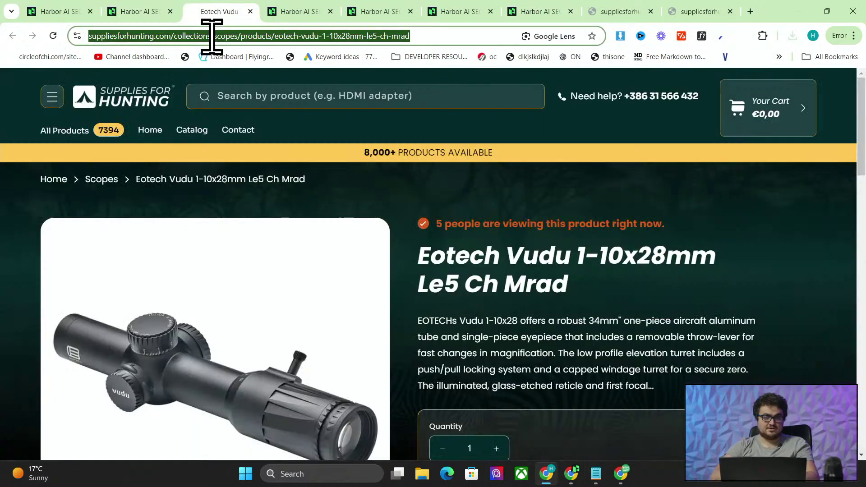
{"action": "type", "text": "w3schools.com/html/tryit.asp?filename=tryhtml_basic"}
{"action": "key", "text": "Return"}
- Replace the editor's sample code with the copied article HTML, run it and check the rendered article down to its conclusion
{"action": "left_click", "coordinate": [248, 180]}
{"action": "key", "text": "ctrl+a"}
{"action": "key", "text": "ctrl+v"}
{"action": "left_click", "coordinate": [178, 131]}
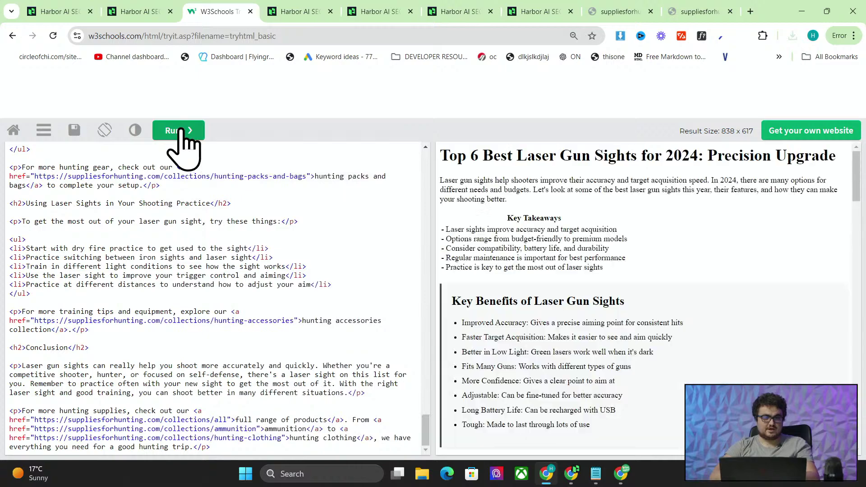
{"action": "scroll", "coordinate": [641, 316], "scroll_direction": "down", "scroll_amount": 4}
{"action": "scroll", "coordinate": [650, 318], "scroll_direction": "down", "scroll_amount": 10}
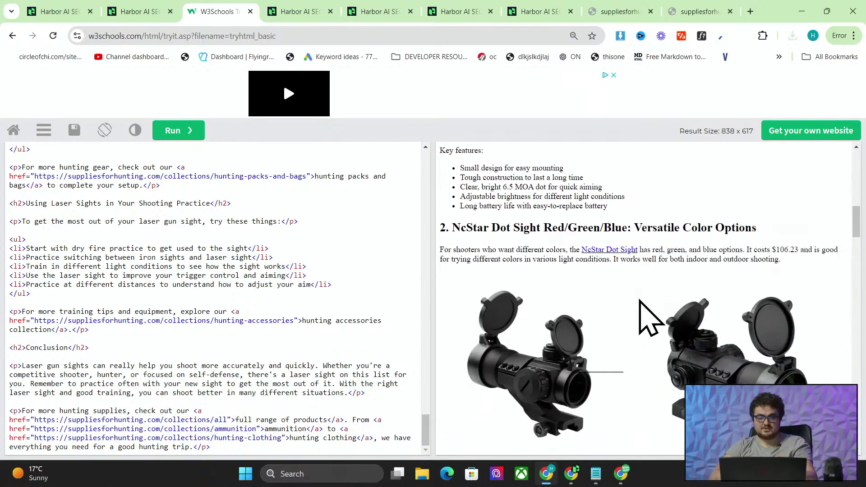
{"action": "scroll", "coordinate": [582, 366], "scroll_direction": "down", "scroll_amount": 15}
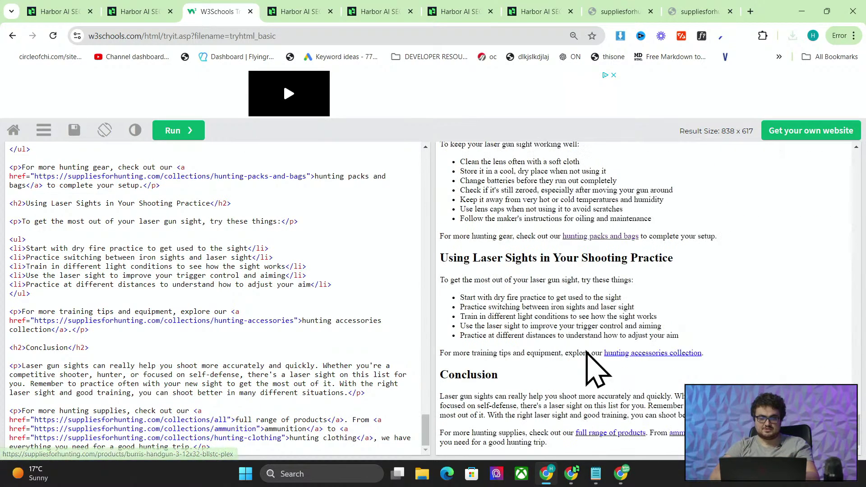
- Open the article's full range of products and ammunition links in separate tabs, check the ammunition page and close it
{"action": "middle_click", "coordinate": [608, 433]}
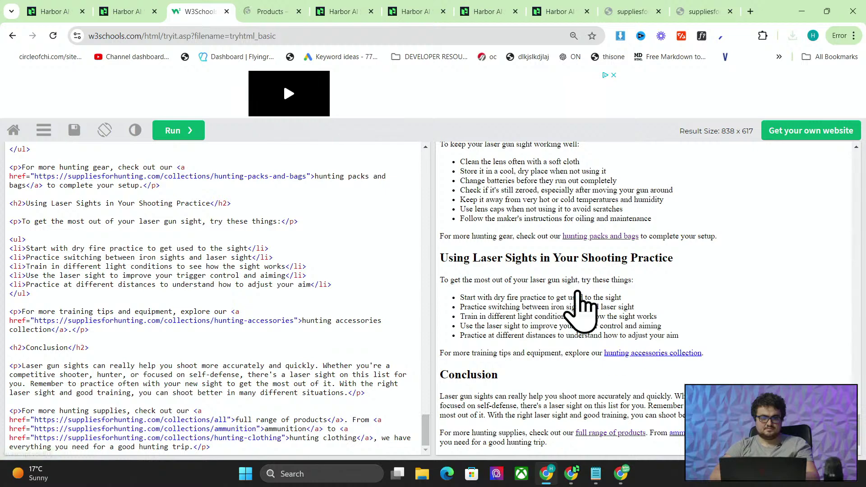
{"action": "middle_click", "coordinate": [679, 434]}
{"action": "left_click", "coordinate": [321, 3]}
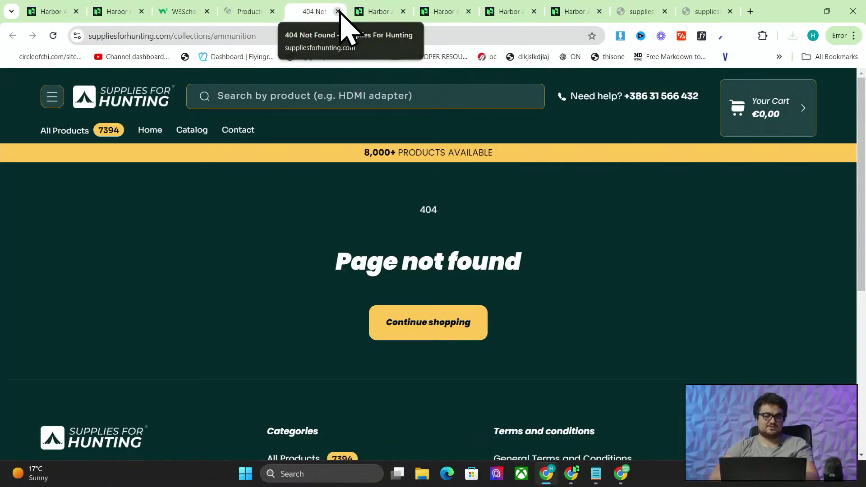
{"action": "key", "text": "ctrl+w"}
- Open the hunting clothing link from the conclusion, inspect its page and address, close it and return to the W3Schools editor
{"action": "middle_click", "coordinate": [731, 433]}
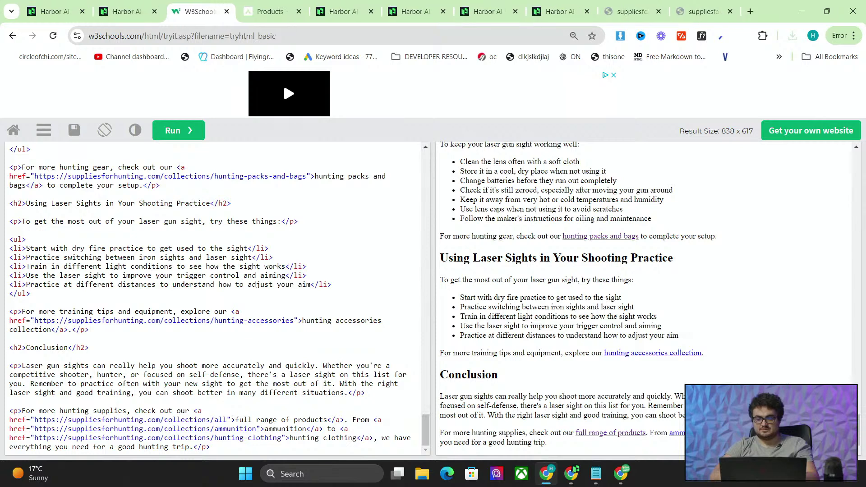
{"action": "left_click", "coordinate": [238, 6]}
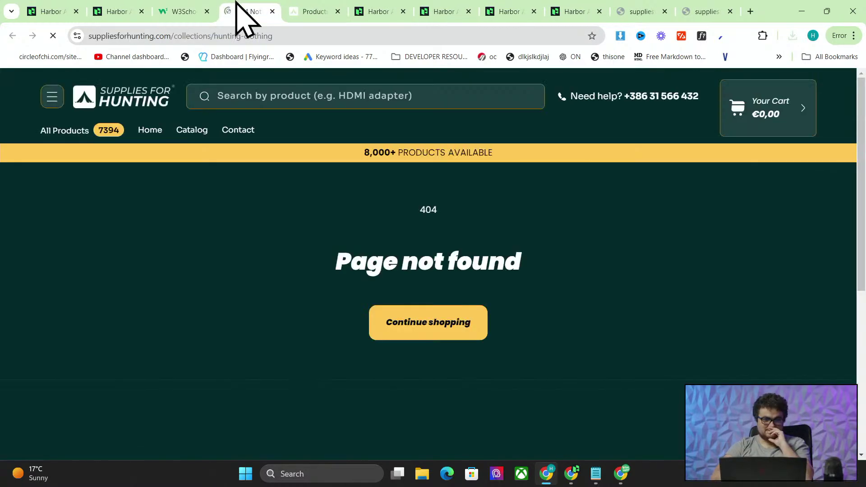
{"action": "scroll", "coordinate": [271, 248], "scroll_direction": "down", "scroll_amount": 4}
{"action": "scroll", "coordinate": [266, 113], "scroll_direction": "up", "scroll_amount": 4}
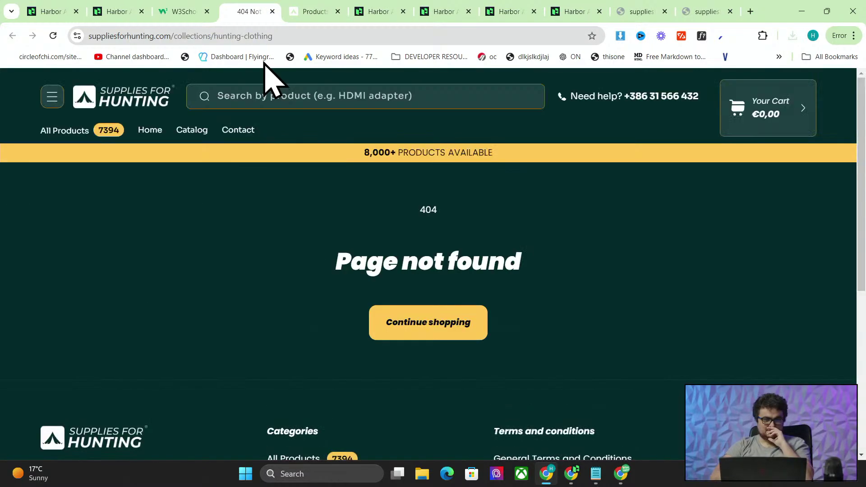
{"action": "left_click_drag", "start_coordinate": [213, 32], "coordinate": [445, 106]}
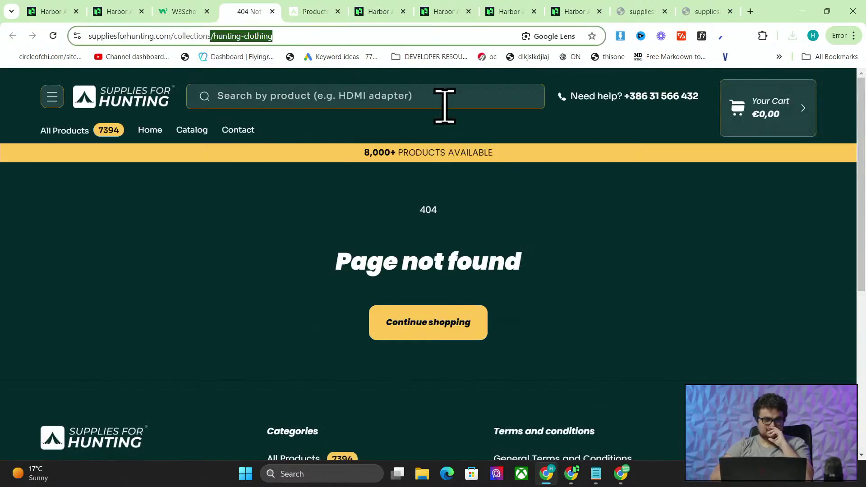
{"action": "left_click", "coordinate": [272, 11]}
{"action": "left_click", "coordinate": [184, 13]}
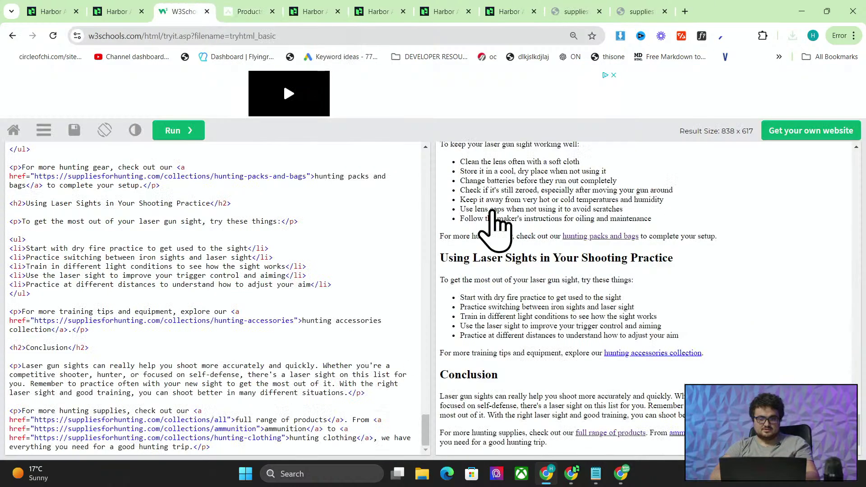
- Open the hunting accessories collection link in a separate tab, check the page and return to the W3Schools editor
{"action": "middle_click", "coordinate": [646, 354]}
{"action": "left_click", "coordinate": [316, 11]}
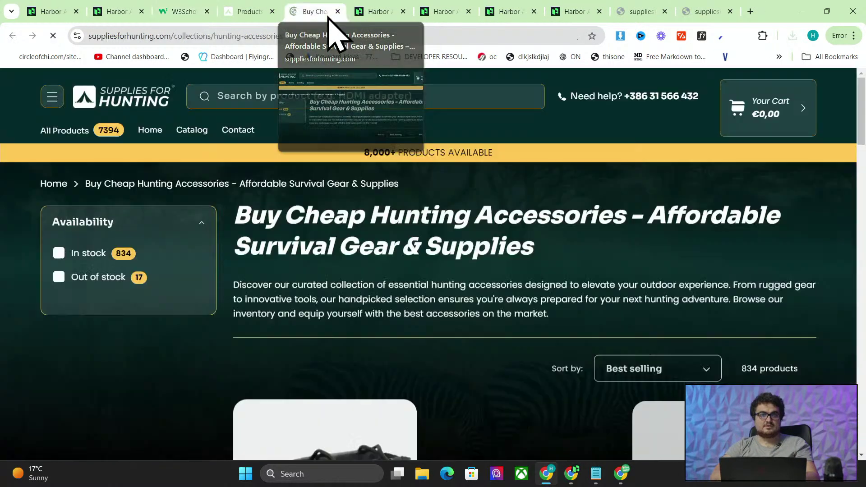
{"action": "left_click", "coordinate": [184, 13]}
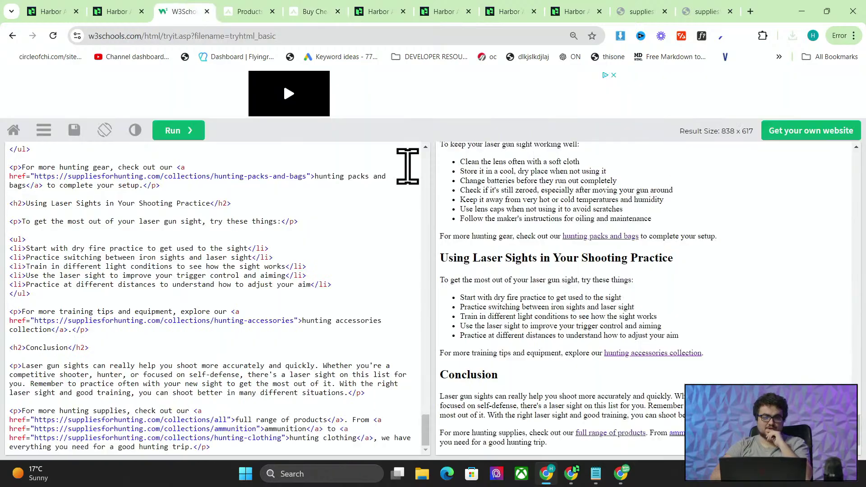
- Examine the article's HTML source alongside the rendered result, from the opening heading through the product sections to the conclusion
{"action": "scroll", "coordinate": [371, 289], "scroll_direction": "up", "scroll_amount": 20}
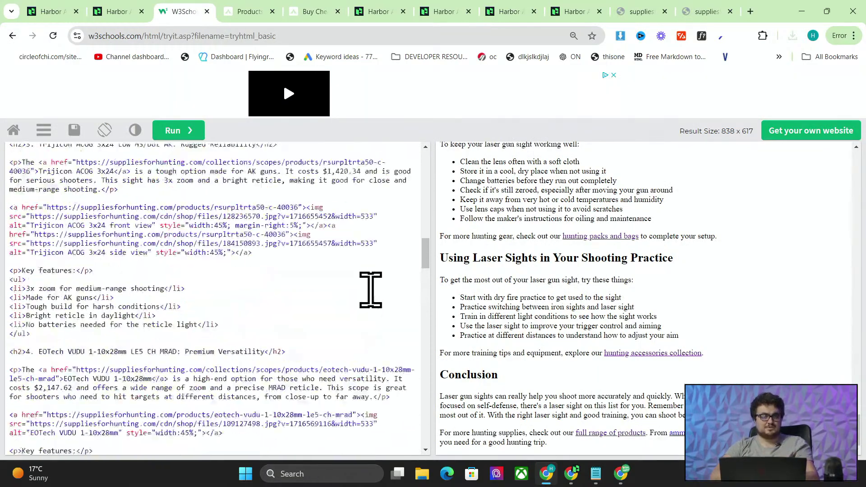
{"action": "scroll", "coordinate": [371, 290], "scroll_direction": "down", "scroll_amount": 20}
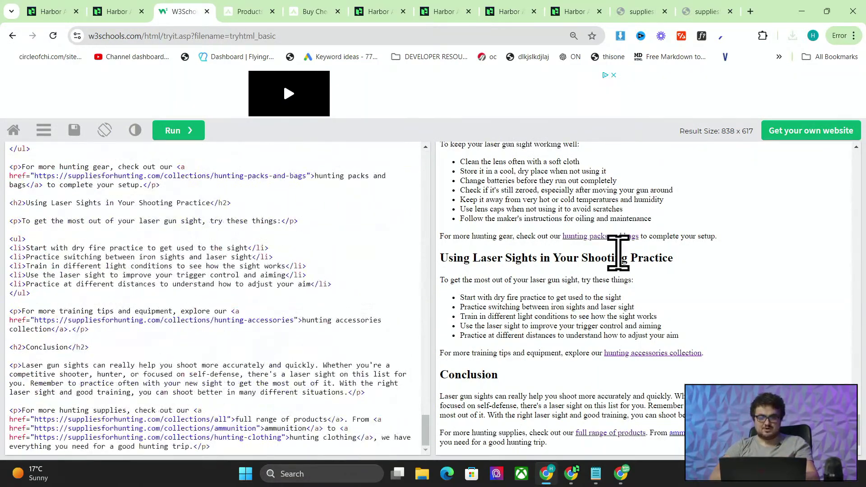
{"action": "scroll", "coordinate": [628, 266], "scroll_direction": "up", "scroll_amount": 5}
{"action": "scroll", "coordinate": [619, 254], "scroll_direction": "up", "scroll_amount": 15}
{"action": "scroll", "coordinate": [619, 253], "scroll_direction": "down", "scroll_amount": 20}
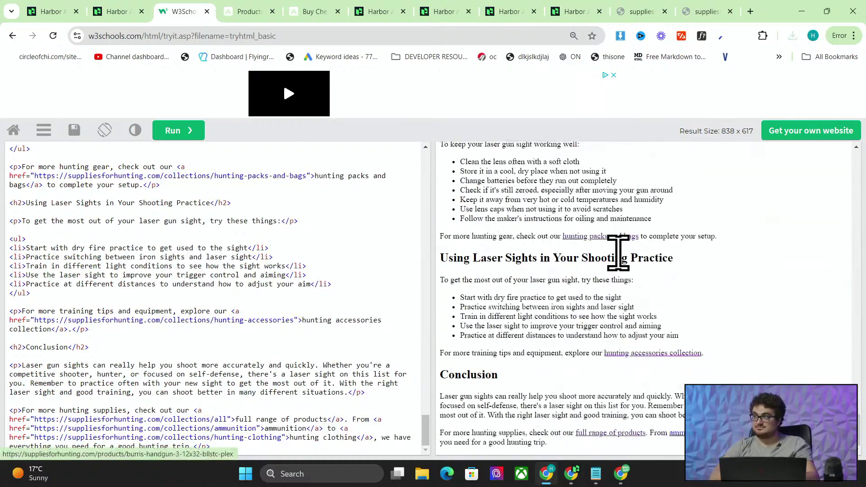
{"action": "scroll", "coordinate": [239, 285], "scroll_direction": "up", "scroll_amount": 20}
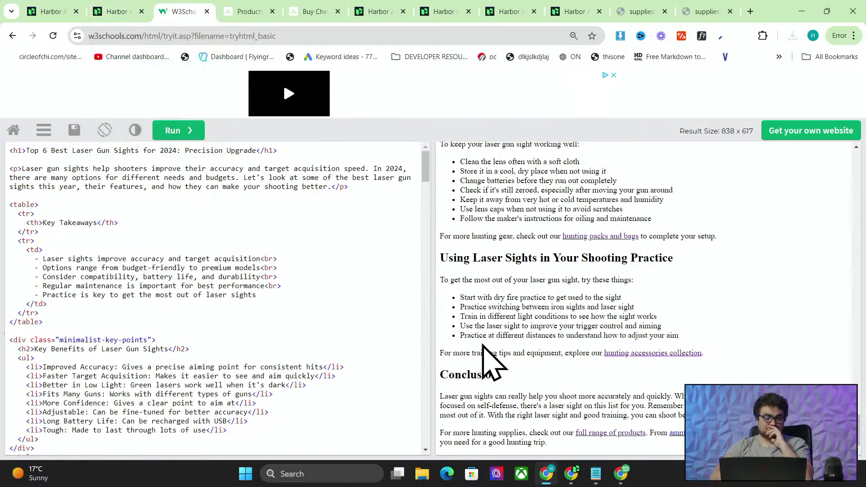
{"action": "scroll", "coordinate": [320, 299], "scroll_direction": "down", "scroll_amount": 8}
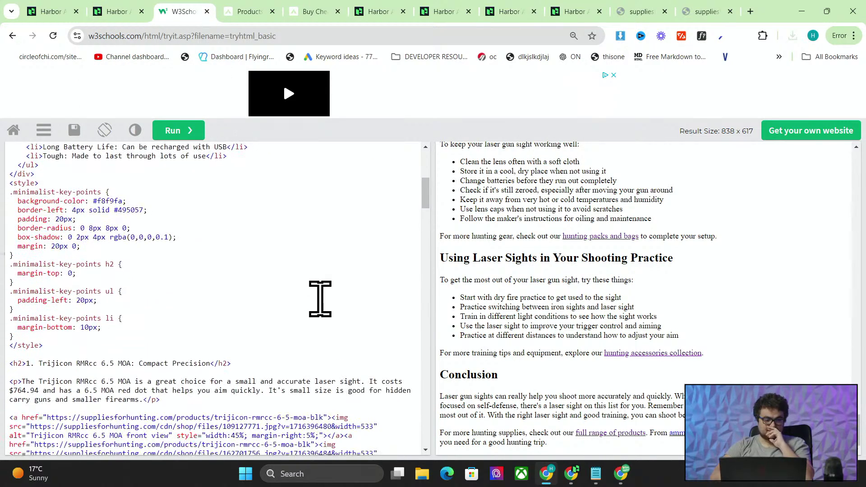
{"action": "scroll", "coordinate": [557, 294], "scroll_direction": "up", "scroll_amount": 20}
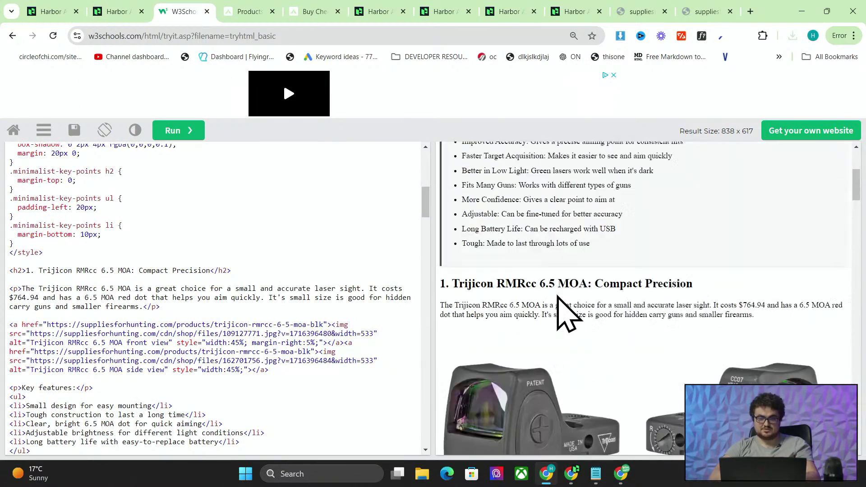
- Copy the entire article HTML, switch to the browser profile with Shopify, paste it into the new post's HTML content and show it formatted
{"action": "key", "text": "ctrl+a"}
{"action": "scroll", "coordinate": [299, 246], "scroll_direction": "up", "scroll_amount": 10}
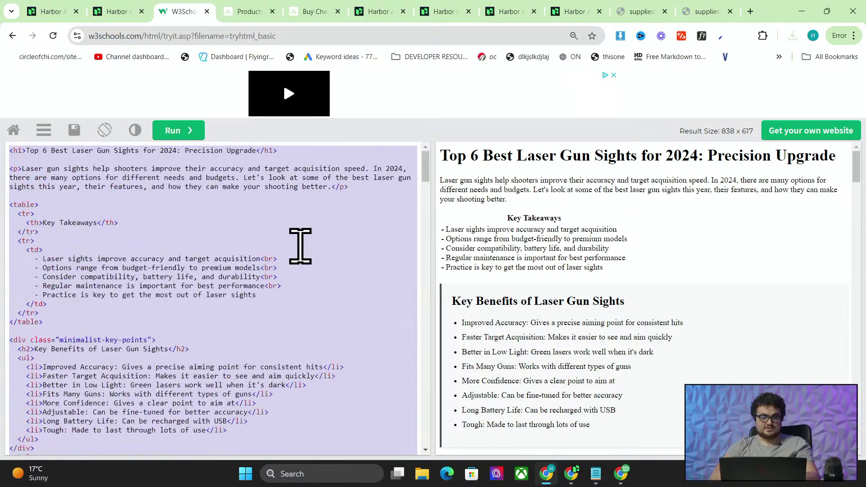
{"action": "left_click", "coordinate": [833, 36]}
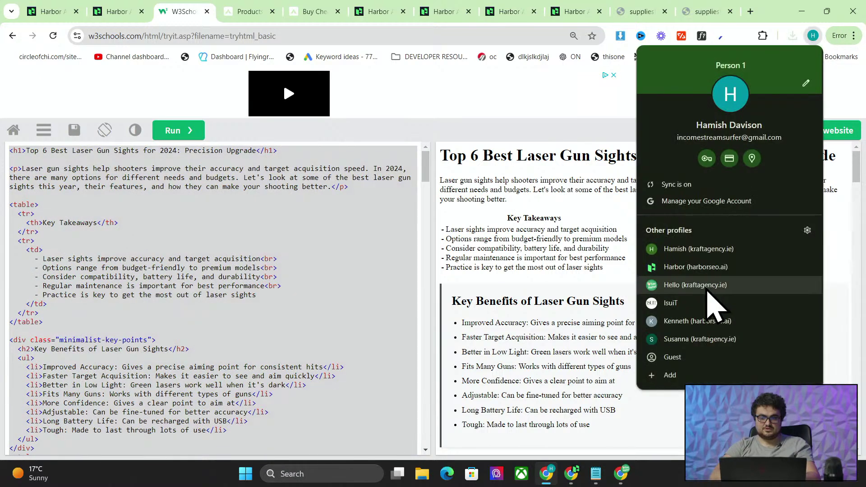
{"action": "left_click", "coordinate": [713, 305]}
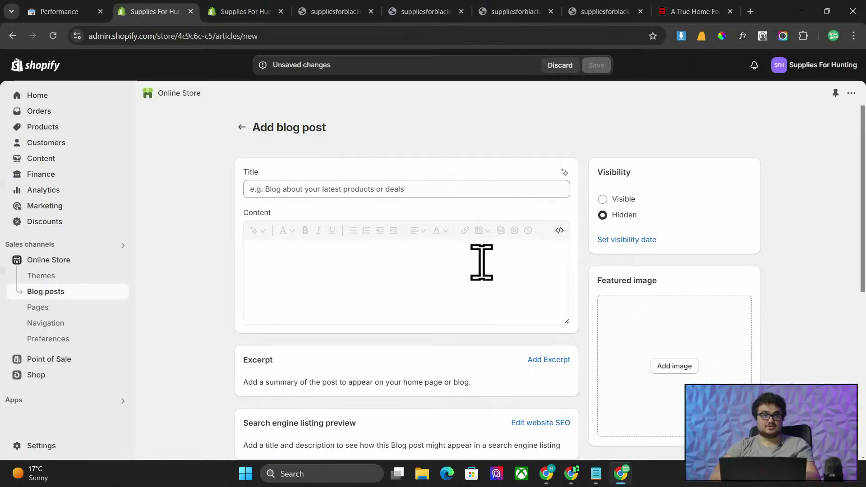
{"action": "key", "text": "ctrl+v"}
{"action": "left_click", "coordinate": [559, 231]}
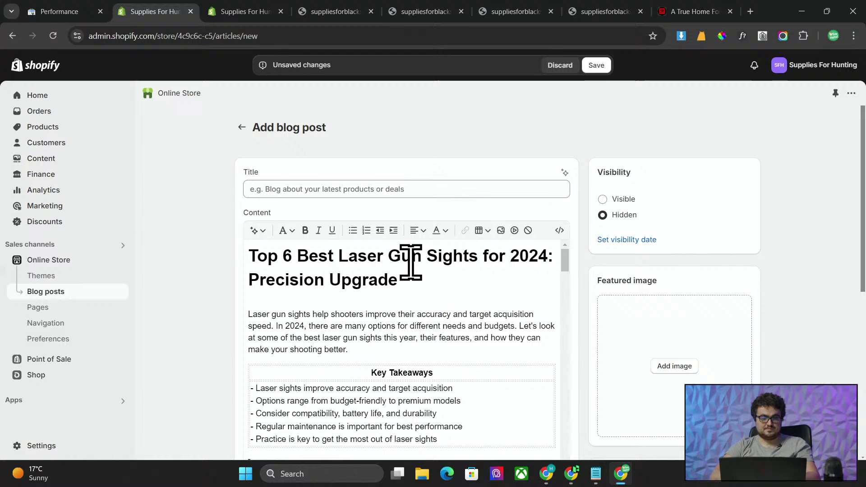
- Title the post "Top 6 Best Laser Gun Sights for 2024: Precision Upgrade" from the content's main heading and delete that heading
{"action": "triple_click", "coordinate": [350, 266]}
{"action": "key", "text": "ctrl+c"}
{"action": "left_click", "coordinate": [359, 189]}
{"action": "key", "text": "ctrl+v"}
{"action": "triple_click", "coordinate": [345, 259]}
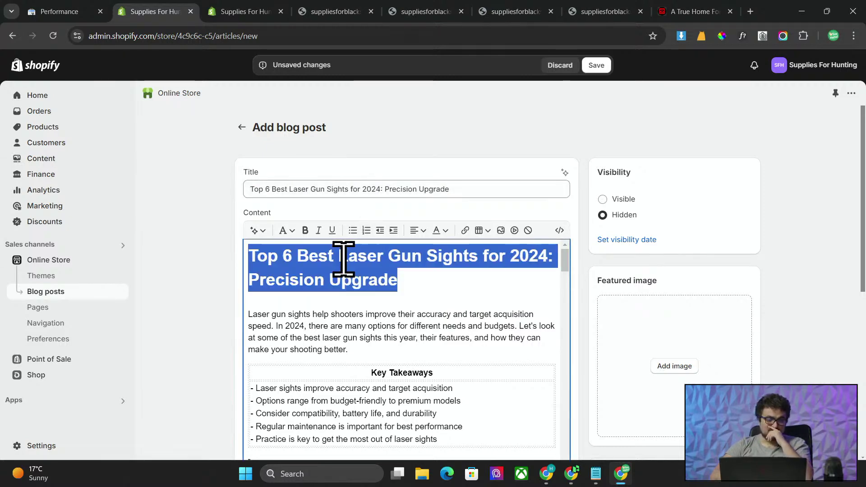
{"action": "key", "text": "BackSpace"}
- Format the introduction about laser gun sights helping shooters as normal paragraph text instead of a heading
{"action": "triple_click", "coordinate": [338, 298]}
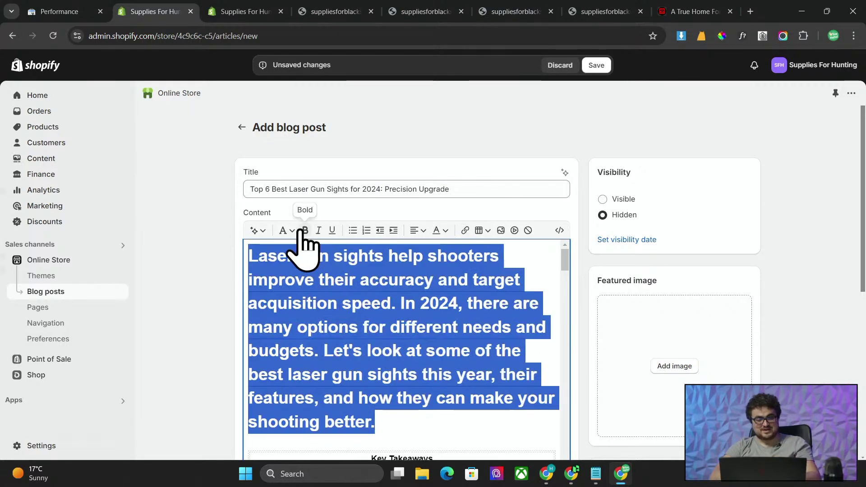
{"action": "left_click", "coordinate": [291, 231]}
{"action": "left_click", "coordinate": [293, 253]}
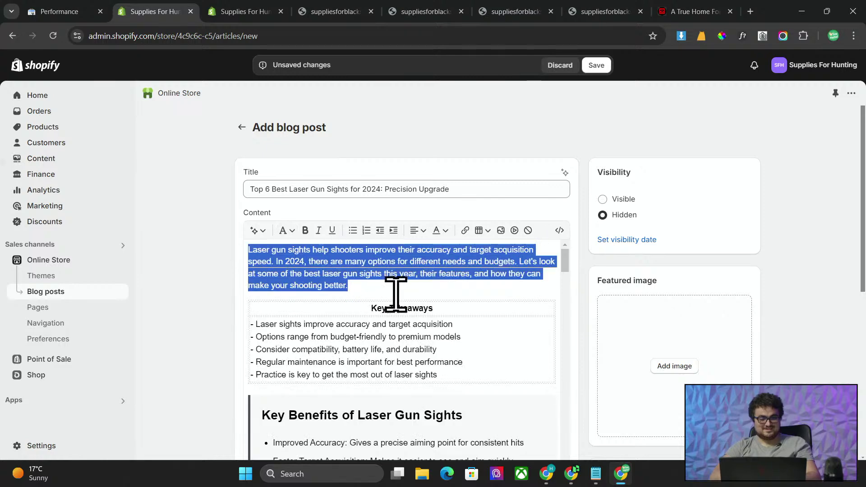
{"action": "left_click", "coordinate": [387, 283]}
- Look through the pasted article, keep Hello Kraft Agency as the author and assign the post to the scopes blog
{"action": "scroll", "coordinate": [438, 293], "scroll_direction": "down", "scroll_amount": 10}
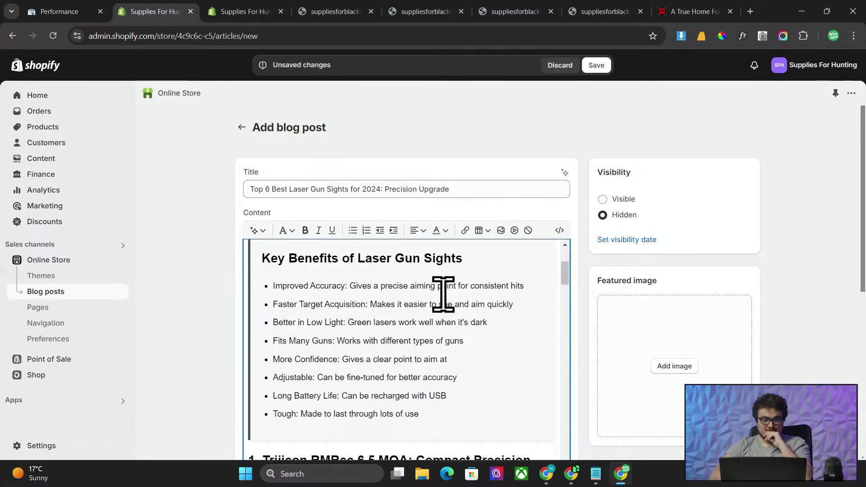
{"action": "scroll", "coordinate": [424, 300], "scroll_direction": "down", "scroll_amount": 10}
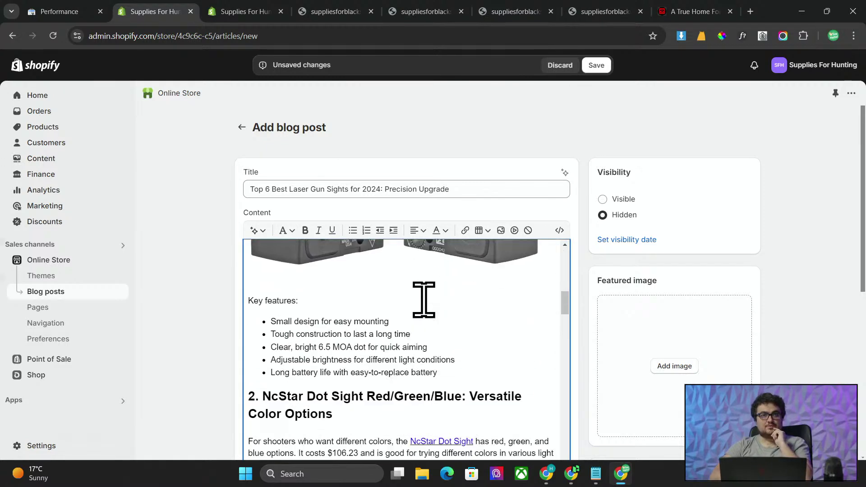
{"action": "scroll", "coordinate": [424, 300], "scroll_direction": "down", "scroll_amount": 10}
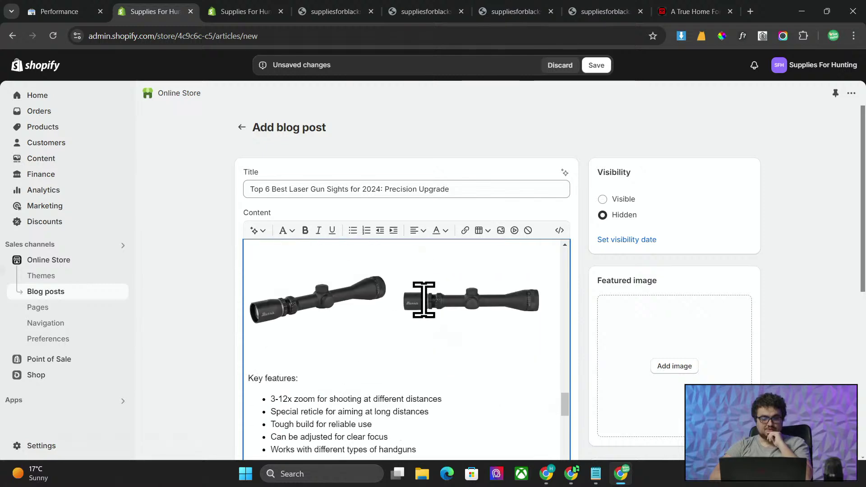
{"action": "scroll", "coordinate": [425, 300], "scroll_direction": "down", "scroll_amount": 10}
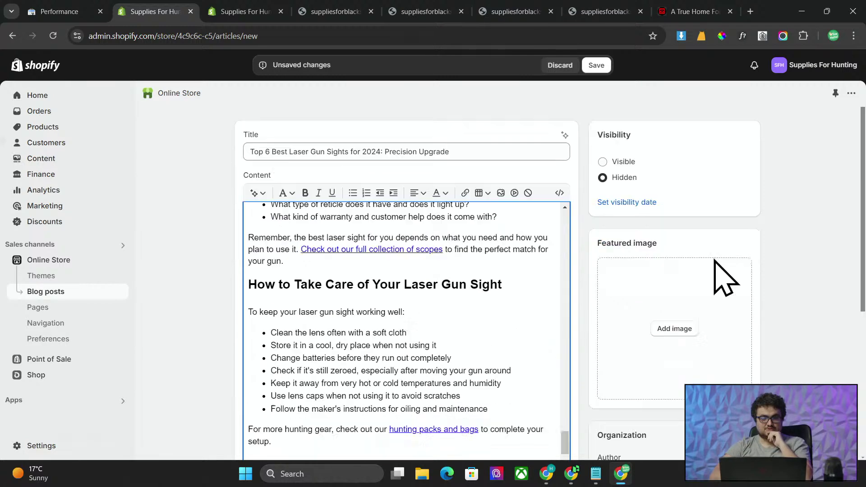
{"action": "scroll", "coordinate": [449, 282], "scroll_direction": "down", "scroll_amount": 1}
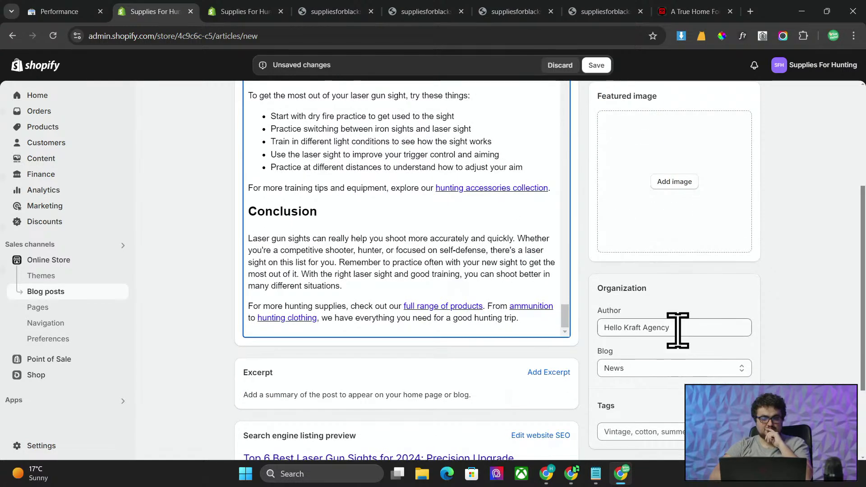
{"action": "left_click", "coordinate": [678, 329]}
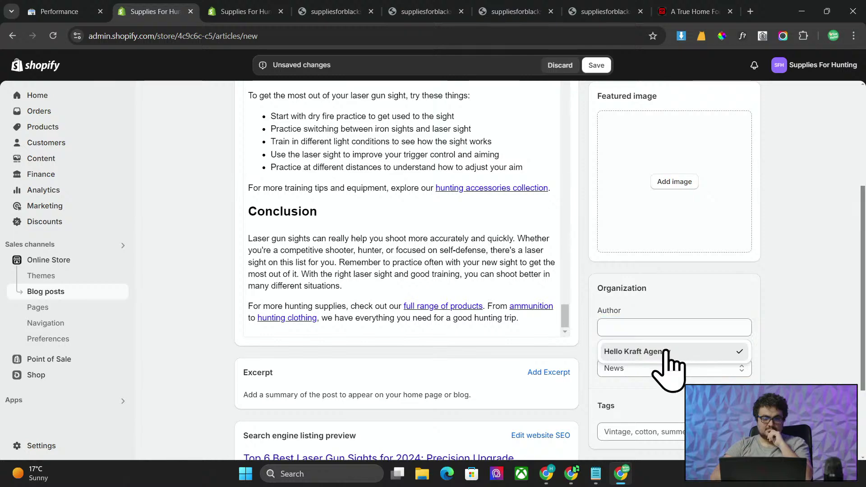
{"action": "left_click", "coordinate": [666, 353]}
{"action": "left_click", "coordinate": [659, 370]}
{"action": "left_click", "coordinate": [637, 409]}
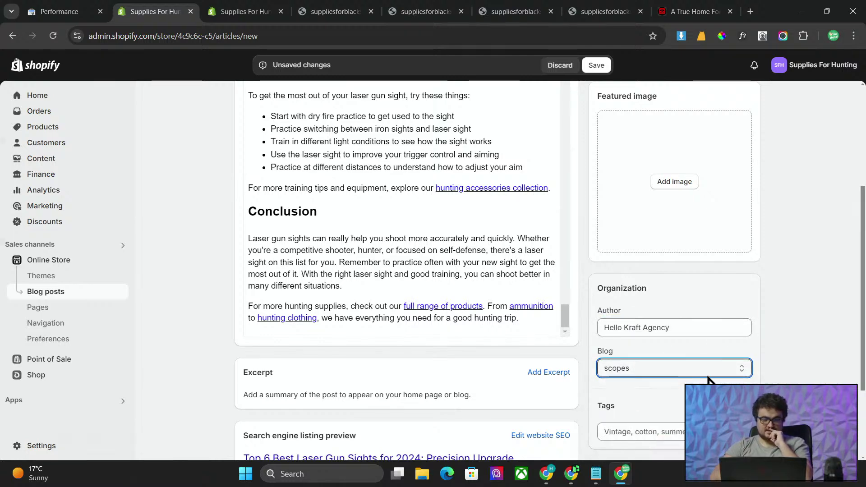
- Check the post's search engine listing preview, set its visibility to Visible and save the blog post
{"action": "scroll", "coordinate": [624, 354], "scroll_direction": "down", "scroll_amount": 3}
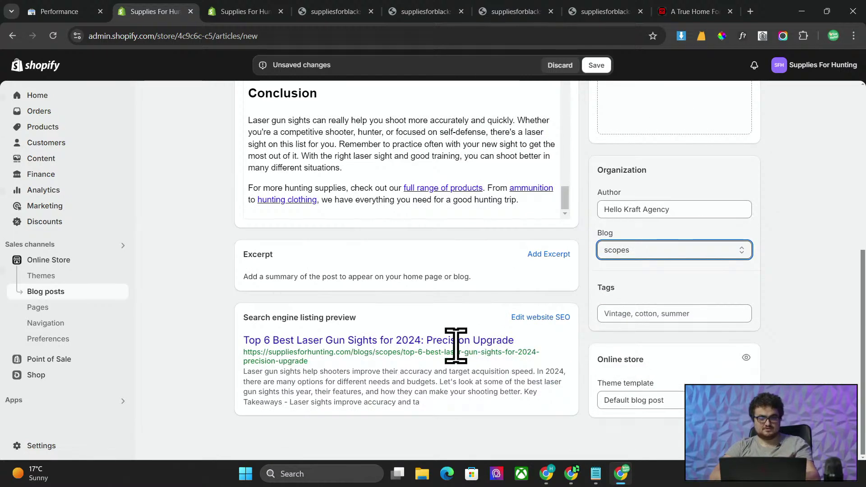
{"action": "left_click_drag", "start_coordinate": [352, 359], "coordinate": [249, 341]}
{"action": "left_click", "coordinate": [230, 338]}
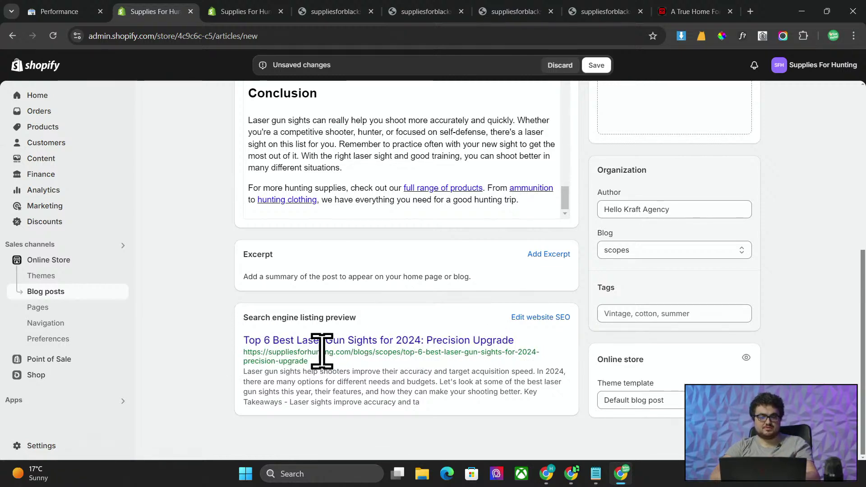
{"action": "scroll", "coordinate": [475, 261], "scroll_direction": "up", "scroll_amount": 10}
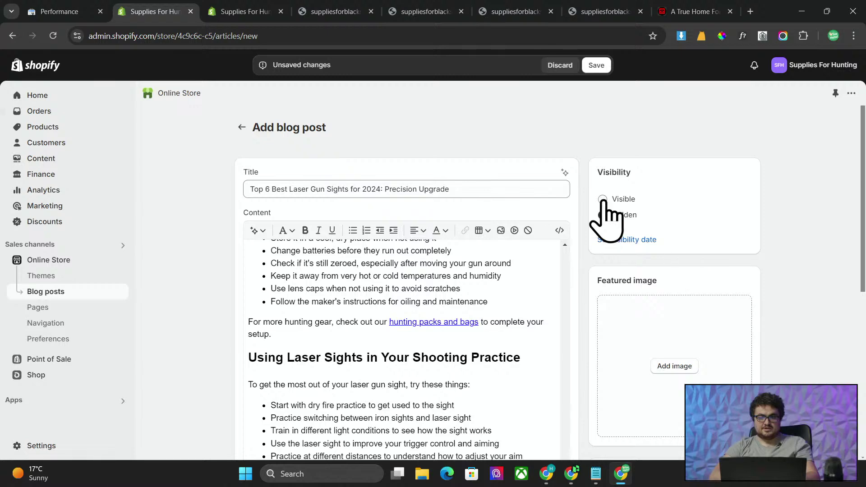
{"action": "scroll", "coordinate": [760, 299], "scroll_direction": "down", "scroll_amount": 7}
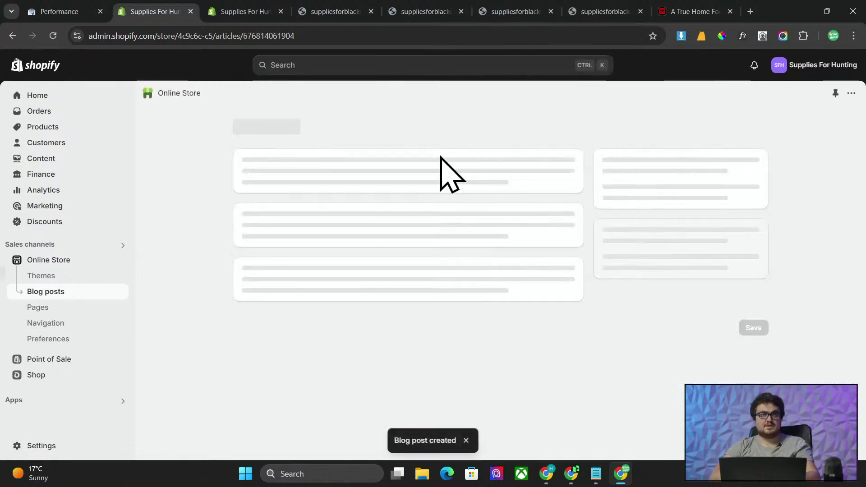
- Open the published laser gun sights post on suppliesforhunting.com and check its address, key benefits box and first product section
{"action": "left_click", "coordinate": [708, 128]}
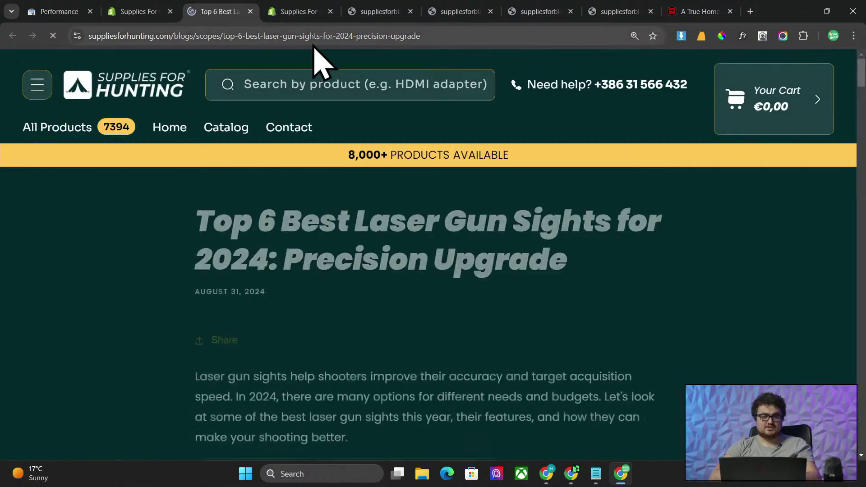
{"action": "left_click", "coordinate": [314, 43]}
{"action": "scroll", "coordinate": [407, 253], "scroll_direction": "down", "scroll_amount": 15}
{"action": "scroll", "coordinate": [406, 254], "scroll_direction": "up", "scroll_amount": 8}
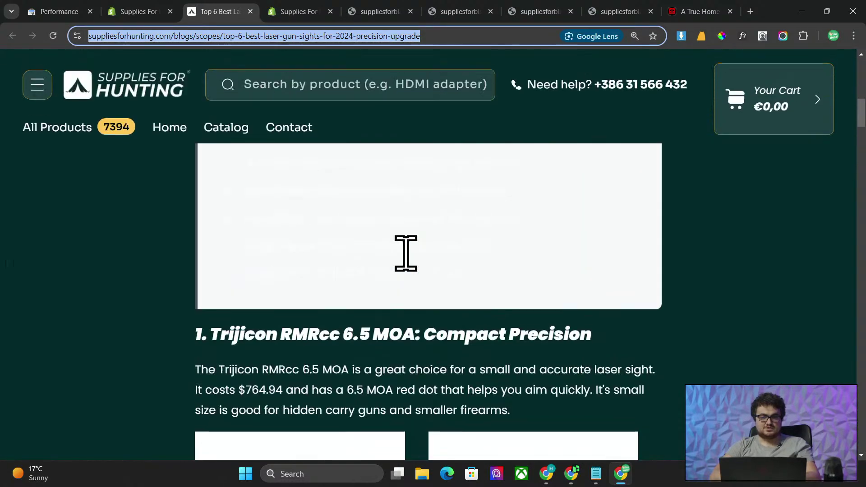
- Look through the live post's product sections, price comparison chart and advice on choosing a laser gun sight
{"action": "scroll", "coordinate": [406, 253], "scroll_direction": "down", "scroll_amount": 10}
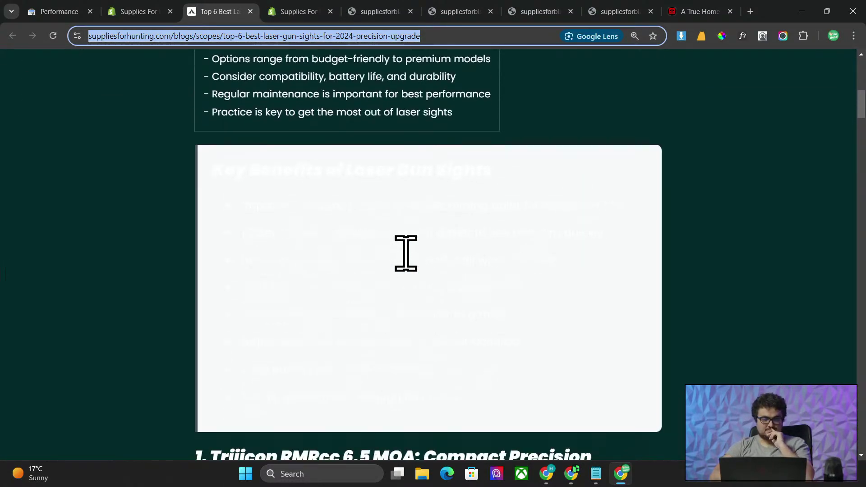
{"action": "scroll", "coordinate": [406, 253], "scroll_direction": "down", "scroll_amount": 20}
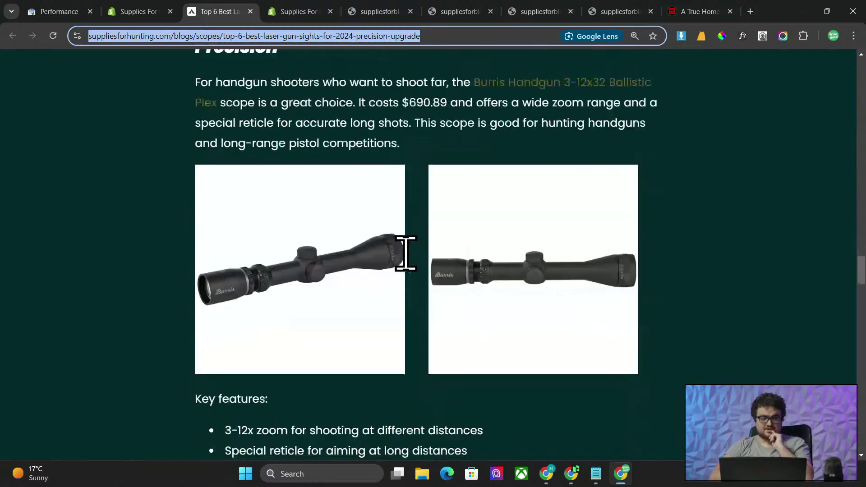
{"action": "scroll", "coordinate": [406, 253], "scroll_direction": "up", "scroll_amount": 6}
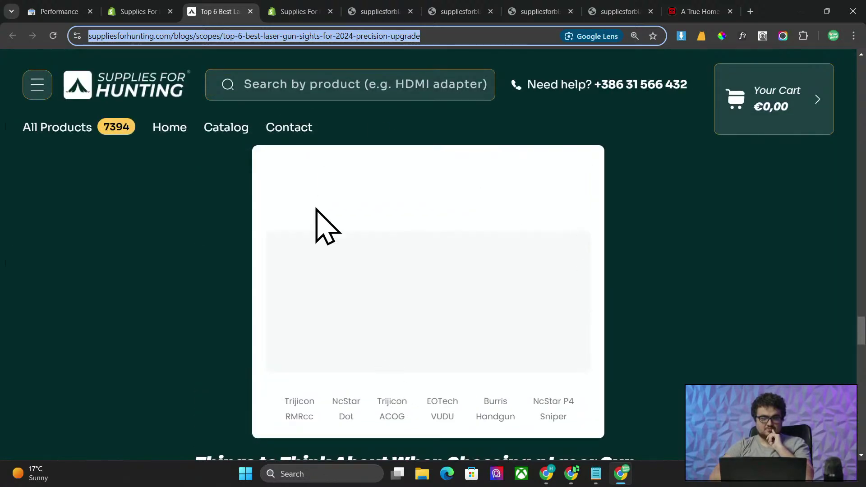
{"action": "scroll", "coordinate": [396, 333], "scroll_direction": "down", "scroll_amount": 3}
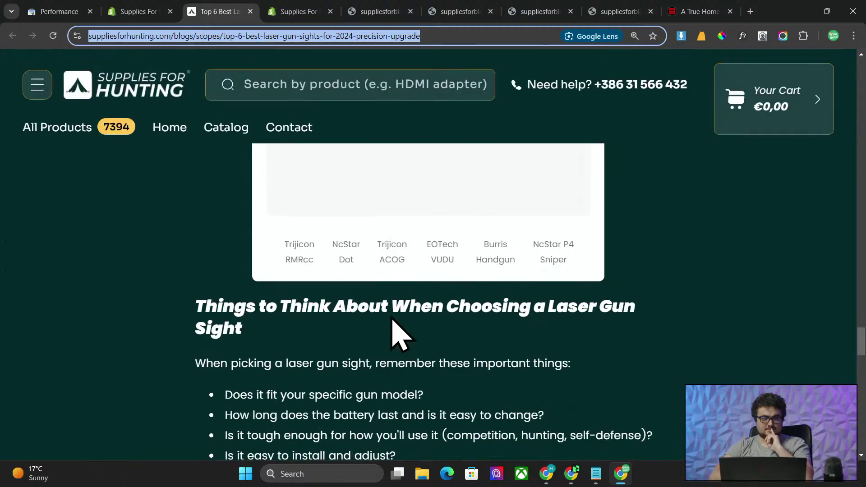
{"action": "scroll", "coordinate": [396, 333], "scroll_direction": "up", "scroll_amount": 2}
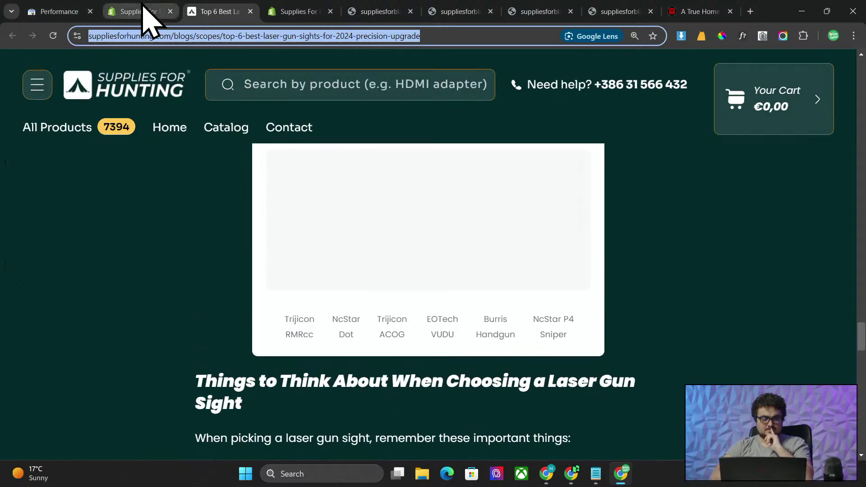
{"action": "scroll", "coordinate": [339, 381], "scroll_direction": "down", "scroll_amount": 11}
{"action": "scroll", "coordinate": [338, 382], "scroll_direction": "up", "scroll_amount": 10}
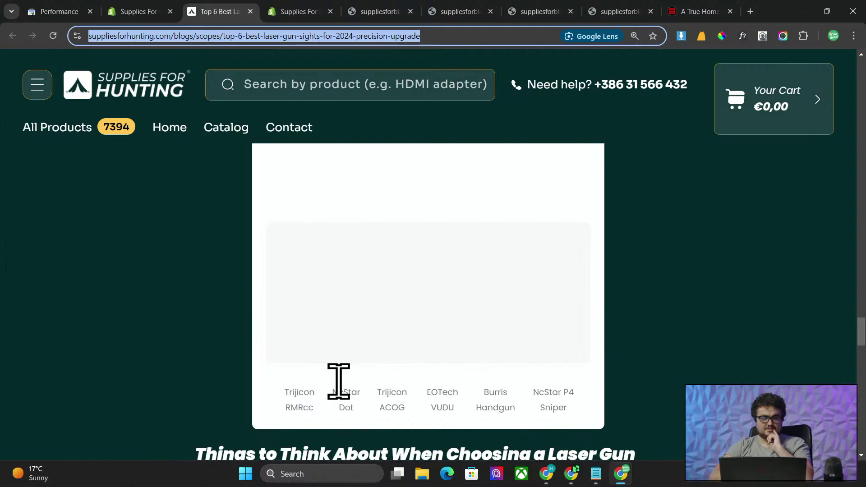
{"action": "scroll", "coordinate": [338, 381], "scroll_direction": "up", "scroll_amount": 20}
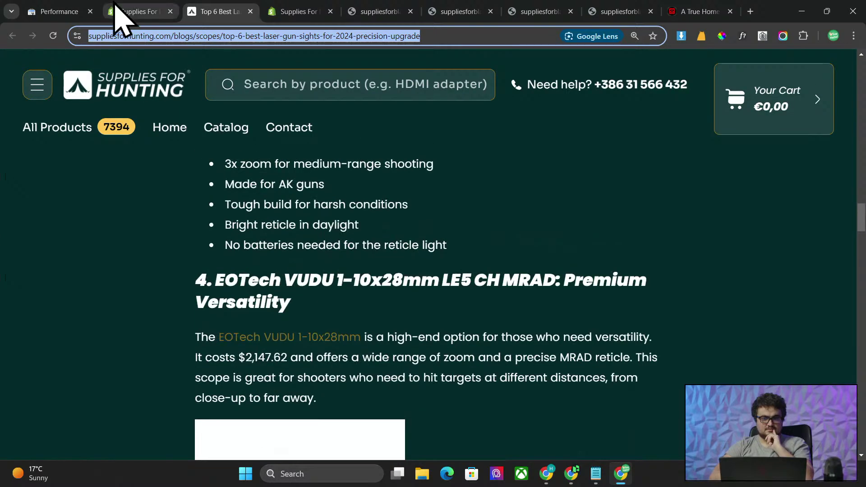
- Find "white" in the blog post's HTML in Shopify and set the .minimalist-chart-container background-color to black
{"action": "left_click", "coordinate": [115, 6]}
{"action": "scroll", "coordinate": [632, 248], "scroll_direction": "down", "scroll_amount": 2}
{"action": "left_click", "coordinate": [560, 183]}
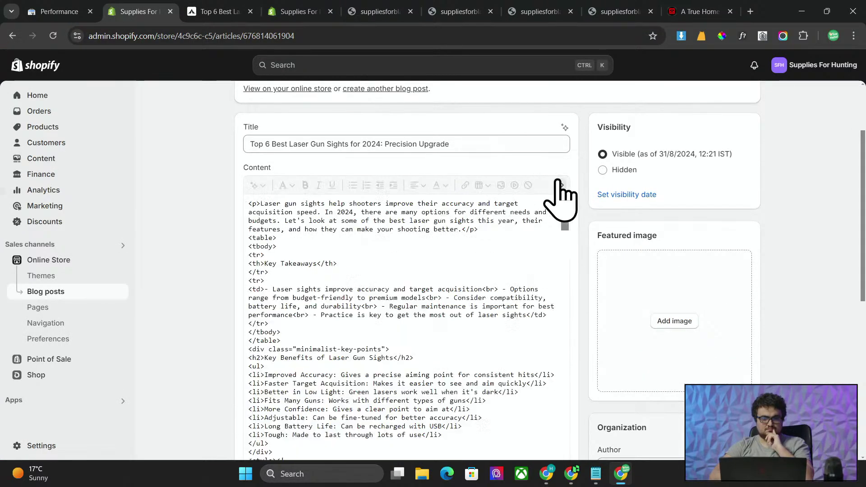
{"action": "key", "text": "ctrl+f"}
{"action": "type", "text": "white"}
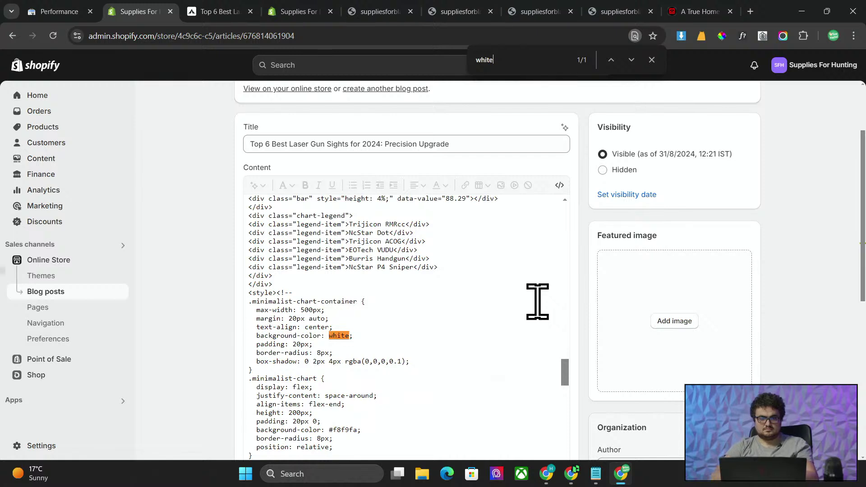
{"action": "scroll", "coordinate": [538, 302], "scroll_direction": "down", "scroll_amount": 1}
{"action": "scroll", "coordinate": [342, 309], "scroll_direction": "down", "scroll_amount": 1}
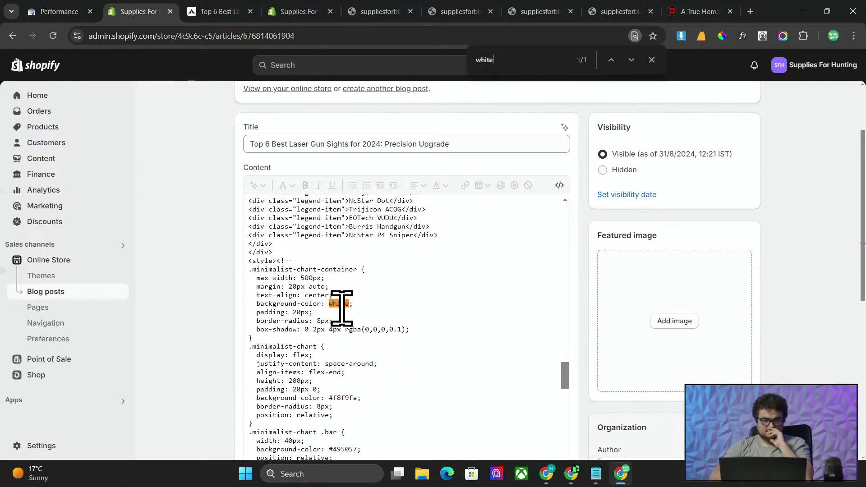
{"action": "double_click", "coordinate": [341, 309]}
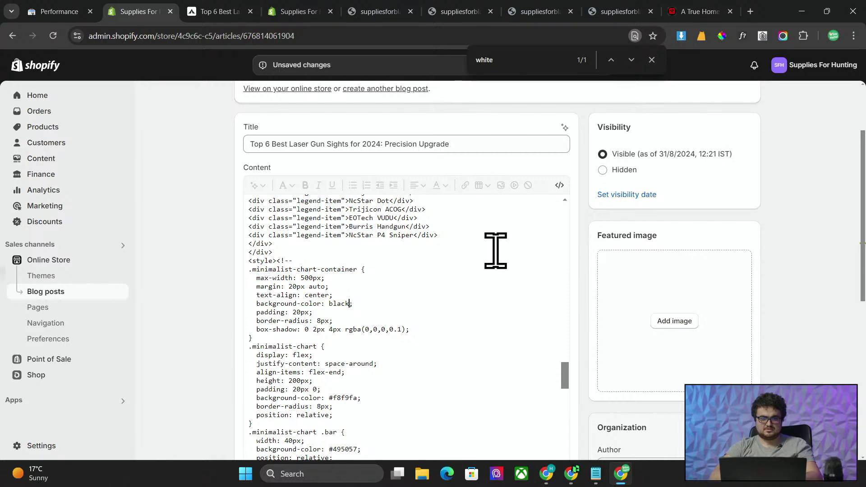
- Look over the remaining post settings and save the blog post with the edited chart container style
{"action": "scroll", "coordinate": [679, 248], "scroll_direction": "up", "scroll_amount": 2}
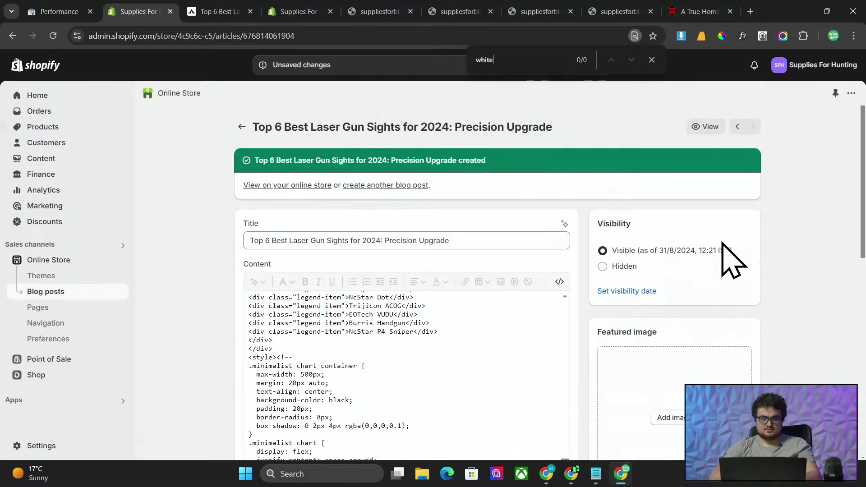
{"action": "scroll", "coordinate": [726, 270], "scroll_direction": "down", "scroll_amount": 10}
{"action": "scroll", "coordinate": [716, 207], "scroll_direction": "up", "scroll_amount": 10}
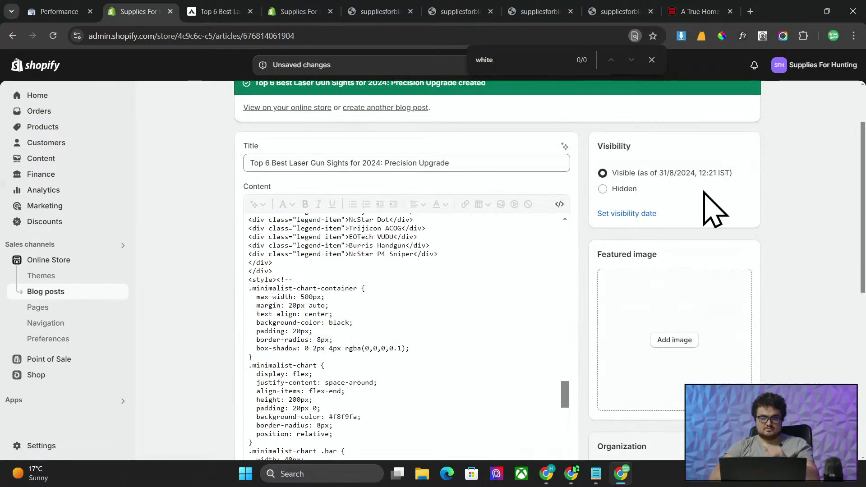
{"action": "scroll", "coordinate": [716, 207], "scroll_direction": "down", "scroll_amount": 10}
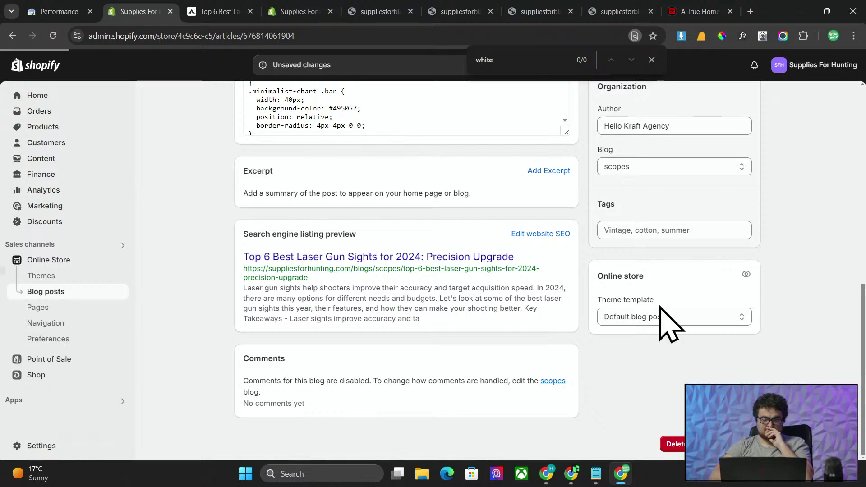
{"action": "key", "text": "ctrl+s"}
- Reload the live laser gun sights post and check its key benefits box
{"action": "left_click", "coordinate": [244, 13]}
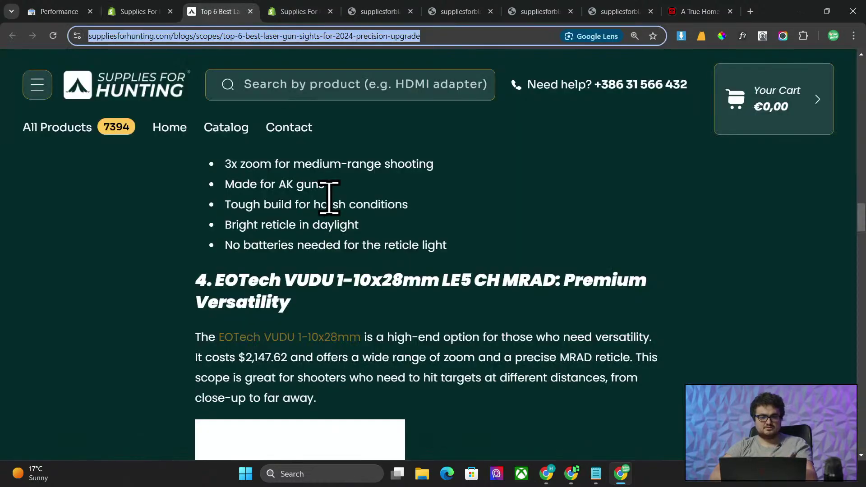
{"action": "key", "text": "F5"}
{"action": "scroll", "coordinate": [397, 248], "scroll_direction": "up", "scroll_amount": 15}
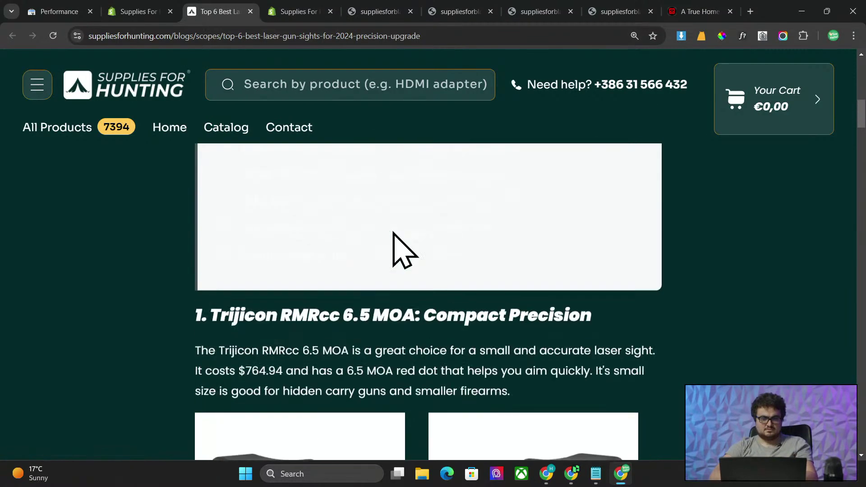
{"action": "scroll", "coordinate": [395, 233], "scroll_direction": "down", "scroll_amount": 6}
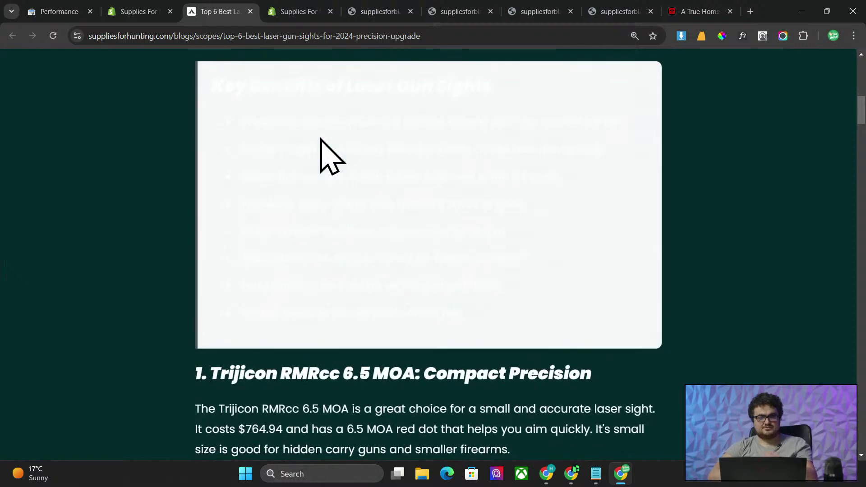
- Open the post's address in an incognito window and check the price comparison chart there
{"action": "left_click", "coordinate": [233, 35]}
{"action": "key", "text": "ctrl+c"}
{"action": "left_click", "coordinate": [854, 35]}
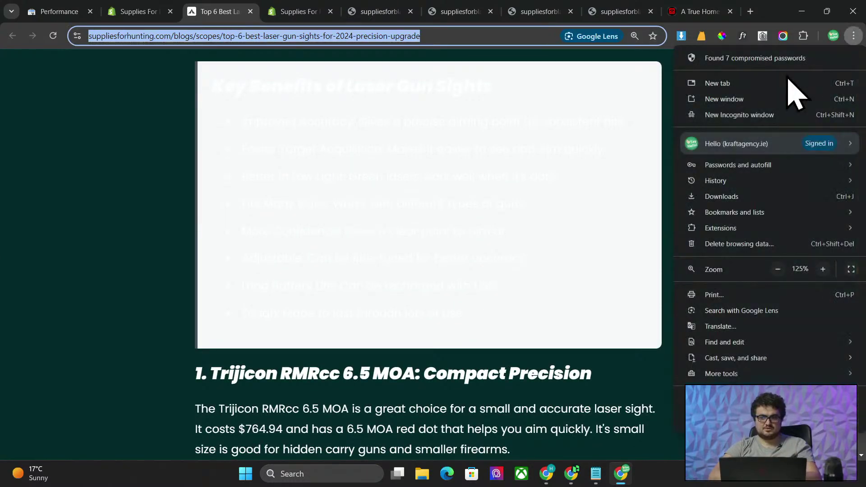
{"action": "left_click", "coordinate": [757, 114]}
{"action": "key", "text": "ctrl+v"}
{"action": "key", "text": "Return"}
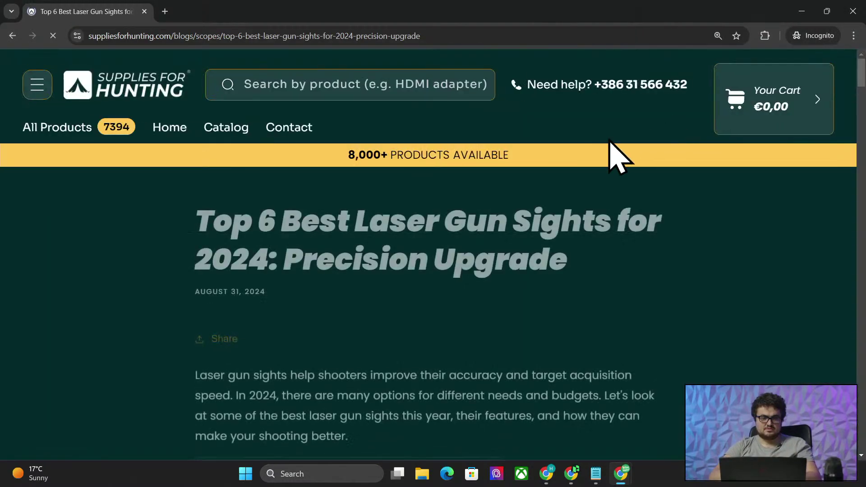
{"action": "scroll", "coordinate": [442, 312], "scroll_direction": "down", "scroll_amount": 6}
{"action": "scroll", "coordinate": [440, 300], "scroll_direction": "down", "scroll_amount": 20}
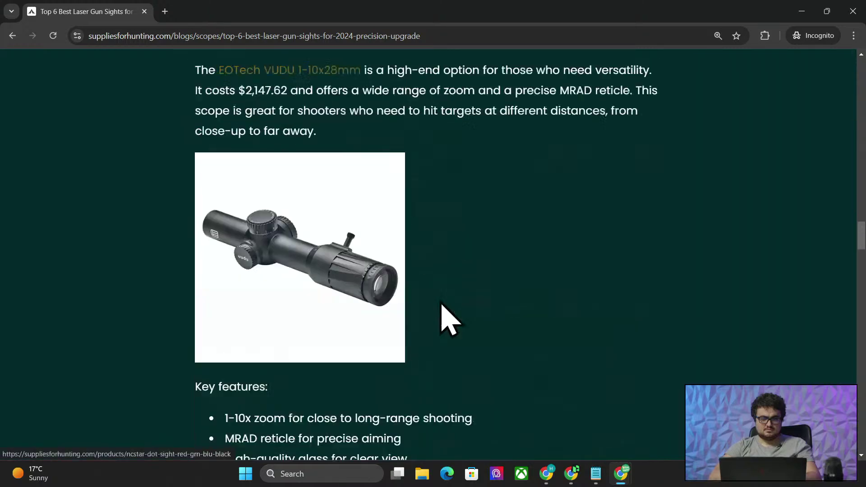
{"action": "scroll", "coordinate": [442, 303], "scroll_direction": "up", "scroll_amount": 4}
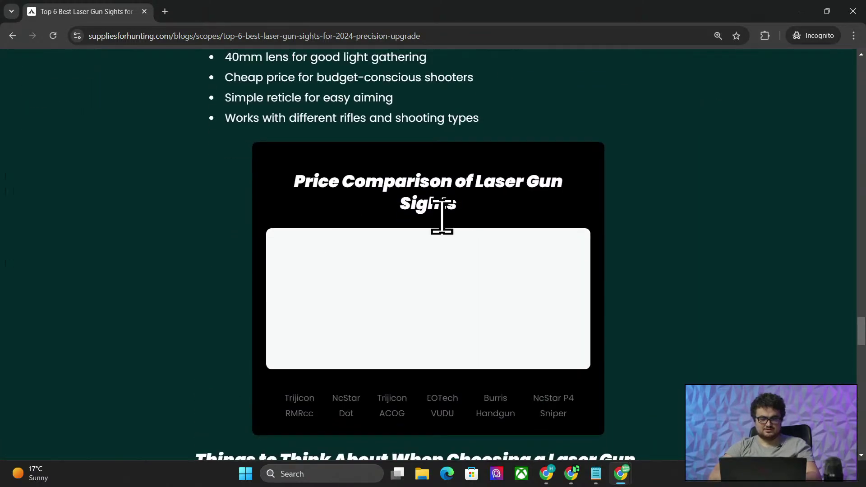
- Compare the chart's style code in the Shopify blog post editor with the price comparison chart on the live post
{"action": "key", "text": "alt+Tab"}
{"action": "left_click", "coordinate": [84, 10]}
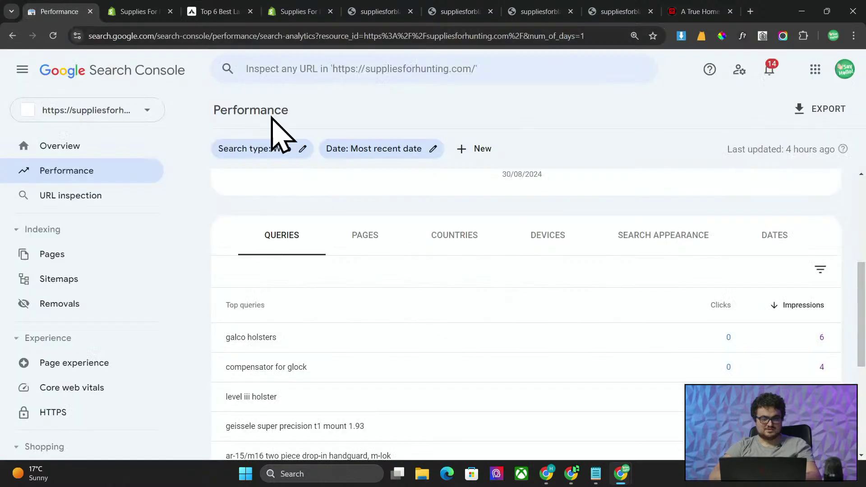
{"action": "left_click", "coordinate": [135, 12]}
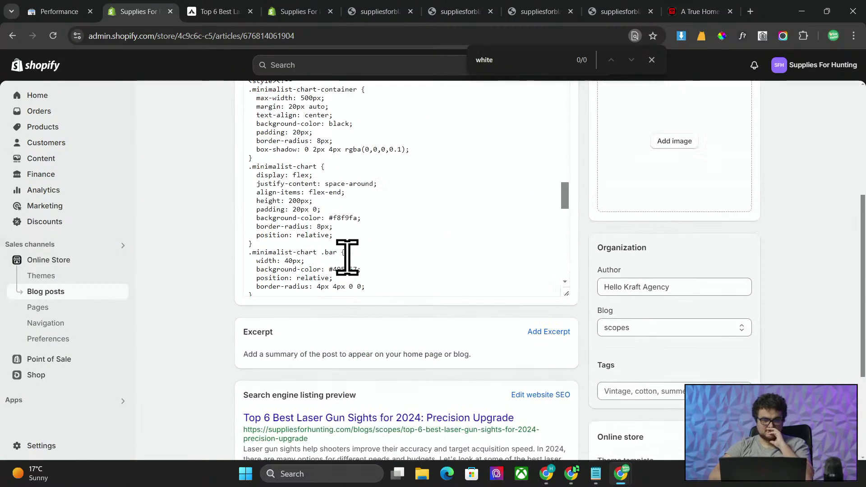
{"action": "scroll", "coordinate": [459, 258], "scroll_direction": "up", "scroll_amount": 1}
{"action": "key", "text": "alt+Tab"}
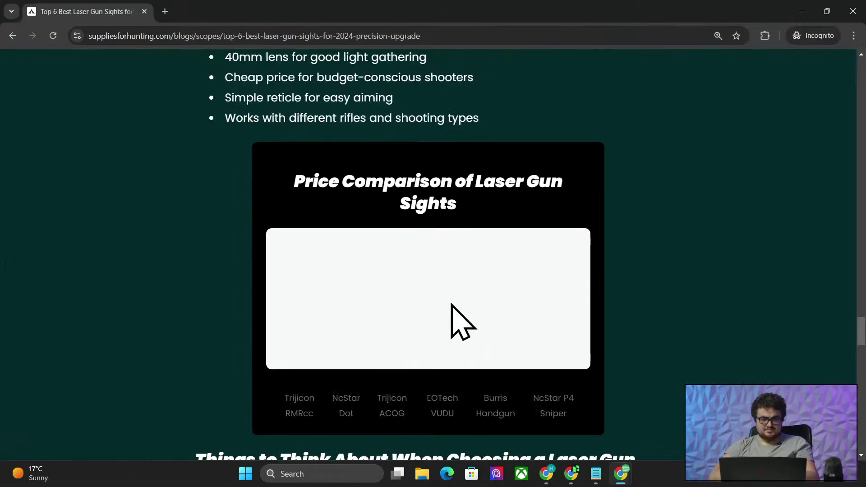
{"action": "key", "text": "alt+Tab"}
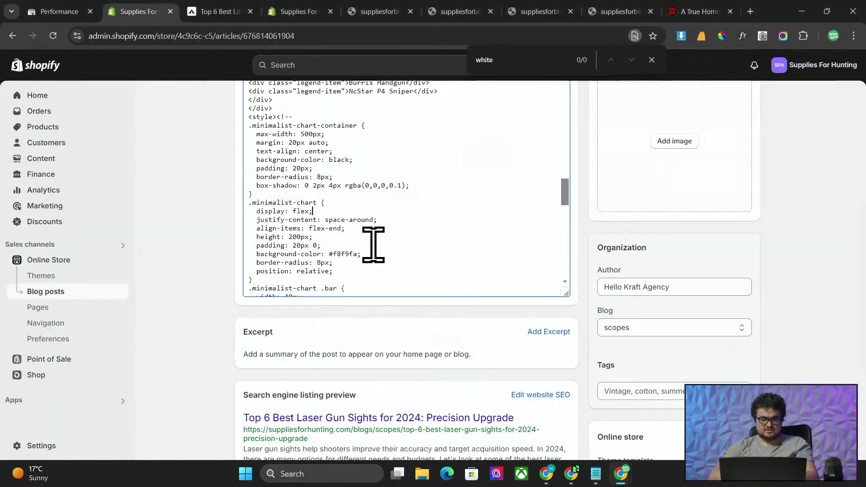
- Find the background styles in the post's HTML and set the background-color of .minimalist-chart and .minimalist-chart .bar to black
{"action": "scroll", "coordinate": [373, 245], "scroll_direction": "up", "scroll_amount": 1}
{"action": "scroll", "coordinate": [373, 245], "scroll_direction": "down", "scroll_amount": 1}
{"action": "scroll", "coordinate": [373, 246], "scroll_direction": "down", "scroll_amount": 1}
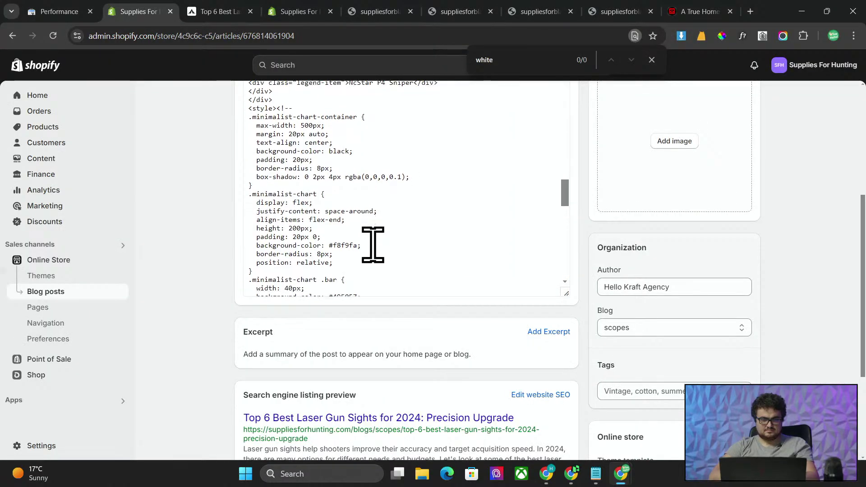
{"action": "key", "text": "ctrl+f"}
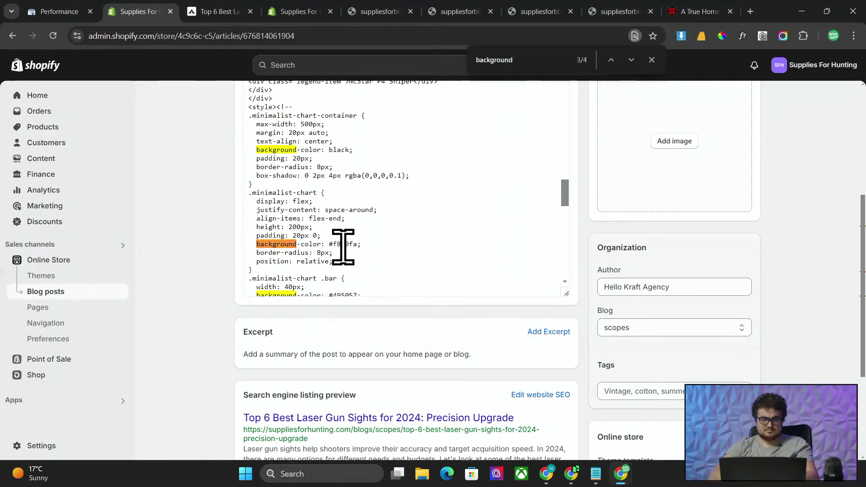
{"action": "scroll", "coordinate": [344, 247], "scroll_direction": "down", "scroll_amount": 1}
{"action": "left_click_drag", "start_coordinate": [358, 235], "coordinate": [330, 236]}
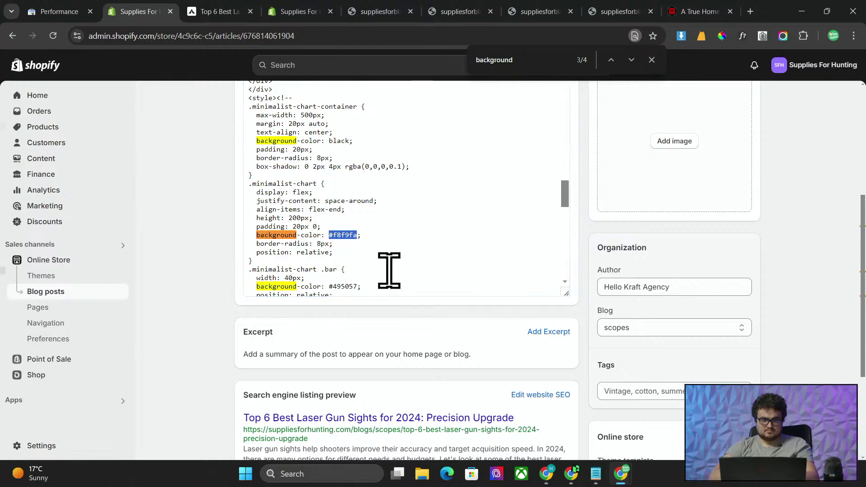
{"action": "type", "text": "black"}
{"action": "scroll", "coordinate": [404, 278], "scroll_direction": "down", "scroll_amount": 2}
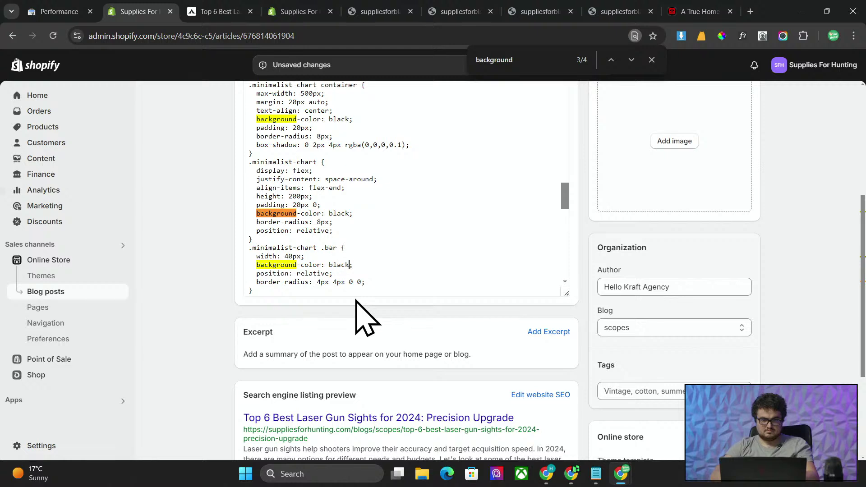
- Set the background-color of .minimalist-key-points to black in the HTML and save the blog post
{"action": "scroll", "coordinate": [356, 301], "scroll_direction": "down", "scroll_amount": 1}
{"action": "left_click", "coordinate": [547, 58]}
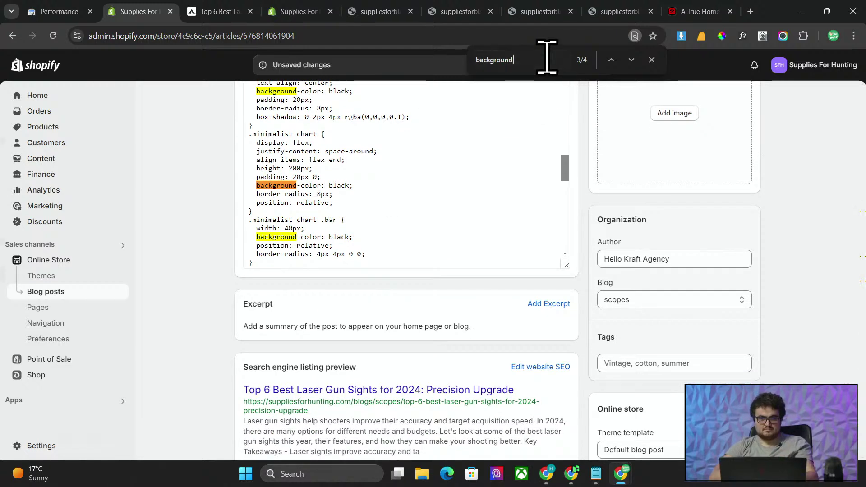
{"action": "key", "text": "Return"}
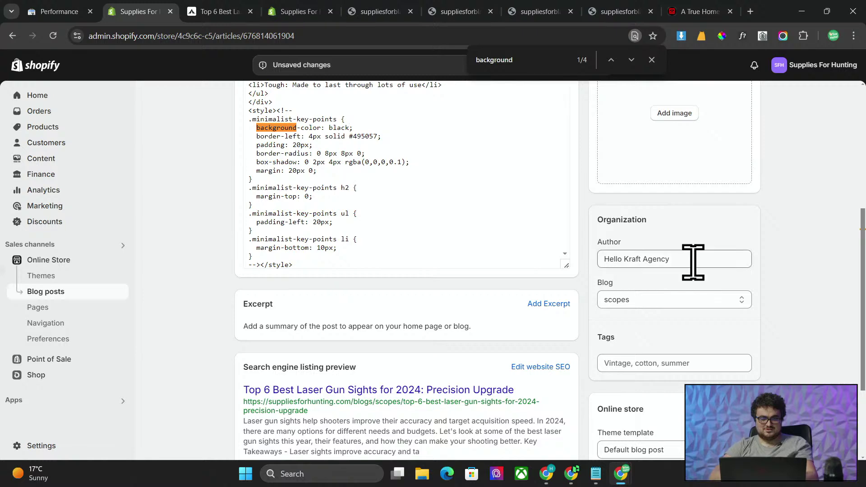
{"action": "scroll", "coordinate": [693, 261], "scroll_direction": "down", "scroll_amount": 3}
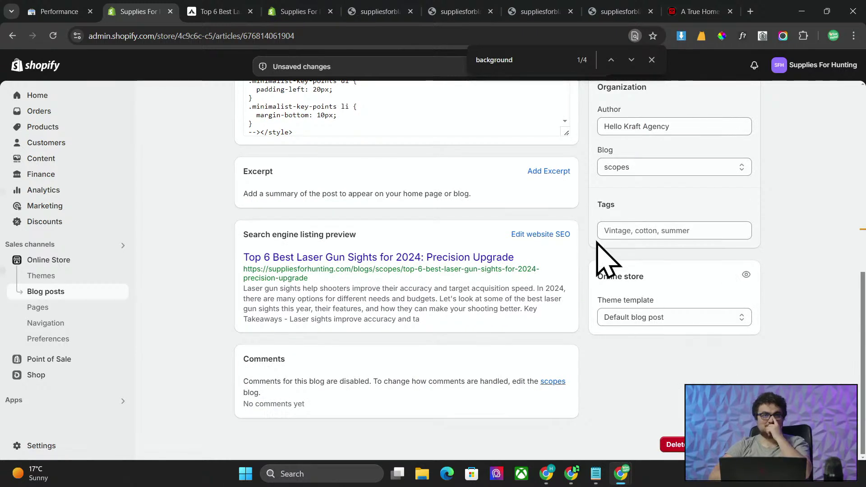
- Close the old incognito window and open the laser gun sights post in a fresh one
{"action": "left_click", "coordinate": [225, 11]}
{"action": "key", "text": "alt+Tab"}
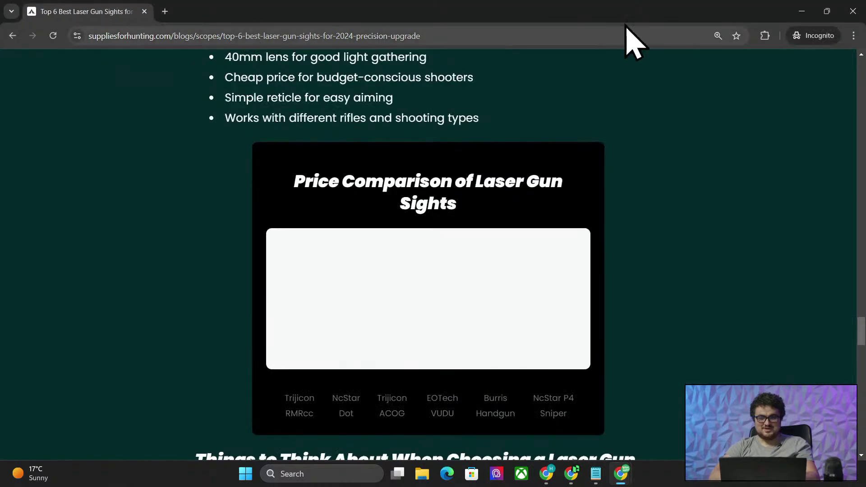
{"action": "left_click", "coordinate": [854, 11]}
{"action": "left_click", "coordinate": [854, 36]}
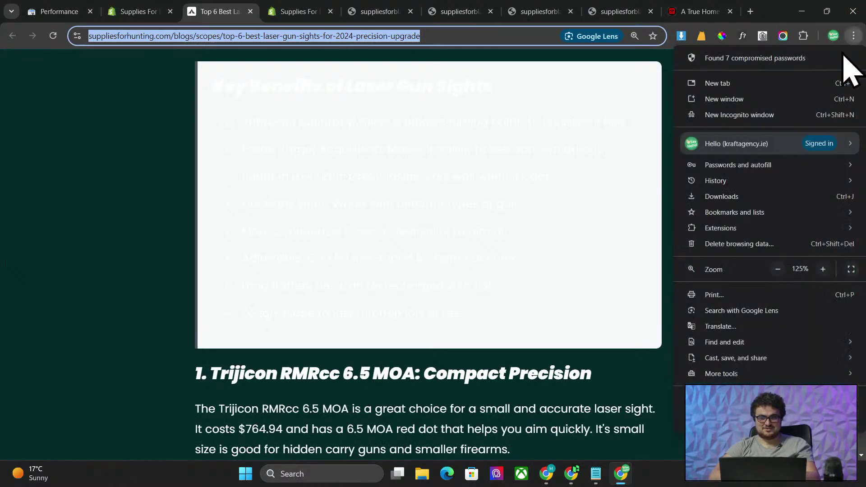
{"action": "left_click", "coordinate": [758, 115]}
{"action": "type", "text": "suppliesforhunting.com/blogs/scopes/top-6-best-laser-gun-sights-for-2024-precision-upgrade"}
{"action": "key", "text": "Return"}
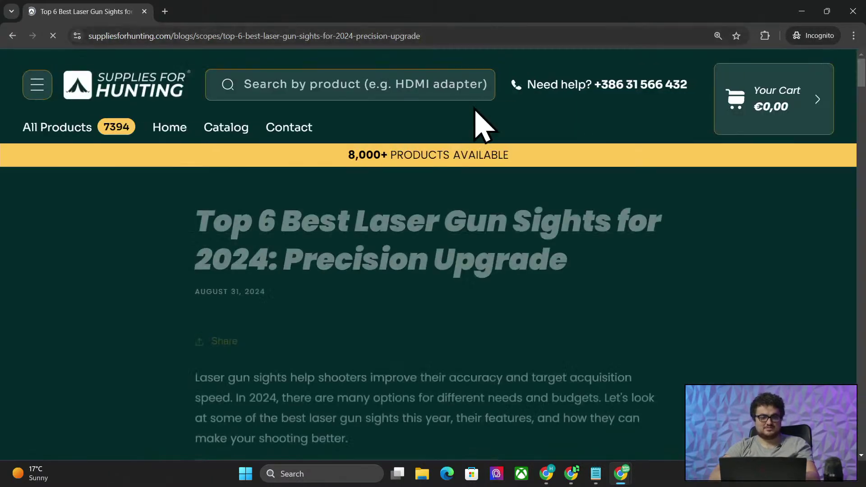
- Check the Key Benefits box and the price comparison chart on the live laser gun sights post
{"action": "scroll", "coordinate": [402, 309], "scroll_direction": "down", "scroll_amount": 10}
{"action": "scroll", "coordinate": [397, 298], "scroll_direction": "down", "scroll_amount": 20}
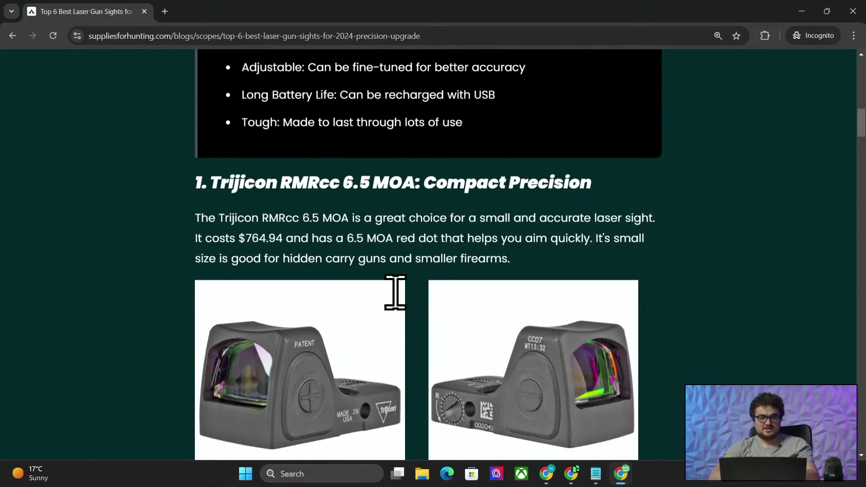
{"action": "scroll", "coordinate": [403, 311], "scroll_direction": "down", "scroll_amount": 15}
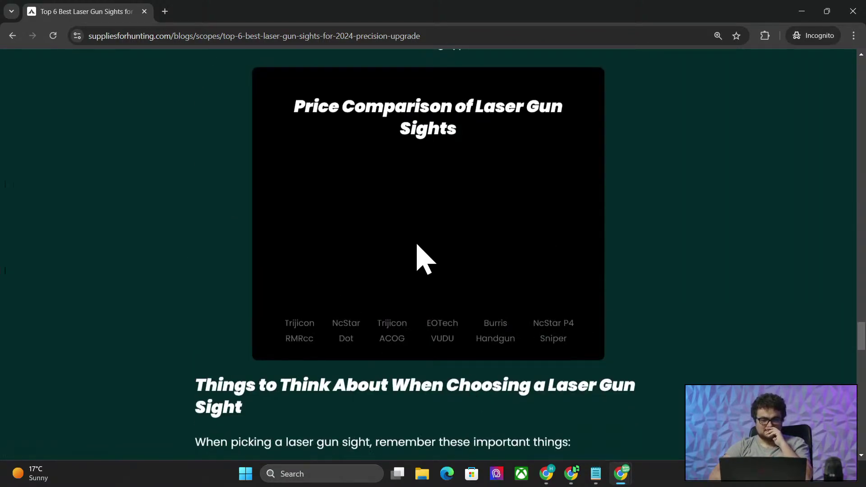
{"action": "scroll", "coordinate": [418, 245], "scroll_direction": "up", "scroll_amount": 2}
{"action": "scroll", "coordinate": [368, 255], "scroll_direction": "up", "scroll_amount": 1}
{"action": "key", "text": "alt+Tab"}
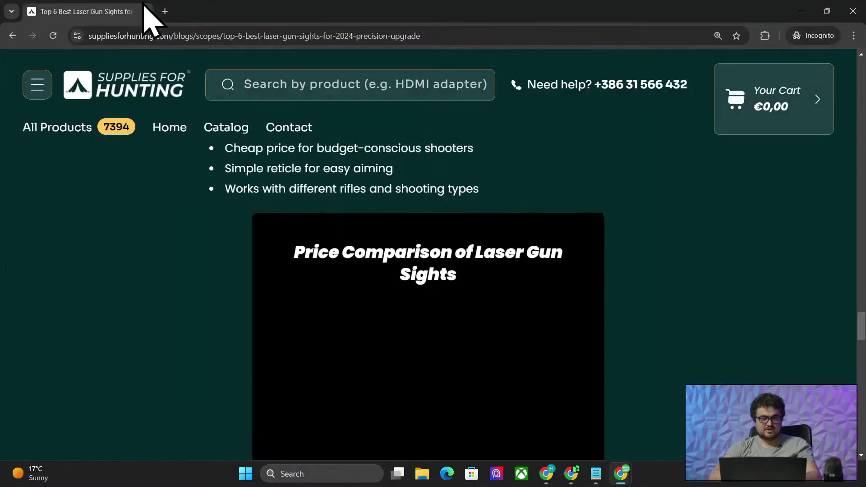
- Review the .minimalist-key-points style in the Shopify post editor and close the outdated live post tab
{"action": "left_click", "coordinate": [143, 12]}
{"action": "scroll", "coordinate": [509, 236], "scroll_direction": "up", "scroll_amount": 10}
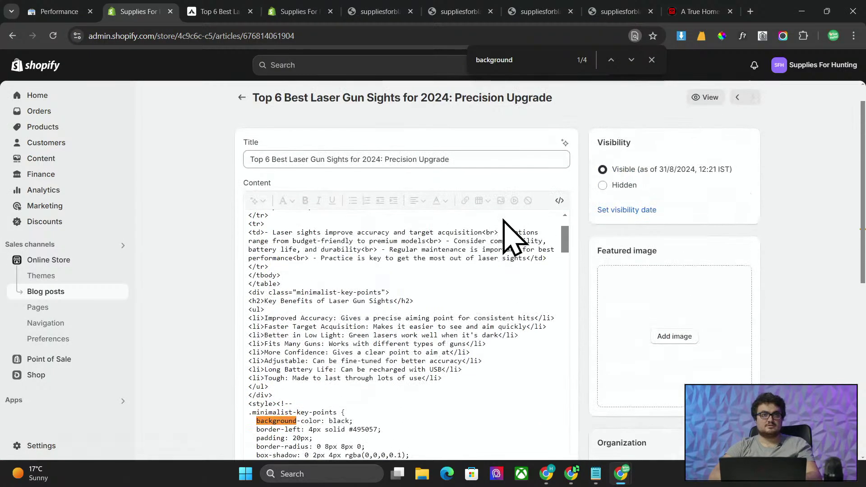
{"action": "scroll", "coordinate": [474, 257], "scroll_direction": "down", "scroll_amount": 3}
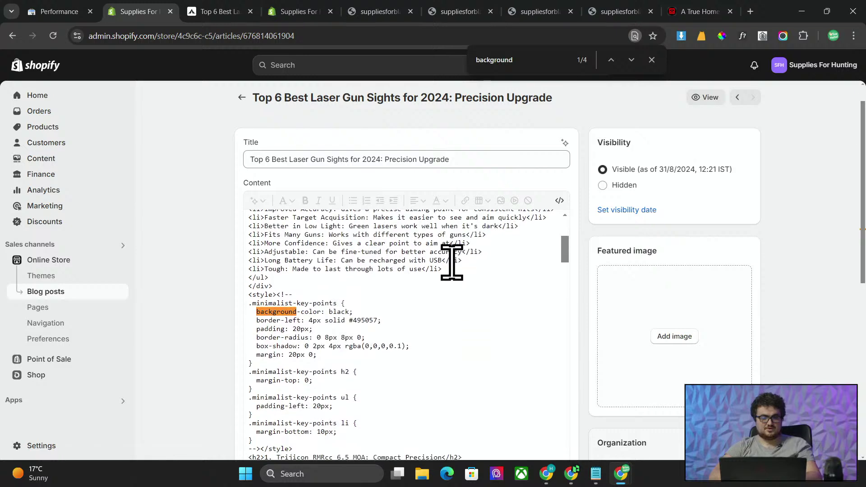
{"action": "left_click", "coordinate": [222, 13]}
{"action": "scroll", "coordinate": [335, 287], "scroll_direction": "up", "scroll_amount": 1}
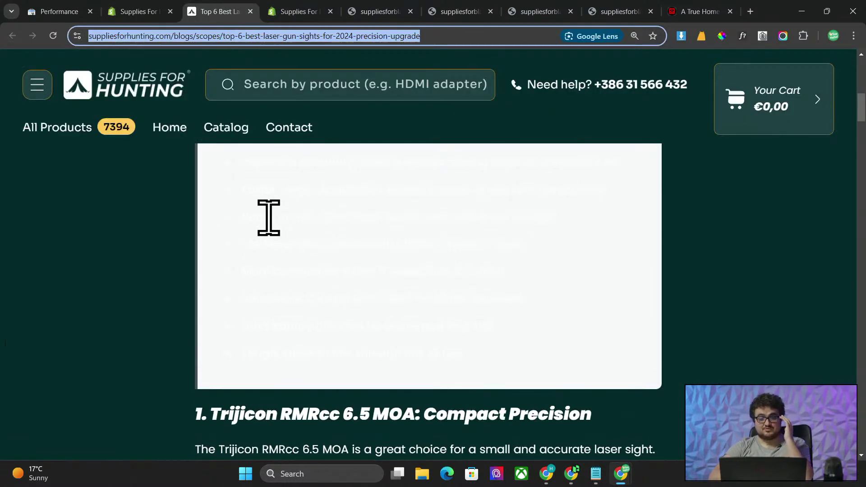
{"action": "left_click", "coordinate": [250, 11]}
{"action": "left_click", "coordinate": [163, 13]}
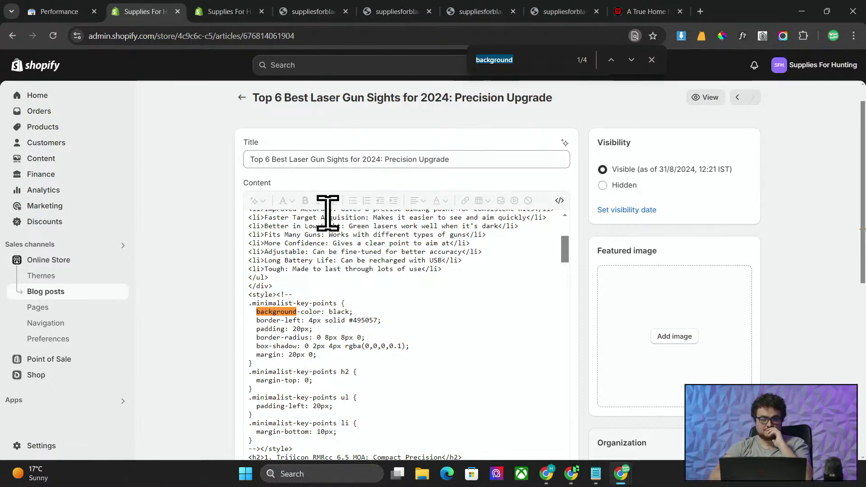
- Look over the price comparison chart and its legend again on the live post in the incognito window
{"action": "key", "text": "alt+Tab"}
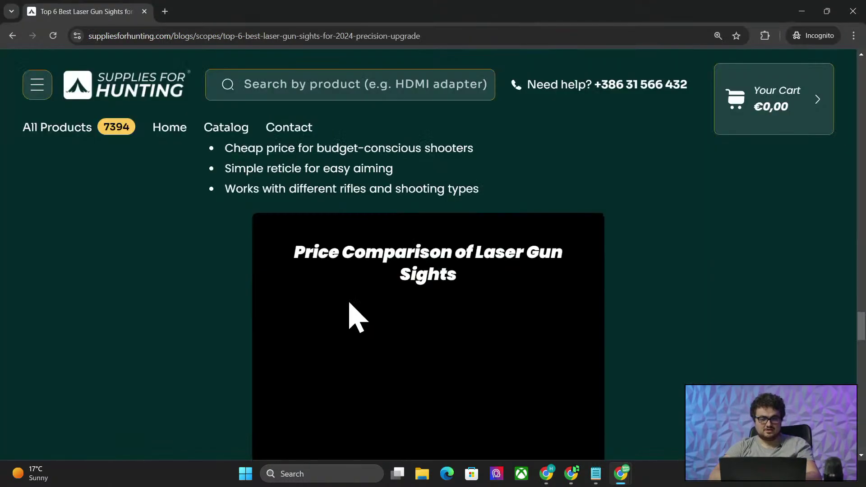
{"action": "scroll", "coordinate": [353, 316], "scroll_direction": "up", "scroll_amount": 3}
{"action": "scroll", "coordinate": [354, 316], "scroll_direction": "down", "scroll_amount": 4}
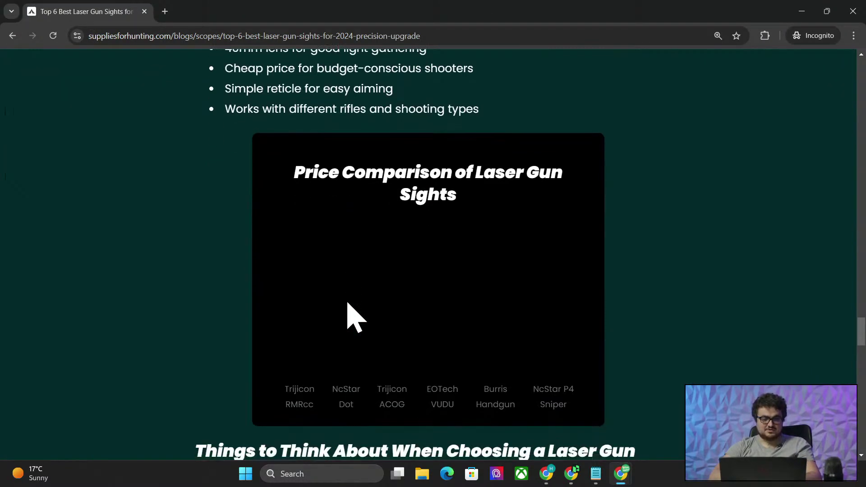
{"action": "key", "text": "alt+Tab"}
{"action": "key", "text": "alt+Tab"}
{"action": "key", "text": "alt+Tab"}
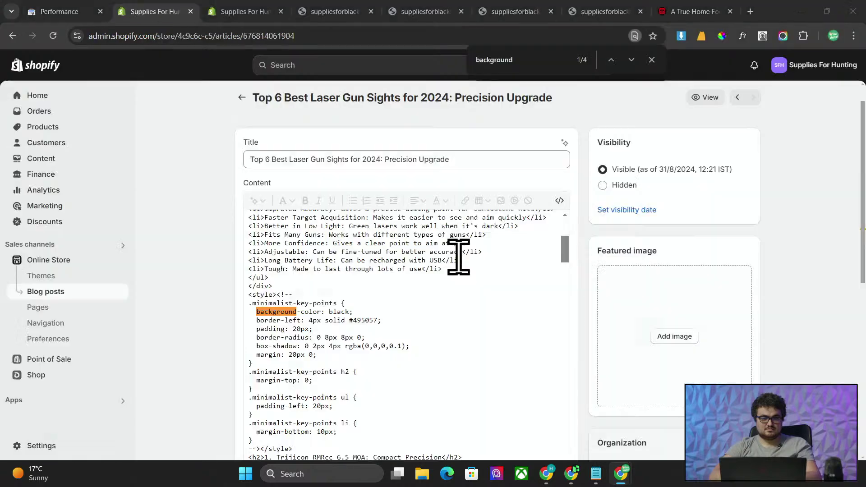
- Search the blog post's HTML for "price compari" to locate the chart code
{"action": "key", "text": "ctrl+f"}
{"action": "type", "text": "price"}
{"action": "key", "text": "alt+Tab"}
{"action": "key", "text": "alt+Tab"}
{"action": "type", "text": "c"}
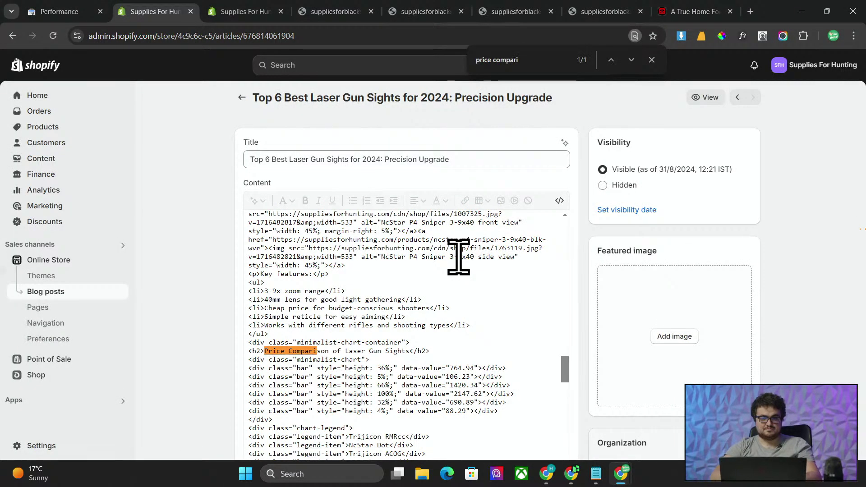
- Examine the chart's style rules in the HTML, from .minimalist-chart-container through .minimalist-chart .bar to .bar-label
{"action": "scroll", "coordinate": [459, 257], "scroll_direction": "down", "scroll_amount": 4}
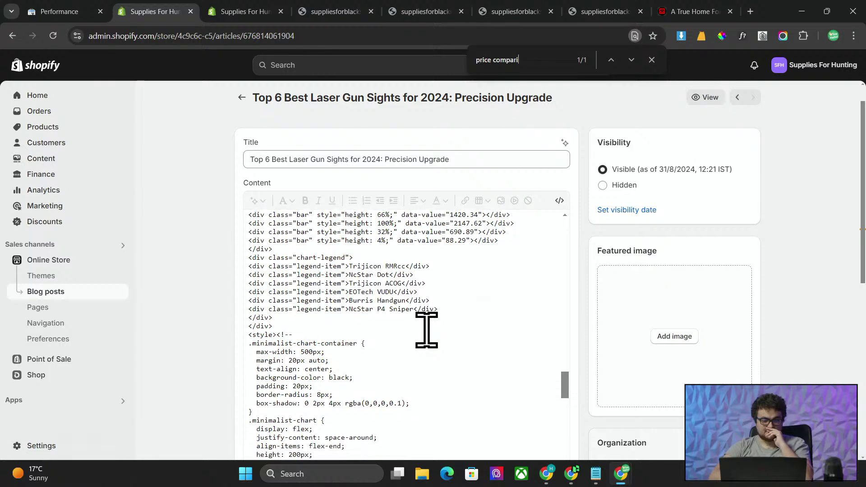
{"action": "scroll", "coordinate": [424, 329], "scroll_direction": "down", "scroll_amount": 1}
{"action": "scroll", "coordinate": [213, 280], "scroll_direction": "down", "scroll_amount": 2}
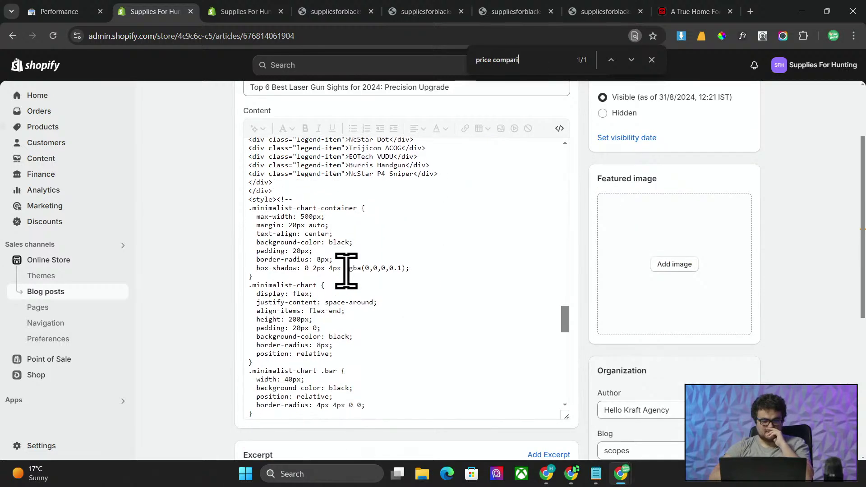
{"action": "scroll", "coordinate": [339, 378], "scroll_direction": "down", "scroll_amount": 1}
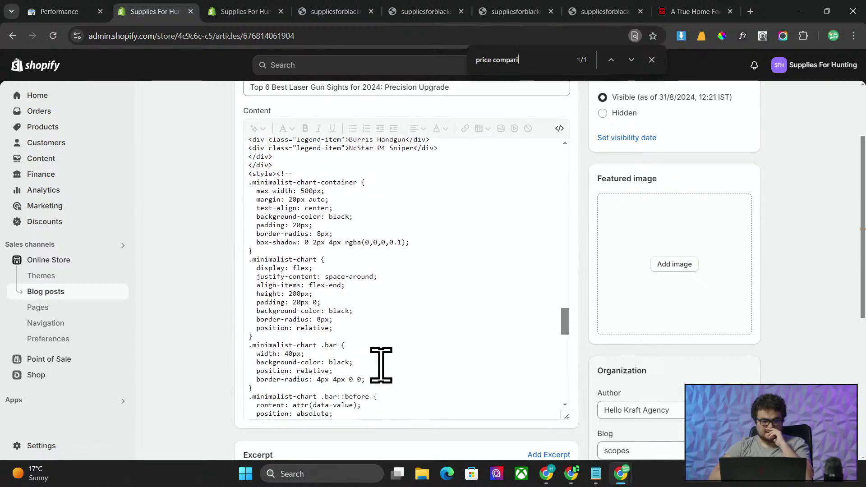
{"action": "scroll", "coordinate": [370, 366], "scroll_direction": "down", "scroll_amount": 2}
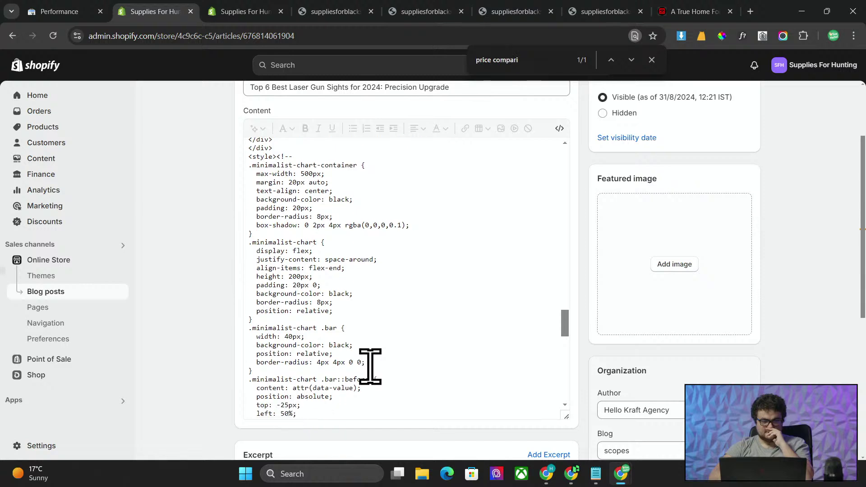
{"action": "scroll", "coordinate": [370, 367], "scroll_direction": "up", "scroll_amount": 1}
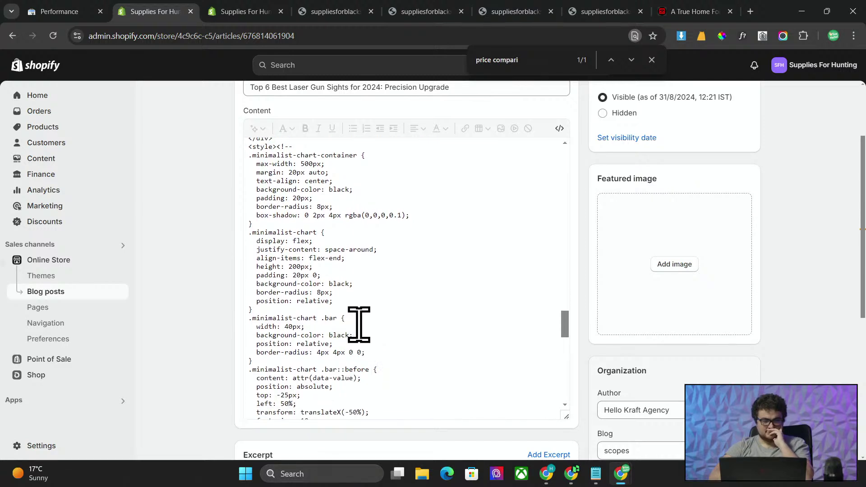
{"action": "scroll", "coordinate": [389, 342], "scroll_direction": "down", "scroll_amount": 1}
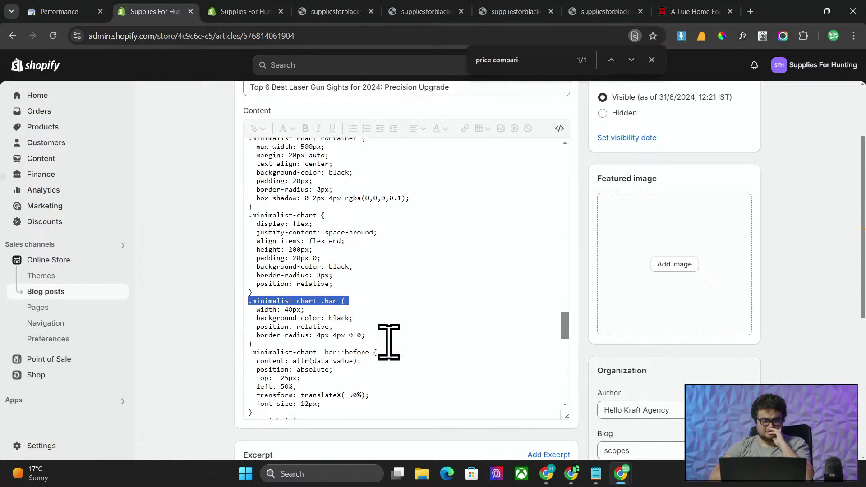
{"action": "scroll", "coordinate": [344, 329], "scroll_direction": "down", "scroll_amount": 3}
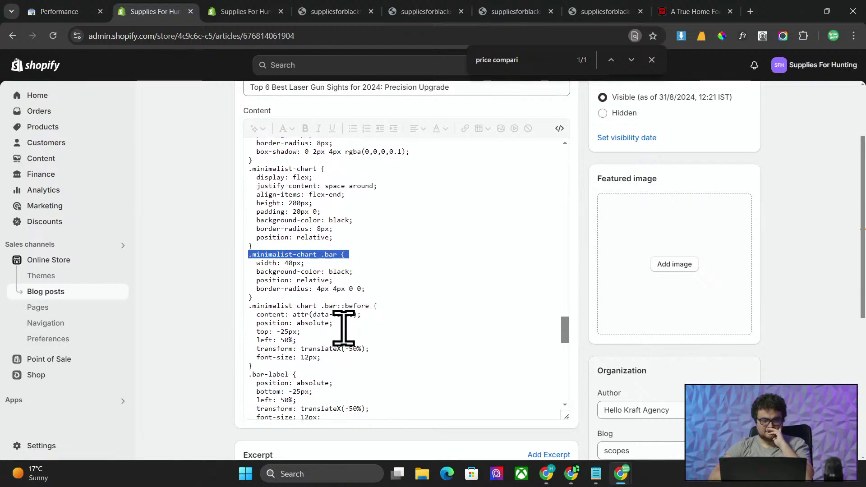
{"action": "scroll", "coordinate": [344, 329], "scroll_direction": "down", "scroll_amount": 1}
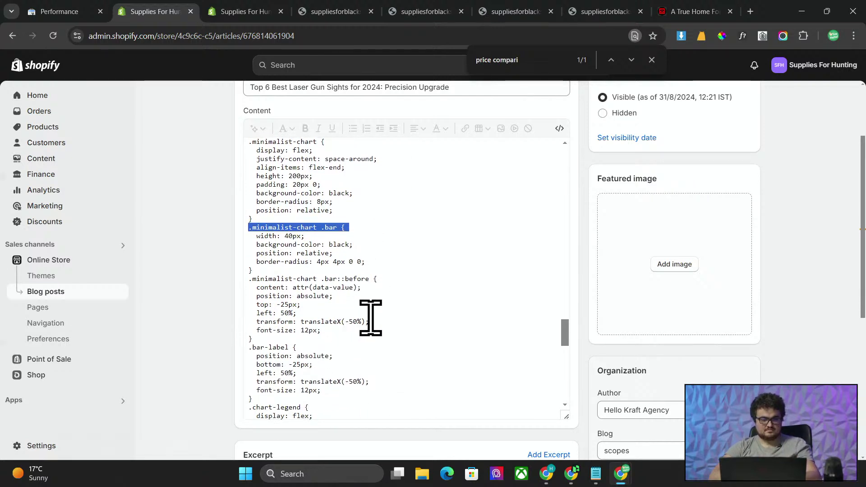
{"action": "scroll", "coordinate": [371, 318], "scroll_direction": "down", "scroll_amount": 1}
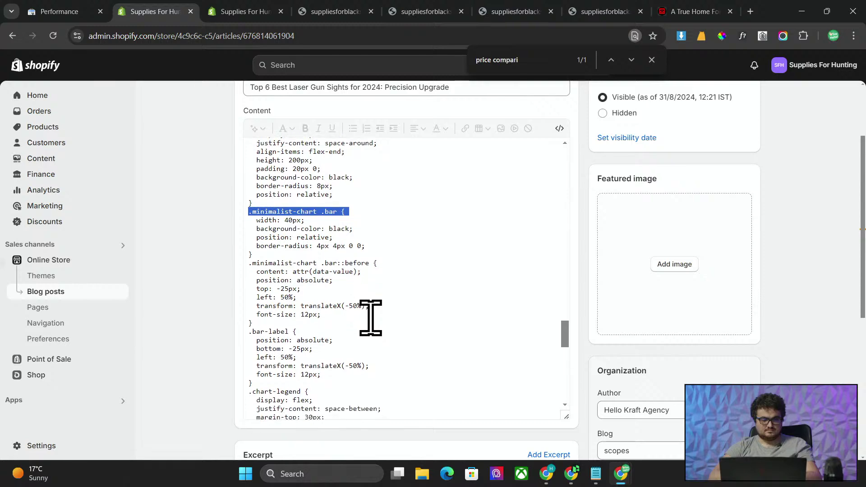
- Find the color styles in the HTML, set the color of .legend-item to white, and save the blog post
{"action": "type", "text": "color"}
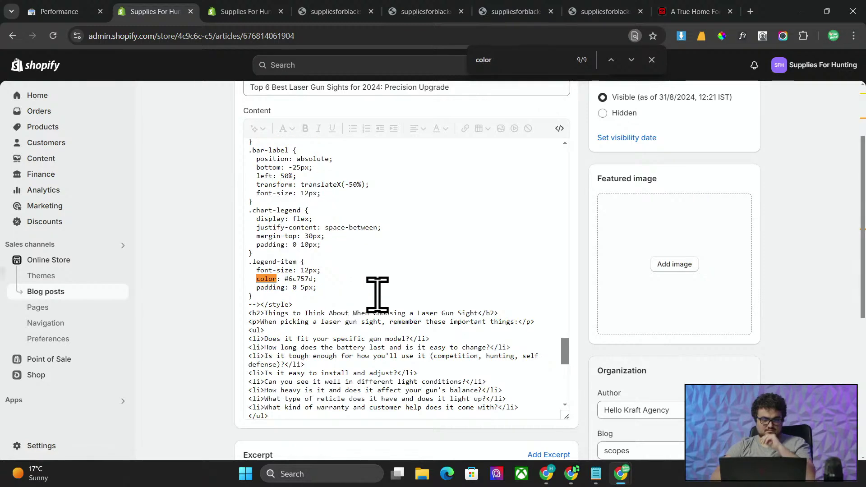
{"action": "scroll", "coordinate": [354, 287], "scroll_direction": "up", "scroll_amount": 2}
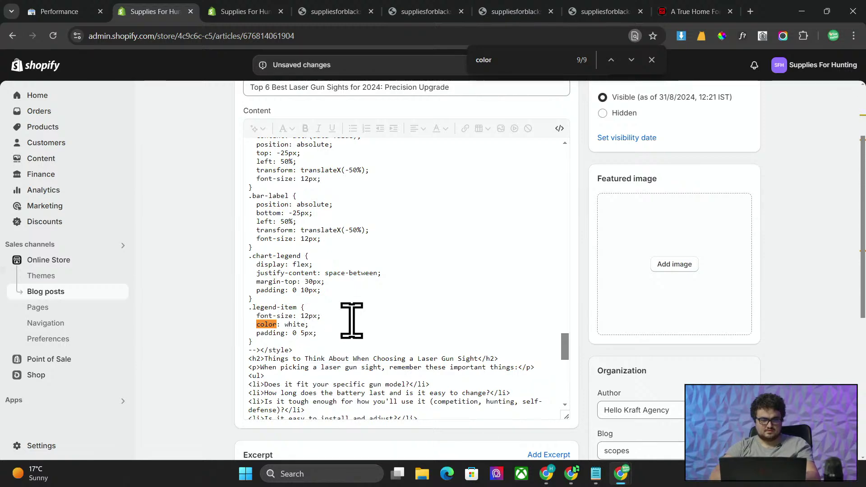
{"action": "scroll", "coordinate": [352, 320], "scroll_direction": "up", "scroll_amount": 3}
{"action": "scroll", "coordinate": [716, 263], "scroll_direction": "up", "scroll_amount": 2}
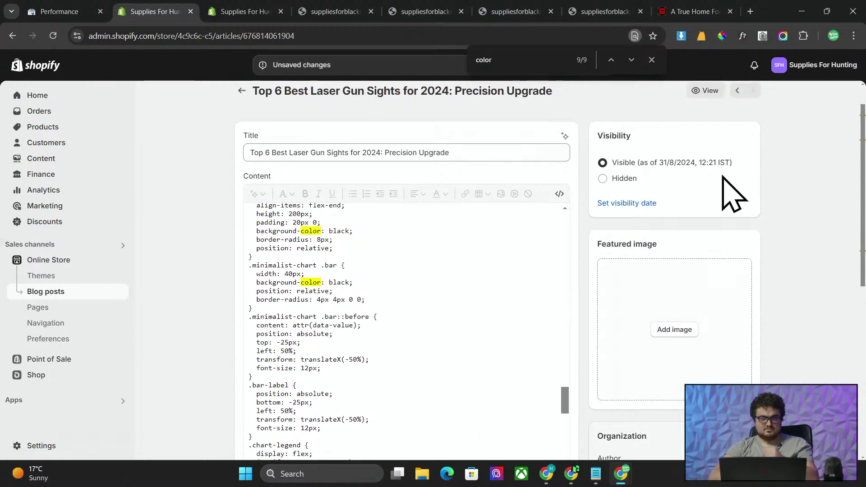
{"action": "scroll", "coordinate": [650, 167], "scroll_direction": "down", "scroll_amount": 7}
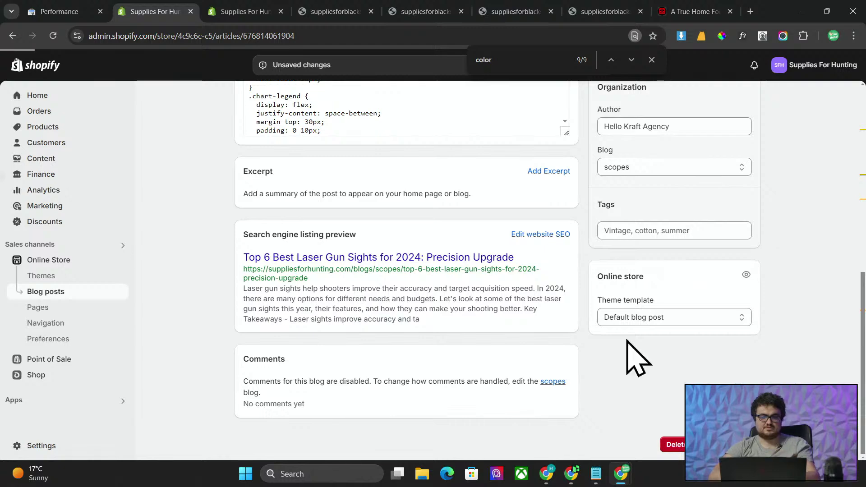
{"action": "scroll", "coordinate": [629, 223], "scroll_direction": "up", "scroll_amount": 7}
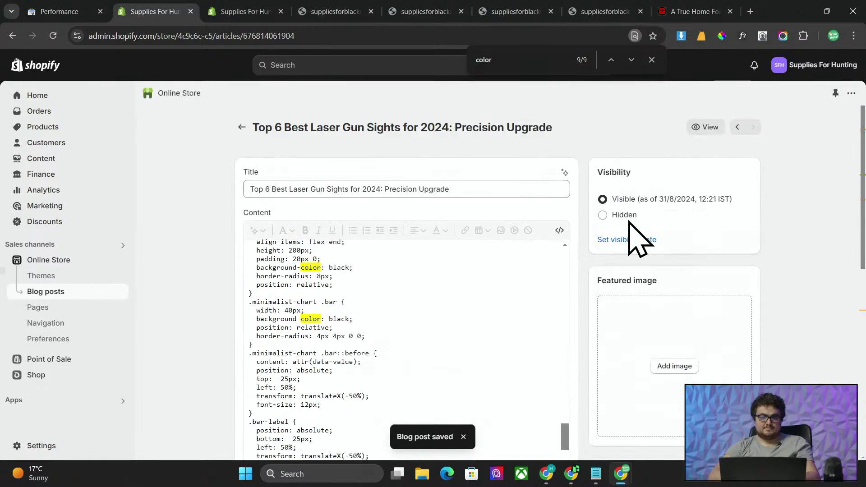
- View the saved post on the live site, check the Key Benefits box and price comparison chart, and close its tab
{"action": "left_click", "coordinate": [705, 127]}
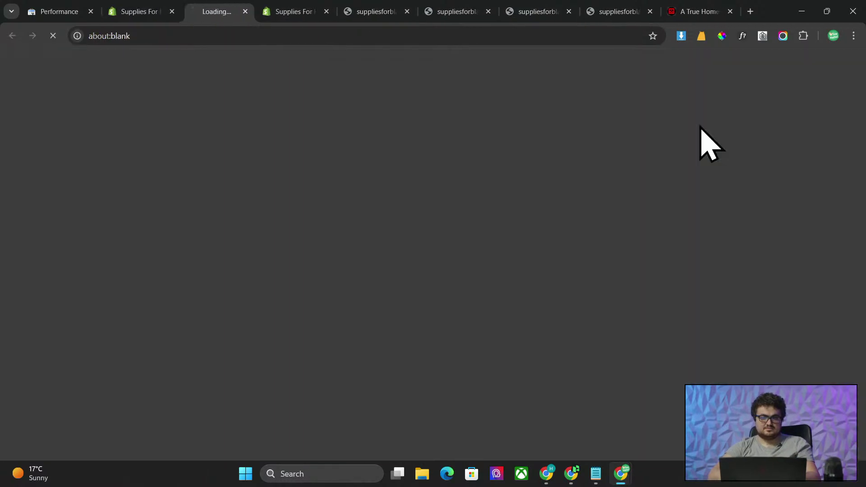
{"action": "scroll", "coordinate": [526, 182], "scroll_direction": "down", "scroll_amount": 10}
{"action": "scroll", "coordinate": [327, 204], "scroll_direction": "up", "scroll_amount": 4}
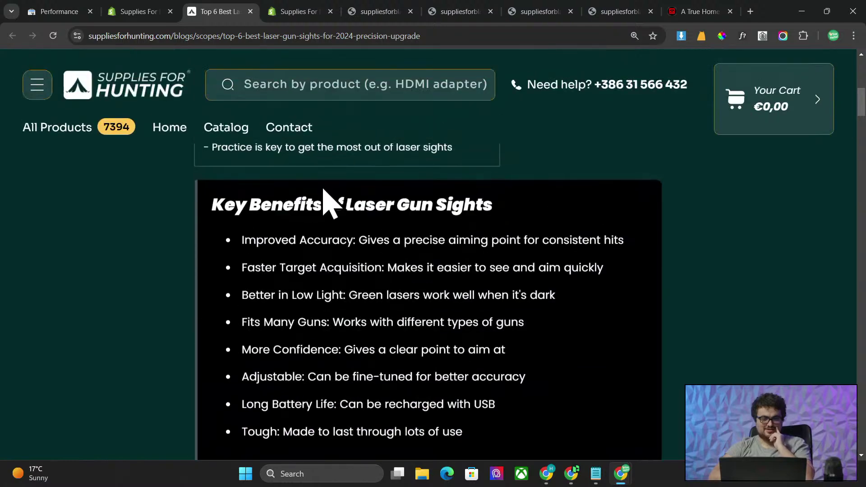
{"action": "scroll", "coordinate": [247, 251], "scroll_direction": "down", "scroll_amount": 20}
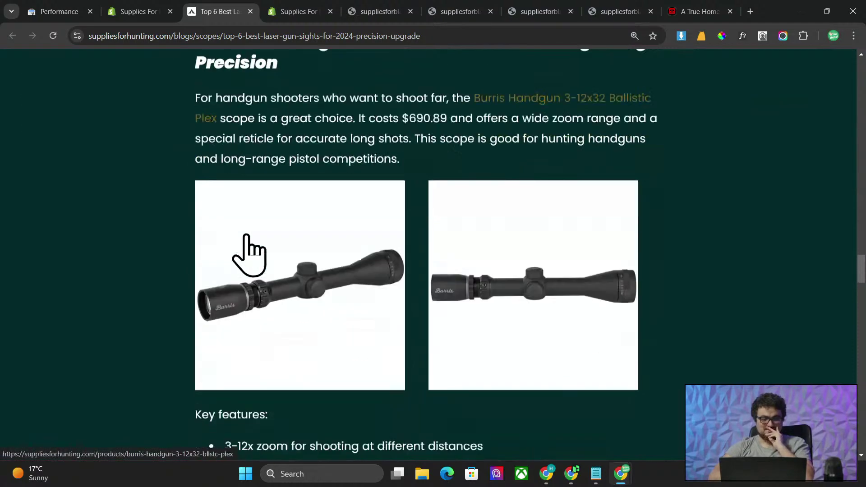
{"action": "scroll", "coordinate": [248, 237], "scroll_direction": "down", "scroll_amount": 5}
{"action": "scroll", "coordinate": [248, 237], "scroll_direction": "up", "scroll_amount": 4}
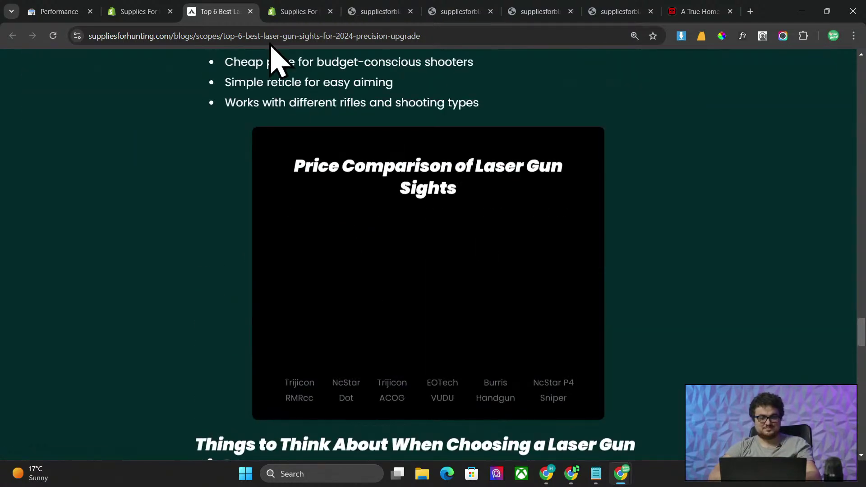
{"action": "left_click", "coordinate": [267, 36]}
{"action": "left_click", "coordinate": [251, 12]}
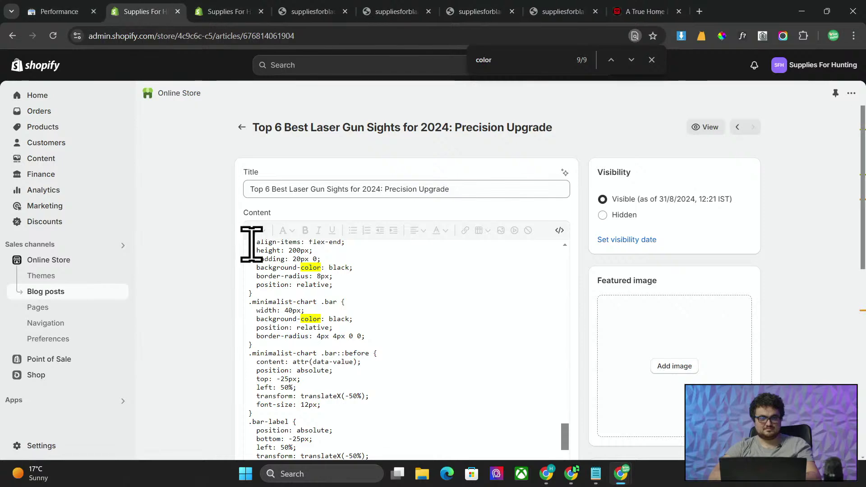
- Return to the store's blog posts list and close the incognito window with the live post
{"action": "left_click", "coordinate": [103, 294]}
{"action": "key", "text": "alt+Tab"}
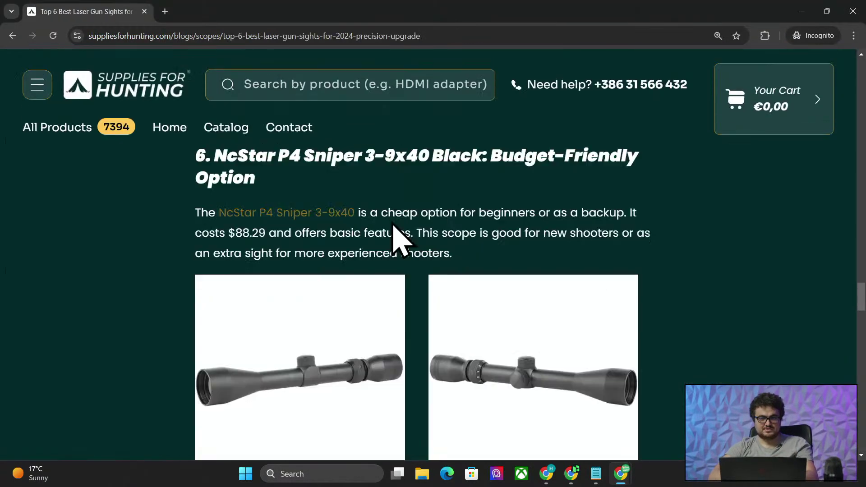
{"action": "scroll", "coordinate": [408, 212], "scroll_direction": "up", "scroll_amount": 4}
{"action": "left_click", "coordinate": [840, 5]}
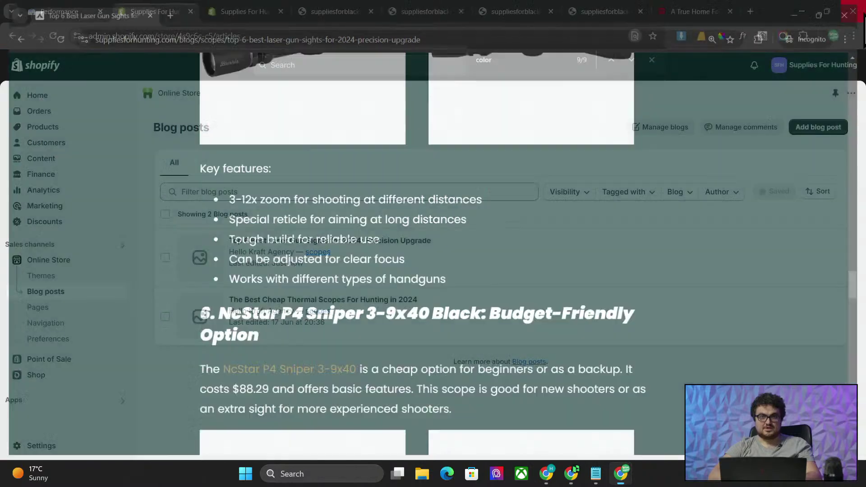
{"action": "key", "text": "alt+Tab"}
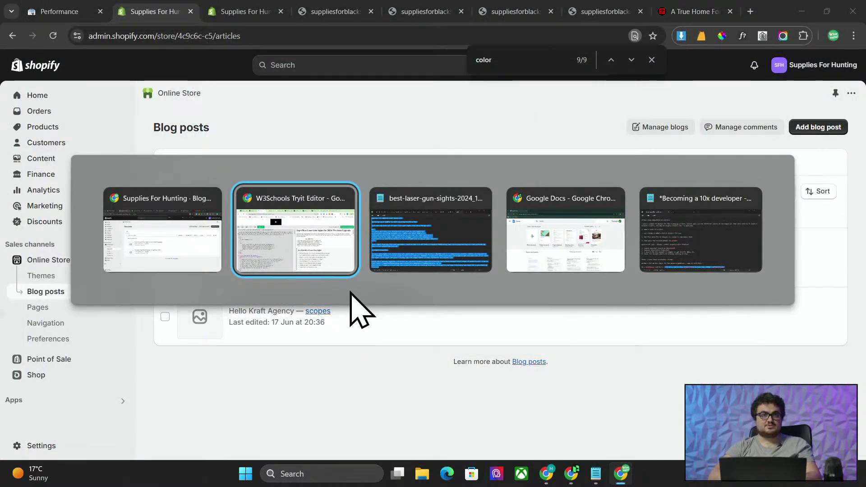
{"action": "key", "text": "Escape"}
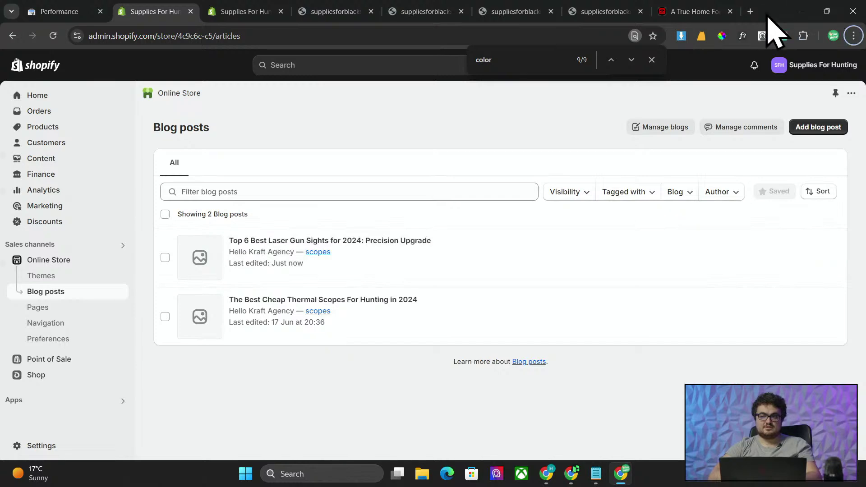
{"action": "left_click", "coordinate": [752, 11]}
{"action": "type", "text": "search.google.com/search-console?utm_source=about-page&resource_id=https://ctxhomegyms.com/"}
{"action": "key", "text": "Return"}
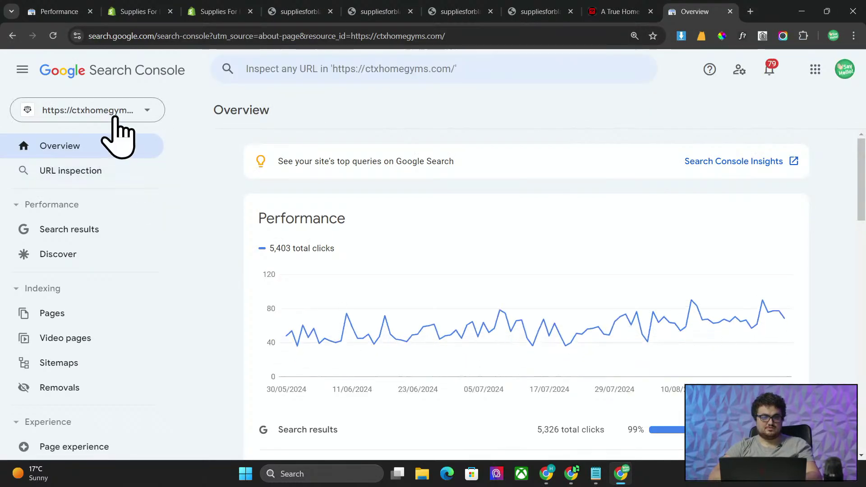
- Switch to the 2men.it property and open its search results performance report
{"action": "left_click", "coordinate": [114, 116]}
{"action": "scroll", "coordinate": [107, 239], "scroll_direction": "up", "scroll_amount": 5}
{"action": "left_click", "coordinate": [82, 163]}
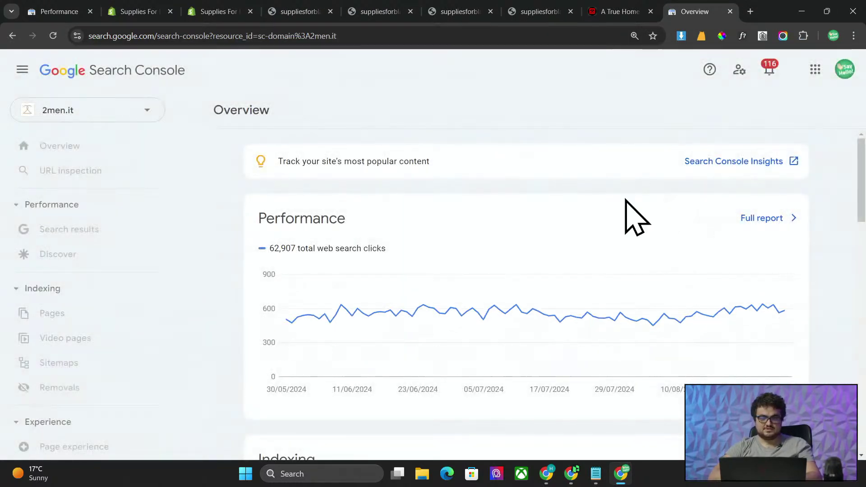
{"action": "left_click", "coordinate": [88, 228]}
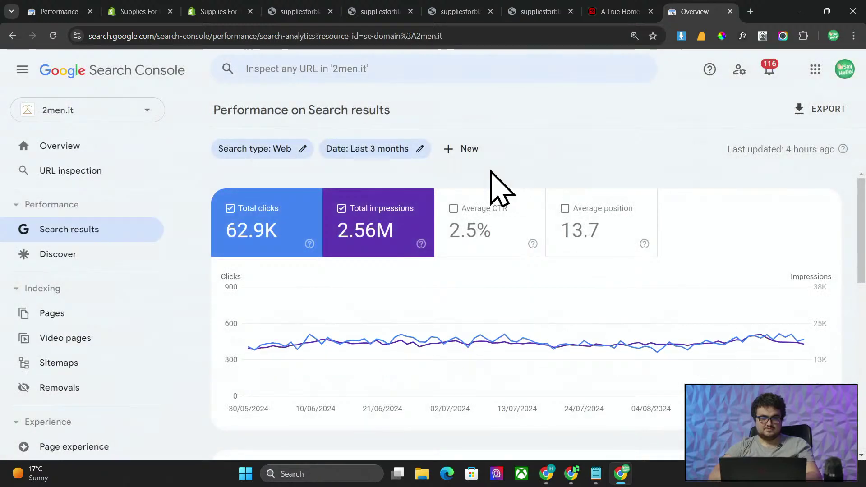
- Filter the performance report to pages whose URLs contain /journal
{"action": "left_click", "coordinate": [473, 151]}
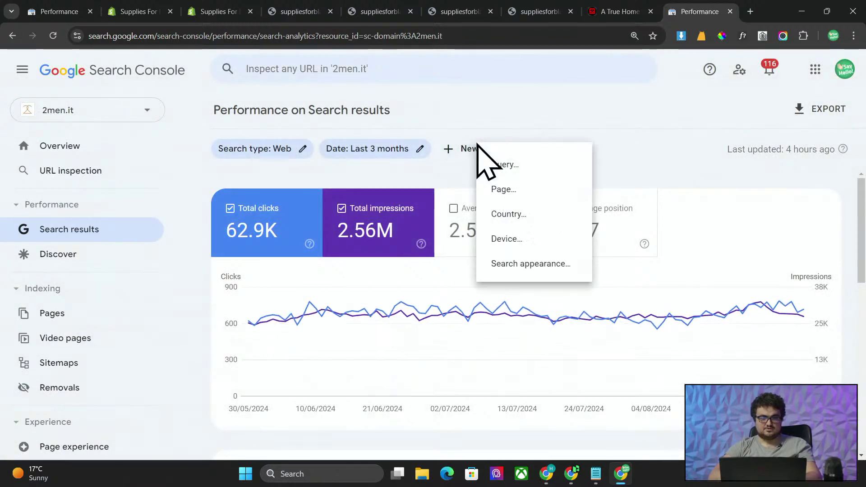
{"action": "left_click", "coordinate": [508, 189]}
{"action": "type", "text": "/journa"}
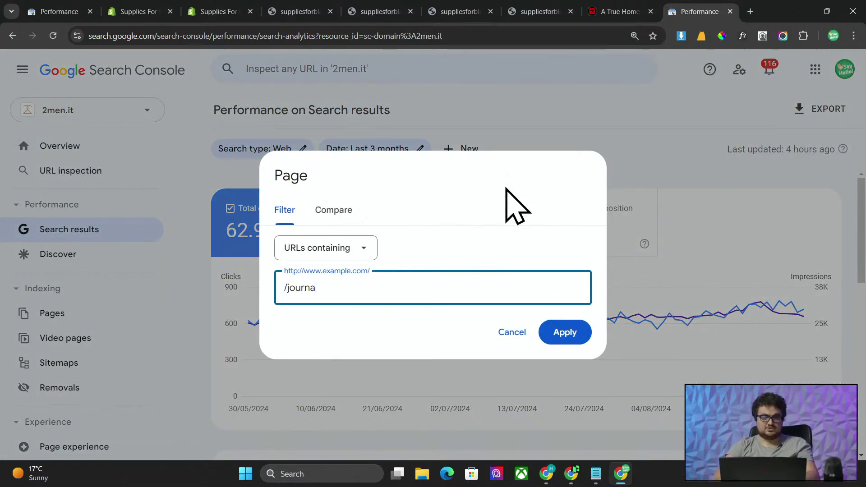
{"action": "type", "text": "l"}
{"action": "key", "text": "Return"}
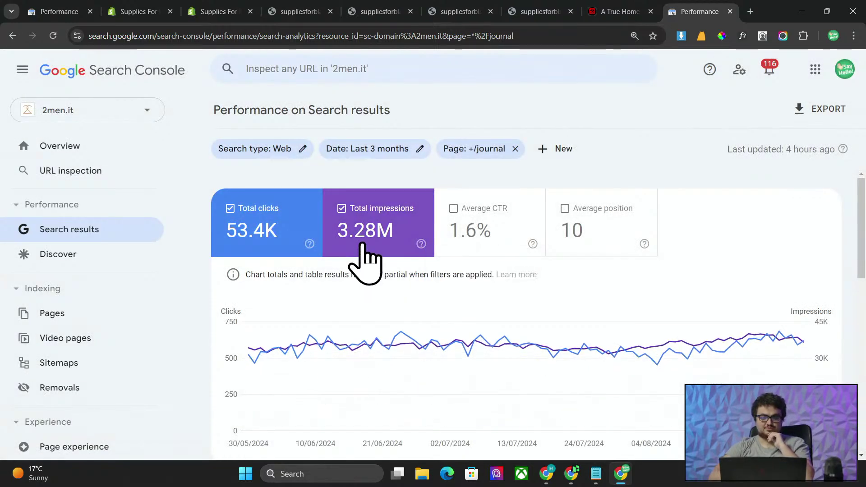
- Sort the top queries of the /journal pages by impressions and review them together with the traffic chart
{"action": "scroll", "coordinate": [449, 281], "scroll_direction": "down", "scroll_amount": 5}
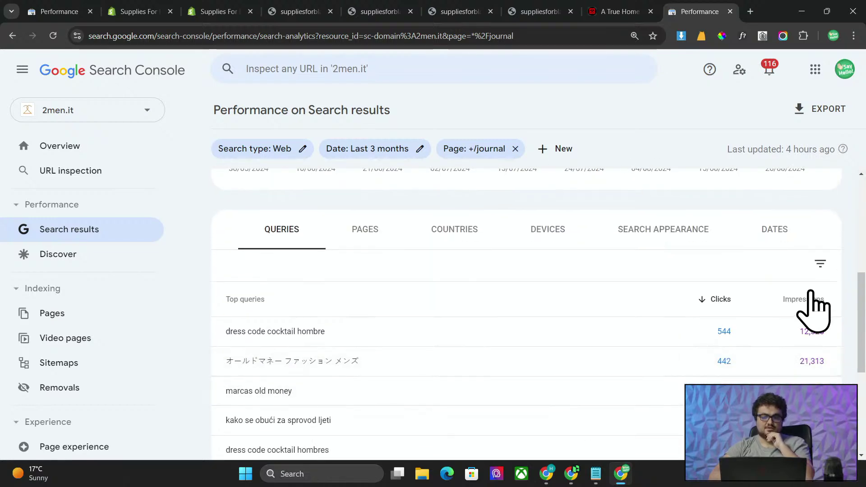
{"action": "left_click", "coordinate": [806, 333]}
{"action": "scroll", "coordinate": [704, 285], "scroll_direction": "down", "scroll_amount": 1}
{"action": "scroll", "coordinate": [650, 230], "scroll_direction": "down", "scroll_amount": 1}
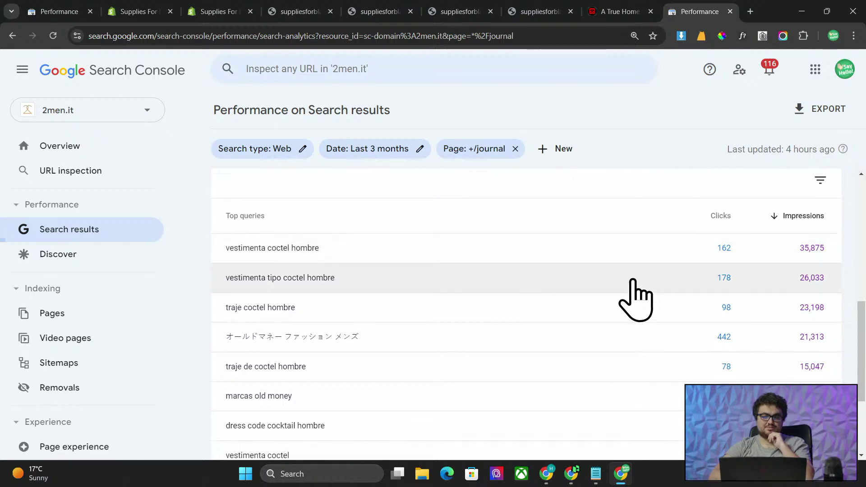
{"action": "scroll", "coordinate": [583, 298], "scroll_direction": "up", "scroll_amount": 5}
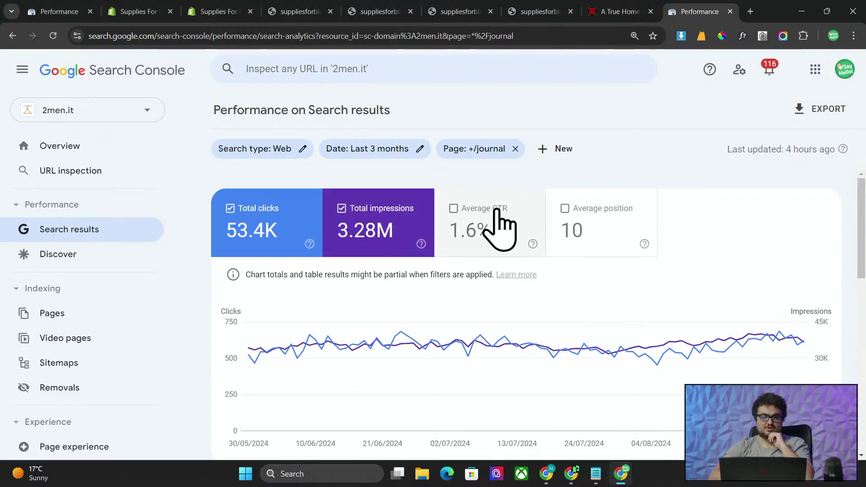
{"action": "scroll", "coordinate": [499, 228], "scroll_direction": "down", "scroll_amount": 5}
{"action": "scroll", "coordinate": [449, 188], "scroll_direction": "up", "scroll_amount": 5}
- Switch to the browser window with Harbor and group all the Harbor tabs together at the start
{"action": "key", "text": "alt+Tab"}
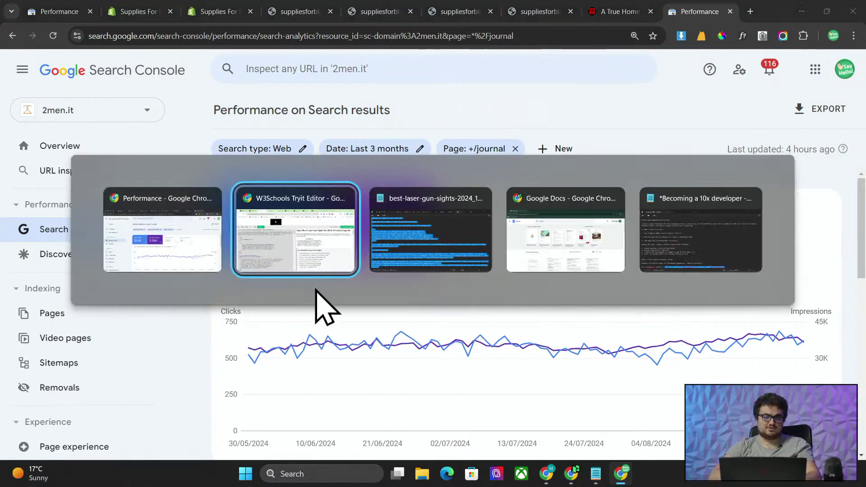
{"action": "left_click", "coordinate": [118, 4]}
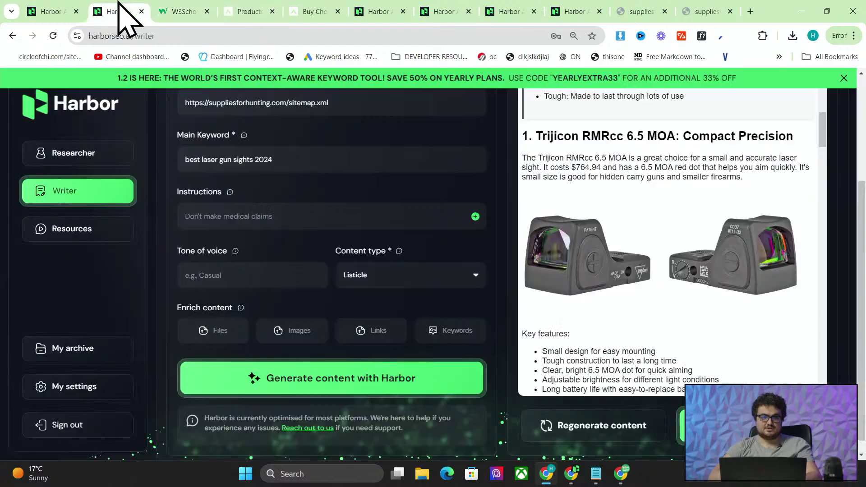
{"action": "left_click_drag", "start_coordinate": [366, 3], "coordinate": [173, 3]}
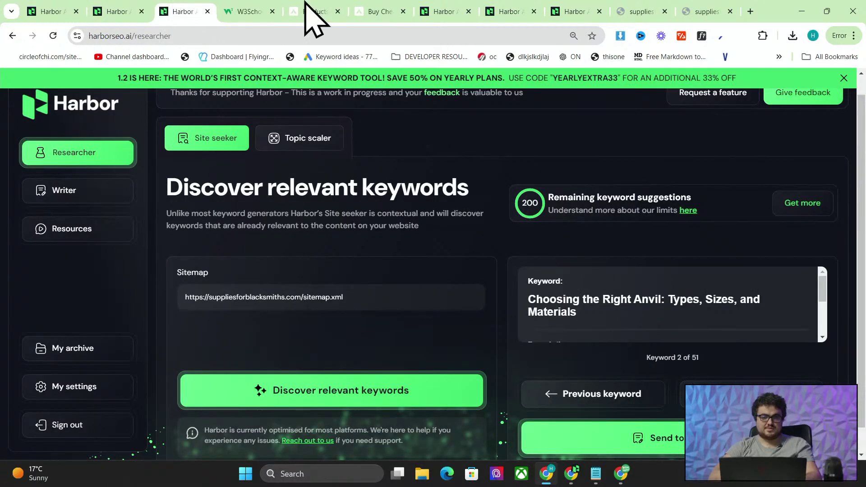
{"action": "left_click_drag", "start_coordinate": [430, 10], "coordinate": [239, 14]}
{"action": "left_click_drag", "start_coordinate": [549, 7], "coordinate": [314, 7]}
{"action": "left_click_drag", "start_coordinate": [578, 7], "coordinate": [51, 2]}
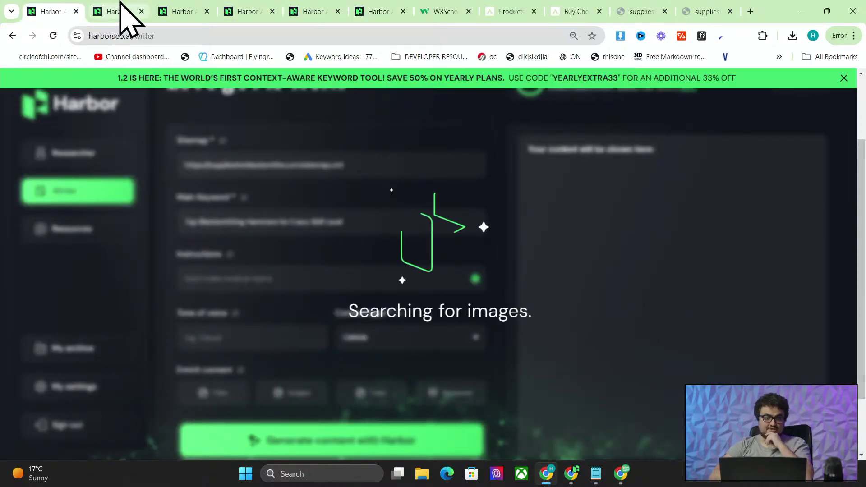
- Look at the generated laser gun sights article, and read the Researcher's keyword suggestion on choosing the right anvil
{"action": "left_click", "coordinate": [121, 4]}
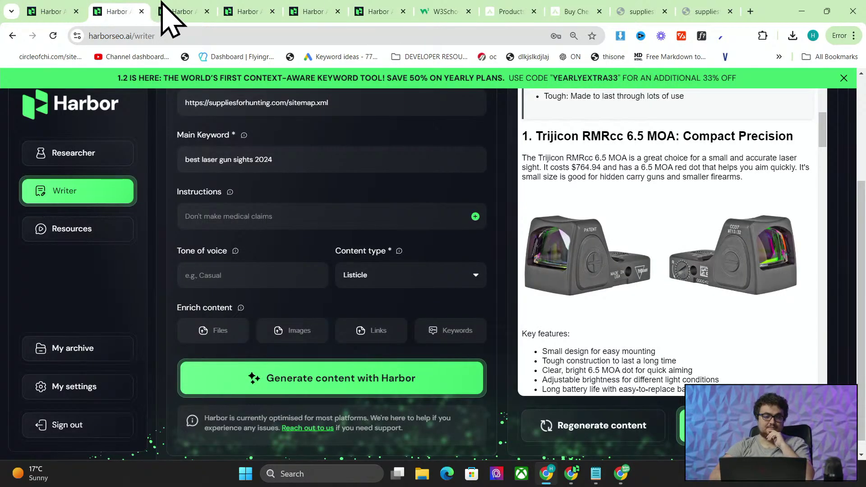
{"action": "left_click", "coordinate": [178, 12]}
{"action": "scroll", "coordinate": [696, 300], "scroll_direction": "down", "scroll_amount": 2}
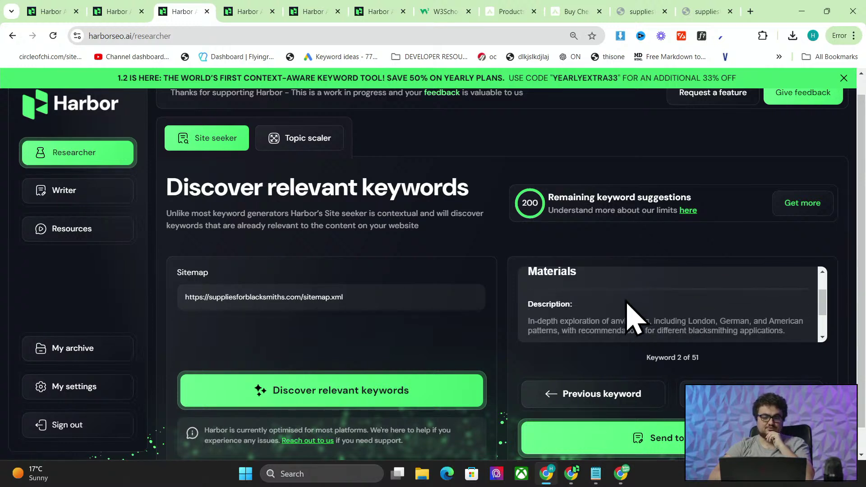
{"action": "scroll", "coordinate": [633, 315], "scroll_direction": "up", "scroll_amount": 2}
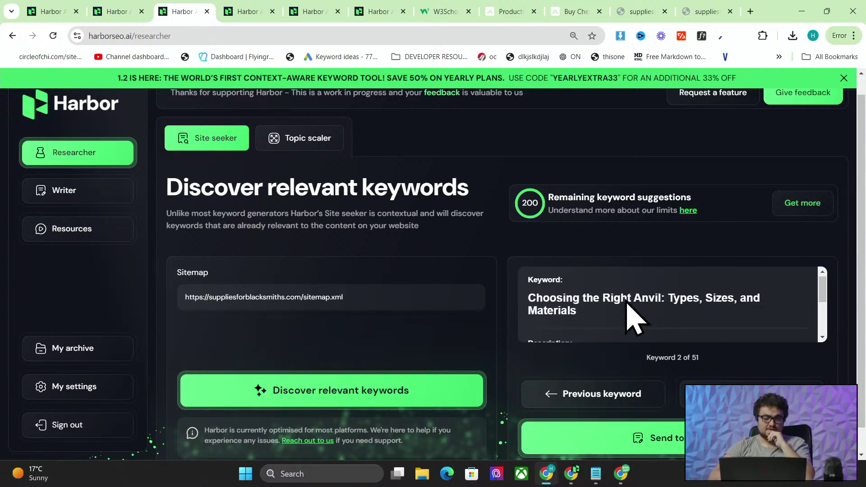
{"action": "scroll", "coordinate": [627, 305], "scroll_direction": "down", "scroll_amount": 2}
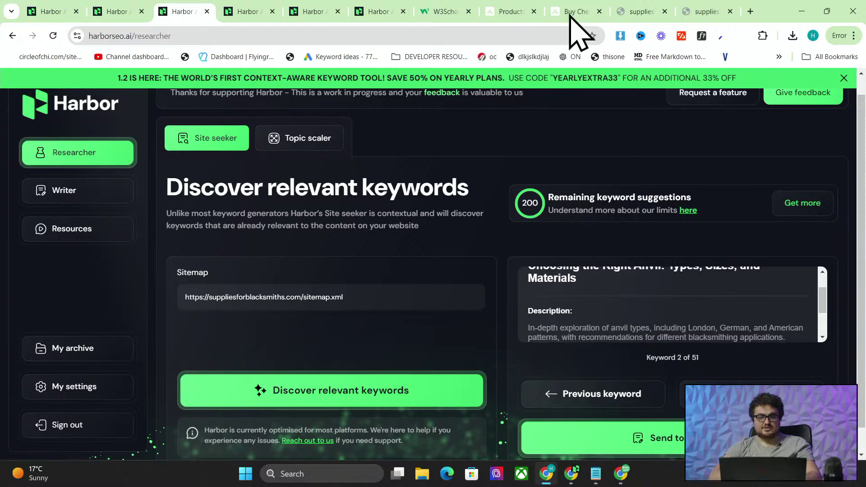
- Open the suppliesforblacksmiths.com home page in a new browser tab
{"action": "left_click", "coordinate": [745, 14]}
{"action": "type", "text": "blacksmi"}
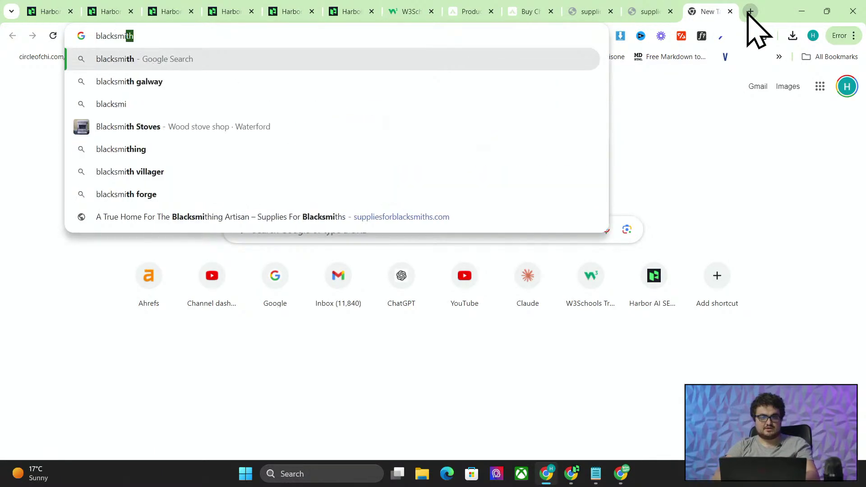
{"action": "key", "text": "ctrl+BackSpace"}
{"action": "type", "text": "uspp"}
{"action": "key", "text": "ctrl+BackSpace"}
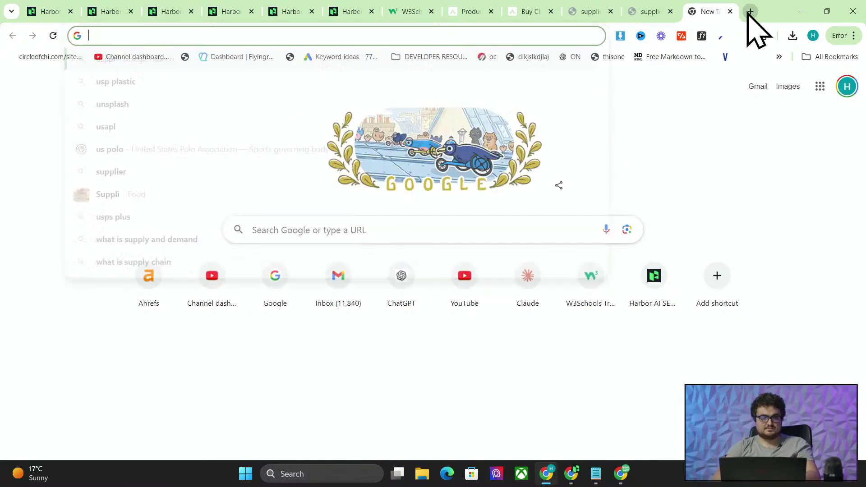
{"action": "type", "text": "supplies"}
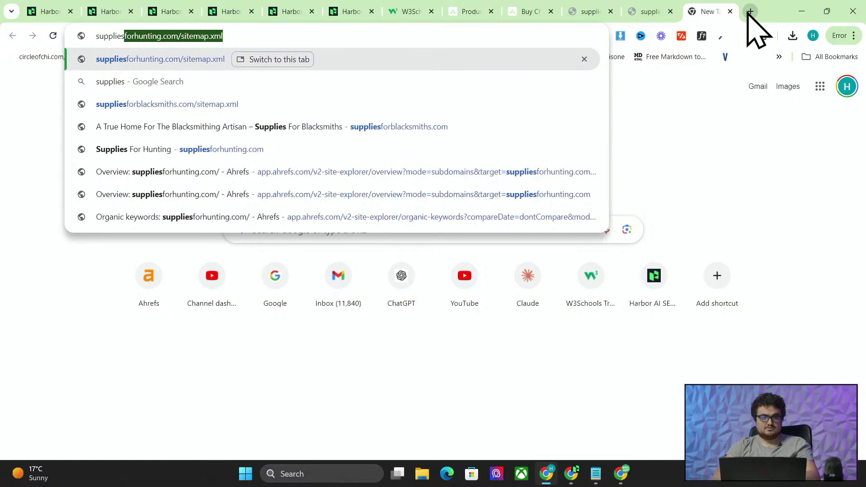
{"action": "type", "text": "forblacksmiths"}
{"action": "key", "text": "Right"}
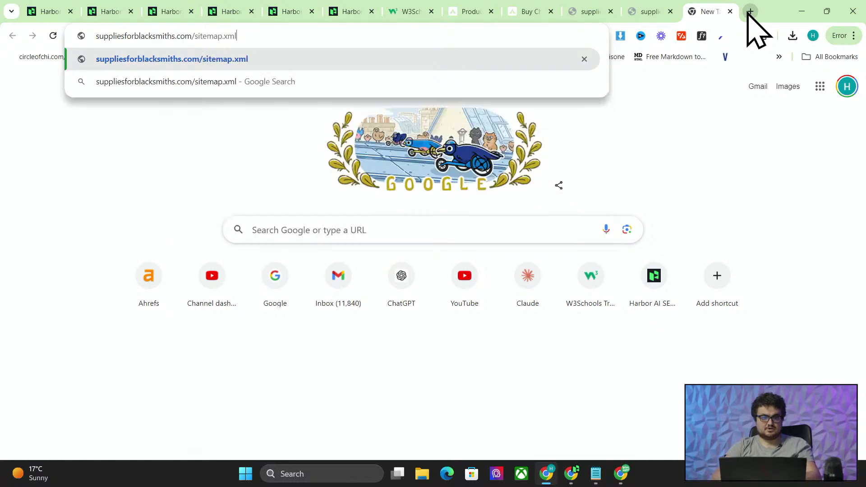
{"action": "key", "text": "BackSpace"}
{"action": "key", "text": "BackSpace"}
{"action": "key", "text": "Return"}
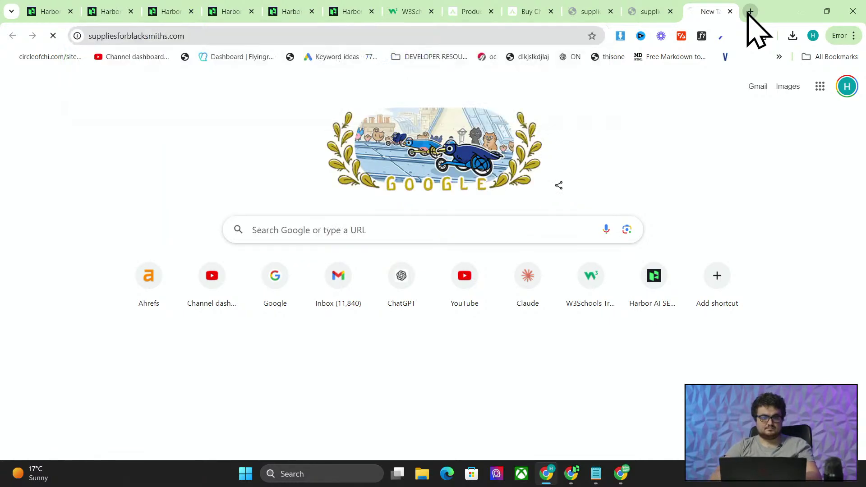
- Accept the store's cookie notice and look through the home page
{"action": "scroll", "coordinate": [279, 270], "scroll_direction": "down", "scroll_amount": 3}
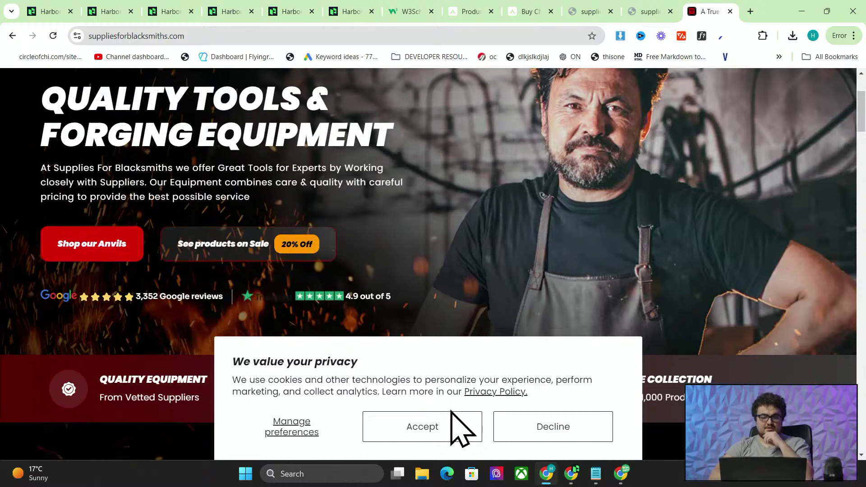
{"action": "left_click", "coordinate": [451, 417]}
{"action": "scroll", "coordinate": [298, 320], "scroll_direction": "down", "scroll_amount": 3}
- Return to Harbor's Researcher and shrink the page zoom to read the anvil keyword's description and suggested slug
{"action": "left_click", "coordinate": [179, 13]}
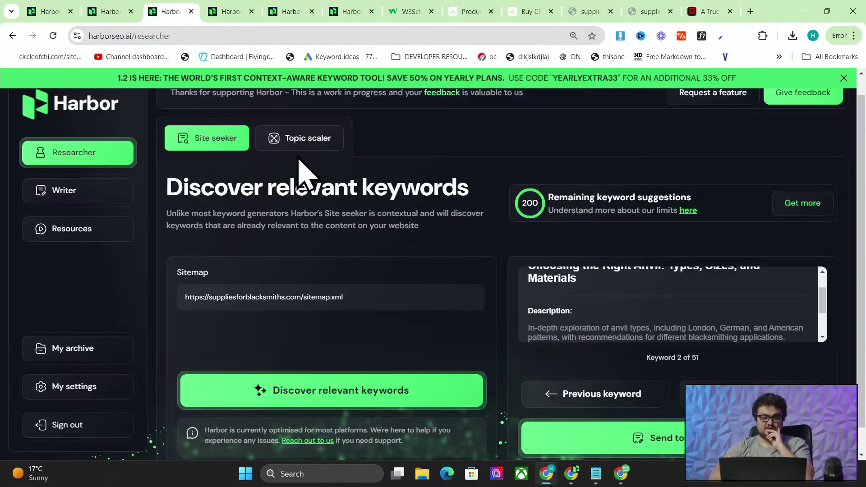
{"action": "key", "text": "ctrl+minus"}
{"action": "key", "text": "ctrl+minus"}
{"action": "key", "text": "ctrl+minus"}
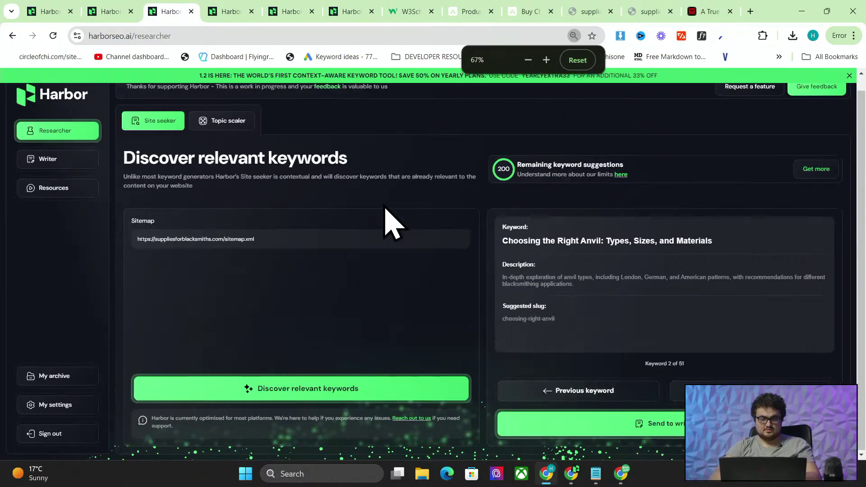
{"action": "key", "text": "ctrl+plus"}
{"action": "scroll", "coordinate": [600, 289], "scroll_direction": "down", "scroll_amount": 1}
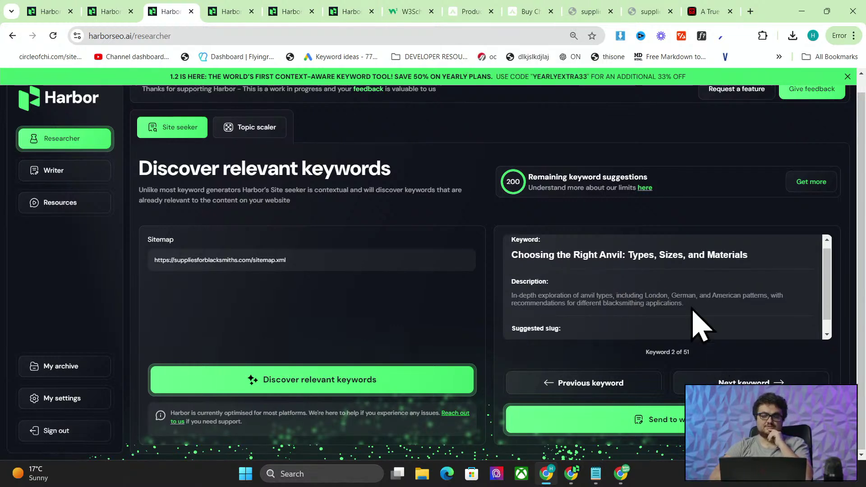
- Open ahrefs.com in a new browser tab and place it directly after the Harbor Researcher tab
{"action": "left_click", "coordinate": [751, 11]}
{"action": "type", "text": "ahr"}
{"action": "key", "text": "Return"}
{"action": "left_click_drag", "start_coordinate": [369, 2], "coordinate": [207, 5]}
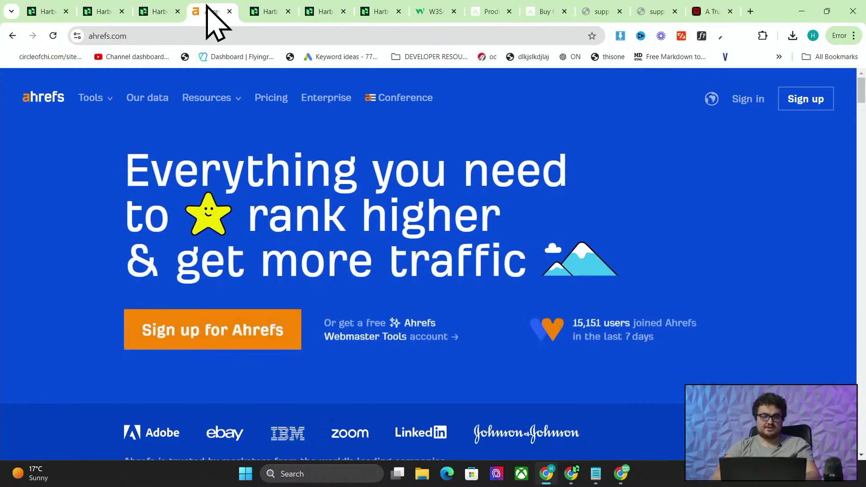
{"action": "left_click", "coordinate": [159, 3]}
{"action": "left_click", "coordinate": [212, 2]}
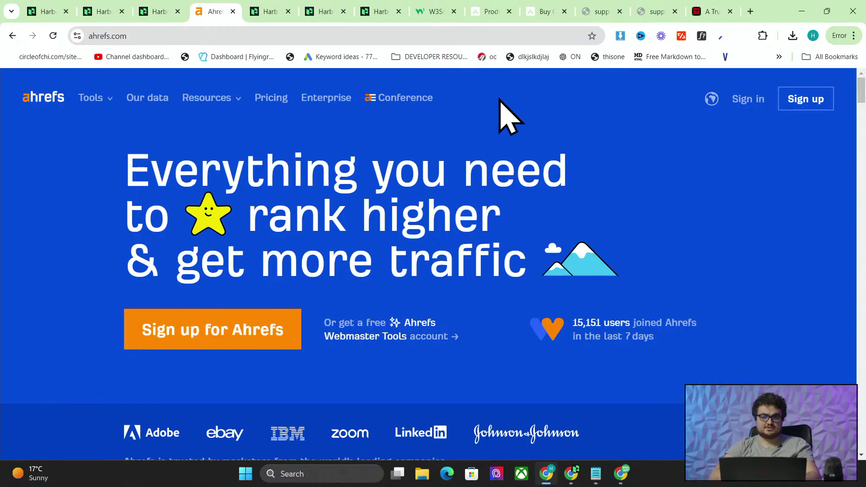
- Sign in to Ahrefs and look up "choosing anvil" for the United Kingdom in Keywords Explorer
{"action": "left_click", "coordinate": [745, 98]}
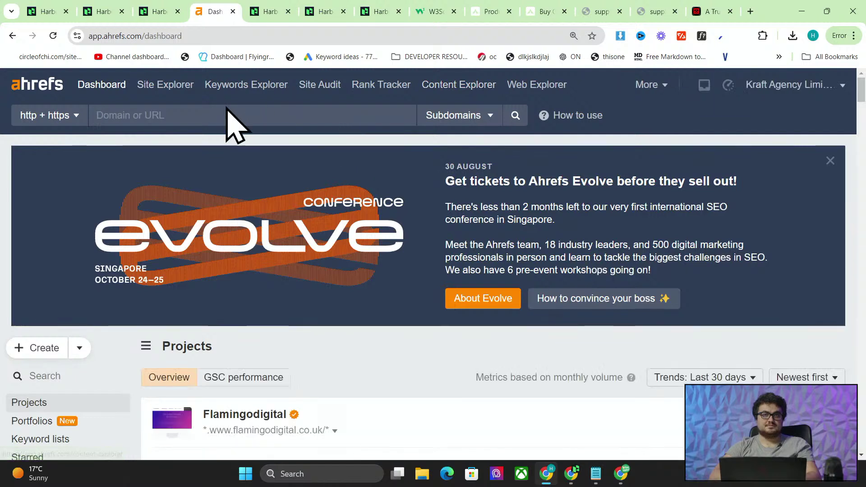
{"action": "left_click", "coordinate": [244, 84]}
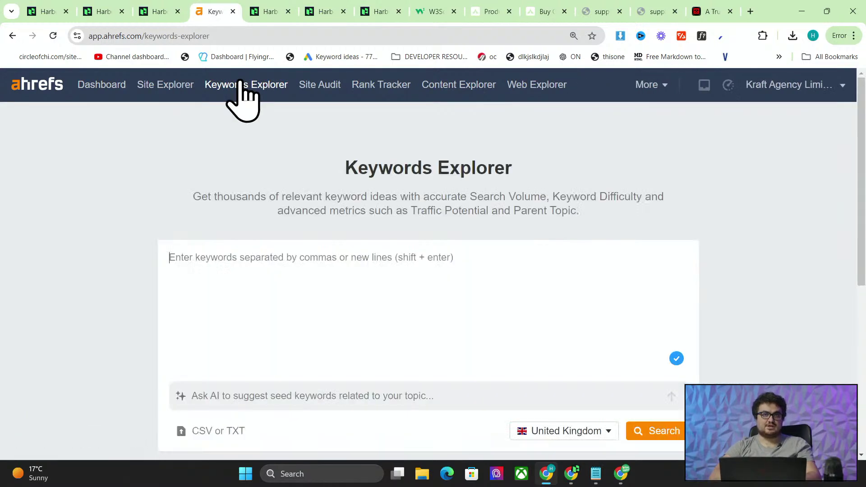
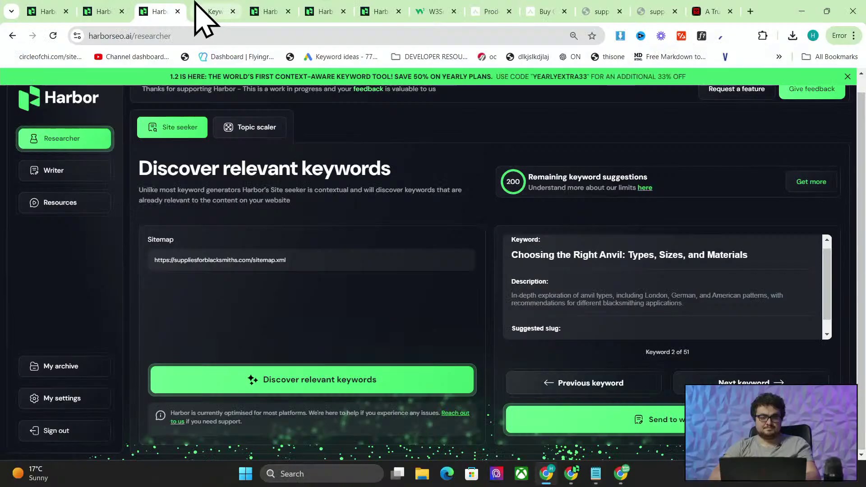
{"action": "left_click", "coordinate": [210, 13]}
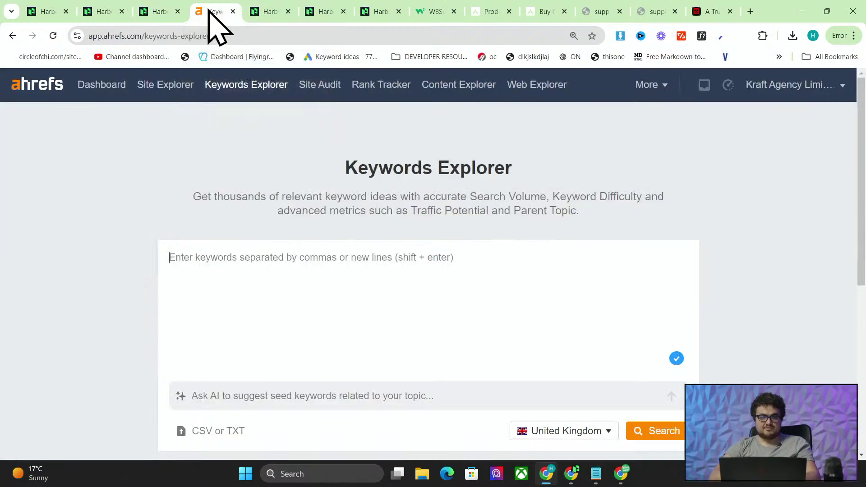
{"action": "type", "text": "cho"}
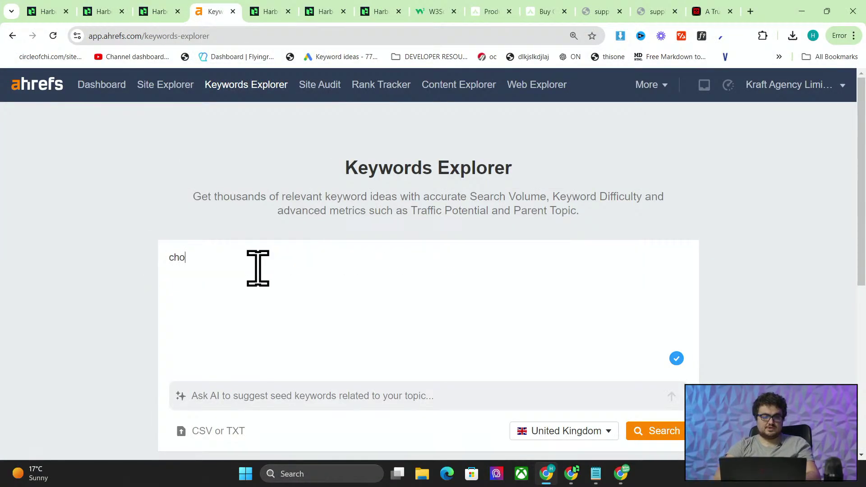
{"action": "type", "text": "osing anvil"}
{"action": "key", "text": "Return"}
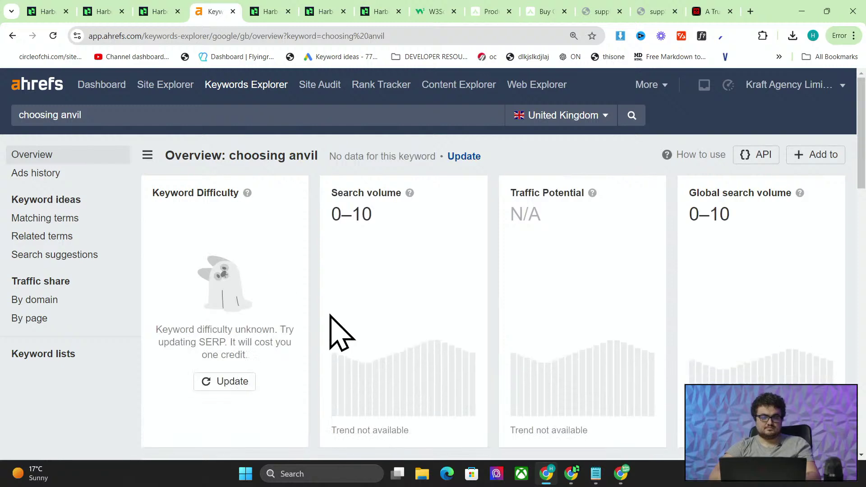
{"action": "scroll", "coordinate": [330, 325], "scroll_direction": "down", "scroll_amount": 5}
{"action": "scroll", "coordinate": [330, 316], "scroll_direction": "up", "scroll_amount": 5}
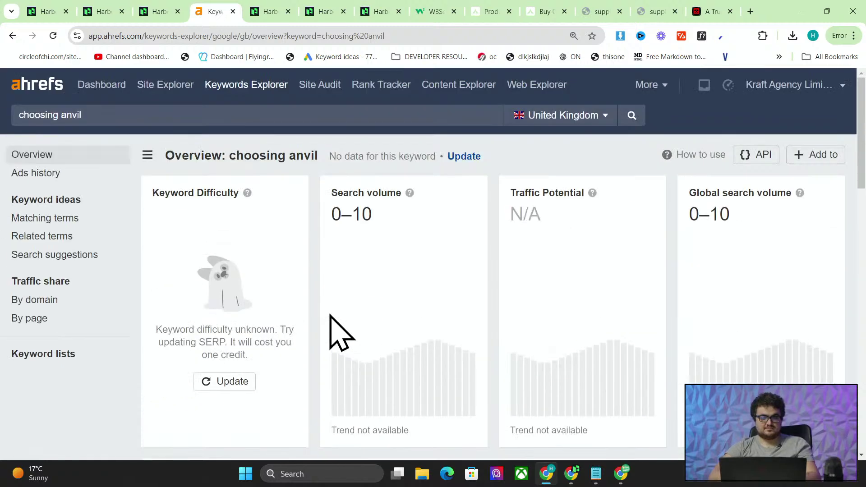
- Switch the Keywords Explorer country for "choosing anvil" to the United States
{"action": "left_click", "coordinate": [559, 118]}
{"action": "type", "text": "unitd"}
{"action": "scroll", "coordinate": [570, 194], "scroll_direction": "down", "scroll_amount": 5}
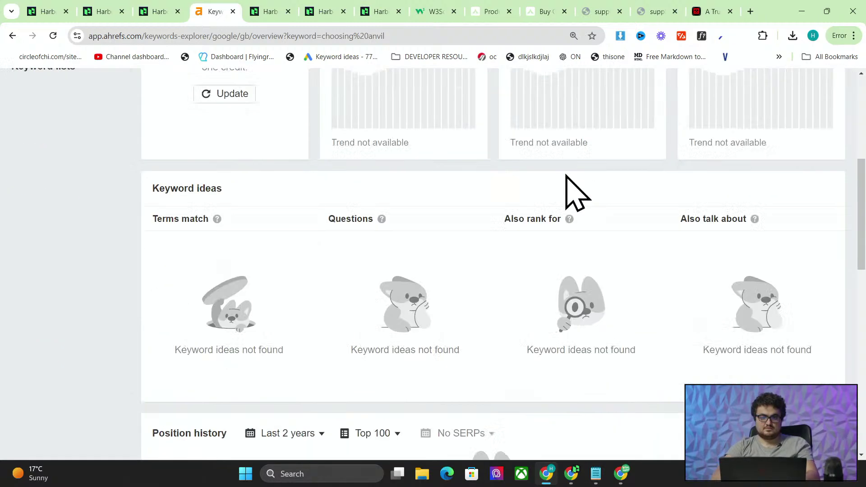
{"action": "scroll", "coordinate": [564, 181], "scroll_direction": "up", "scroll_amount": 5}
{"action": "left_click", "coordinate": [583, 121]}
{"action": "type", "text": "united"}
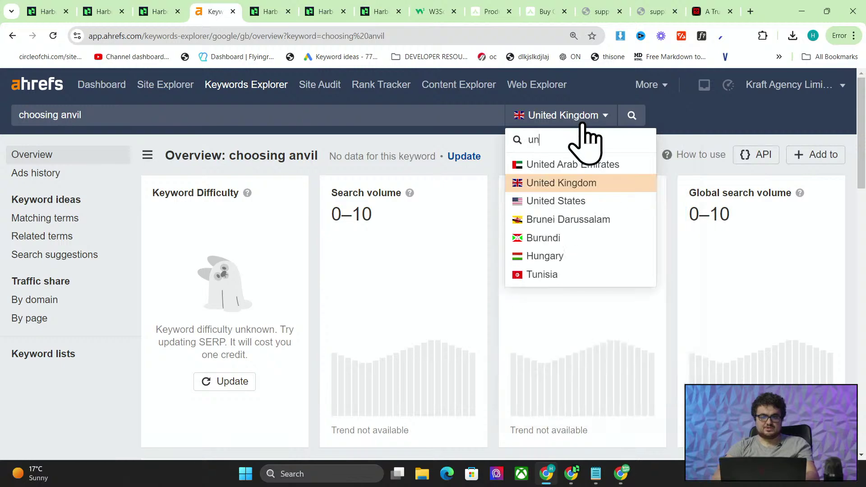
{"action": "left_click", "coordinate": [582, 202]}
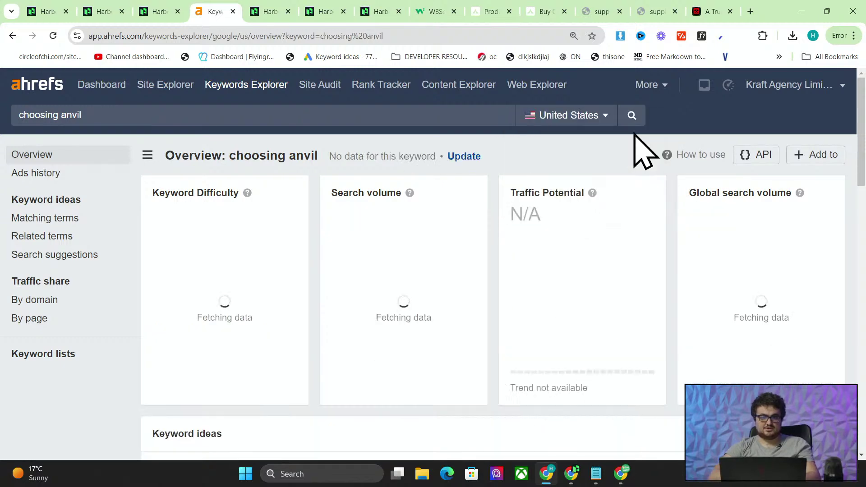
- Examine the US overview metrics and keyword ideas for "choosing anvil"
{"action": "scroll", "coordinate": [338, 255], "scroll_direction": "down", "scroll_amount": 5}
{"action": "scroll", "coordinate": [339, 246], "scroll_direction": "up", "scroll_amount": 1}
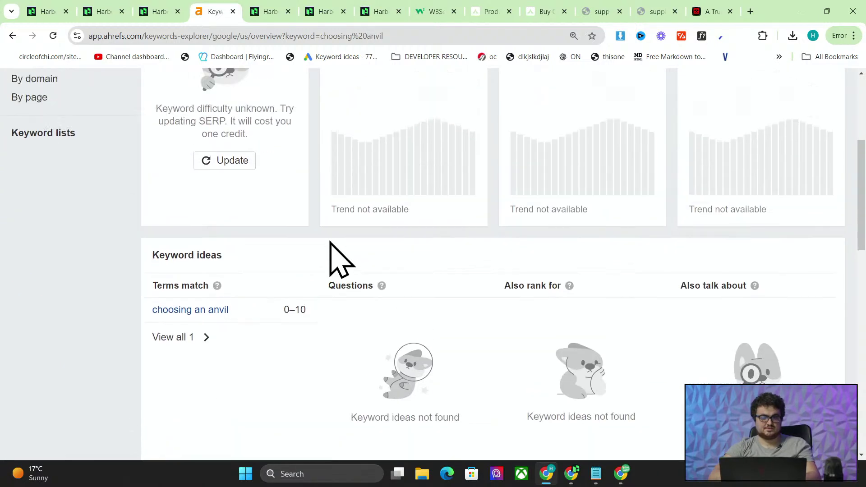
{"action": "scroll", "coordinate": [333, 248], "scroll_direction": "down", "scroll_amount": 5}
{"action": "scroll", "coordinate": [334, 248], "scroll_direction": "up", "scroll_amount": 3}
{"action": "left_click_drag", "start_coordinate": [144, 230], "coordinate": [299, 222]}
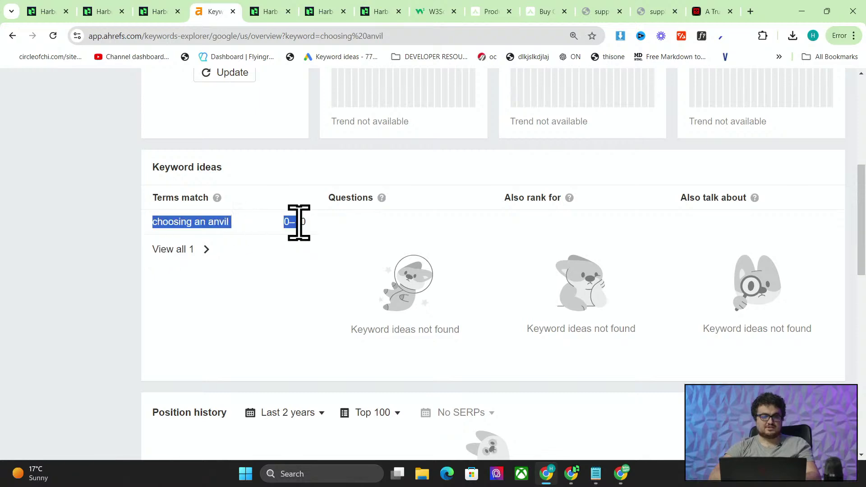
{"action": "left_click", "coordinate": [236, 242]}
{"action": "scroll", "coordinate": [236, 242], "scroll_direction": "up", "scroll_amount": 2}
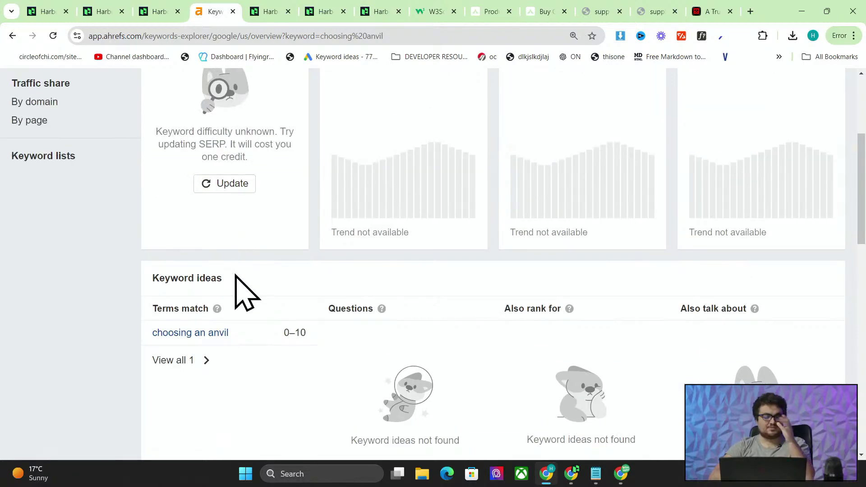
{"action": "scroll", "coordinate": [236, 274], "scroll_direction": "up", "scroll_amount": 4}
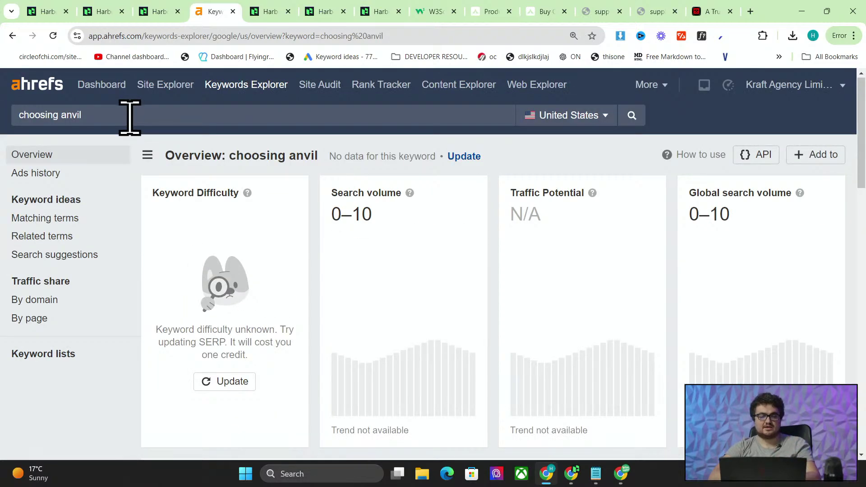
{"action": "scroll", "coordinate": [358, 412], "scroll_direction": "down", "scroll_amount": 3}
{"action": "scroll", "coordinate": [365, 413], "scroll_direction": "up", "scroll_amount": 3}
- Check Harbor's anvil keyword suggestion again, then look up the broader keyword "anvil" in Ahrefs Keywords Explorer
{"action": "left_click", "coordinate": [163, 13]}
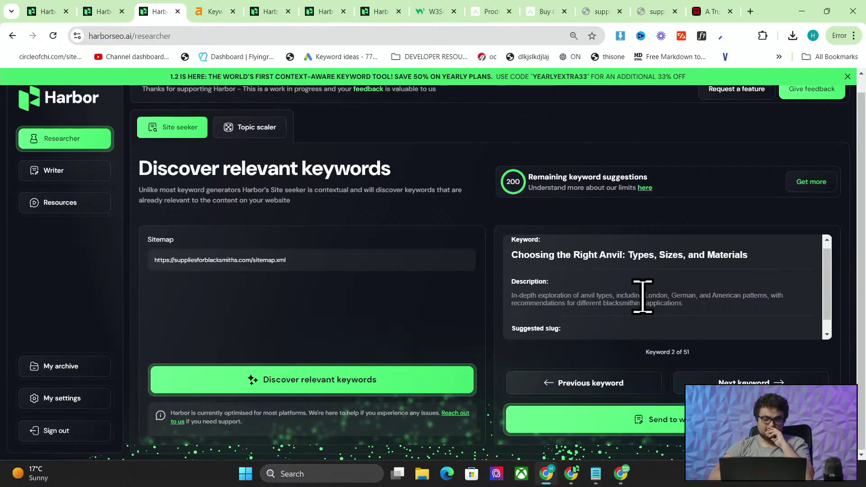
{"action": "left_click", "coordinate": [210, 12]}
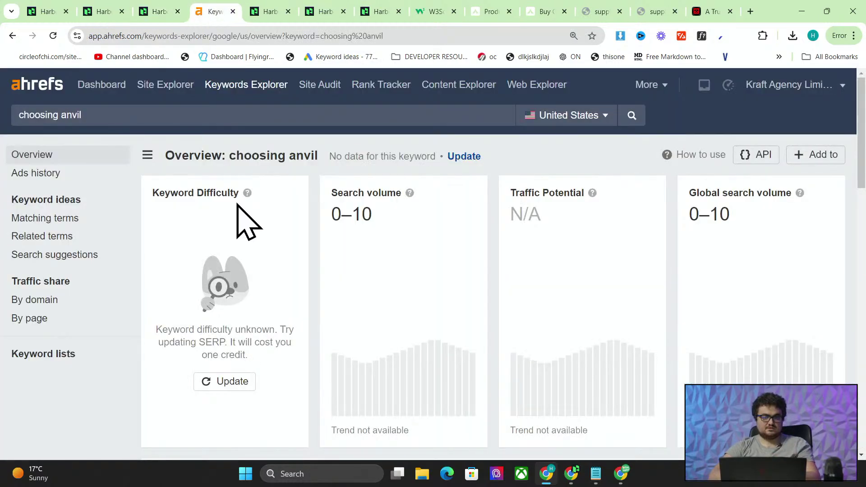
{"action": "left_click", "coordinate": [170, 115]}
{"action": "type", "text": "anvil"}
{"action": "key", "text": "Return"}
{"action": "scroll", "coordinate": [266, 234], "scroll_direction": "down", "scroll_amount": 5}
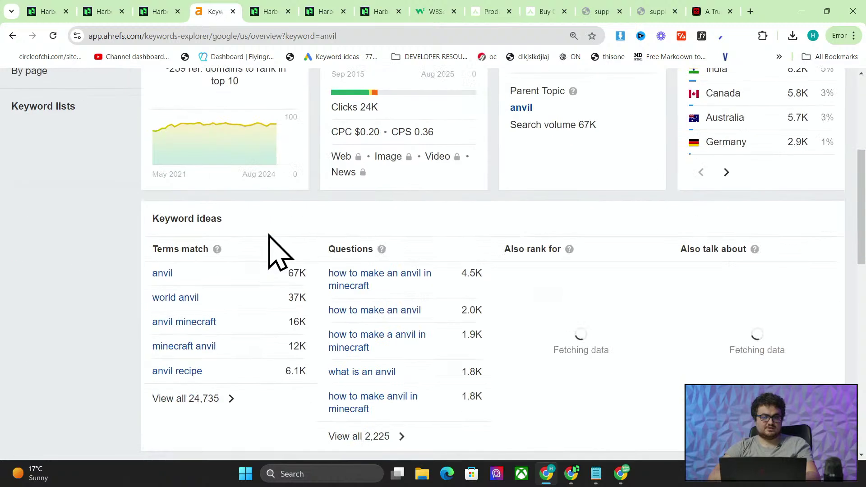
- Open the full list of matching terms for "anvil" and read through its keywords
{"action": "left_click", "coordinate": [198, 376]}
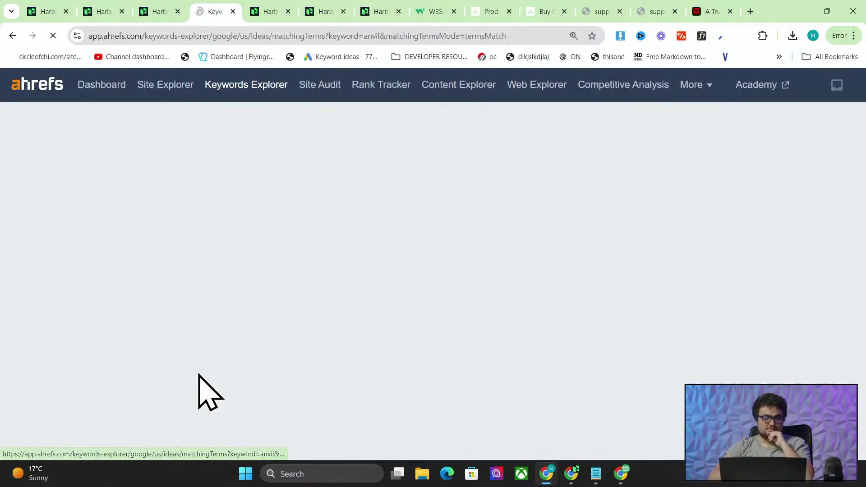
{"action": "scroll", "coordinate": [342, 279], "scroll_direction": "down", "scroll_amount": 4}
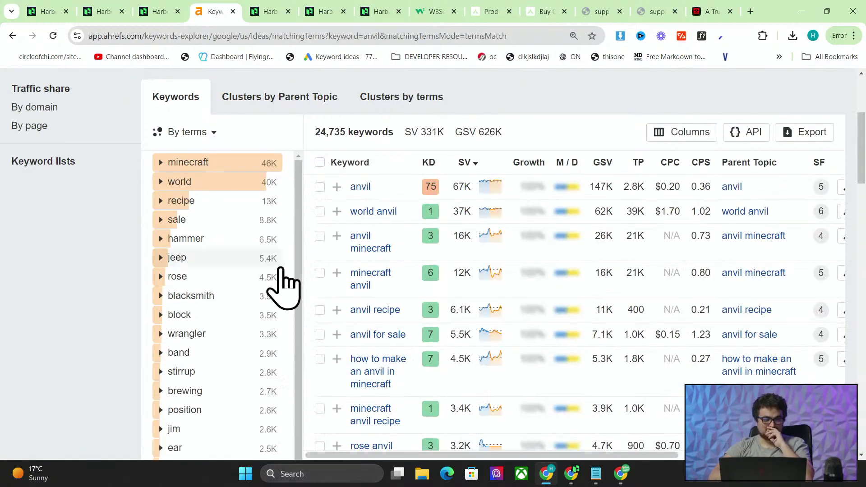
{"action": "scroll", "coordinate": [421, 258], "scroll_direction": "down", "scroll_amount": 1}
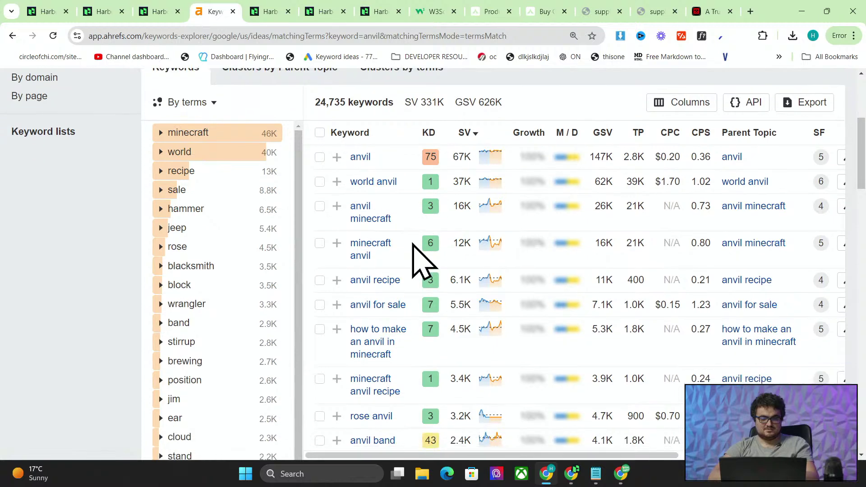
{"action": "scroll", "coordinate": [406, 259], "scroll_direction": "up", "scroll_amount": 5}
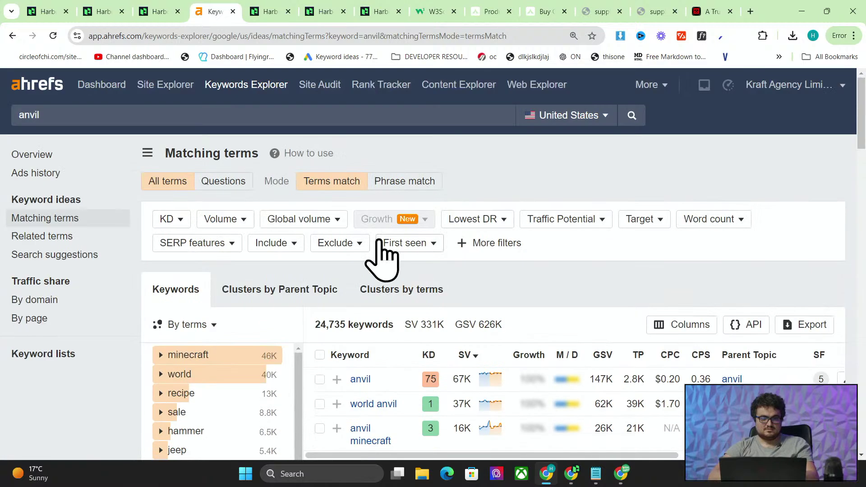
- Limit the "anvil" matching terms to questions and review the listed queries with their difficulty and volume
{"action": "left_click", "coordinate": [224, 183]}
{"action": "scroll", "coordinate": [445, 261], "scroll_direction": "down", "scroll_amount": 4}
{"action": "scroll", "coordinate": [440, 247], "scroll_direction": "down", "scroll_amount": 1}
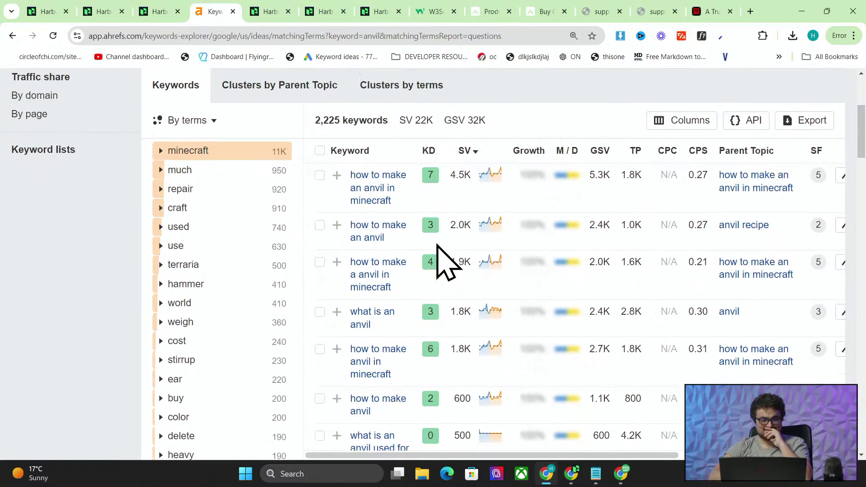
{"action": "scroll", "coordinate": [451, 257], "scroll_direction": "down", "scroll_amount": 1}
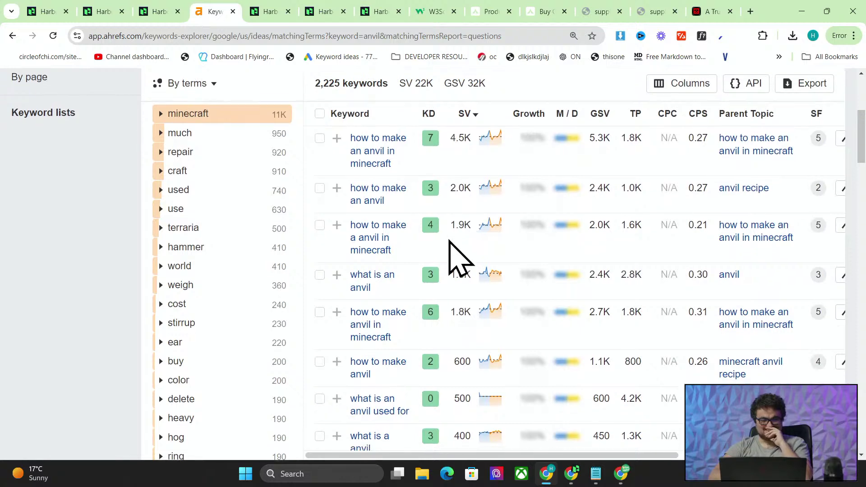
{"action": "scroll", "coordinate": [451, 258], "scroll_direction": "down", "scroll_amount": 2}
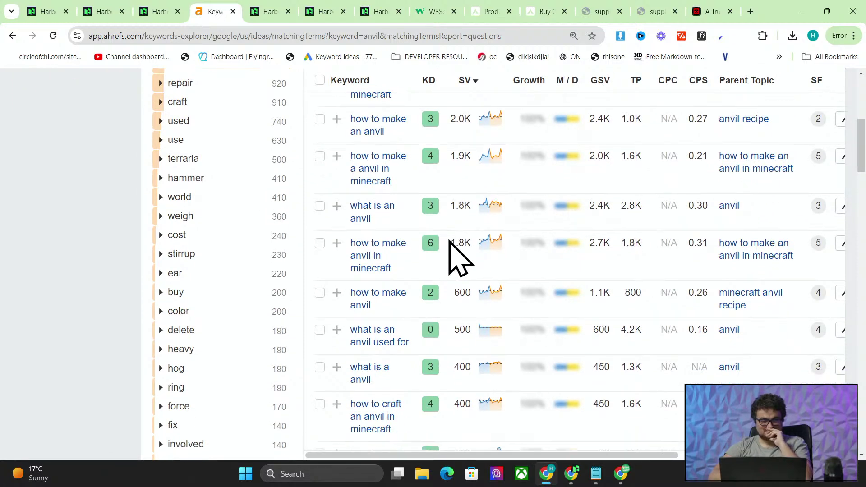
{"action": "scroll", "coordinate": [451, 252], "scroll_direction": "down", "scroll_amount": 3}
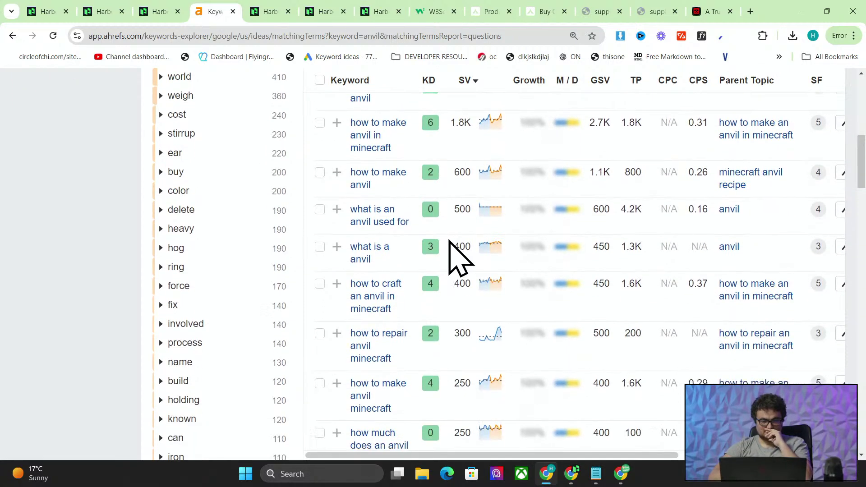
{"action": "scroll", "coordinate": [451, 258], "scroll_direction": "down", "scroll_amount": 4}
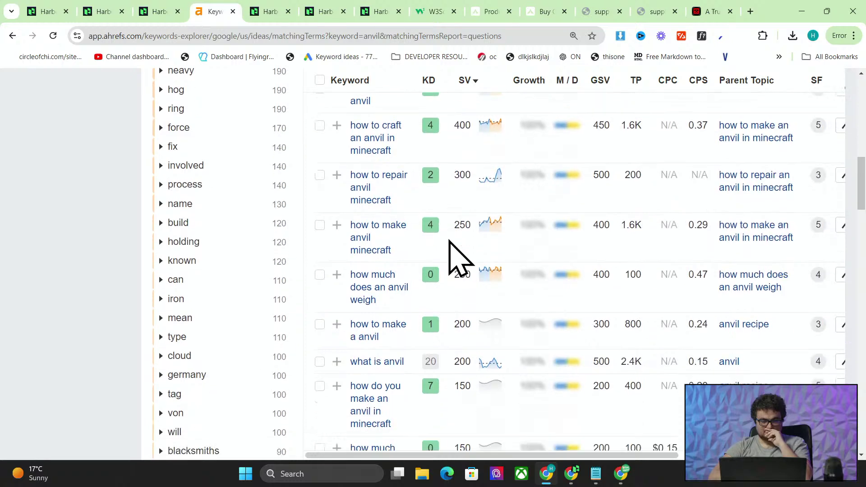
{"action": "scroll", "coordinate": [458, 257], "scroll_direction": "down", "scroll_amount": 1}
- Search the page of anvil questions for "materia" and for "best"
{"action": "key", "text": "ctrl+f"}
{"action": "type", "text": "materia"}
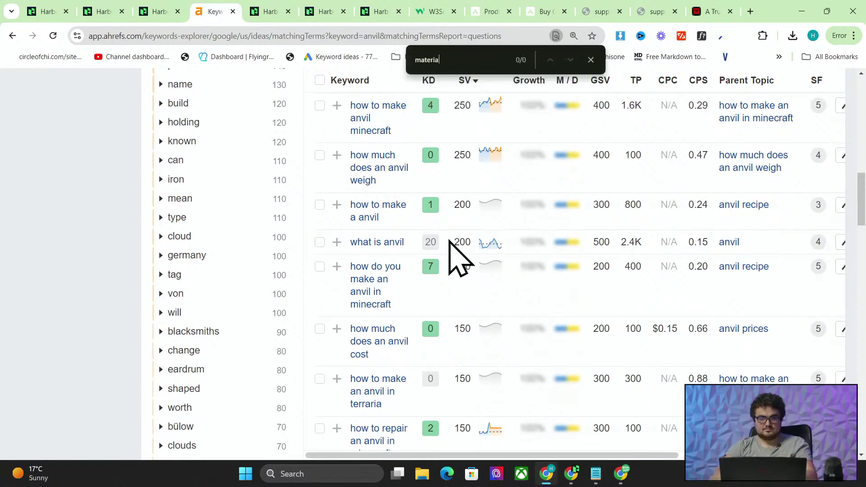
{"action": "key", "text": "ctrl+a"}
{"action": "key", "text": "BackSpace"}
{"action": "scroll", "coordinate": [450, 243], "scroll_direction": "down", "scroll_amount": 8}
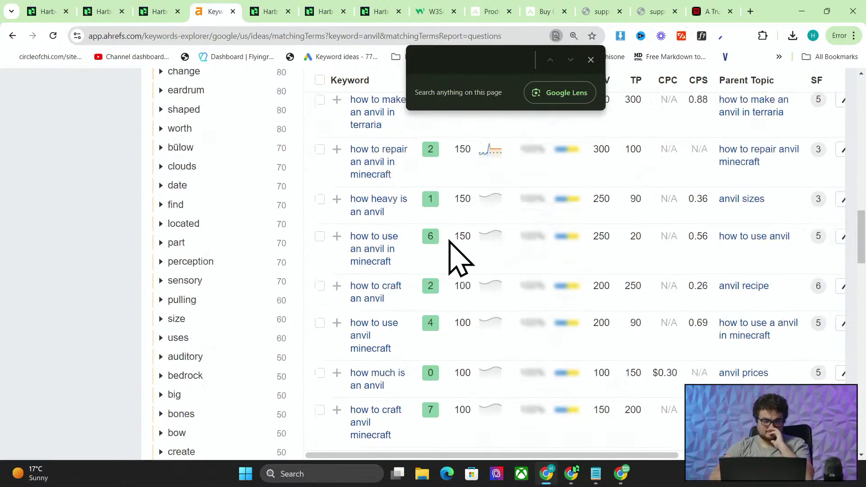
{"action": "type", "text": "best"}
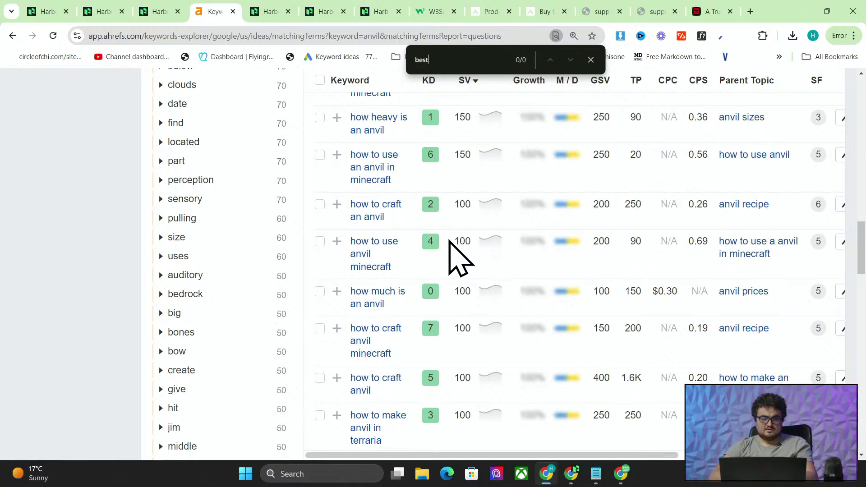
- Advance Harbor's Researcher to the keyword suggestion after the anvil one and return to the Ahrefs search
{"action": "left_click", "coordinate": [163, 12]}
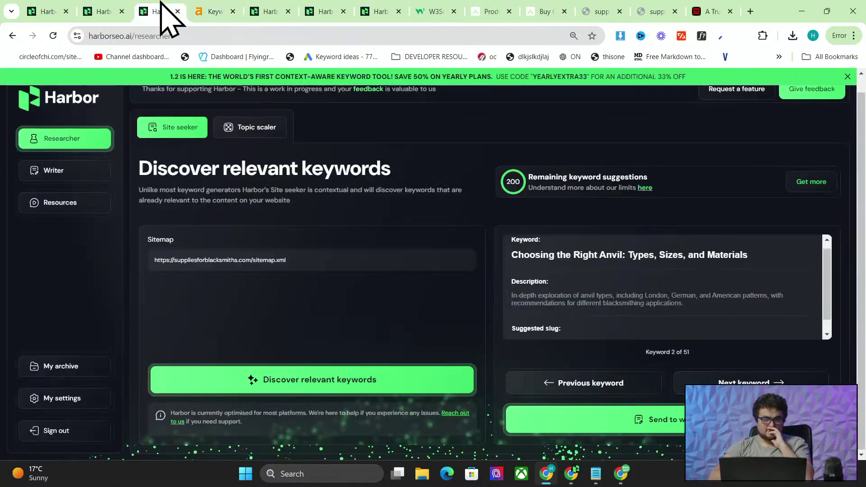
{"action": "left_click", "coordinate": [715, 383]}
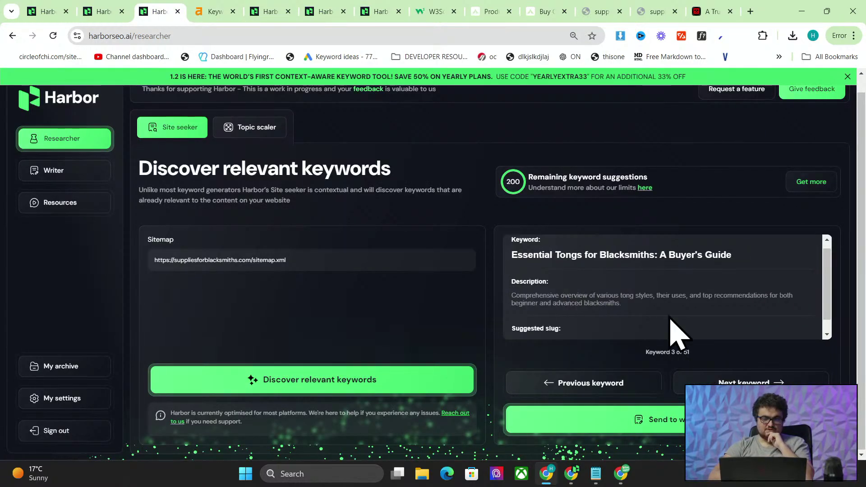
{"action": "left_click", "coordinate": [228, 11]}
{"action": "scroll", "coordinate": [274, 106], "scroll_direction": "up", "scroll_amount": 6}
{"action": "scroll", "coordinate": [277, 124], "scroll_direction": "up", "scroll_amount": 10}
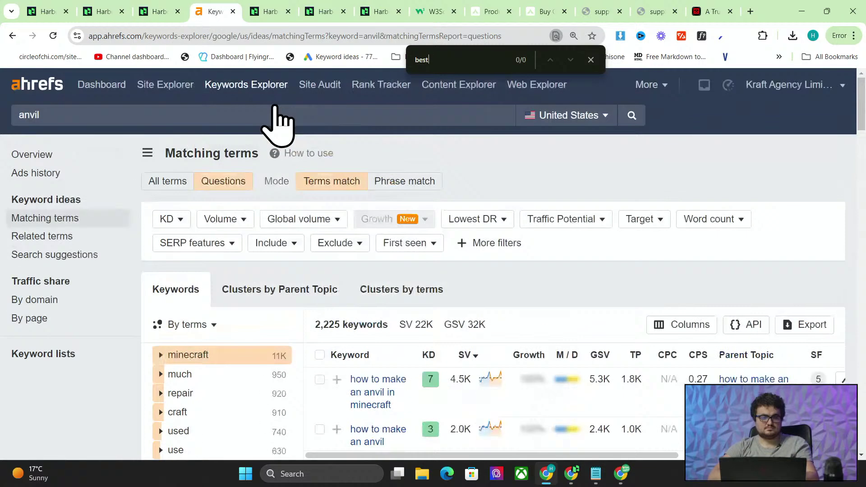
- Look up question keywords for "tongs" in the Ahrefs matching terms report
{"action": "left_click", "coordinate": [214, 119]}
{"action": "type", "text": "tongs"}
{"action": "key", "text": "Return"}
{"action": "scroll", "coordinate": [329, 252], "scroll_direction": "down", "scroll_amount": 1}
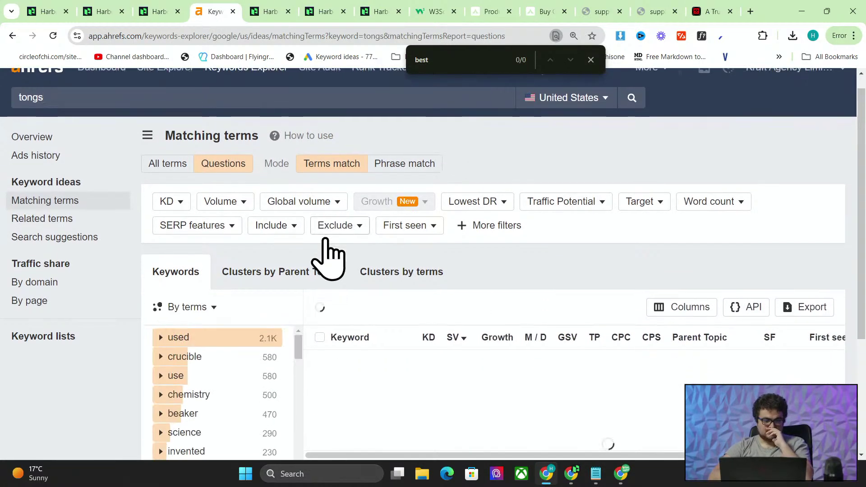
{"action": "scroll", "coordinate": [332, 255], "scroll_direction": "up", "scroll_amount": 1}
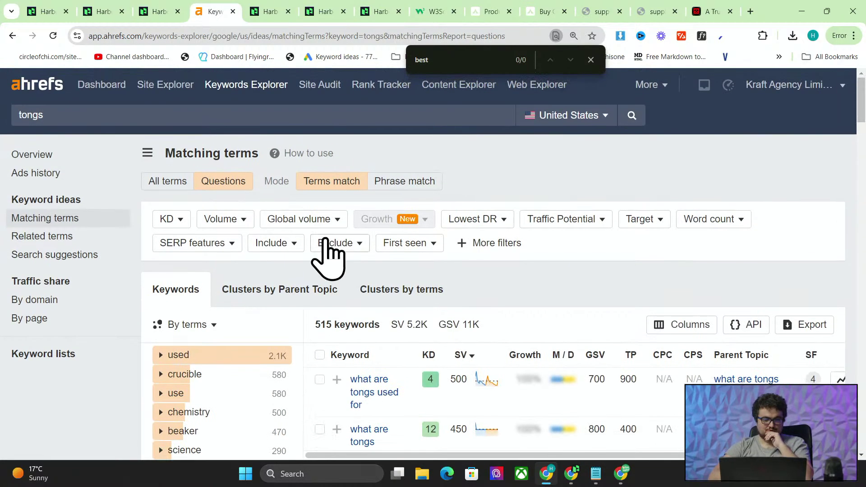
- Show all matching terms for "tongs" and examine the keyword list with its difficulty and volume
{"action": "left_click", "coordinate": [172, 183]}
{"action": "scroll", "coordinate": [248, 261], "scroll_direction": "down", "scroll_amount": 2}
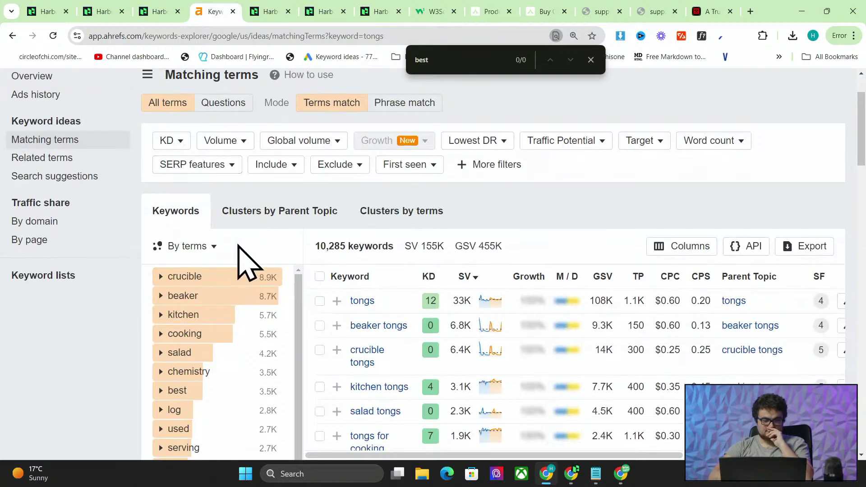
{"action": "scroll", "coordinate": [336, 264], "scroll_direction": "down", "scroll_amount": 1}
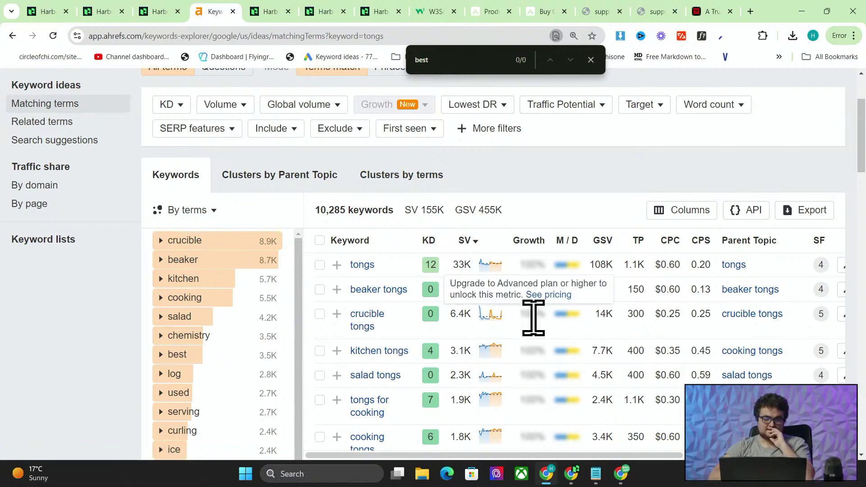
{"action": "left_click_drag", "start_coordinate": [449, 318], "coordinate": [498, 330]}
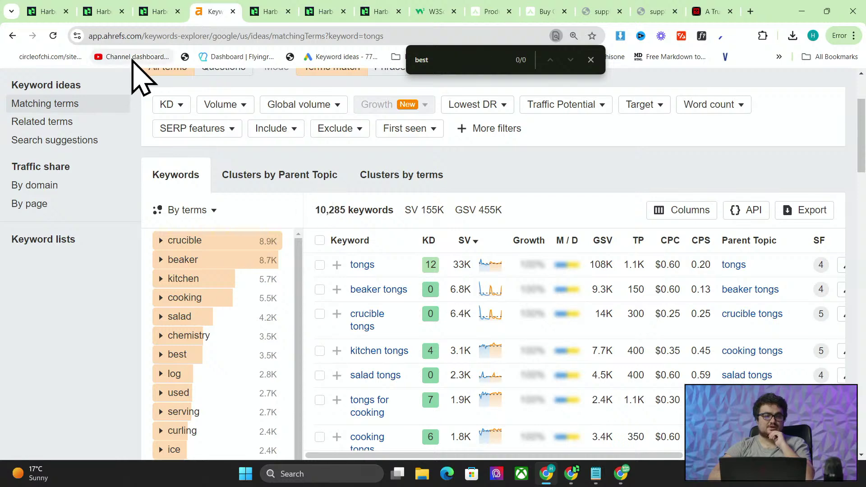
- Close the Ahrefs Keywords Explorer tab and advance Harbor's Researcher from the tongs suggestion to the next keyword
{"action": "left_click", "coordinate": [157, 12]}
{"action": "left_click", "coordinate": [233, 11]}
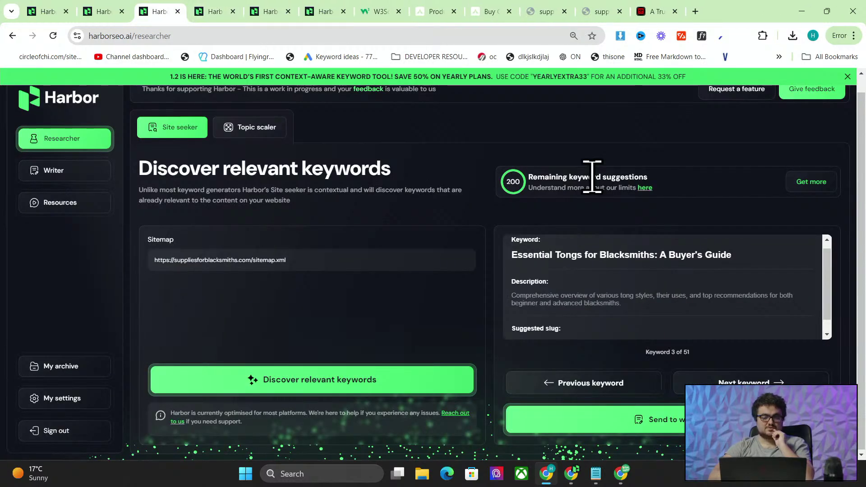
{"action": "left_click", "coordinate": [763, 383]}
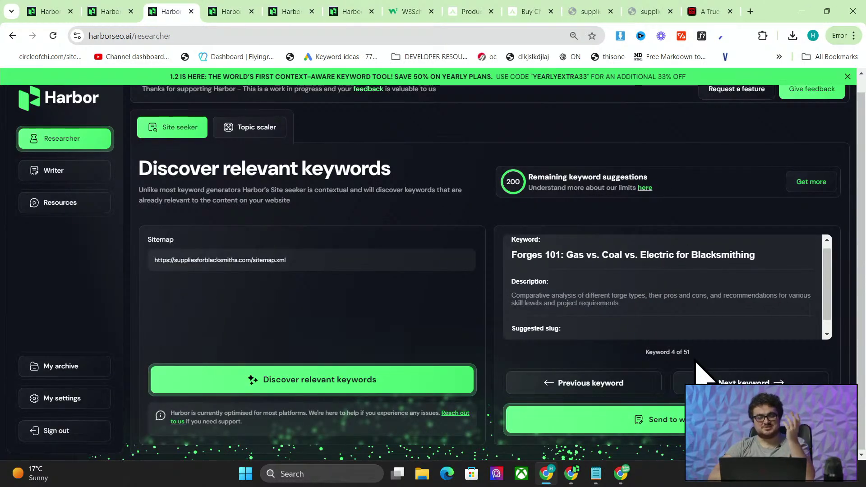
- Search Google for "ahrefs keyword generator", open the Free Keyword Generator Tool, and place its tab directly after Harbor's Researcher
{"action": "left_click", "coordinate": [751, 11]}
{"action": "type", "text": "goo"}
{"action": "key", "text": "Return"}
{"action": "type", "text": "ahrefs keyword generator"}
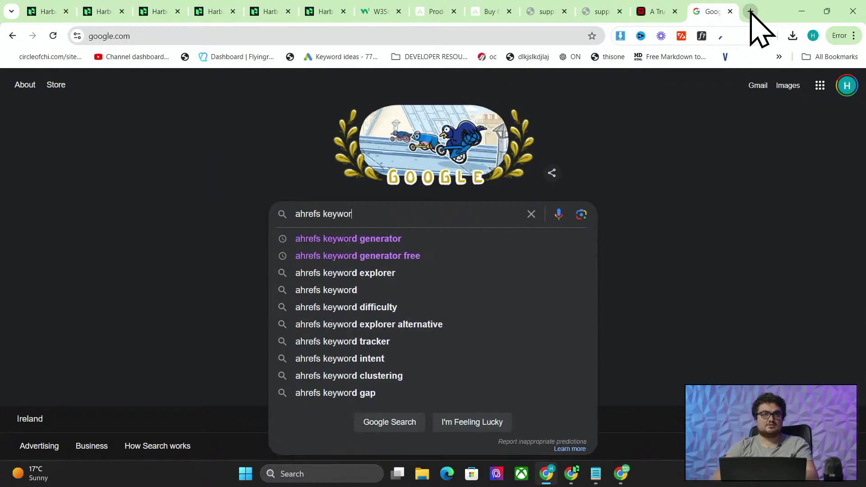
{"action": "key", "text": "Return"}
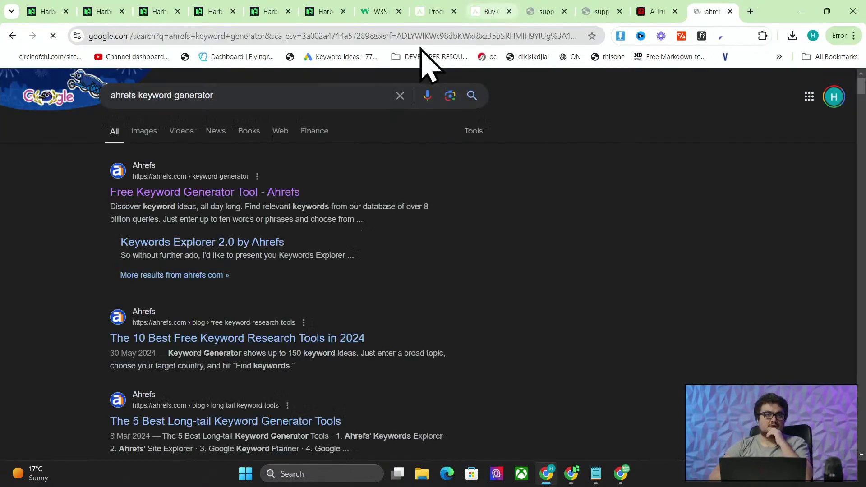
{"action": "left_click", "coordinate": [229, 193]}
{"action": "left_click_drag", "start_coordinate": [711, 11], "coordinate": [233, 9]}
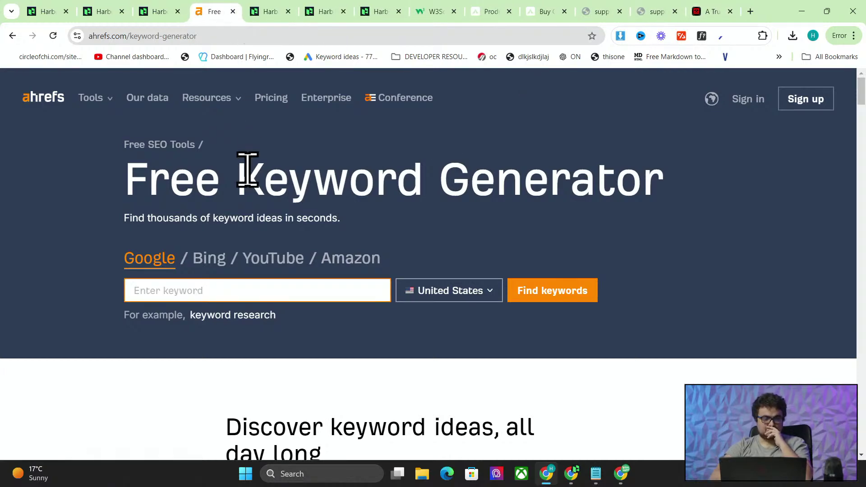
- Generate United States Google keyword ideas for "forges" in the Ahrefs Free Keyword Generator, taking the topic from Harbor's "Forges 101" suggestion
{"action": "left_click", "coordinate": [158, 11]}
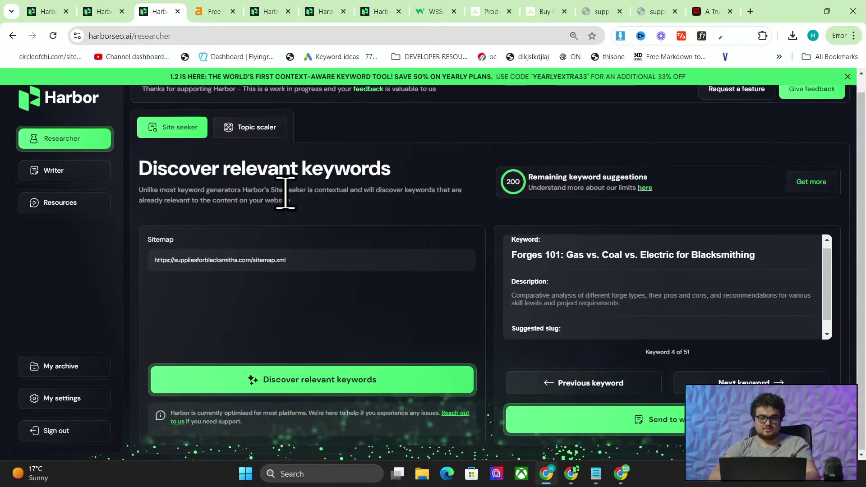
{"action": "scroll", "coordinate": [286, 193], "scroll_direction": "down", "scroll_amount": 1}
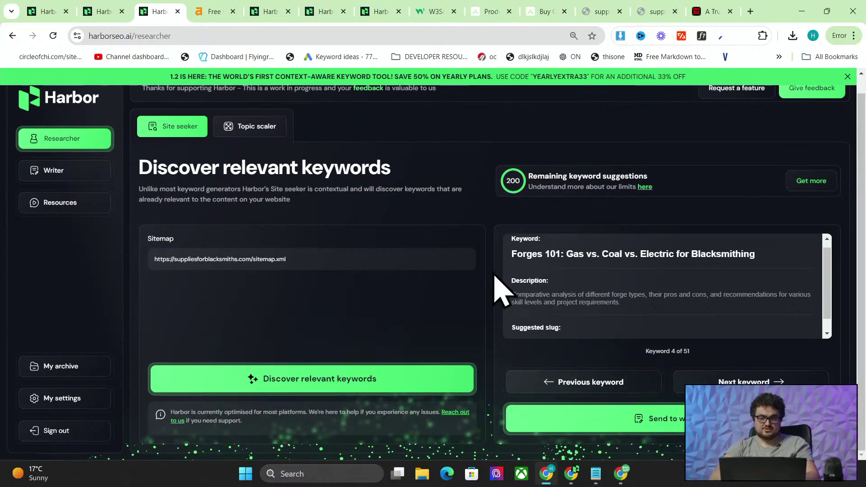
{"action": "left_click", "coordinate": [216, 3]}
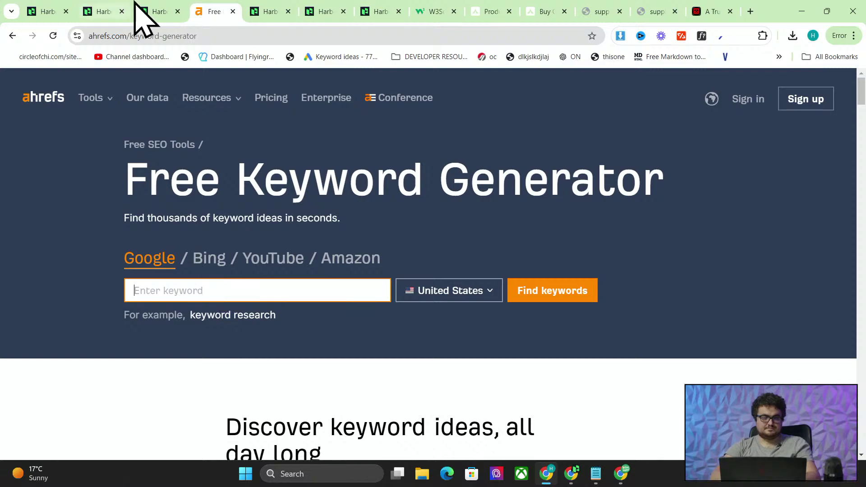
{"action": "left_click", "coordinate": [158, 11]}
{"action": "left_click", "coordinate": [222, 5]}
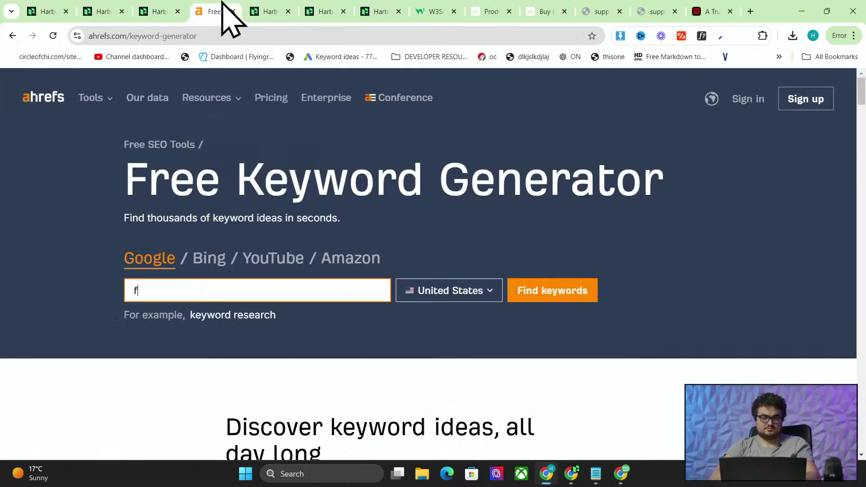
{"action": "left_click", "coordinate": [160, 6]}
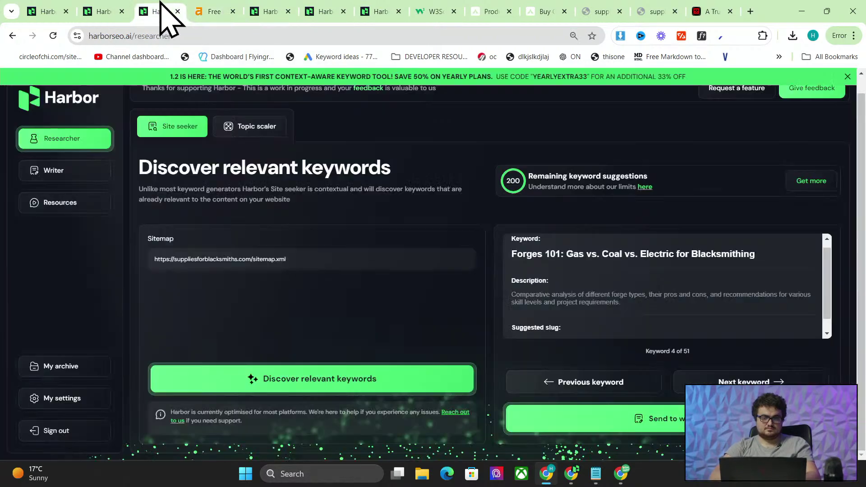
{"action": "left_click", "coordinate": [222, 7]}
{"action": "key", "text": "Return"}
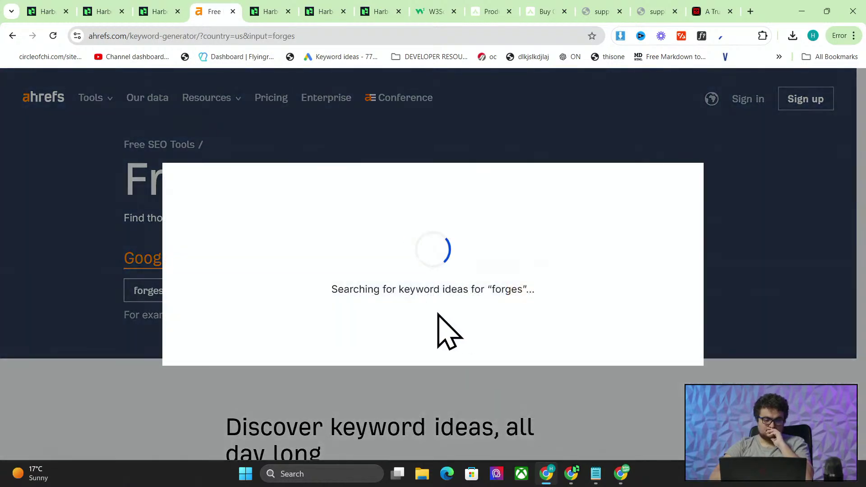
- Examine the phrase-match keyword ideas for "forges" with their difficulty and volume, and close the Ahrefs generator tab
{"action": "scroll", "coordinate": [444, 330], "scroll_direction": "down", "scroll_amount": 2}
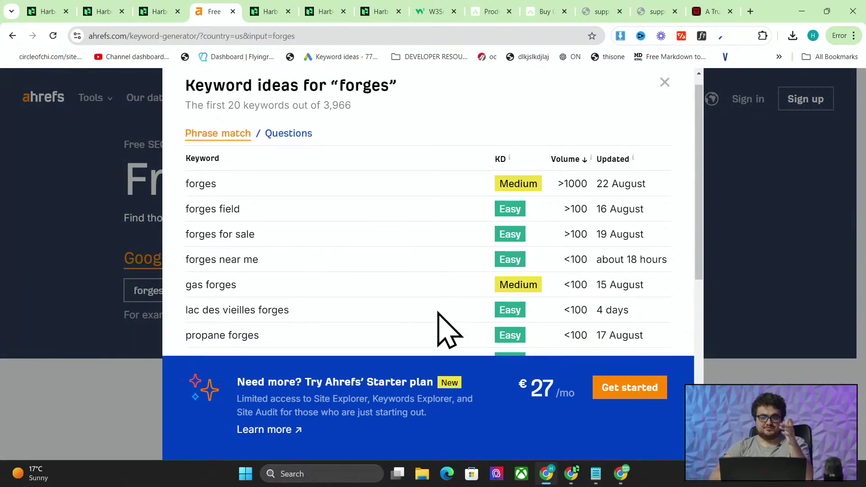
{"action": "scroll", "coordinate": [444, 329], "scroll_direction": "down", "scroll_amount": 2}
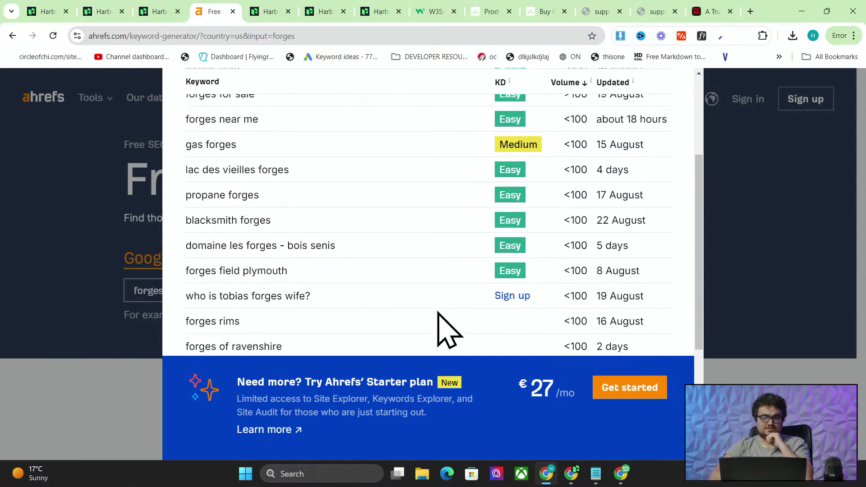
{"action": "scroll", "coordinate": [444, 330], "scroll_direction": "down", "scroll_amount": 1}
{"action": "scroll", "coordinate": [447, 329], "scroll_direction": "down", "scroll_amount": 2}
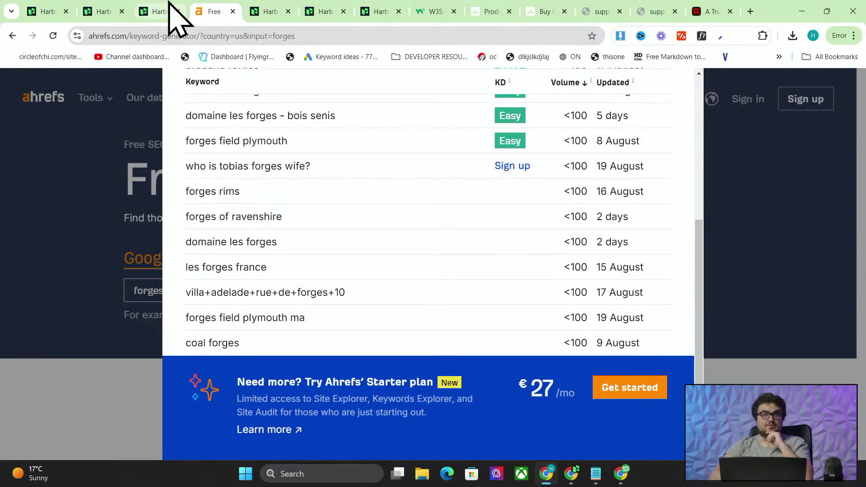
{"action": "scroll", "coordinate": [422, 242], "scroll_direction": "down", "scroll_amount": 2}
{"action": "scroll", "coordinate": [433, 257], "scroll_direction": "up", "scroll_amount": 10}
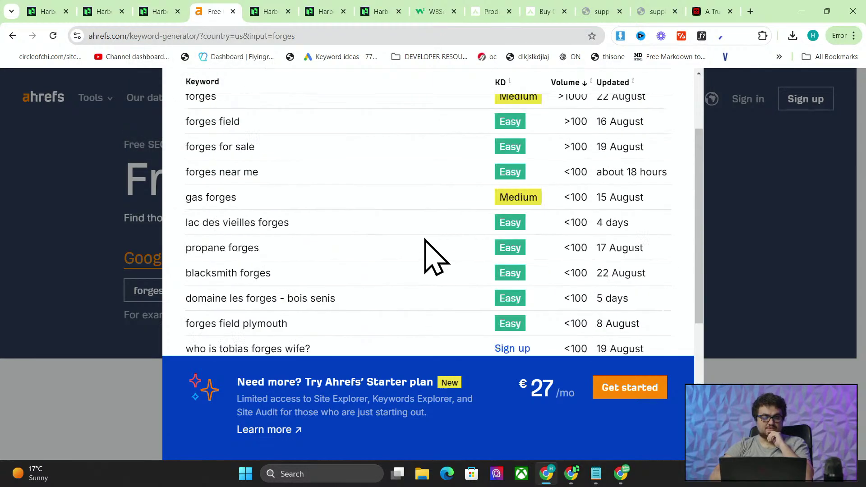
{"action": "left_click", "coordinate": [232, 11]}
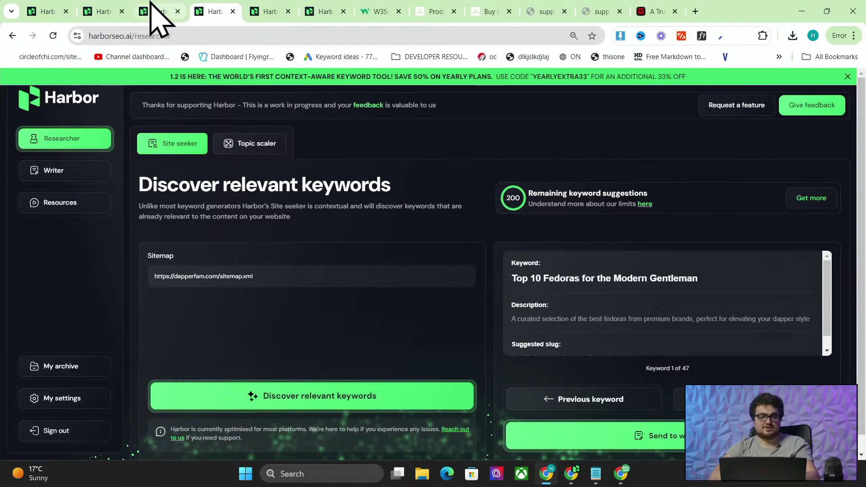
- Return to Harbor's Researcher for suppliesforblacksmiths.com and step through its suggestions to the hydraulic presses vs. power hammers keyword
{"action": "left_click", "coordinate": [187, 13]}
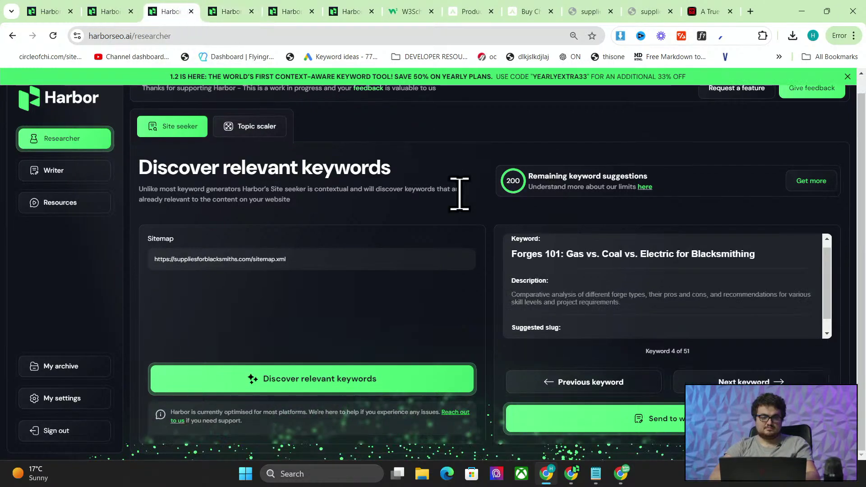
{"action": "left_click", "coordinate": [700, 378]}
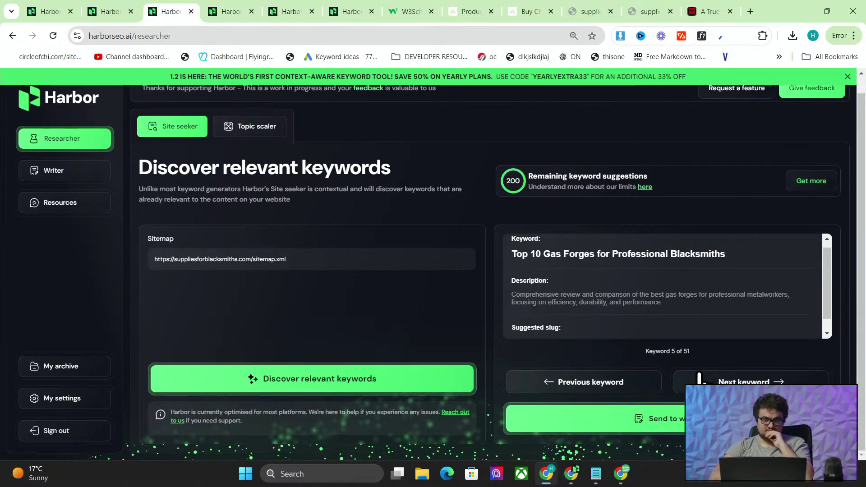
{"action": "left_click", "coordinate": [700, 378]}
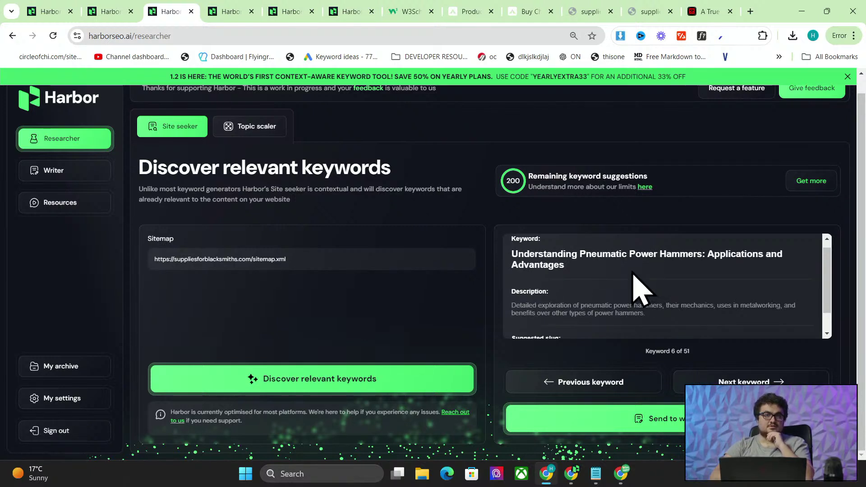
{"action": "left_click", "coordinate": [701, 382]}
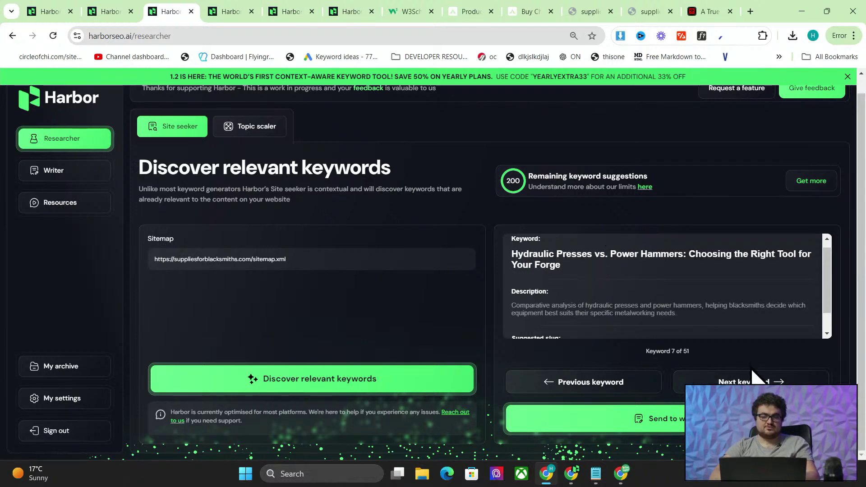
- Open excalidraw.com in a new browser tab and find an empty canvas area below the existing notes
{"action": "left_click", "coordinate": [751, 11]}
{"action": "type", "text": "excalidraw.com"}
{"action": "key", "text": "Return"}
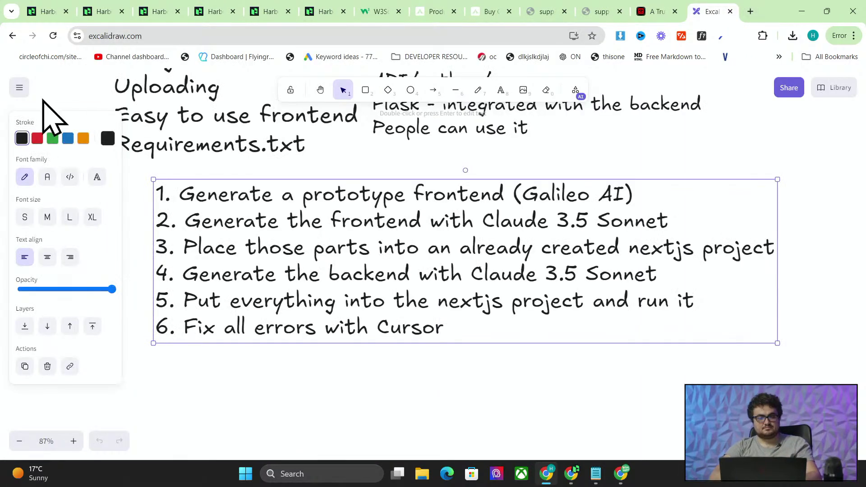
{"action": "left_click", "coordinate": [19, 88]}
{"action": "left_click", "coordinate": [321, 366]}
{"action": "scroll", "coordinate": [321, 367], "scroll_direction": "down", "scroll_amount": 1}
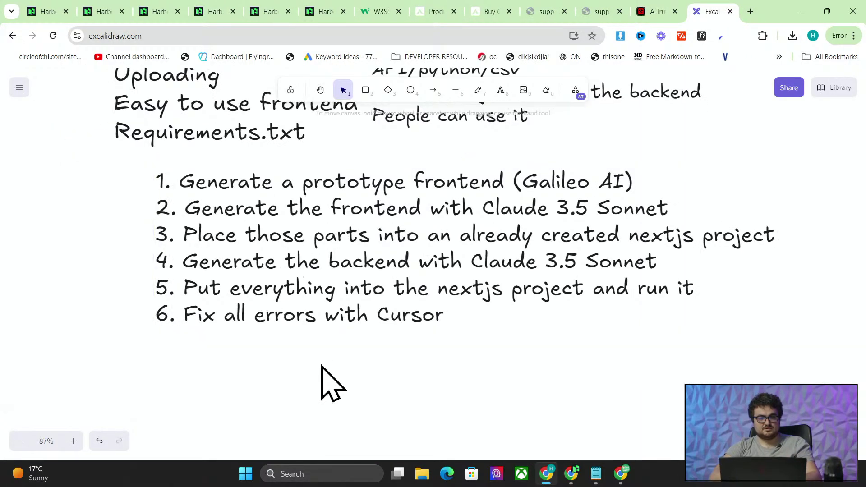
{"action": "scroll", "coordinate": [321, 384], "scroll_direction": "down", "scroll_amount": 10}
- Add the extra-large heading "What's the actual point of a blog?" on the empty canvas and center it
{"action": "left_click", "coordinate": [499, 90]}
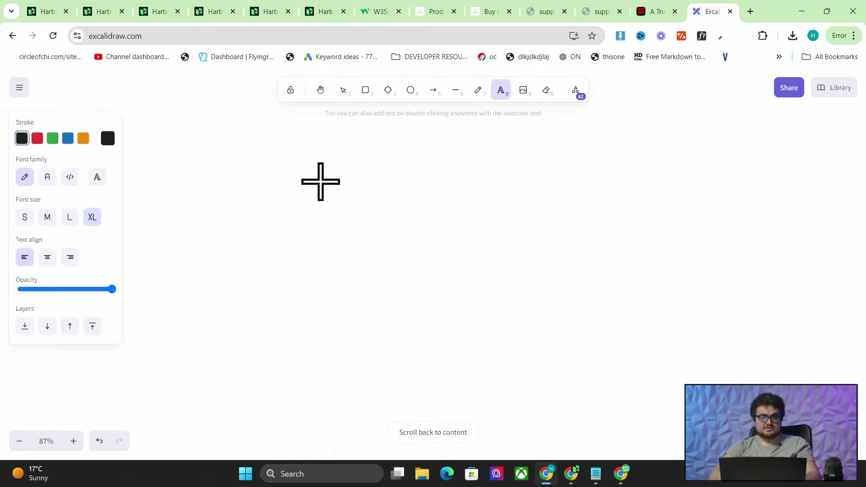
{"action": "left_click", "coordinate": [239, 153]}
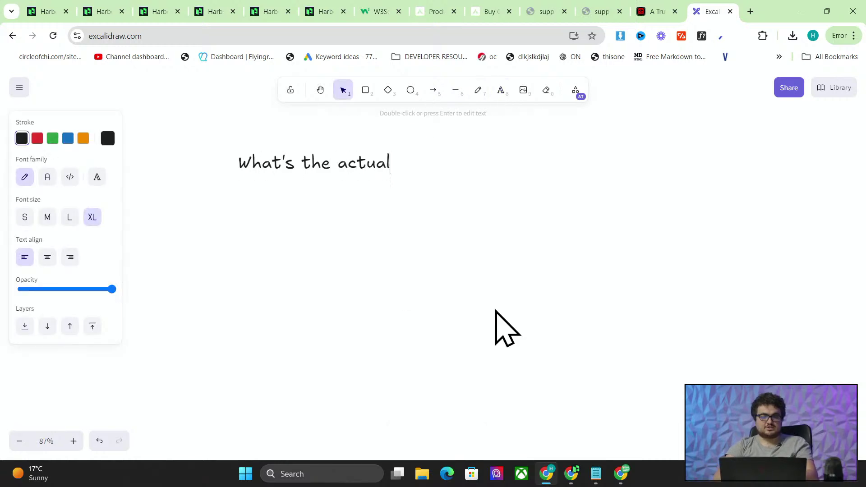
{"action": "type", "text": "What's the actual point of a blog?"}
{"action": "key", "text": "ctrl+a"}
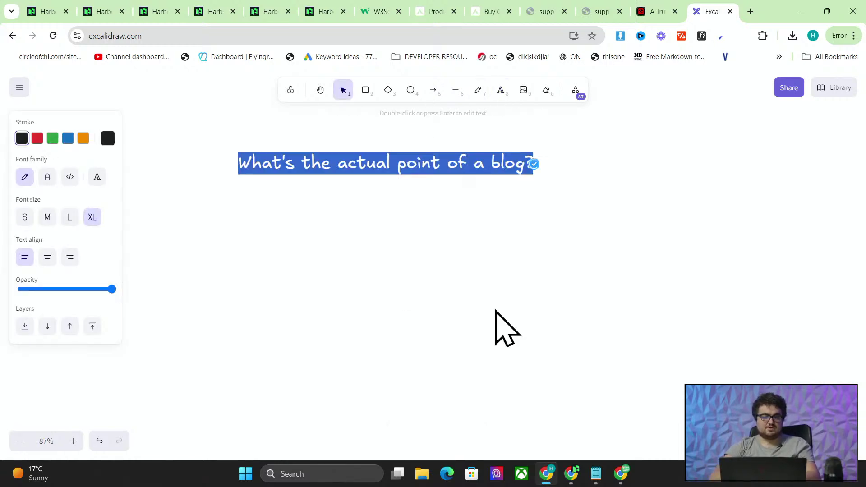
{"action": "left_click", "coordinate": [69, 218]}
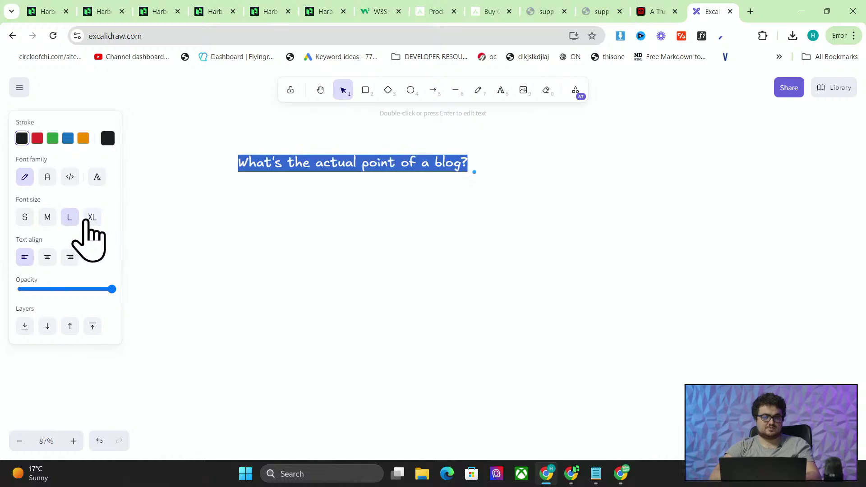
{"action": "left_click", "coordinate": [92, 218]}
{"action": "left_click", "coordinate": [416, 226]}
{"action": "left_click_drag", "start_coordinate": [305, 166], "coordinate": [375, 164]}
- Below the heading, add the lines "It's not necessarily to grow the blog itself (although that's nice)" and "It's actually to grow the pages around it"
{"action": "left_click", "coordinate": [501, 91]}
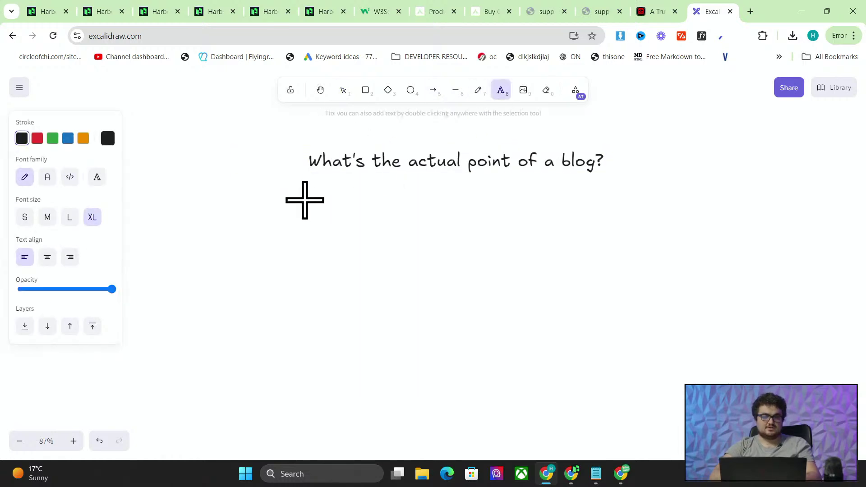
{"action": "left_click", "coordinate": [259, 211]}
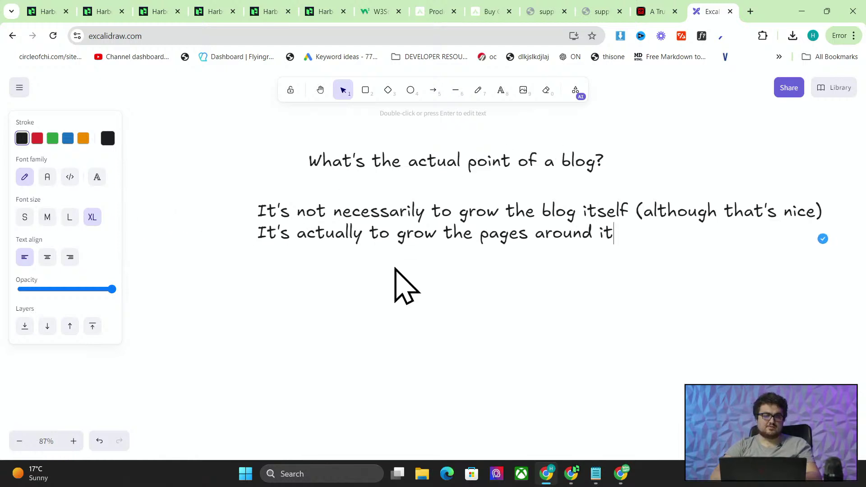
{"action": "left_click", "coordinate": [395, 271]}
- Move the two-line answer up beneath the heading and enlarge it so that it spans wider than the heading
{"action": "left_click_drag", "start_coordinate": [411, 238], "coordinate": [393, 193]}
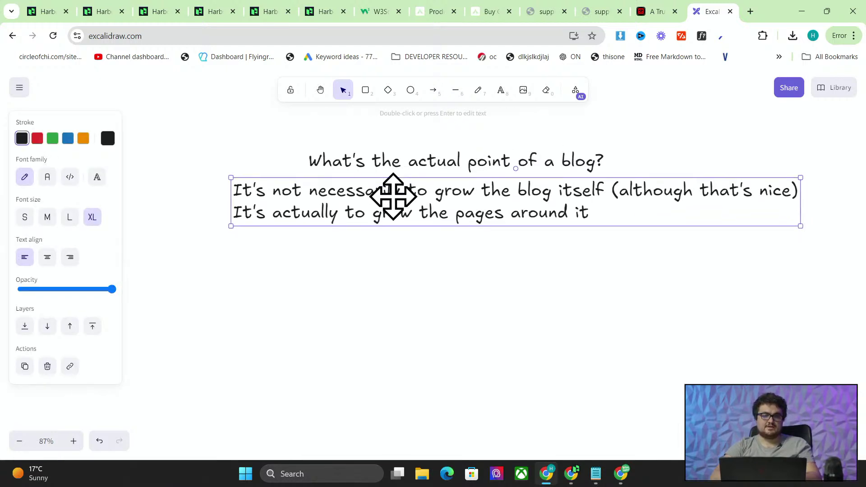
{"action": "left_click_drag", "start_coordinate": [232, 227], "coordinate": [265, 232]}
{"action": "left_click", "coordinate": [360, 304]}
{"action": "left_click_drag", "start_coordinate": [466, 216], "coordinate": [490, 215]}
{"action": "scroll", "coordinate": [491, 215], "scroll_direction": "down", "scroll_amount": 1}
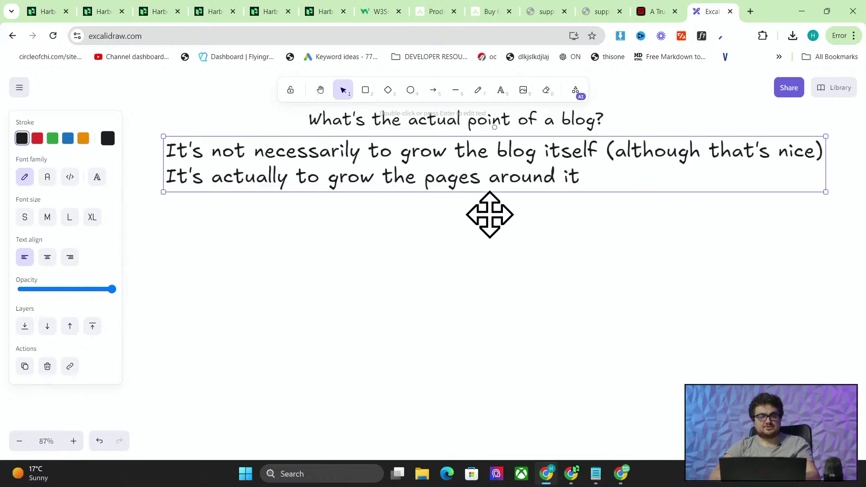
- Draw a tall rounded rectangle below the answer containing "Made content full of internal links to other pages" and "Build topical authority in your niche"
{"action": "left_click", "coordinate": [367, 90]}
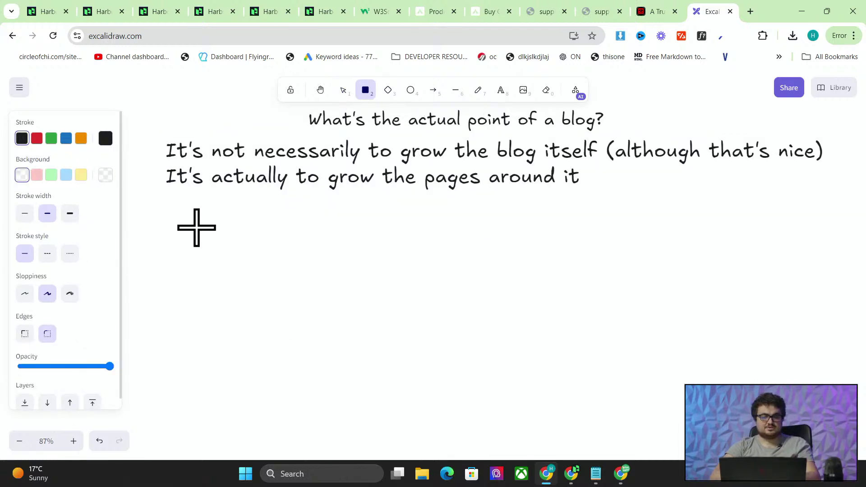
{"action": "left_click_drag", "start_coordinate": [197, 228], "coordinate": [350, 421]}
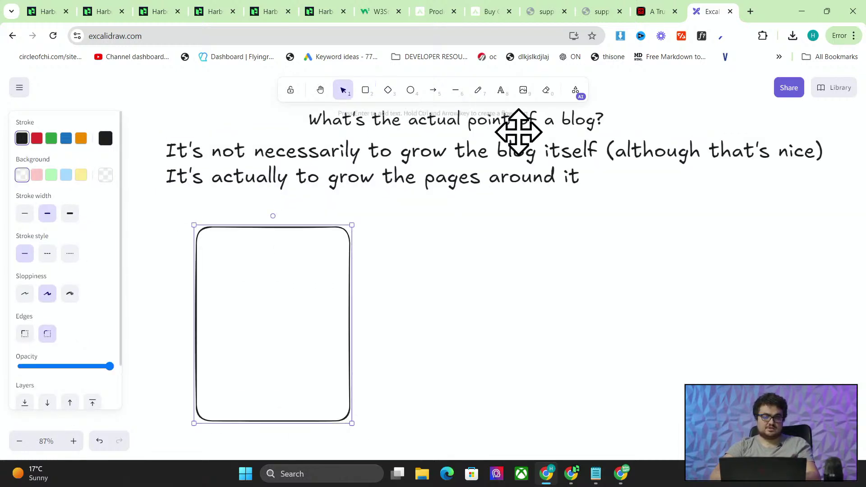
{"action": "left_click", "coordinate": [501, 90]}
{"action": "left_click", "coordinate": [213, 261]}
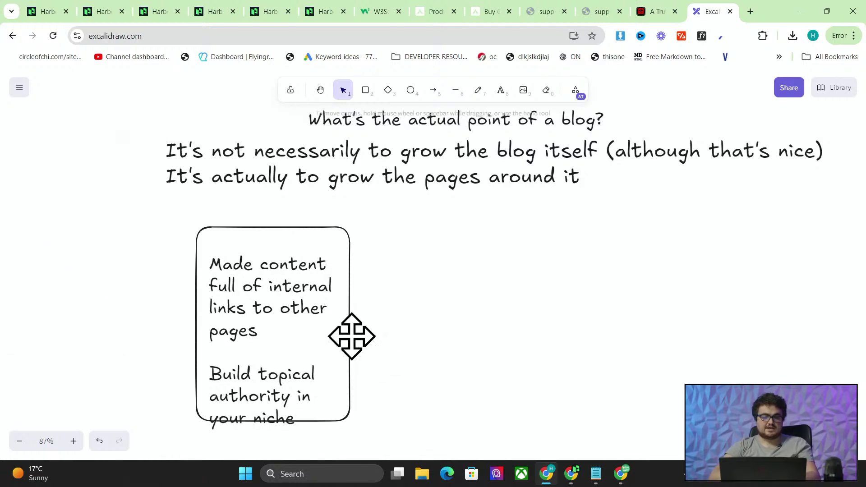
- Shift the rectangle down to enclose its text and separate the two statements with a horizontal line
{"action": "left_click", "coordinate": [349, 356]}
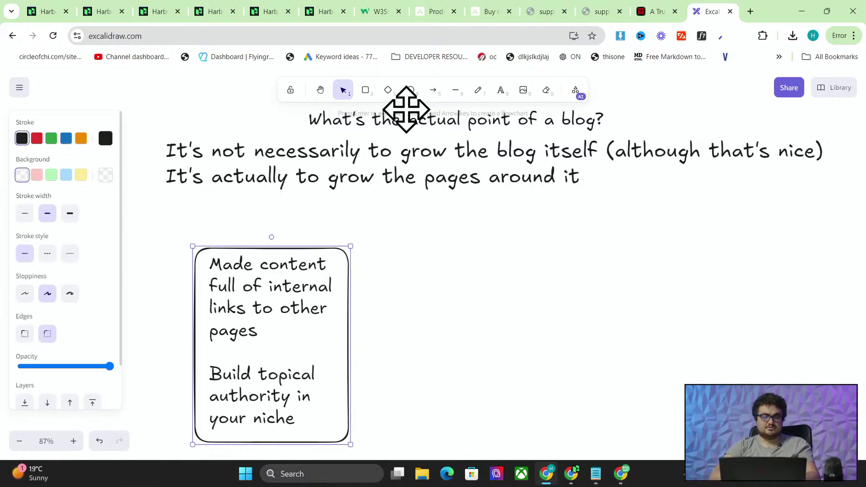
{"action": "left_click", "coordinate": [456, 90]}
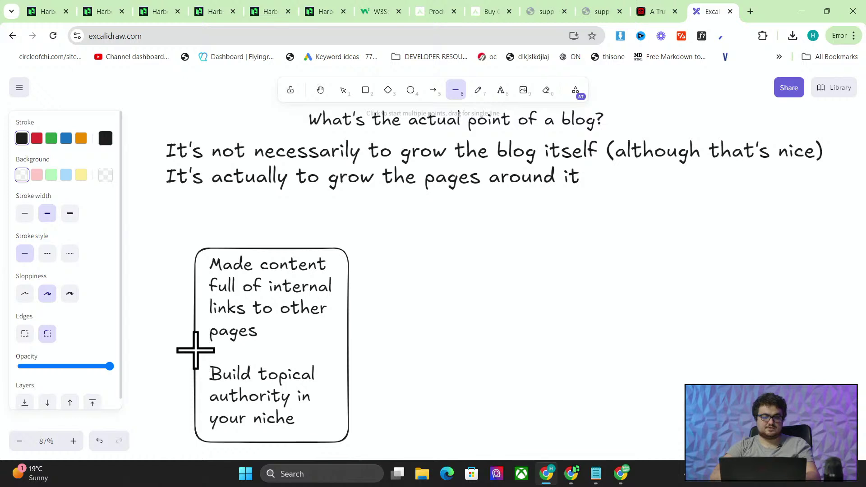
{"action": "left_click_drag", "start_coordinate": [192, 348], "coordinate": [349, 348]}
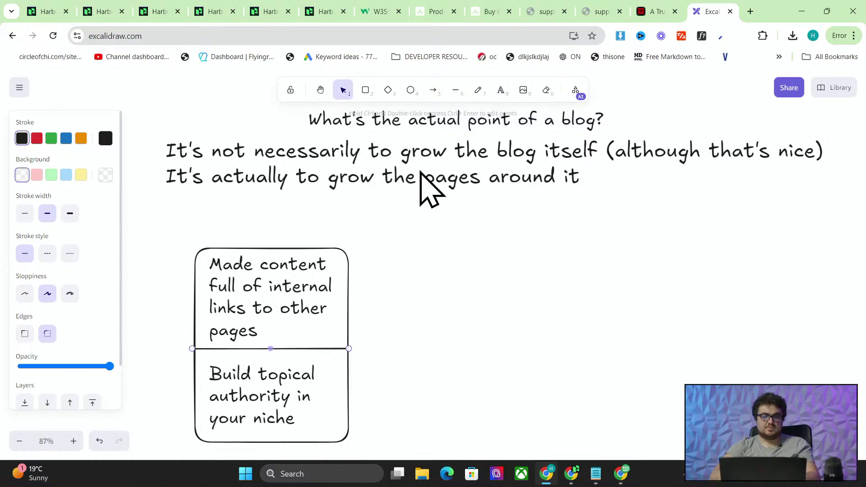
- Draw three arrows pointing right from the rectangle's right edge, two from the internal links section and one from the topical authority section
{"action": "left_click", "coordinate": [434, 90]}
{"action": "left_click_drag", "start_coordinate": [351, 269], "coordinate": [554, 242]}
{"action": "left_click", "coordinate": [433, 90]}
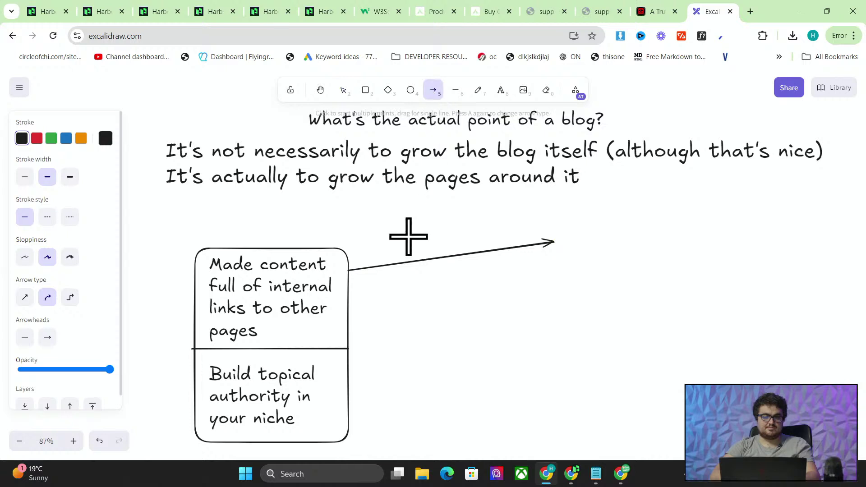
{"action": "left_click_drag", "start_coordinate": [349, 324], "coordinate": [548, 319]}
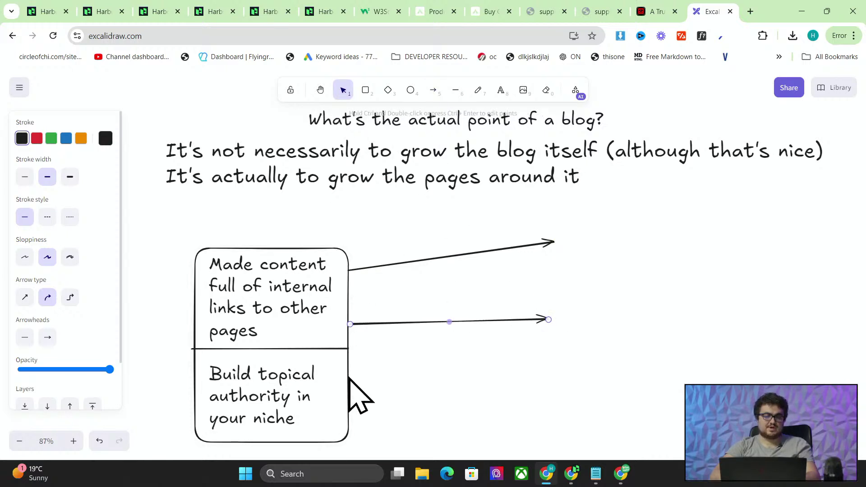
{"action": "left_click", "coordinate": [433, 90]}
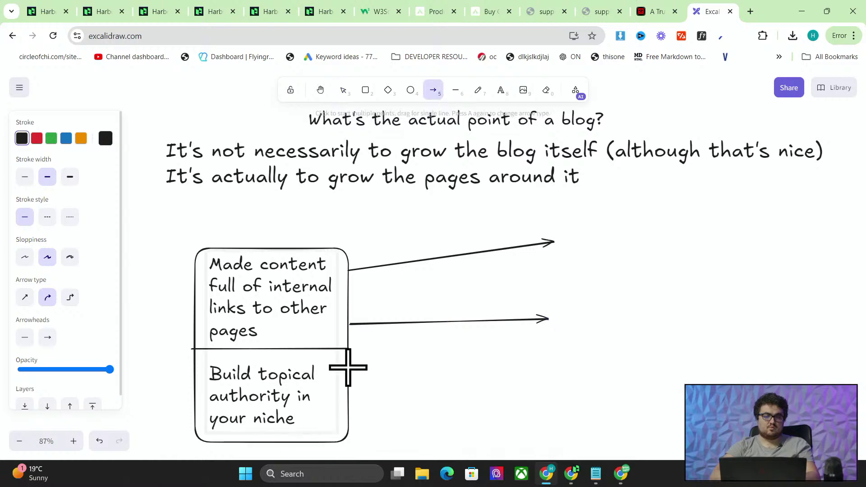
{"action": "left_click_drag", "start_coordinate": [348, 375], "coordinate": [541, 385]}
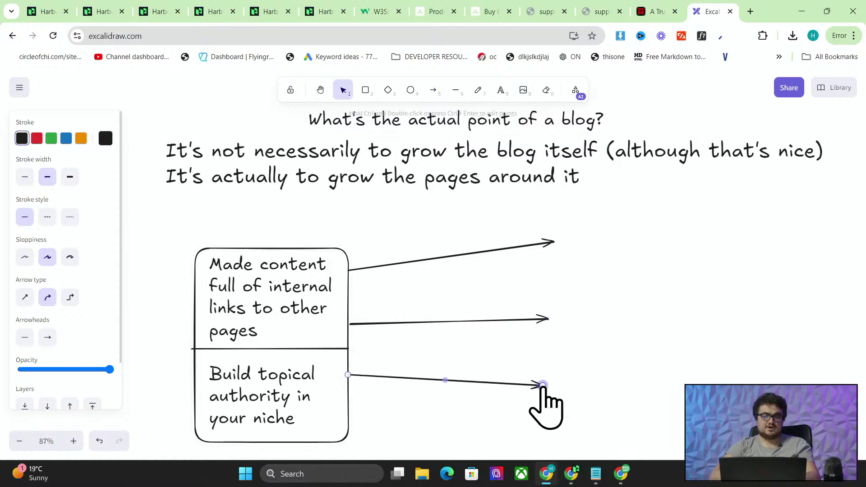
- Start adding a text label beside the uppermost arrow's head
{"action": "scroll", "coordinate": [611, 364], "scroll_direction": "down", "scroll_amount": 2}
{"action": "scroll", "coordinate": [611, 364], "scroll_direction": "right", "scroll_amount": 2}
{"action": "left_click", "coordinate": [501, 90]}
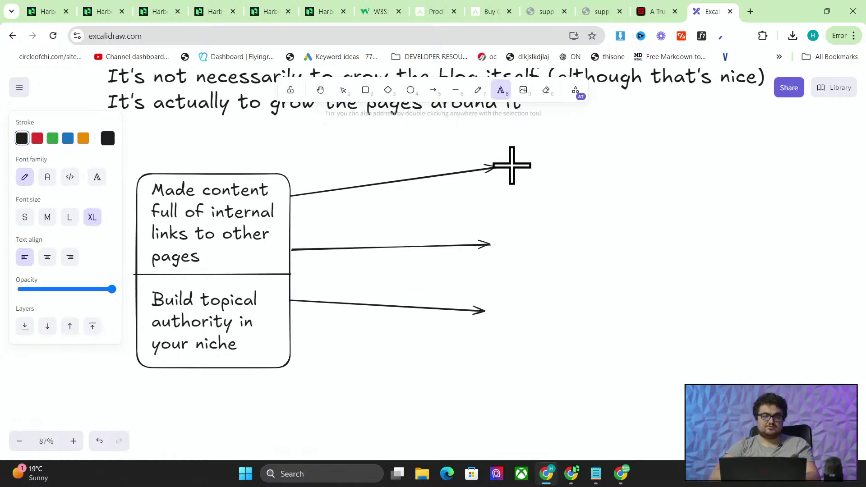
- Add a text list beside the arrows reading Measuring Authority, Backlinks, Trusting experts, External pages, Internal pages, and enlarge it next to the arrowheads
{"action": "left_click", "coordinate": [537, 166]}
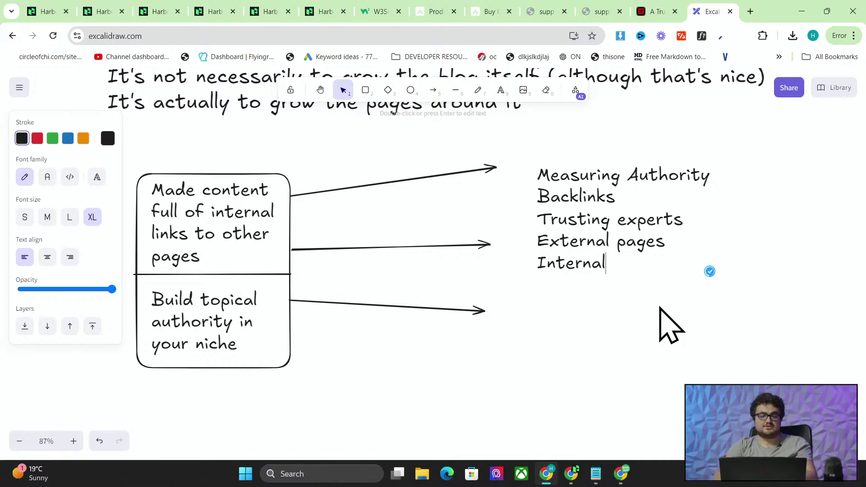
{"action": "left_click", "coordinate": [584, 288]}
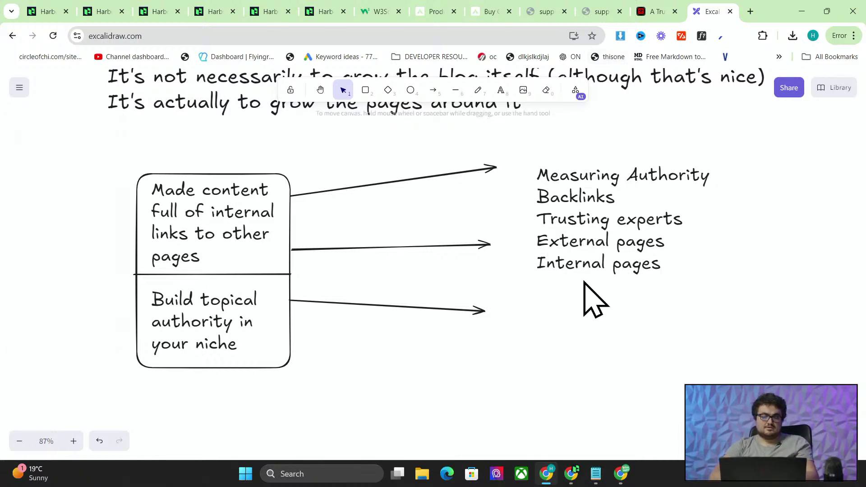
{"action": "left_click_drag", "start_coordinate": [594, 211], "coordinate": [563, 253]}
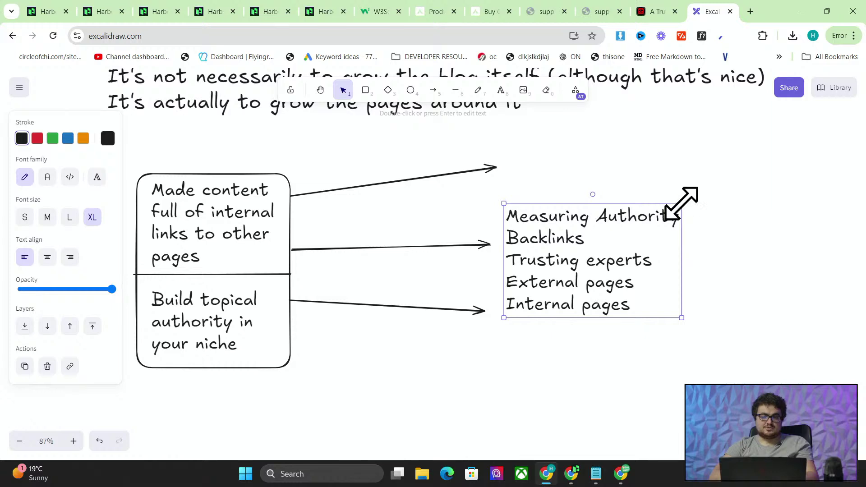
{"action": "mouse_move", "coordinate": [681, 203]}
{"action": "left_mouse_down"}
{"action": "mouse_move", "coordinate": [745, 155]}
{"action": "mouse_move", "coordinate": [752, 158]}
{"action": "mouse_move", "coordinate": [670, 212]}
{"action": "left_mouse_up"}
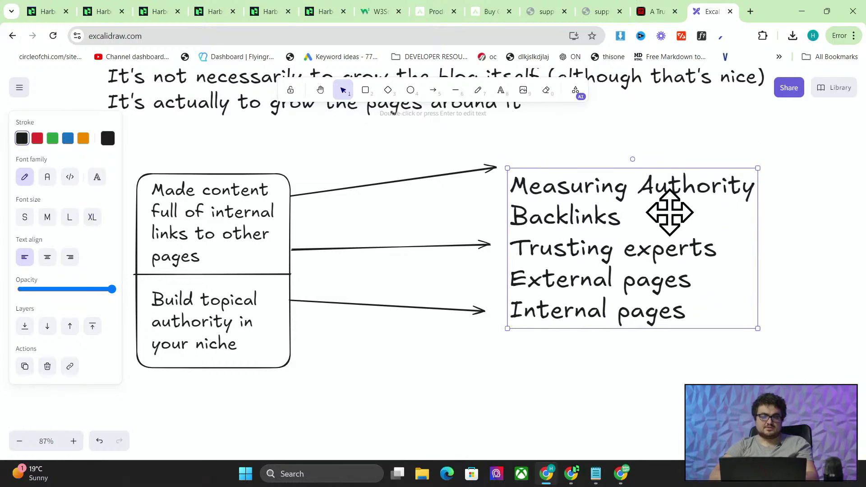
{"action": "key", "text": "alt+Tab"}
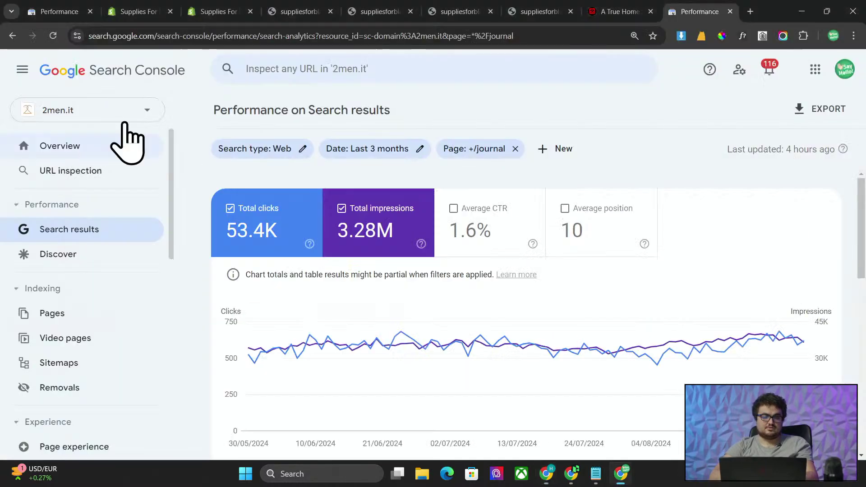
{"action": "left_click", "coordinate": [113, 113]}
{"action": "type", "text": "suppl"}
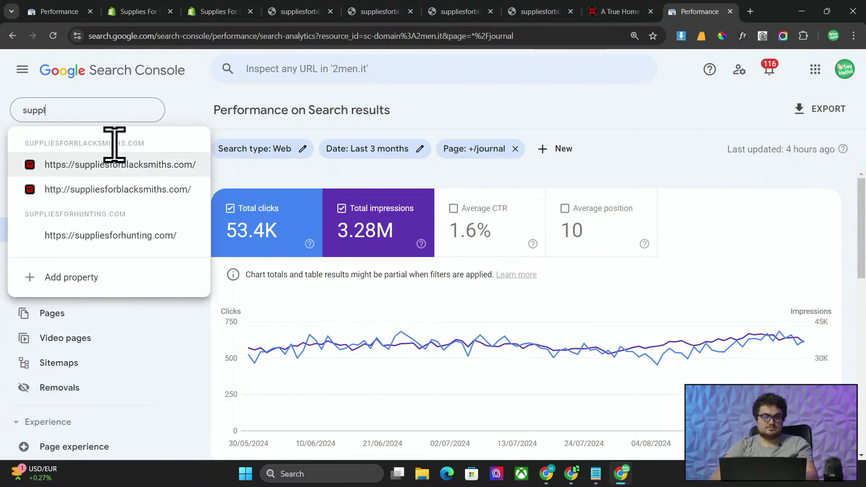
{"action": "left_click", "coordinate": [118, 235]}
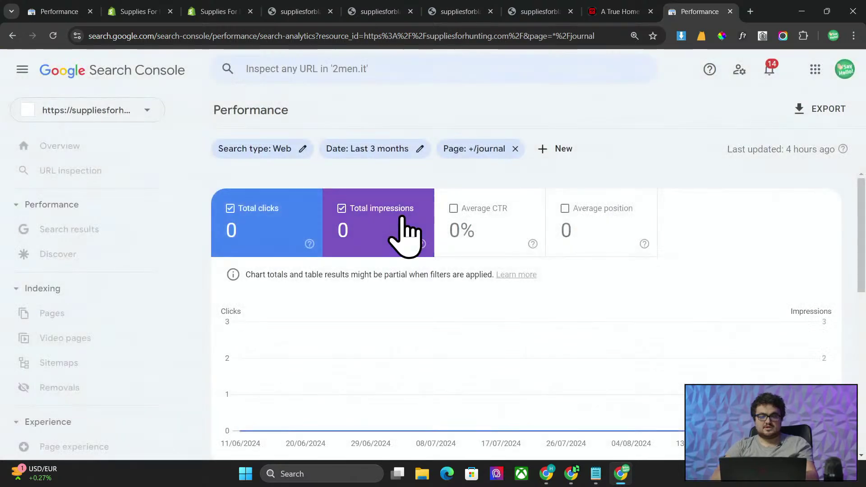
{"action": "left_click", "coordinate": [113, 177]}
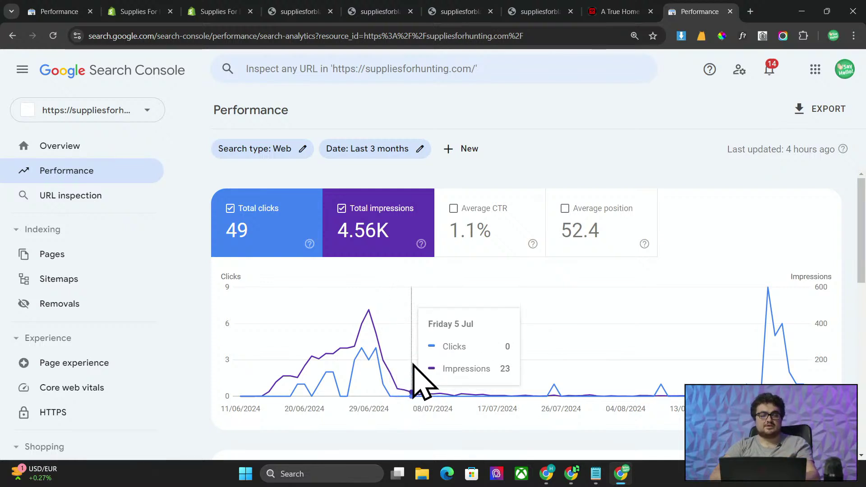
- Examine the page indexing report with only the indexed pages charted, and return to the performance report
{"action": "key", "text": "alt+Tab"}
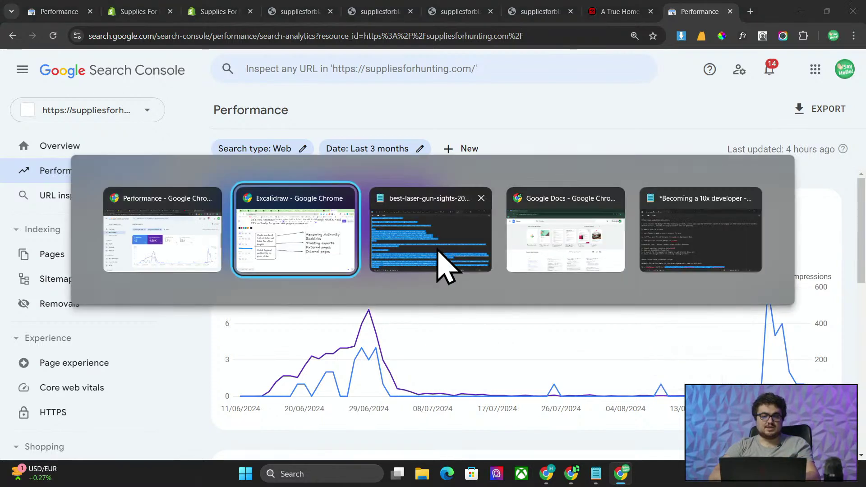
{"action": "key", "text": "Escape"}
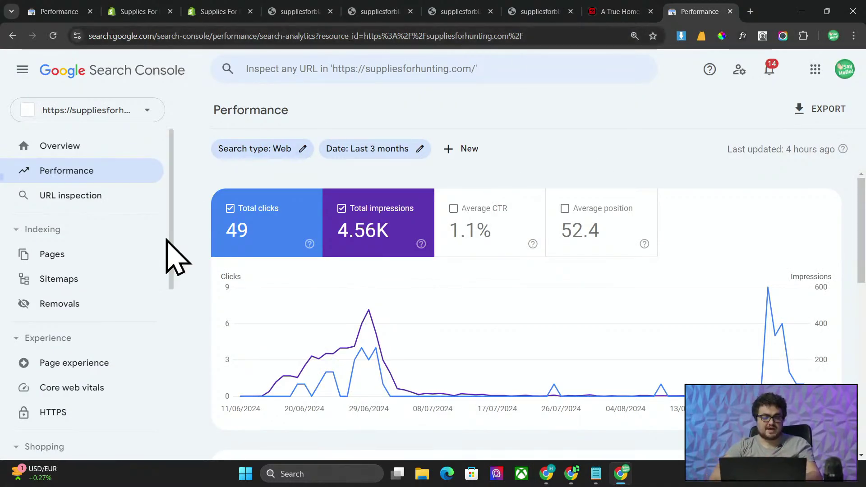
{"action": "left_click", "coordinate": [77, 260]}
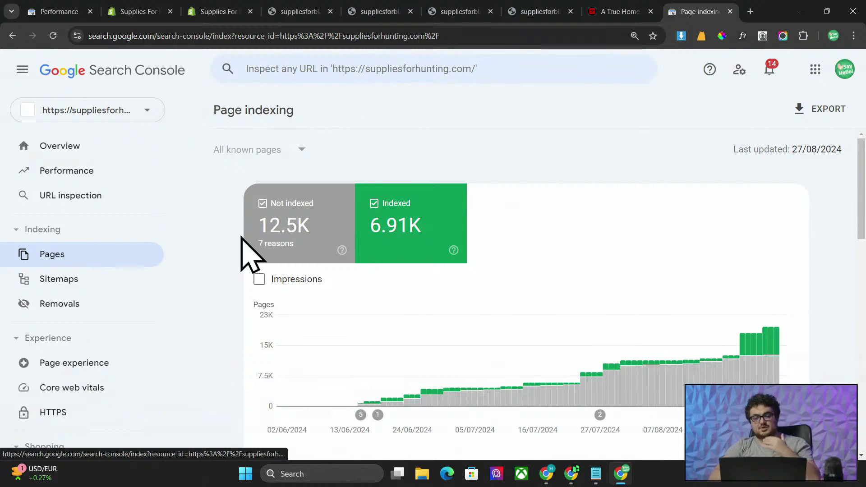
{"action": "left_click", "coordinate": [284, 222]}
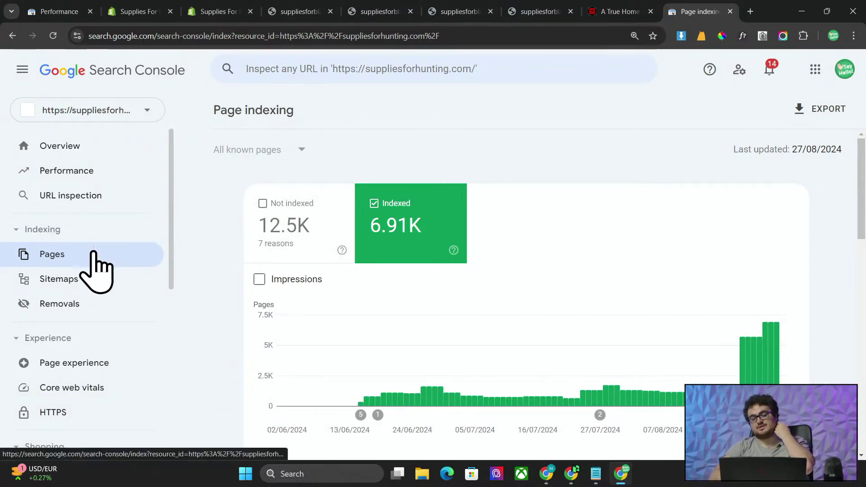
{"action": "left_click", "coordinate": [91, 172]}
- Switch to the browser window with the Excalidraw diagram and look through the open Harbor researcher and writer pages
{"action": "key", "text": "alt+Tab"}
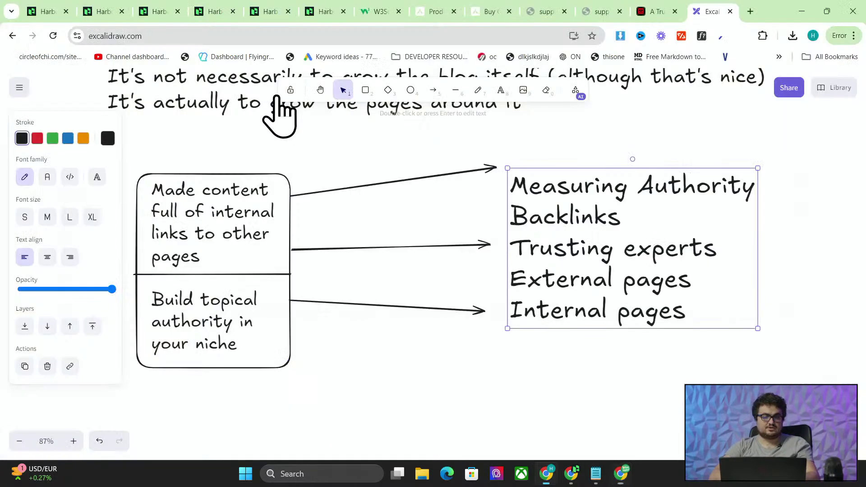
{"action": "left_click", "coordinate": [97, 13]}
{"action": "left_click", "coordinate": [154, 12]}
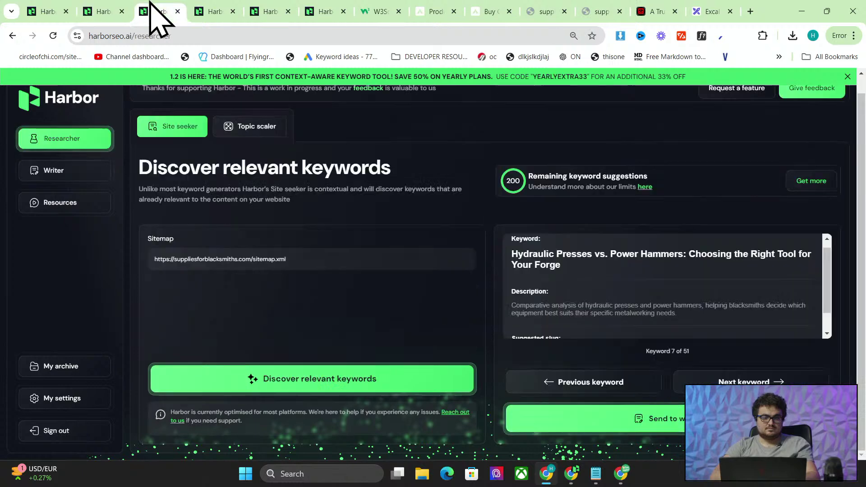
{"action": "left_click", "coordinate": [223, 13]}
{"action": "left_click", "coordinate": [278, 12]}
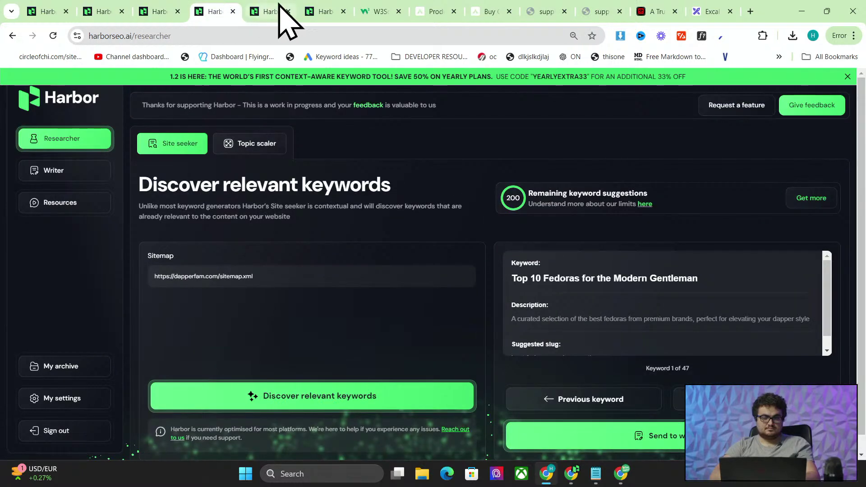
{"action": "left_click", "coordinate": [39, 11]}
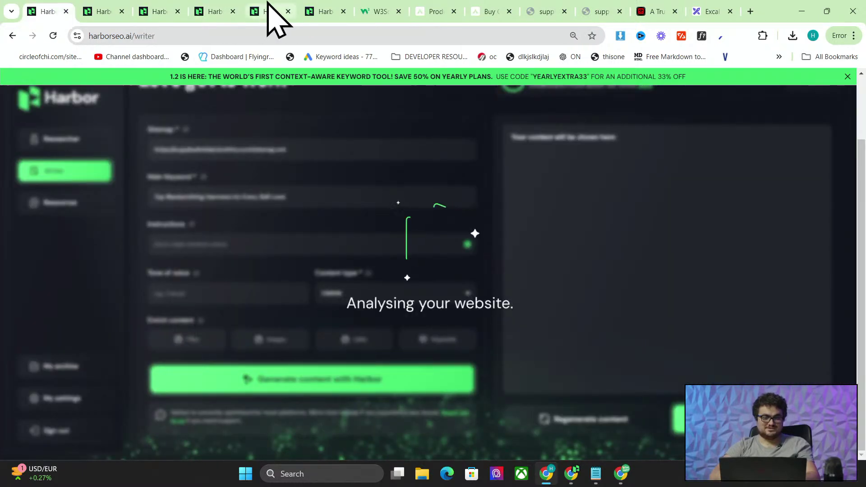
{"action": "left_click", "coordinate": [254, 5]}
{"action": "left_click", "coordinate": [213, 6]}
{"action": "left_click", "coordinate": [320, 7]}
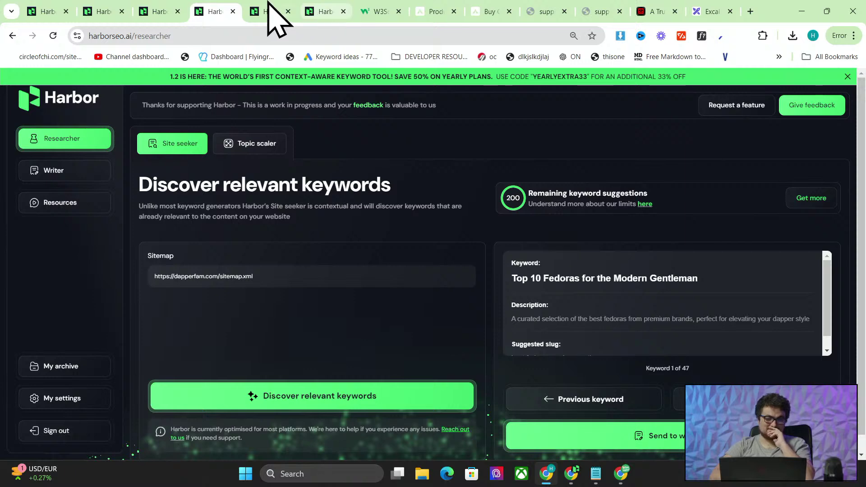
{"action": "left_click", "coordinate": [264, 5]}
- Open the content writer from the Harbor home page and look over its empty form
{"action": "left_click", "coordinate": [320, 12]}
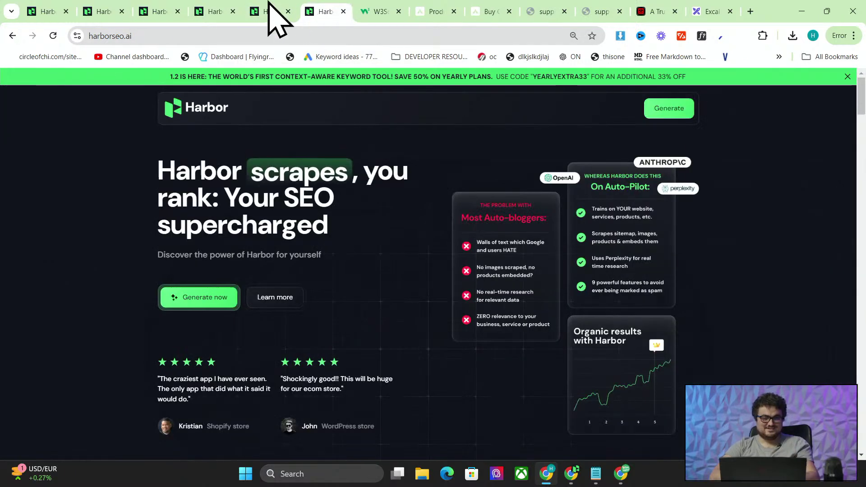
{"action": "left_click", "coordinate": [671, 110]}
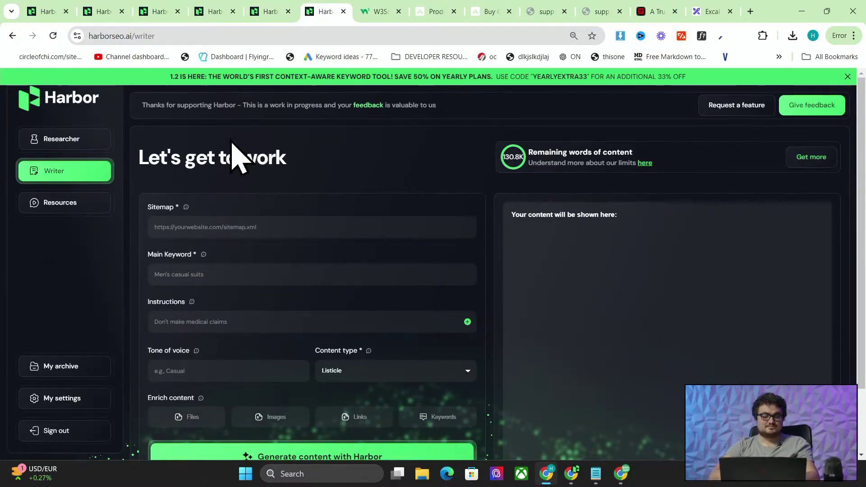
{"action": "scroll", "coordinate": [233, 149], "scroll_direction": "down", "scroll_amount": 2}
{"action": "scroll", "coordinate": [234, 149], "scroll_direction": "up", "scroll_amount": 2}
- Show the next keyword suggestion for the suppliesforblacksmiths.com sitemap and read its title, description and suggested slug
{"action": "left_click", "coordinate": [110, 10]}
{"action": "left_click", "coordinate": [153, 10]}
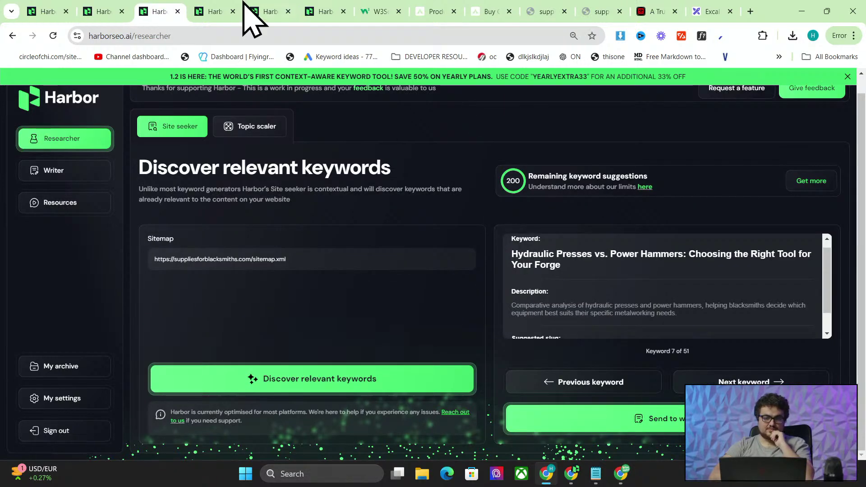
{"action": "left_click", "coordinate": [211, 12]}
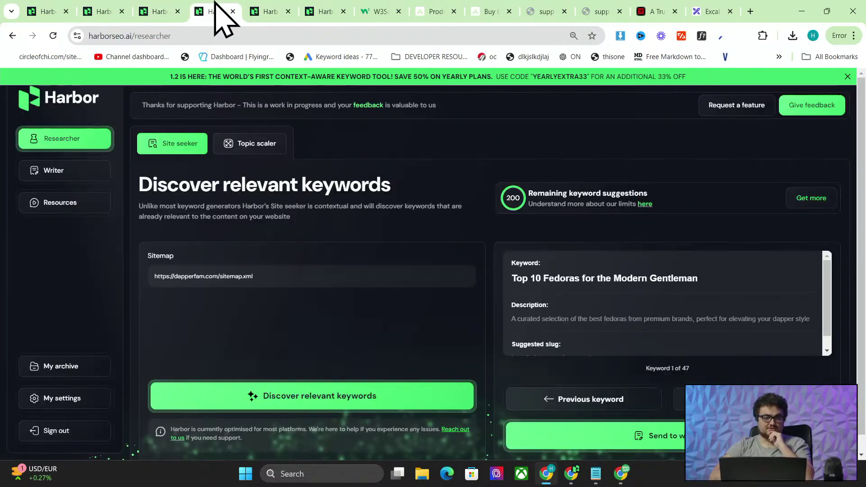
{"action": "left_click", "coordinate": [169, 9]}
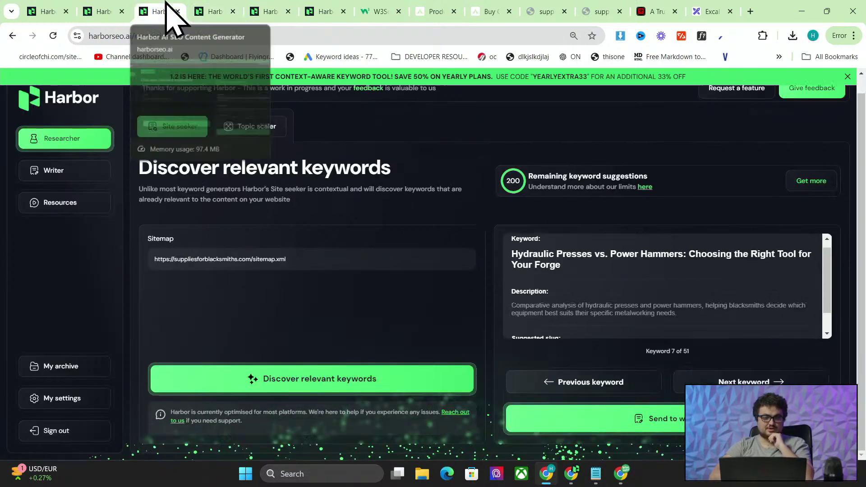
{"action": "left_click", "coordinate": [740, 381]}
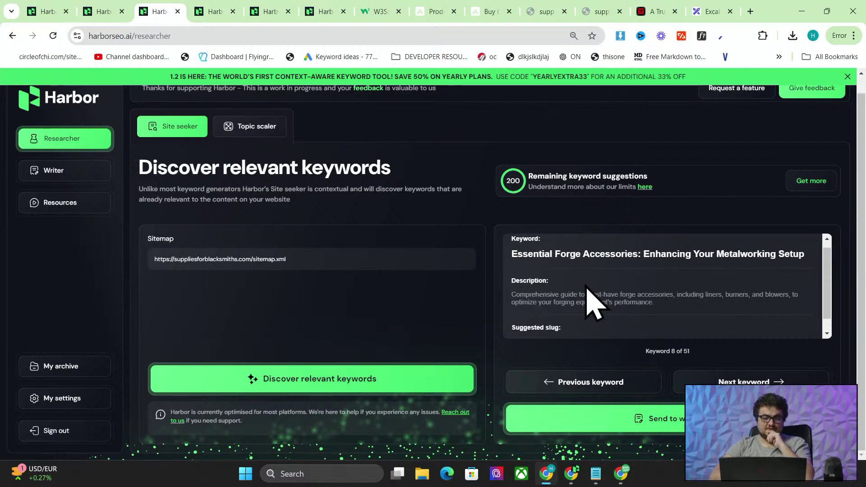
{"action": "scroll", "coordinate": [586, 286], "scroll_direction": "down", "scroll_amount": 1}
{"action": "scroll", "coordinate": [586, 285], "scroll_direction": "up", "scroll_amount": 1}
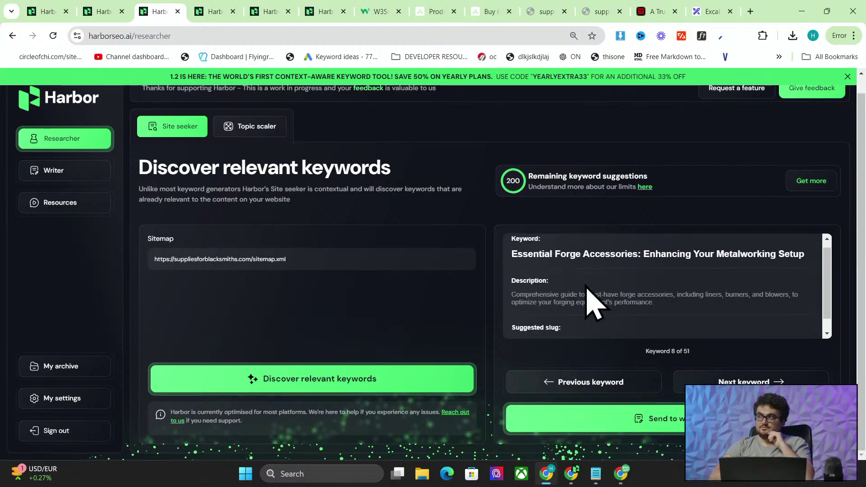
{"action": "scroll", "coordinate": [586, 286], "scroll_direction": "down", "scroll_amount": 2}
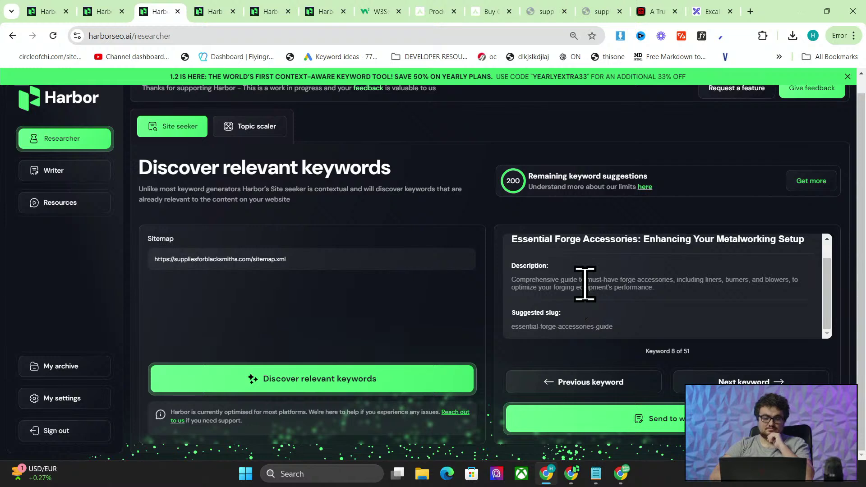
{"action": "scroll", "coordinate": [585, 283], "scroll_direction": "up", "scroll_amount": 2}
{"action": "left_click_drag", "start_coordinate": [515, 261], "coordinate": [816, 277]}
{"action": "left_click", "coordinate": [725, 290]}
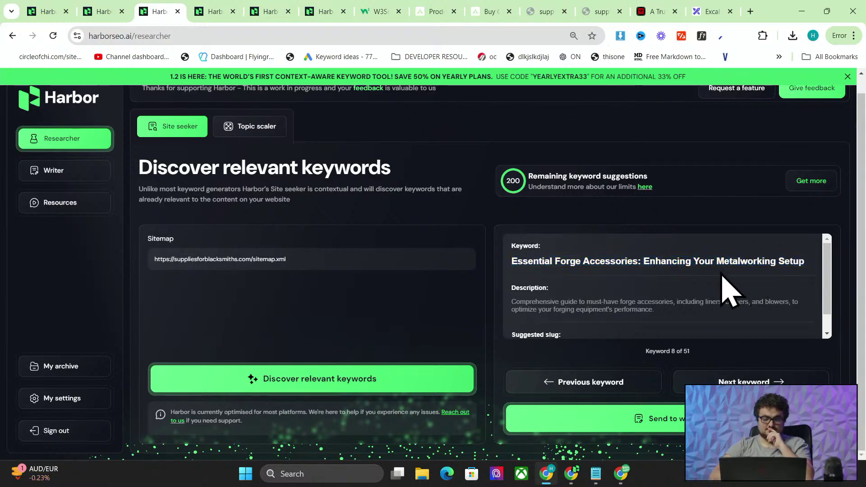
{"action": "left_click", "coordinate": [206, 9]}
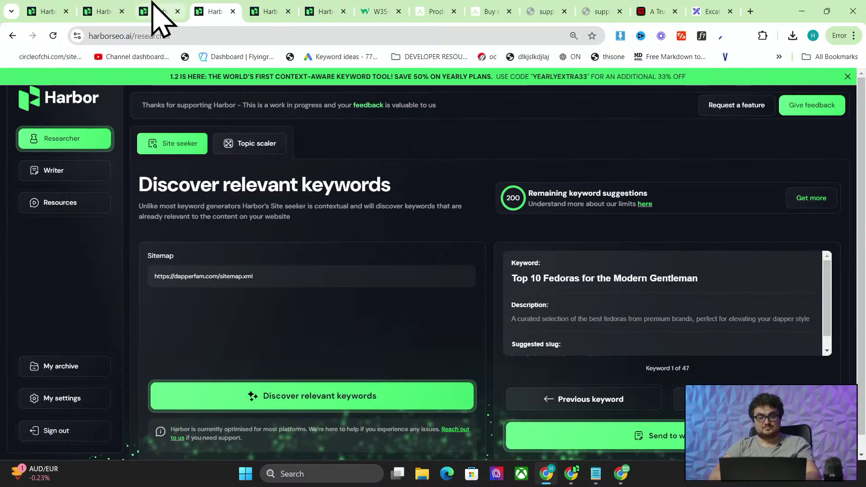
{"action": "left_click", "coordinate": [270, 4]}
{"action": "left_click", "coordinate": [319, 2]}
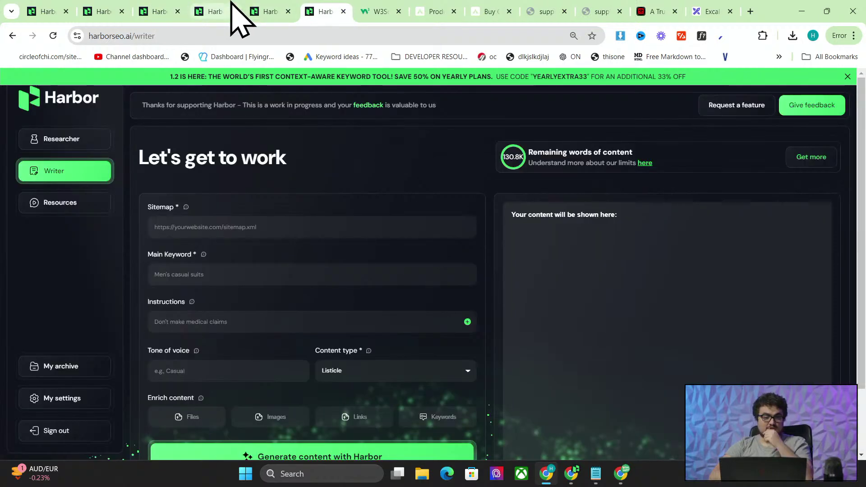
{"action": "left_click", "coordinate": [50, 9]}
{"action": "left_click", "coordinate": [195, 4]}
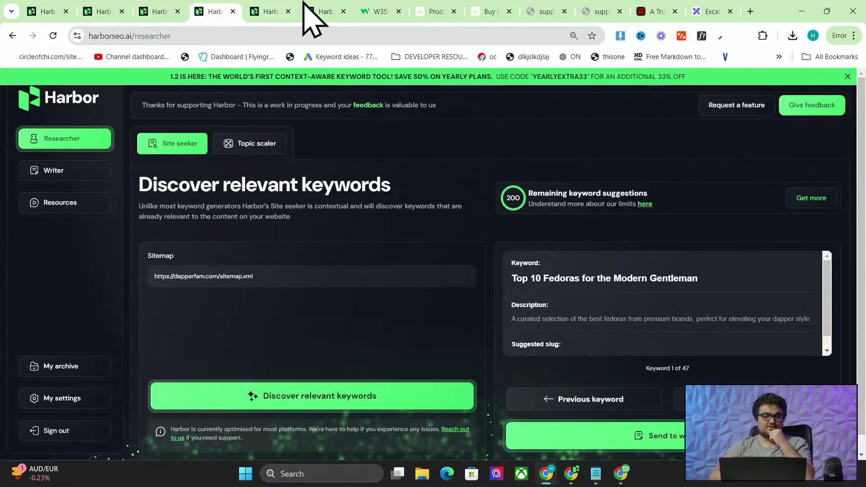
{"action": "left_click", "coordinate": [319, 11]}
{"action": "left_click", "coordinate": [166, 7]}
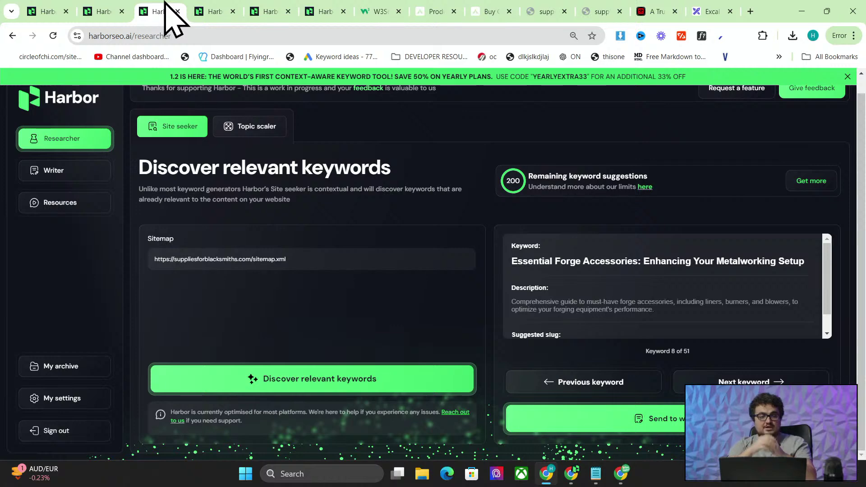
- Review the product sections, images and internal links in the generated "best laser gun sights 2024" article
{"action": "left_click", "coordinate": [116, 11]}
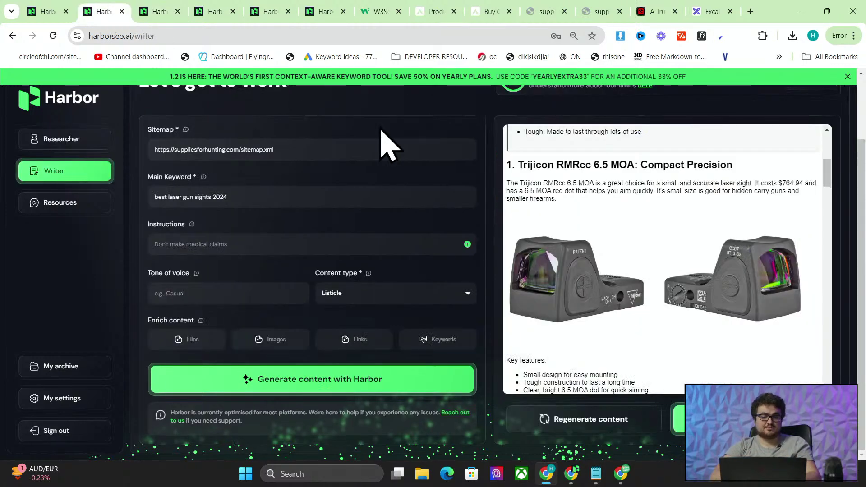
{"action": "scroll", "coordinate": [650, 258], "scroll_direction": "down", "scroll_amount": 3}
{"action": "scroll", "coordinate": [595, 233], "scroll_direction": "down", "scroll_amount": 5}
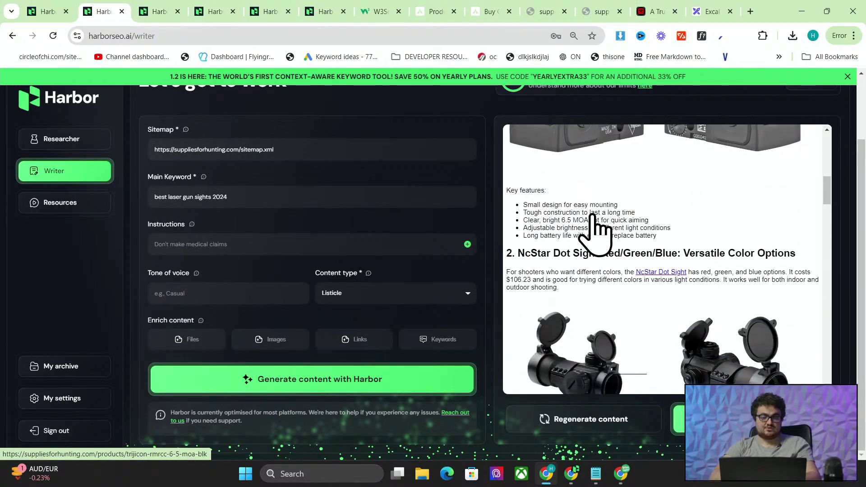
{"action": "scroll", "coordinate": [592, 214], "scroll_direction": "up", "scroll_amount": 1}
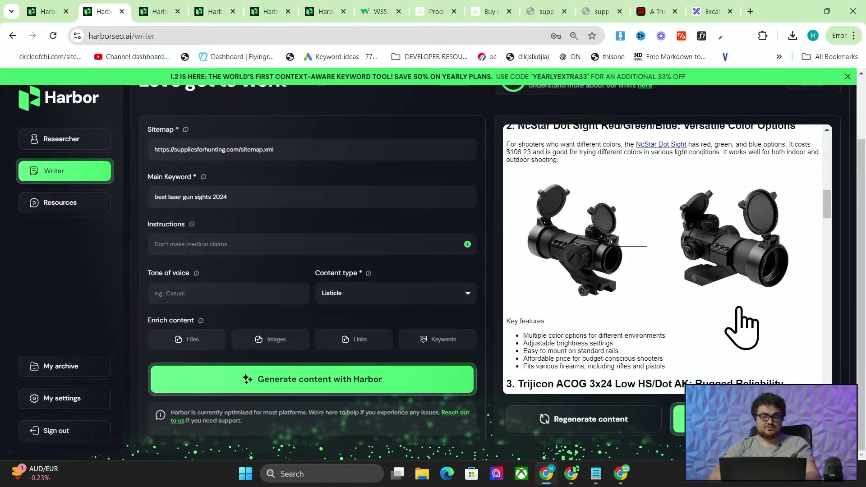
{"action": "scroll", "coordinate": [731, 271], "scroll_direction": "up", "scroll_amount": 5}
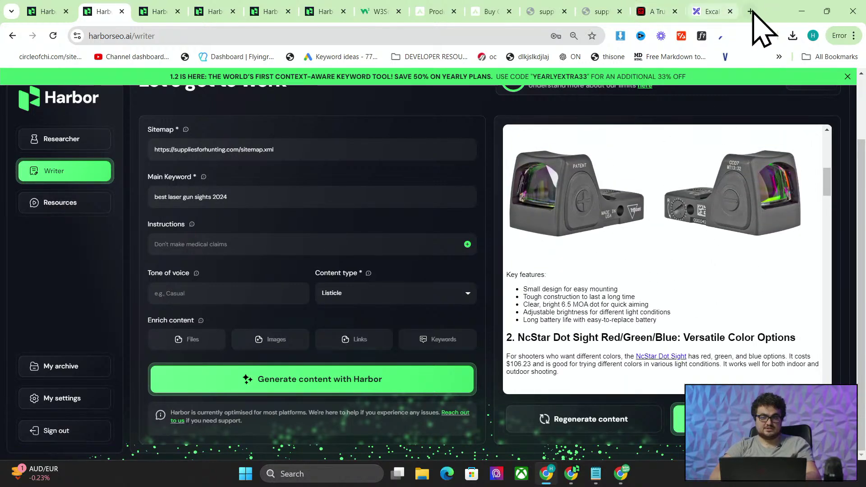
- Open suppliesforhunting.com/sitemap.xml in a new browser tab
{"action": "left_click", "coordinate": [751, 11]}
{"action": "type", "text": "supplie"}
{"action": "key", "text": "Right"}
{"action": "key", "text": "BackSpace"}
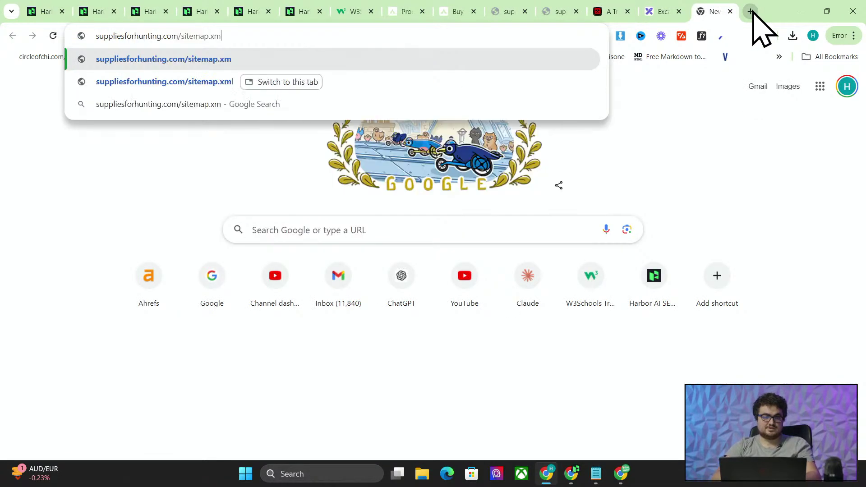
{"action": "key", "text": "BackSpace"}
{"action": "key", "text": "BackSpace"}
{"action": "key", "text": "BackSpace"}
{"action": "key", "text": "BackSpace"}
{"action": "key", "text": "BackSpace"}
{"action": "key", "text": "BackSpace"}
{"action": "key", "text": "BackSpace"}
{"action": "key", "text": "BackSpace"}
{"action": "key", "text": "BackSpace"}
{"action": "key", "text": "BackSpace"}
{"action": "type", "text": "s"}
{"action": "key", "text": "BackSpace"}
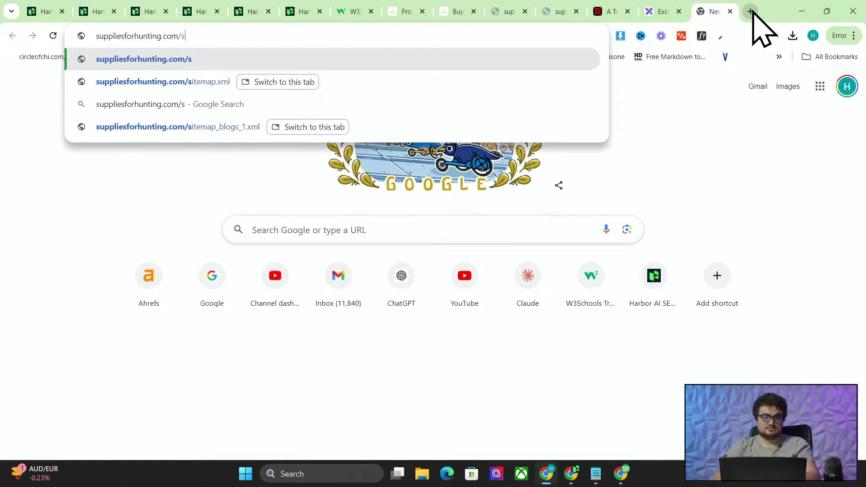
{"action": "key", "text": "BackSpace"}
{"action": "type", "text": "/s"}
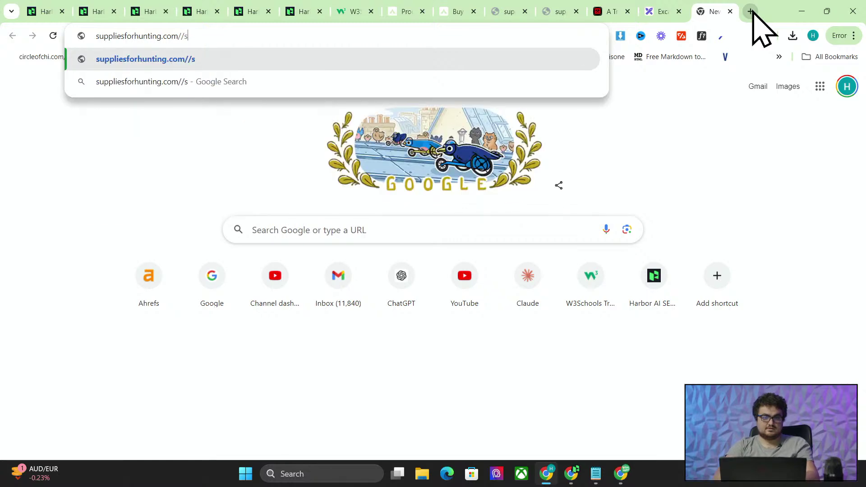
{"action": "key", "text": "BackSpace"}
{"action": "key", "text": "BackSpace"}
{"action": "type", "text": "sit"}
{"action": "key", "text": "Right"}
{"action": "key", "text": "Return"}
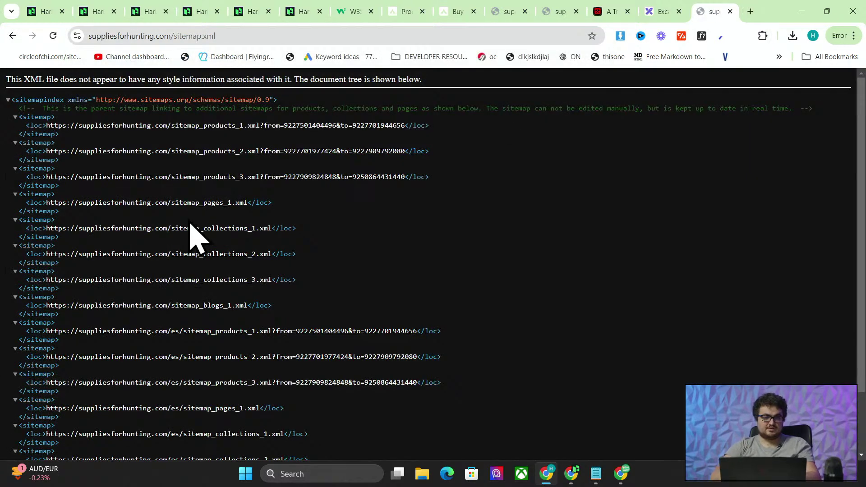
- Copy the sitemap_blogs_1.xml address from the suppliesforhunting.com sitemap index and open it in a new browser tab
{"action": "left_click_drag", "start_coordinate": [248, 306], "coordinate": [46, 306]}
{"action": "key", "text": "ctrl+c"}
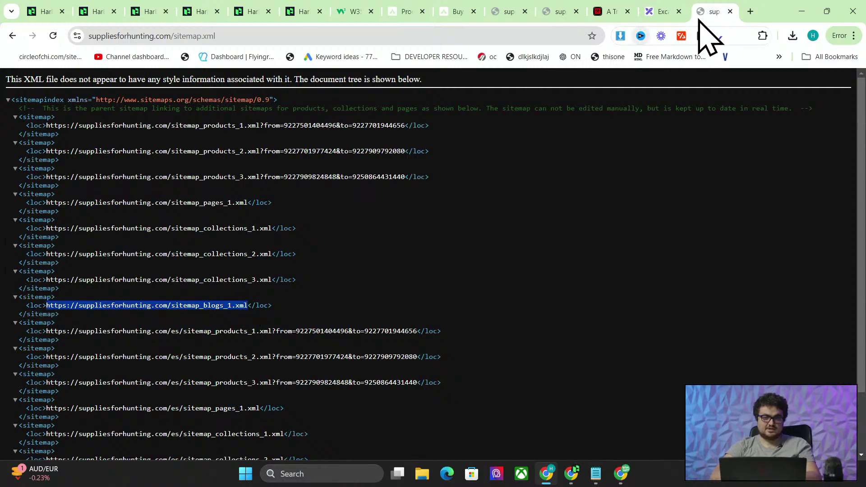
{"action": "left_click", "coordinate": [751, 11]}
{"action": "key", "text": "ctrl+v"}
{"action": "key", "text": "Return"}
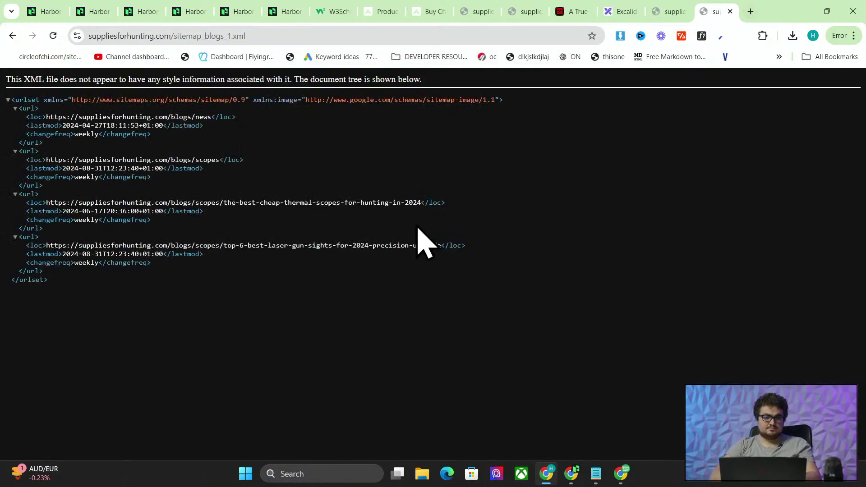
- Copy the top-6-best-laser-gun-sights-for-2024-precision-upgrade URL from the blog sitemap and inspect its indexing details in Google Search Console
{"action": "left_click_drag", "start_coordinate": [444, 245], "coordinate": [46, 246]}
{"action": "key", "text": "ctrl+c"}
{"action": "key", "text": "alt+Tab"}
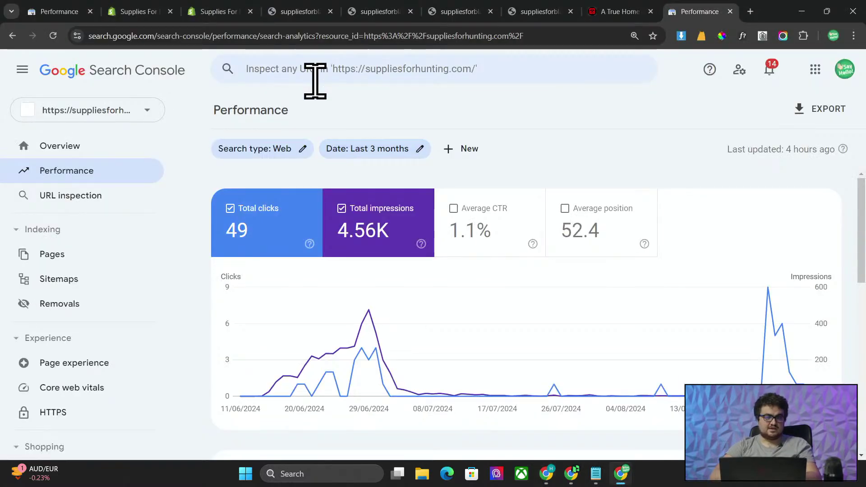
{"action": "left_click", "coordinate": [315, 64]}
{"action": "key", "text": "ctrl+v"}
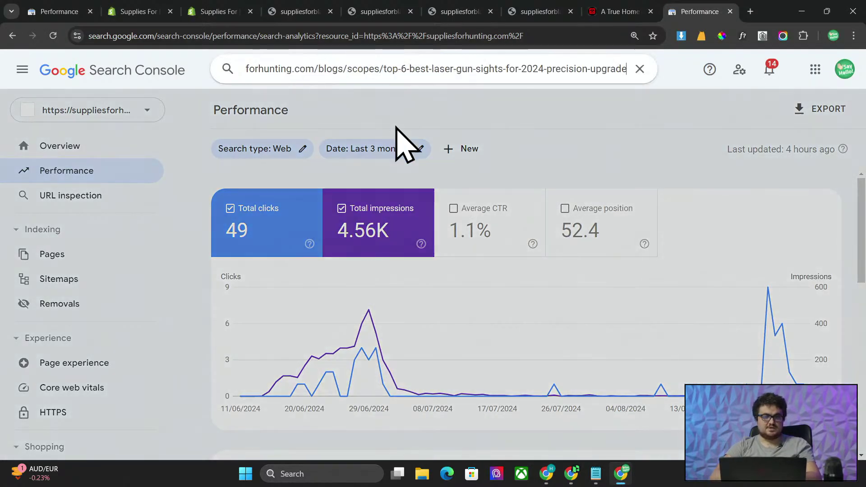
{"action": "key", "text": "Return"}
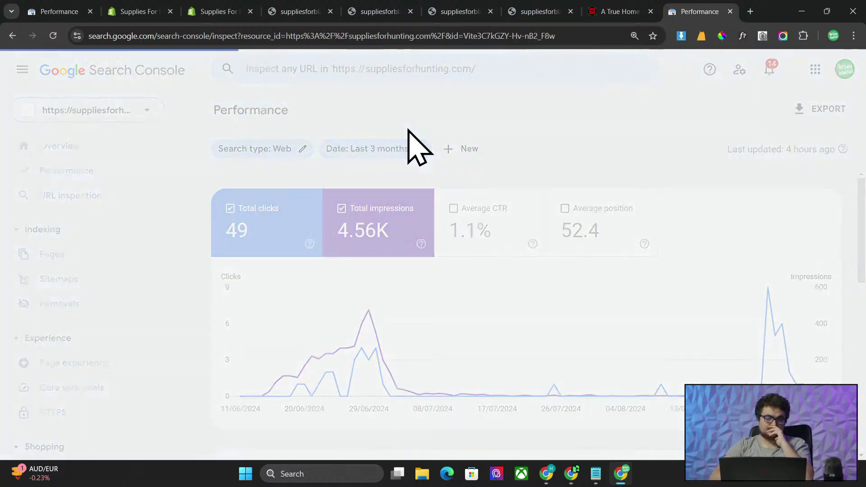
{"action": "scroll", "coordinate": [576, 198], "scroll_direction": "down", "scroll_amount": 1}
{"action": "scroll", "coordinate": [581, 209], "scroll_direction": "down", "scroll_amount": 1}
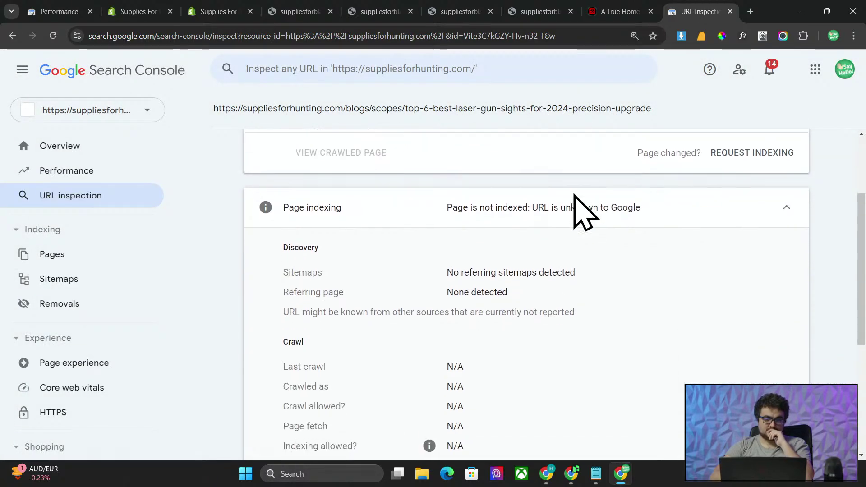
{"action": "scroll", "coordinate": [577, 209], "scroll_direction": "up", "scroll_amount": 3}
- Run the live test on the laser gun sights article URL and request its indexing
{"action": "left_click", "coordinate": [804, 149]}
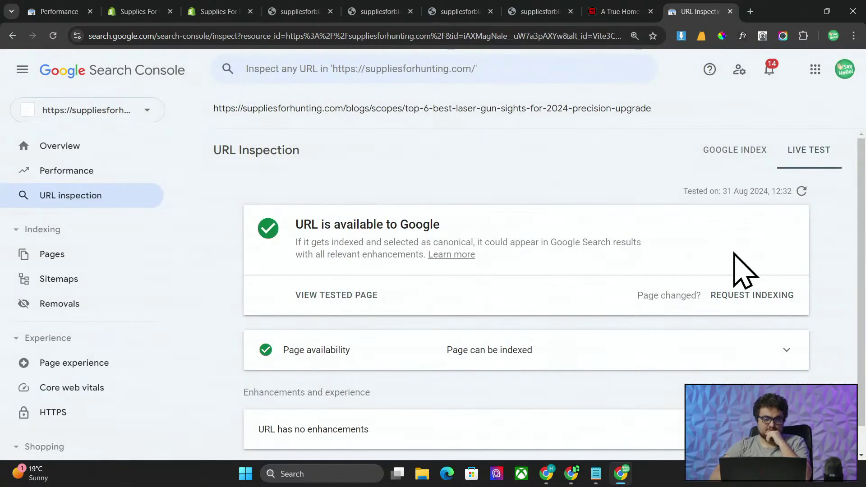
{"action": "left_click", "coordinate": [737, 296]}
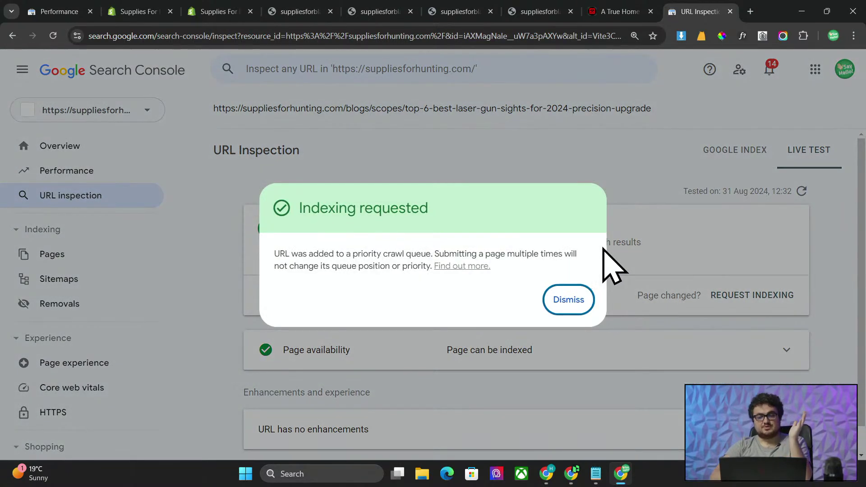
{"action": "left_click", "coordinate": [570, 299]}
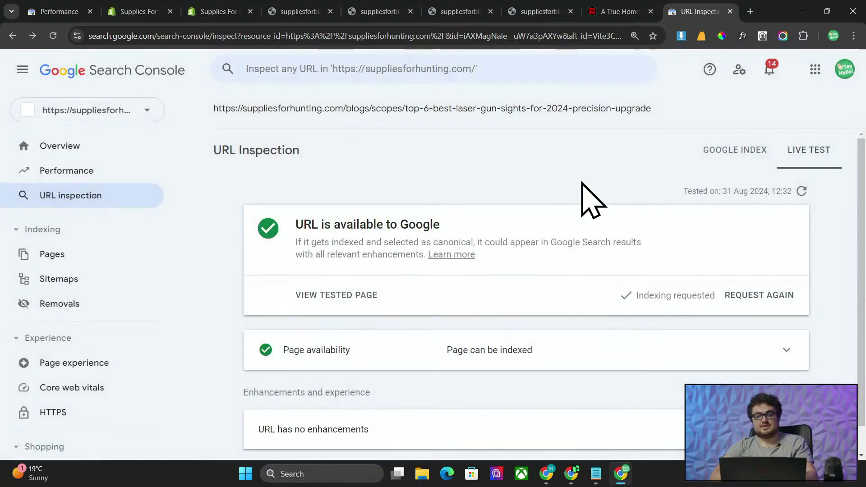
- Switch back to the browser window with Harbor and find the researcher page for the suppliesforblacksmiths.com sitemap
{"action": "key", "text": "alt+Tab"}
{"action": "left_click", "coordinate": [522, 240]}
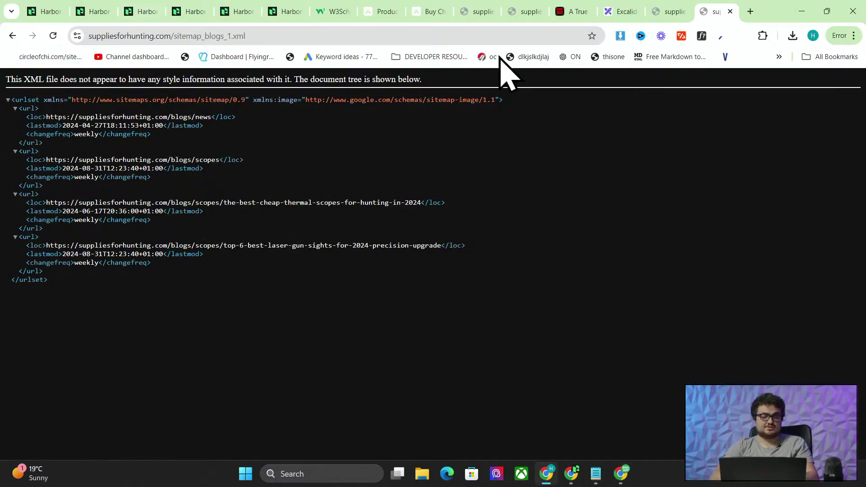
{"action": "left_click", "coordinate": [146, 11]}
{"action": "left_click", "coordinate": [187, 11]}
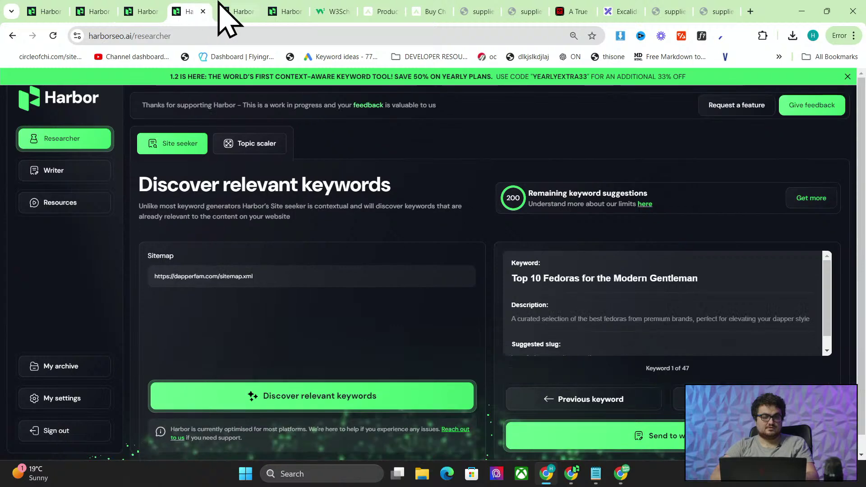
{"action": "left_click", "coordinate": [224, 5]}
{"action": "left_click", "coordinate": [284, 5]}
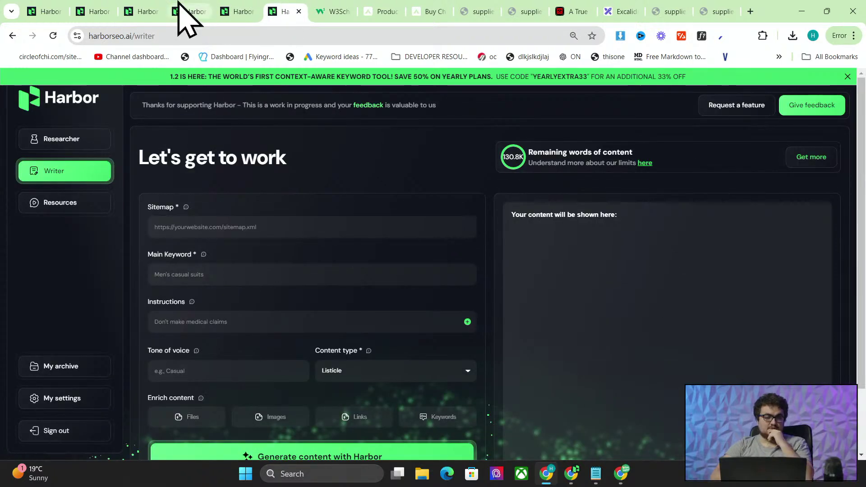
{"action": "left_click", "coordinate": [154, 11]}
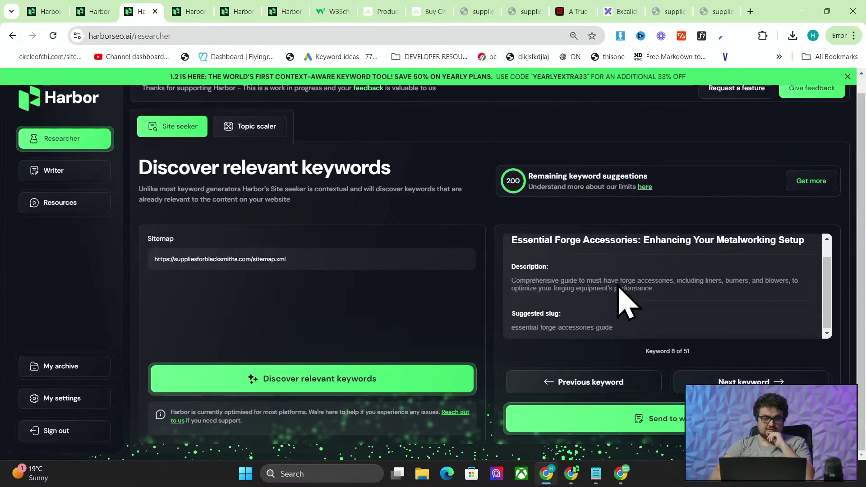
- Browse the neighbouring blacksmith keyword suggestions and go back to the first one, "Top 10 Blacksmithing Hammers for Every Skill Level"
{"action": "left_click", "coordinate": [605, 384]}
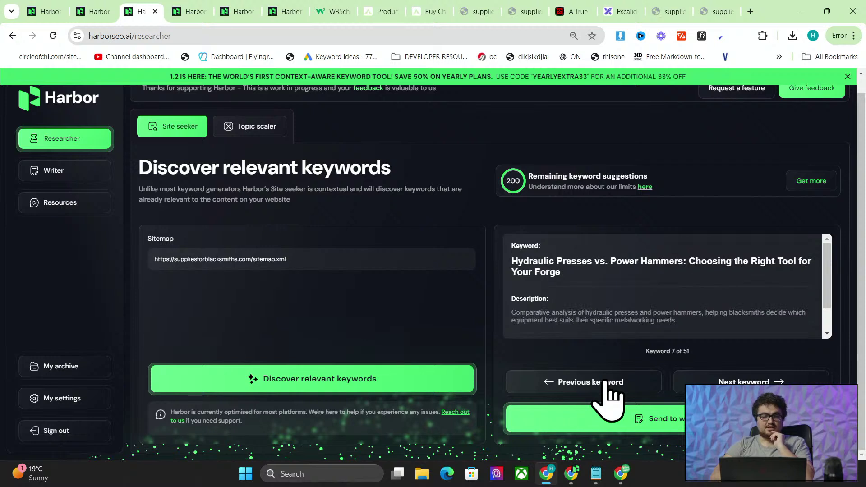
{"action": "left_click", "coordinate": [605, 384]}
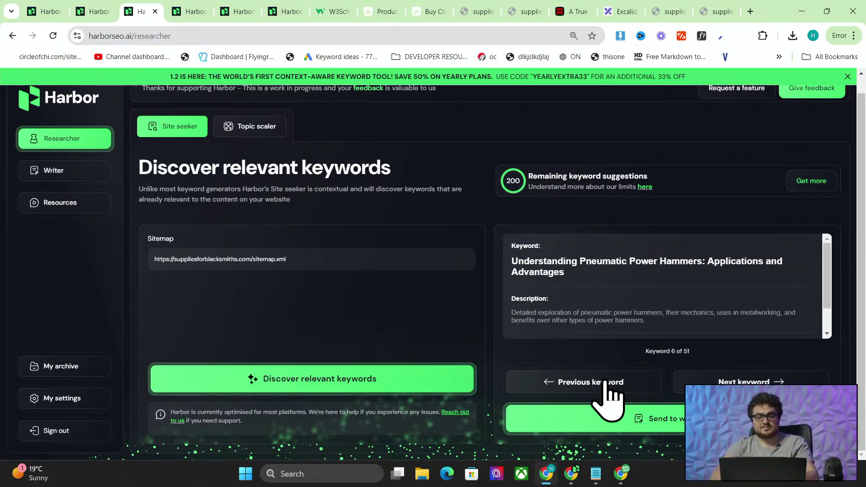
{"action": "left_click", "coordinate": [713, 382]}
{"action": "left_click", "coordinate": [714, 381]}
{"action": "left_click", "coordinate": [713, 381]}
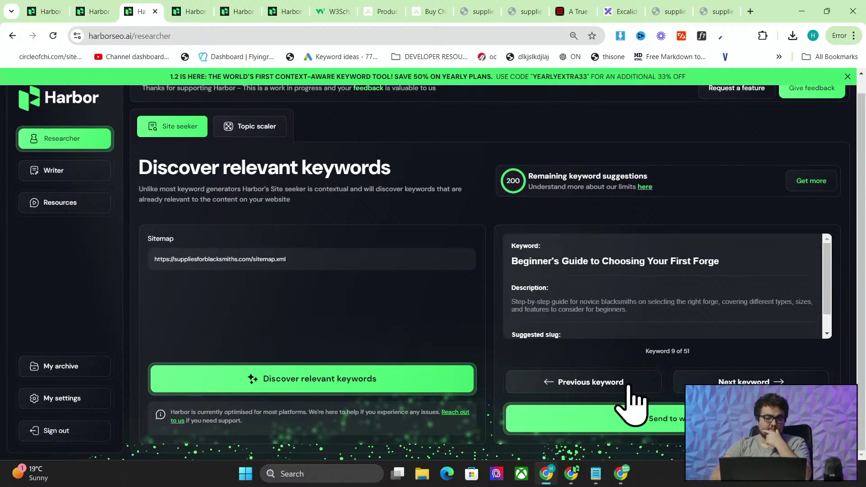
{"action": "left_click", "coordinate": [627, 399]}
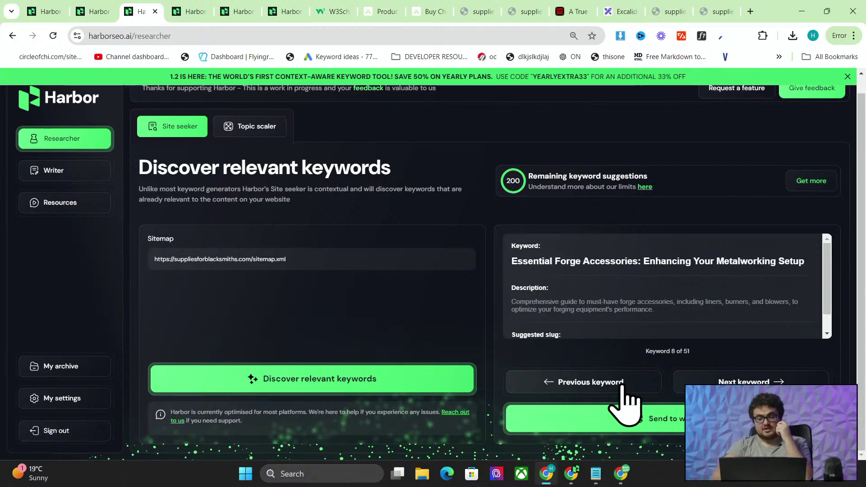
{"action": "left_click", "coordinate": [625, 400]}
{"action": "left_click", "coordinate": [625, 399]}
{"action": "left_click", "coordinate": [625, 399]}
{"action": "left_click", "coordinate": [625, 401]}
{"action": "left_click", "coordinate": [625, 400]}
{"action": "left_click", "coordinate": [625, 401]}
{"action": "left_click", "coordinate": [626, 400]}
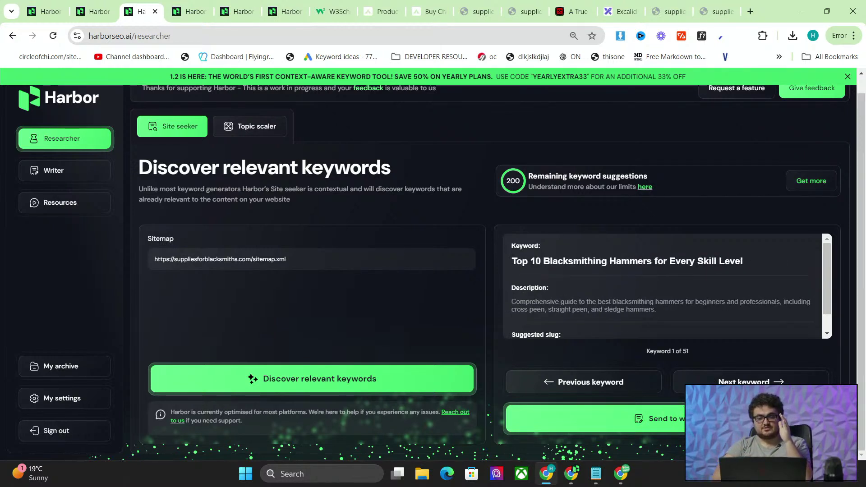
- Advance through the keyword suggestions to "Beginner's Guide to Choosing Your First Forge"
{"action": "left_click", "coordinate": [714, 382]}
{"action": "left_click", "coordinate": [713, 382]}
{"action": "left_click", "coordinate": [714, 381]}
{"action": "left_click", "coordinate": [714, 382]}
{"action": "left_click", "coordinate": [713, 381]}
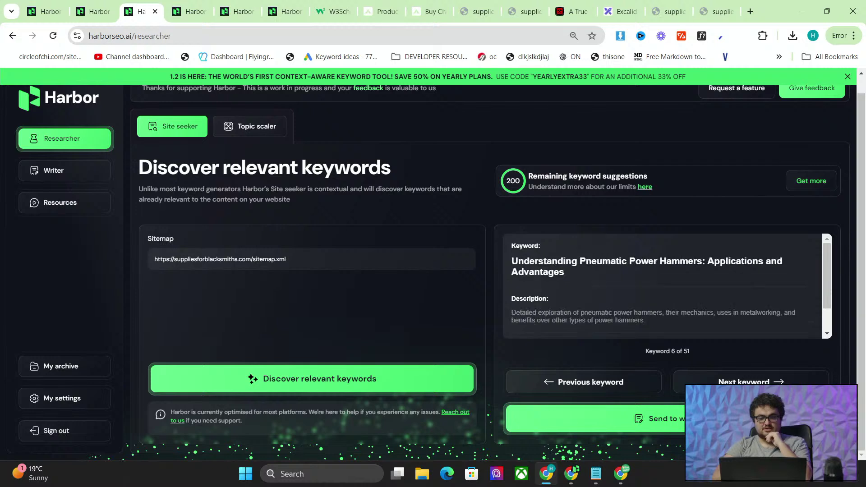
{"action": "left_click", "coordinate": [713, 381]}
{"action": "left_click", "coordinate": [714, 382]}
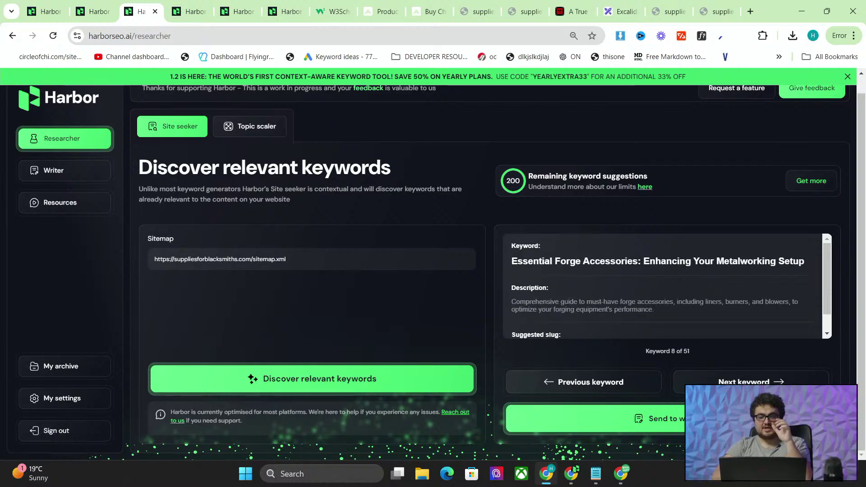
{"action": "left_click", "coordinate": [713, 382]}
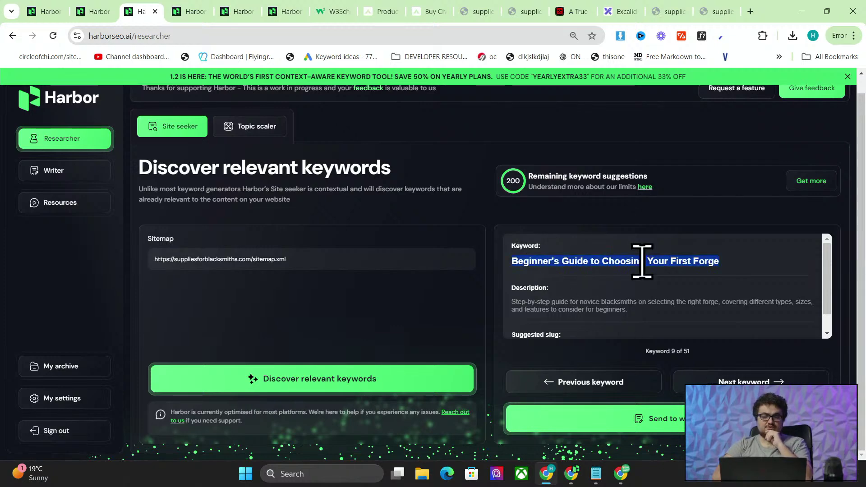
- Search Google for "Beginner's Guide to Choosing Your First Forge" and compare the top result titles with that keyword
{"action": "left_click", "coordinate": [749, 11]}
{"action": "type", "text": "Beginner's Guide to Choosing Your First Forge"}
{"action": "key", "text": "Return"}
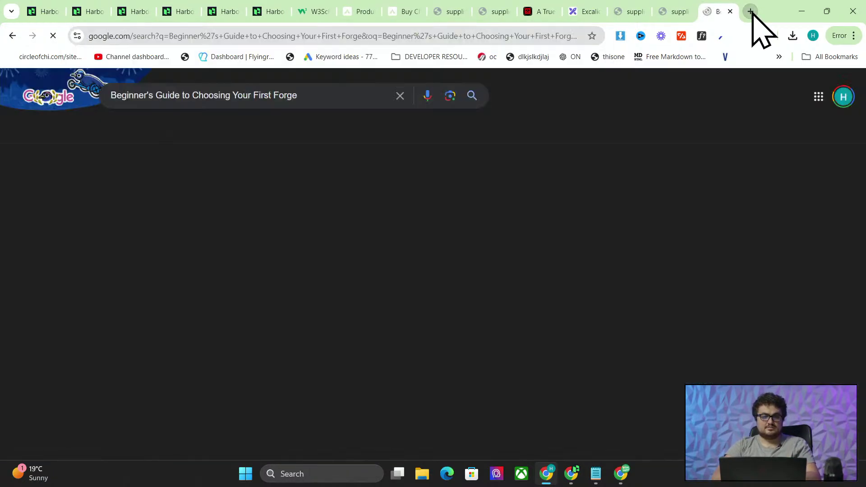
{"action": "scroll", "coordinate": [393, 219], "scroll_direction": "down", "scroll_amount": 2}
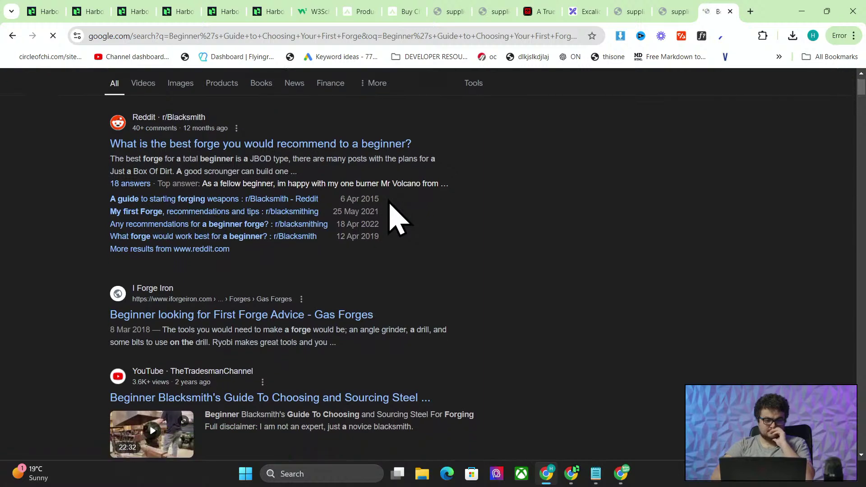
{"action": "scroll", "coordinate": [391, 216], "scroll_direction": "up", "scroll_amount": 2}
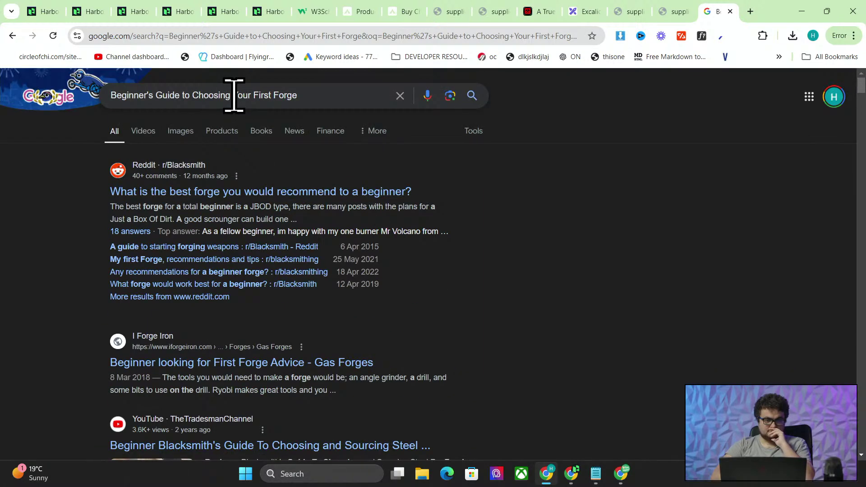
{"action": "scroll", "coordinate": [305, 210], "scroll_direction": "down", "scroll_amount": 6}
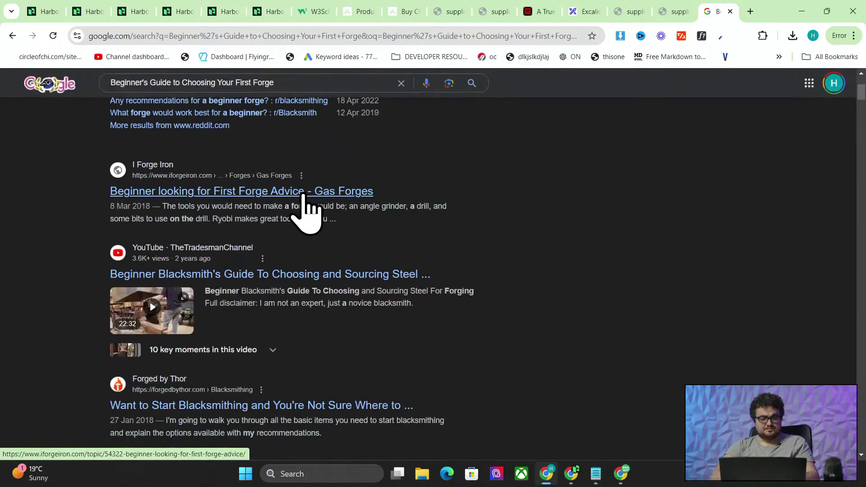
{"action": "scroll", "coordinate": [303, 195], "scroll_direction": "down", "scroll_amount": 1}
{"action": "scroll", "coordinate": [242, 188], "scroll_direction": "up", "scroll_amount": 1}
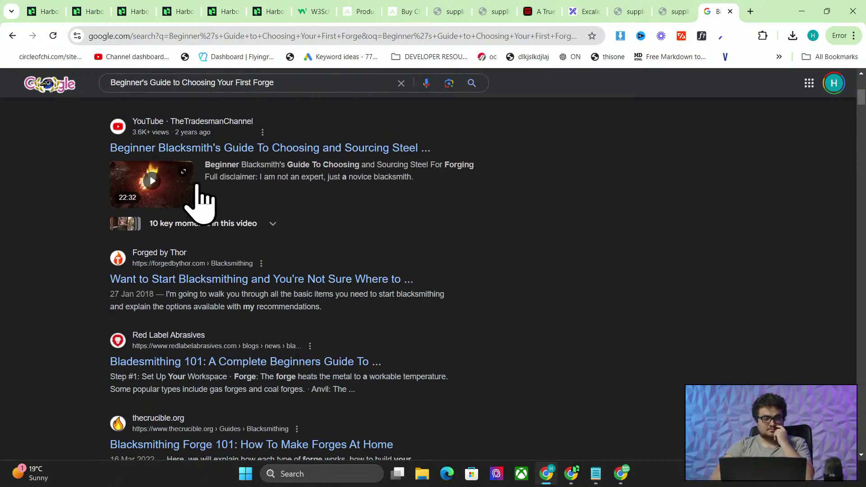
{"action": "scroll", "coordinate": [199, 194], "scroll_direction": "down", "scroll_amount": 1}
{"action": "scroll", "coordinate": [43, 171], "scroll_direction": "up", "scroll_amount": 1}
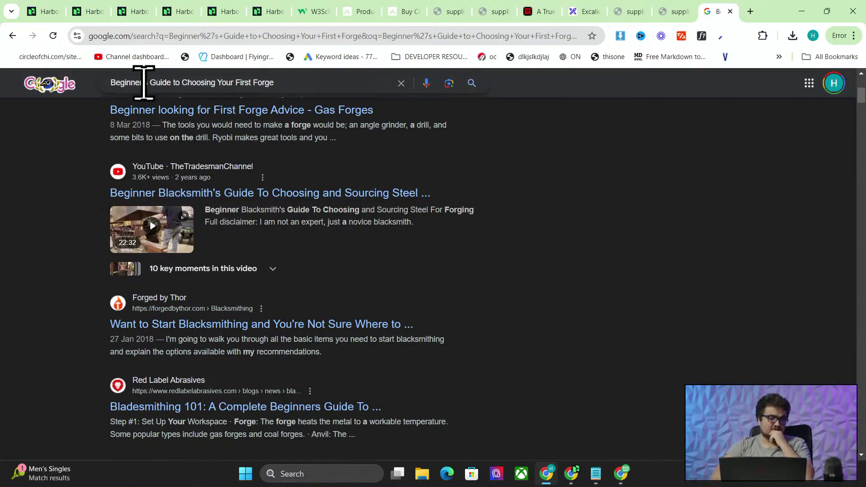
{"action": "mouse_move", "coordinate": [138, 11]}
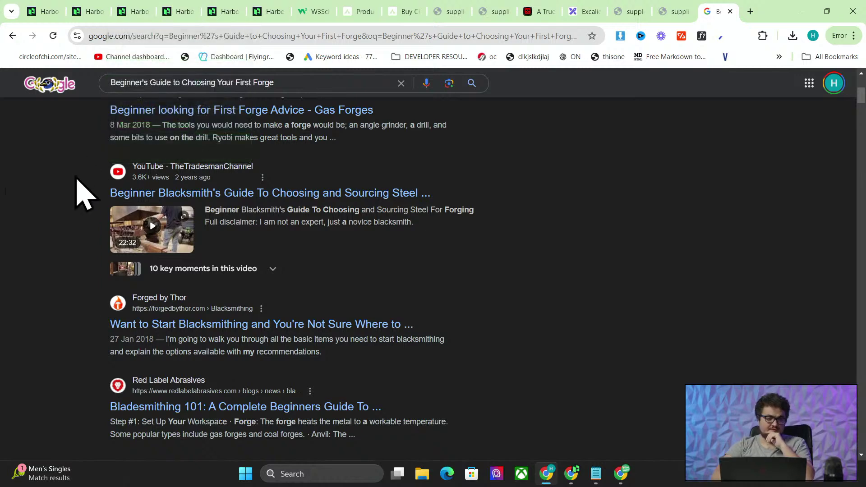
{"action": "scroll", "coordinate": [131, 178], "scroll_direction": "down", "scroll_amount": 1}
{"action": "scroll", "coordinate": [124, 173], "scroll_direction": "up", "scroll_amount": 1}
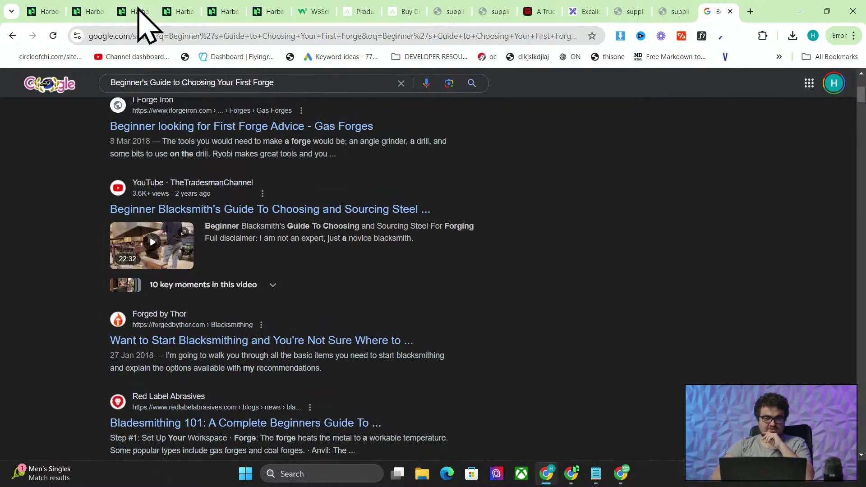
- Return to the Harbor researcher page and show the keyword suggestion after the first-forge guide
{"action": "left_click", "coordinate": [149, 8]}
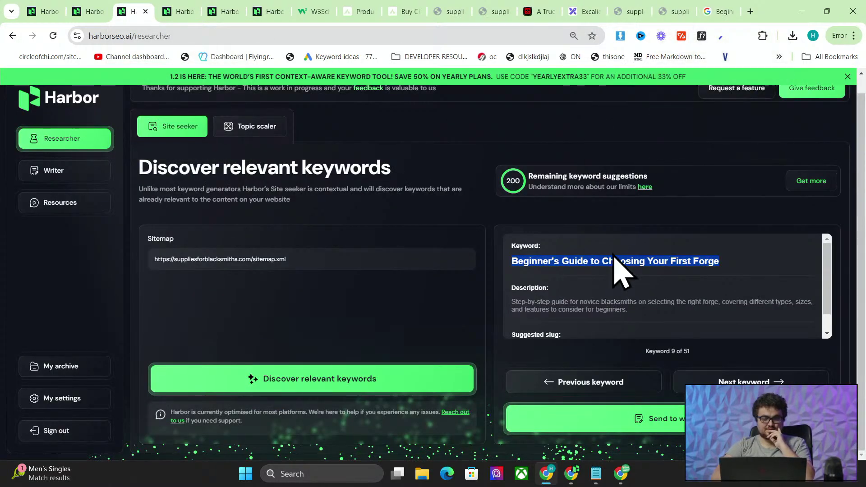
{"action": "left_click", "coordinate": [747, 382]}
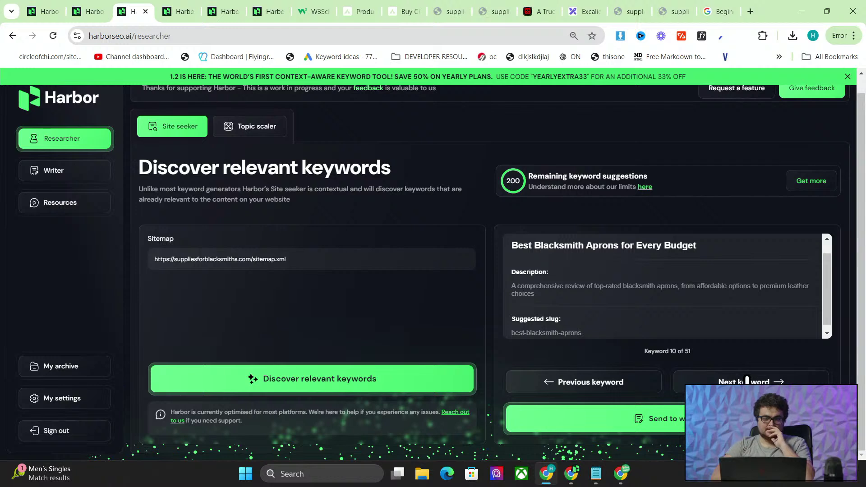
- Advance to the keyword suggestion "Essential Eye Protection for Metalworkers" and send it to the writer
{"action": "left_click", "coordinate": [747, 381]}
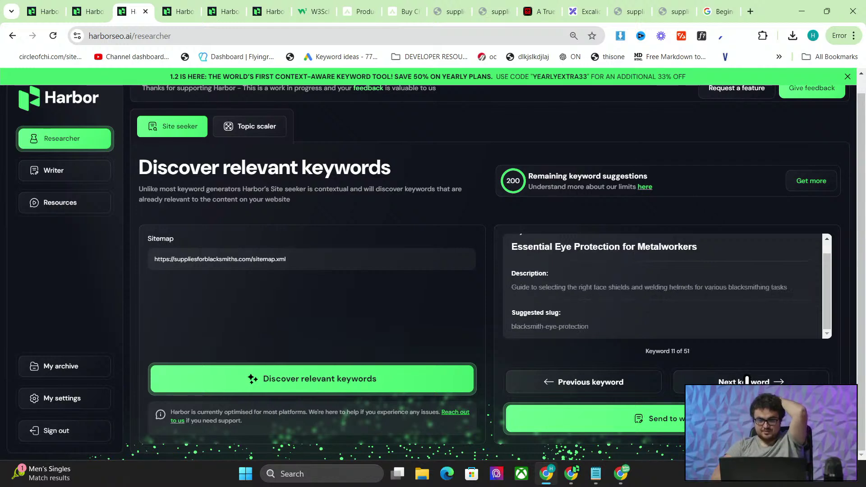
{"action": "scroll", "coordinate": [643, 314], "scroll_direction": "up", "scroll_amount": 1}
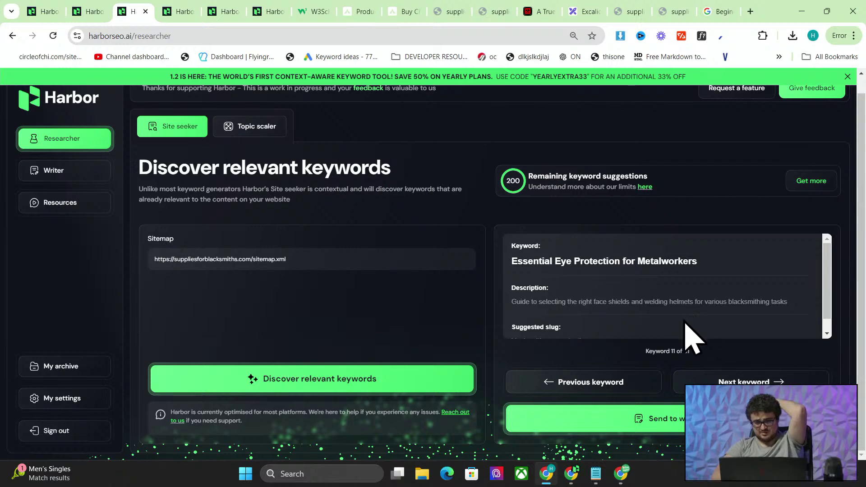
{"action": "left_click", "coordinate": [613, 420]}
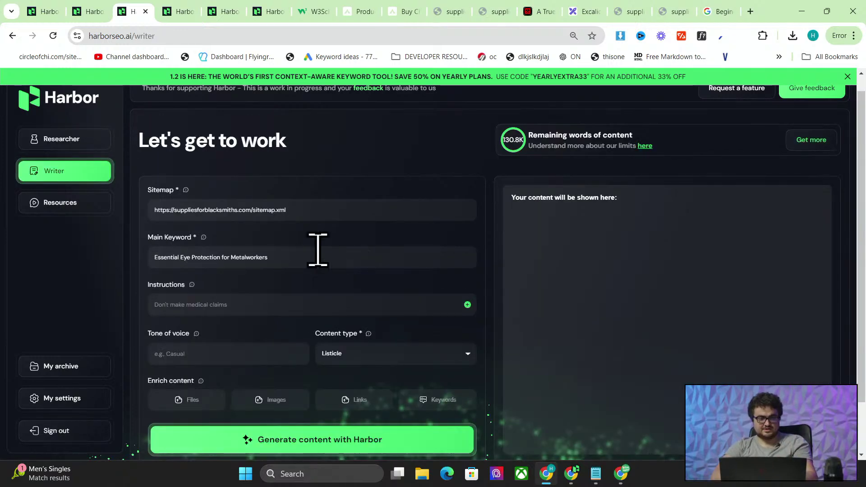
- Set the content type to Informational and generate the article on eye protection for metalworkers
{"action": "scroll", "coordinate": [405, 302], "scroll_direction": "down", "scroll_amount": 1}
{"action": "left_click", "coordinate": [392, 302]}
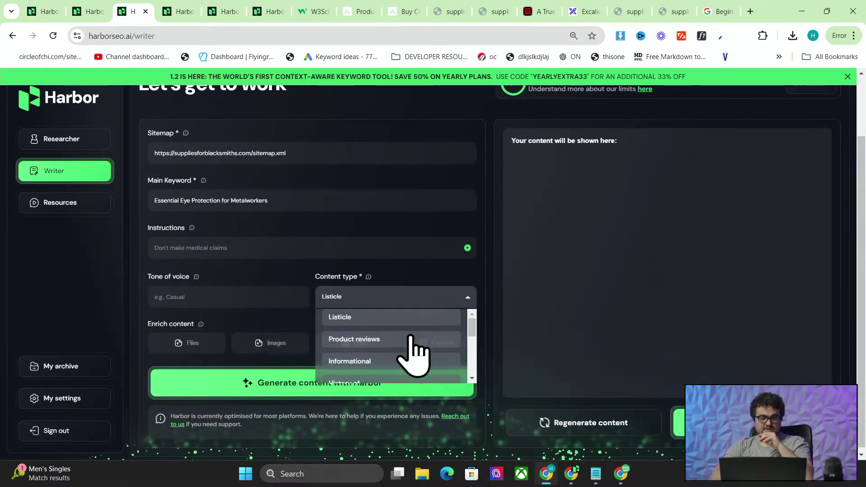
{"action": "left_click", "coordinate": [357, 358]}
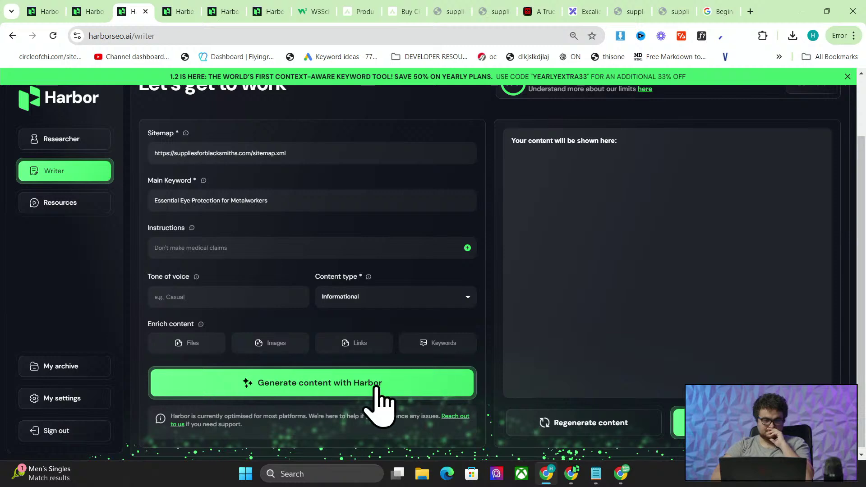
{"action": "left_click", "coordinate": [354, 383]}
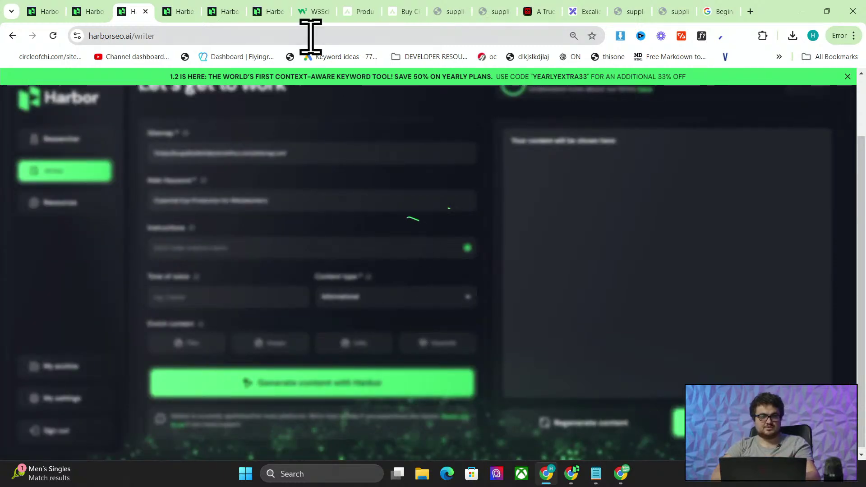
- Switch to the generated "Top 8 Blacksmithing Hammers for Every Skill Level" article and examine its key takeaways and beginner-friendly hammer entries
{"action": "left_click", "coordinate": [226, 13]}
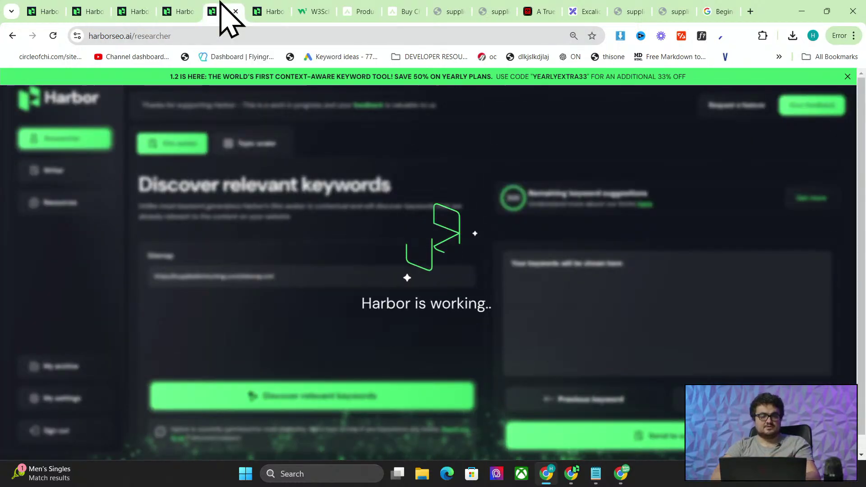
{"action": "left_click", "coordinate": [256, 9]}
{"action": "left_click", "coordinate": [187, 11]}
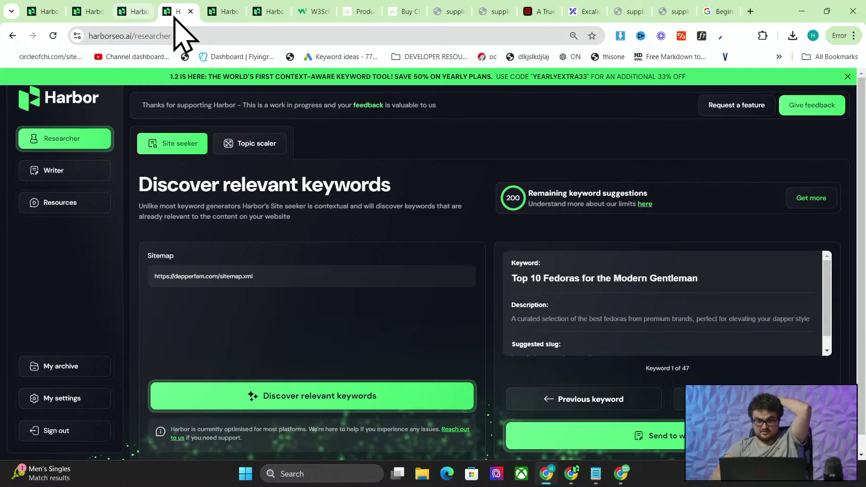
{"action": "left_click", "coordinate": [58, 11]}
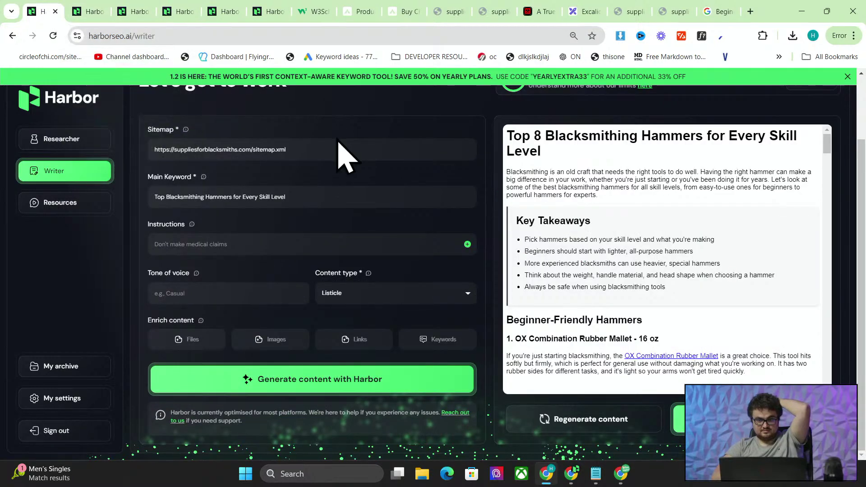
{"action": "scroll", "coordinate": [629, 232], "scroll_direction": "down", "scroll_amount": 3}
{"action": "scroll", "coordinate": [624, 217], "scroll_direction": "up", "scroll_amount": 3}
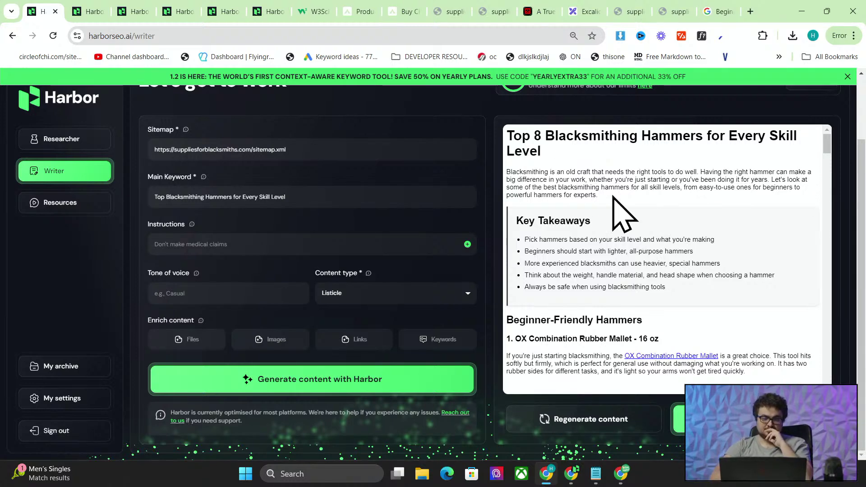
{"action": "scroll", "coordinate": [591, 189], "scroll_direction": "down", "scroll_amount": 5}
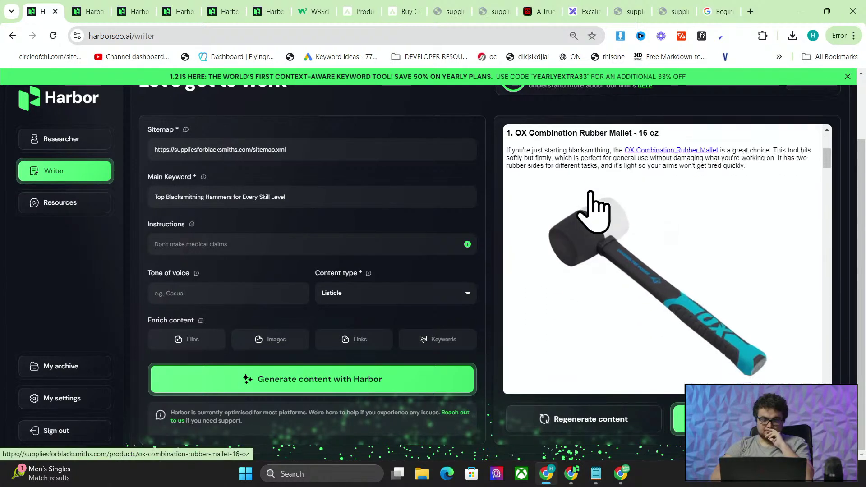
{"action": "scroll", "coordinate": [594, 213], "scroll_direction": "up", "scroll_amount": 5}
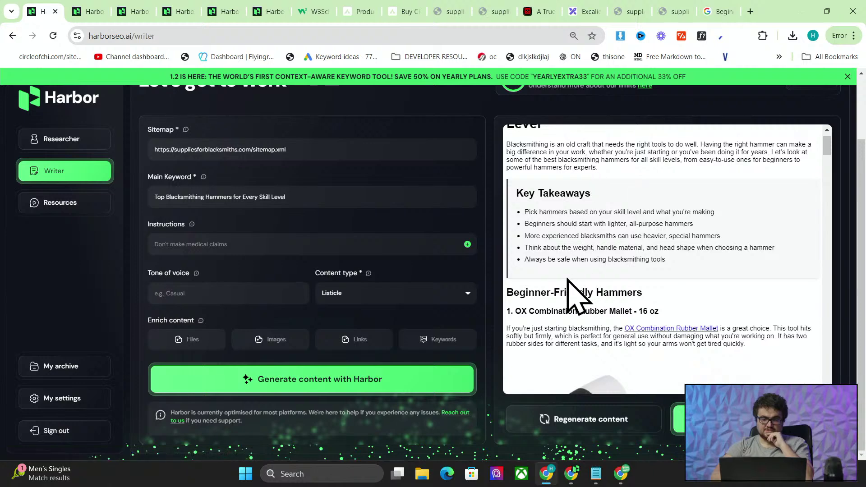
{"action": "scroll", "coordinate": [552, 289], "scroll_direction": "down", "scroll_amount": 5}
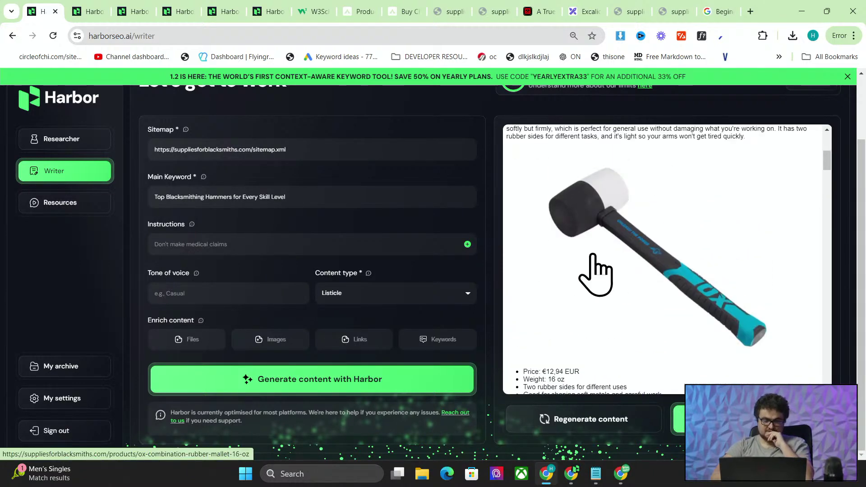
{"action": "scroll", "coordinate": [592, 258], "scroll_direction": "down", "scroll_amount": 6}
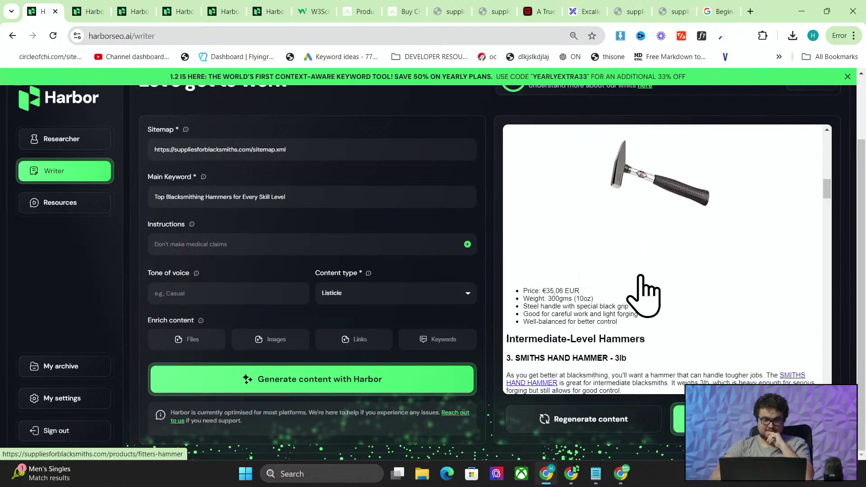
{"action": "scroll", "coordinate": [643, 295], "scroll_direction": "down", "scroll_amount": 4}
{"action": "scroll", "coordinate": [643, 296], "scroll_direction": "up", "scroll_amount": 11}
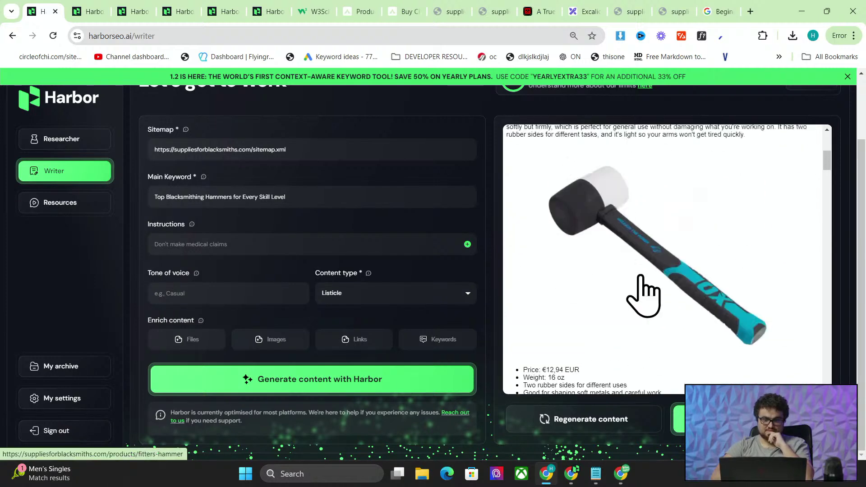
{"action": "scroll", "coordinate": [643, 296], "scroll_direction": "up", "scroll_amount": 5}
{"action": "scroll", "coordinate": [703, 226], "scroll_direction": "down", "scroll_amount": 3}
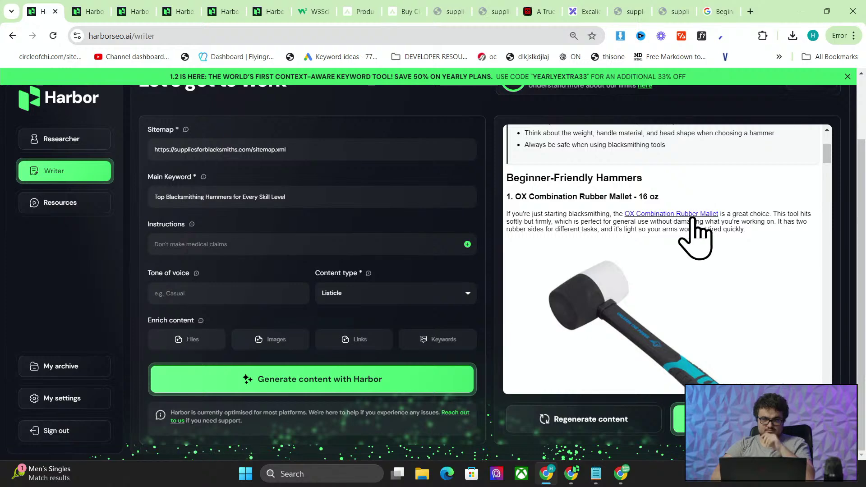
- Open the article's OX Combination Rubber Mallet link in a new tab and inspect the product page, dismissing the sign-up popup
{"action": "middle_click", "coordinate": [692, 215]}
{"action": "left_click", "coordinate": [79, 10]}
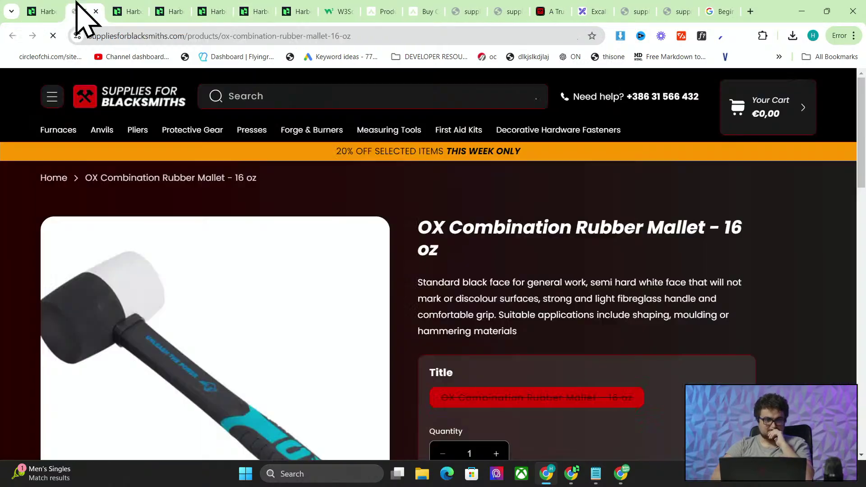
{"action": "scroll", "coordinate": [484, 248], "scroll_direction": "down", "scroll_amount": 2}
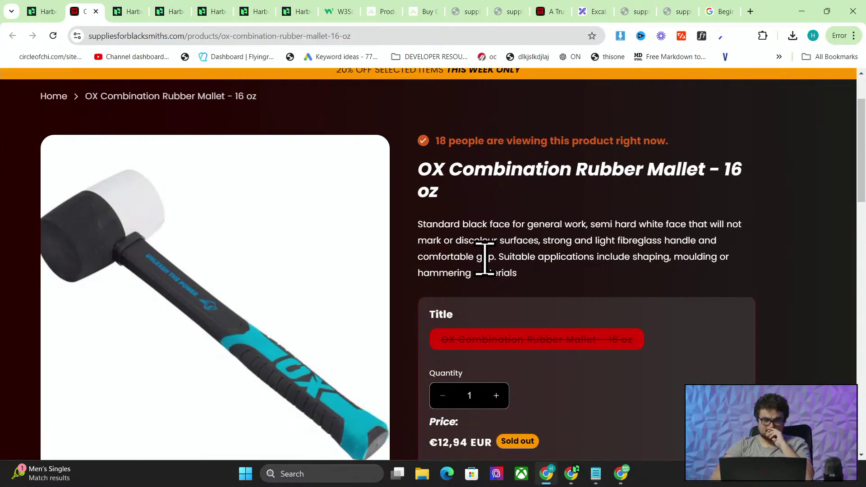
{"action": "scroll", "coordinate": [485, 258], "scroll_direction": "down", "scroll_amount": 1}
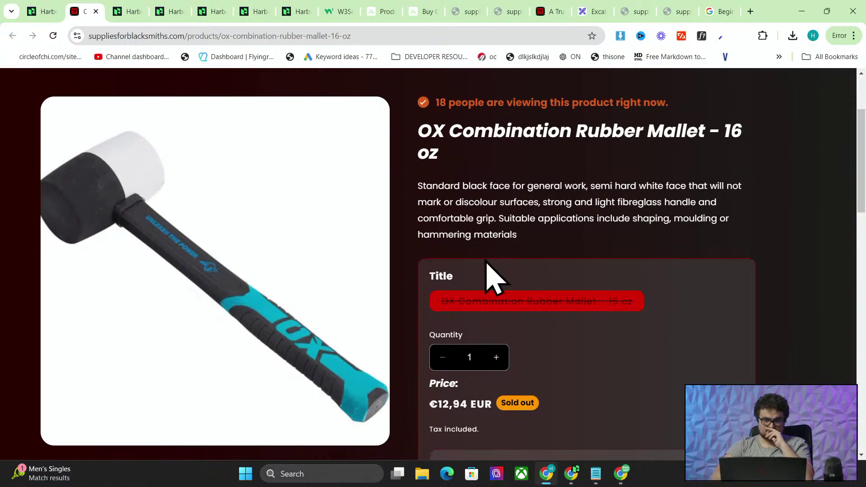
{"action": "scroll", "coordinate": [486, 267], "scroll_direction": "down", "scroll_amount": 1}
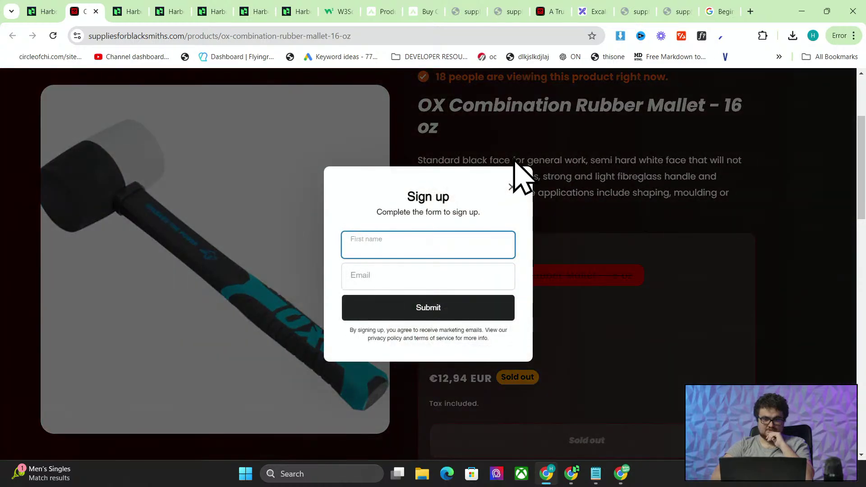
{"action": "left_click", "coordinate": [512, 185]}
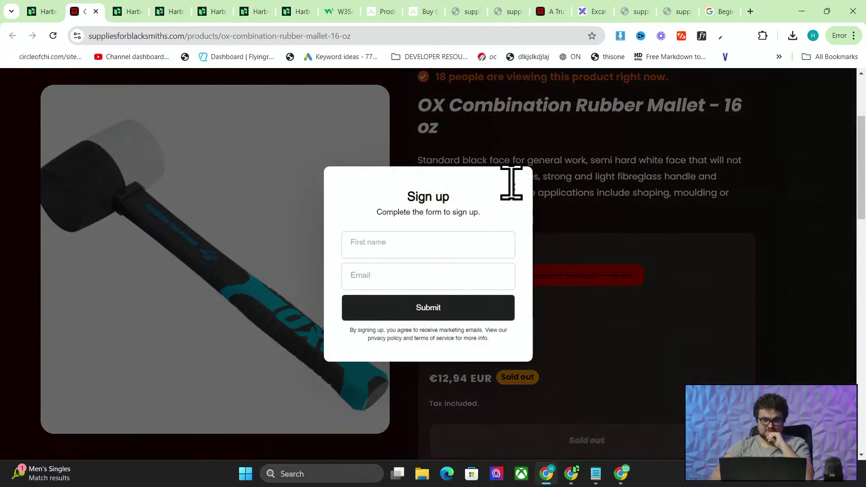
{"action": "scroll", "coordinate": [518, 228], "scroll_direction": "down", "scroll_amount": 5}
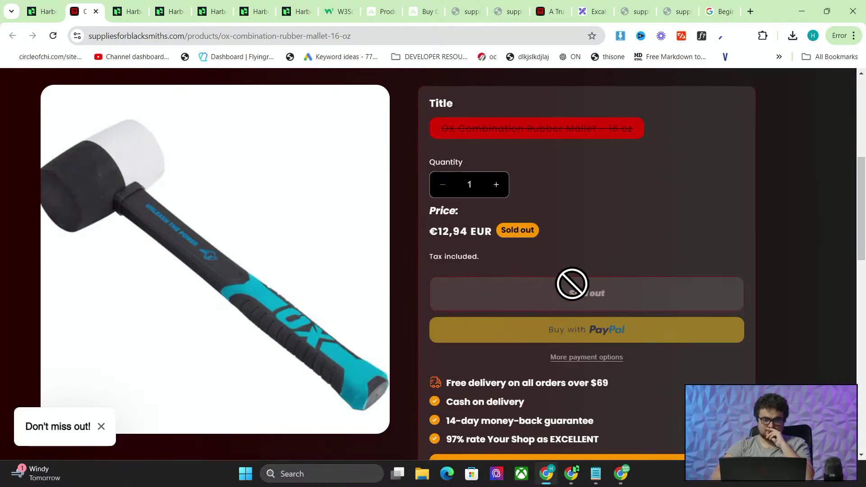
- Return to the hammers article and review the product entries from the Fitters Hammer to the Blacksmith's Hammer (Short Pattern)
{"action": "left_click", "coordinate": [43, 10]}
{"action": "scroll", "coordinate": [689, 298], "scroll_direction": "down", "scroll_amount": 6}
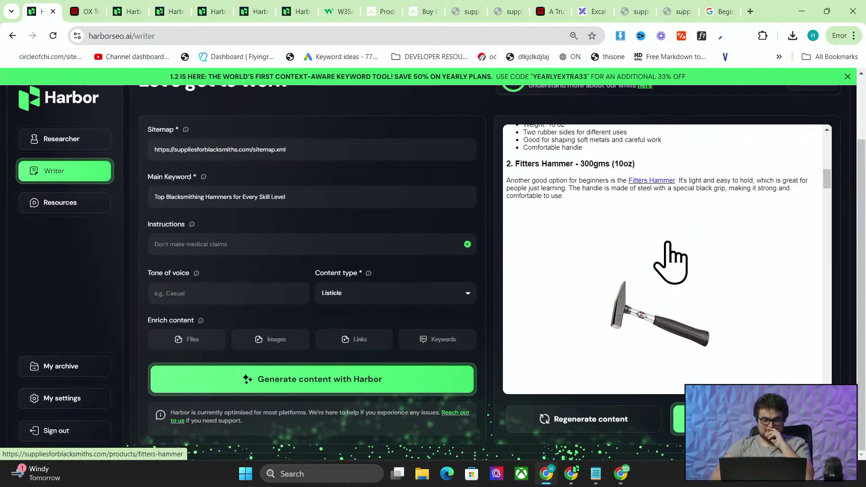
{"action": "scroll", "coordinate": [653, 241], "scroll_direction": "down", "scroll_amount": 6}
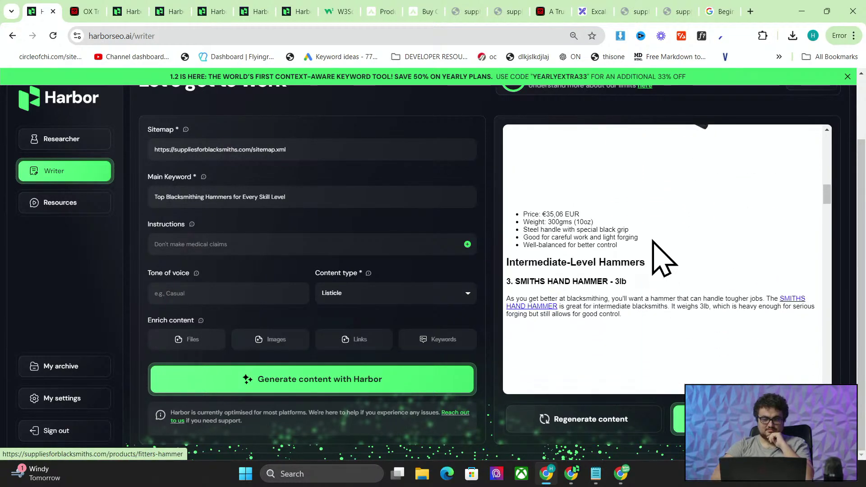
{"action": "scroll", "coordinate": [653, 242], "scroll_direction": "down", "scroll_amount": 5}
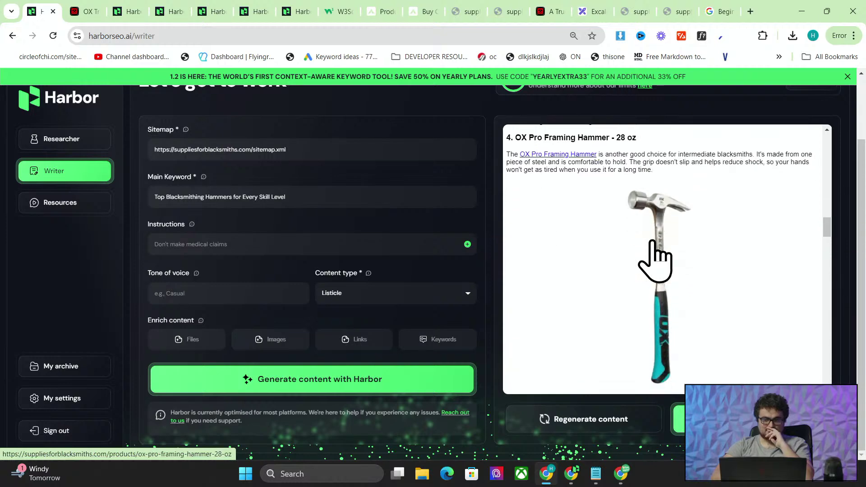
{"action": "scroll", "coordinate": [653, 242], "scroll_direction": "down", "scroll_amount": 5}
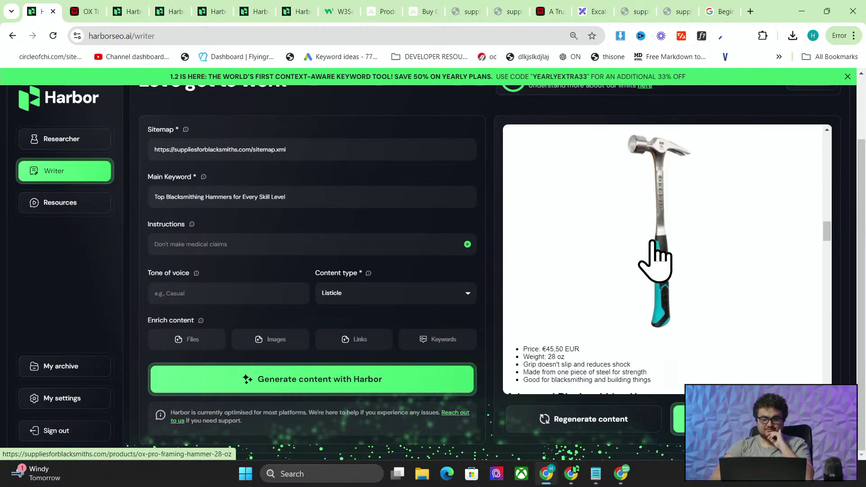
{"action": "scroll", "coordinate": [653, 244], "scroll_direction": "down", "scroll_amount": 5}
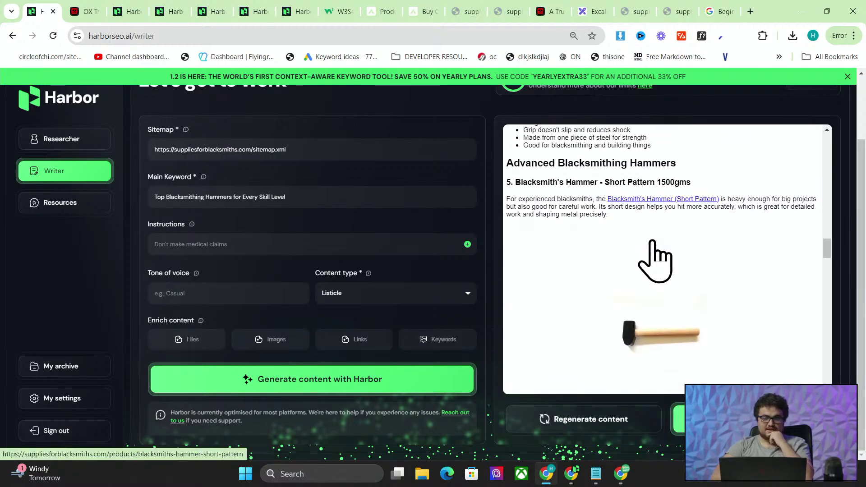
{"action": "scroll", "coordinate": [653, 242], "scroll_direction": "down", "scroll_amount": 2}
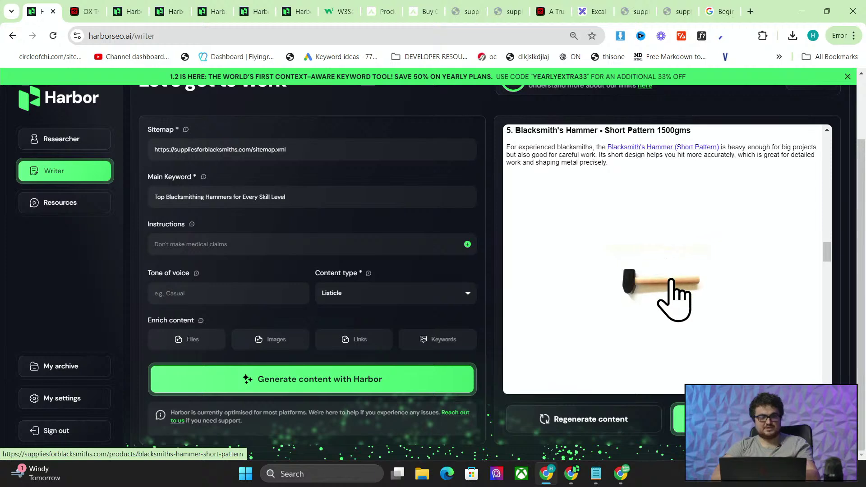
- Check the linked product page of the Blacksmith's Hammer (Short Pattern) in a new tab and return to the article
{"action": "middle_click", "coordinate": [674, 298]}
{"action": "left_click", "coordinate": [120, 11]}
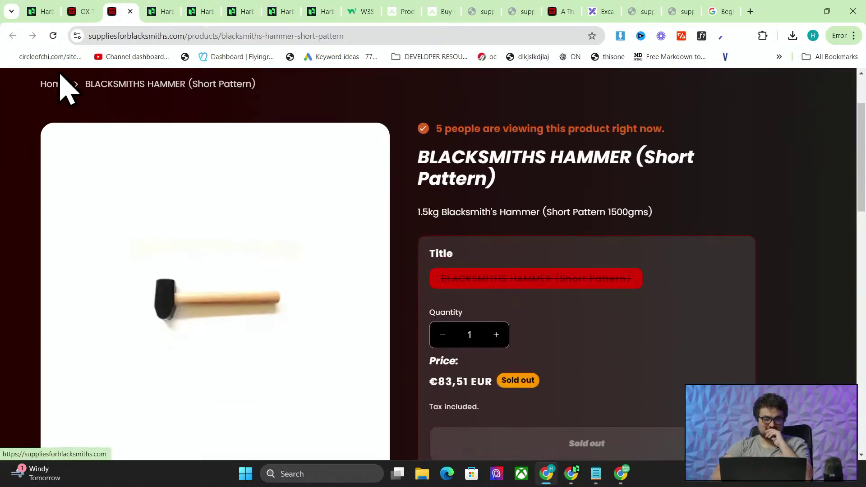
{"action": "left_click", "coordinate": [30, 4]}
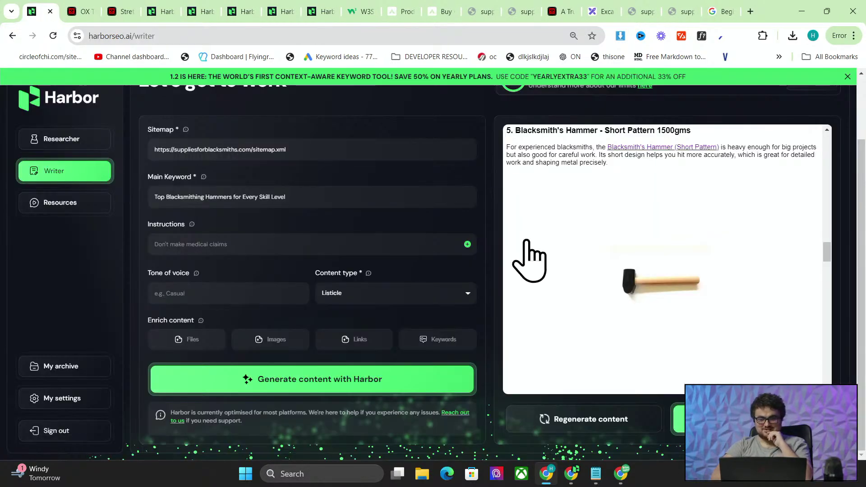
- Examine the remaining article entries and collection links, from the Cross Pein Sledge Hammer to the Pneumatic Planishing Hammer
{"action": "scroll", "coordinate": [688, 277], "scroll_direction": "down", "scroll_amount": 8}
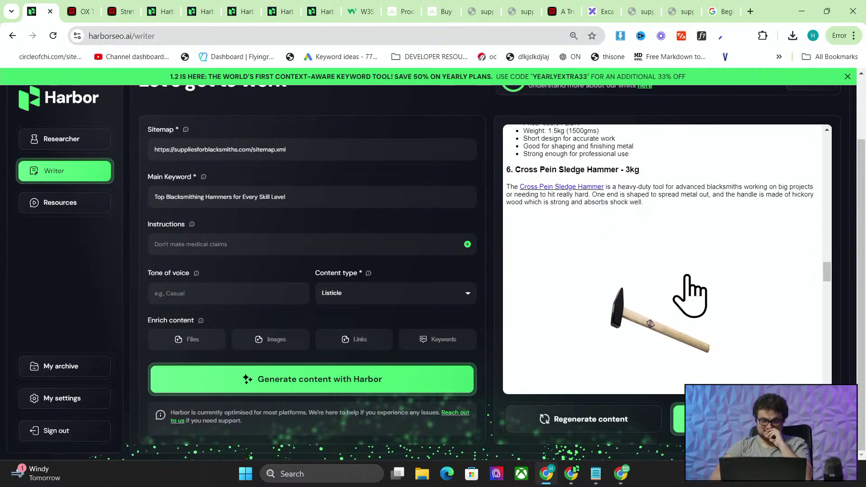
{"action": "scroll", "coordinate": [690, 296], "scroll_direction": "down", "scroll_amount": 1}
{"action": "scroll", "coordinate": [688, 276], "scroll_direction": "down", "scroll_amount": 5}
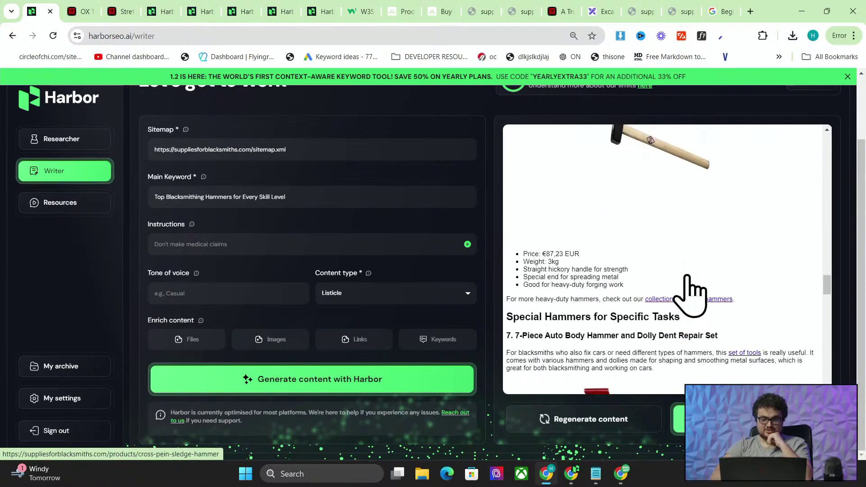
{"action": "scroll", "coordinate": [688, 276], "scroll_direction": "up", "scroll_amount": 3}
{"action": "scroll", "coordinate": [688, 276], "scroll_direction": "down", "scroll_amount": 6}
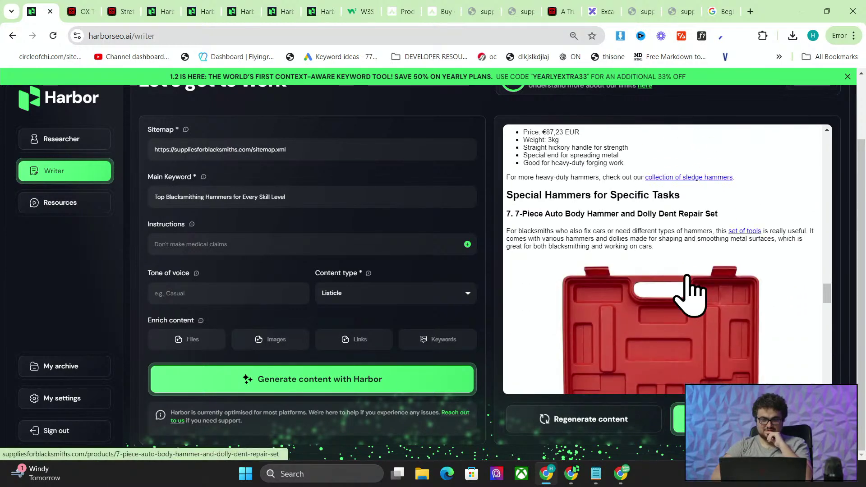
{"action": "scroll", "coordinate": [687, 276], "scroll_direction": "down", "scroll_amount": 5}
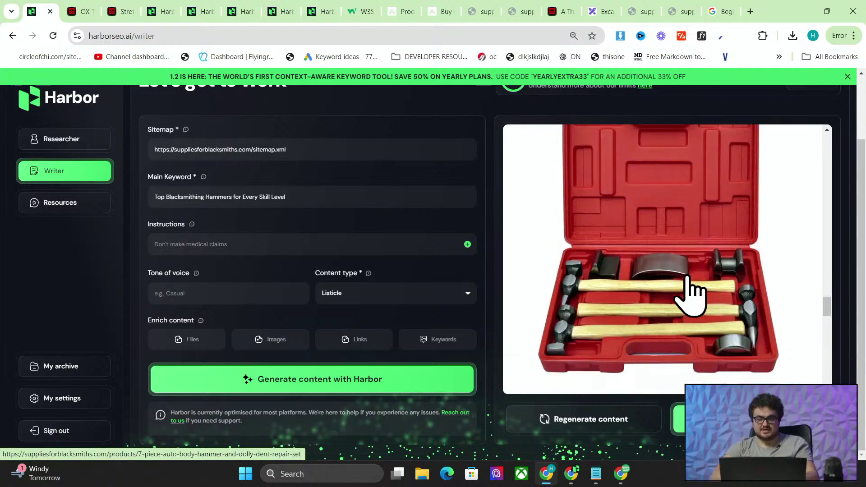
{"action": "scroll", "coordinate": [688, 276], "scroll_direction": "down", "scroll_amount": 4}
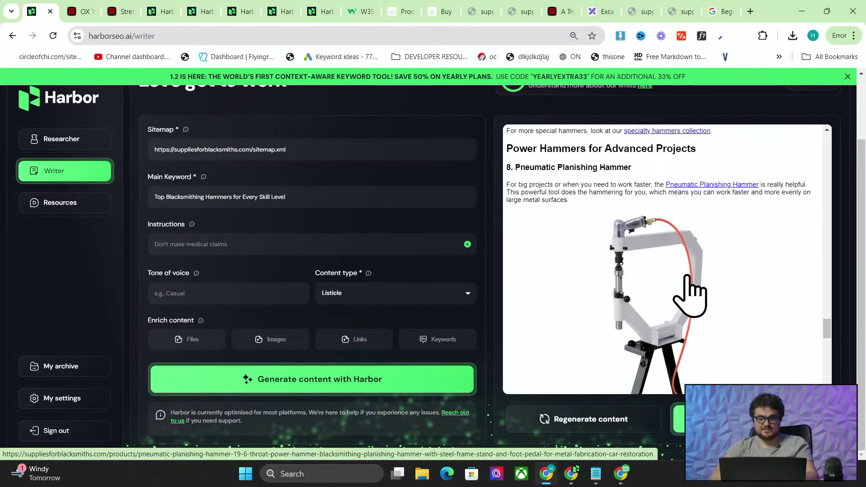
- Review the article from the Pneumatic Planishing Hammer to the conclusion, and check its linked forging hammers collection in a new tab
{"action": "scroll", "coordinate": [689, 295], "scroll_direction": "down", "scroll_amount": 1}
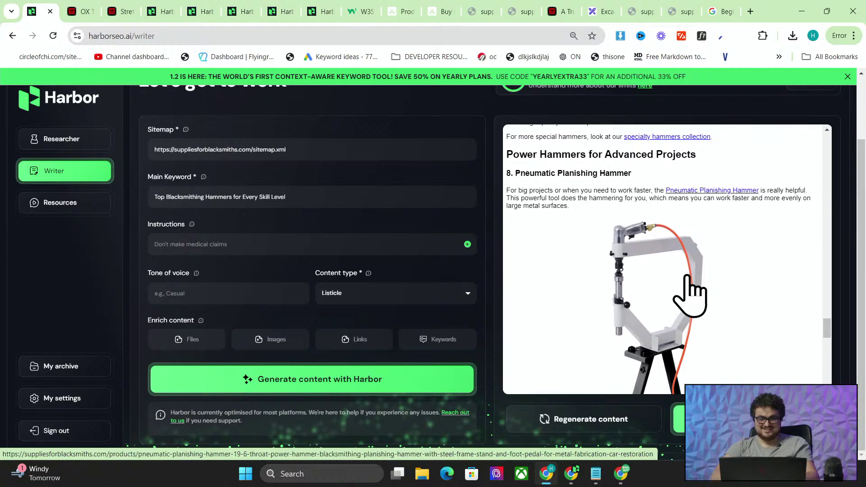
{"action": "scroll", "coordinate": [689, 295], "scroll_direction": "down", "scroll_amount": 1}
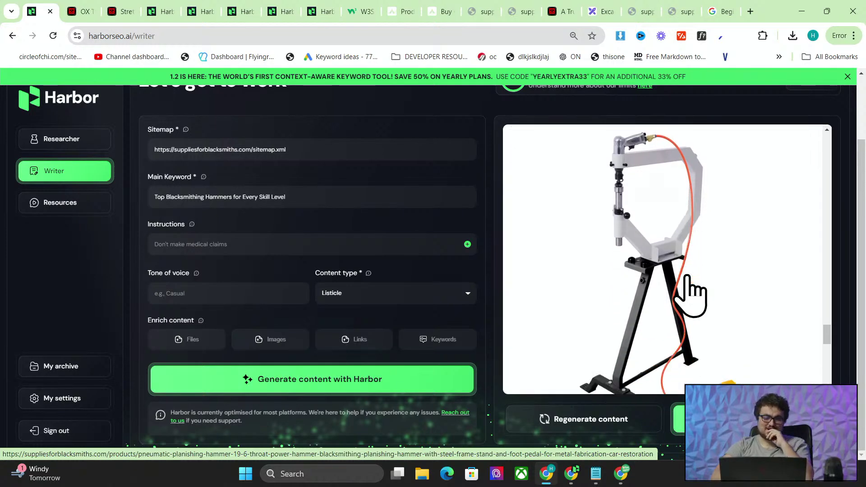
{"action": "scroll", "coordinate": [688, 276], "scroll_direction": "down", "scroll_amount": 5}
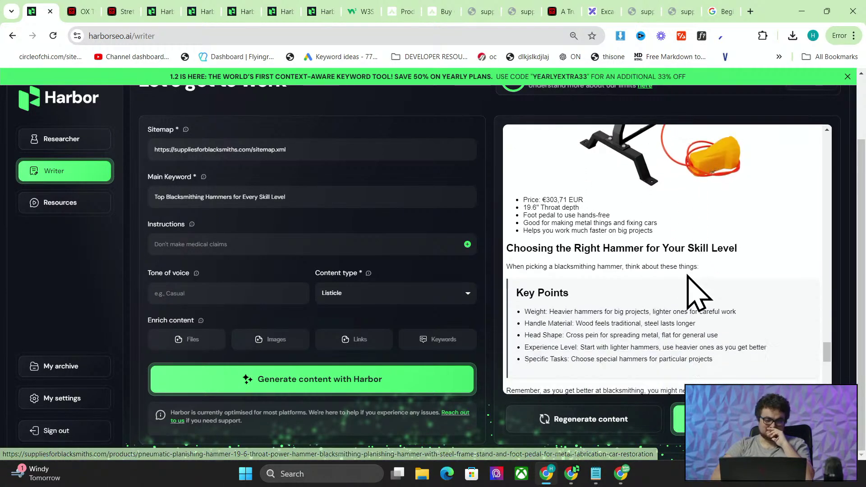
{"action": "scroll", "coordinate": [688, 277], "scroll_direction": "down", "scroll_amount": 8}
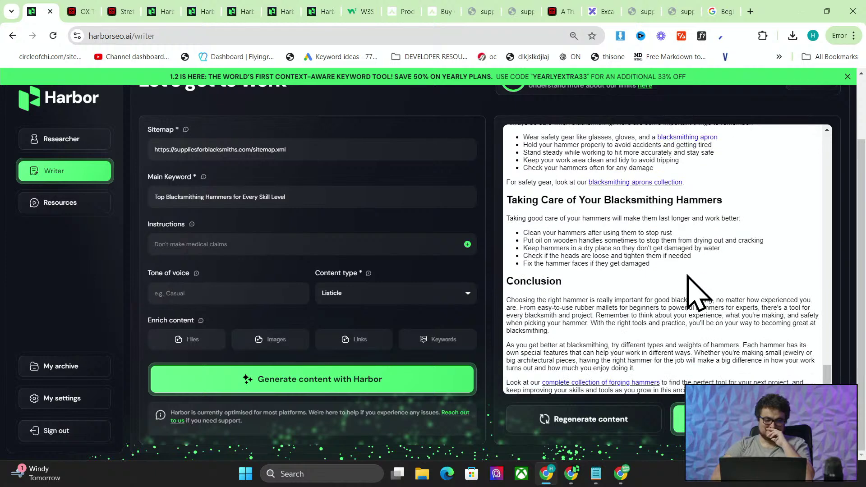
{"action": "scroll", "coordinate": [688, 276], "scroll_direction": "down", "scroll_amount": 1}
{"action": "left_click", "coordinate": [611, 380], "text": "ctrl"}
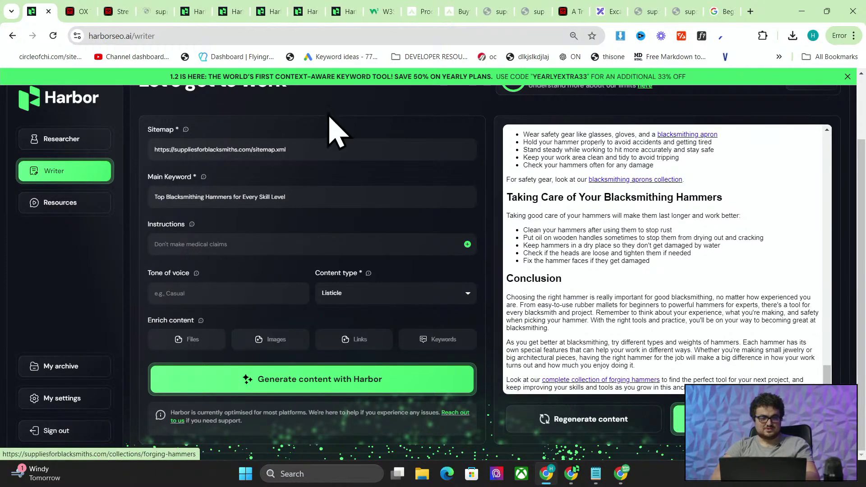
{"action": "left_click", "coordinate": [151, 12]}
{"action": "left_click", "coordinate": [45, 10]}
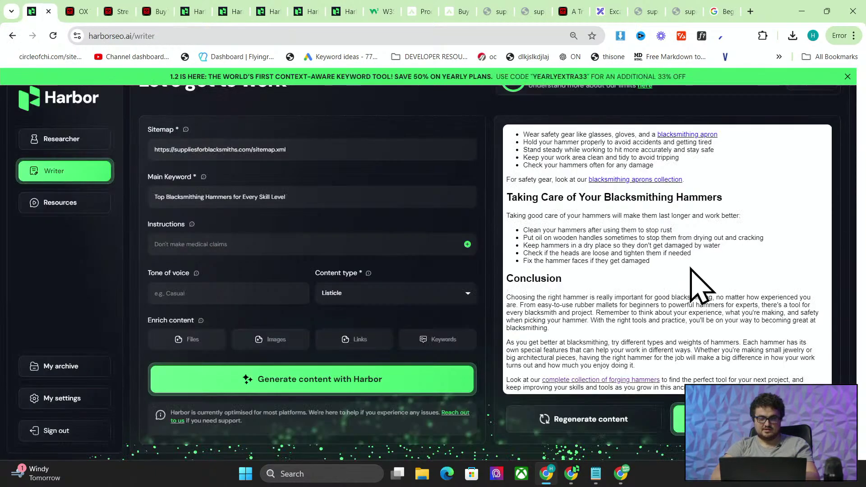
- Check the linked blacksmithing aprons collection in a new tab and return to the hammers article
{"action": "scroll", "coordinate": [697, 290], "scroll_direction": "up", "scroll_amount": 2}
{"action": "left_click", "coordinate": [635, 251], "text": "ctrl"}
{"action": "left_click", "coordinate": [186, 11]}
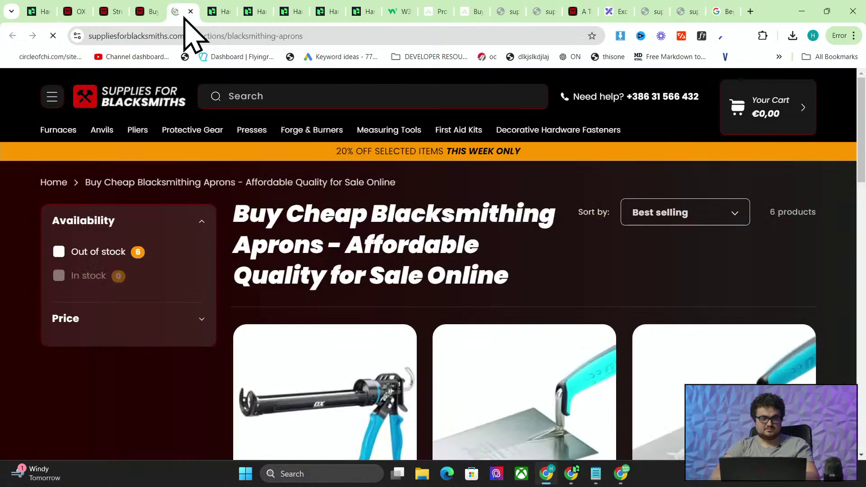
{"action": "left_click", "coordinate": [47, 9]}
- Find the specialty hammers collection link above the power hammers section, check it in a new tab, and return to the article
{"action": "scroll", "coordinate": [626, 216], "scroll_direction": "up", "scroll_amount": 10}
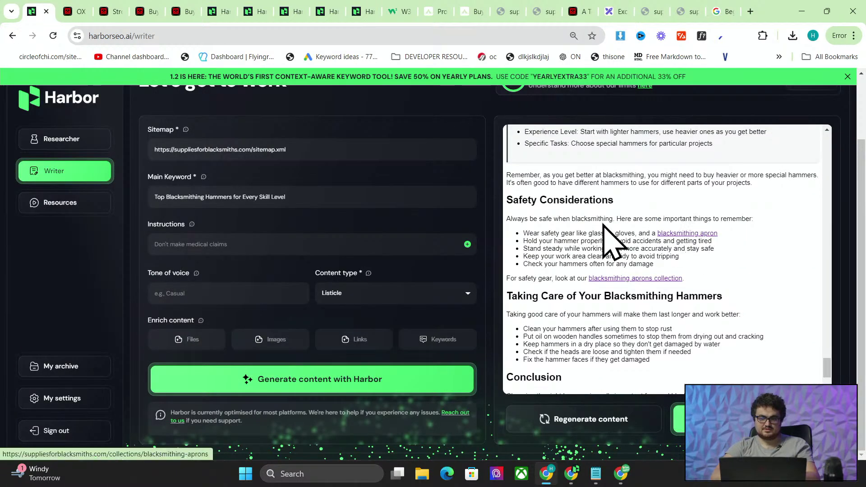
{"action": "scroll", "coordinate": [603, 228], "scroll_direction": "up", "scroll_amount": 5}
{"action": "scroll", "coordinate": [605, 229], "scroll_direction": "down", "scroll_amount": 3}
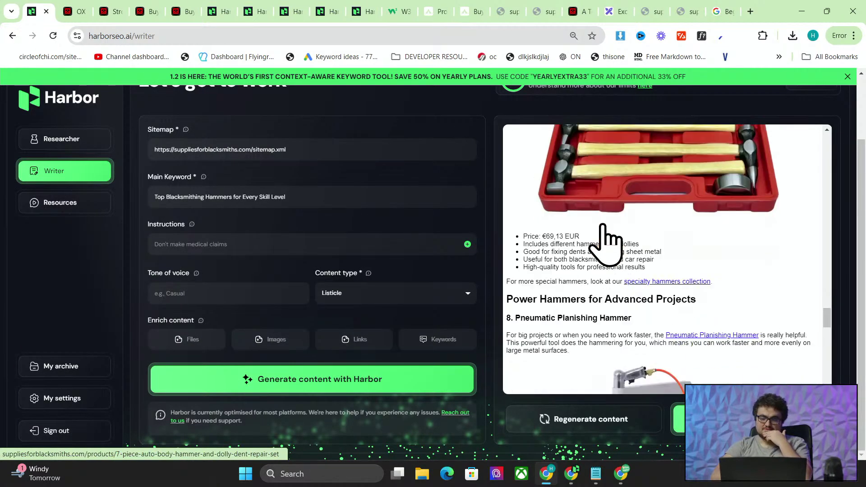
{"action": "left_click", "coordinate": [654, 285]}
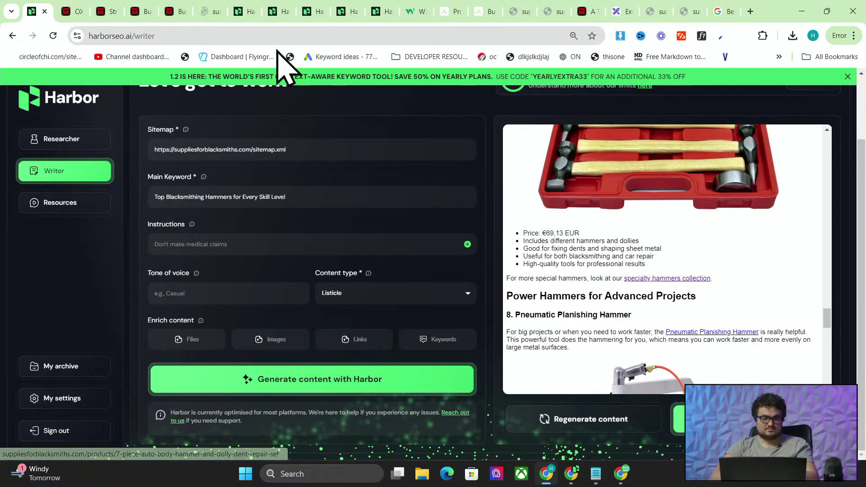
{"action": "left_click", "coordinate": [212, 11]}
{"action": "left_click", "coordinate": [29, 2]}
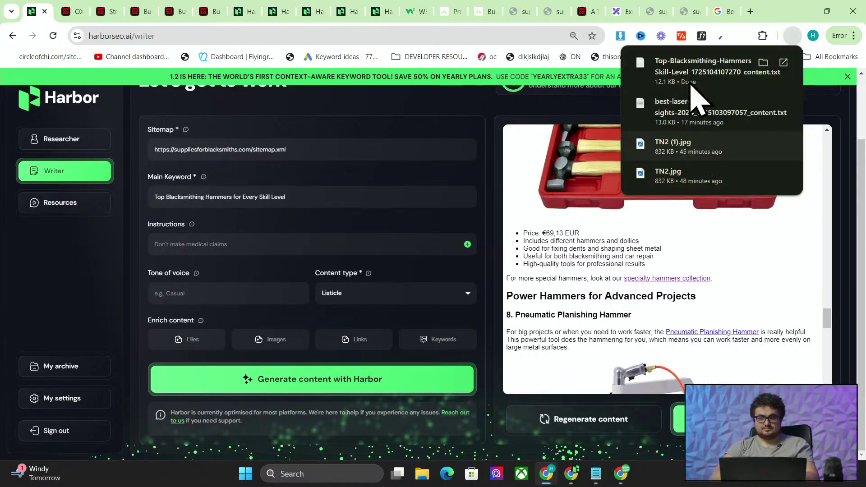
- Open the downloaded Top-Blacksmithing-Hammers content text file in Notepad and copy its entire HTML
{"action": "left_click", "coordinate": [694, 92]}
{"action": "key", "text": "ctrl+a"}
{"action": "key", "text": "alt+Tab"}
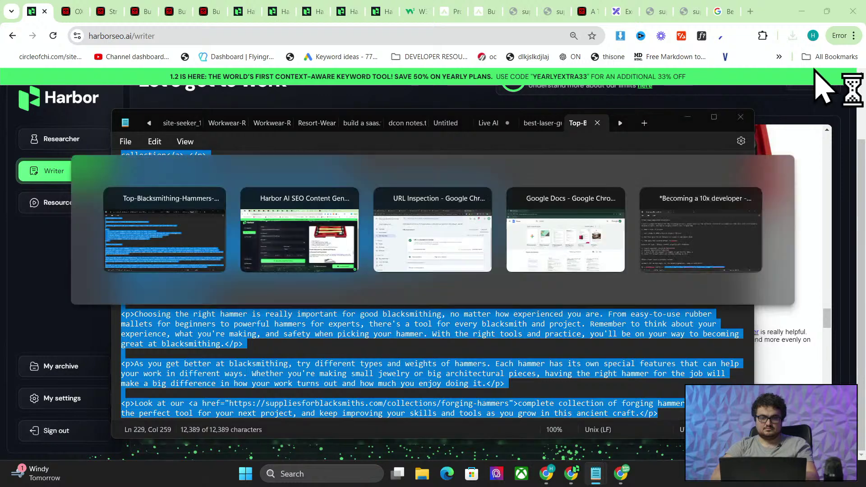
- Switch to Google Search Console and inspect the index status of the suppliesforhunting.com top-6-best-laser-gun-sights-for-2024-precision-upgrade post again
{"action": "left_click", "coordinate": [814, 36]}
{"action": "left_click", "coordinate": [699, 284]}
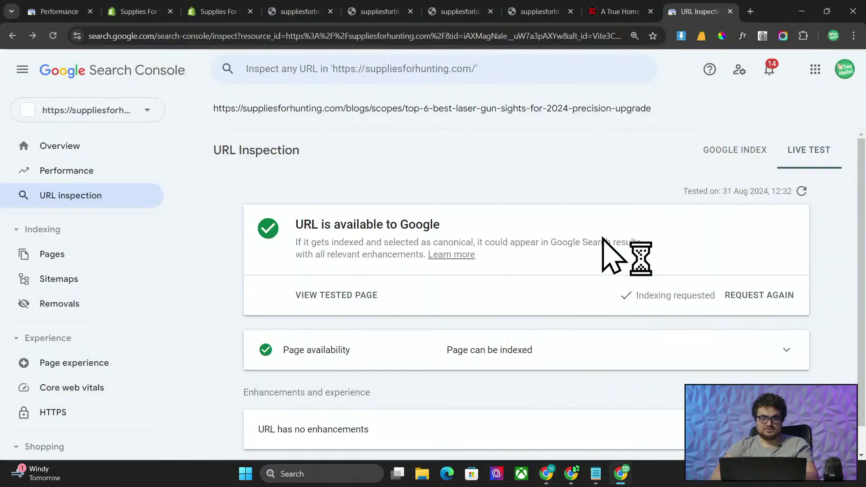
{"action": "left_click", "coordinate": [441, 71]}
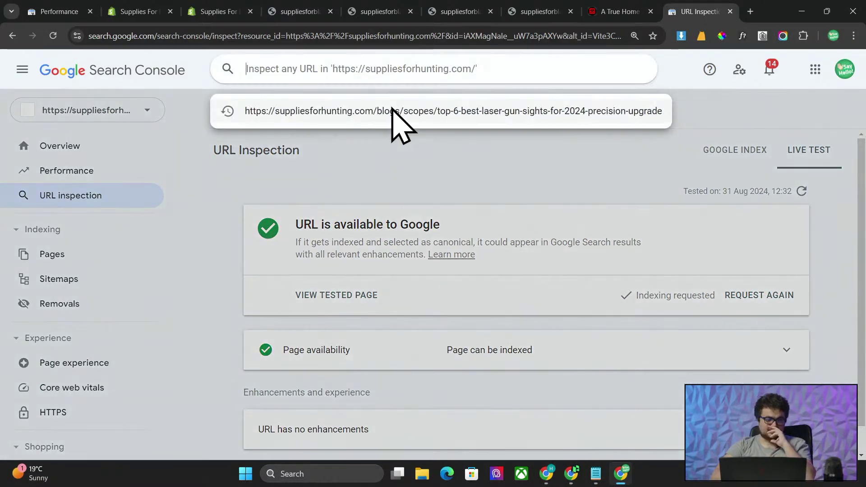
{"action": "left_click", "coordinate": [392, 110]}
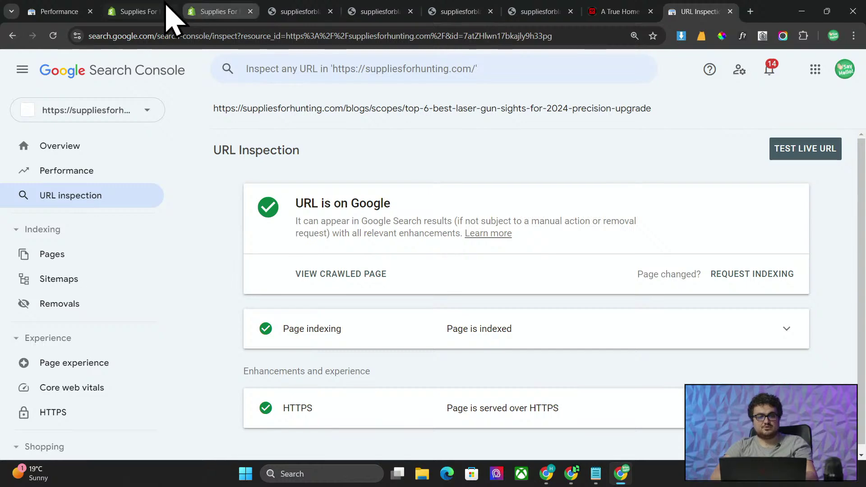
- Switch to Shopify, open the Supplies For Blacksmiths store, and go to its online store's blog posts
{"action": "left_click", "coordinate": [158, 13]}
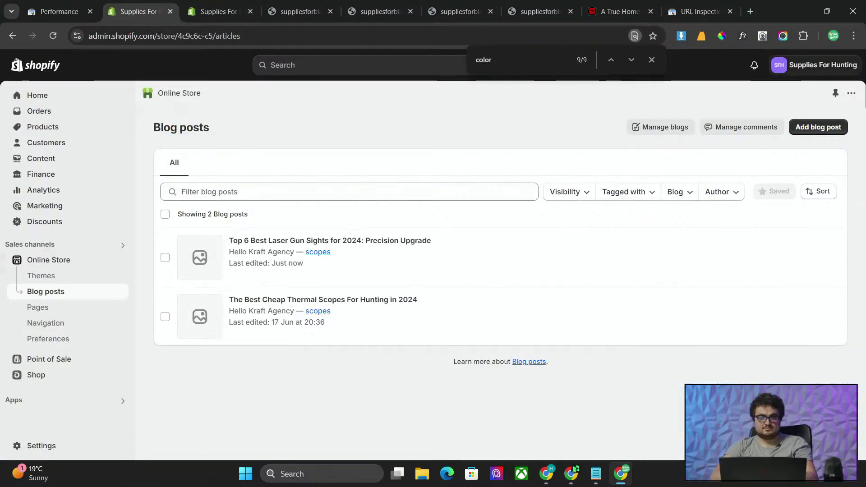
{"action": "left_click", "coordinate": [842, 83]}
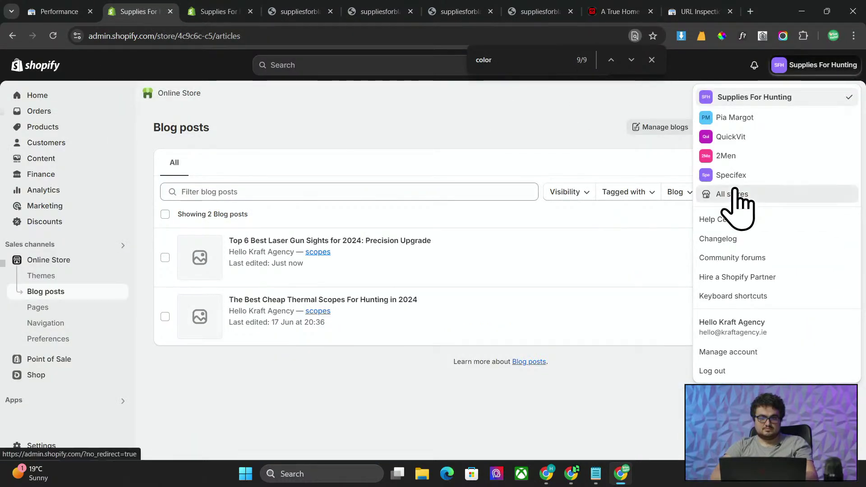
{"action": "left_click", "coordinate": [733, 194]}
{"action": "left_click", "coordinate": [117, 10]}
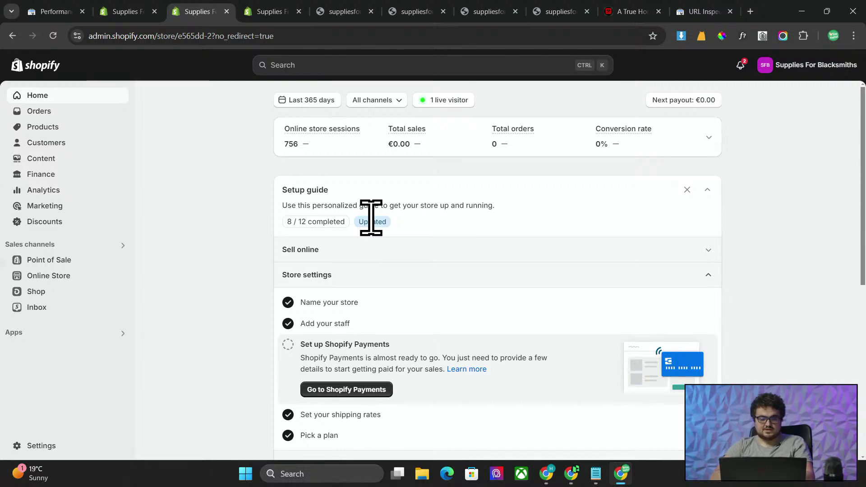
{"action": "left_click", "coordinate": [70, 246]}
{"action": "left_click", "coordinate": [298, 110]}
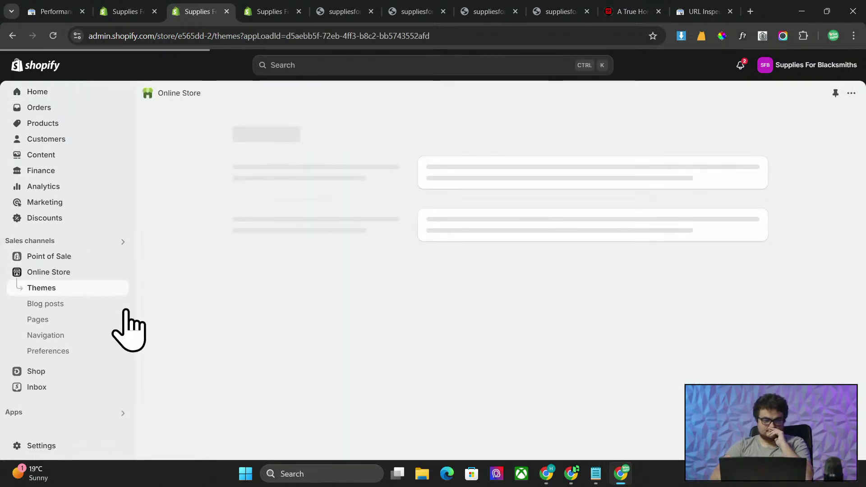
{"action": "left_click", "coordinate": [84, 305]}
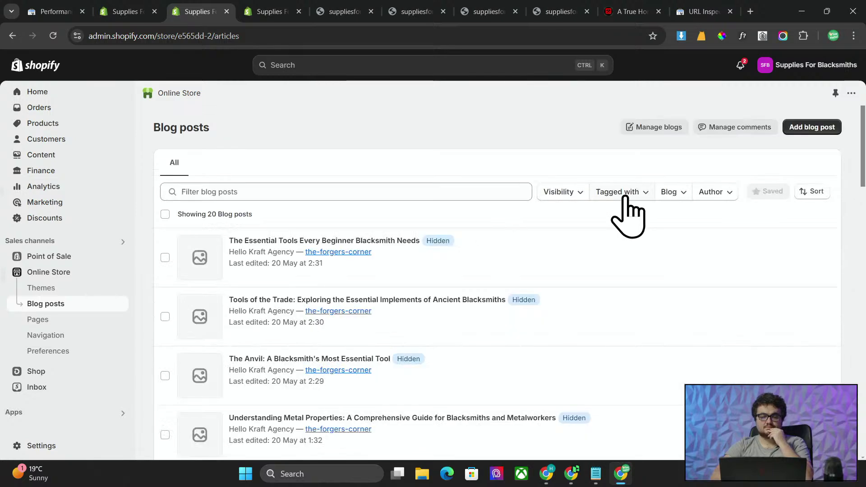
- Look through the blog posts and the collection links in "The Essential Tools Every Beginner Blacksmith Needs", and return to the list
{"action": "scroll", "coordinate": [629, 213], "scroll_direction": "down", "scroll_amount": 20}
{"action": "scroll", "coordinate": [718, 200], "scroll_direction": "up", "scroll_amount": 20}
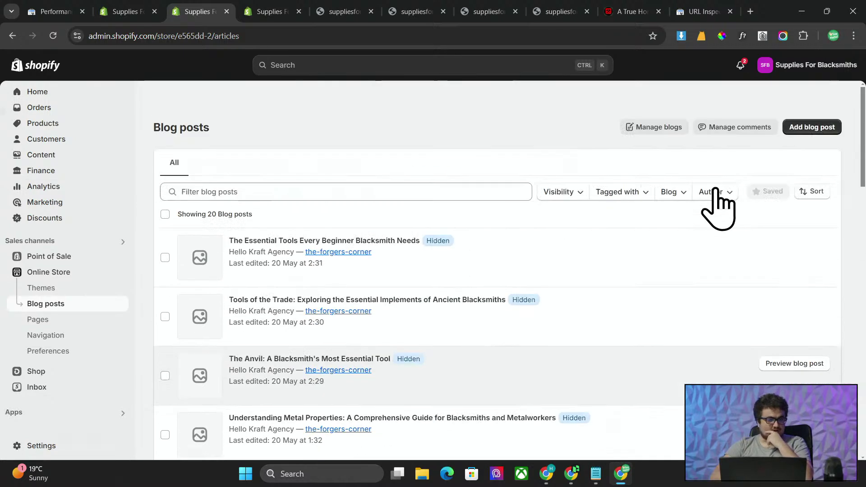
{"action": "left_click", "coordinate": [406, 242]}
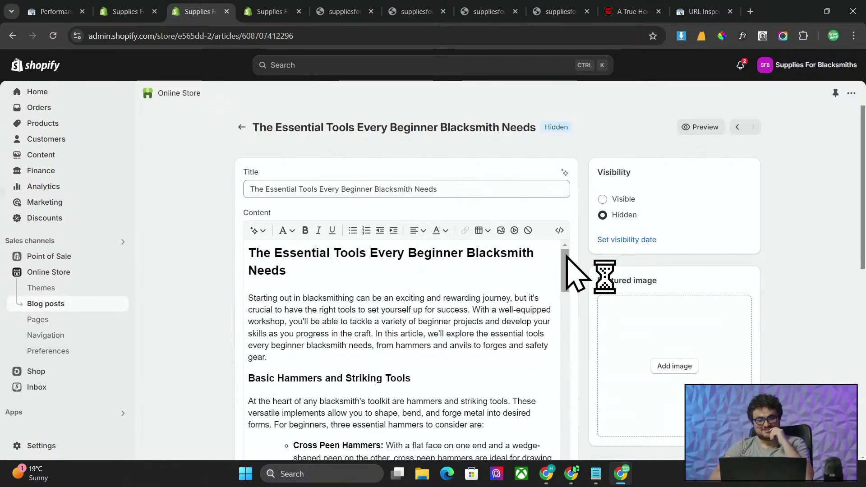
{"action": "scroll", "coordinate": [568, 262], "scroll_direction": "down", "scroll_amount": 5}
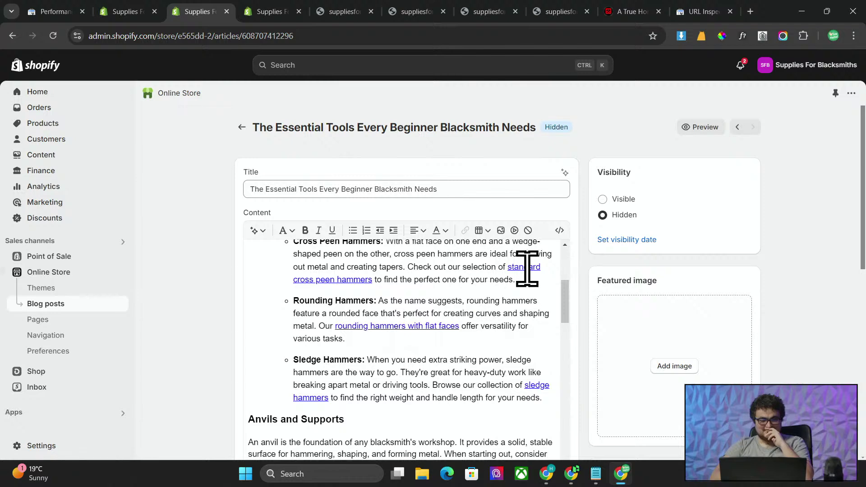
{"action": "scroll", "coordinate": [527, 268], "scroll_direction": "down", "scroll_amount": 15}
{"action": "scroll", "coordinate": [704, 273], "scroll_direction": "down", "scroll_amount": 4}
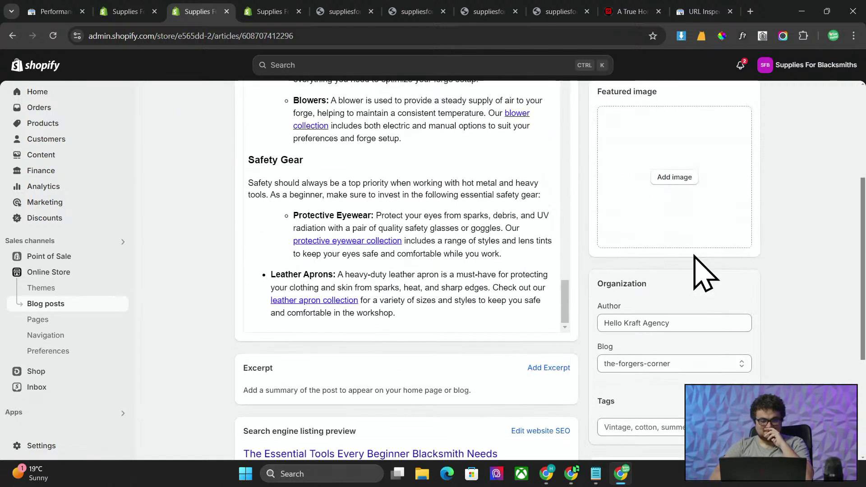
{"action": "left_click", "coordinate": [13, 36]}
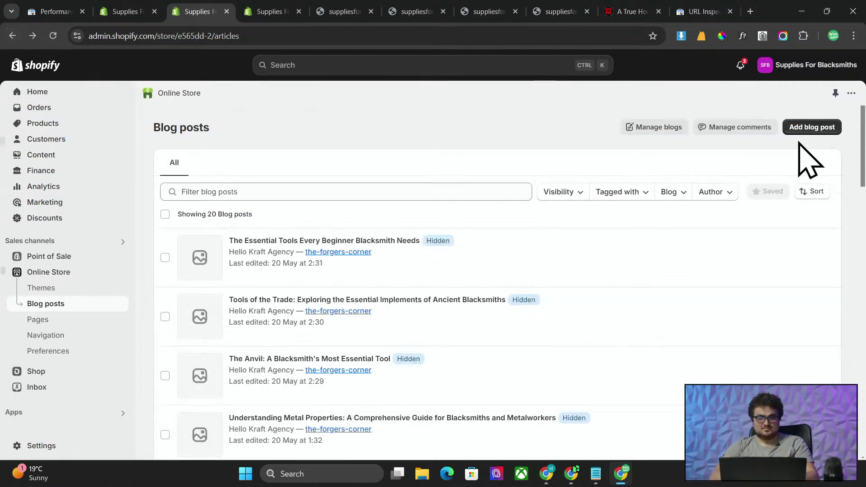
- Add a new blog post, paste the copied article HTML into its content as code, and return to the formatted view
{"action": "left_click", "coordinate": [812, 127]}
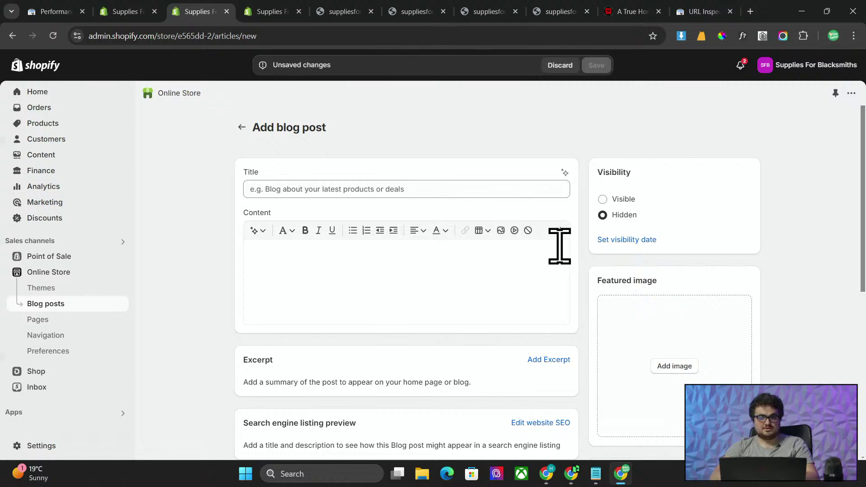
{"action": "left_click", "coordinate": [467, 258]}
{"action": "key", "text": "ctrl+v"}
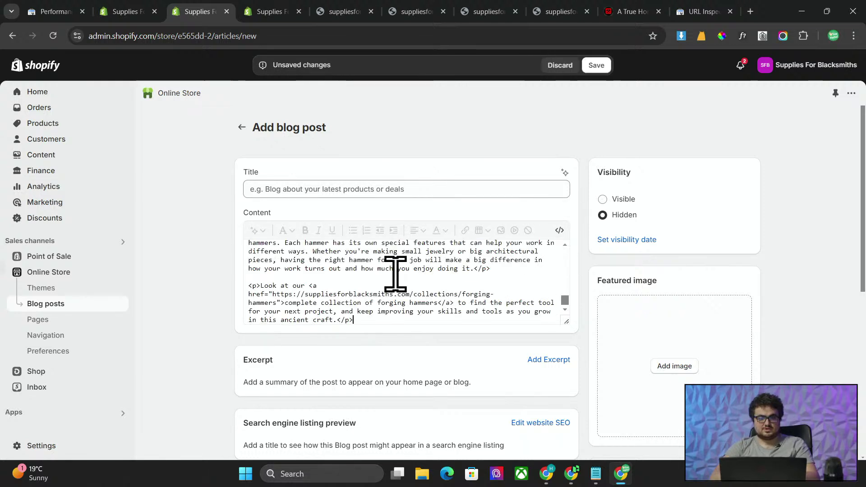
{"action": "left_click", "coordinate": [560, 231]}
- Copy the article's main heading into the post title as "Top 8 Blacksmithing Hammers for Every Skill Level"
{"action": "triple_click", "coordinate": [320, 266]}
{"action": "key", "text": "ctrl+c"}
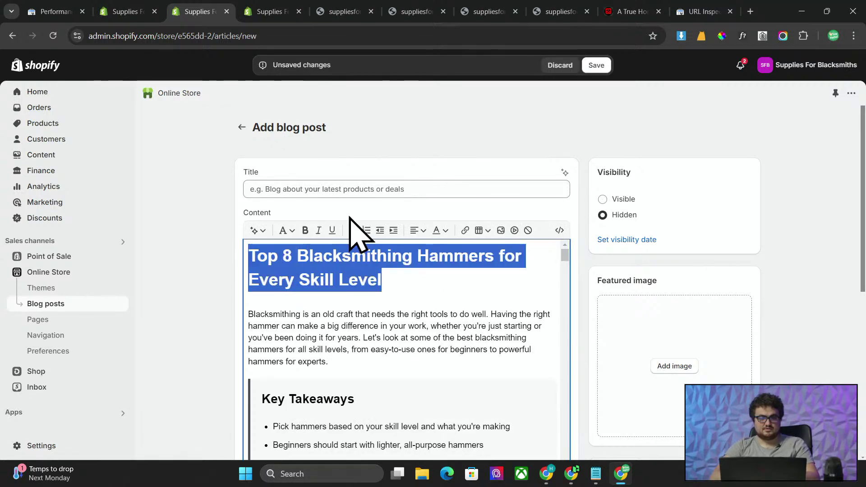
{"action": "left_click", "coordinate": [338, 195]}
{"action": "key", "text": "ctrl+v"}
- Delete the duplicate main heading and its empty line from the start of the post content
{"action": "left_click", "coordinate": [319, 258]}
{"action": "key", "text": "BackSpace"}
{"action": "key", "text": "BackSpace"}
{"action": "key", "text": "BackSpace"}
{"action": "key", "text": "BackSpace"}
{"action": "key", "text": "BackSpace"}
{"action": "key", "text": "BackSpace"}
{"action": "key", "text": "BackSpace"}
{"action": "key", "text": "BackSpace"}
{"action": "key", "text": "BackSpace"}
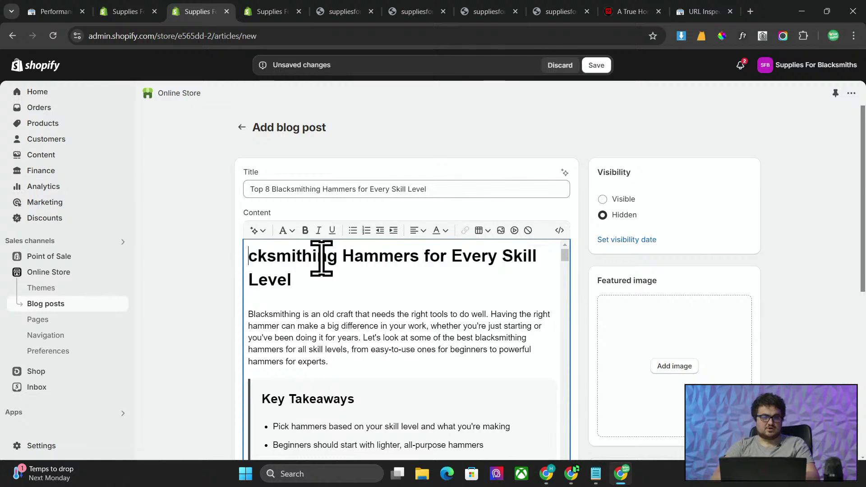
{"action": "triple_click", "coordinate": [319, 265]}
{"action": "key", "text": "BackSpace"}
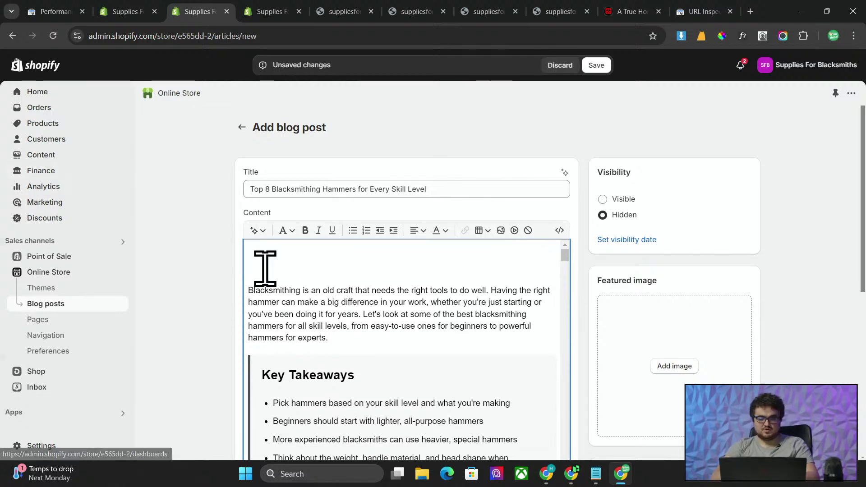
{"action": "key", "text": "BackSpace"}
- Change the introductory text's format to Paragraph
{"action": "triple_click", "coordinate": [326, 310]}
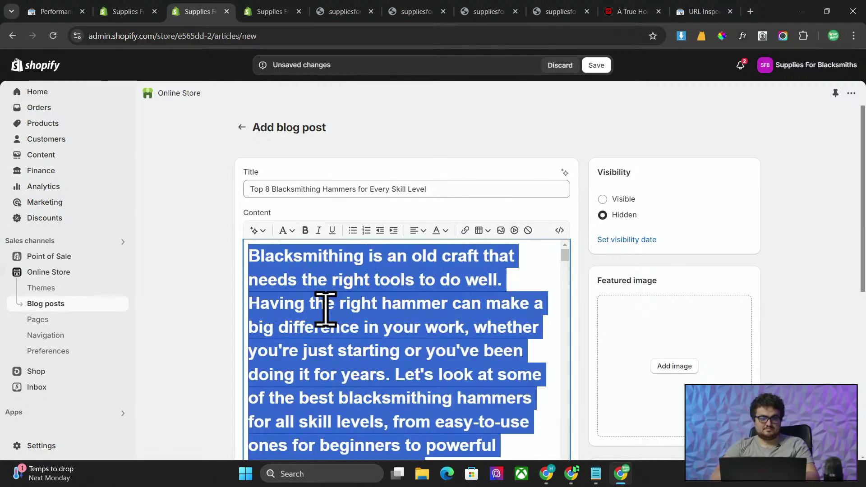
{"action": "left_click", "coordinate": [296, 232]}
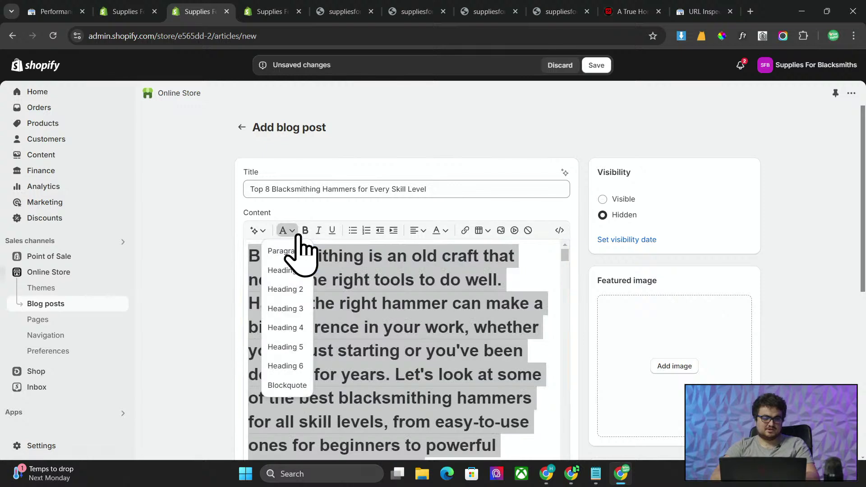
{"action": "left_click", "coordinate": [286, 252]}
{"action": "left_click", "coordinate": [388, 315]}
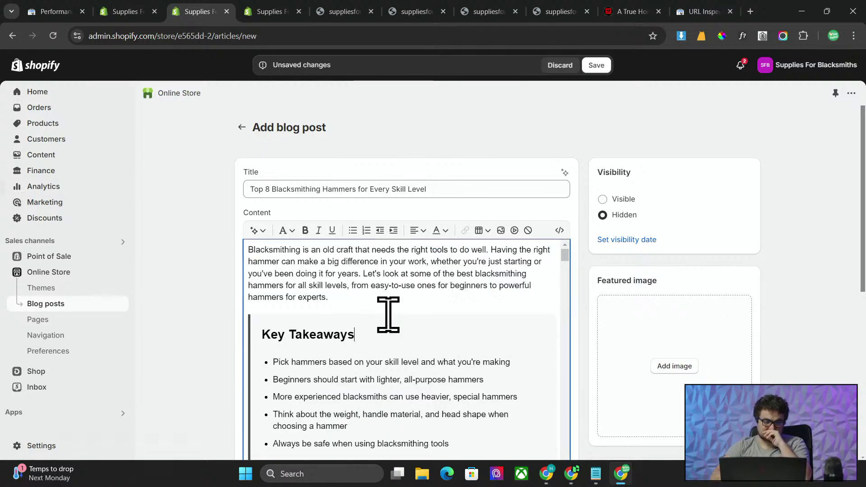
- Review the formatted article from the key takeaways through the hammer sections to the conclusion
{"action": "scroll", "coordinate": [449, 336], "scroll_direction": "down", "scroll_amount": 8}
{"action": "scroll", "coordinate": [450, 338], "scroll_direction": "up", "scroll_amount": 3}
{"action": "scroll", "coordinate": [450, 338], "scroll_direction": "down", "scroll_amount": 5}
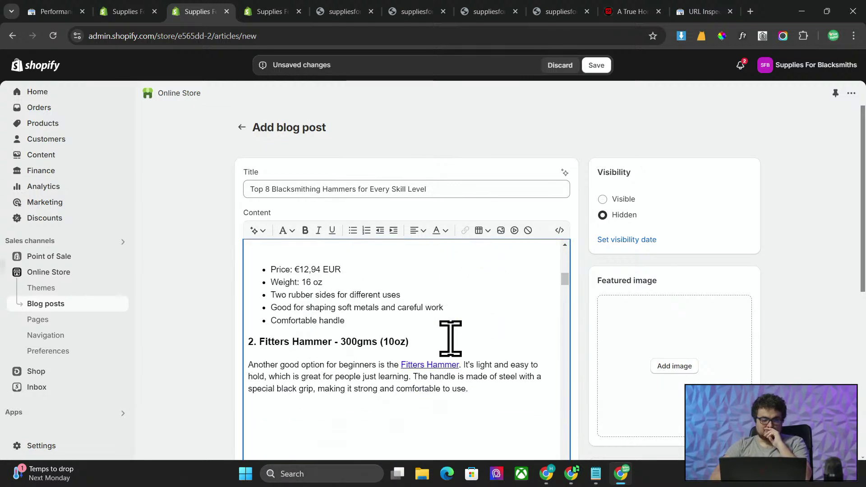
{"action": "scroll", "coordinate": [450, 338], "scroll_direction": "down", "scroll_amount": 6}
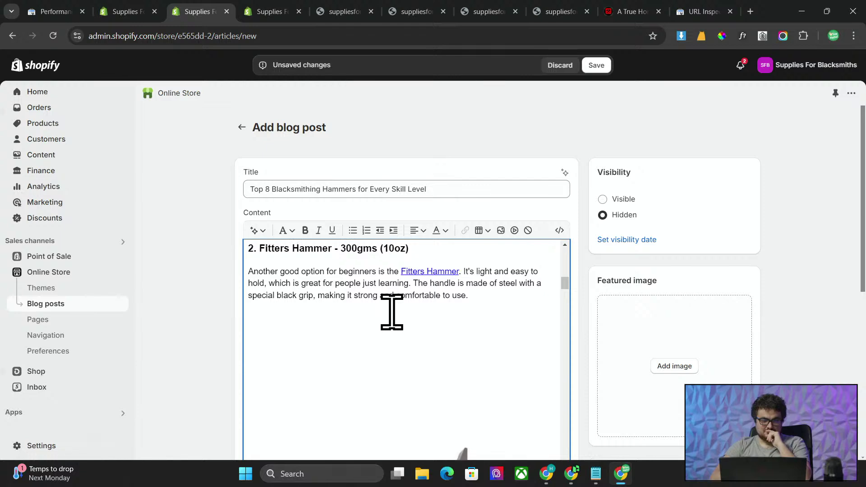
{"action": "scroll", "coordinate": [392, 311], "scroll_direction": "down", "scroll_amount": 10}
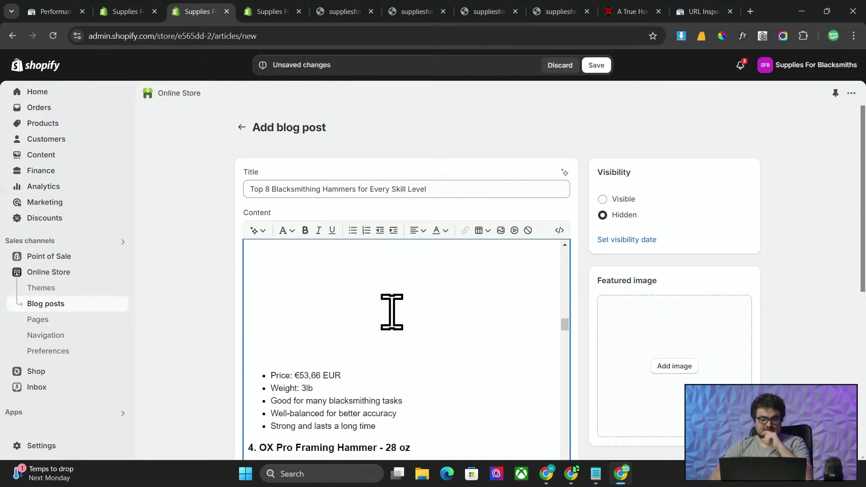
{"action": "scroll", "coordinate": [392, 312], "scroll_direction": "down", "scroll_amount": 10}
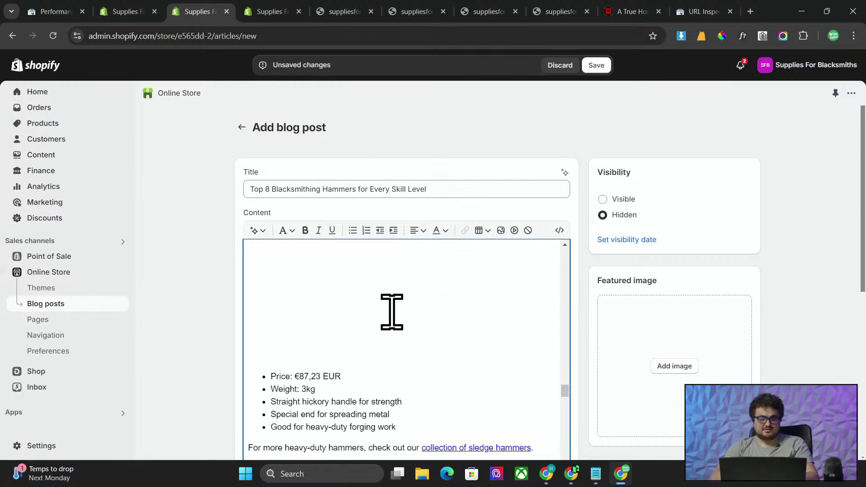
{"action": "scroll", "coordinate": [391, 311], "scroll_direction": "down", "scroll_amount": 10}
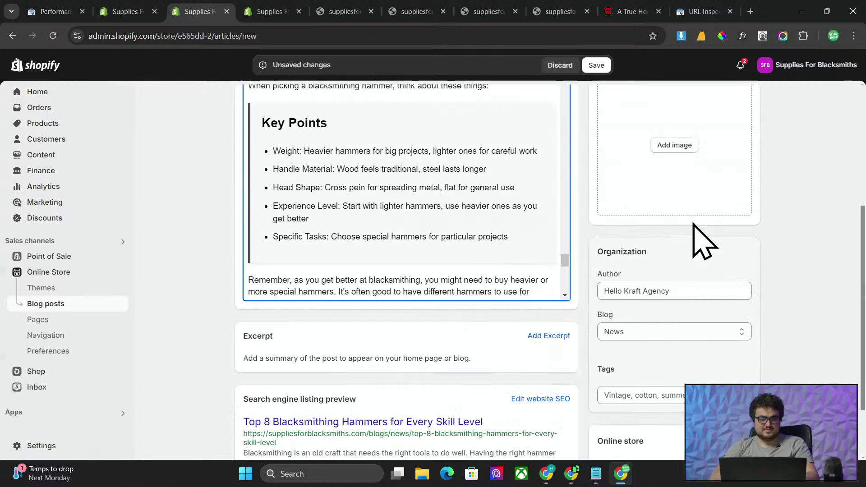
{"action": "scroll", "coordinate": [410, 142], "scroll_direction": "down", "scroll_amount": 8}
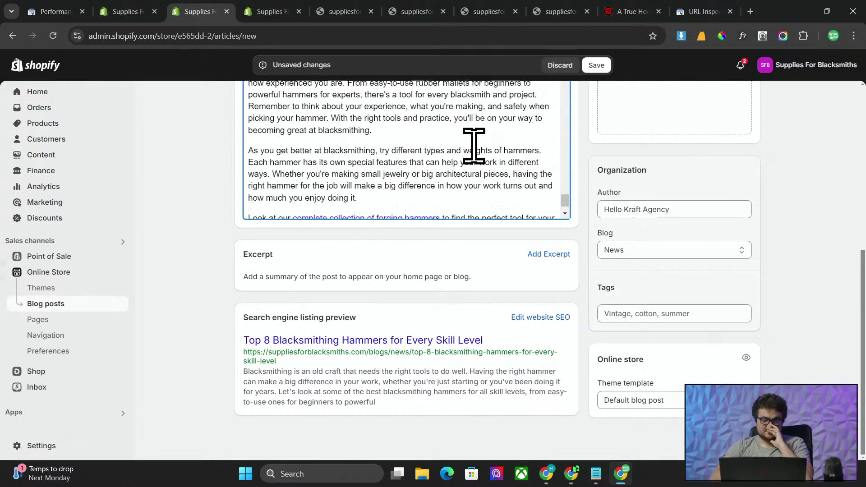
- Assign the post to the the-forgers-corner blog, set its visibility to Visible, and save it
{"action": "left_click", "coordinate": [669, 250]}
{"action": "left_click", "coordinate": [654, 292]}
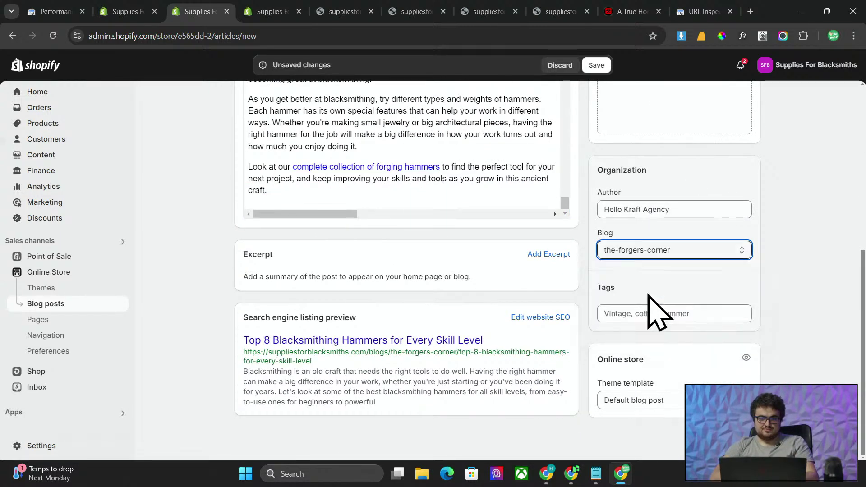
{"action": "scroll", "coordinate": [766, 263], "scroll_direction": "up", "scroll_amount": 7}
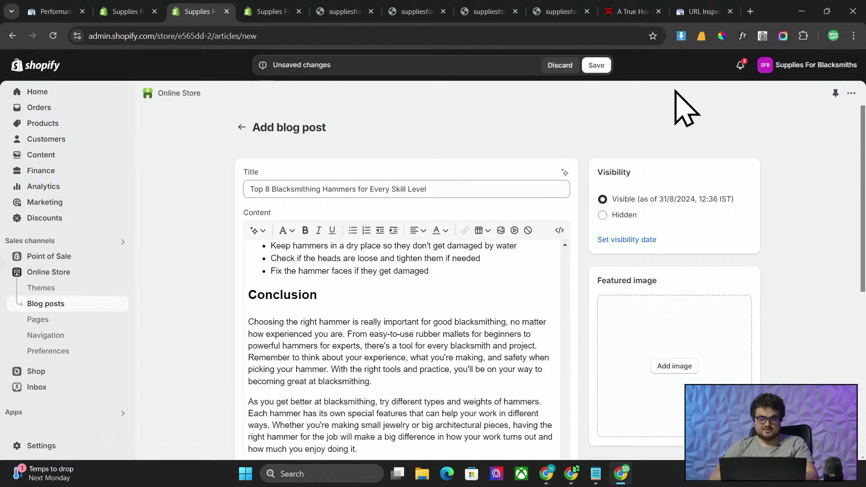
{"action": "left_click", "coordinate": [596, 65]}
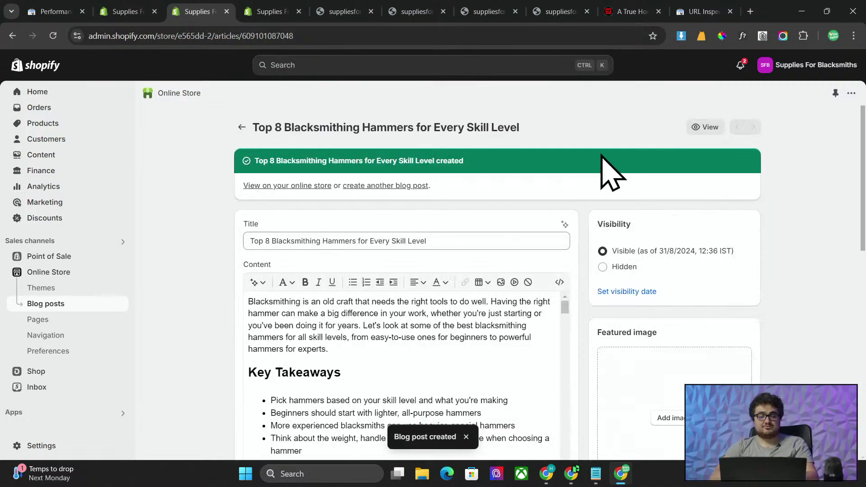
- Open the published post on the online store, select its web address, and look through the whole article
{"action": "left_click", "coordinate": [705, 128]}
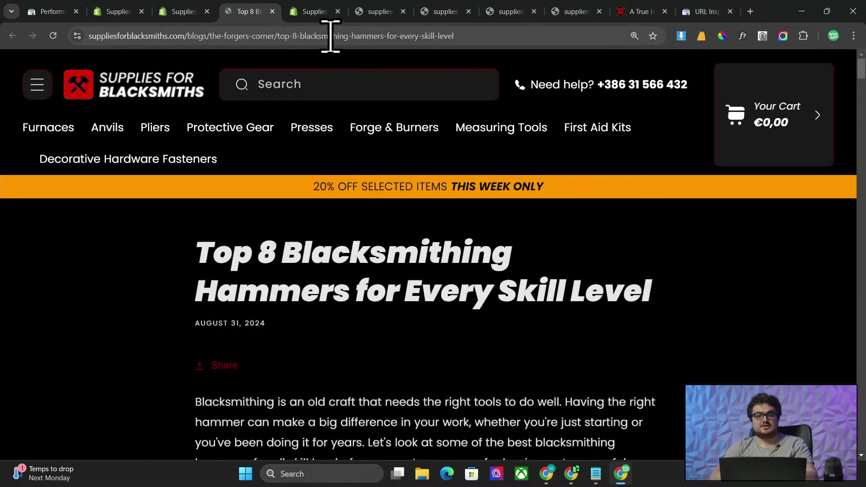
{"action": "left_click", "coordinate": [329, 36]}
{"action": "scroll", "coordinate": [429, 238], "scroll_direction": "down", "scroll_amount": 20}
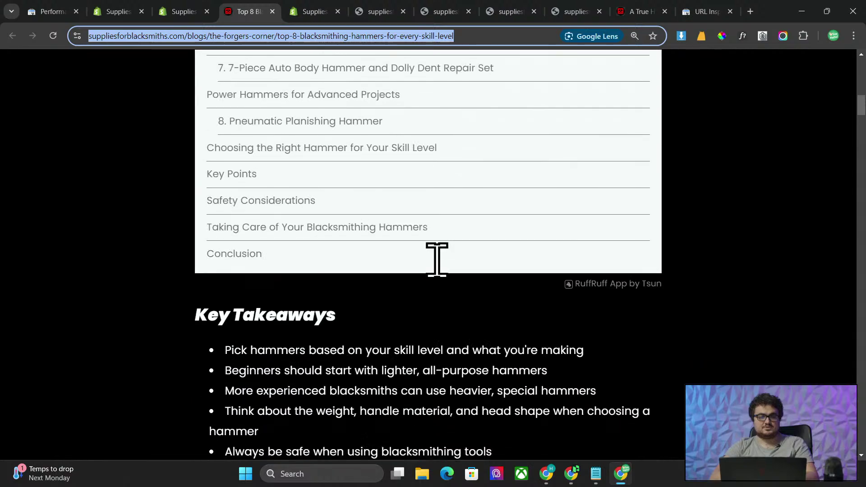
{"action": "scroll", "coordinate": [436, 261], "scroll_direction": "down", "scroll_amount": 20}
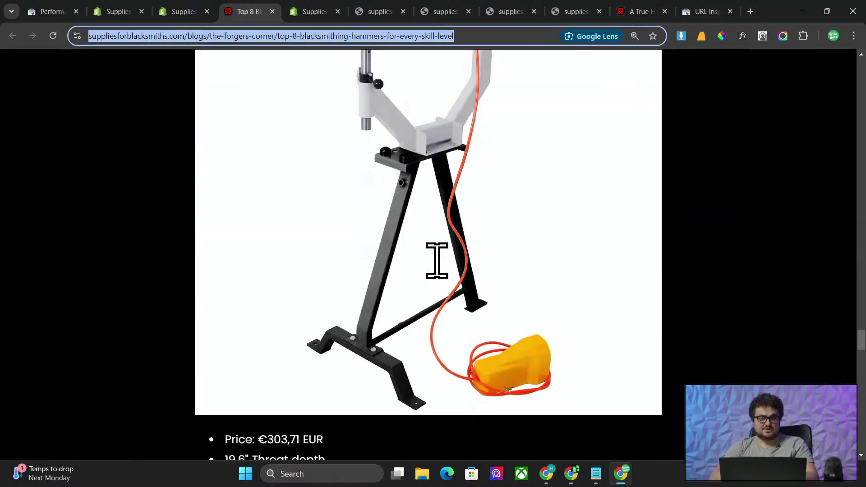
{"action": "scroll", "coordinate": [437, 261], "scroll_direction": "down", "scroll_amount": 10}
{"action": "scroll", "coordinate": [436, 261], "scroll_direction": "up", "scroll_amount": 15}
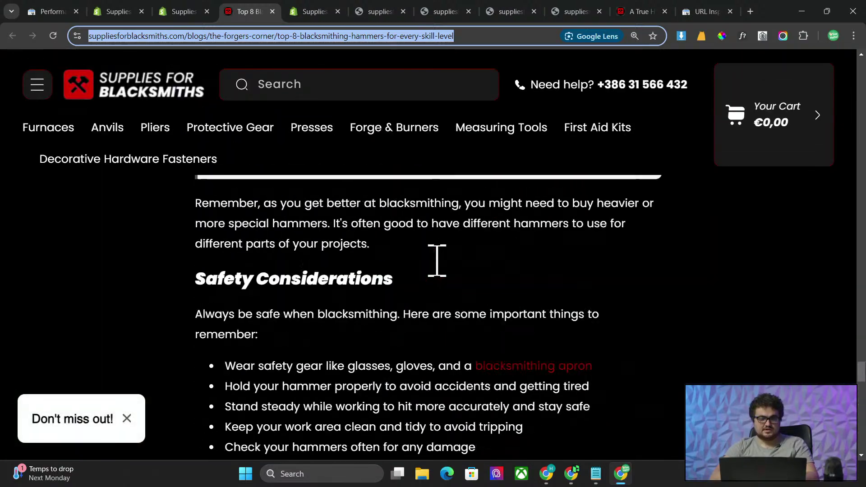
{"action": "scroll", "coordinate": [437, 261], "scroll_direction": "up", "scroll_amount": 20}
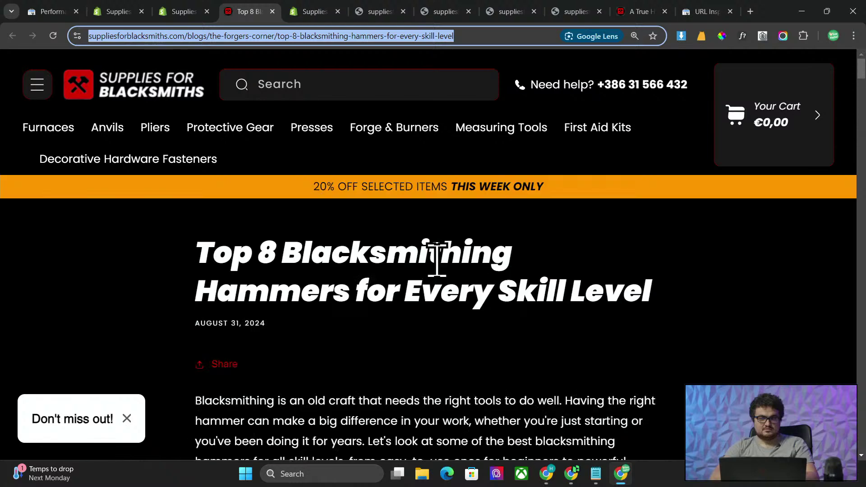
- Examine the published post's table of contents and follow its Pneumatic Planishing Hammer entry to that section
{"action": "scroll", "coordinate": [600, 328], "scroll_direction": "down", "scroll_amount": 11}
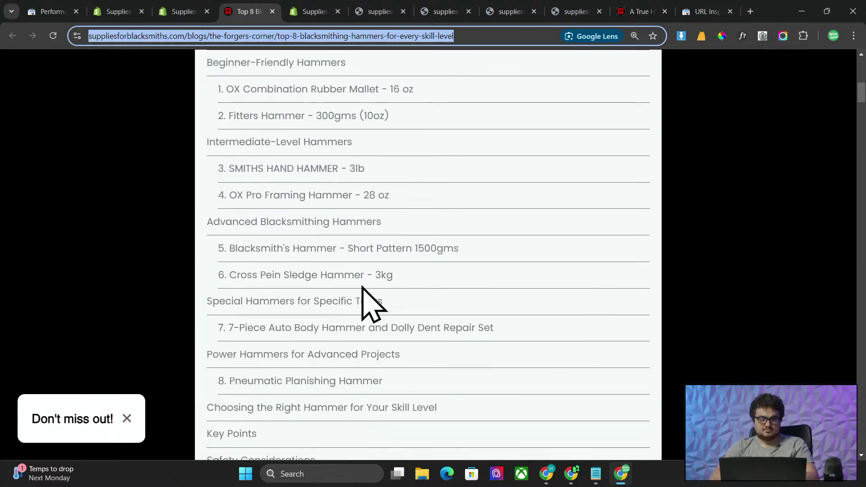
{"action": "scroll", "coordinate": [302, 273], "scroll_direction": "up", "scroll_amount": 4}
{"action": "scroll", "coordinate": [262, 237], "scroll_direction": "up", "scroll_amount": 1}
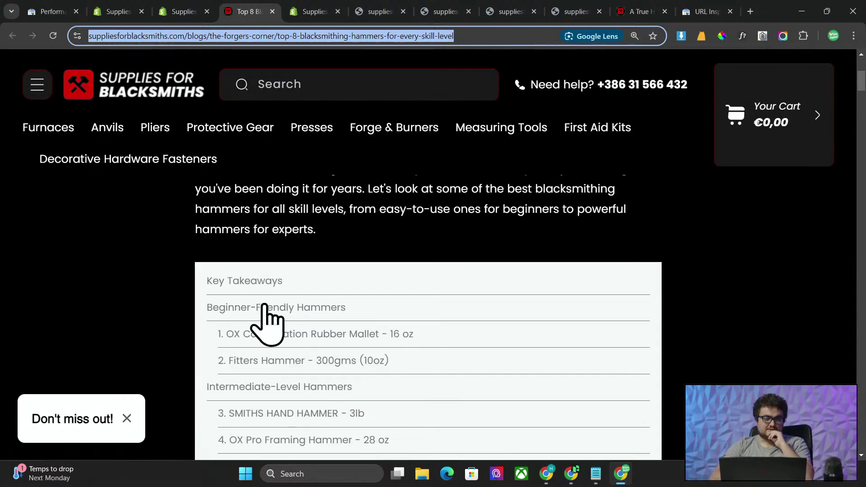
{"action": "scroll", "coordinate": [266, 293], "scroll_direction": "down", "scroll_amount": 12}
{"action": "scroll", "coordinate": [269, 303], "scroll_direction": "up", "scroll_amount": 4}
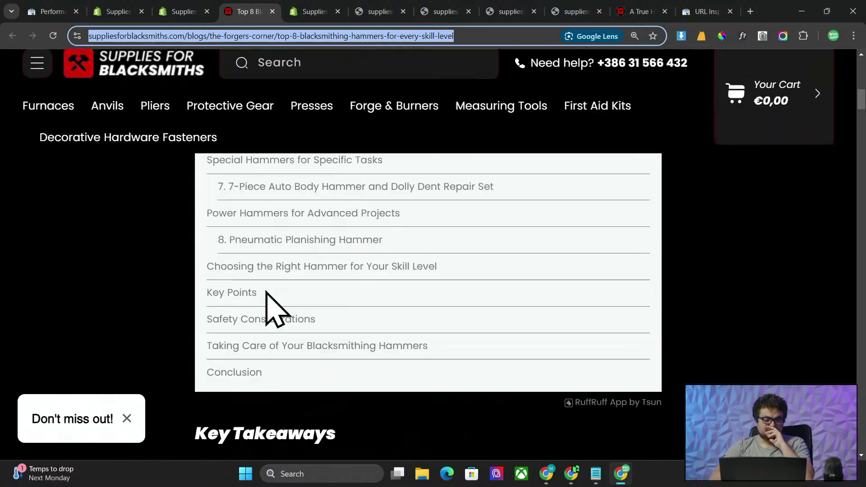
{"action": "left_click", "coordinate": [283, 232]}
{"action": "scroll", "coordinate": [431, 243], "scroll_direction": "up", "scroll_amount": 10}
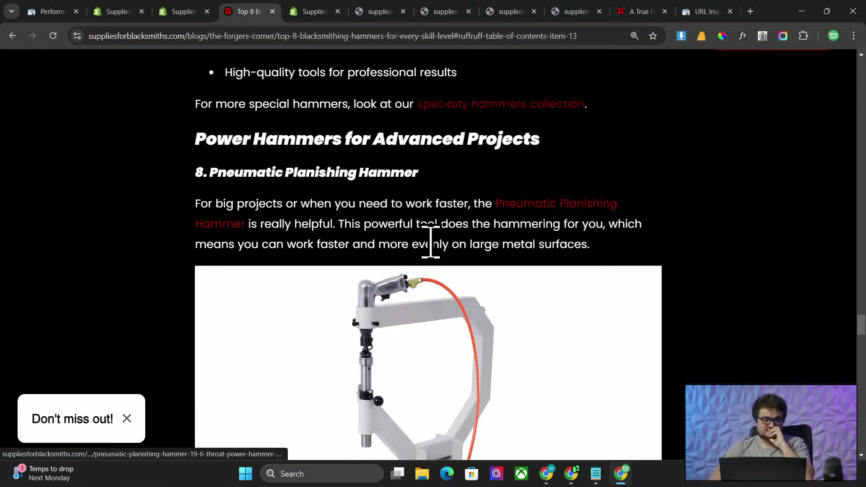
{"action": "scroll", "coordinate": [436, 257], "scroll_direction": "up", "scroll_amount": 15}
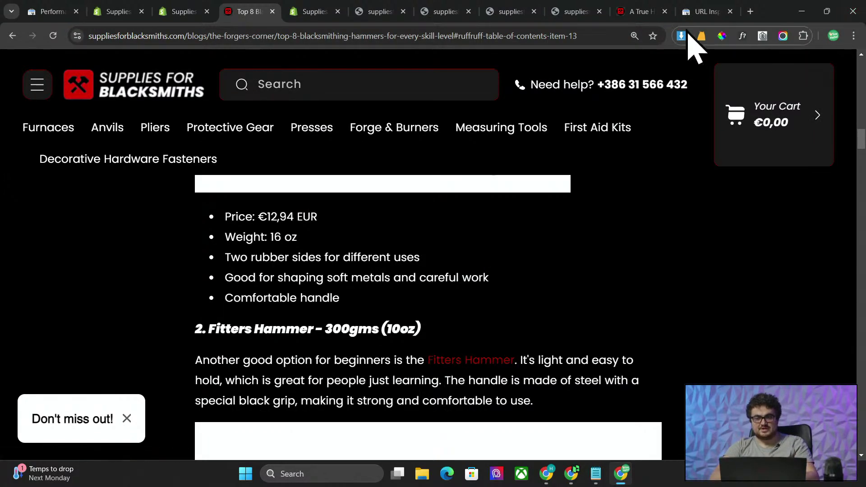
{"action": "left_click", "coordinate": [715, 9]}
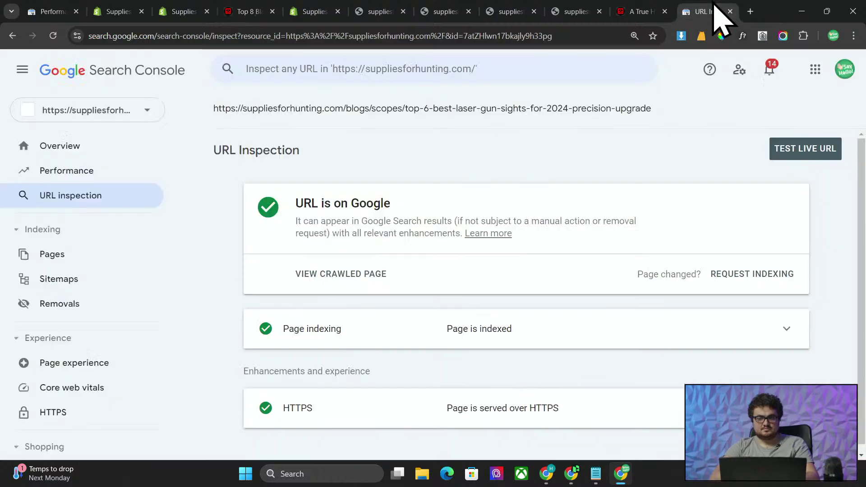
{"action": "left_click", "coordinate": [141, 112]}
{"action": "type", "text": "suppli"}
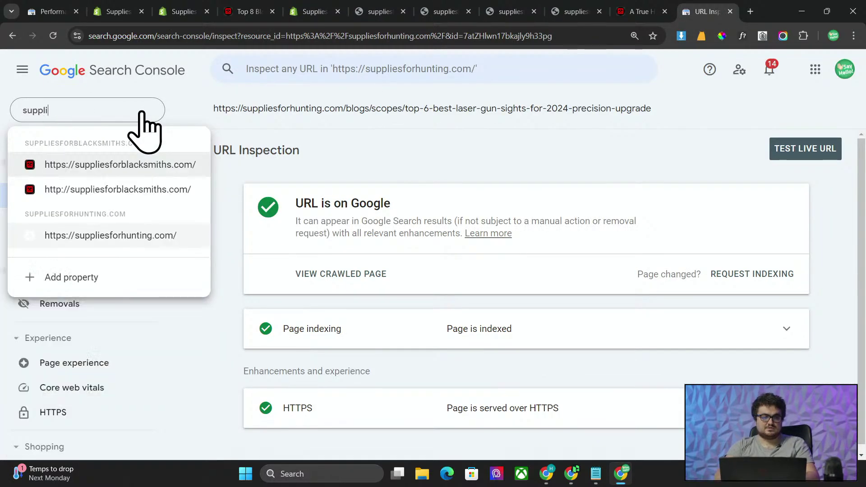
{"action": "left_click", "coordinate": [123, 186]}
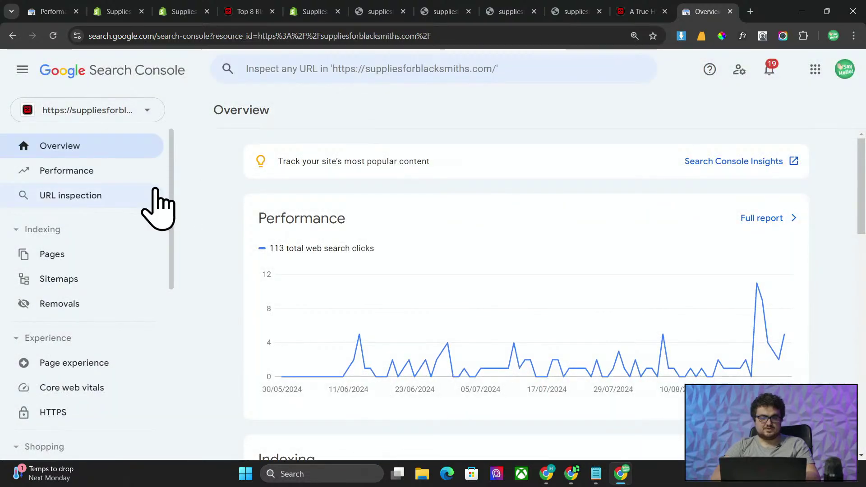
{"action": "left_click", "coordinate": [115, 174]}
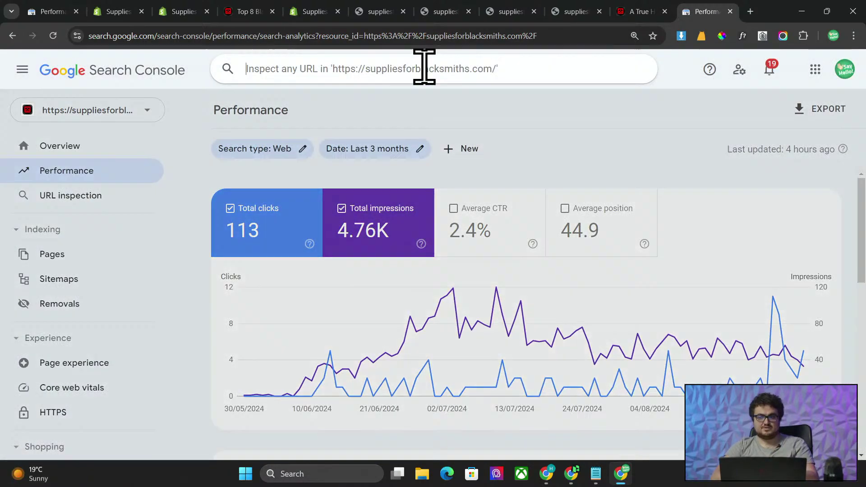
{"action": "left_click", "coordinate": [429, 70]}
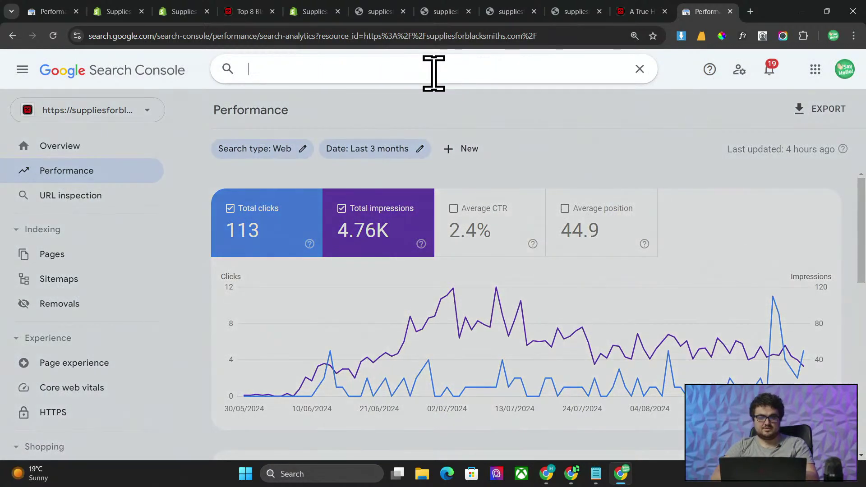
{"action": "type", "text": "https://suppliesforblacksmiths.com/blogs/the-forgers-corner/top-8-blacksmithing-hammers-for-every-skill-level"}
{"action": "key", "text": "Return"}
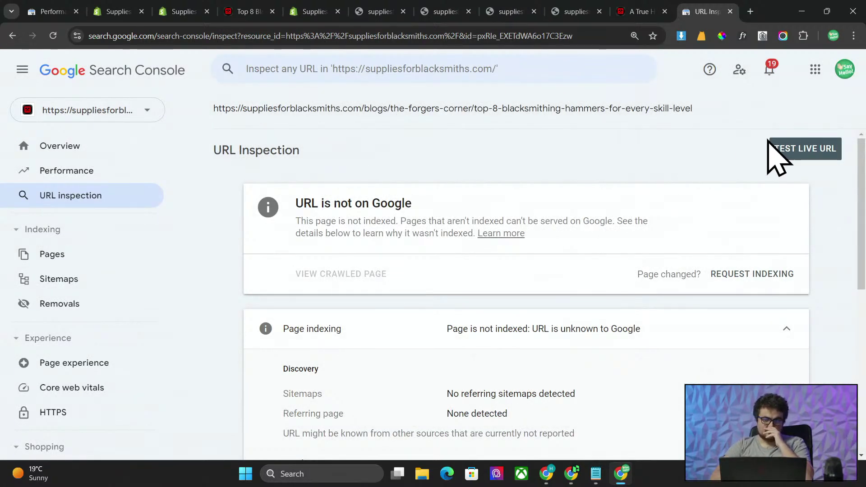
{"action": "left_click", "coordinate": [797, 151]}
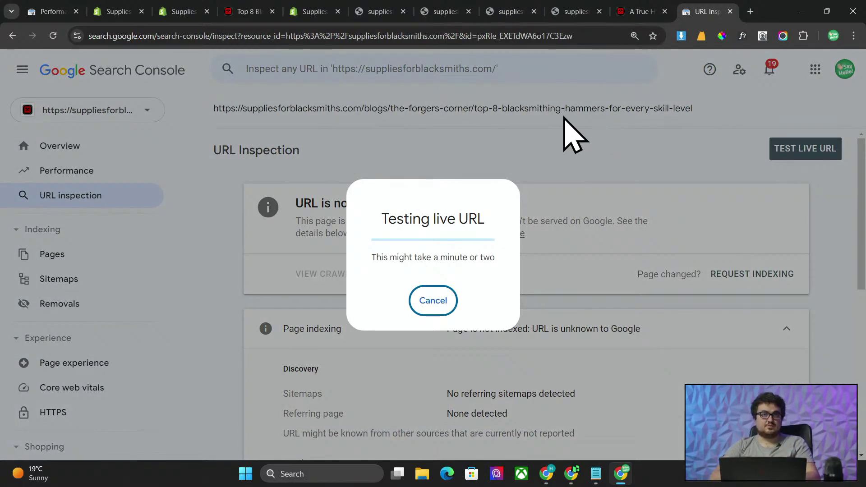
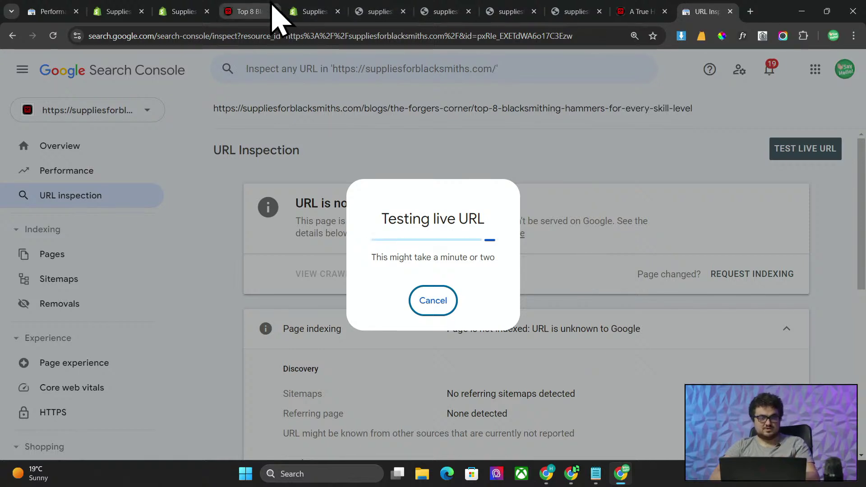
- Switch to the Supplies For Hunting Shopify admin, open the laser gun sights post, and review its content down to the conclusion
{"action": "left_click", "coordinate": [134, 14]}
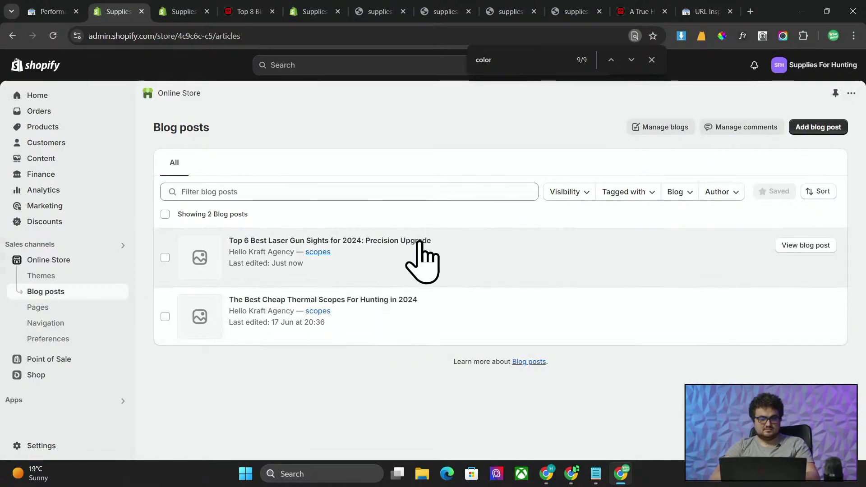
{"action": "left_click", "coordinate": [395, 299]}
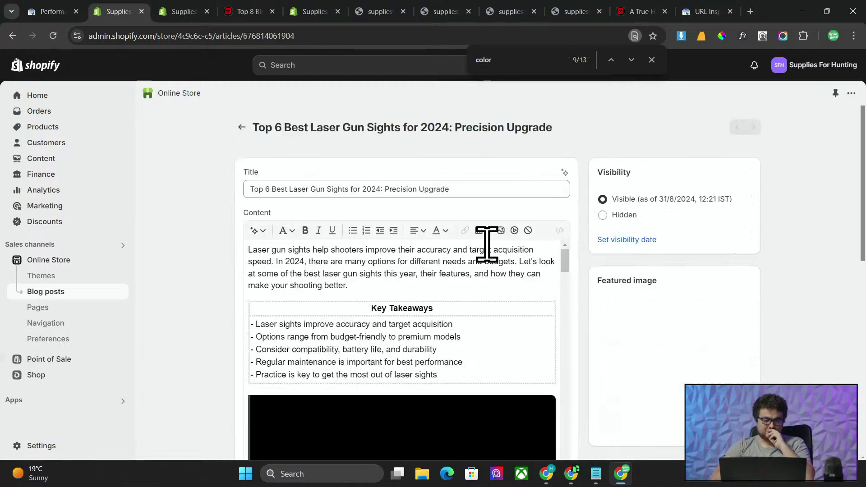
{"action": "scroll", "coordinate": [453, 273], "scroll_direction": "down", "scroll_amount": 3}
{"action": "scroll", "coordinate": [741, 203], "scroll_direction": "down", "scroll_amount": 6}
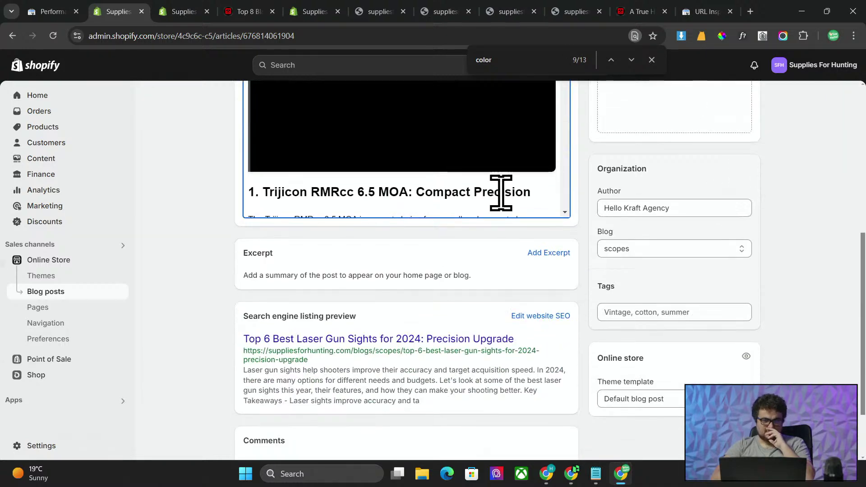
{"action": "scroll", "coordinate": [501, 193], "scroll_direction": "down", "scroll_amount": 4}
{"action": "scroll", "coordinate": [501, 193], "scroll_direction": "down", "scroll_amount": 6}
{"action": "scroll", "coordinate": [499, 246], "scroll_direction": "up", "scroll_amount": 5}
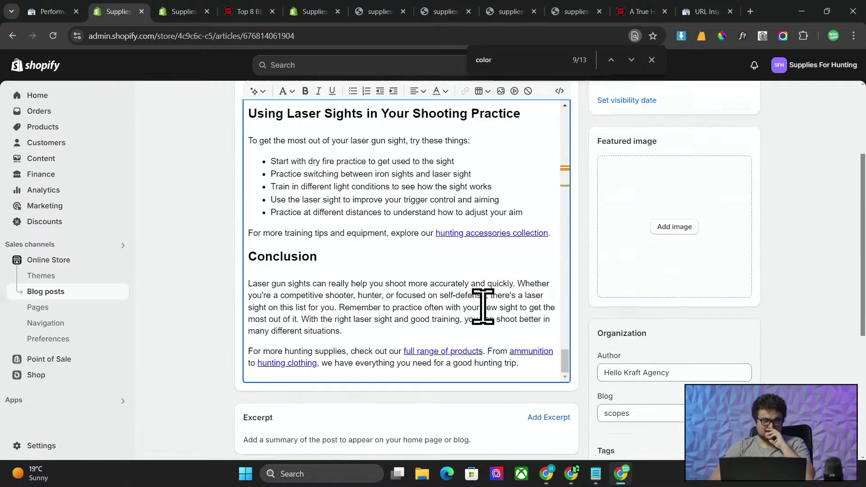
{"action": "scroll", "coordinate": [629, 267], "scroll_direction": "up", "scroll_amount": 2}
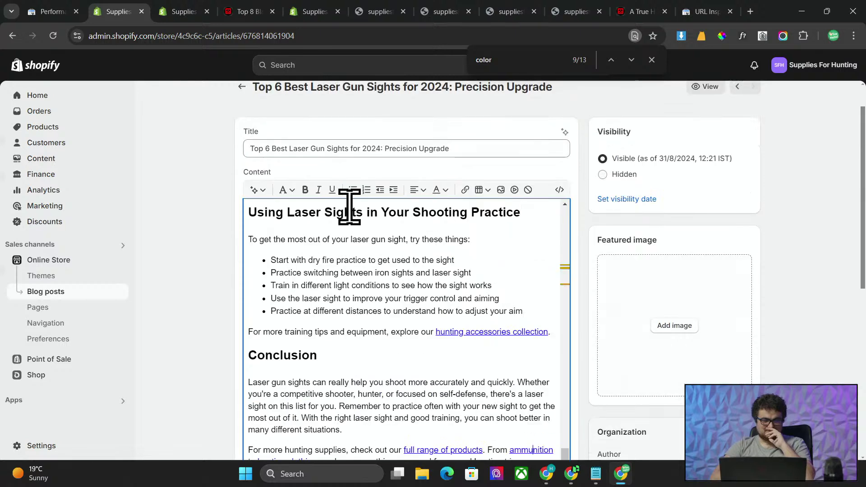
- Copy the target URL of the conclusion's ammunition link and open it in a new browser tab
{"action": "left_click", "coordinate": [466, 193]}
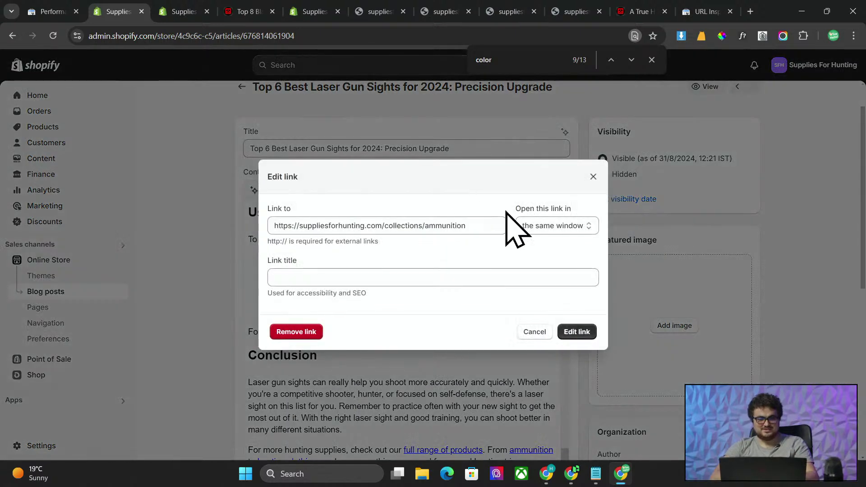
{"action": "left_click", "coordinate": [419, 228]}
{"action": "key", "text": "ctrl+a"}
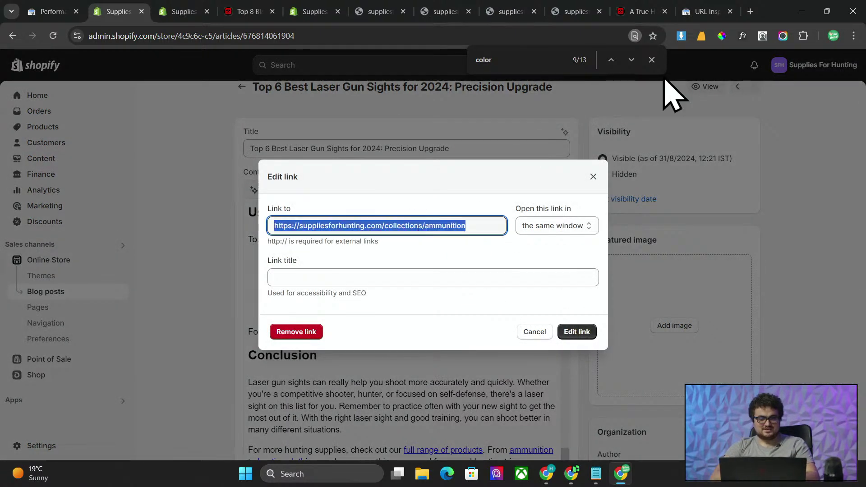
{"action": "key", "text": "ctrl+c"}
{"action": "left_click", "coordinate": [761, 12]}
{"action": "key", "text": "ctrl+v"}
{"action": "key", "text": "Return"}
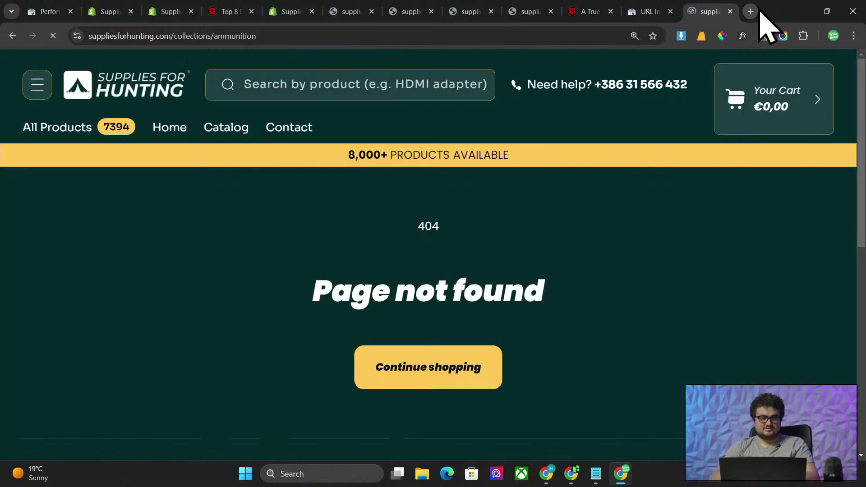
- Close the ammunition collection page and remove the ammunition link from the laser gun sights post's conclusion
{"action": "left_click", "coordinate": [730, 11]}
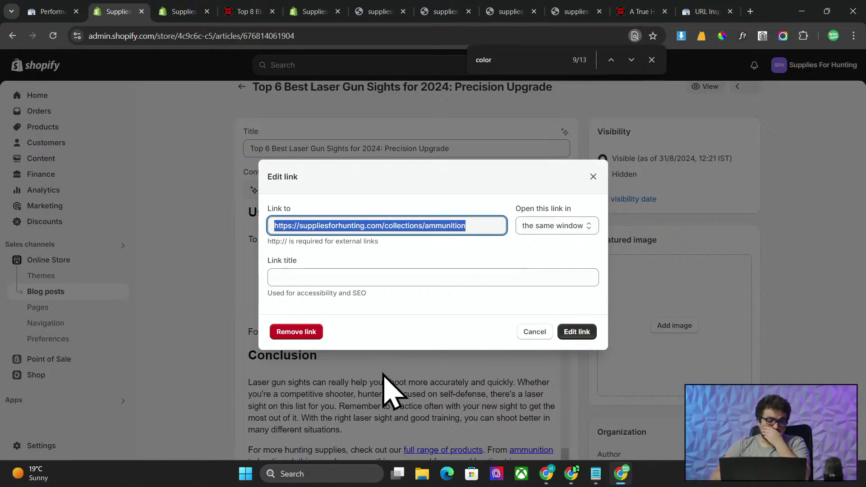
{"action": "left_click", "coordinate": [309, 333]}
{"action": "scroll", "coordinate": [516, 338], "scroll_direction": "down", "scroll_amount": 3}
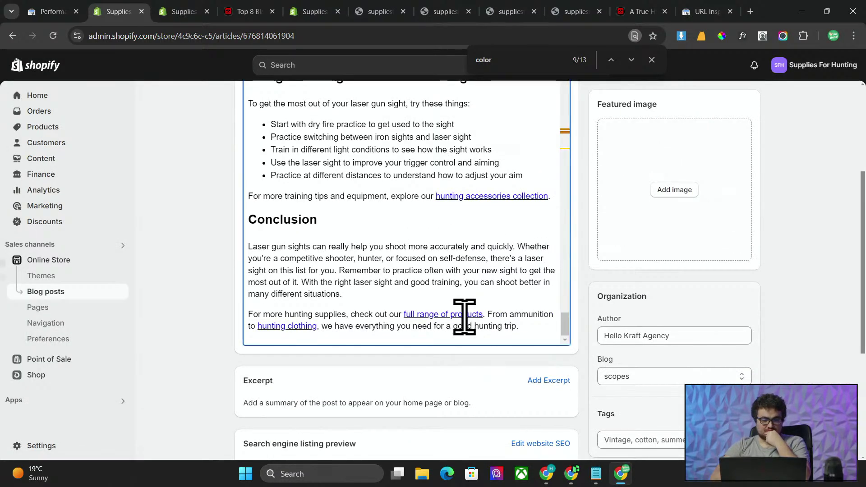
- Remove the "hunting accessories collection" link from the shooting practice section above the conclusion
{"action": "scroll", "coordinate": [516, 223], "scroll_direction": "up", "scroll_amount": 1}
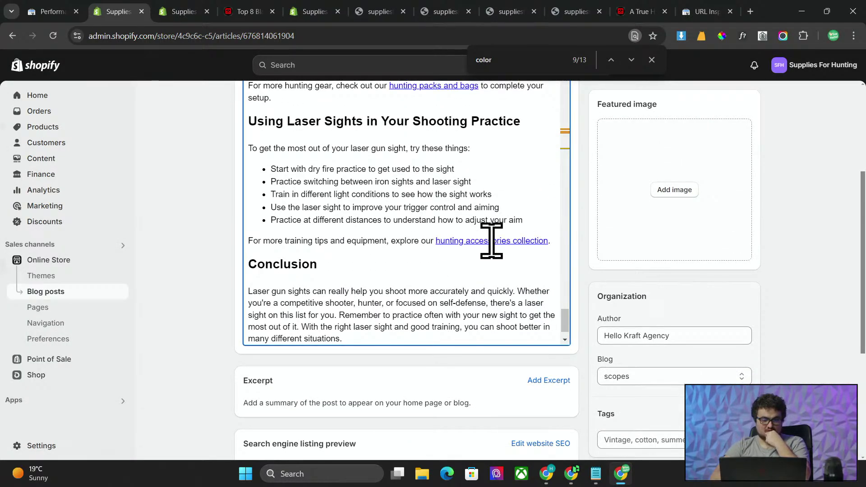
{"action": "scroll", "coordinate": [703, 227], "scroll_direction": "up", "scroll_amount": 1}
{"action": "scroll", "coordinate": [597, 180], "scroll_direction": "up", "scroll_amount": 1}
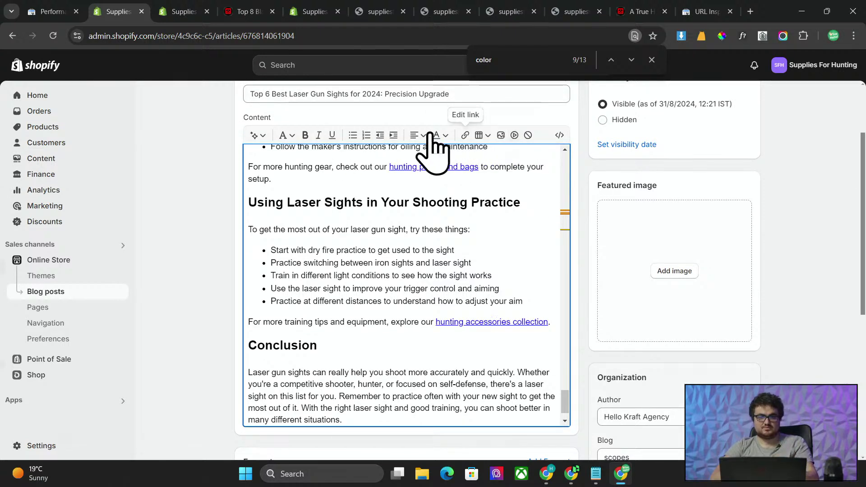
{"action": "left_click", "coordinate": [465, 134]}
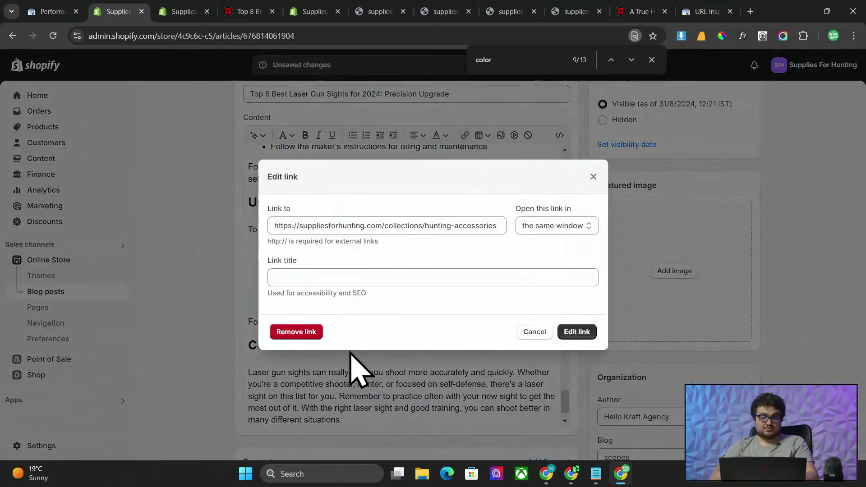
{"action": "left_click", "coordinate": [308, 334]}
- Remove the "hunting clothing" link from the last paragraph of the conclusion and save the blog post
{"action": "scroll", "coordinate": [346, 334], "scroll_direction": "down", "scroll_amount": 1}
{"action": "left_click", "coordinate": [290, 408]}
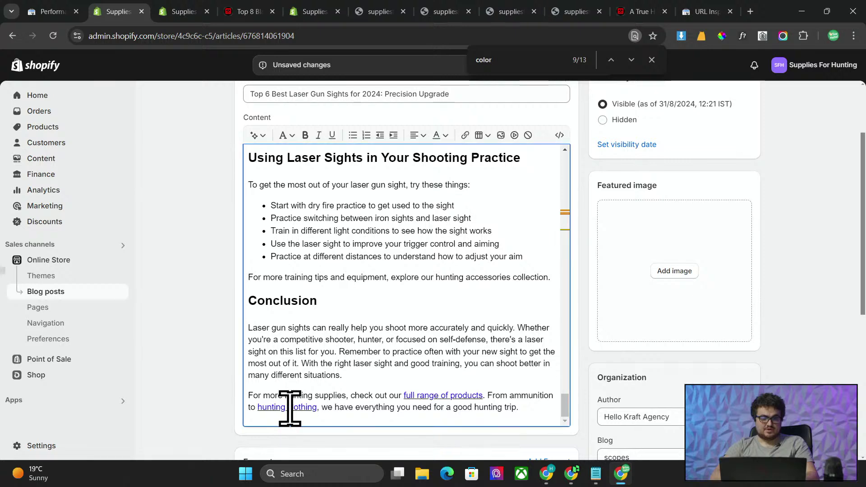
{"action": "scroll", "coordinate": [207, 346], "scroll_direction": "up", "scroll_amount": 1}
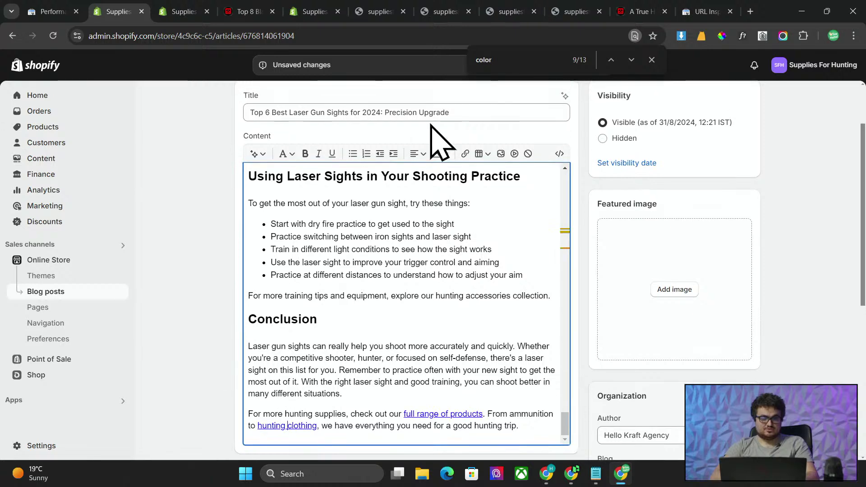
{"action": "left_click", "coordinate": [463, 156]}
{"action": "left_click", "coordinate": [334, 363]}
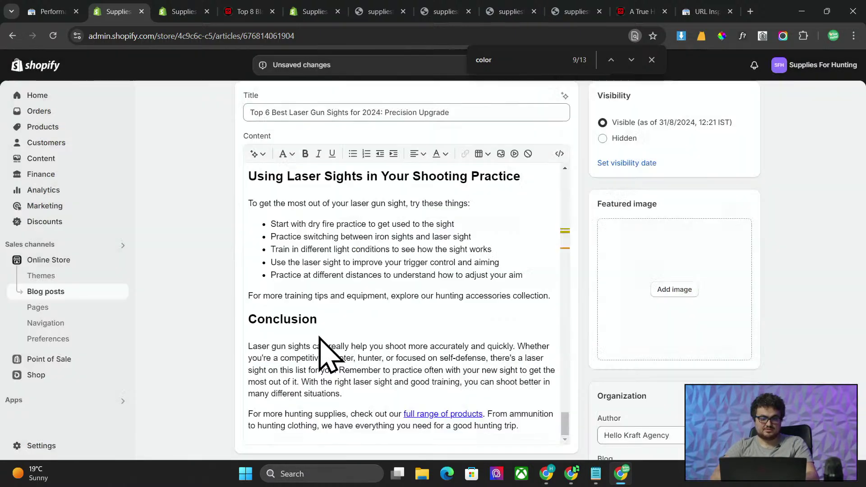
{"action": "scroll", "coordinate": [777, 312], "scroll_direction": "up", "scroll_amount": 3}
{"action": "scroll", "coordinate": [778, 251], "scroll_direction": "down", "scroll_amount": 8}
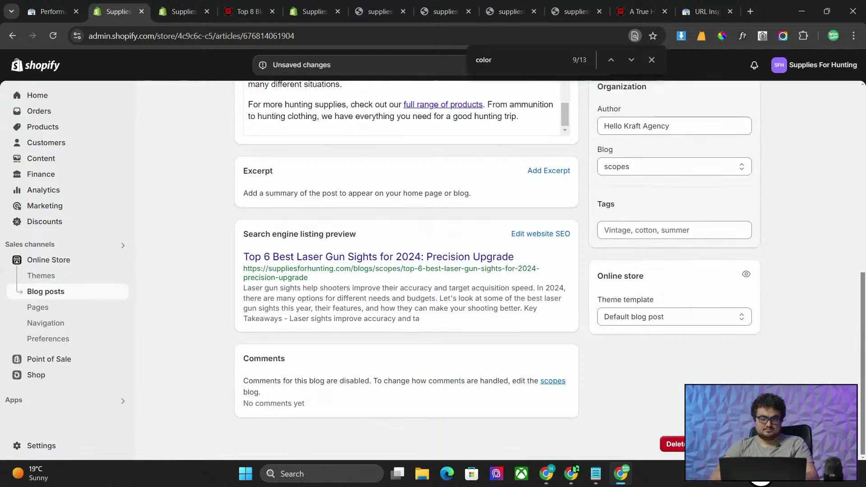
{"action": "key", "text": "ctrl+s"}
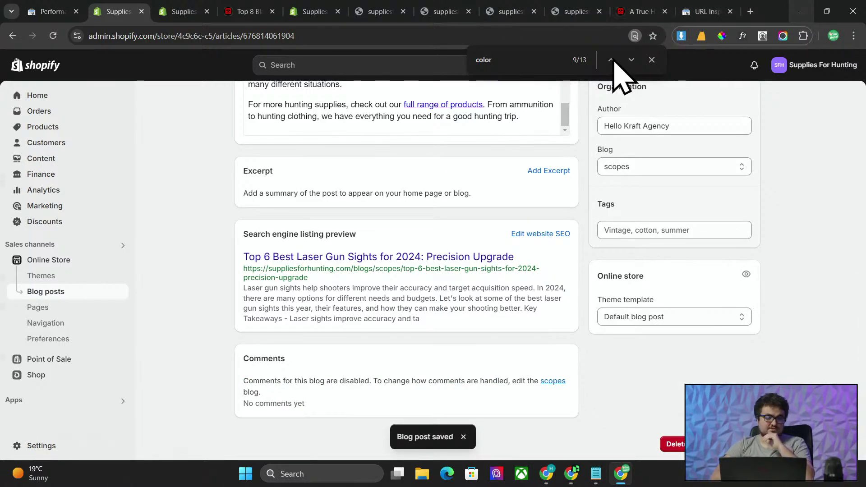
- Switch to the Harbor writer and review the generated hammers article from the power hammers section to the conclusion
{"action": "key", "text": "alt+Tab"}
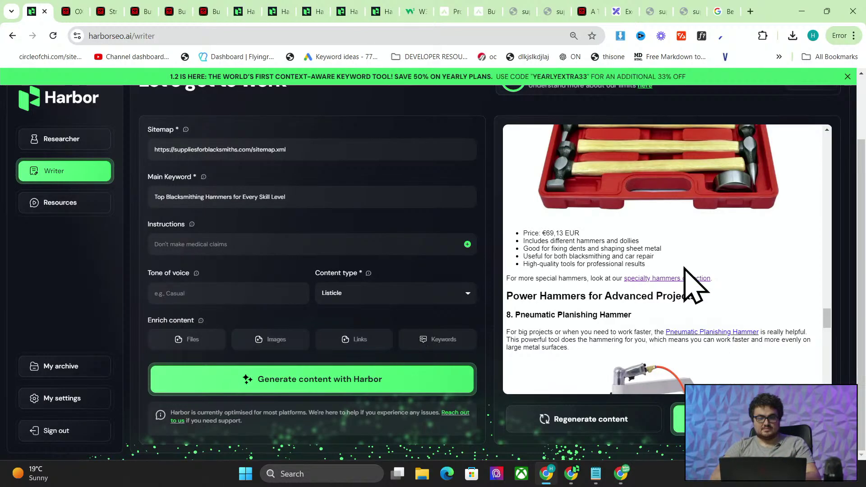
{"action": "scroll", "coordinate": [692, 286], "scroll_direction": "down", "scroll_amount": 10}
{"action": "scroll", "coordinate": [683, 265], "scroll_direction": "up", "scroll_amount": 5}
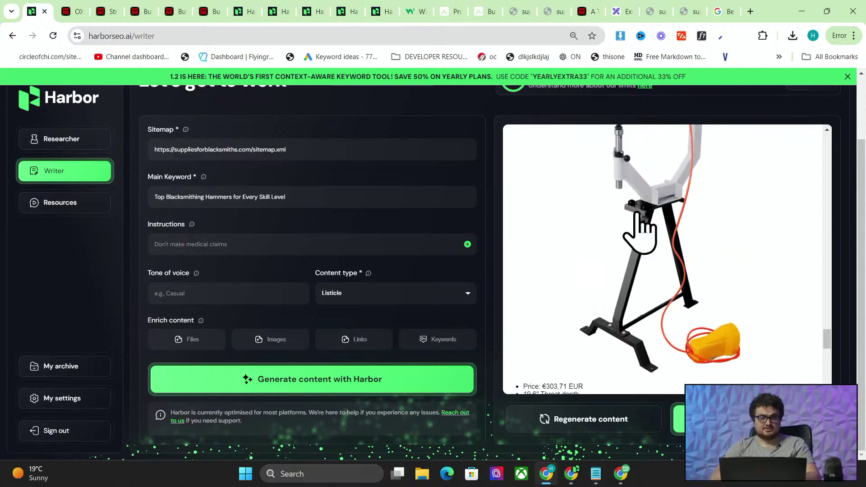
{"action": "scroll", "coordinate": [690, 310], "scroll_direction": "down", "scroll_amount": 10}
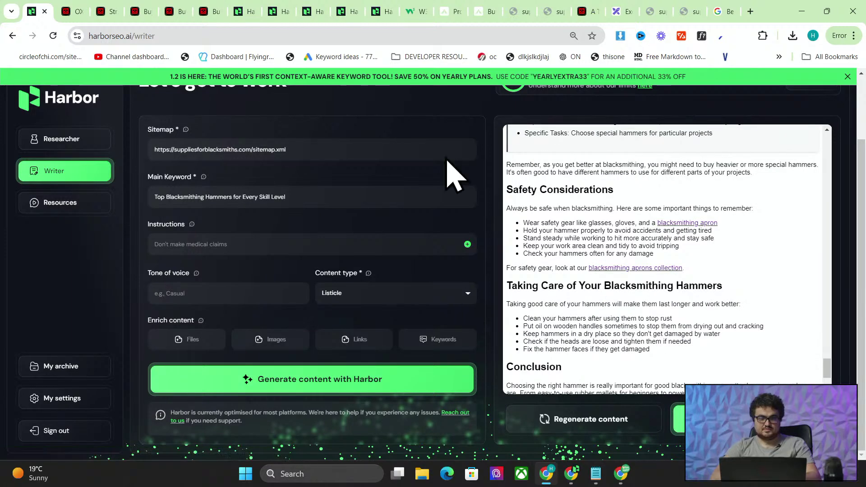
- Return to Google Search Console's URL inspection and request indexing for the top 8 blacksmithing hammers article
{"action": "key", "text": "alt+Tab"}
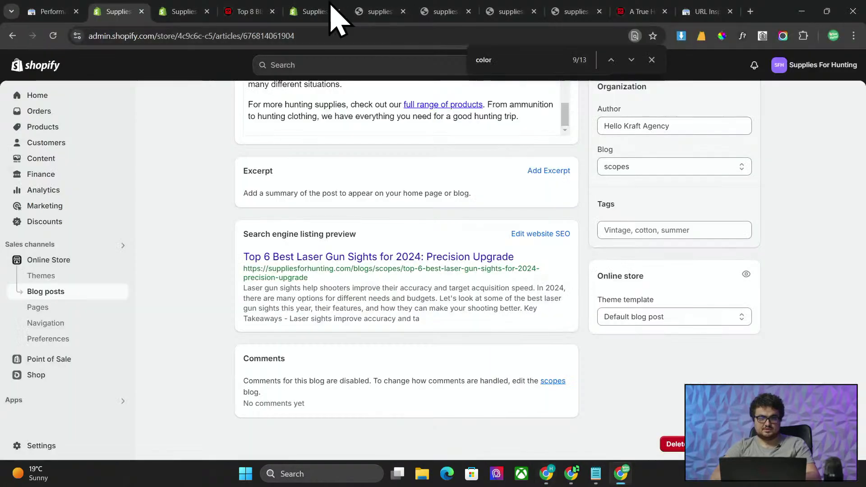
{"action": "left_click", "coordinate": [176, 12]}
{"action": "left_click", "coordinate": [310, 11]}
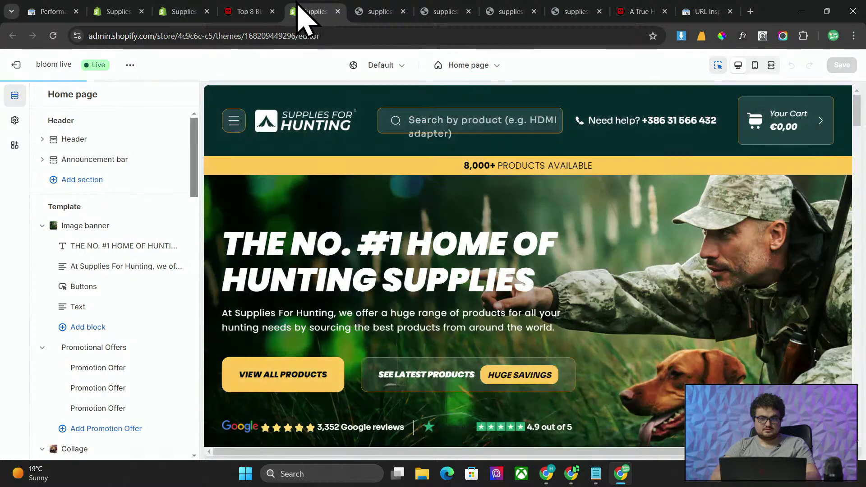
{"action": "left_click", "coordinate": [190, 16]}
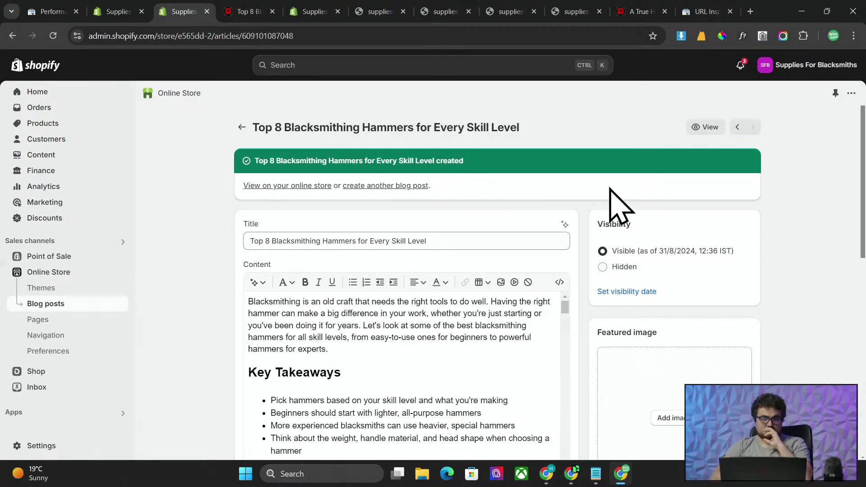
{"action": "left_click", "coordinate": [691, 10]}
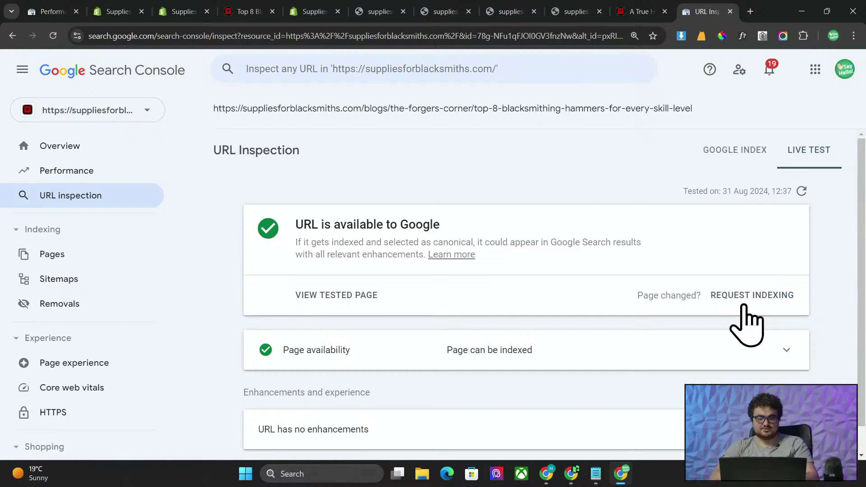
{"action": "left_click", "coordinate": [745, 303]}
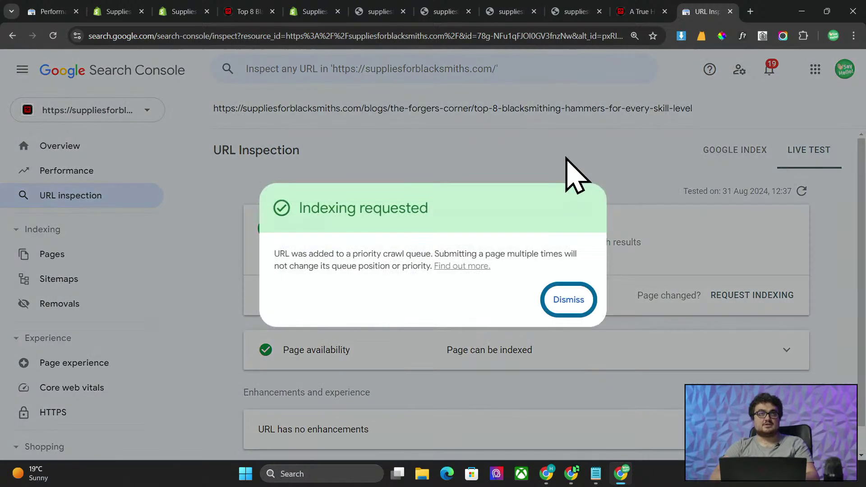
{"action": "left_click", "coordinate": [570, 299]}
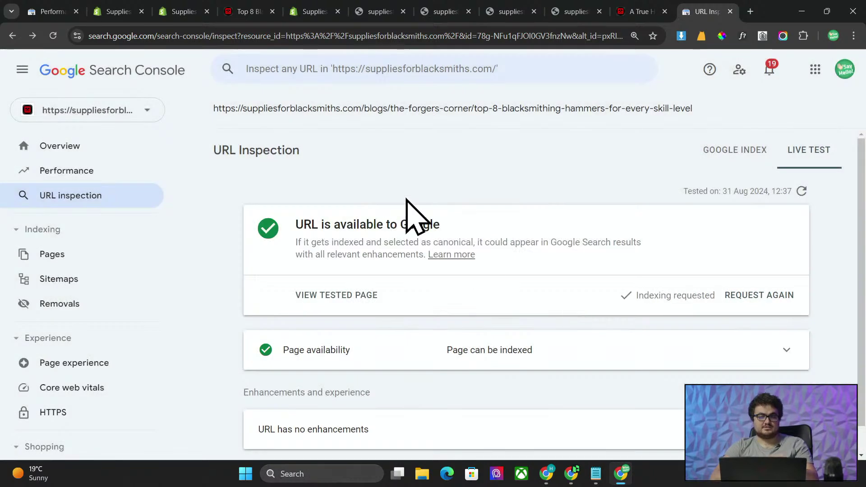
- Switch back to the Harbor writer, skim the hammers article, and close the five Supplies For Blacksmiths store tabs beside it
{"action": "key", "text": "alt+Tab"}
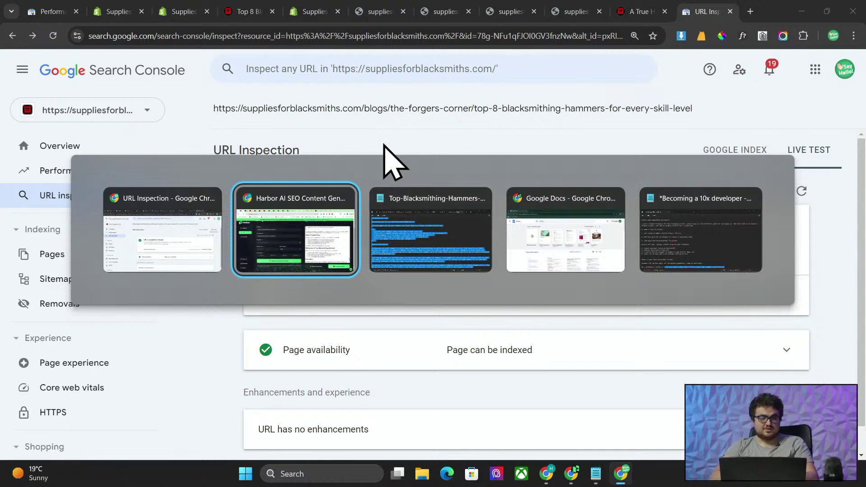
{"action": "scroll", "coordinate": [624, 233], "scroll_direction": "down", "scroll_amount": 2}
{"action": "scroll", "coordinate": [624, 233], "scroll_direction": "up", "scroll_amount": 8}
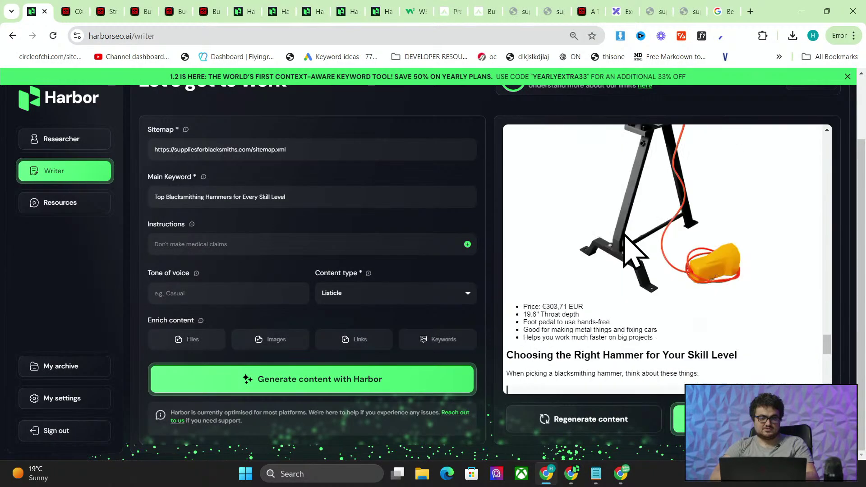
{"action": "scroll", "coordinate": [625, 235], "scroll_direction": "up", "scroll_amount": 10}
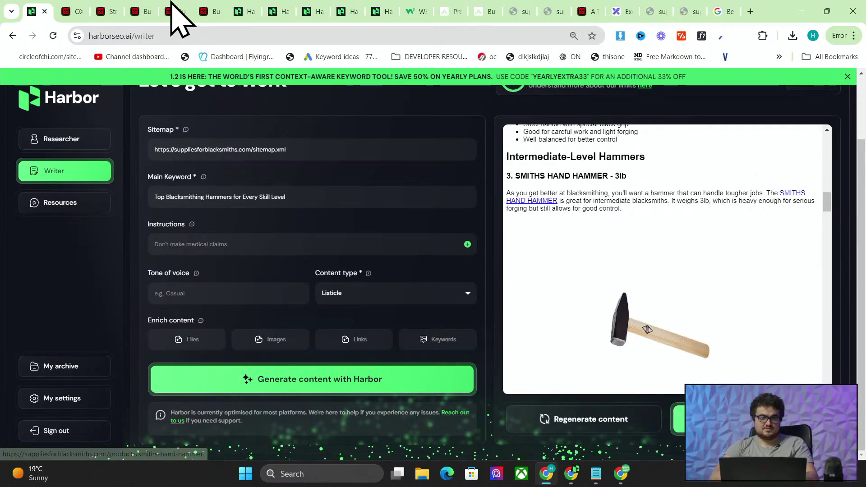
{"action": "left_click", "coordinate": [67, 12]}
{"action": "left_click", "coordinate": [79, 11]}
{"action": "left_click", "coordinate": [79, 11]}
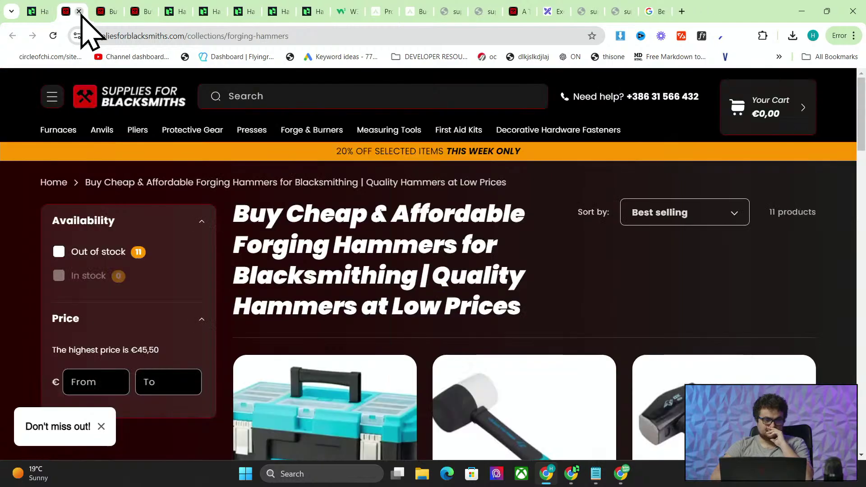
{"action": "left_click", "coordinate": [79, 11]}
{"action": "left_click", "coordinate": [79, 11]}
{"action": "left_click", "coordinate": [79, 12]}
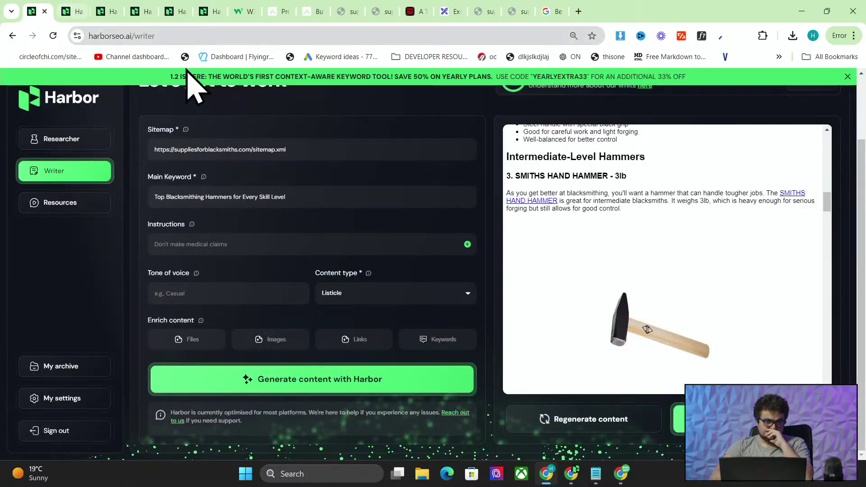
{"action": "left_click", "coordinate": [74, 11]}
{"action": "left_click", "coordinate": [131, 5]}
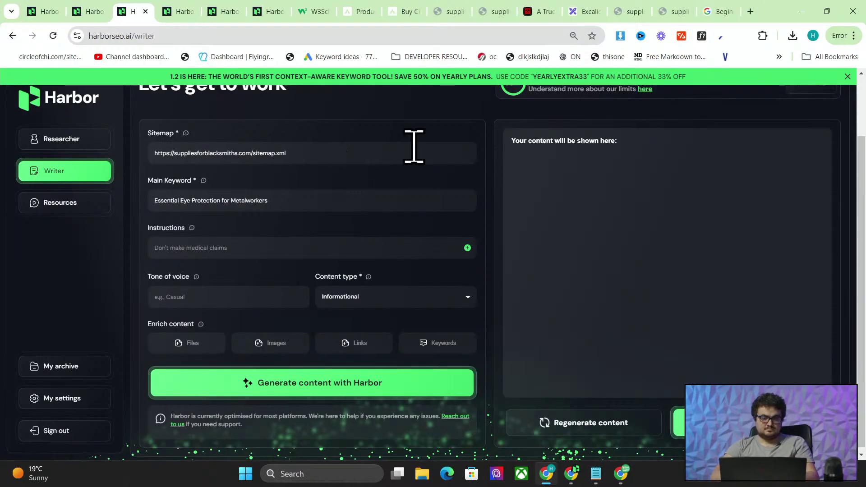
{"action": "scroll", "coordinate": [571, 228], "scroll_direction": "up", "scroll_amount": 2}
{"action": "left_click", "coordinate": [194, 18]}
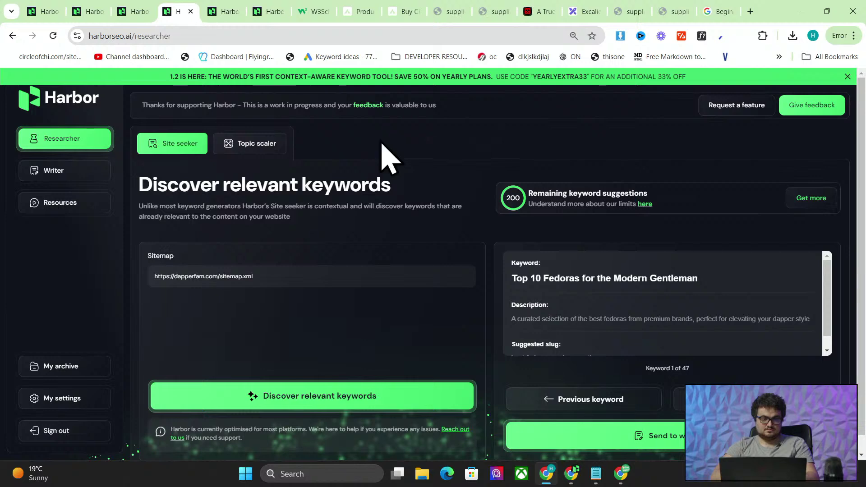
{"action": "left_click", "coordinate": [222, 8]}
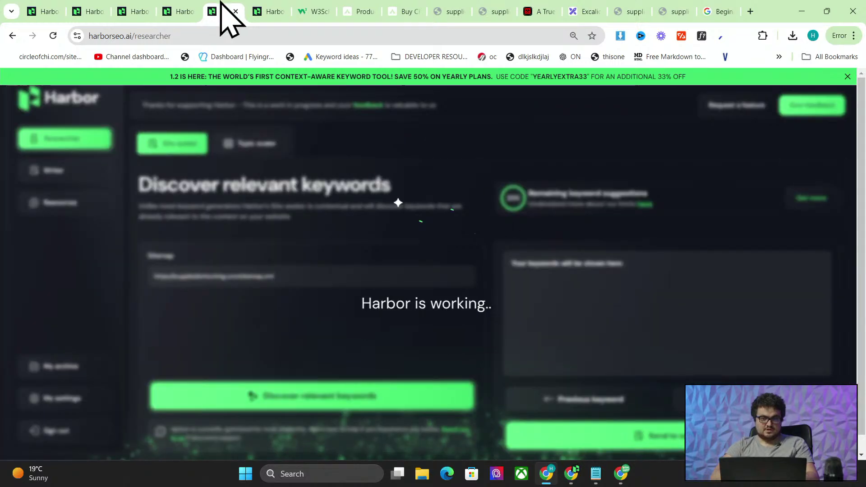
{"action": "left_click", "coordinate": [269, 10]}
{"action": "left_click", "coordinate": [226, 18]}
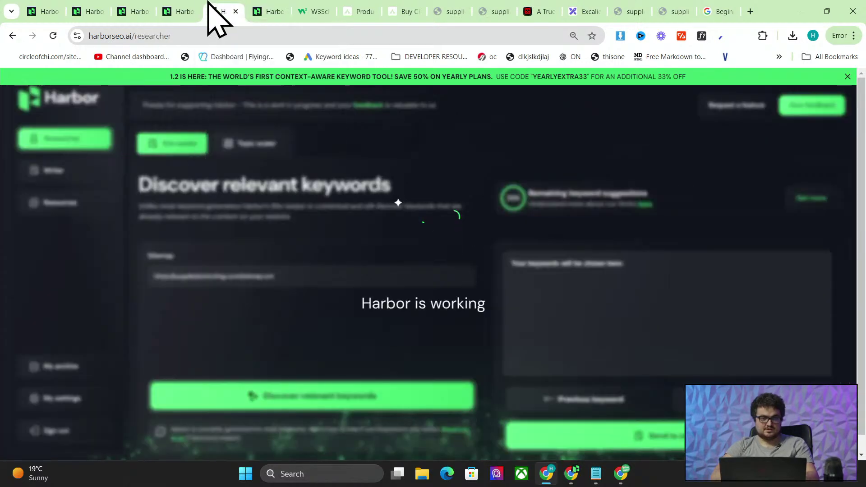
{"action": "left_click", "coordinate": [196, 15]}
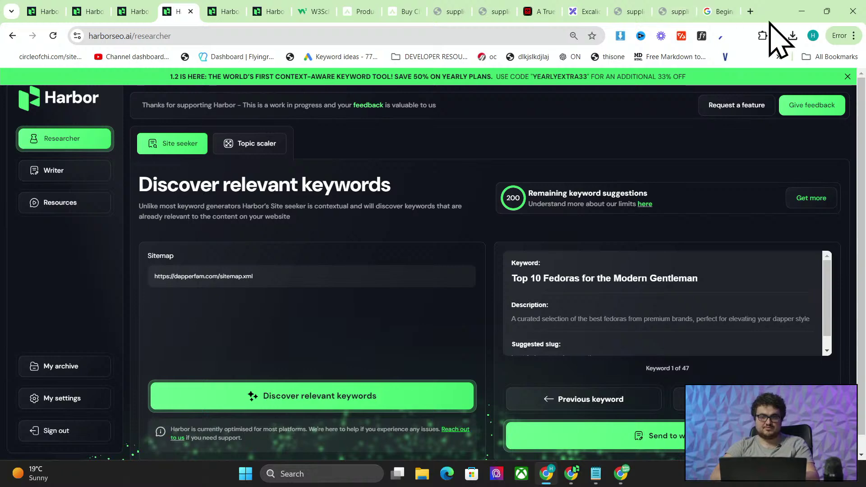
- Open dapperfam.com in a new tab and place that tab just before its Harbor keyword research tab
{"action": "left_click", "coordinate": [750, 12]}
{"action": "type", "text": "dapperfam"}
{"action": "key", "text": "Return"}
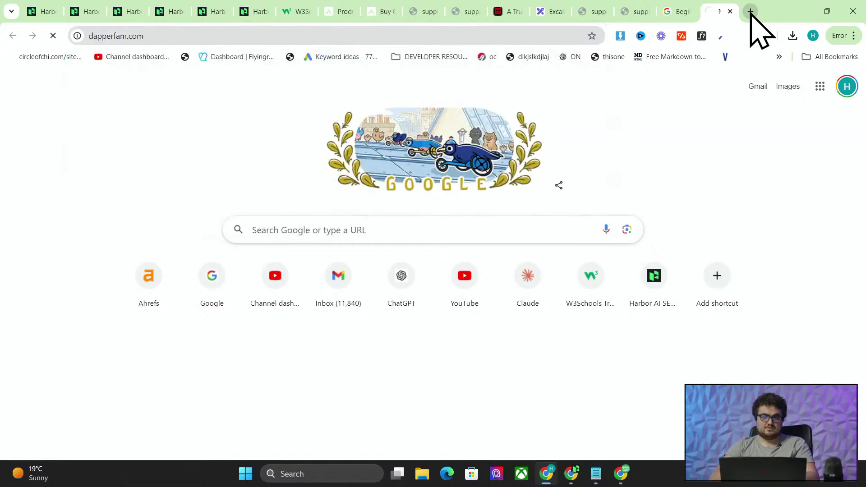
{"action": "left_click_drag", "start_coordinate": [720, 3], "coordinate": [161, 3]}
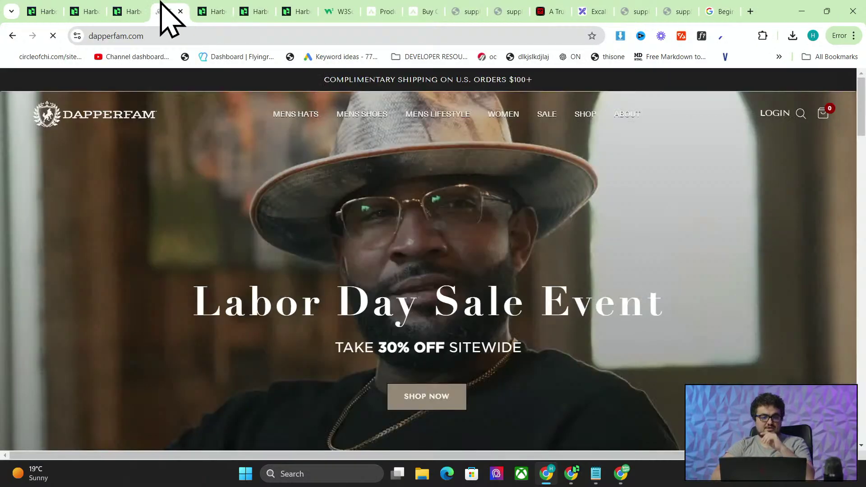
- Look over the product sections on the DapperFam homepage, dismissing the 20% back sign-up pop-up
{"action": "scroll", "coordinate": [240, 190], "scroll_direction": "down", "scroll_amount": 15}
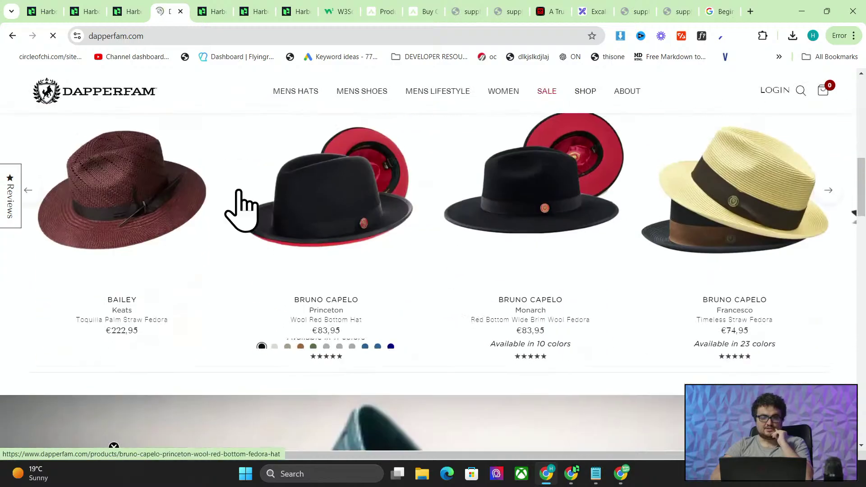
{"action": "scroll", "coordinate": [240, 190], "scroll_direction": "down", "scroll_amount": 18}
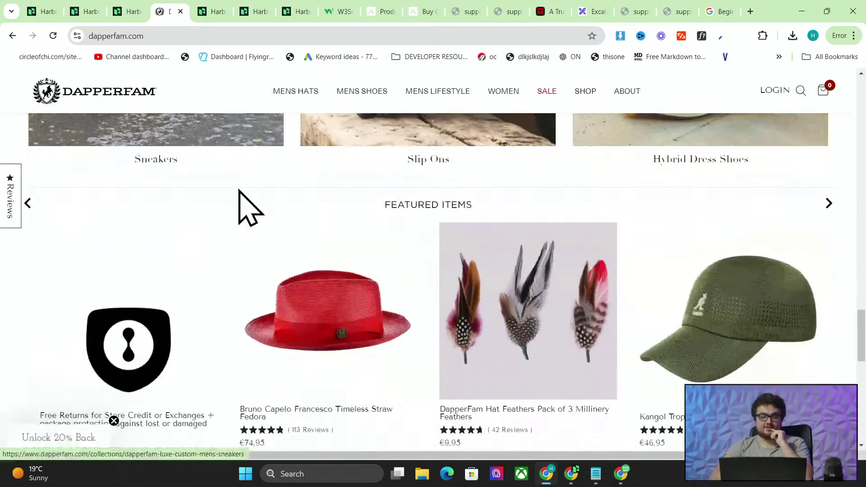
{"action": "scroll", "coordinate": [239, 190], "scroll_direction": "down", "scroll_amount": 3}
{"action": "scroll", "coordinate": [240, 194], "scroll_direction": "up", "scroll_amount": 2}
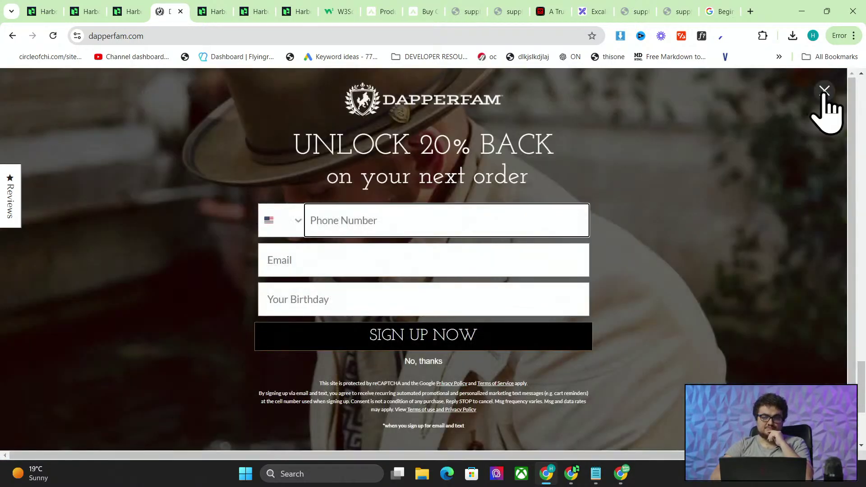
{"action": "left_click", "coordinate": [825, 90]}
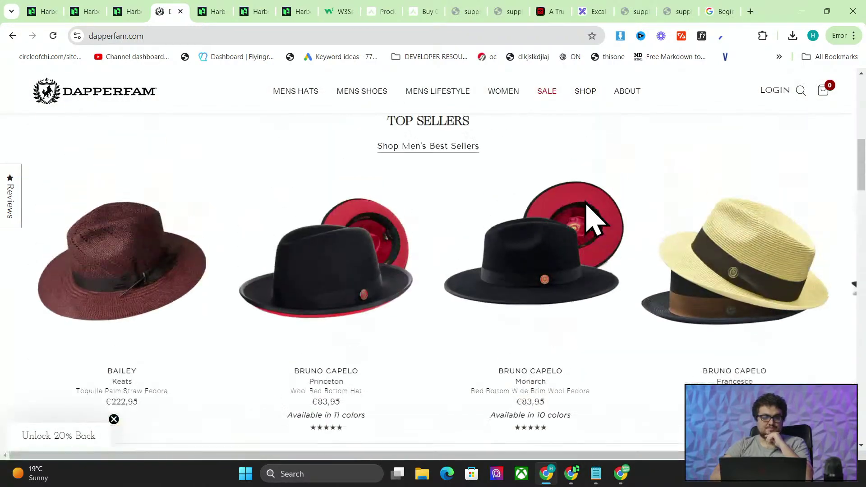
- Skim the DapperFam homepage again between the Labor Day sale banner and the Luxury Footwear section
{"action": "scroll", "coordinate": [587, 217], "scroll_direction": "up", "scroll_amount": 10}
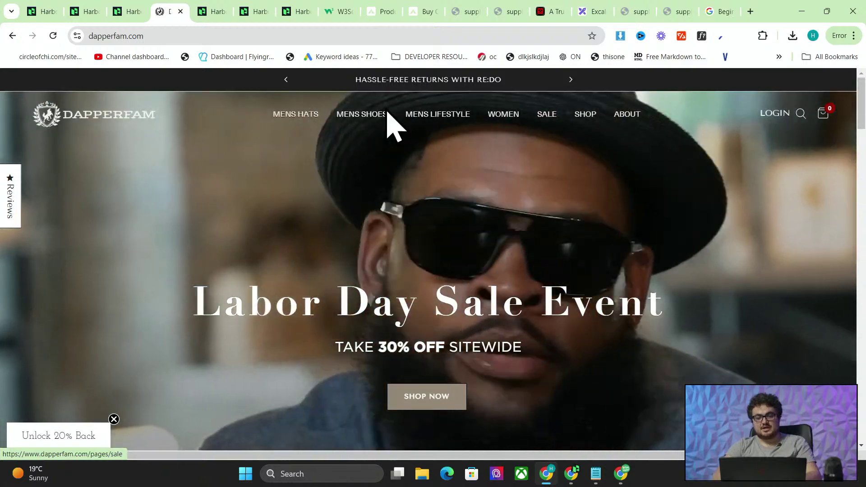
{"action": "scroll", "coordinate": [429, 205], "scroll_direction": "down", "scroll_amount": 2}
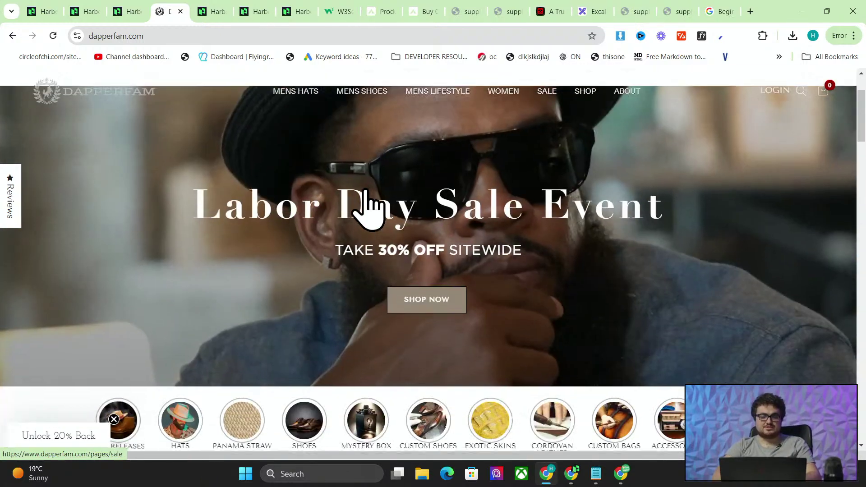
{"action": "scroll", "coordinate": [368, 208], "scroll_direction": "up", "scroll_amount": 2}
{"action": "scroll", "coordinate": [368, 208], "scroll_direction": "down", "scroll_amount": 3}
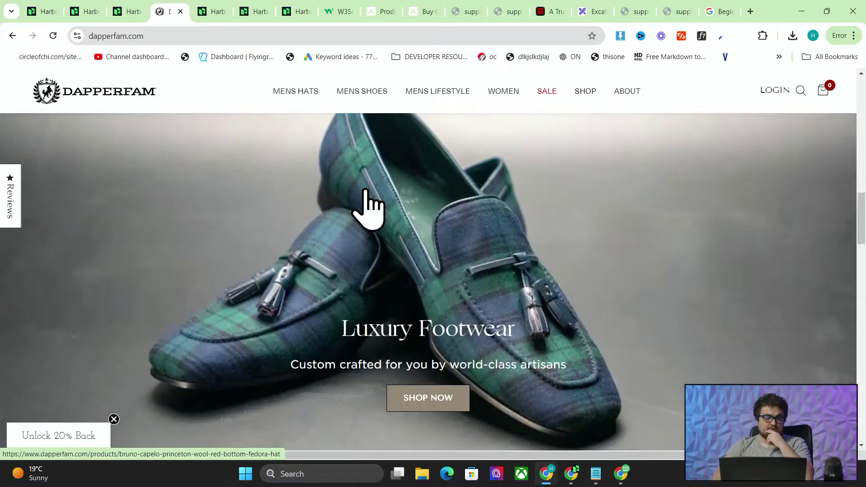
{"action": "scroll", "coordinate": [368, 207], "scroll_direction": "up", "scroll_amount": 8}
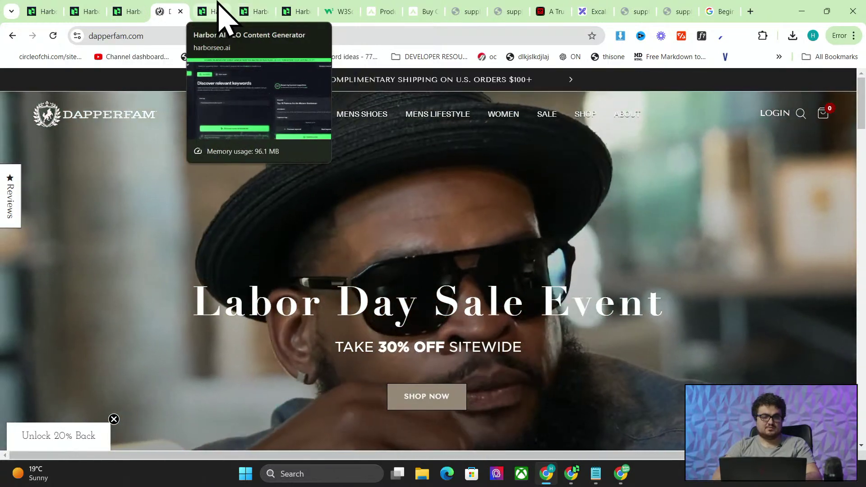
- Switch to the DapperFam keyword research in Harbor and read its suggestions from "Top 10 Fedoras" through "Top 10 Exotic Skin Dress Shoes"
{"action": "left_click", "coordinate": [221, 10]}
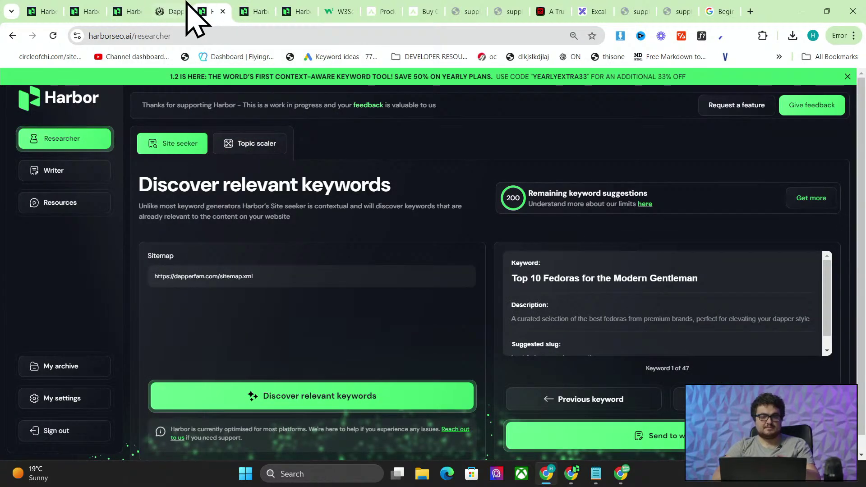
{"action": "key", "text": "ctrl+plus"}
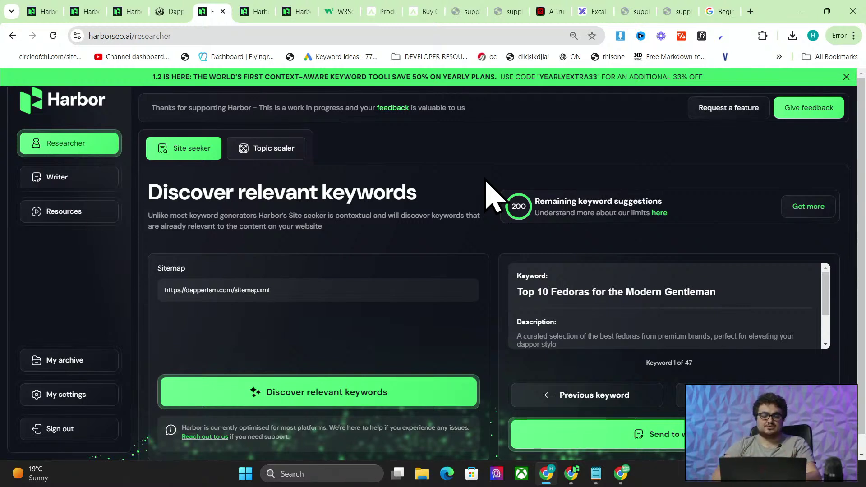
{"action": "scroll", "coordinate": [695, 218], "scroll_direction": "down", "scroll_amount": 1}
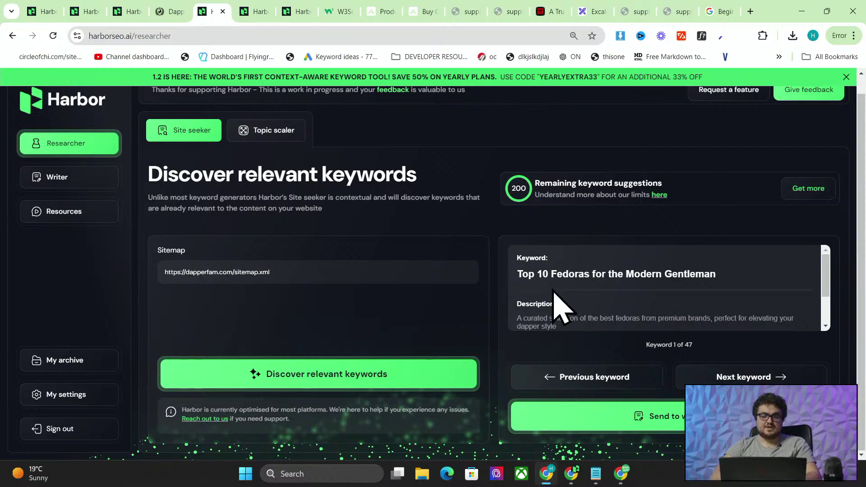
{"action": "triple_click", "coordinate": [592, 273]}
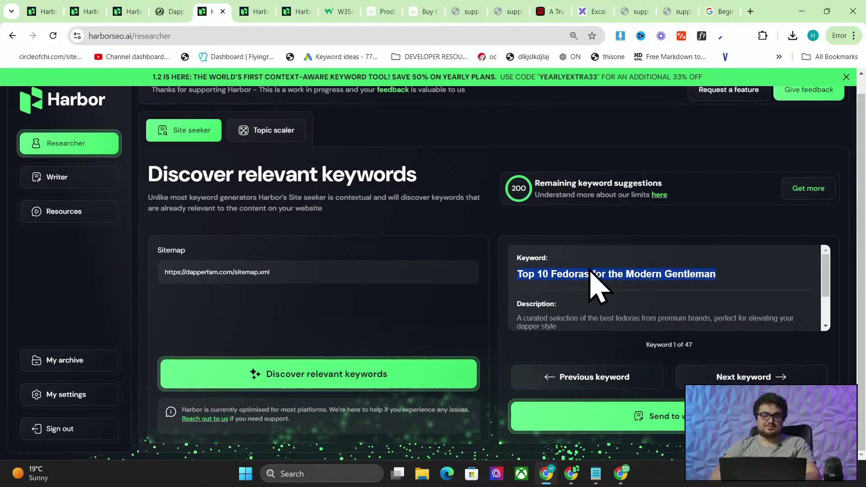
{"action": "left_click", "coordinate": [713, 379]}
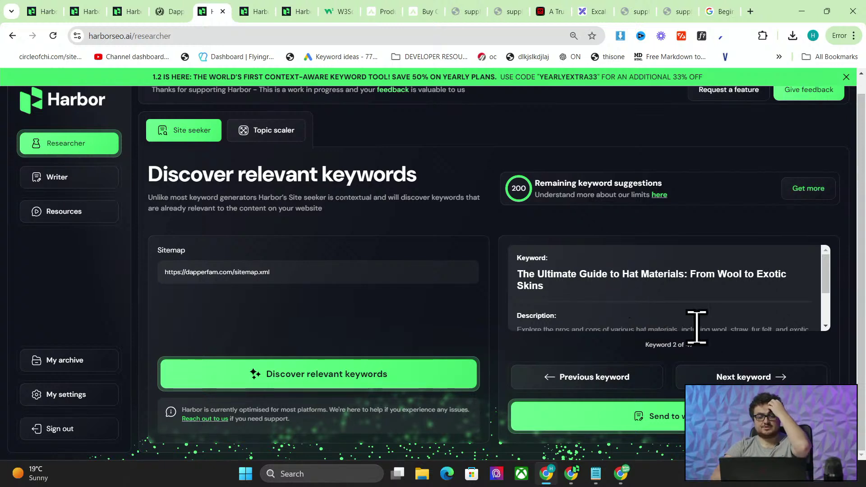
{"action": "left_click", "coordinate": [728, 376]}
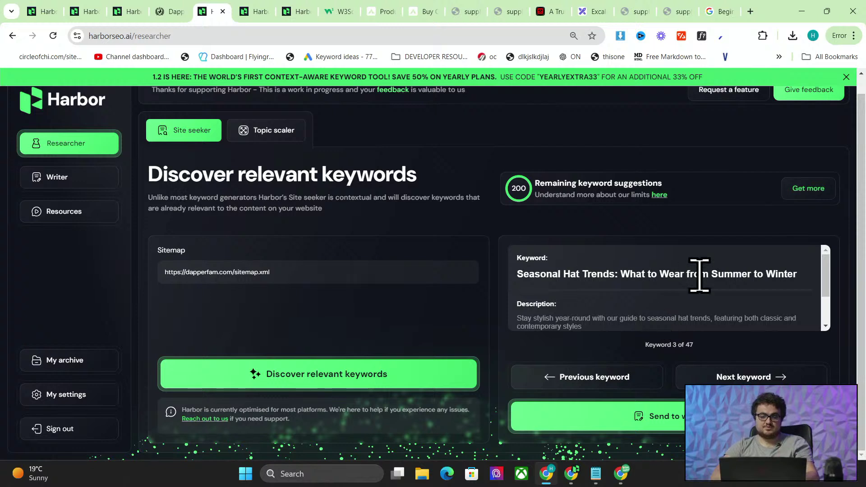
{"action": "left_click", "coordinate": [728, 375]}
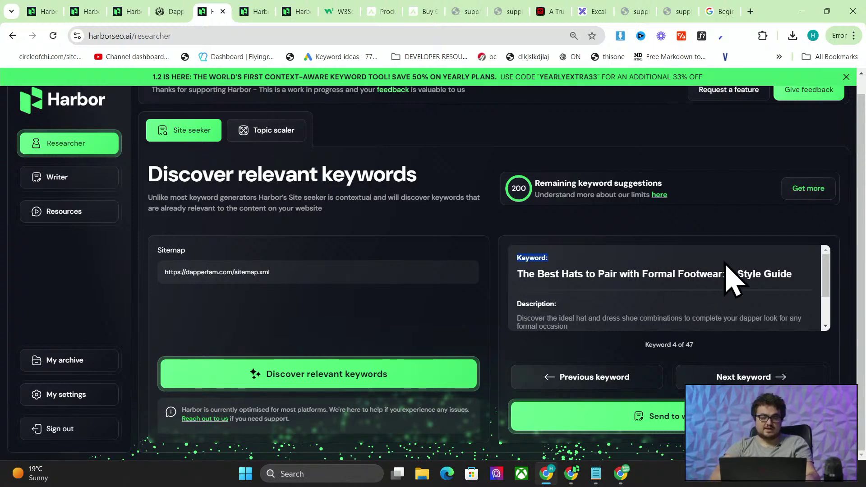
{"action": "triple_click", "coordinate": [702, 273]}
{"action": "left_click", "coordinate": [729, 335]}
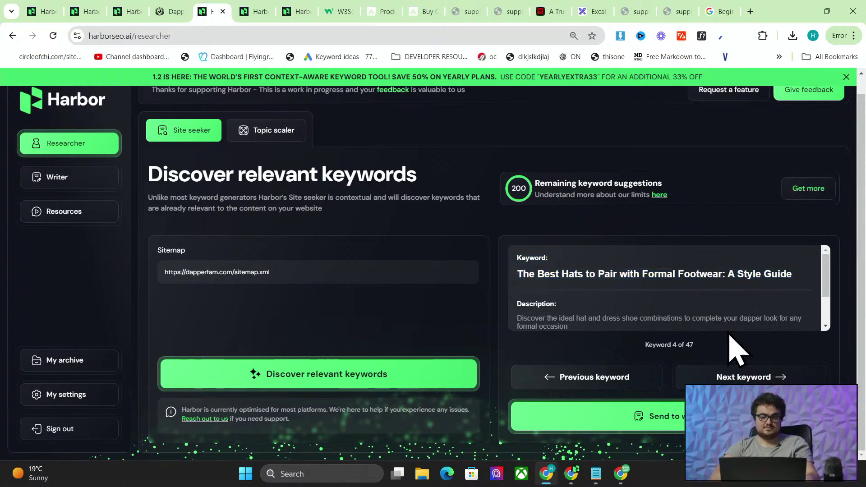
{"action": "left_click", "coordinate": [742, 379]}
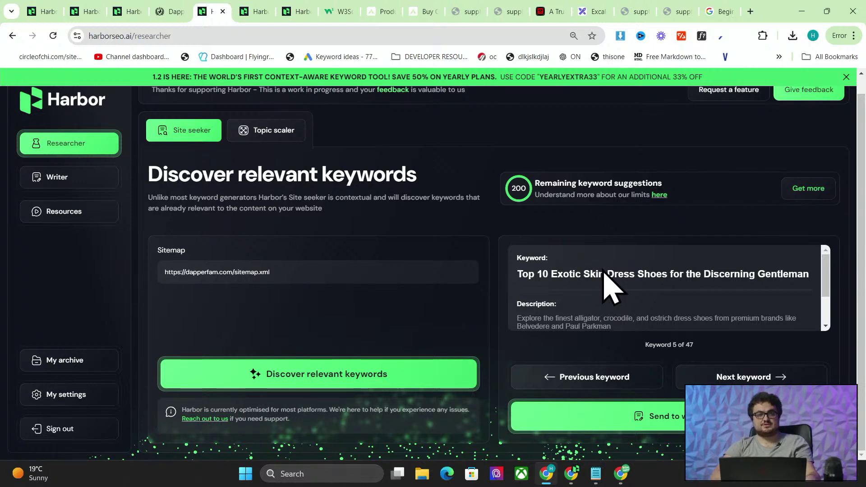
{"action": "scroll", "coordinate": [618, 274], "scroll_direction": "down", "scroll_amount": 1}
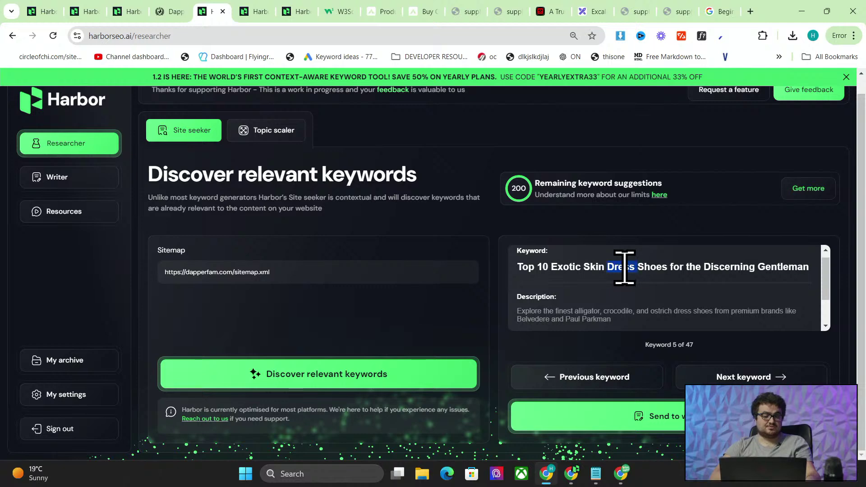
{"action": "triple_click", "coordinate": [625, 268]}
- Open dapperfam.com/sitemap.xml in a new browser tab
{"action": "left_click", "coordinate": [751, 12]}
{"action": "type", "text": "d"}
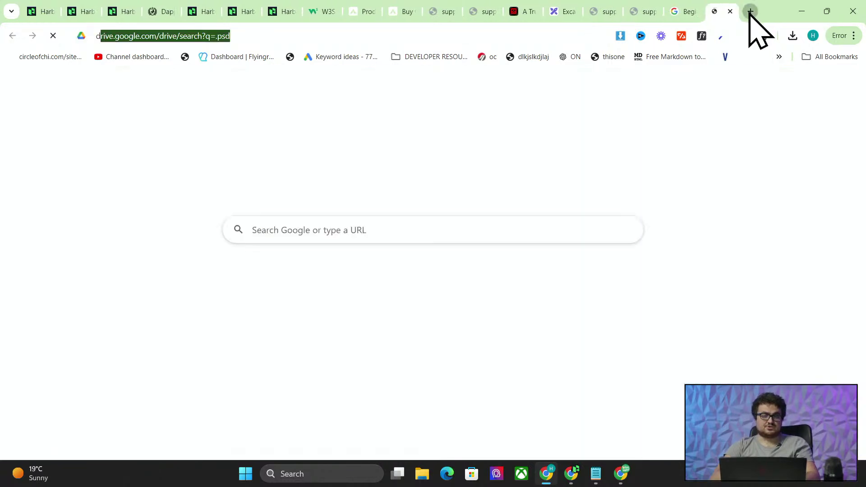
{"action": "type", "text": "apperfam.com/sitemap.x"}
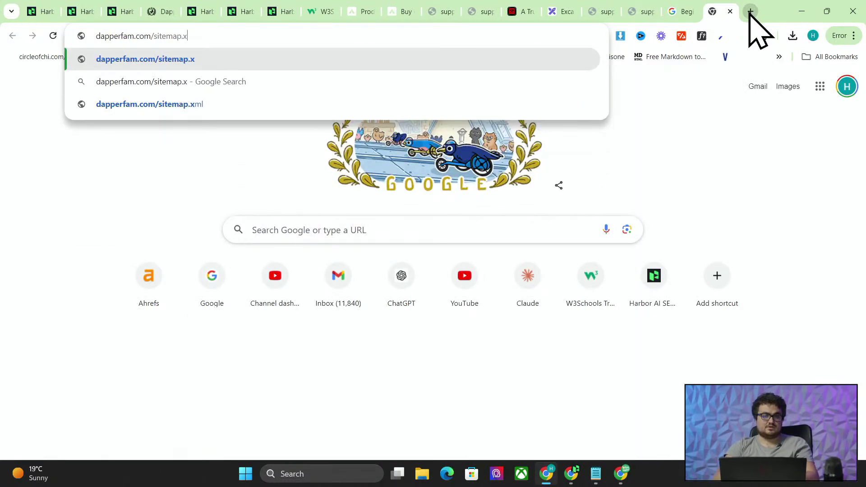
{"action": "type", "text": "ml"}
{"action": "key", "text": "Return"}
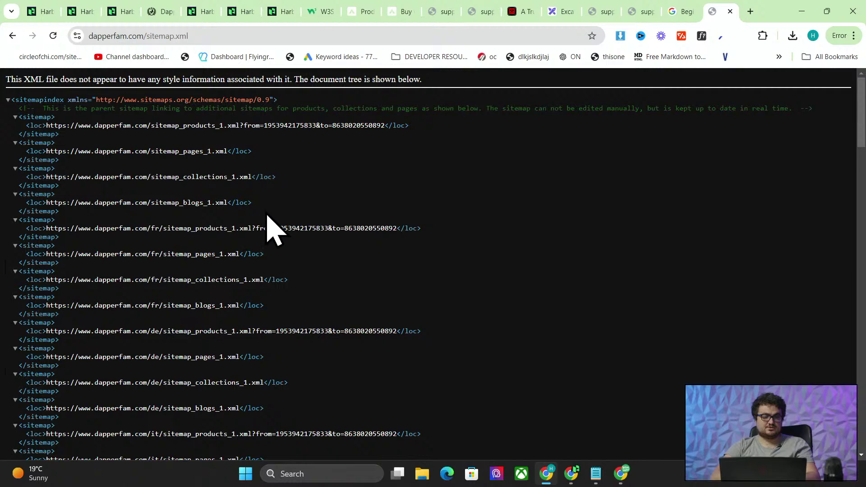
- Copy the sitemap_blogs_1.xml address from the DapperFam sitemap and open it in a new tab
{"action": "left_click_drag", "start_coordinate": [227, 199], "coordinate": [47, 199]}
{"action": "key", "text": "ctrl+c"}
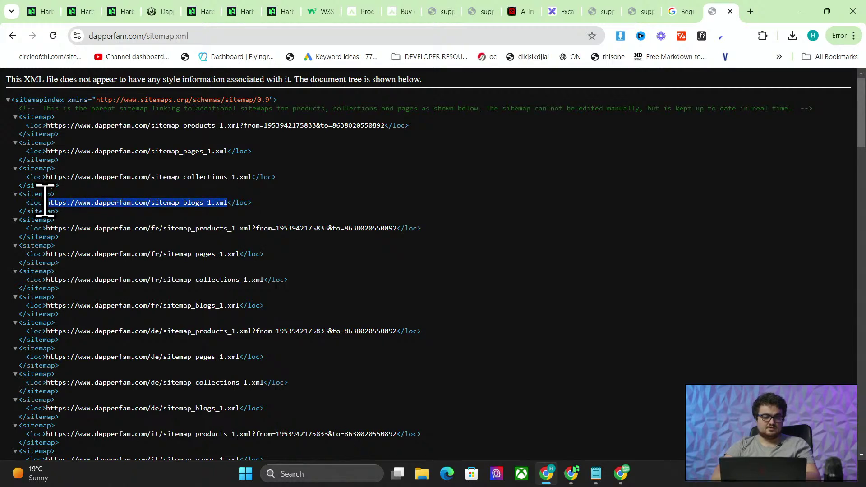
{"action": "left_click", "coordinate": [750, 12]}
{"action": "key", "text": "ctrl+v"}
{"action": "key", "text": "Return"}
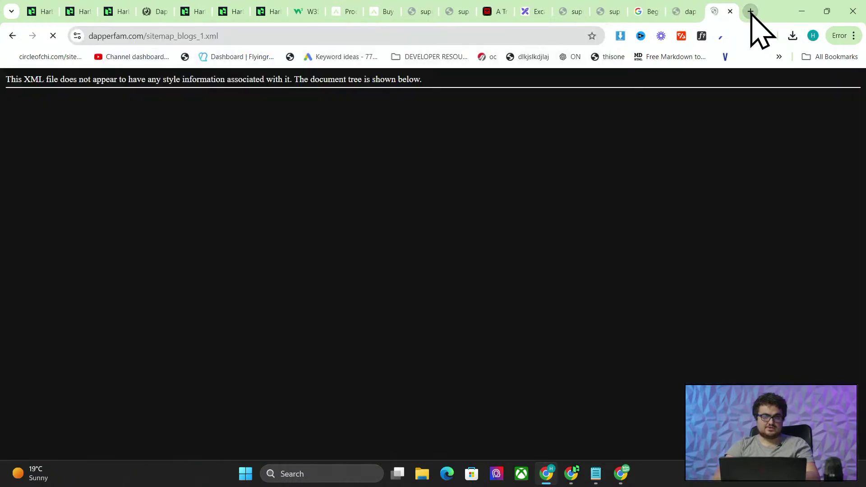
- Search the blog sitemap for "exotic" and go through the matching article entries
{"action": "key", "text": "ctrl+f"}
{"action": "type", "text": "exotic"}
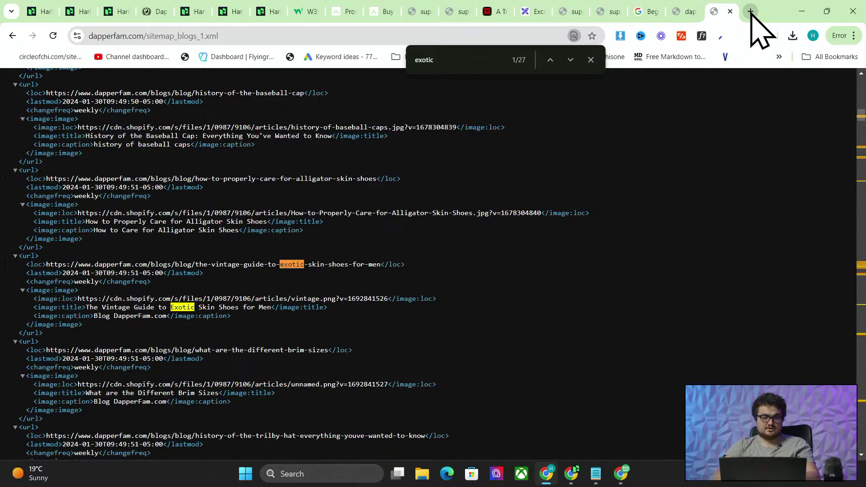
{"action": "key", "text": "Return"}
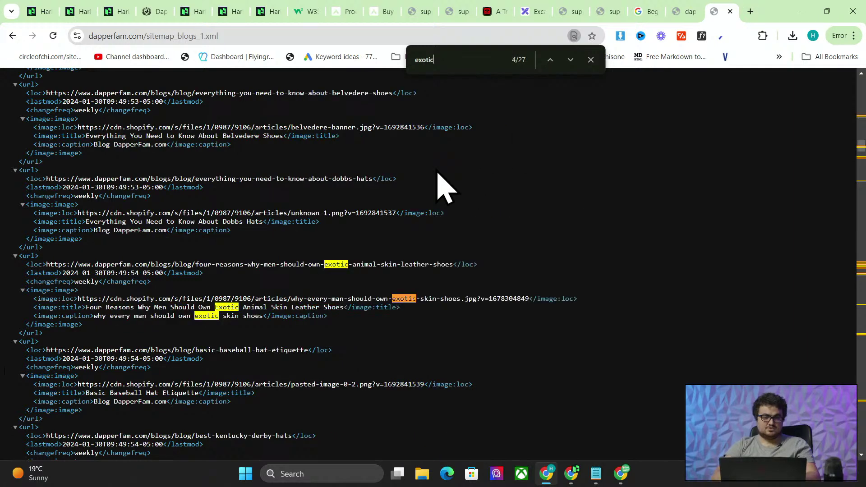
{"action": "key", "text": "Return"}
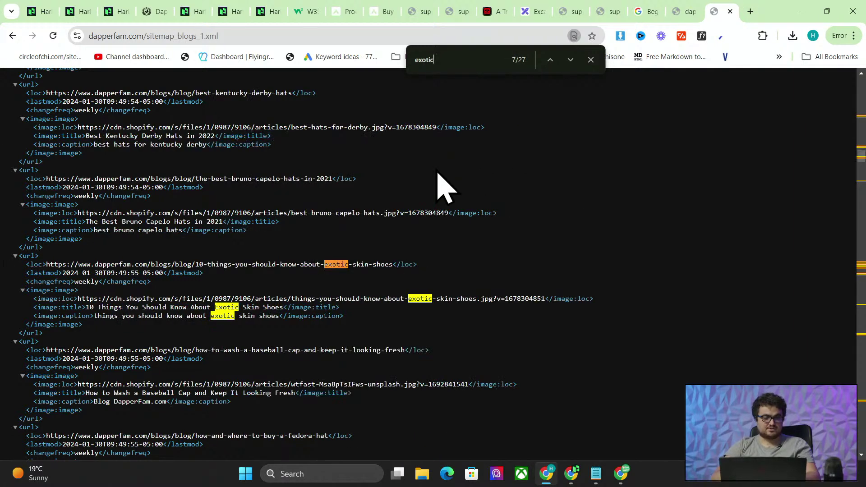
{"action": "key", "text": "Return"}
{"action": "key", "text": "Return"}
{"action": "key", "text": "Return"}
{"action": "key", "text": "Return"}
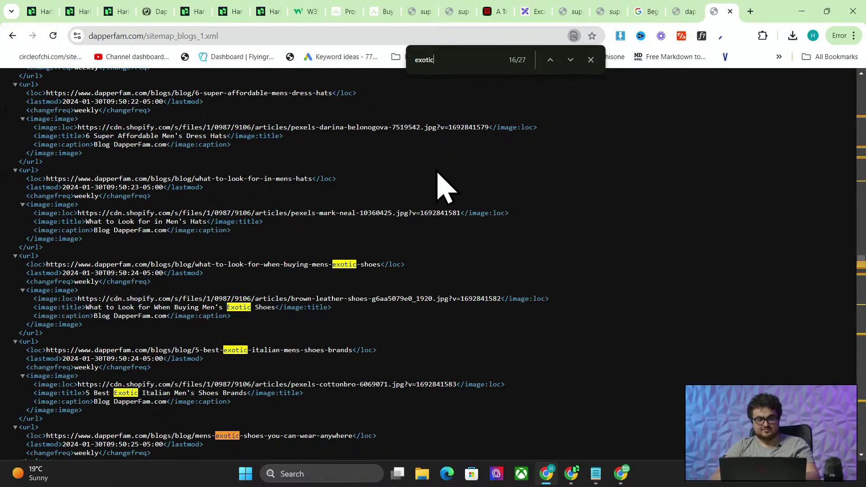
- Return to the Harbor keyword suggestions and read on from the exotic skin dress shoes idea to "Custom Dress Shoes: The Ultimate Luxury in Men's Footwear"
{"action": "left_click", "coordinate": [187, 13]}
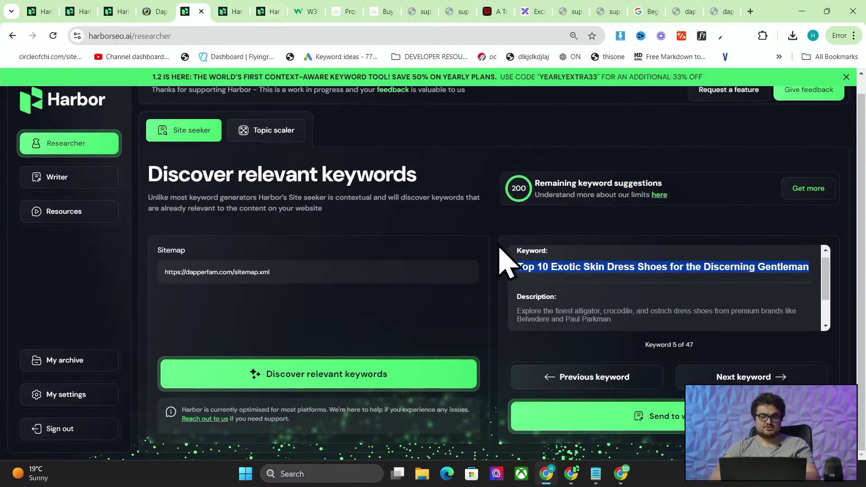
{"action": "left_click", "coordinate": [557, 262]}
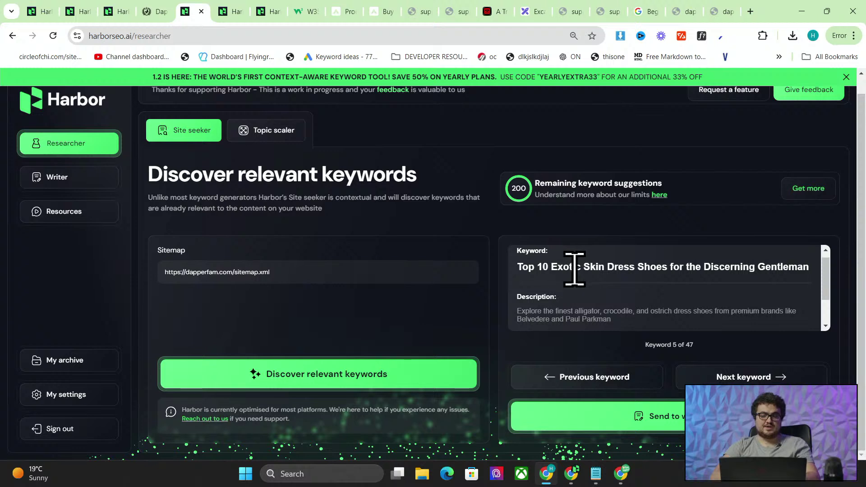
{"action": "triple_click", "coordinate": [576, 269]}
{"action": "left_click", "coordinate": [584, 269]}
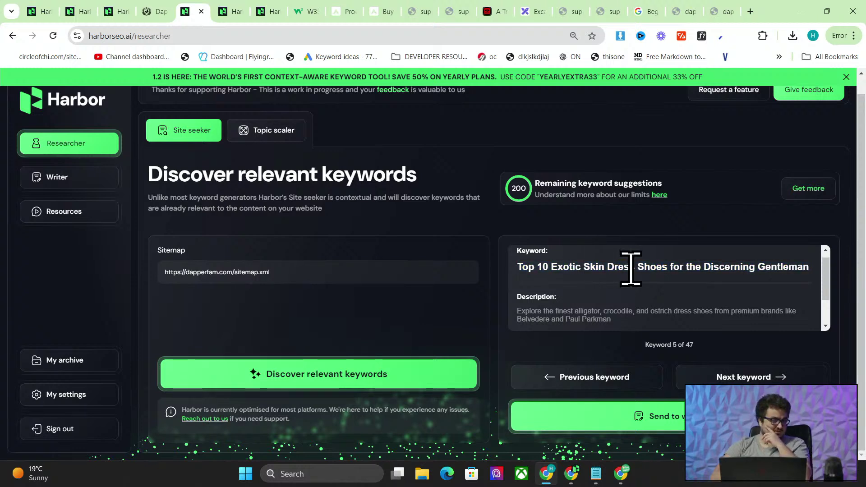
{"action": "scroll", "coordinate": [577, 236], "scroll_direction": "up", "scroll_amount": 1}
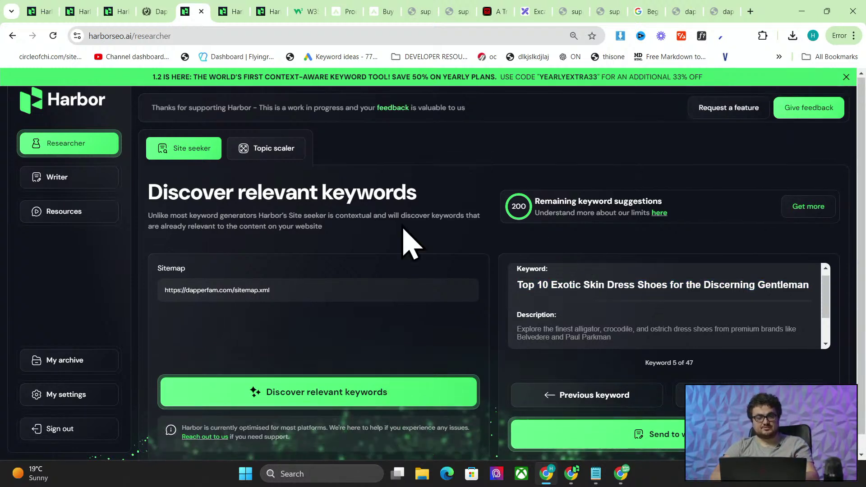
{"action": "scroll", "coordinate": [387, 226], "scroll_direction": "down", "scroll_amount": 1}
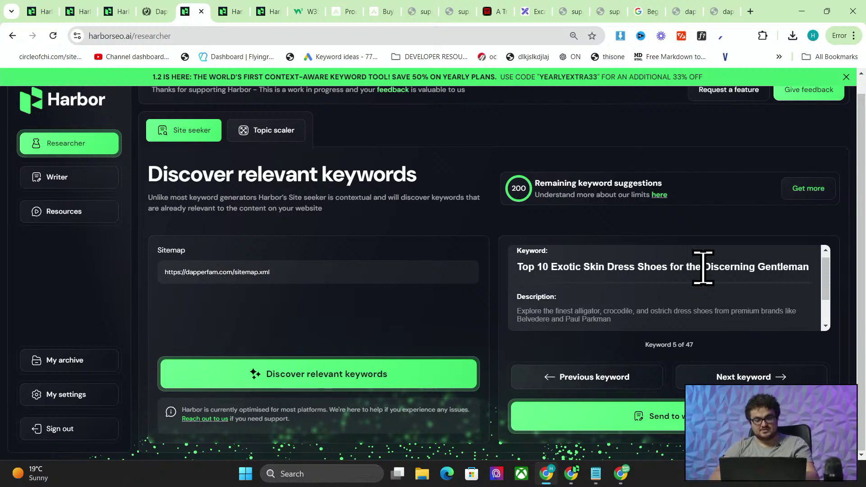
{"action": "left_click", "coordinate": [741, 377]}
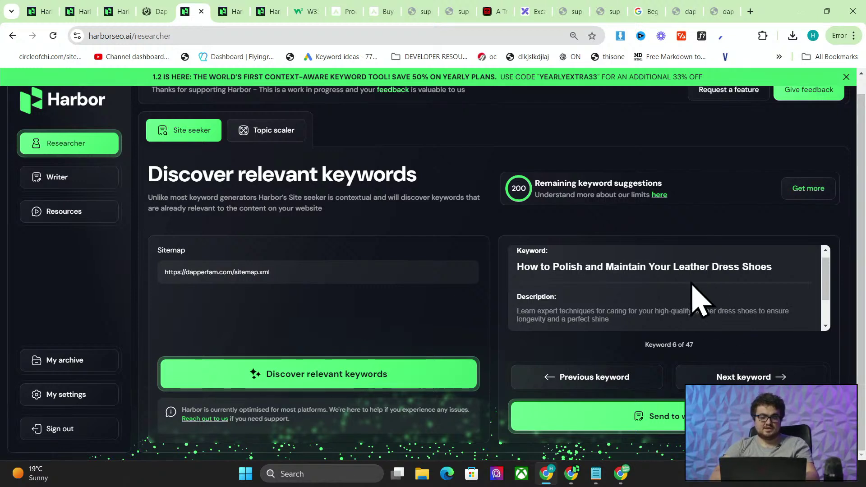
{"action": "left_click", "coordinate": [715, 378]}
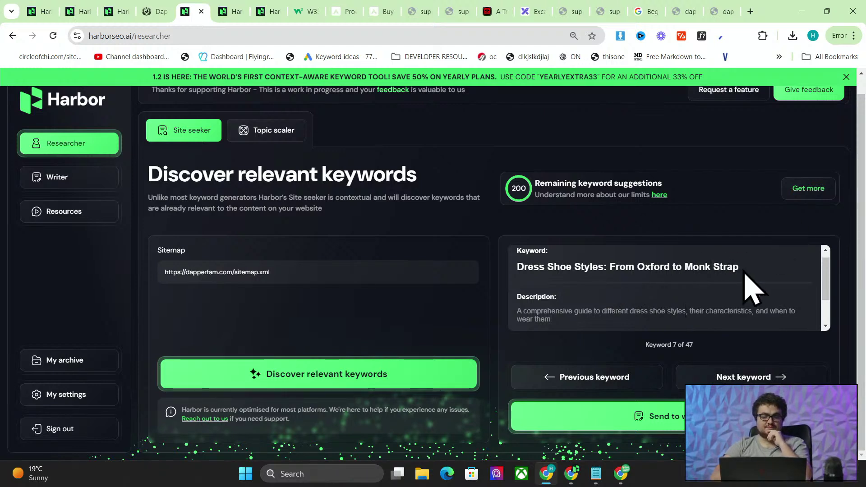
{"action": "left_click", "coordinate": [705, 378]}
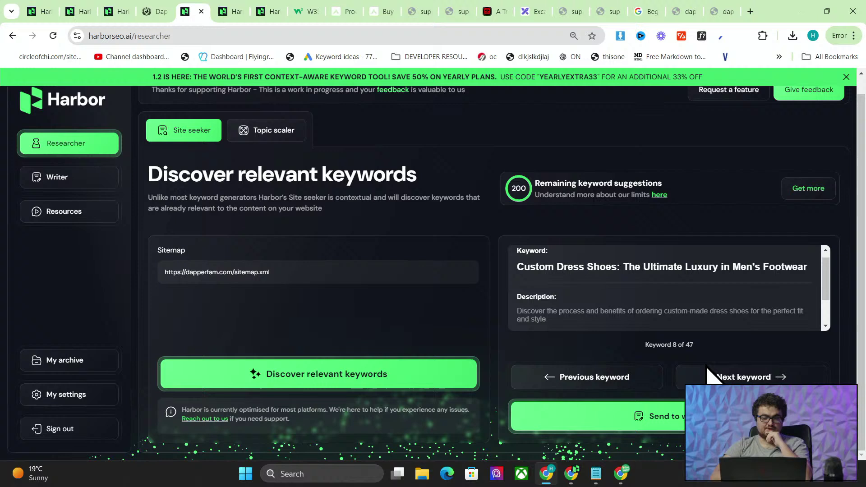
- Go back one suggestion, send "Dress Shoe Styles: From Oxford to Monk Strap" to the writer, and open My archive
{"action": "left_click", "coordinate": [599, 384]}
{"action": "left_click_drag", "start_coordinate": [522, 270], "coordinate": [722, 284]}
{"action": "left_click", "coordinate": [722, 284]}
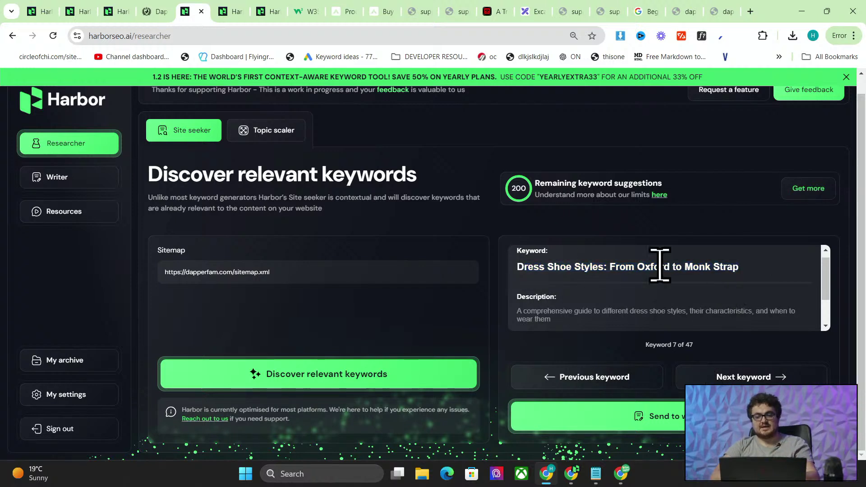
{"action": "triple_click", "coordinate": [577, 266]}
{"action": "left_click", "coordinate": [613, 266]}
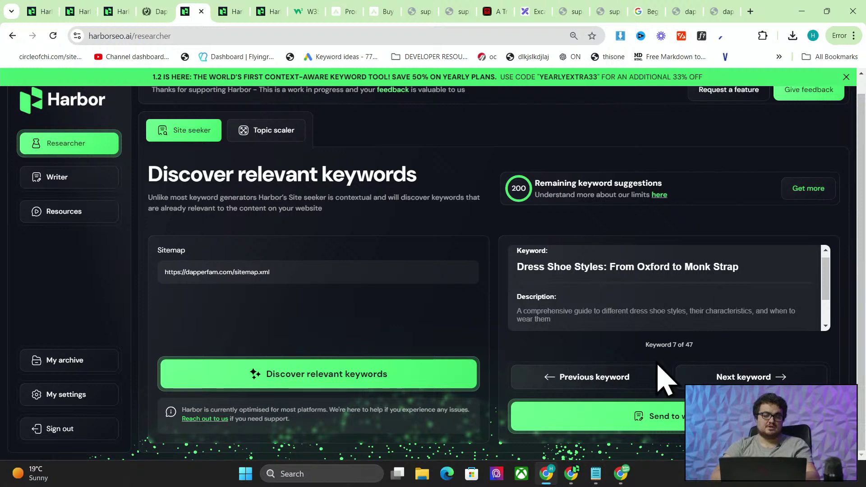
{"action": "left_click", "coordinate": [592, 421]}
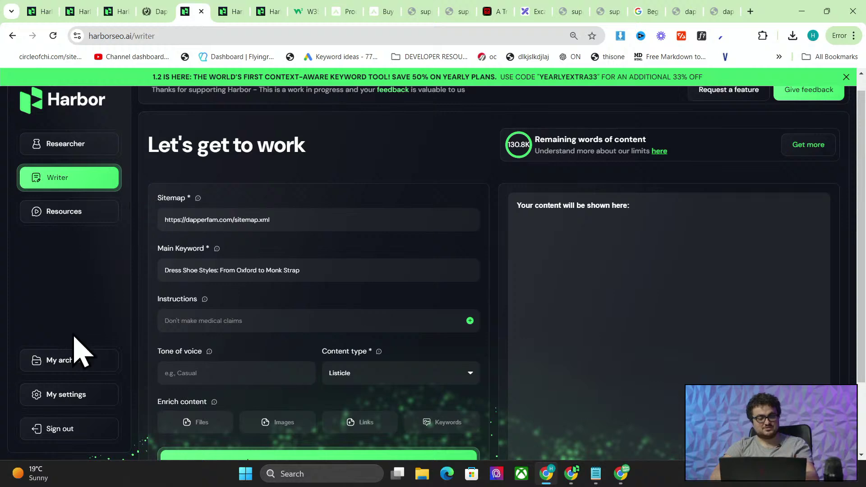
{"action": "left_click", "coordinate": [70, 374]}
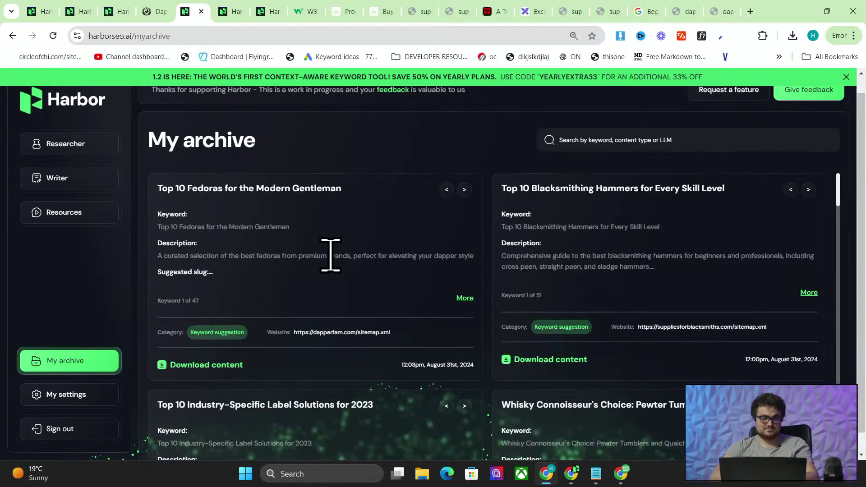
- Download the DapperFam keyword suggestions from the archive and open the downloaded site-seeker_1725104467406.txt file
{"action": "left_click", "coordinate": [216, 366]}
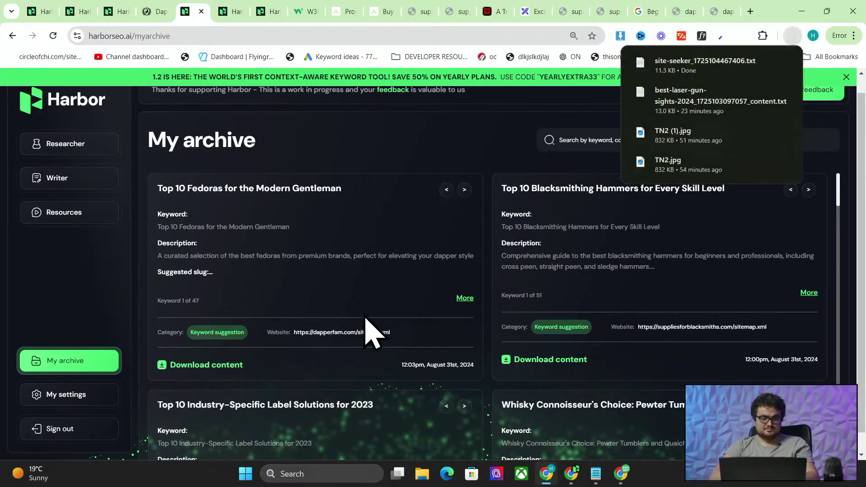
{"action": "triple_click", "coordinate": [465, 192]}
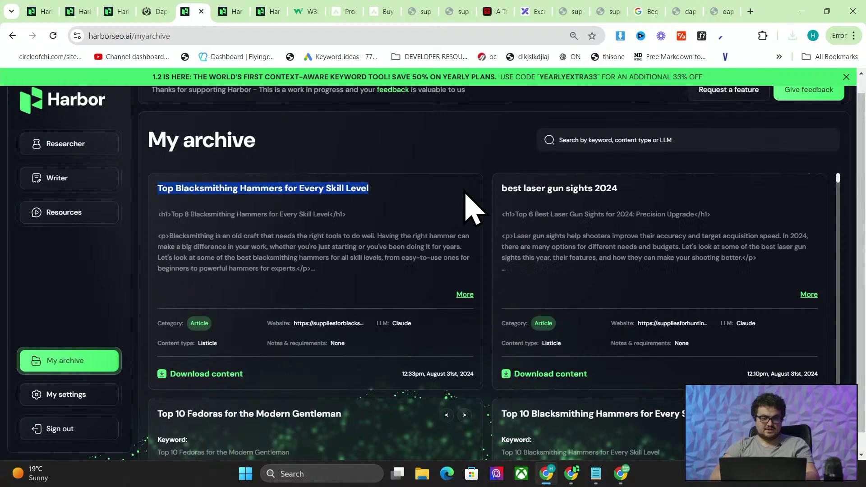
{"action": "left_click", "coordinate": [456, 201]}
{"action": "scroll", "coordinate": [474, 230], "scroll_direction": "up", "scroll_amount": 1}
{"action": "scroll", "coordinate": [475, 230], "scroll_direction": "down", "scroll_amount": 2}
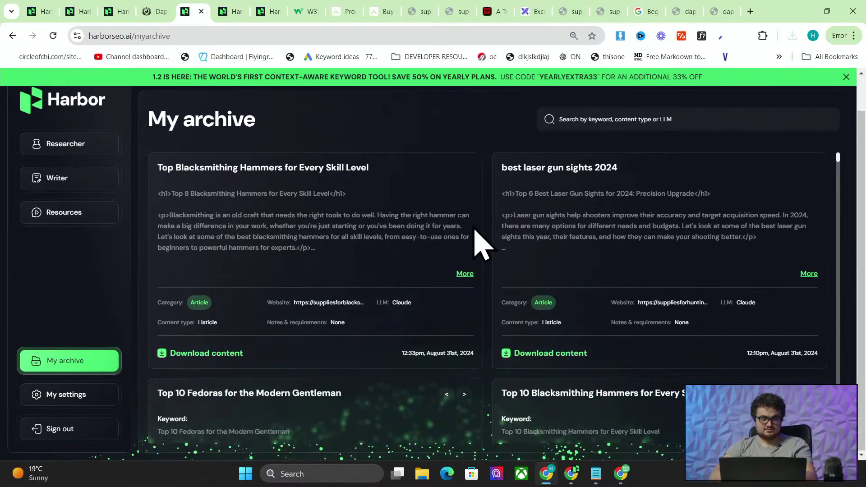
{"action": "key", "text": "F5"}
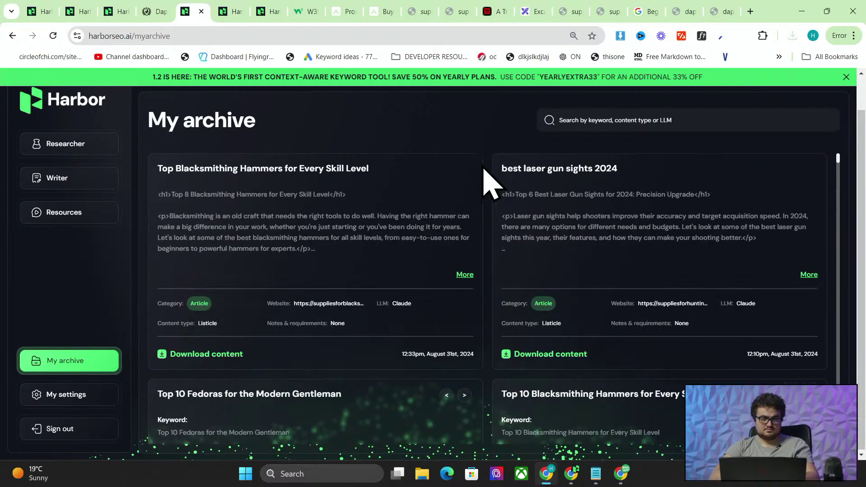
{"action": "left_click", "coordinate": [793, 35]}
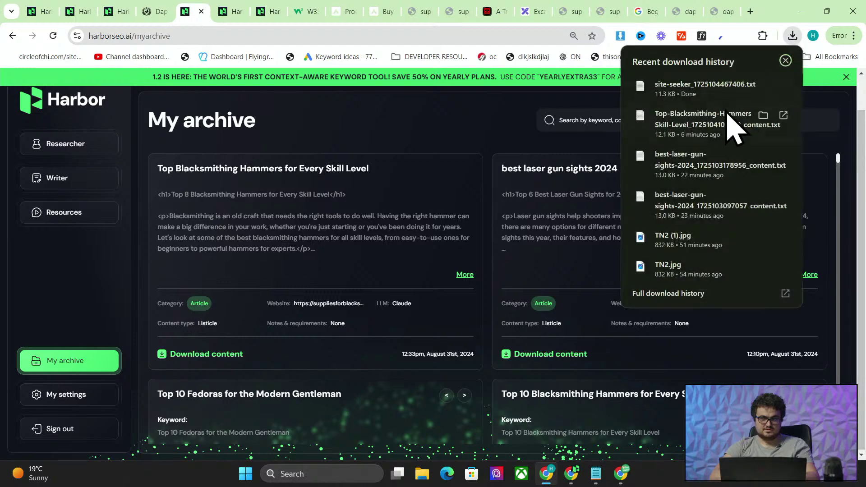
{"action": "left_click", "coordinate": [713, 92]}
- Enlarge the text to 120% and read through the keyword ideas down to the exotic leather wallets and ostrich accessories entries
{"action": "scroll", "coordinate": [400, 236], "scroll_direction": "down", "scroll_amount": 5}
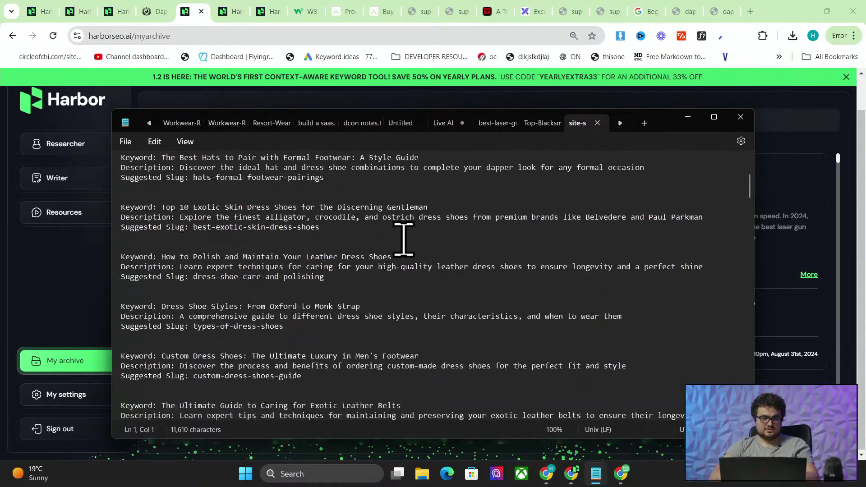
{"action": "scroll", "coordinate": [412, 258], "scroll_direction": "up", "scroll_amount": 2, "text": "ctrl"}
{"action": "scroll", "coordinate": [405, 241], "scroll_direction": "down", "scroll_amount": 9}
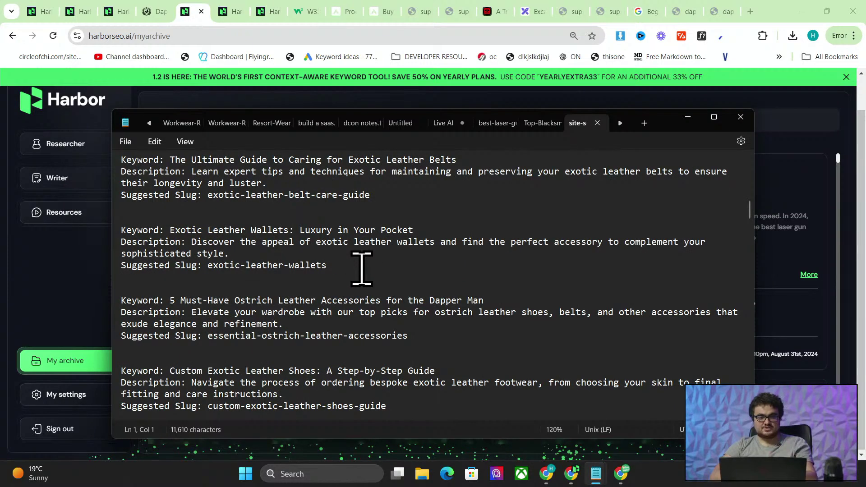
{"action": "scroll", "coordinate": [334, 275], "scroll_direction": "down", "scroll_amount": 1}
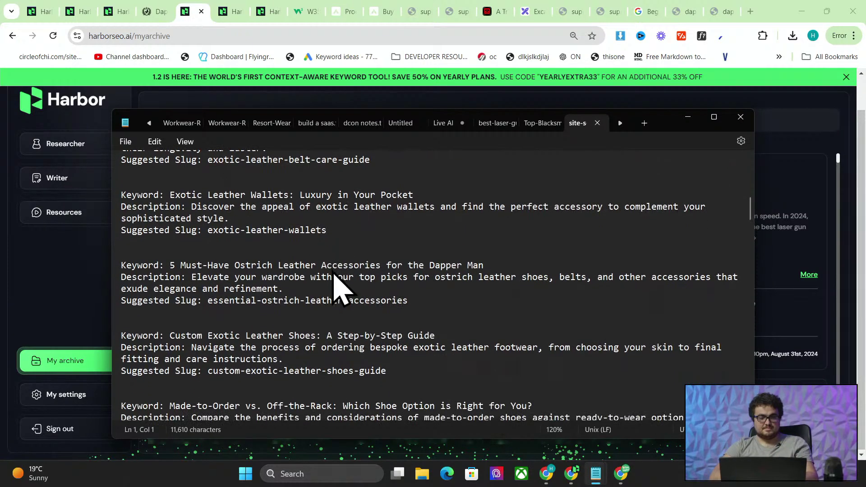
- Switch to Chrome, search Google for "dapperfam wallets" in a new tab, and open DapperFam's Shop Bags & Travel result
{"action": "key", "text": "alt+Tab"}
{"action": "left_click", "coordinate": [750, 12]}
{"action": "type", "text": "dapperfam wallets"}
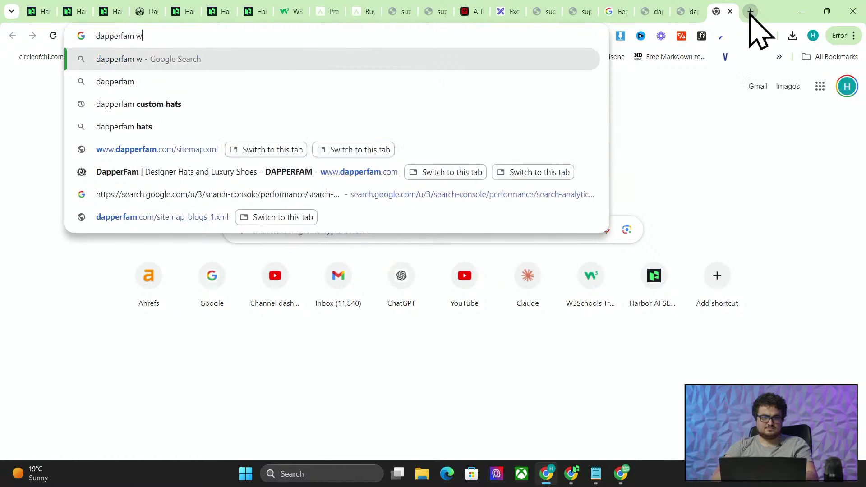
{"action": "key", "text": "Return"}
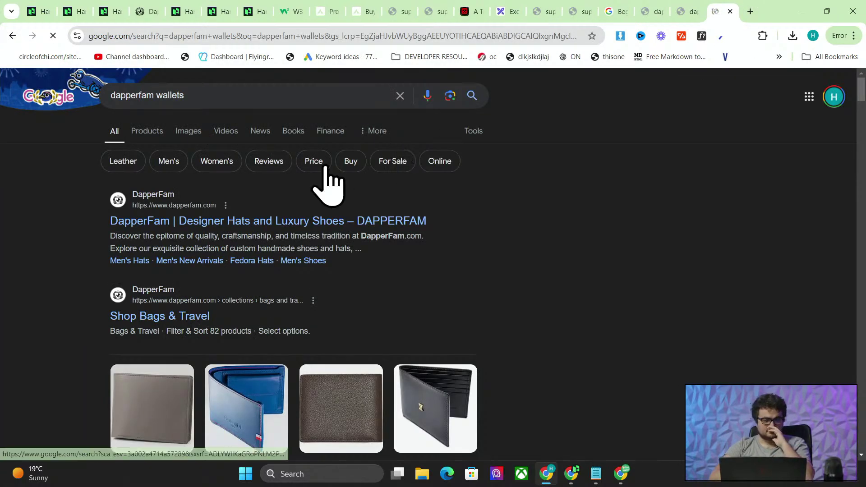
{"action": "scroll", "coordinate": [319, 228], "scroll_direction": "down", "scroll_amount": 3}
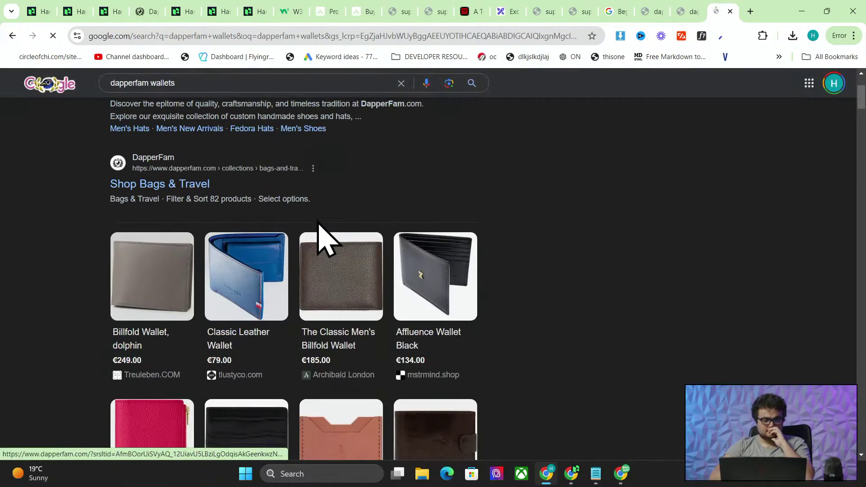
{"action": "left_click", "coordinate": [183, 185]}
{"action": "scroll", "coordinate": [340, 246], "scroll_direction": "down", "scroll_amount": 2}
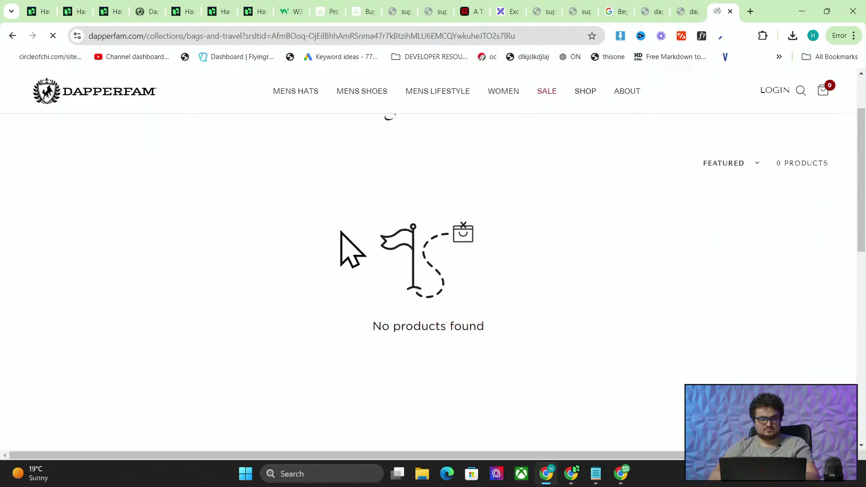
{"action": "scroll", "coordinate": [255, 219], "scroll_direction": "up", "scroll_amount": 2}
- Open the Portfolios collection under Mens Lifestyle and check it for products
{"action": "mouse_move", "coordinate": [448, 102]}
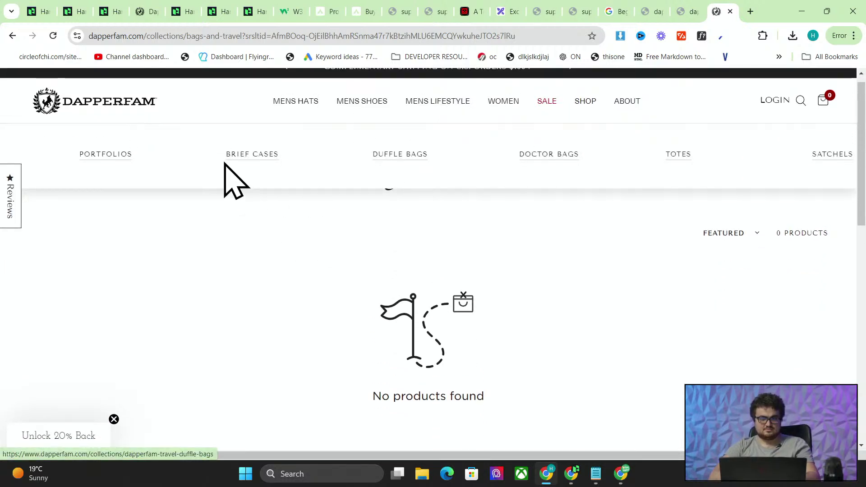
{"action": "left_click", "coordinate": [105, 158]}
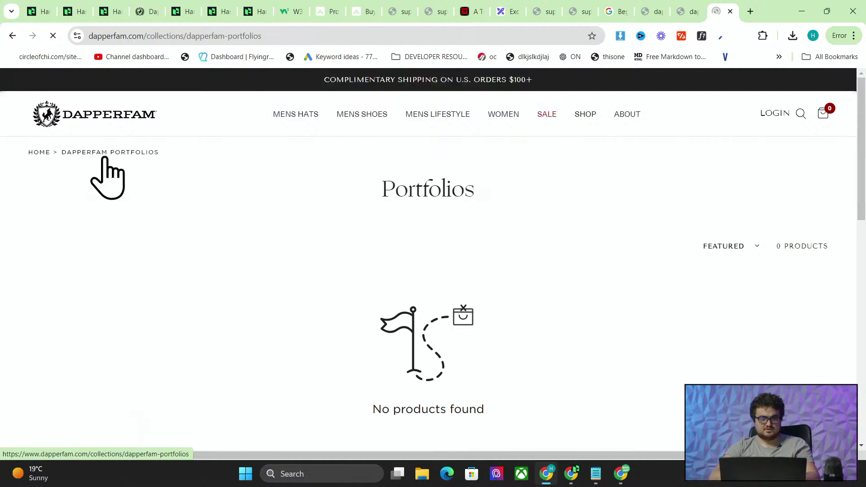
{"action": "scroll", "coordinate": [294, 266], "scroll_direction": "down", "scroll_amount": 1}
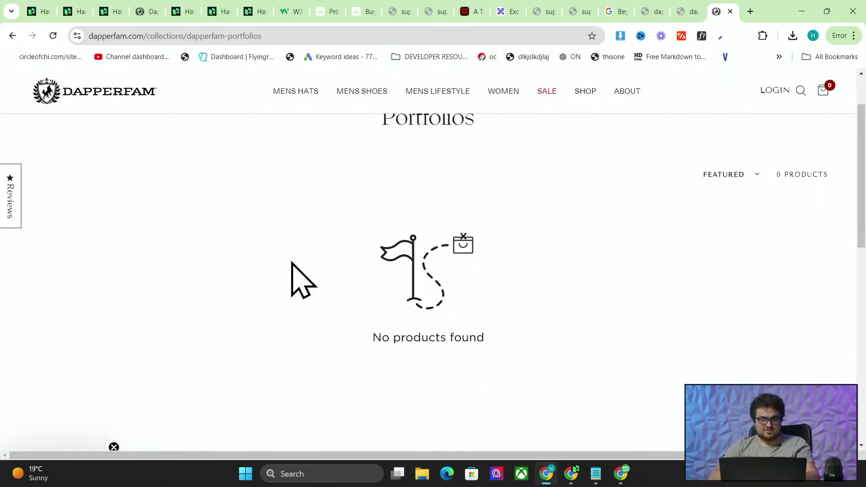
{"action": "scroll", "coordinate": [292, 279], "scroll_direction": "down", "scroll_amount": 3}
{"action": "scroll", "coordinate": [292, 280], "scroll_direction": "up", "scroll_amount": 5}
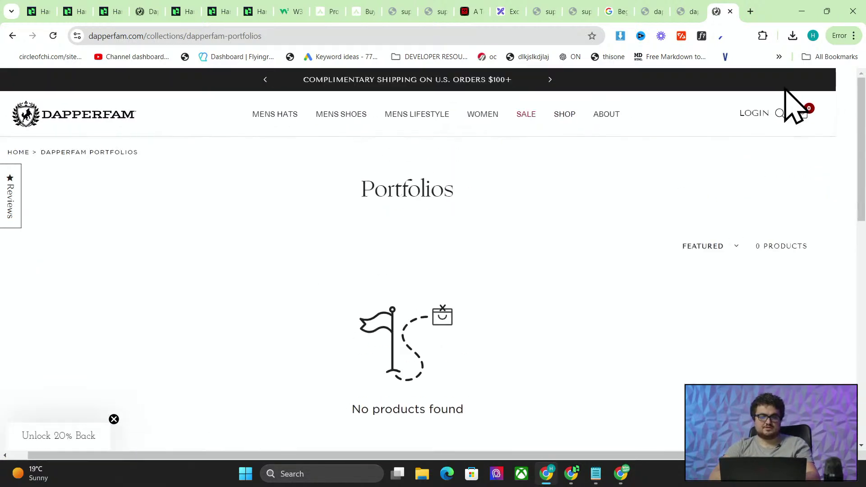
- Search the DapperFam store for "wallet" and look over the results page
{"action": "left_click", "coordinate": [787, 115]}
{"action": "type", "text": "w"}
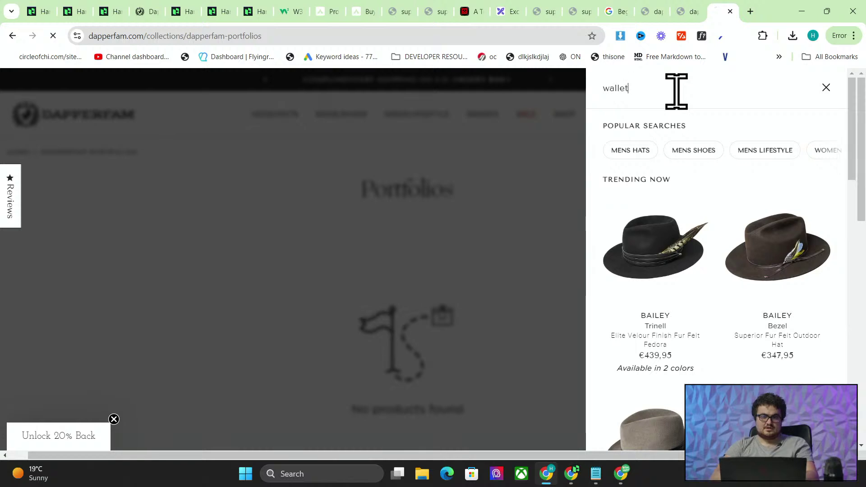
{"action": "type", "text": "allet"}
{"action": "key", "text": "Return"}
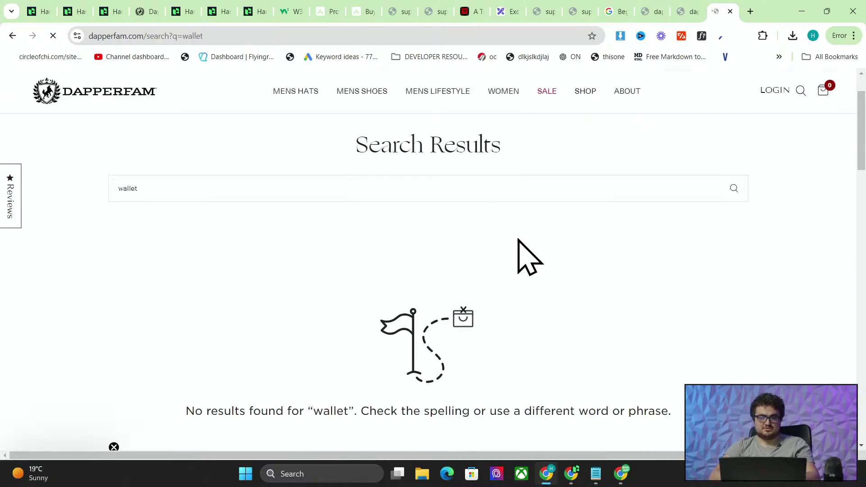
{"action": "scroll", "coordinate": [518, 239], "scroll_direction": "down", "scroll_amount": 5}
{"action": "scroll", "coordinate": [518, 240], "scroll_direction": "up", "scroll_amount": 6}
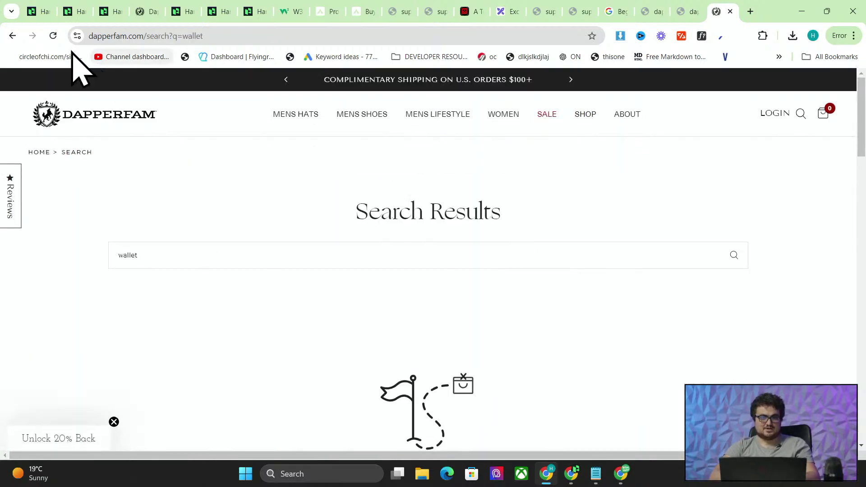
- Go back to the DapperFam home page, check the Brief Cases collection under Mens Lifestyle, and close the store tab
{"action": "left_click", "coordinate": [12, 36]}
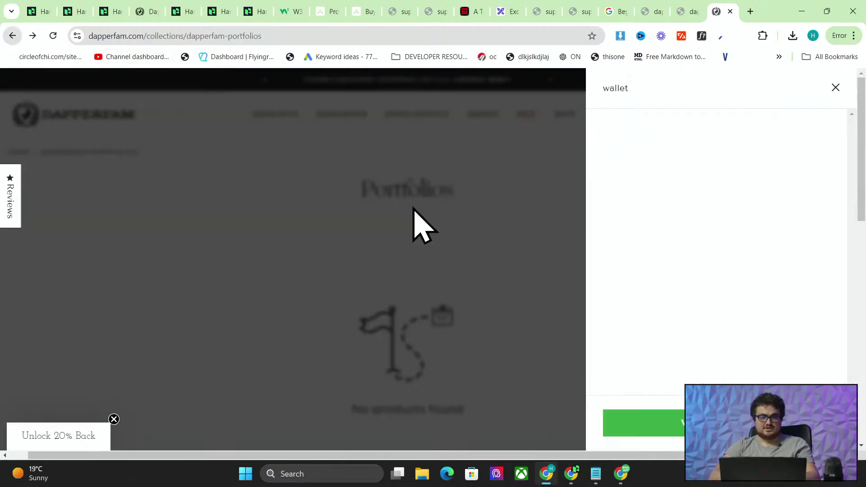
{"action": "left_click", "coordinate": [12, 36]}
{"action": "scroll", "coordinate": [429, 154], "scroll_direction": "up", "scroll_amount": 1}
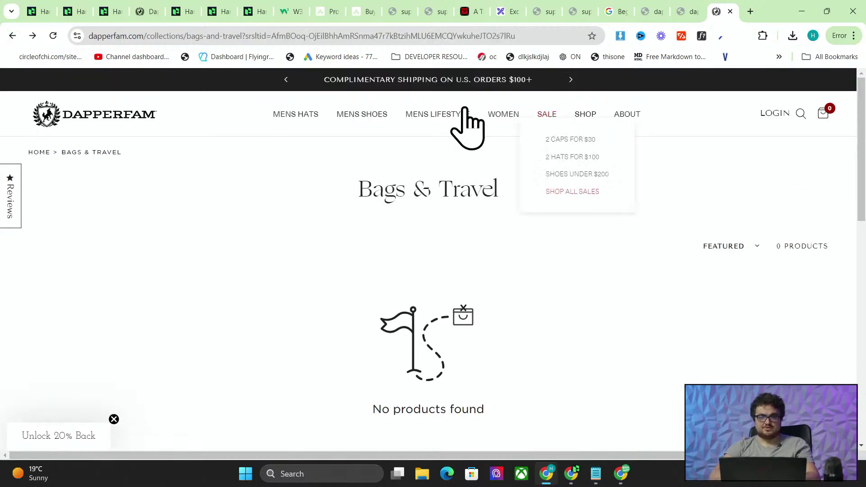
{"action": "left_click", "coordinate": [101, 112]}
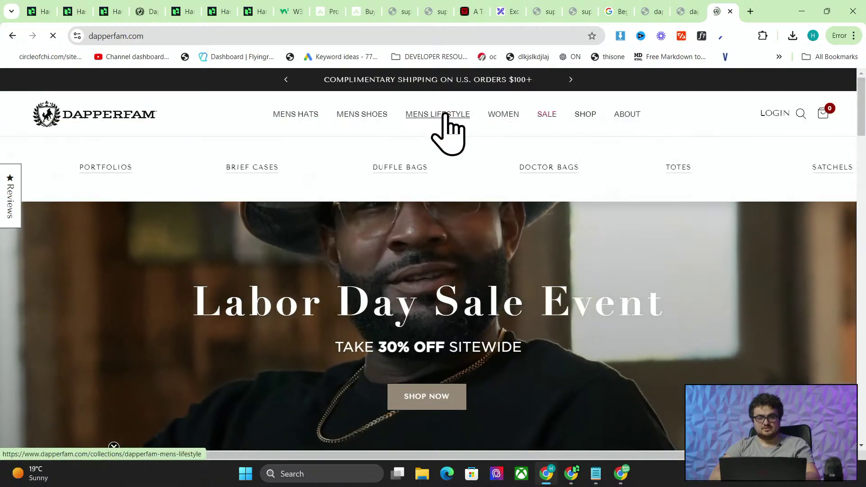
{"action": "mouse_move", "coordinate": [493, 116]}
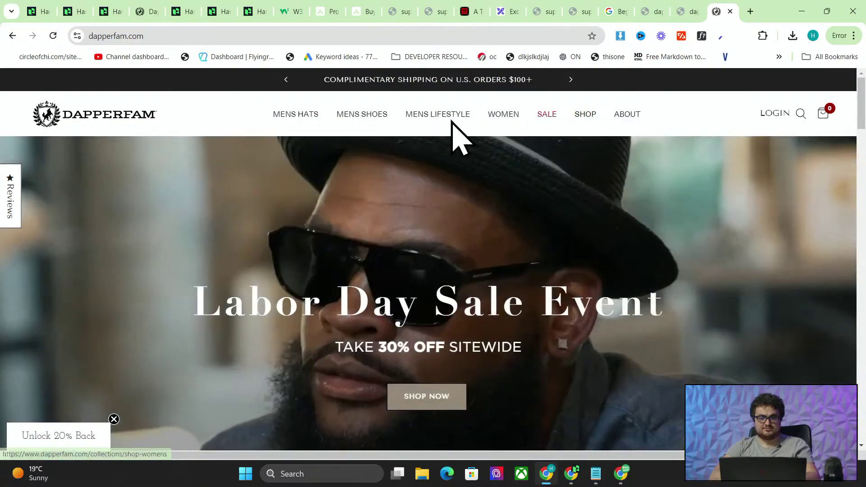
{"action": "mouse_move", "coordinate": [446, 119]}
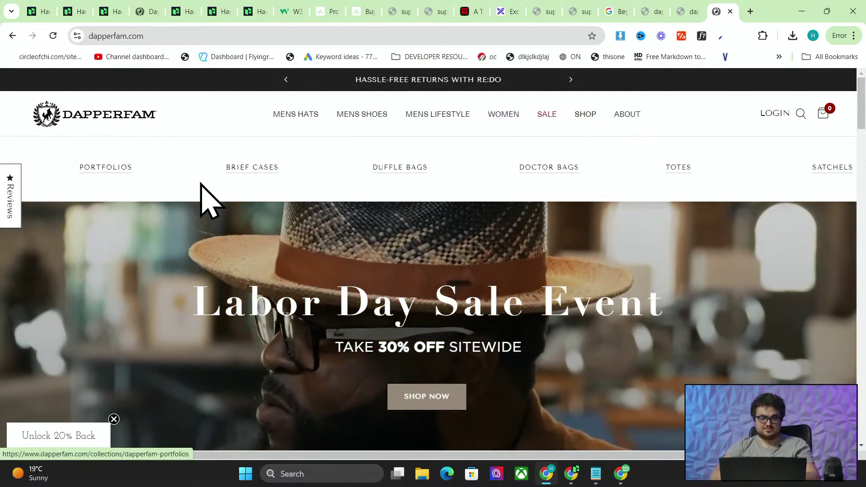
{"action": "left_click", "coordinate": [261, 173]}
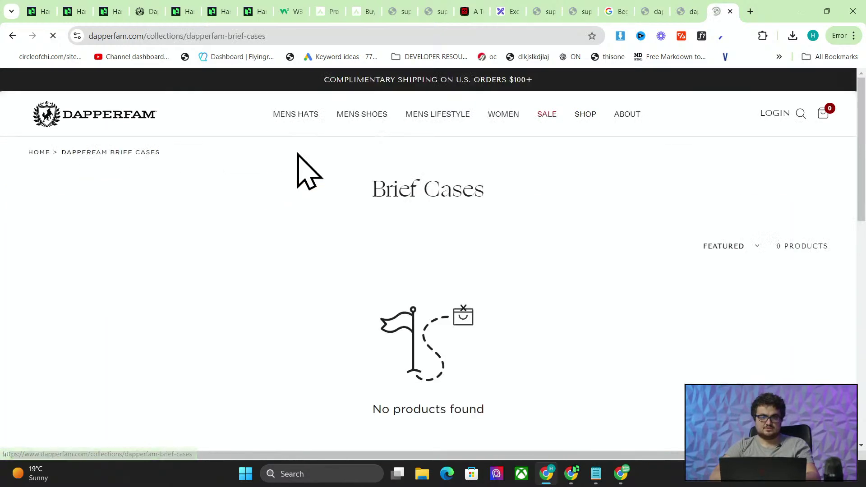
{"action": "left_click", "coordinate": [731, 11]}
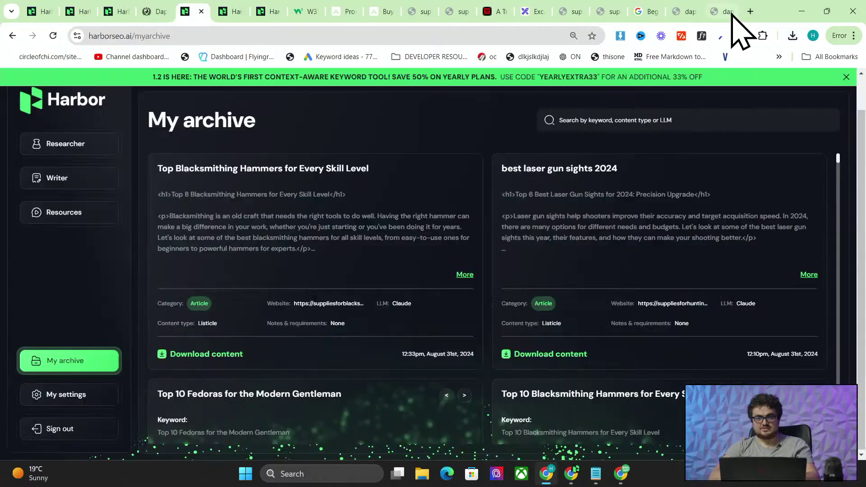
- Return to the suggestions file in Notepad, highlight the "Made-to-Order vs. Off-the-Rack" keyword line, and read on to the matching socks idea
{"action": "key", "text": "alt+Tab"}
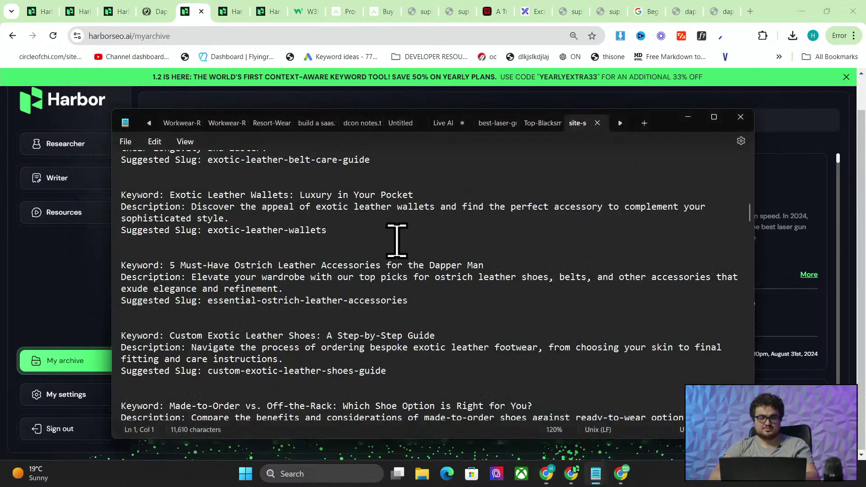
{"action": "scroll", "coordinate": [356, 280], "scroll_direction": "down", "scroll_amount": 1}
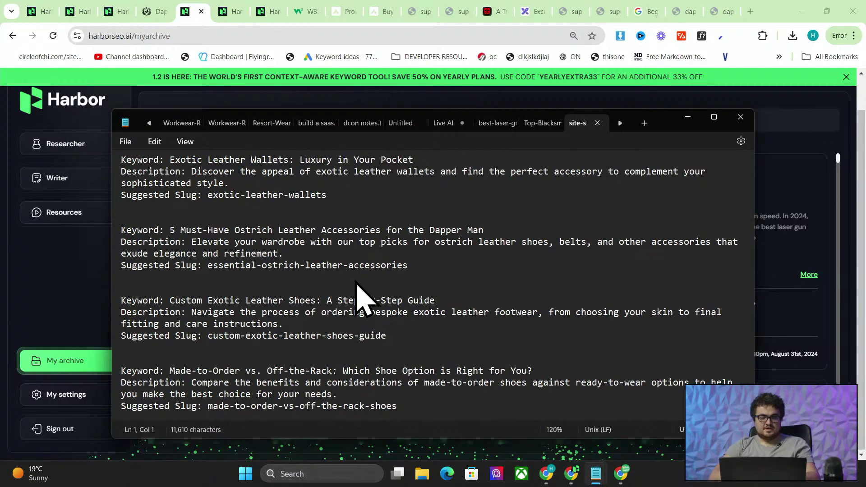
{"action": "scroll", "coordinate": [364, 298], "scroll_direction": "down", "scroll_amount": 1}
{"action": "triple_click", "coordinate": [330, 336]}
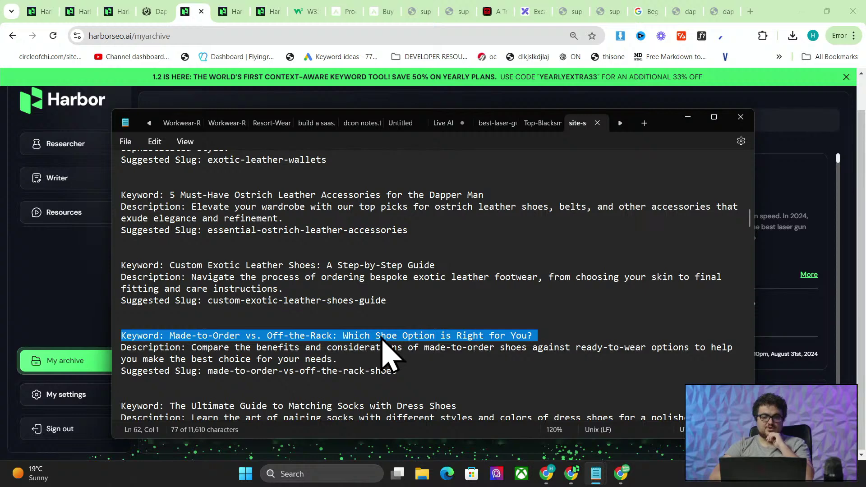
{"action": "scroll", "coordinate": [383, 354], "scroll_direction": "down", "scroll_amount": 2}
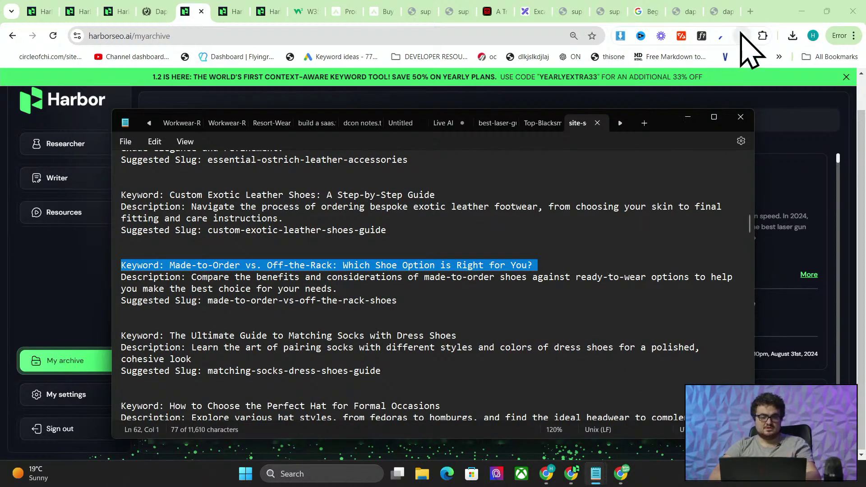
- Search Google for "dapperfam socks" in a new Chrome tab, open Shop Men's Socks, and browse the sock products
{"action": "left_click", "coordinate": [751, 11]}
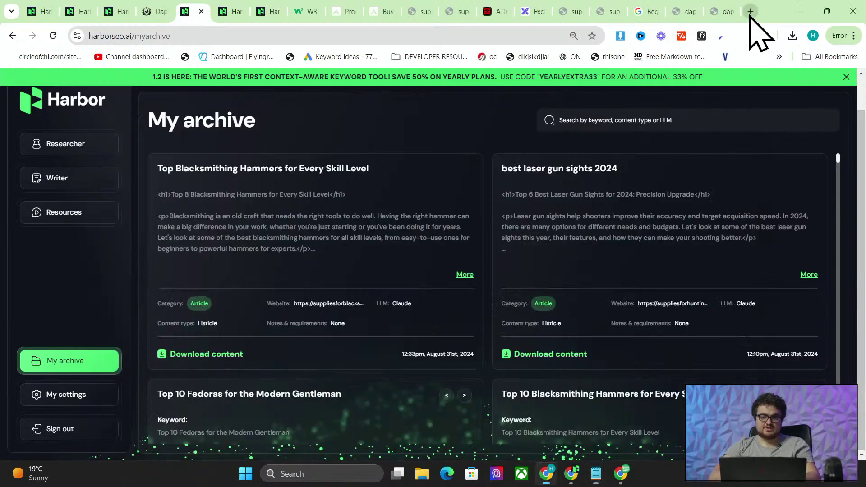
{"action": "type", "text": "dapperfam socks"}
{"action": "key", "text": "Return"}
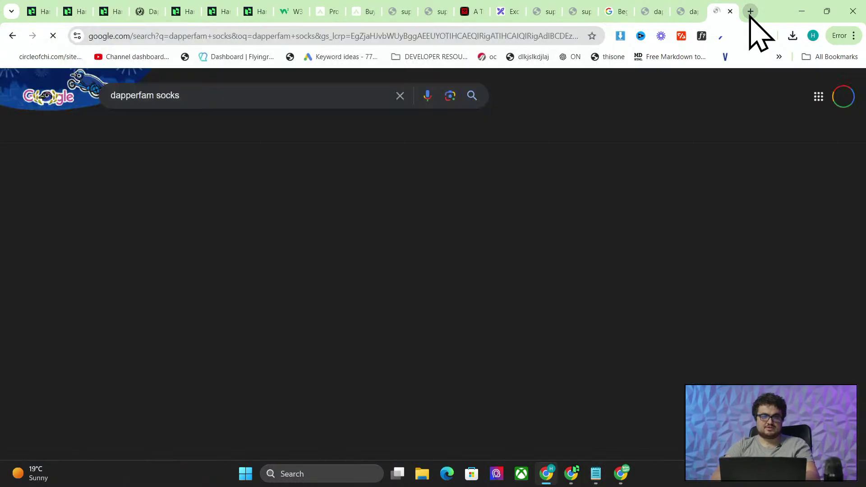
{"action": "left_click", "coordinate": [199, 221]}
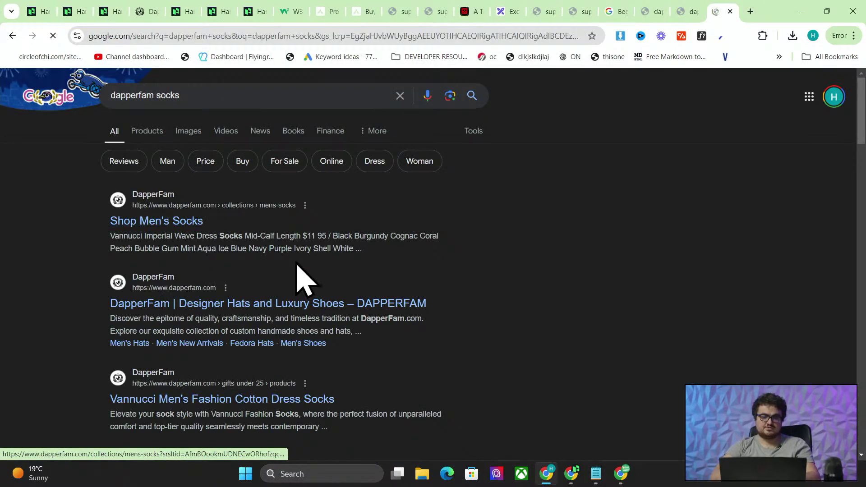
{"action": "scroll", "coordinate": [477, 227], "scroll_direction": "down", "scroll_amount": 3}
{"action": "scroll", "coordinate": [478, 246], "scroll_direction": "down", "scroll_amount": 12}
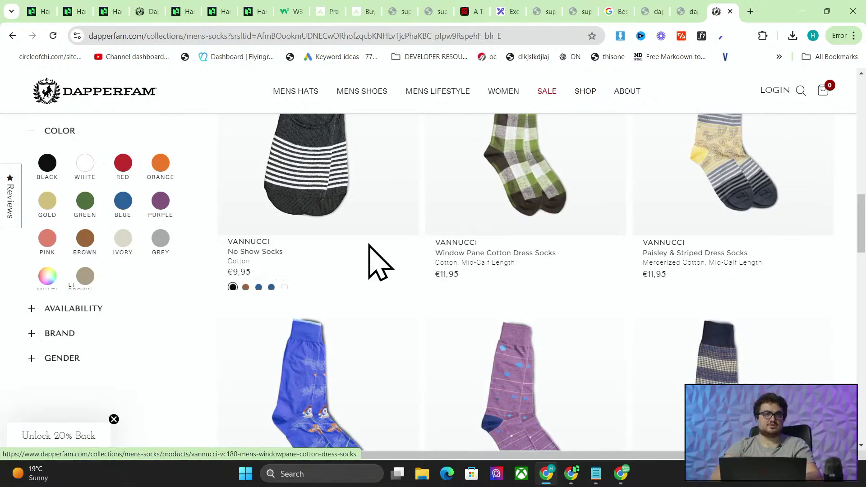
- Copy the highlighted "Made-to-Order vs. Off-the-Rack: Which Shoe Option is Right for You?" keyword from Notepad into Harbor Writer's Main Keyword
{"action": "key", "text": "alt+Tab"}
{"action": "right_click", "coordinate": [421, 261]}
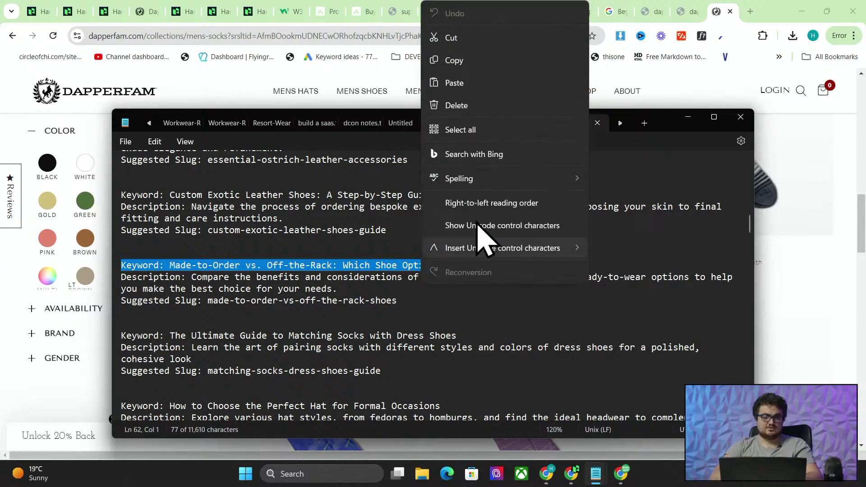
{"action": "left_click", "coordinate": [467, 62]}
{"action": "left_click", "coordinate": [394, 69]}
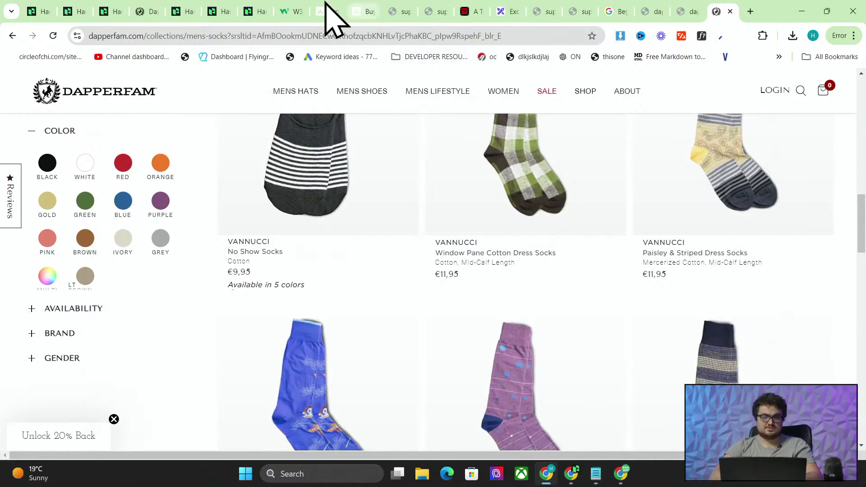
{"action": "left_click", "coordinate": [186, 12]}
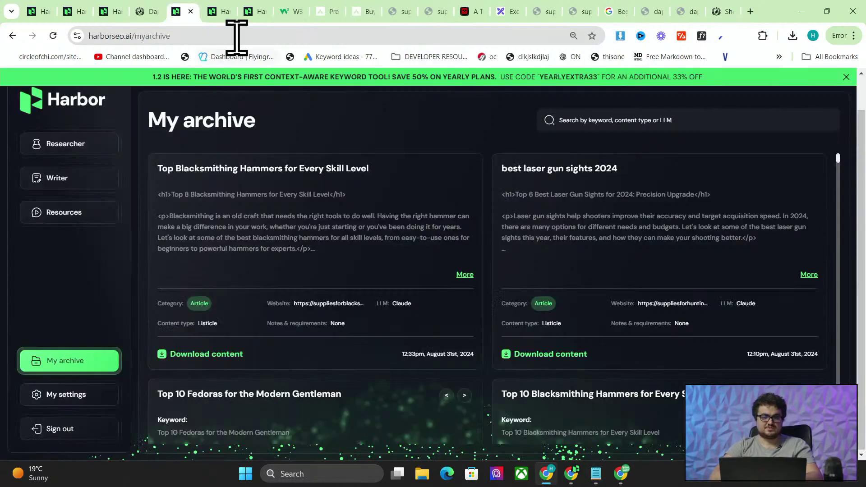
{"action": "left_click", "coordinate": [56, 150]}
{"action": "left_click", "coordinate": [57, 180]}
{"action": "left_click", "coordinate": [229, 270]}
{"action": "key", "text": "ctrl+v"}
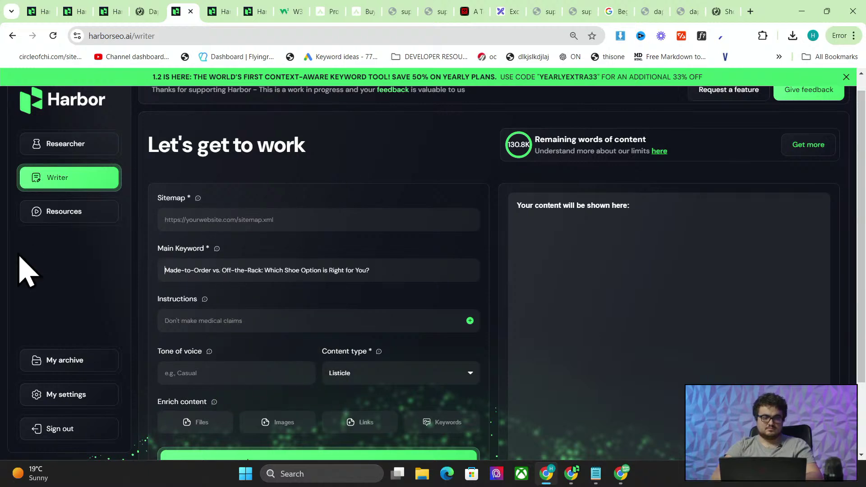
- Replace Harbor Writer's Main Keyword with "The Ultimate Guide to Matching Socks with Dress Shoes", copied from the suggestions file in Notepad
{"action": "key", "text": "alt+Tab"}
{"action": "left_click_drag", "start_coordinate": [463, 346], "coordinate": [258, 344]}
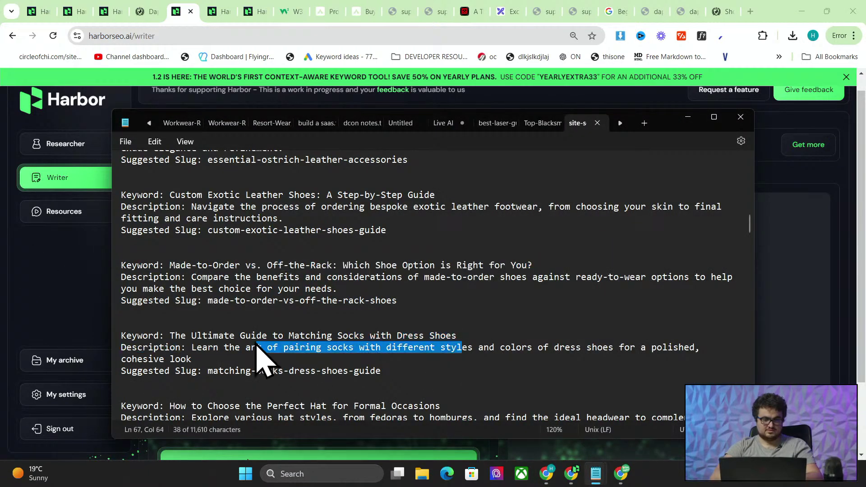
{"action": "left_click", "coordinate": [255, 341]}
{"action": "left_click_drag", "start_coordinate": [171, 334], "coordinate": [469, 337]}
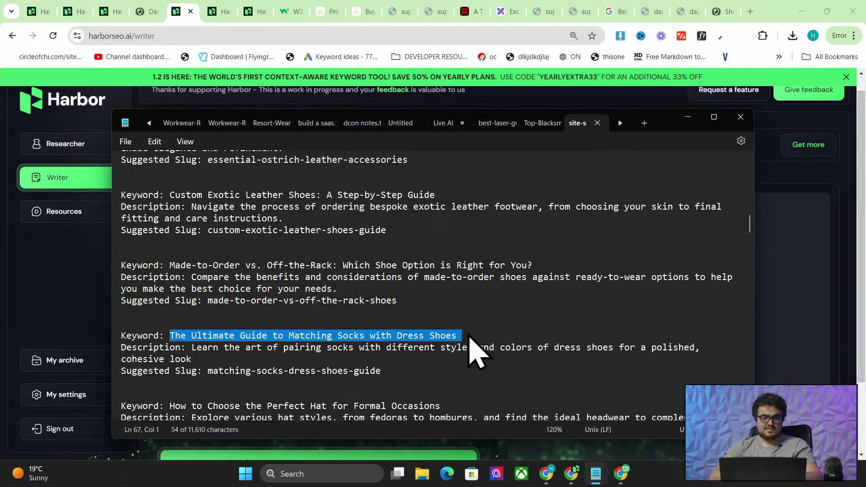
{"action": "key", "text": "alt+Tab"}
{"action": "key", "text": "ctrl+v"}
{"action": "scroll", "coordinate": [496, 279], "scroll_direction": "down", "scroll_amount": 2}
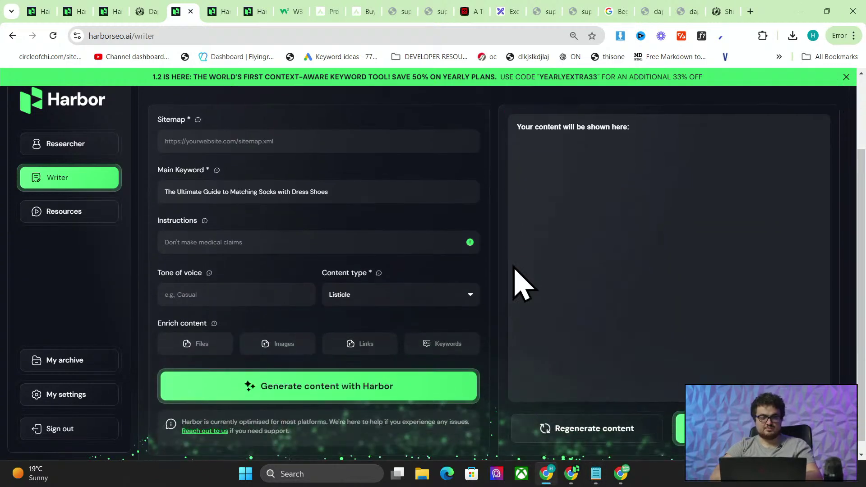
- Open dapperfam.com/sitemap.xml in a new Chrome tab and copy its full address
{"action": "left_click", "coordinate": [722, 11]}
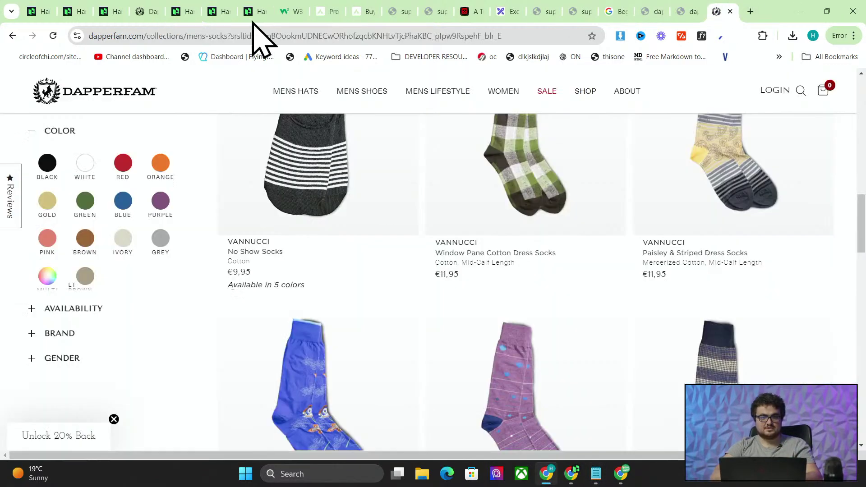
{"action": "left_click", "coordinate": [752, 12]}
{"action": "type", "text": "dapperfam"}
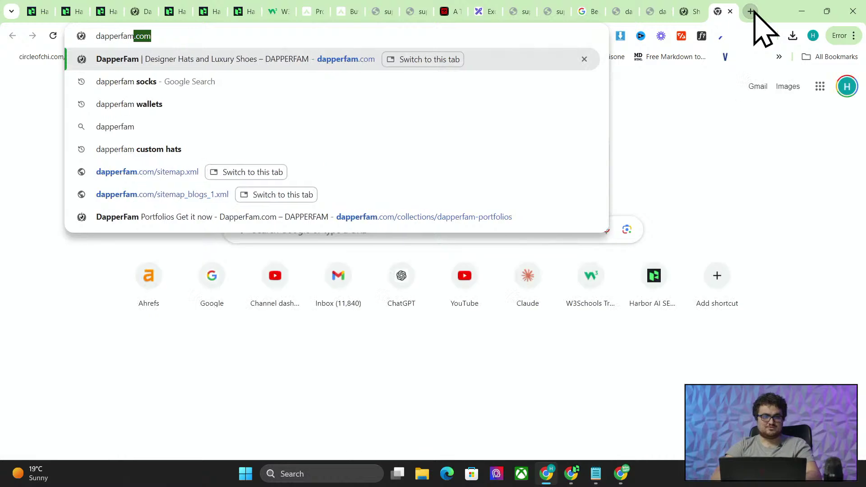
{"action": "type", "text": ".com/sitemap"}
{"action": "key", "text": "Return"}
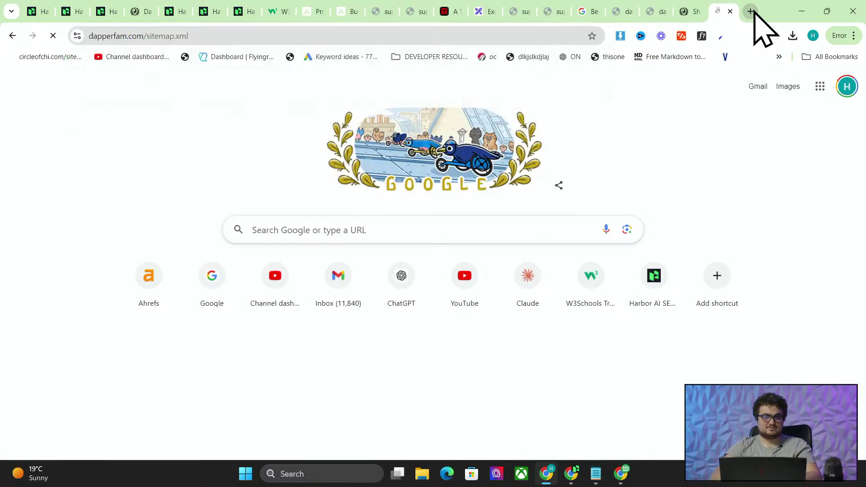
{"action": "left_click", "coordinate": [261, 35]}
{"action": "key", "text": "ctrl+c"}
{"action": "left_click", "coordinate": [241, 12]}
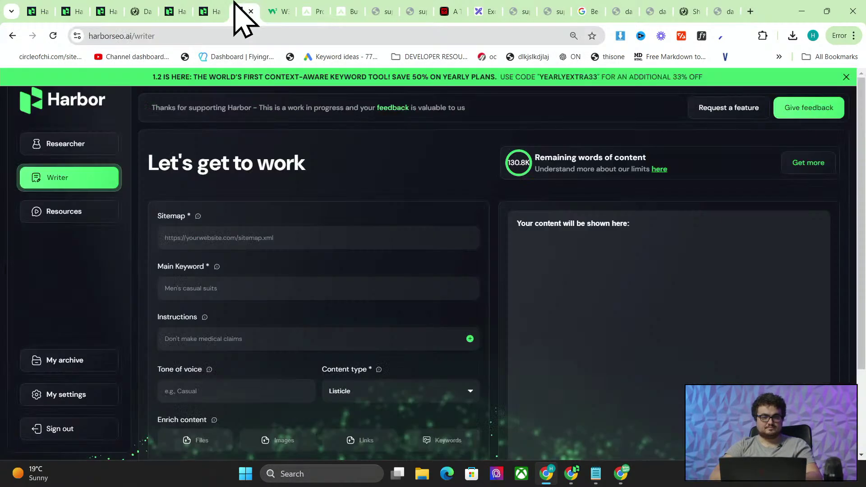
{"action": "left_click", "coordinate": [207, 9]}
{"action": "left_click", "coordinate": [174, 9]}
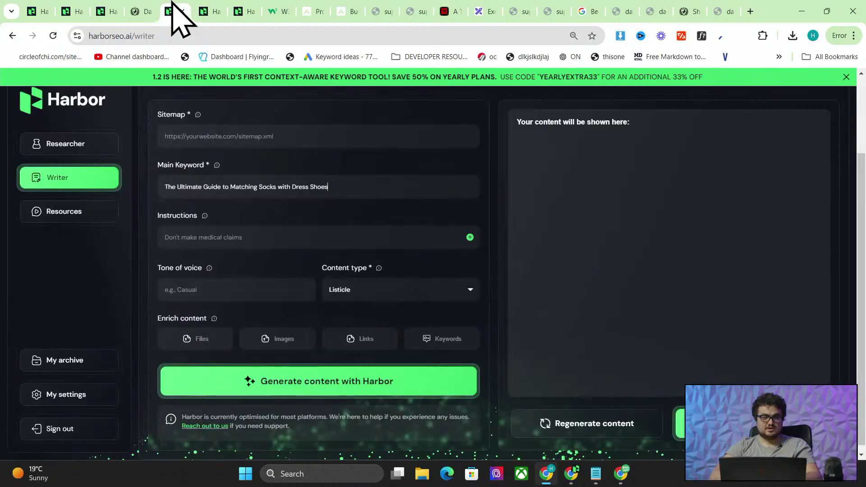
{"action": "left_click", "coordinate": [273, 137]}
{"action": "key", "text": "ctrl+v"}
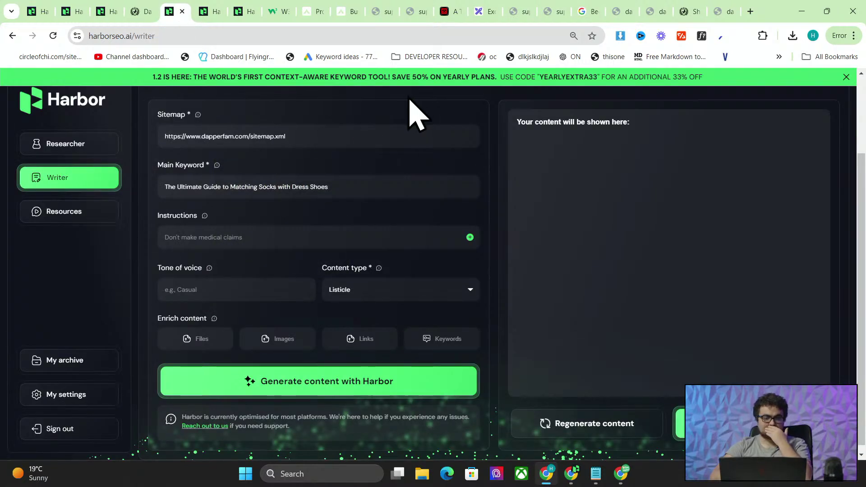
{"action": "left_click", "coordinate": [346, 372]}
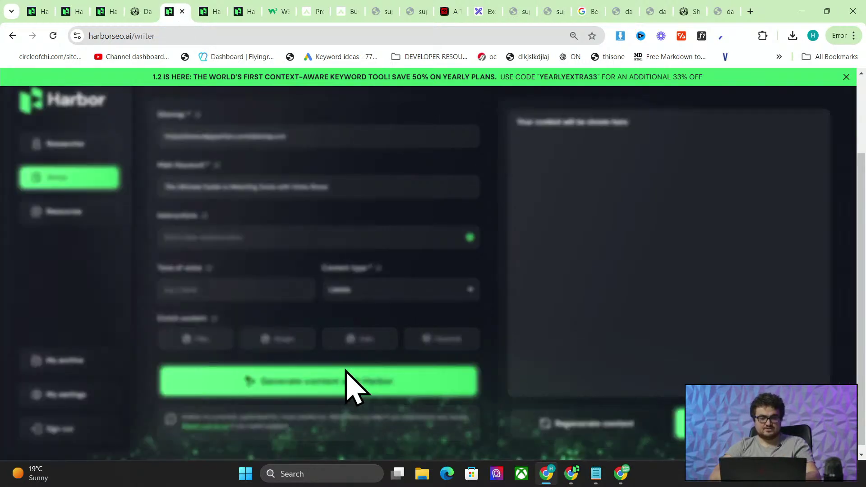
- Check the other Harbor tabs, including the blacksmith and hunting Writer pages and the Researcher's progress
{"action": "left_click", "coordinate": [220, 9]}
{"action": "left_click", "coordinate": [248, 10]}
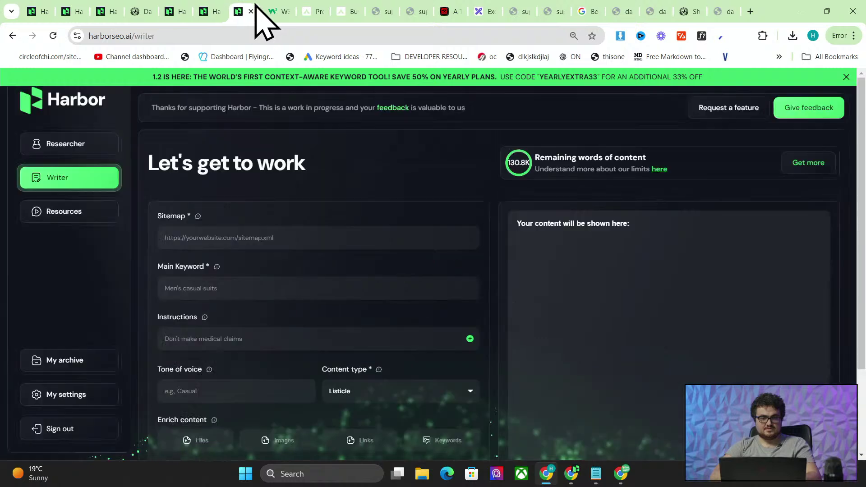
{"action": "left_click", "coordinate": [199, 10]}
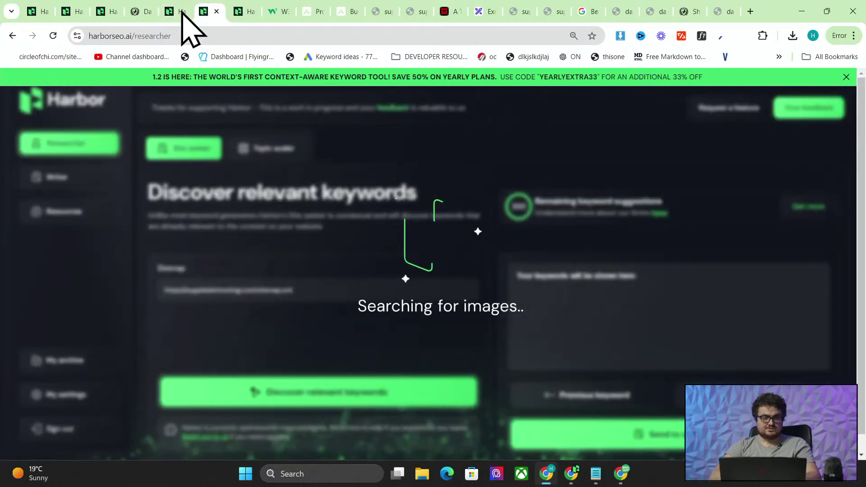
{"action": "left_click", "coordinate": [108, 11]}
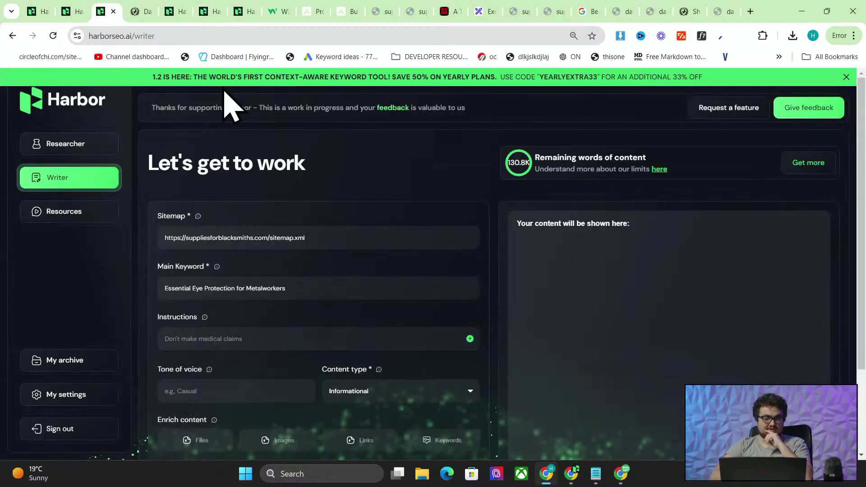
{"action": "left_click", "coordinate": [73, 5]}
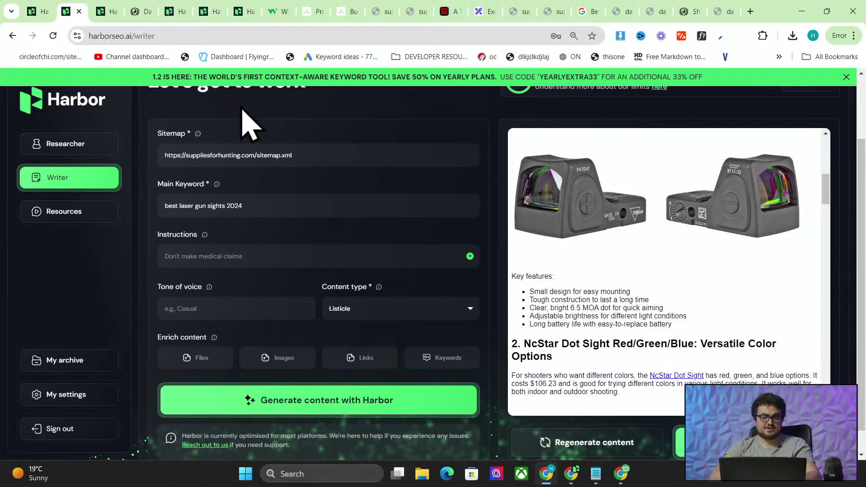
{"action": "left_click", "coordinate": [237, 3]}
{"action": "left_click", "coordinate": [207, 10]}
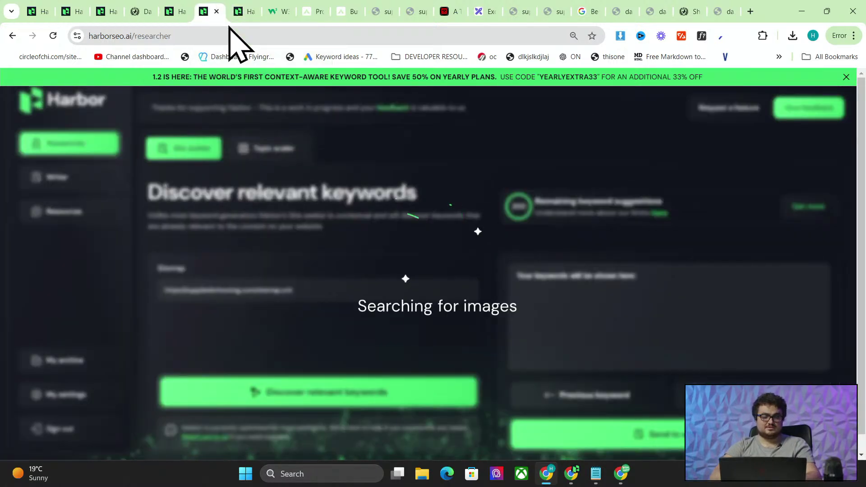
- Read on through the suggestions file in Notepad and highlight the "Top 5 Dress Shirt Styles to Pair with Your Favorite Accessories" keyword
{"action": "key", "text": "alt+Tab"}
{"action": "scroll", "coordinate": [296, 241], "scroll_direction": "down", "scroll_amount": 2}
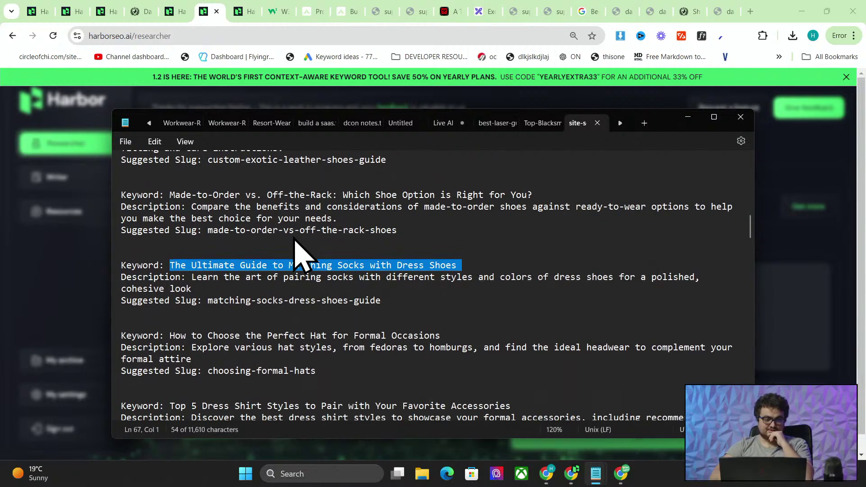
{"action": "scroll", "coordinate": [299, 250], "scroll_direction": "down", "scroll_amount": 1}
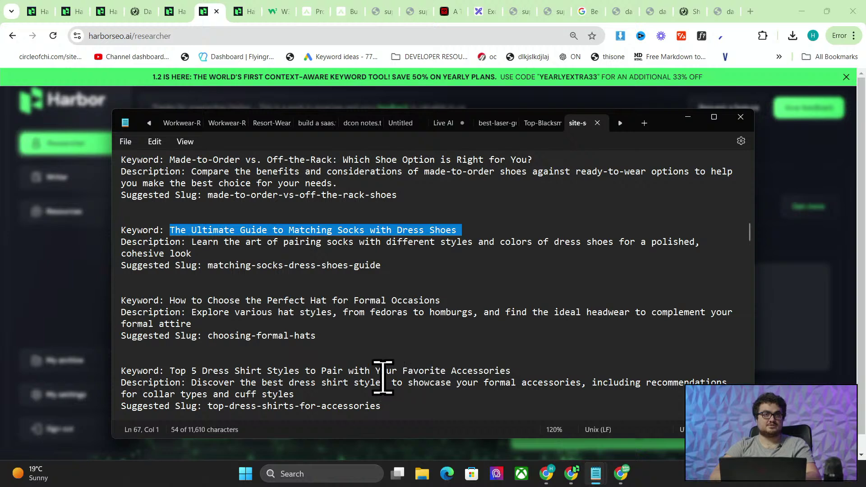
{"action": "scroll", "coordinate": [393, 352], "scroll_direction": "down", "scroll_amount": 1}
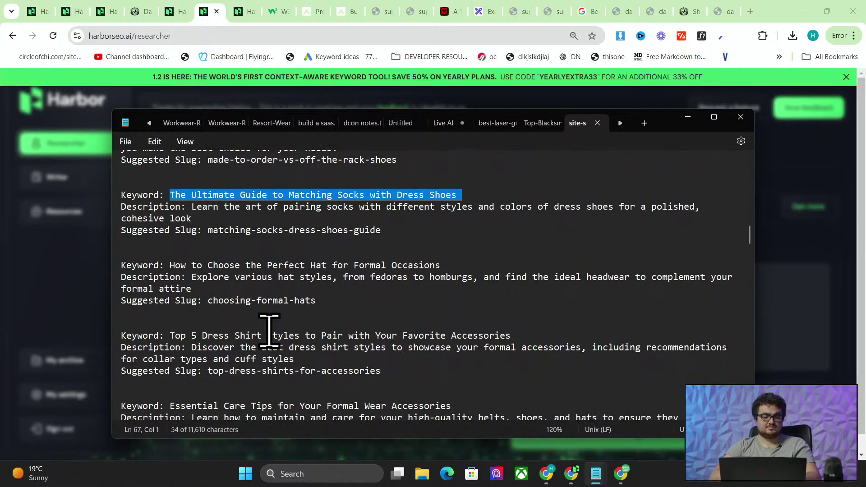
{"action": "left_click_drag", "start_coordinate": [176, 338], "coordinate": [542, 337]}
- Search Google for "dapperfam dress shirt" in the Chrome tab showing the DapperFam sitemap
{"action": "key", "text": "alt+Tab"}
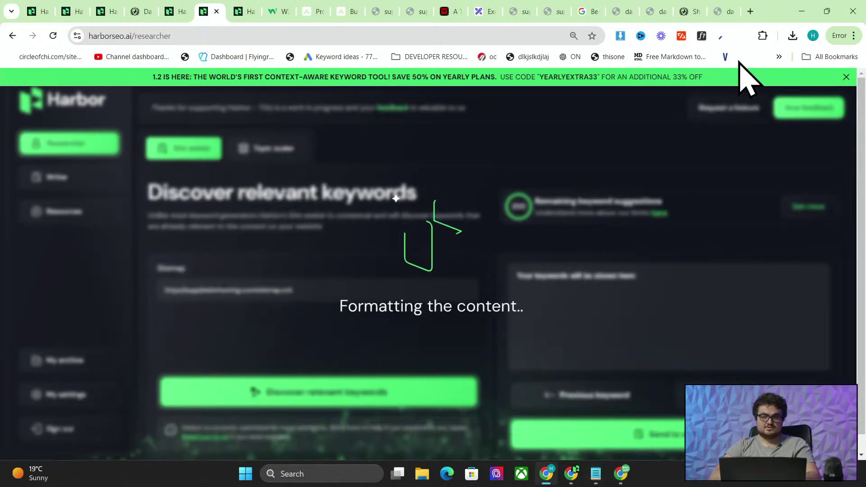
{"action": "left_click", "coordinate": [729, 2]}
{"action": "type", "text": "dapperfam dres"}
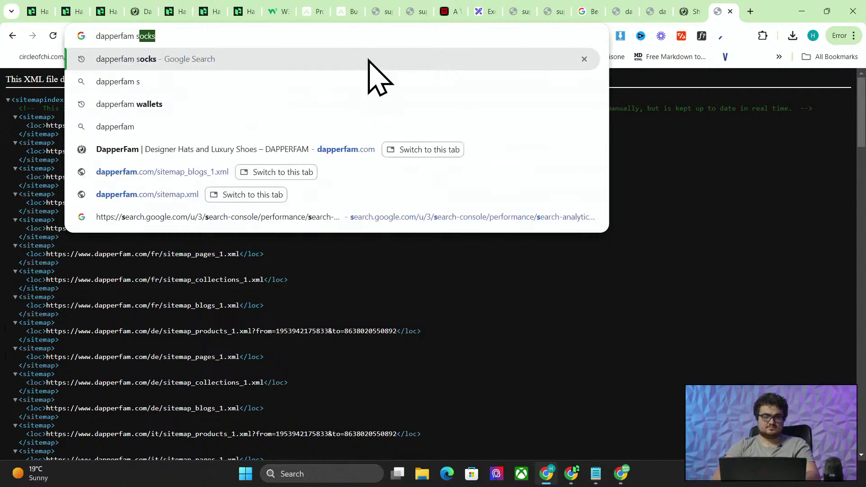
{"action": "type", "text": "s shirt"}
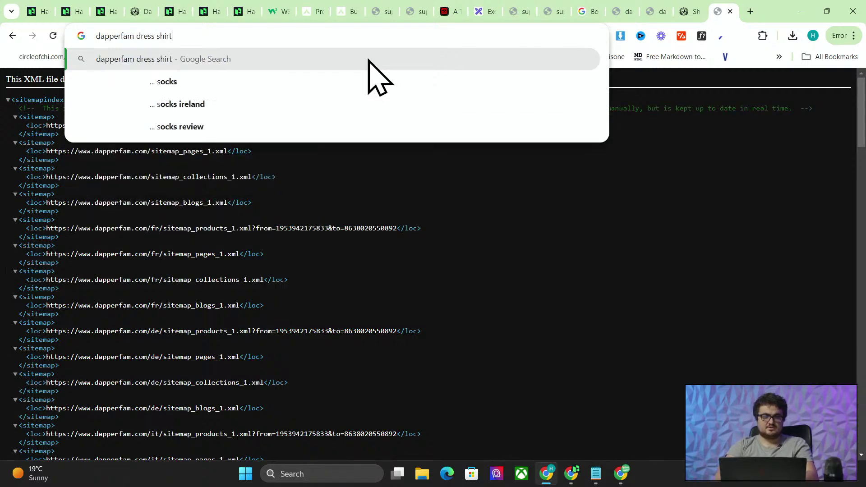
{"action": "key", "text": "Return"}
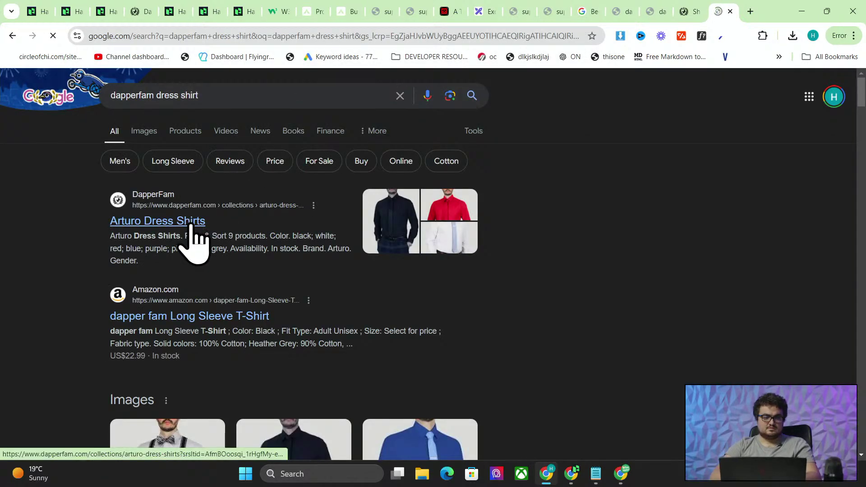
- Open the Arturo Dress Shirts collection in a separate tab, browse its products, and look over the remaining Google results
{"action": "middle_click", "coordinate": [194, 234]}
{"action": "left_click", "coordinate": [722, 14]}
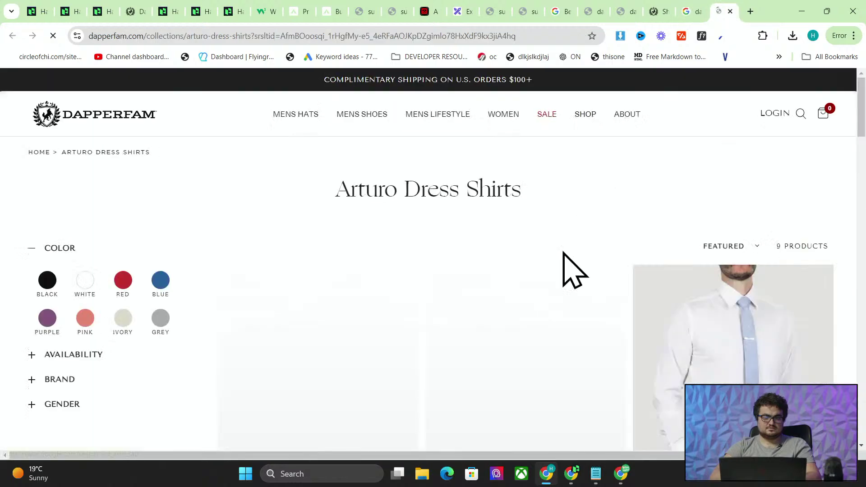
{"action": "scroll", "coordinate": [566, 271], "scroll_direction": "down", "scroll_amount": 8}
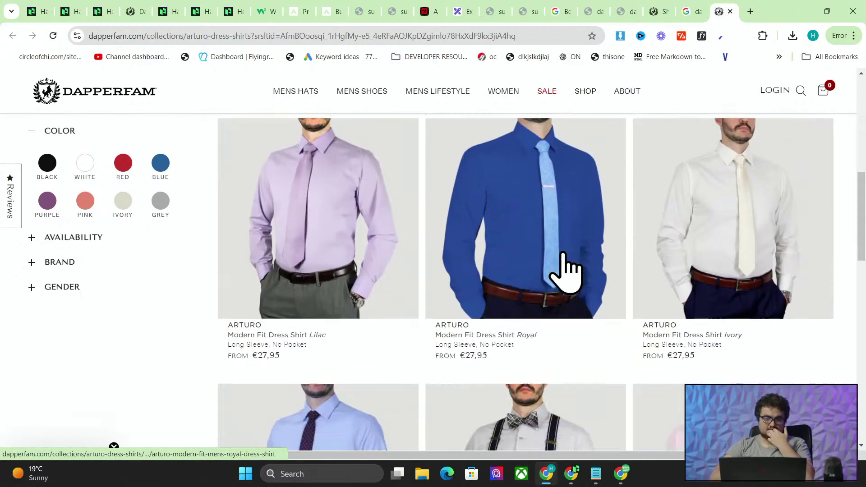
{"action": "scroll", "coordinate": [567, 270], "scroll_direction": "down", "scroll_amount": 8}
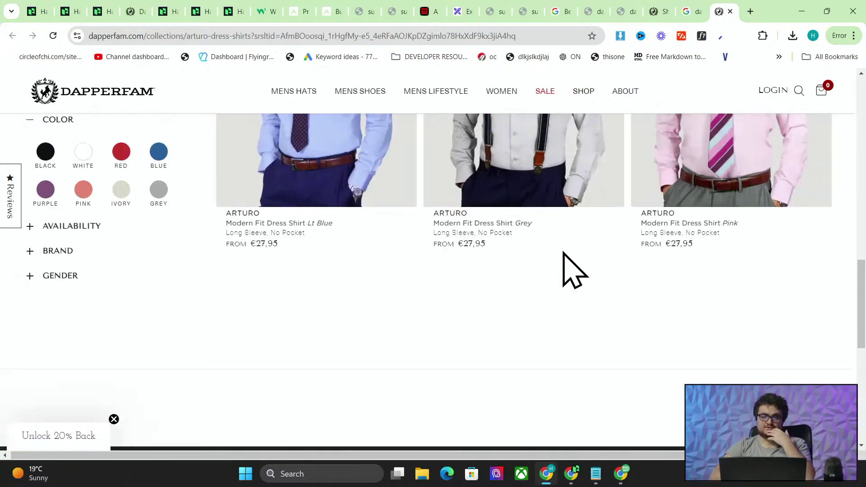
{"action": "left_click", "coordinate": [688, 12]}
{"action": "scroll", "coordinate": [410, 299], "scroll_direction": "down", "scroll_amount": 1}
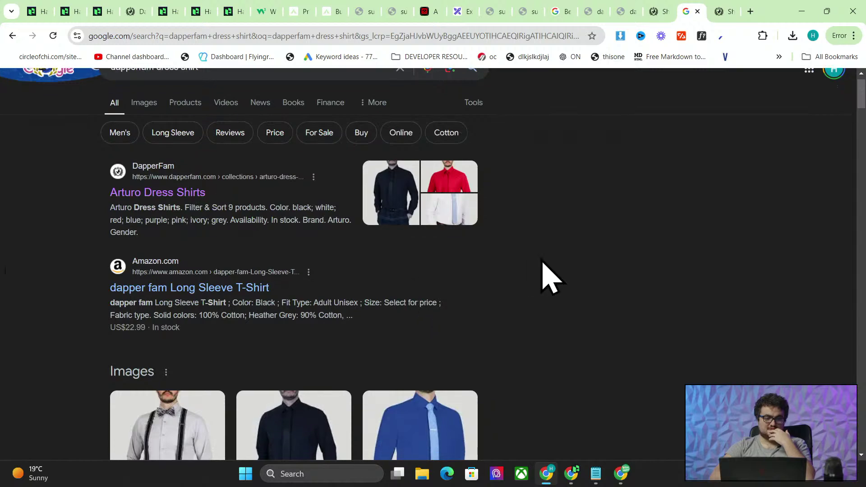
{"action": "scroll", "coordinate": [552, 276], "scroll_direction": "down", "scroll_amount": 15}
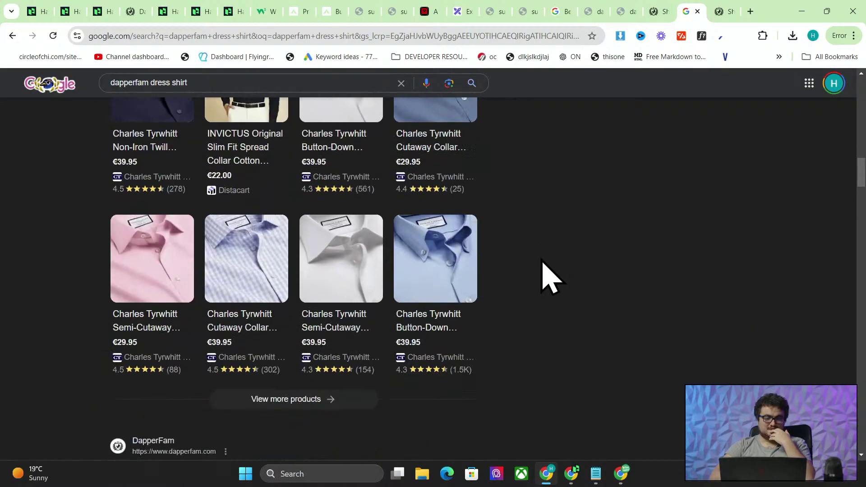
- Open Excalidraw in a new tab and draw a wide rounded rectangle on an empty part of the canvas
{"action": "left_click", "coordinate": [751, 11]}
{"action": "type", "text": "exca"}
{"action": "key", "text": "Return"}
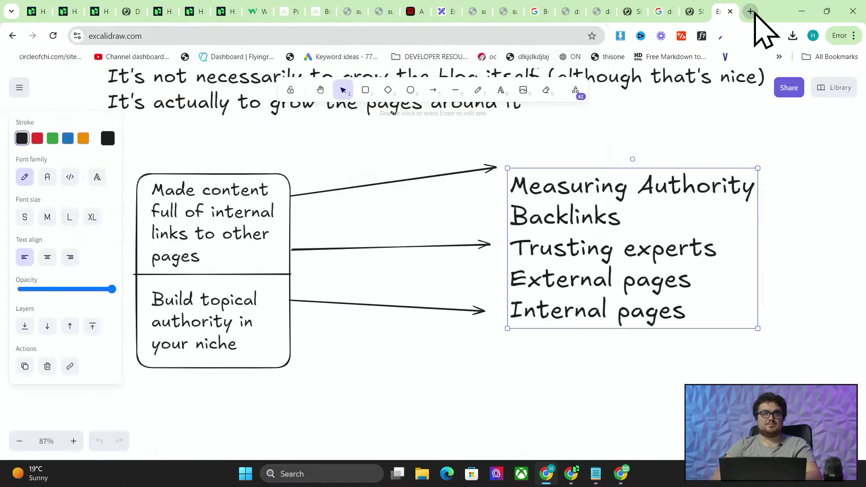
{"action": "scroll", "coordinate": [380, 318], "scroll_direction": "down", "scroll_amount": 6}
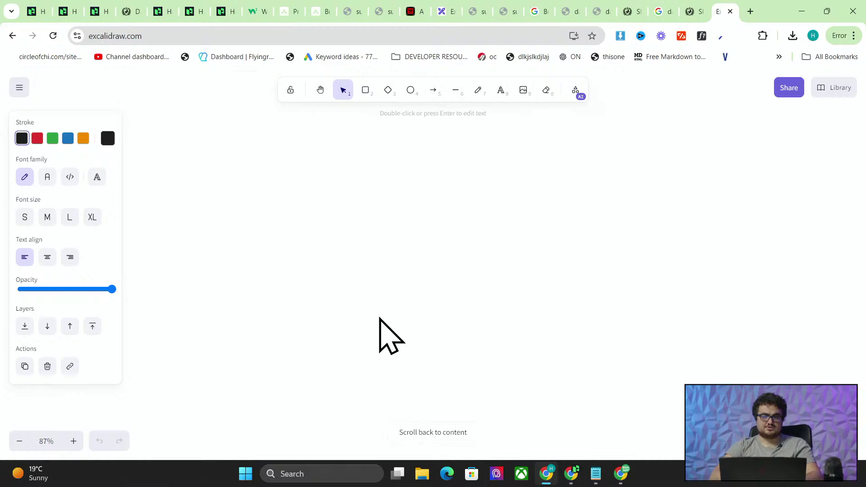
{"action": "left_click", "coordinate": [501, 90]}
{"action": "key", "text": "alt+Tab"}
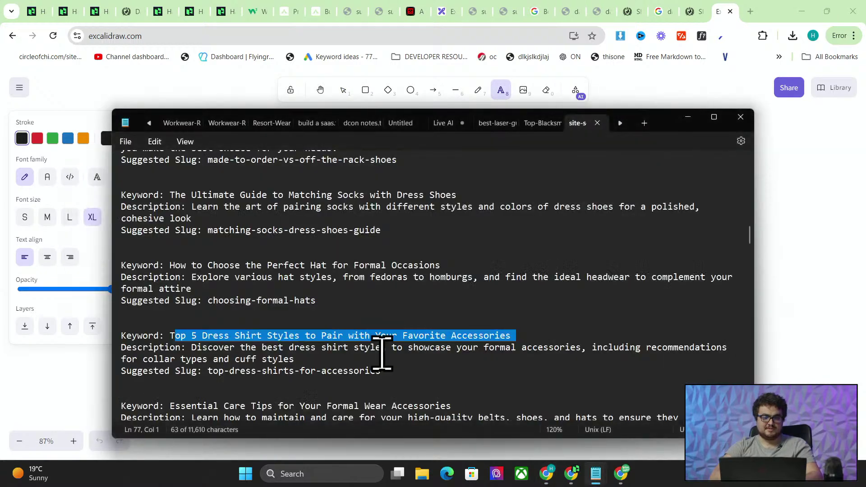
{"action": "key", "text": "alt+Tab"}
{"action": "left_click", "coordinate": [366, 90]}
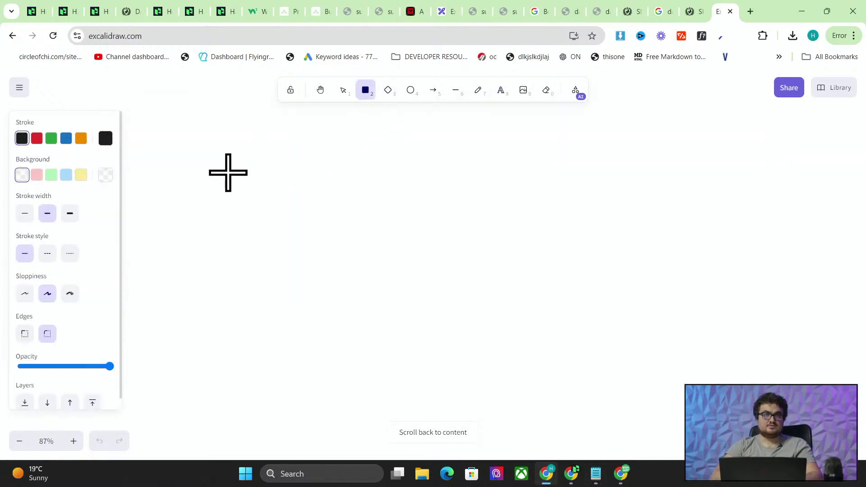
{"action": "mouse_move", "coordinate": [215, 169]}
{"action": "left_mouse_down"}
{"action": "mouse_move", "coordinate": [311, 196]}
{"action": "mouse_move", "coordinate": [466, 175]}
{"action": "mouse_move", "coordinate": [657, 248]}
{"action": "mouse_move", "coordinate": [694, 293]}
{"action": "left_mouse_up"}
- Add the extra-large text "Dress Shirts" inside the left part of the rectangle
{"action": "left_click", "coordinate": [501, 89]}
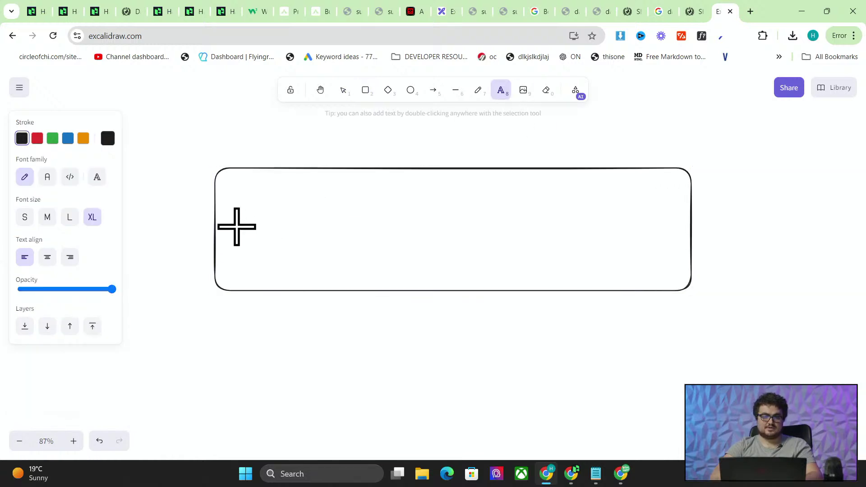
{"action": "left_click", "coordinate": [236, 227]}
{"action": "key", "text": "alt+Tab"}
{"action": "key", "text": "alt+Tab"}
{"action": "key", "text": "d"}
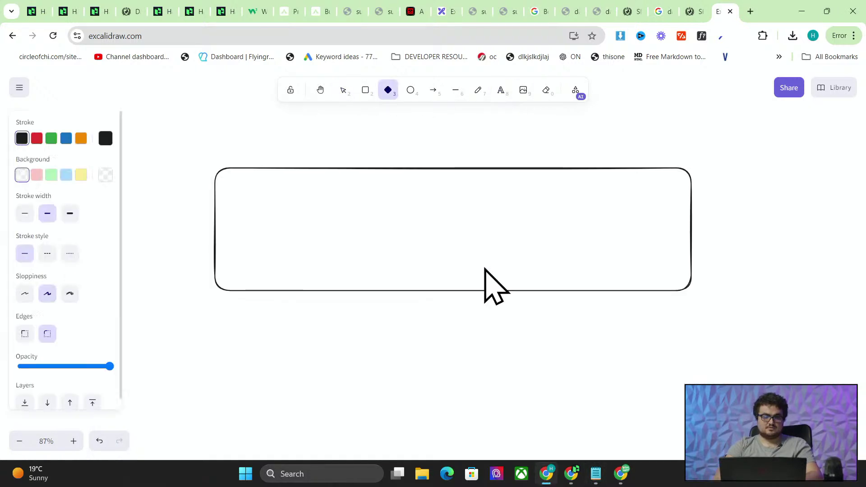
{"action": "left_click", "coordinate": [500, 90]}
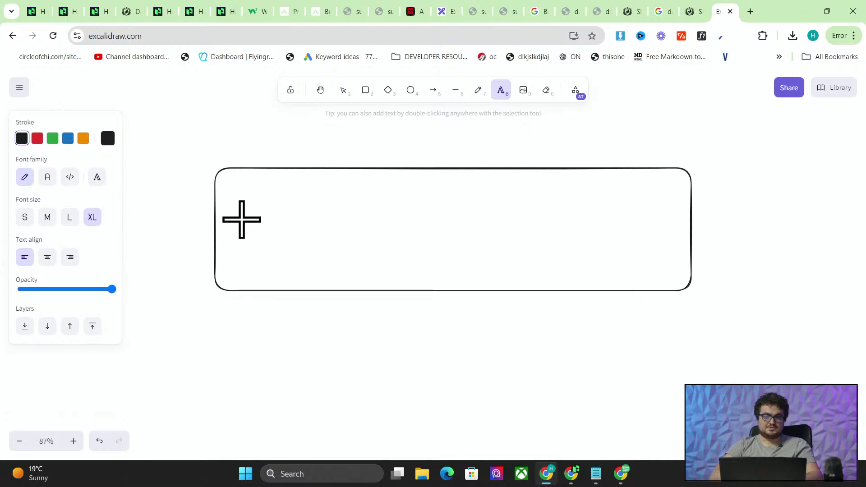
{"action": "left_click", "coordinate": [241, 219]}
{"action": "type", "text": "D"}
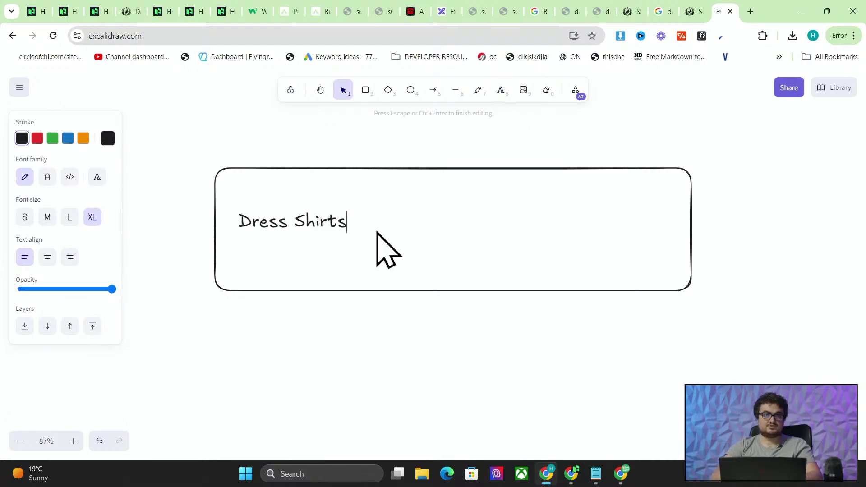
{"action": "type", "text": "ress Shirts"}
- Duplicate the "Dress Shirts" label, place the copy in the right part of the rectangle, and change its text to "Accessories"
{"action": "key", "text": "ctrl+a"}
{"action": "key", "text": "ctrl+c"}
{"action": "left_click", "coordinate": [379, 302]}
{"action": "key", "text": "ctrl+v"}
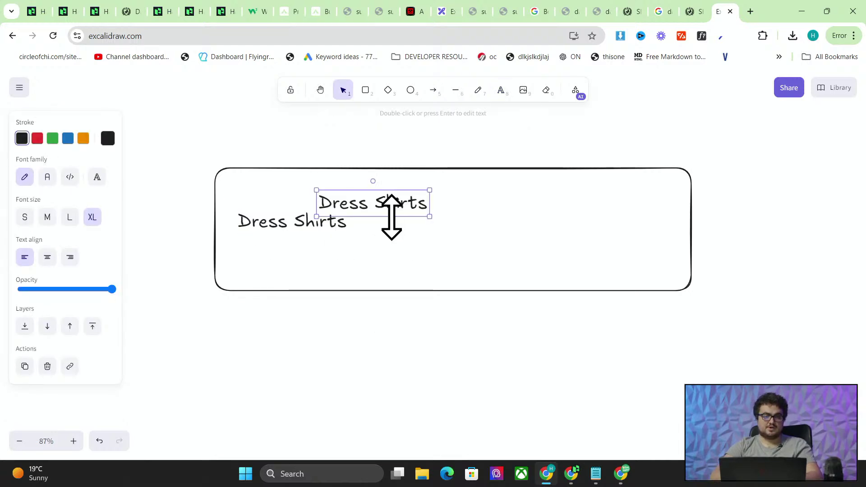
{"action": "left_click_drag", "start_coordinate": [391, 218], "coordinate": [538, 225]}
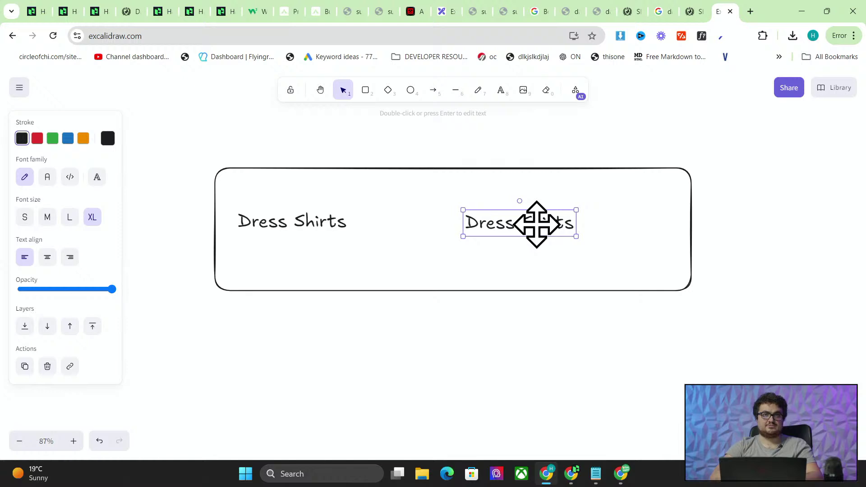
{"action": "double_click", "coordinate": [572, 236]}
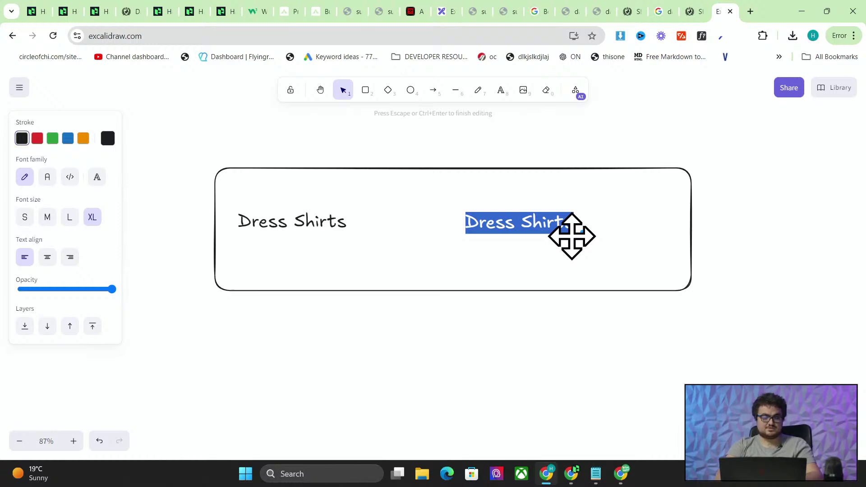
{"action": "type", "text": "Accessories"}
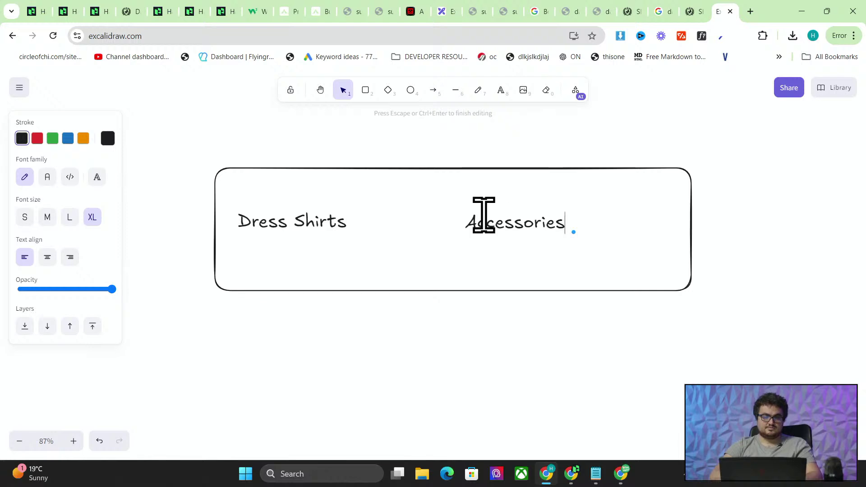
- Spread the two labels apart inside the rectangle and connect "Dress Shirts" to "Accessories" with a straight line
{"action": "left_click", "coordinate": [502, 332]}
{"action": "left_click_drag", "start_coordinate": [495, 223], "coordinate": [580, 217]}
{"action": "left_click_drag", "start_coordinate": [295, 215], "coordinate": [315, 209]}
{"action": "left_click", "coordinate": [455, 90]}
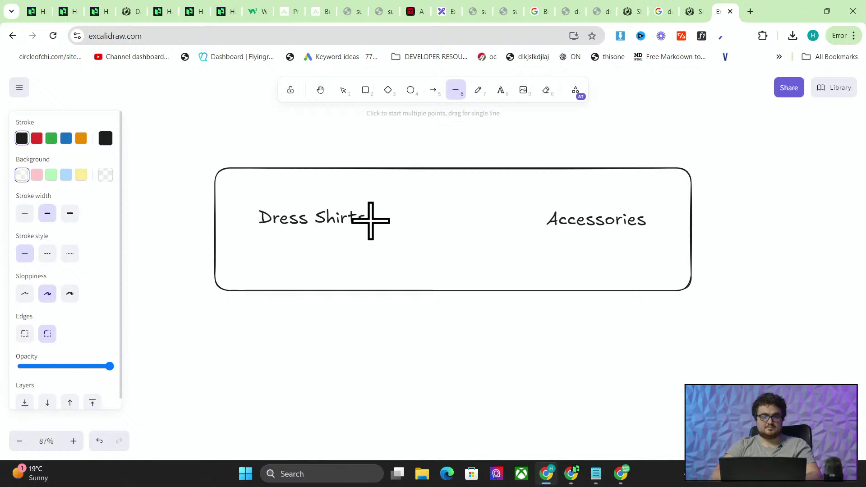
{"action": "left_click_drag", "start_coordinate": [373, 218], "coordinate": [544, 218]}
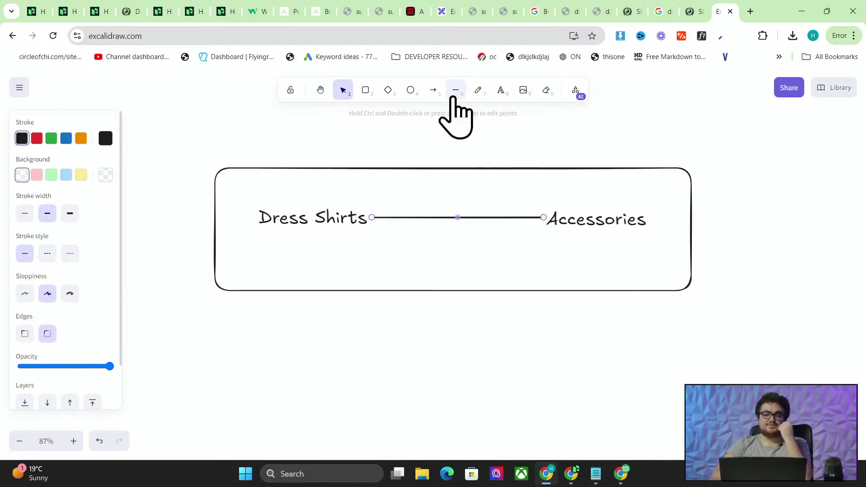
- Try framing "Dress Shirts" with a rectangle and "Accessories" with a diamond, and delete both frames
{"action": "left_click", "coordinate": [456, 96]}
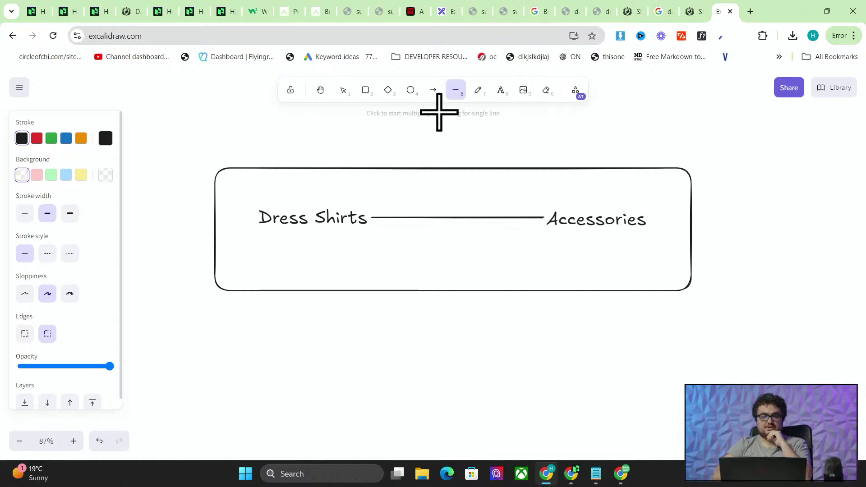
{"action": "left_click", "coordinate": [366, 91]}
{"action": "mouse_move", "coordinate": [246, 194]}
{"action": "left_mouse_down"}
{"action": "mouse_move", "coordinate": [325, 242]}
{"action": "mouse_move", "coordinate": [373, 245]}
{"action": "left_mouse_up"}
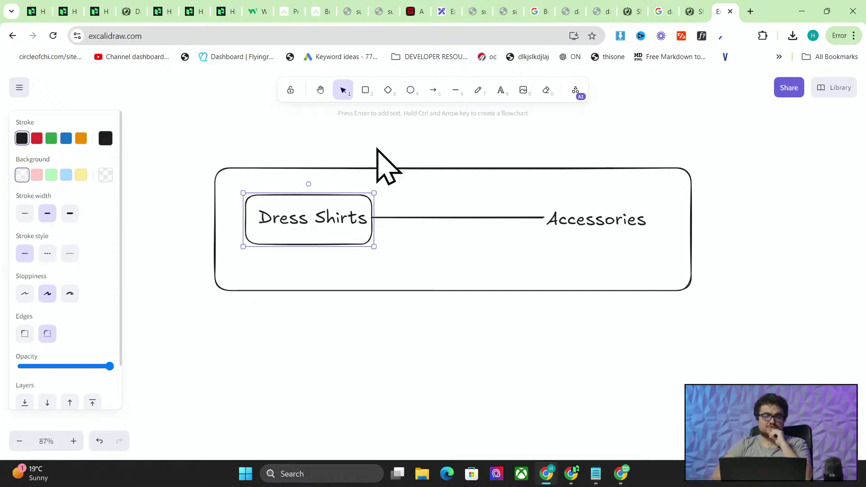
{"action": "left_click", "coordinate": [377, 149]}
{"action": "left_click", "coordinate": [388, 91]}
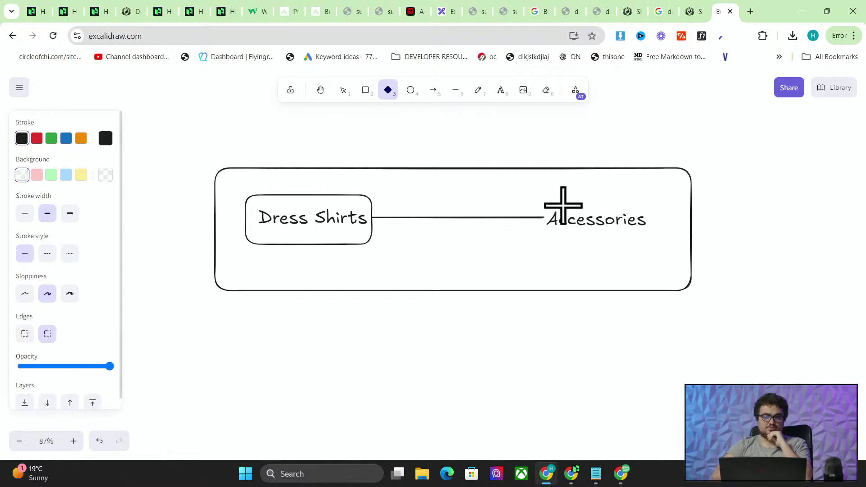
{"action": "mouse_move", "coordinate": [574, 207]}
{"action": "left_mouse_down"}
{"action": "mouse_move", "coordinate": [657, 267]}
{"action": "mouse_move", "coordinate": [661, 260]}
{"action": "left_mouse_up"}
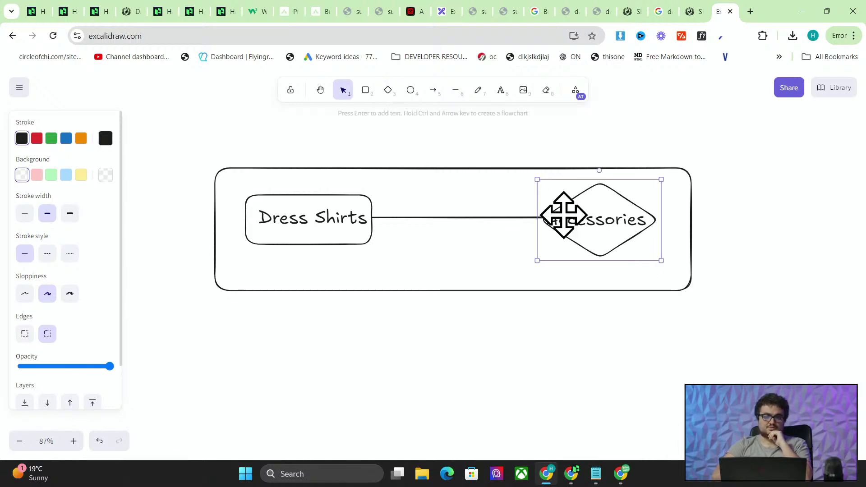
{"action": "scroll", "coordinate": [484, 176], "scroll_direction": "down", "scroll_amount": 1}
{"action": "key", "text": "Delete"}
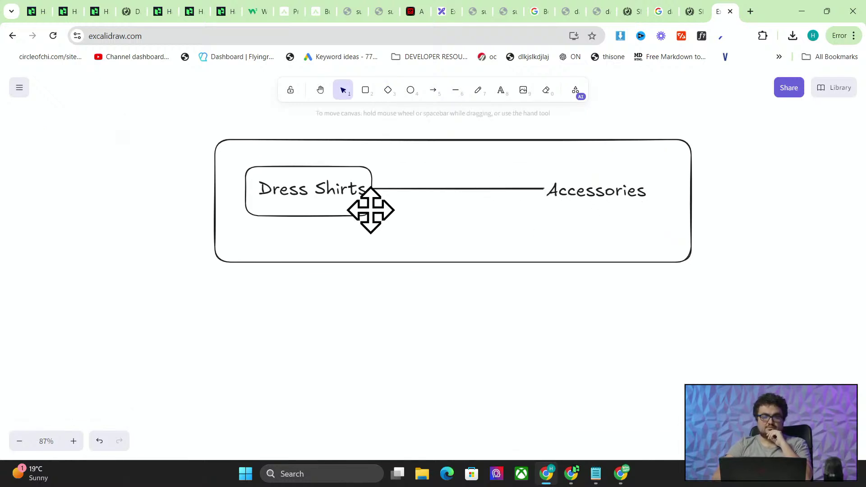
{"action": "left_click", "coordinate": [357, 218]}
{"action": "key", "text": "Delete"}
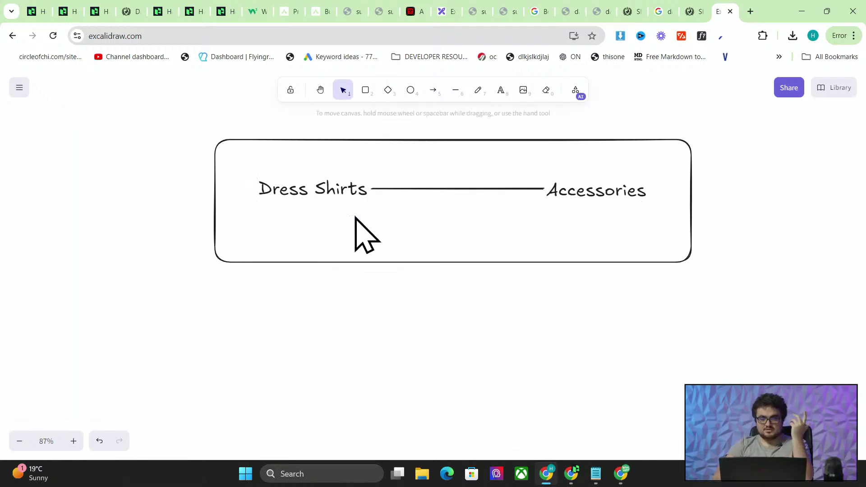
- Try the reverse framing, a rectangle around "Accessories" and a diamond around "Dress Shirts", and delete both shapes while keeping the labels
{"action": "left_click", "coordinate": [365, 90]}
{"action": "left_click_drag", "start_coordinate": [543, 168], "coordinate": [662, 216]}
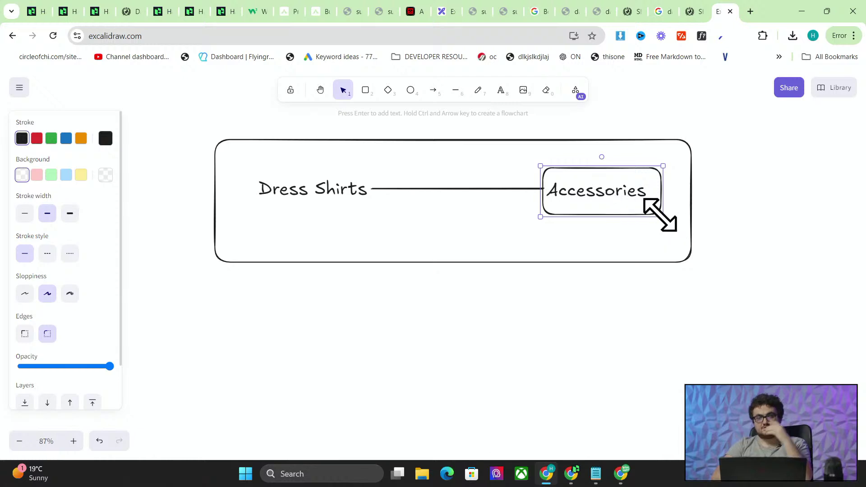
{"action": "left_click", "coordinate": [387, 91]}
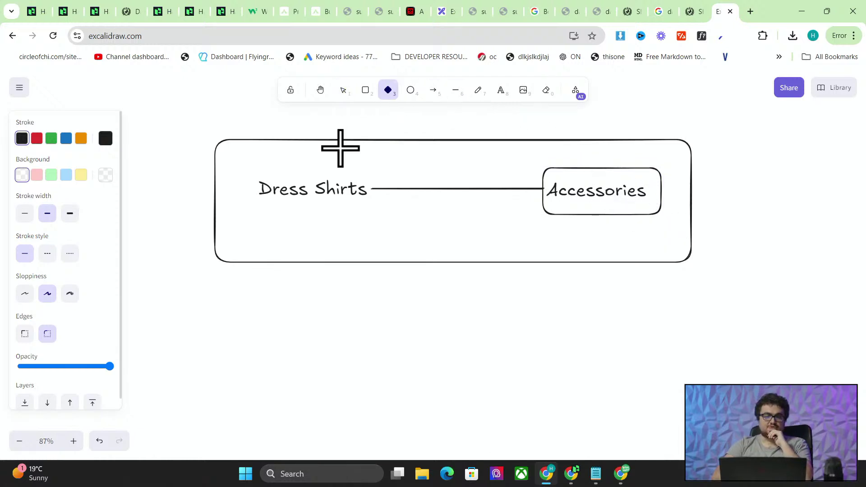
{"action": "left_click_drag", "start_coordinate": [241, 166], "coordinate": [384, 220]}
{"action": "key", "text": "Delete"}
{"action": "left_click", "coordinate": [611, 207]}
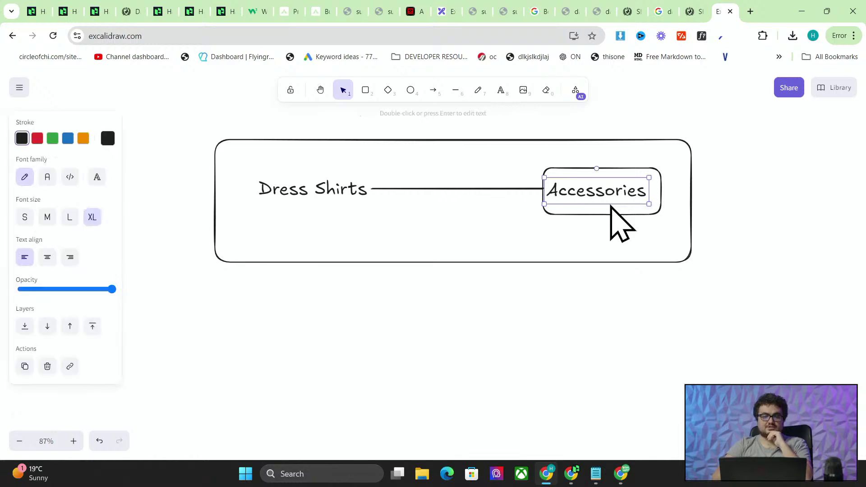
{"action": "key", "text": "Delete"}
{"action": "key", "text": "ctrl+z"}
{"action": "key", "text": "ctrl+z"}
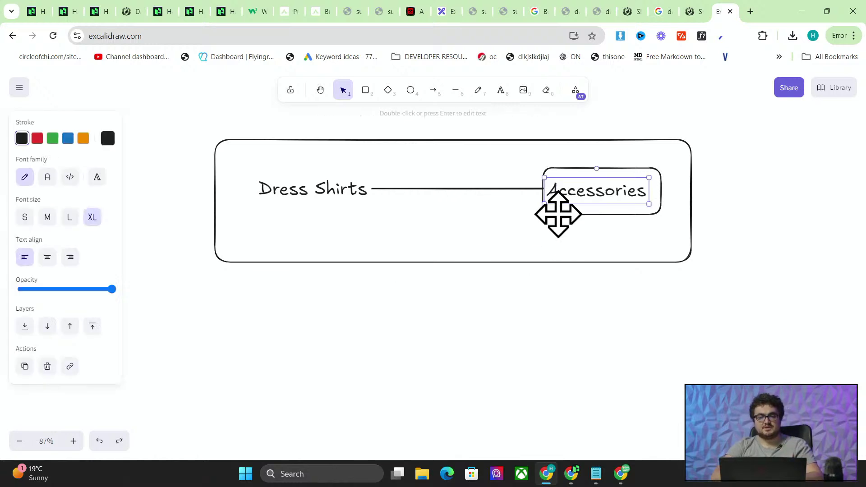
{"action": "left_click", "coordinate": [567, 216]}
{"action": "key", "text": "Delete"}
- Read further through the suggestions file in Notepad, highlighting the "Straw Hat Care Guide" and "Winter Warmth: Choosing the Perfect Fur Felt Hat" keywords
{"action": "key", "text": "alt+Tab"}
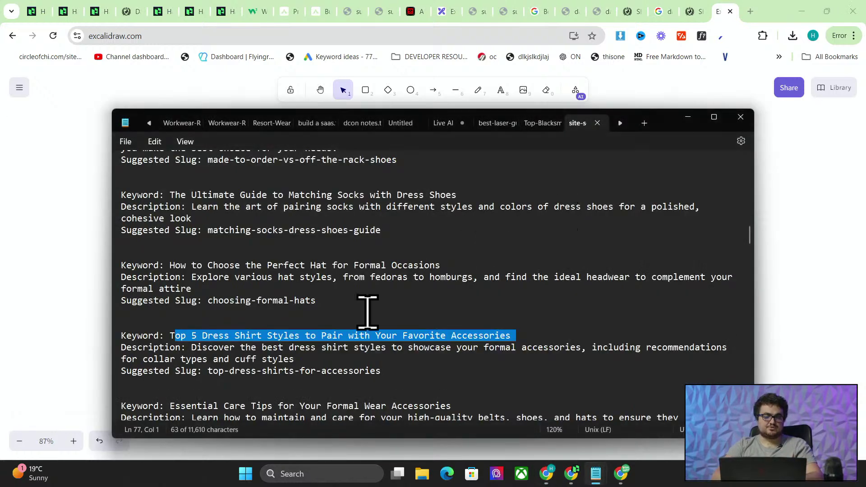
{"action": "scroll", "coordinate": [328, 359], "scroll_direction": "down", "scroll_amount": 3}
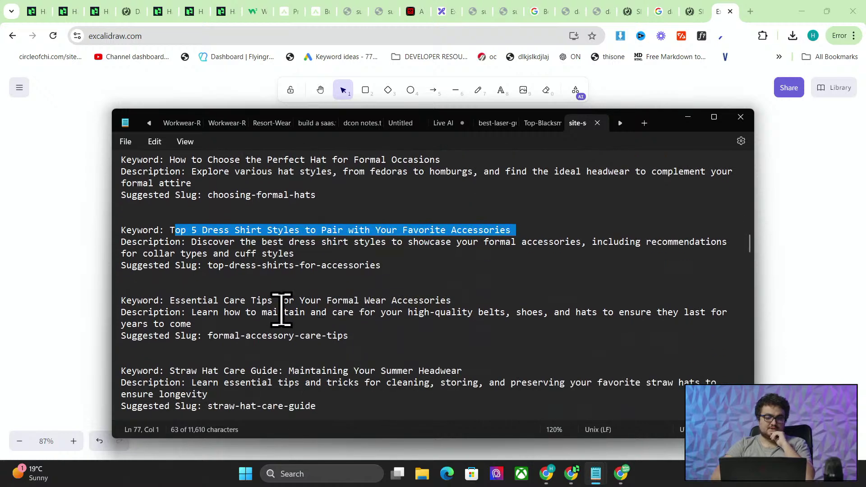
{"action": "scroll", "coordinate": [365, 311], "scroll_direction": "down", "scroll_amount": 1}
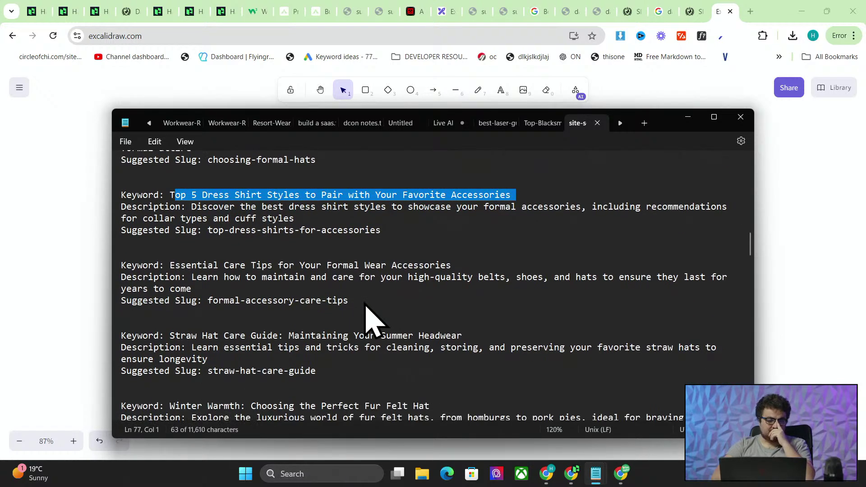
{"action": "left_click_drag", "start_coordinate": [197, 336], "coordinate": [424, 348]}
{"action": "scroll", "coordinate": [426, 354], "scroll_direction": "down", "scroll_amount": 1}
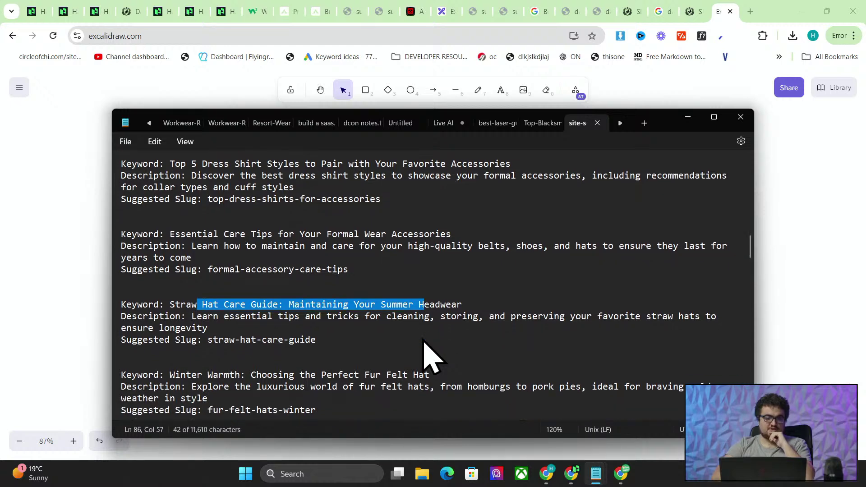
{"action": "triple_click", "coordinate": [250, 371]}
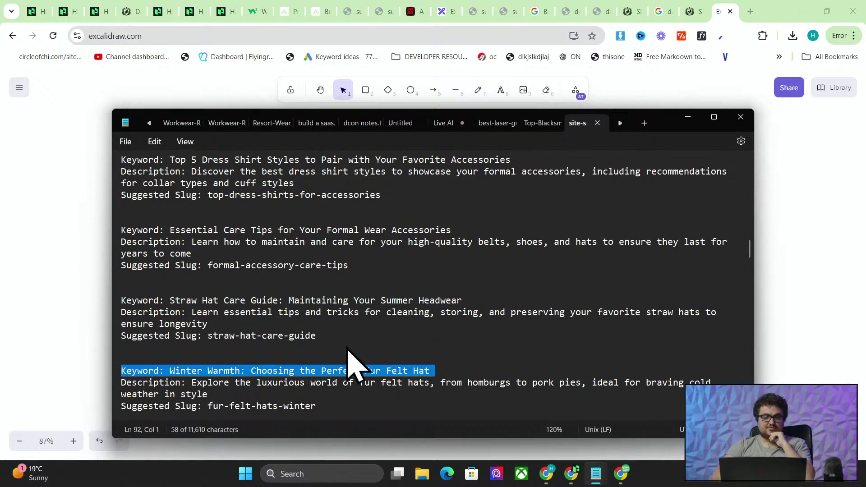
{"action": "scroll", "coordinate": [349, 357], "scroll_direction": "down", "scroll_amount": 1}
- Return to Chrome and search Google for "dapperfam fur felt hat" in a new tab
{"action": "key", "text": "alt+Tab"}
{"action": "left_click", "coordinate": [751, 11]}
{"action": "type", "text": "dapper"}
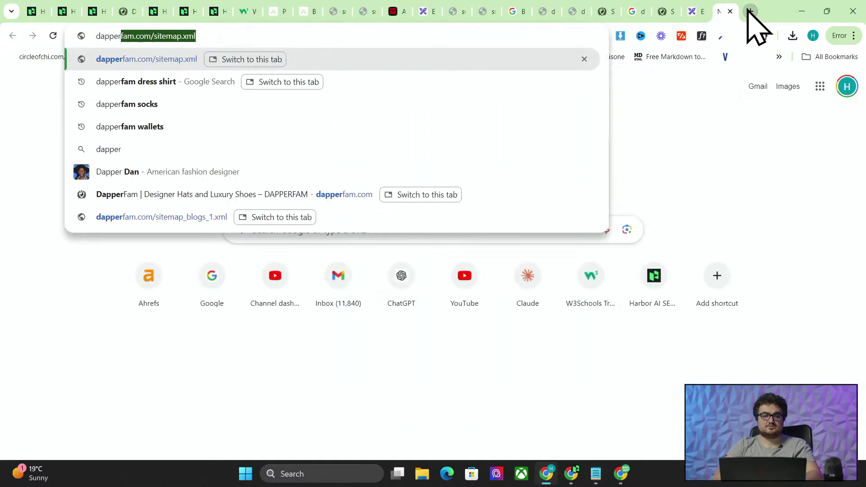
{"action": "type", "text": "fam fur felt hat"}
{"action": "key", "text": "Return"}
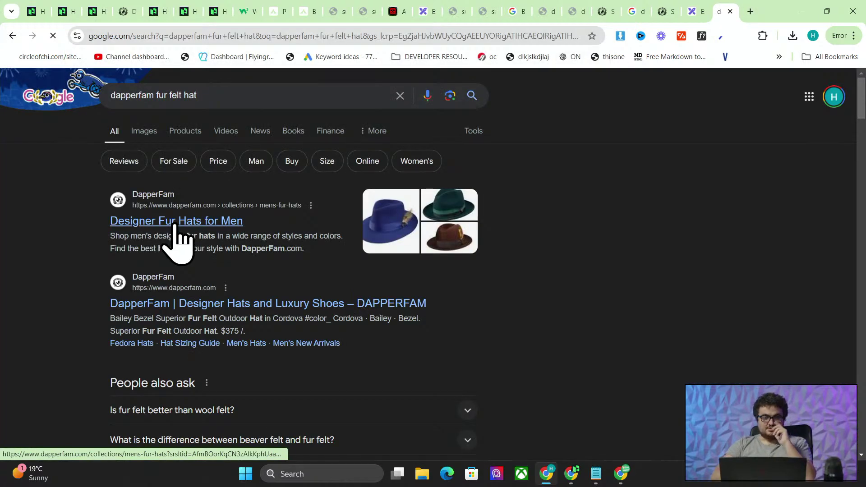
- Open DapperFam's "Designer Fur Hats for Men" search result and browse the hats in the collection
{"action": "left_click", "coordinate": [176, 224]}
{"action": "scroll", "coordinate": [333, 194], "scroll_direction": "down", "scroll_amount": 4}
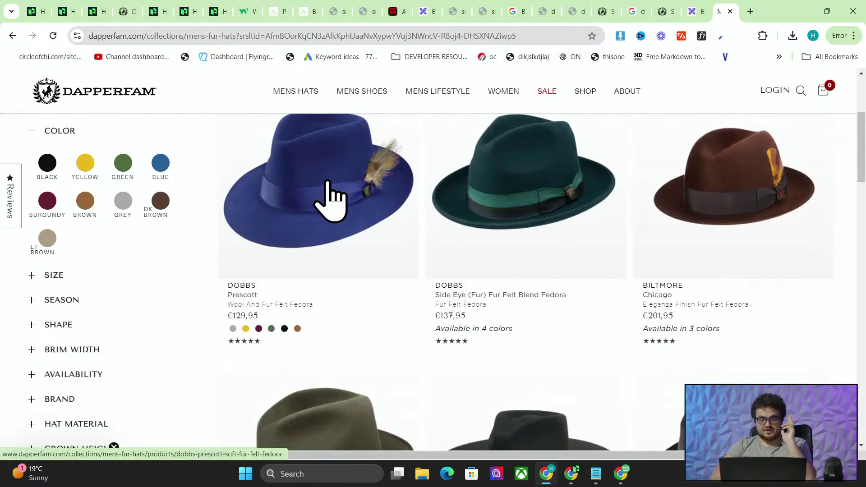
{"action": "scroll", "coordinate": [434, 237], "scroll_direction": "down", "scroll_amount": 1}
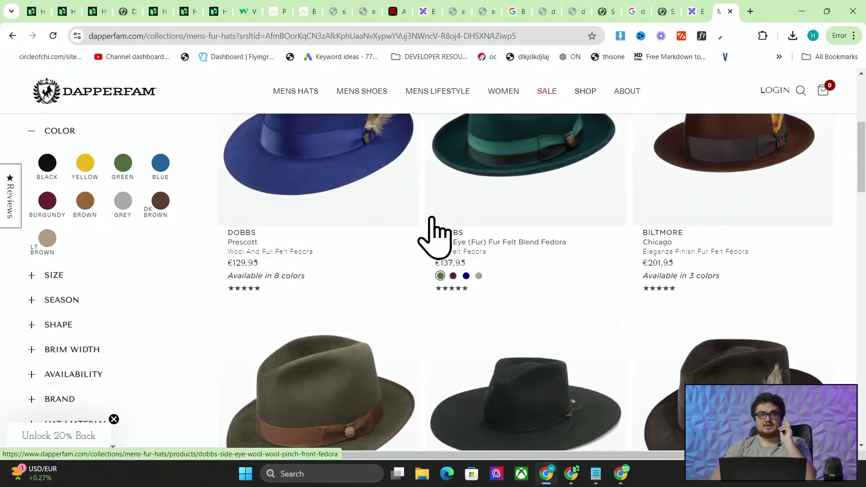
{"action": "scroll", "coordinate": [362, 232], "scroll_direction": "up", "scroll_amount": 3}
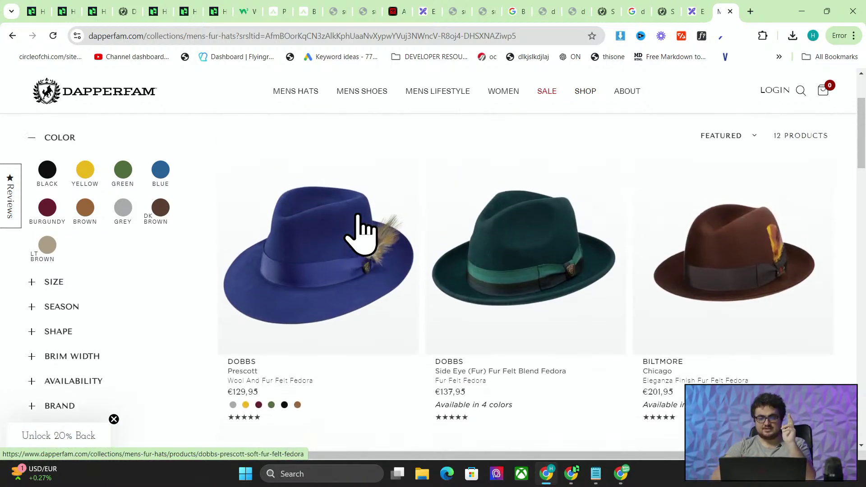
{"action": "scroll", "coordinate": [362, 232], "scroll_direction": "down", "scroll_amount": 2}
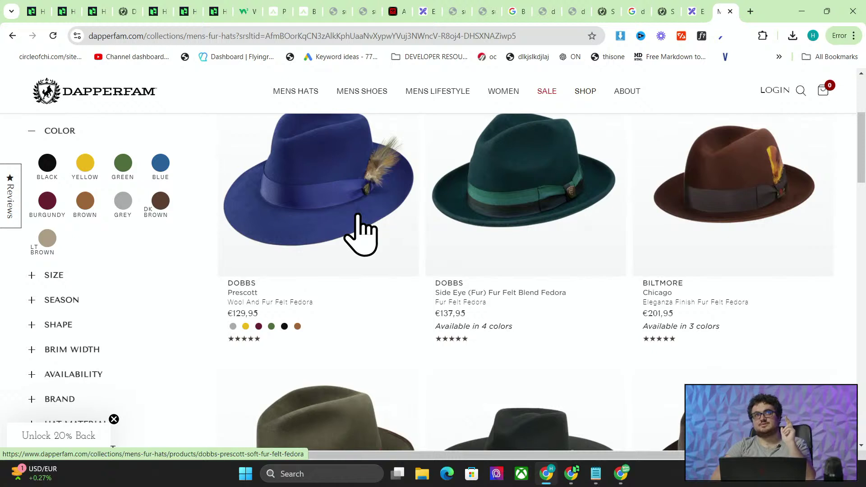
- Browse further down the men's fur hats collection, view the Biltmore Pride fedora's product page, and go back
{"action": "scroll", "coordinate": [361, 232], "scroll_direction": "down", "scroll_amount": 2}
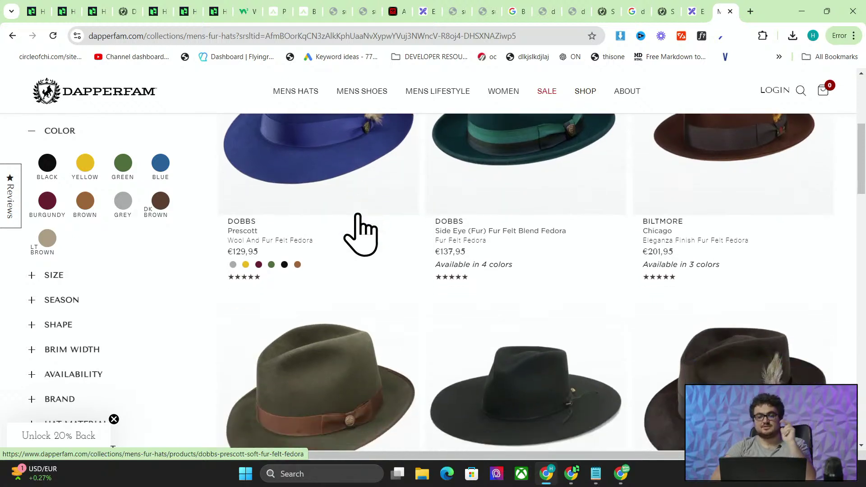
{"action": "scroll", "coordinate": [358, 216], "scroll_direction": "down", "scroll_amount": 2}
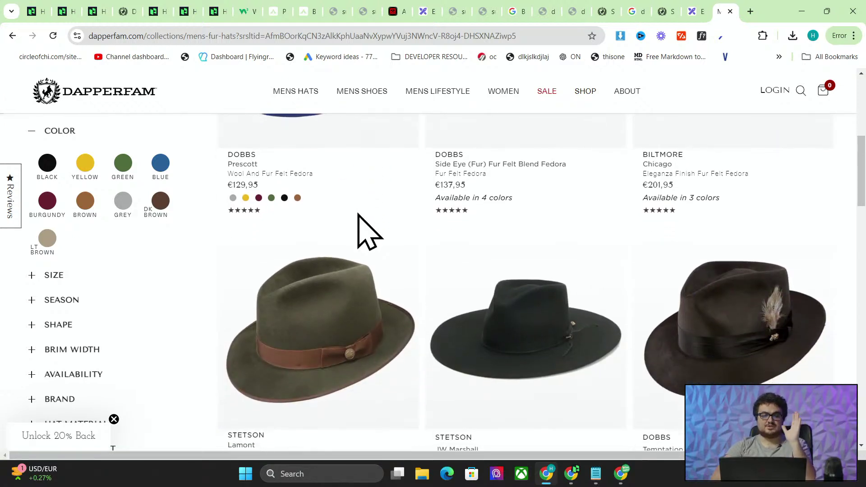
{"action": "scroll", "coordinate": [358, 214], "scroll_direction": "down", "scroll_amount": 3}
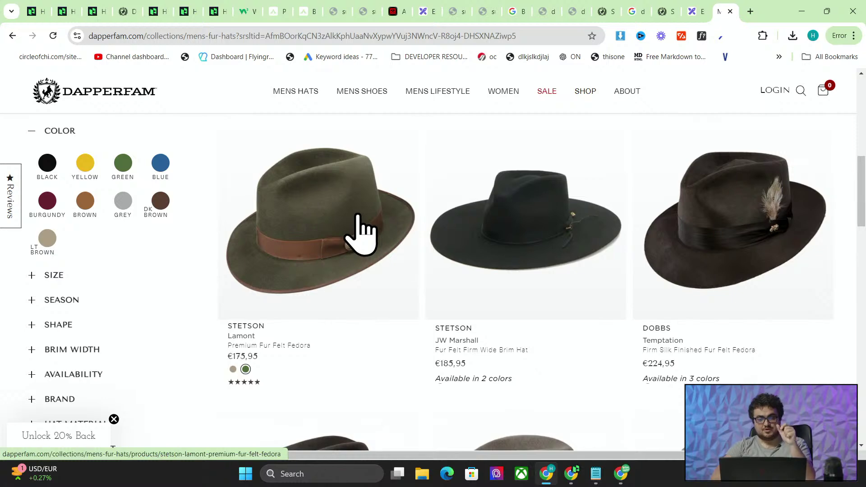
{"action": "scroll", "coordinate": [359, 225], "scroll_direction": "down", "scroll_amount": 7}
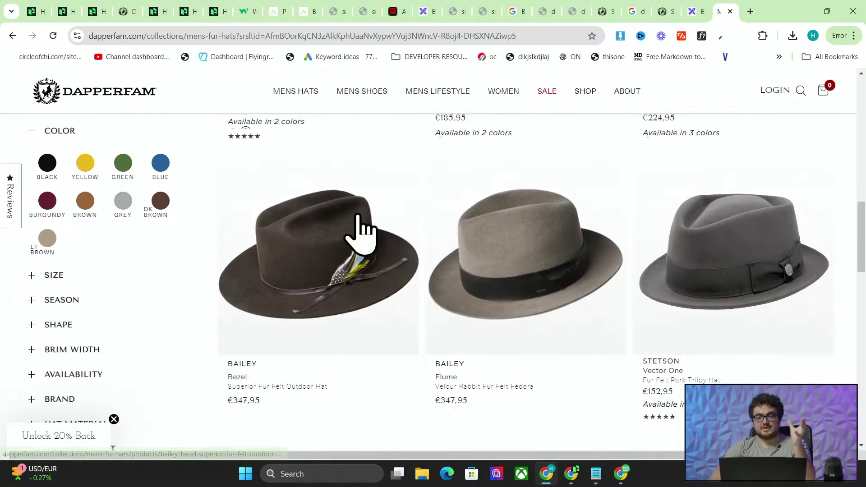
{"action": "scroll", "coordinate": [358, 216], "scroll_direction": "down", "scroll_amount": 7}
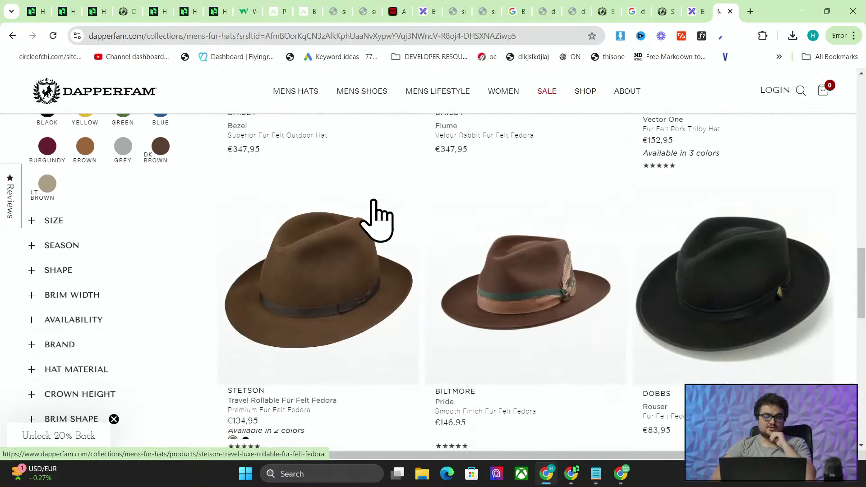
{"action": "scroll", "coordinate": [440, 302], "scroll_direction": "up", "scroll_amount": 3}
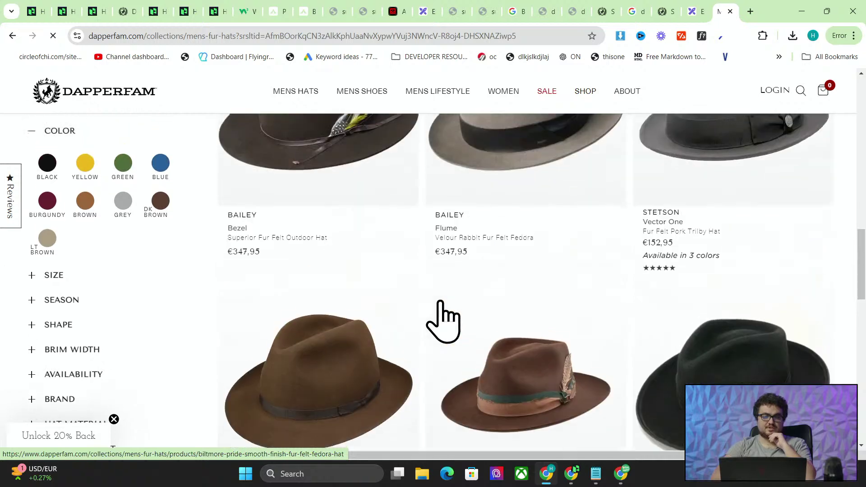
{"action": "left_click", "coordinate": [13, 36]}
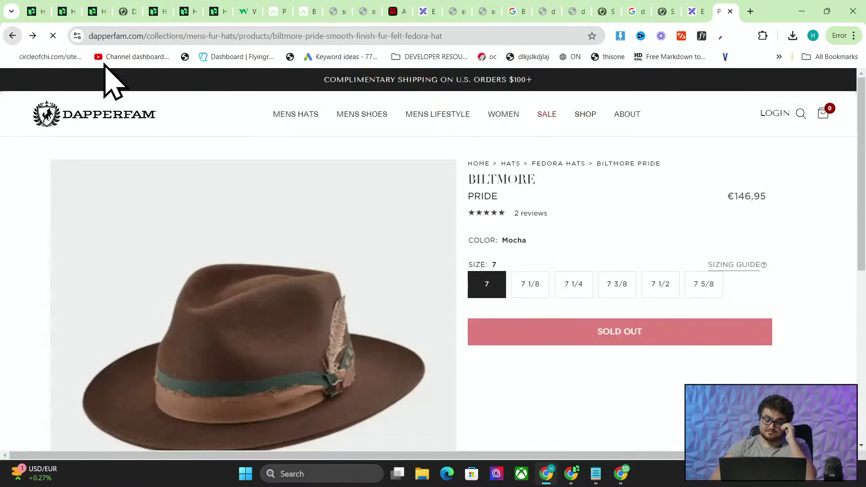
- Return to the men's fur hats collection, open the Bailey Flume fedora and look through its product page
{"action": "left_click", "coordinate": [13, 35]}
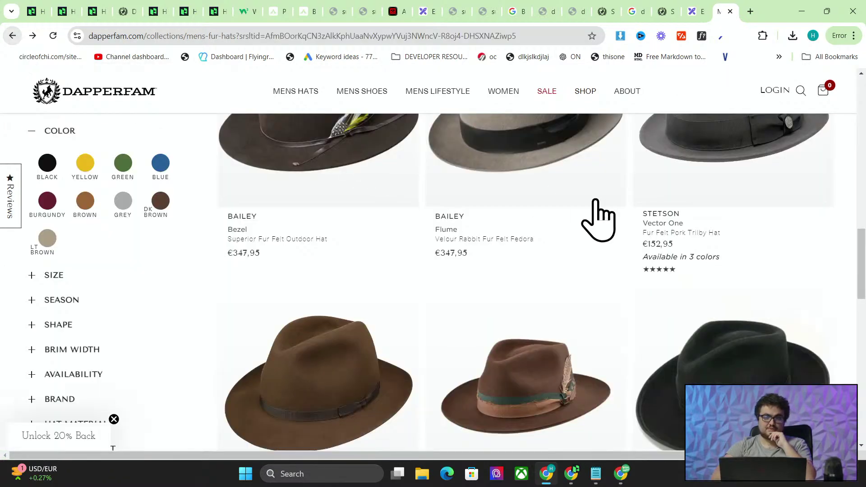
{"action": "left_click", "coordinate": [527, 202]}
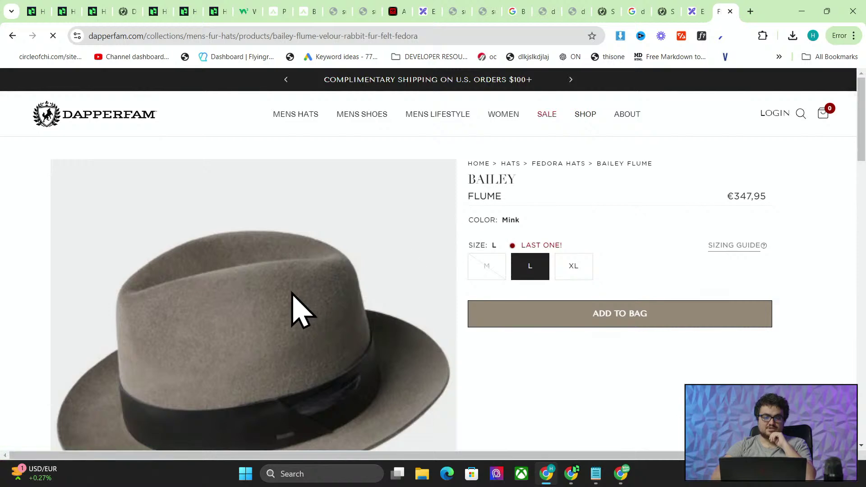
{"action": "scroll", "coordinate": [297, 273], "scroll_direction": "down", "scroll_amount": 2}
{"action": "scroll", "coordinate": [297, 272], "scroll_direction": "up", "scroll_amount": 5}
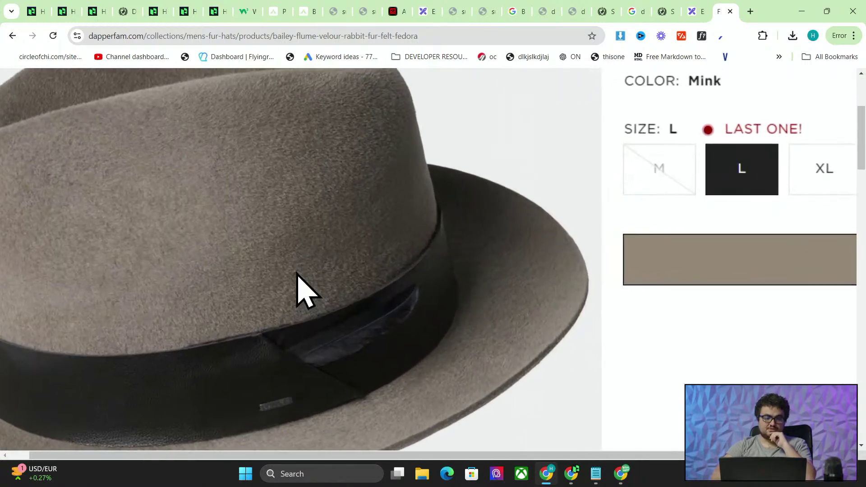
{"action": "scroll", "coordinate": [298, 280], "scroll_direction": "down", "scroll_amount": 5}
{"action": "scroll", "coordinate": [369, 282], "scroll_direction": "down", "scroll_amount": 4}
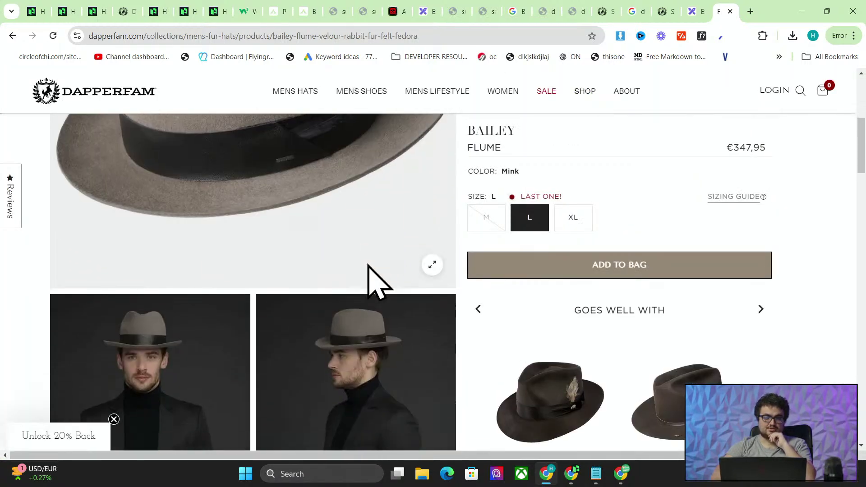
{"action": "scroll", "coordinate": [369, 282], "scroll_direction": "down", "scroll_amount": 5}
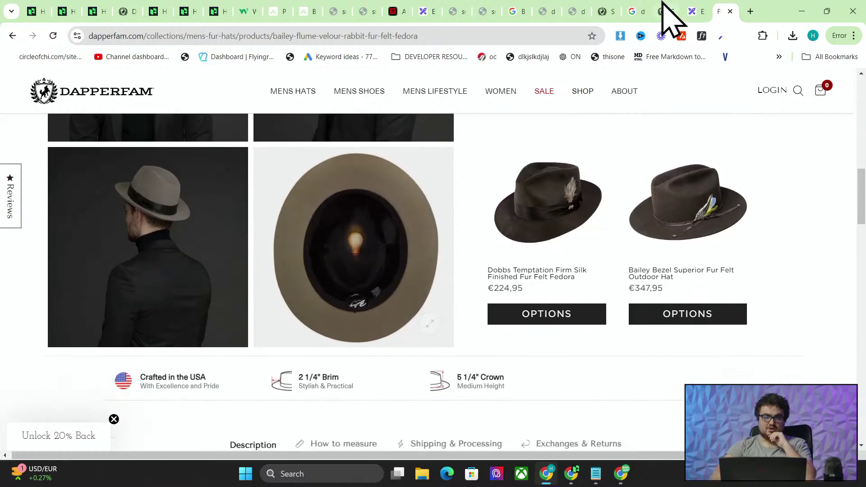
- Go back to the fur hats collection, check the mens-fur-hats slug in its URL, and return to the Google results
{"action": "left_click", "coordinate": [14, 38]}
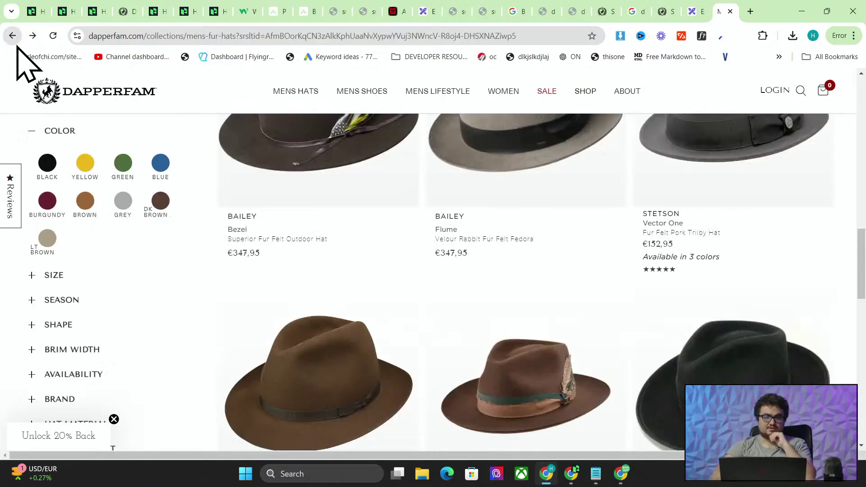
{"action": "left_click_drag", "start_coordinate": [238, 36], "coordinate": [184, 37]}
{"action": "scroll", "coordinate": [532, 448], "scroll_direction": "down", "scroll_amount": 10}
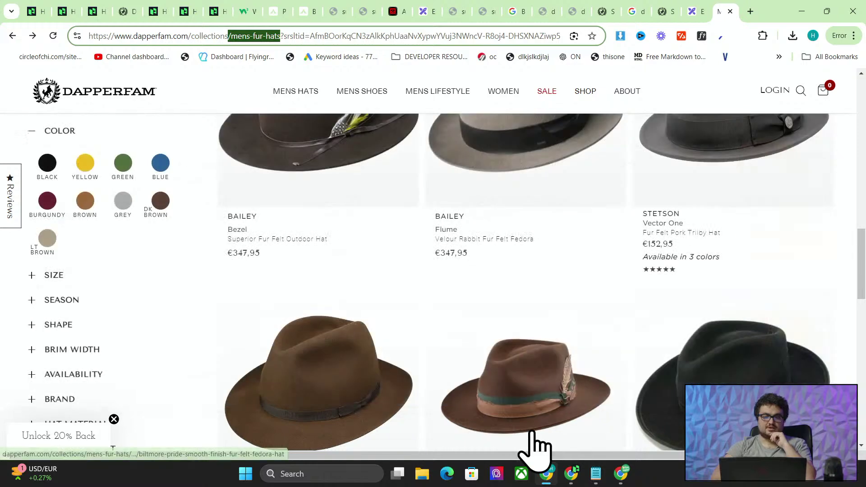
{"action": "scroll", "coordinate": [533, 448], "scroll_direction": "up", "scroll_amount": 12}
{"action": "scroll", "coordinate": [535, 447], "scroll_direction": "up", "scroll_amount": 5}
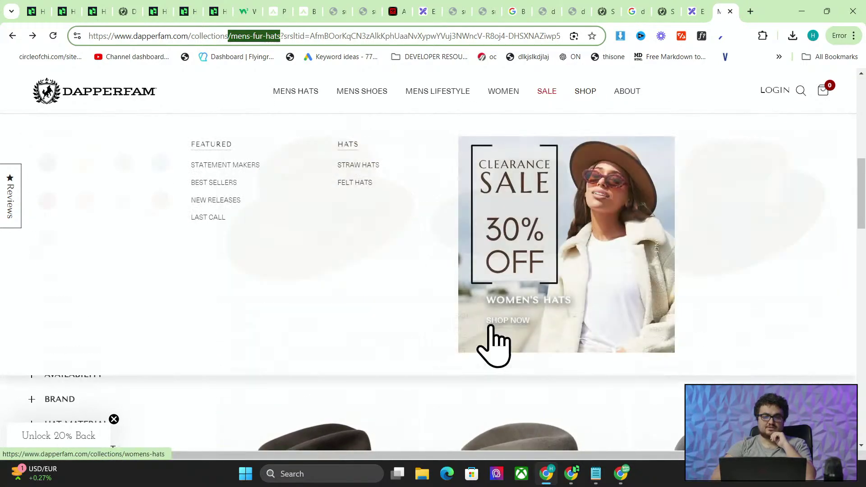
{"action": "left_click", "coordinate": [12, 37]}
- In the Notepad keyword list, review the entries and select "How to Style Dress Boots for Formal and Semi-Formal Occasions"
{"action": "key", "text": "alt+Tab"}
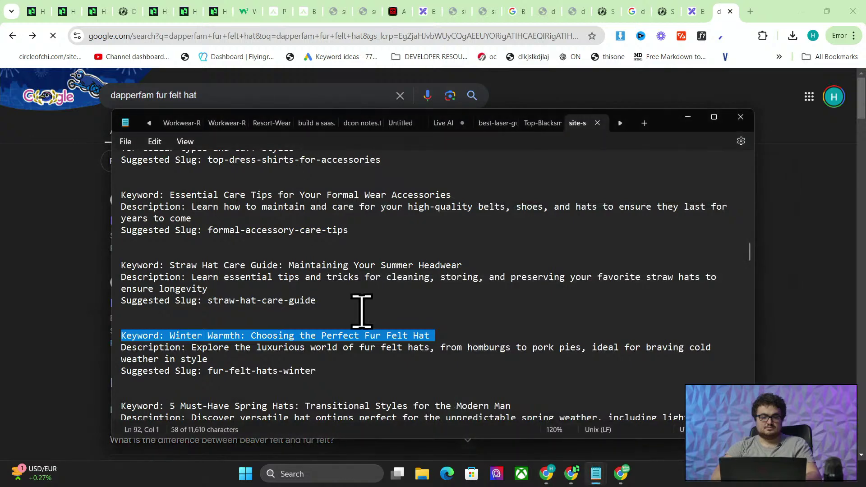
{"action": "scroll", "coordinate": [373, 325], "scroll_direction": "down", "scroll_amount": 2}
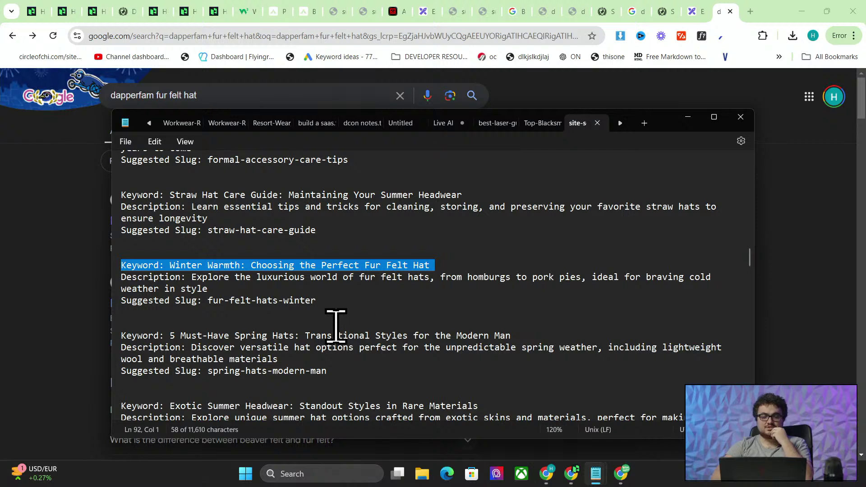
{"action": "scroll", "coordinate": [314, 323], "scroll_direction": "down", "scroll_amount": 1}
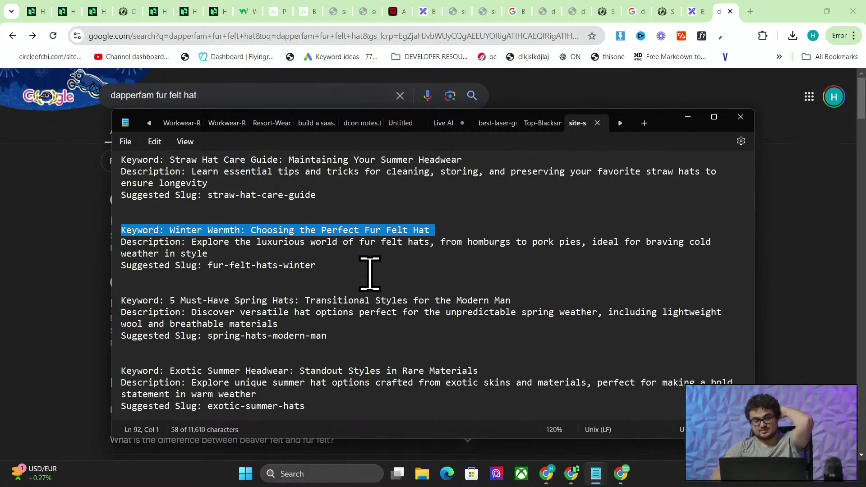
{"action": "scroll", "coordinate": [370, 273], "scroll_direction": "down", "scroll_amount": 1}
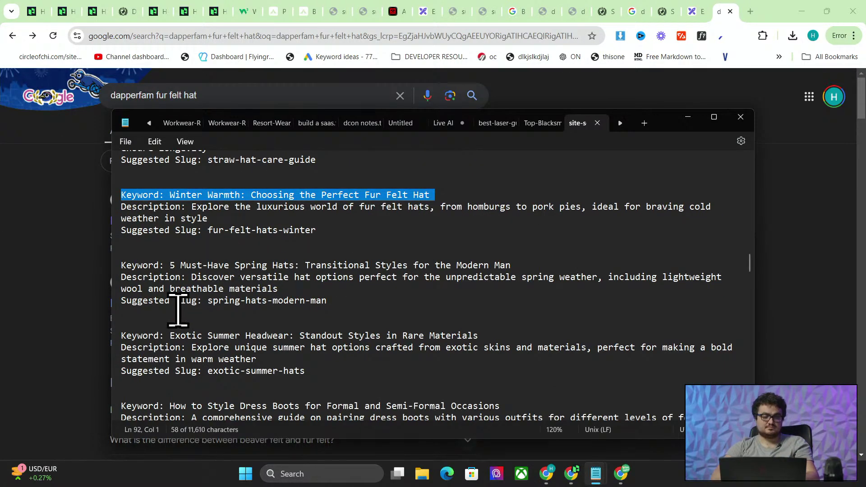
{"action": "scroll", "coordinate": [178, 311], "scroll_direction": "down", "scroll_amount": 1}
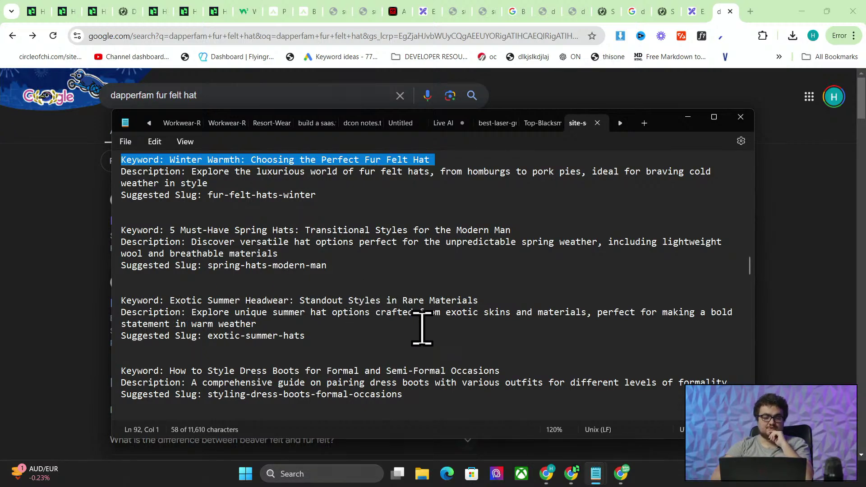
{"action": "scroll", "coordinate": [424, 338], "scroll_direction": "down", "scroll_amount": 1}
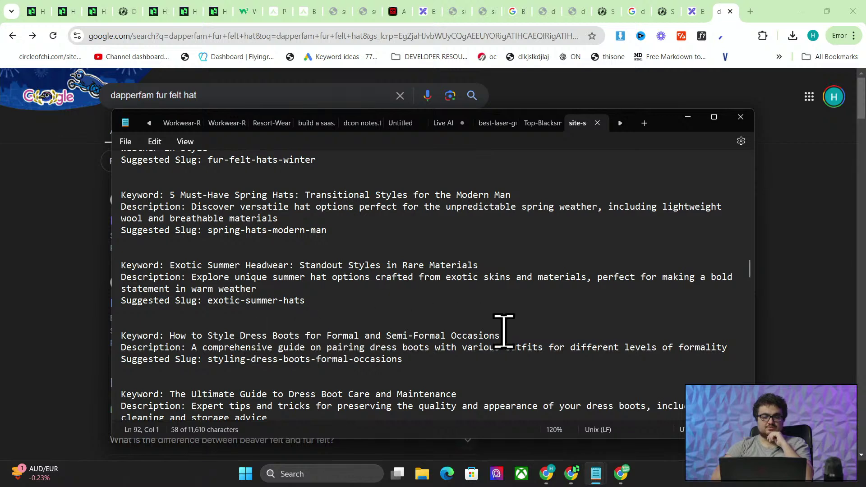
{"action": "left_click_drag", "start_coordinate": [501, 336], "coordinate": [180, 341]}
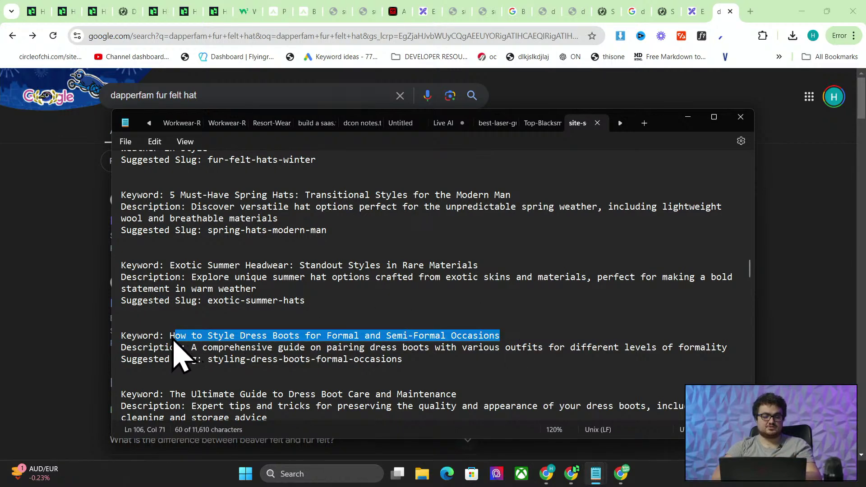
- Open the Google home page in a new Chrome tab
{"action": "left_click", "coordinate": [751, 12]}
{"action": "type", "text": "ahrefs.com"}
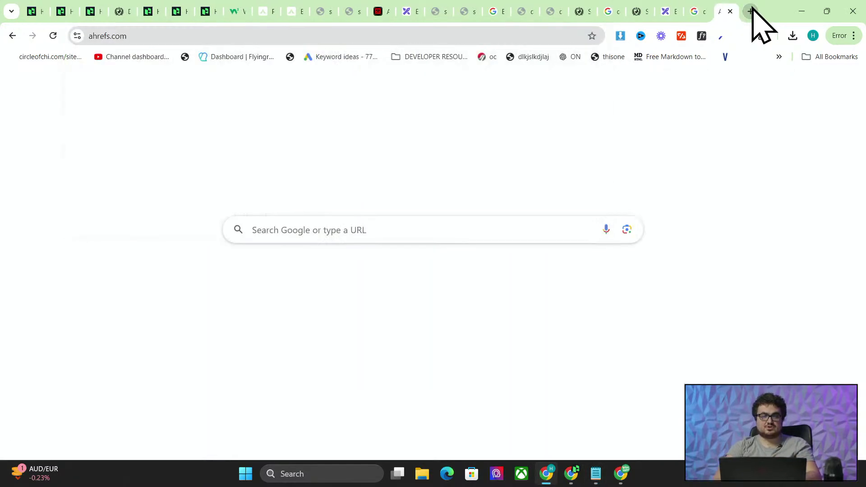
{"action": "key", "text": "Return"}
{"action": "left_click", "coordinate": [458, 36]}
{"action": "type", "text": "google.com"}
{"action": "key", "text": "Return"}
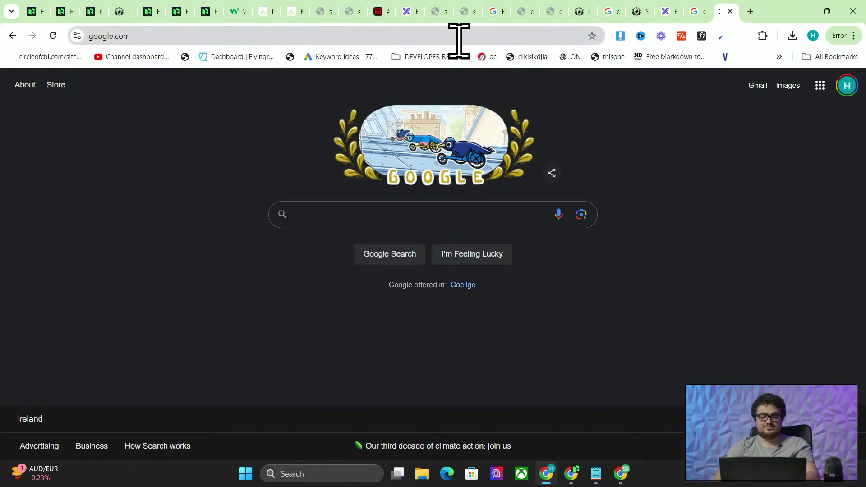
- Search Google for "ahrefs free keyword generator" and open the Ahrefs Free Keyword Generator Tool result
{"action": "type", "text": "ahrefs free keyword g"}
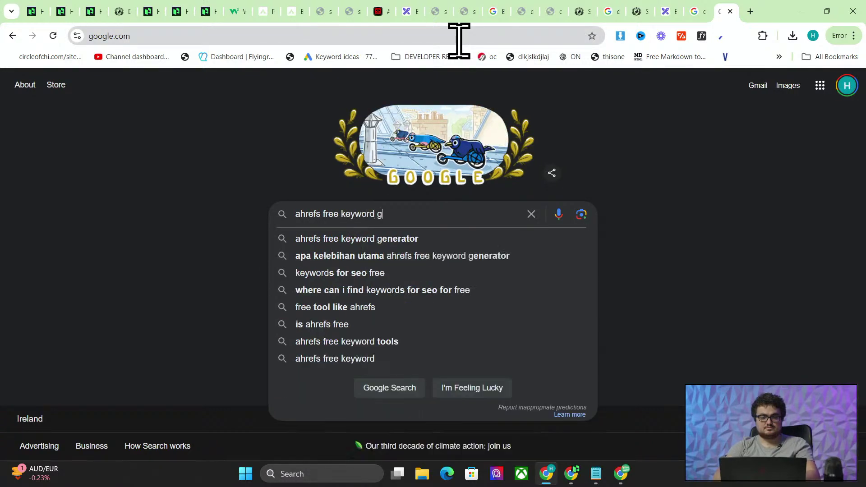
{"action": "type", "text": "enerator"}
{"action": "key", "text": "Return"}
{"action": "key", "text": "alt+Tab"}
{"action": "key", "text": "alt+Tab"}
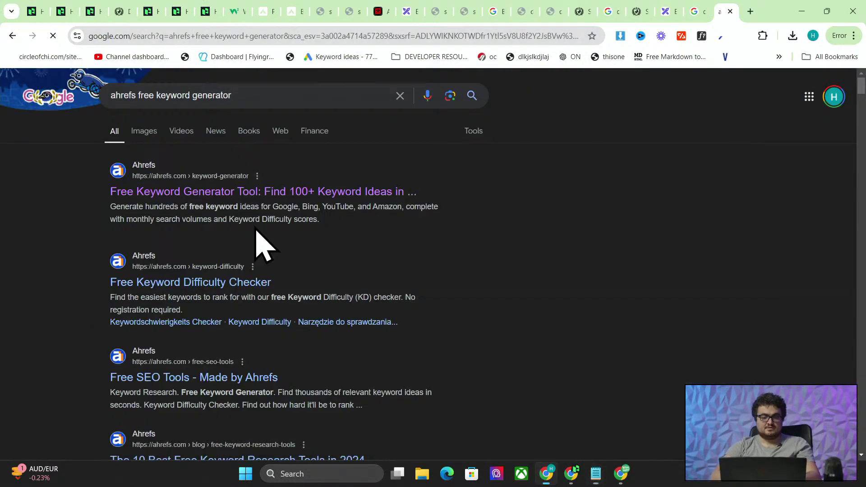
{"action": "left_click", "coordinate": [192, 191]}
- Check the dress boots entry in the notes, then generate Google keyword ideas for "formal boots" in the United States
{"action": "key", "text": "alt+Tab"}
{"action": "key", "text": "alt+Tab"}
{"action": "key", "text": "alt+Tab"}
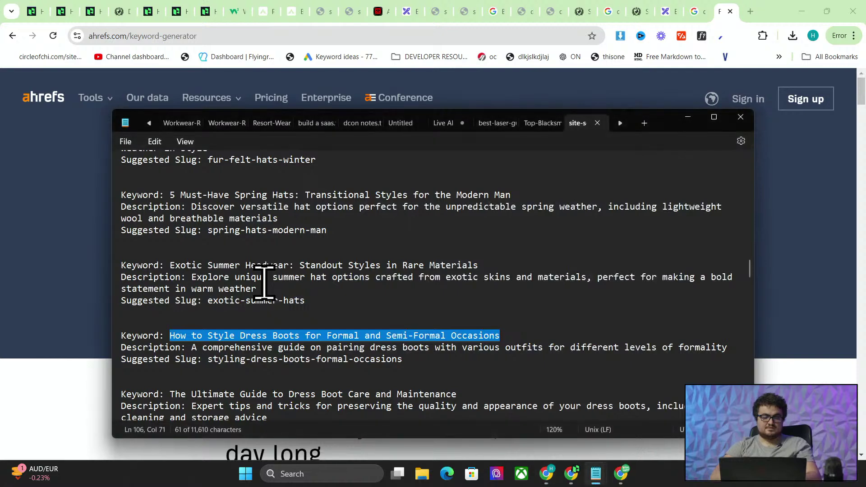
{"action": "key", "text": "alt+Tab"}
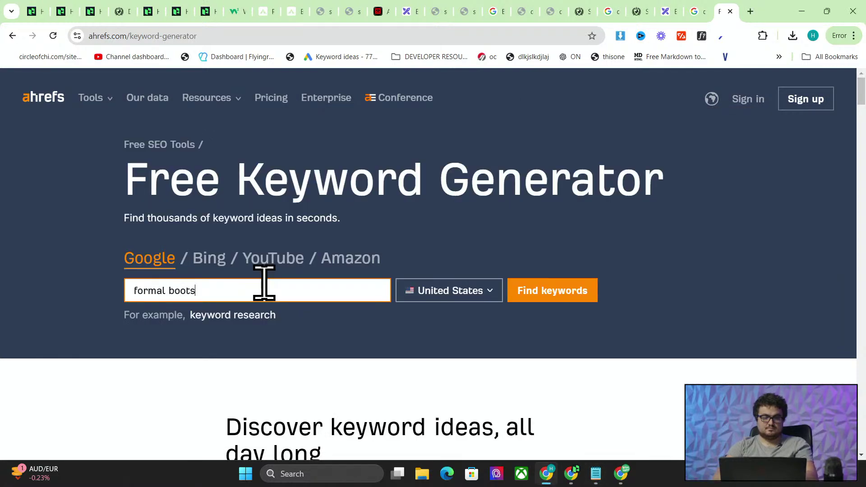
{"action": "key", "text": "Return"}
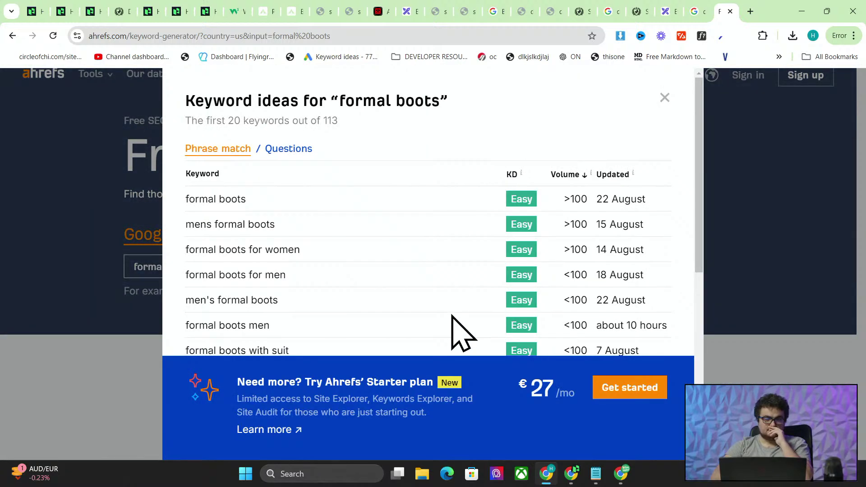
{"action": "scroll", "coordinate": [452, 315], "scroll_direction": "down", "scroll_amount": 1}
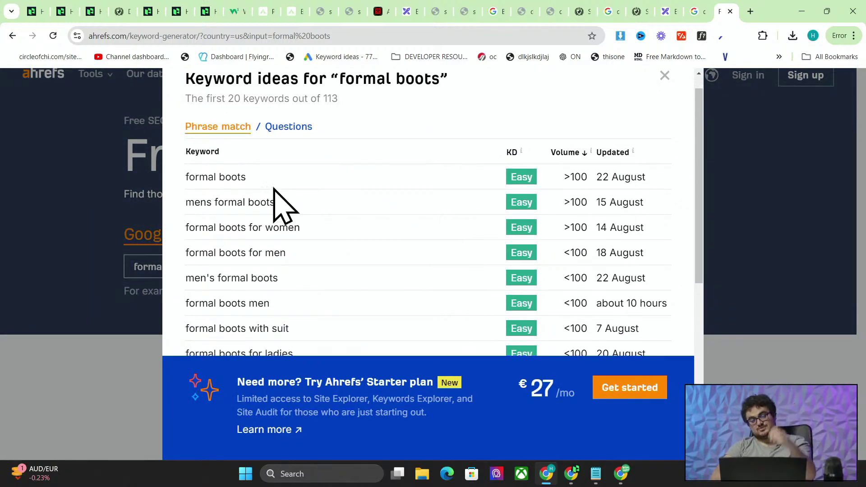
{"action": "scroll", "coordinate": [252, 178], "scroll_direction": "down", "scroll_amount": 1}
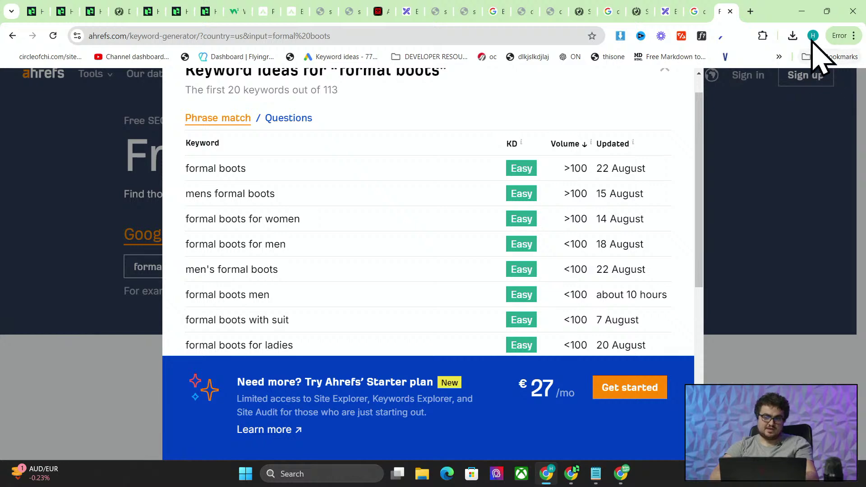
- Open the Google Ads Keyword Planner in a new tab
{"action": "left_click", "coordinate": [749, 12]}
{"action": "type", "text": "ads."}
{"action": "key", "text": "Return"}
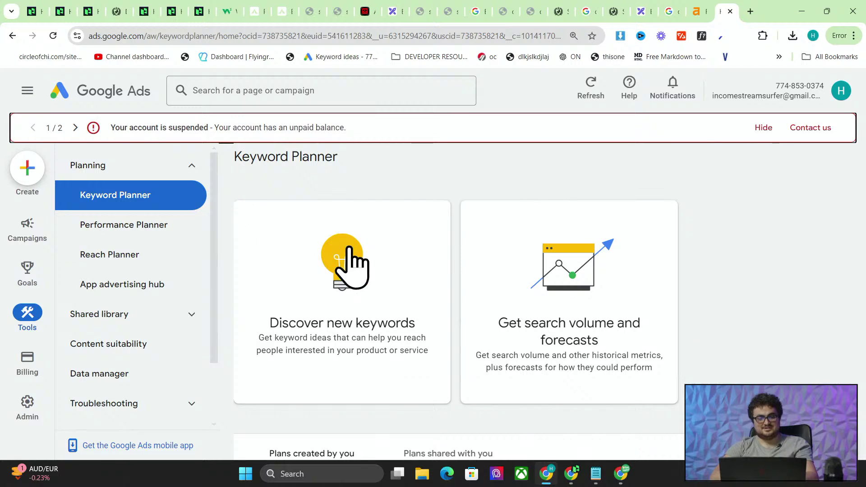
- Return to the Ahrefs keyword generator and rerun the "formal boots" search for the United States
{"action": "left_click", "coordinate": [697, 12]}
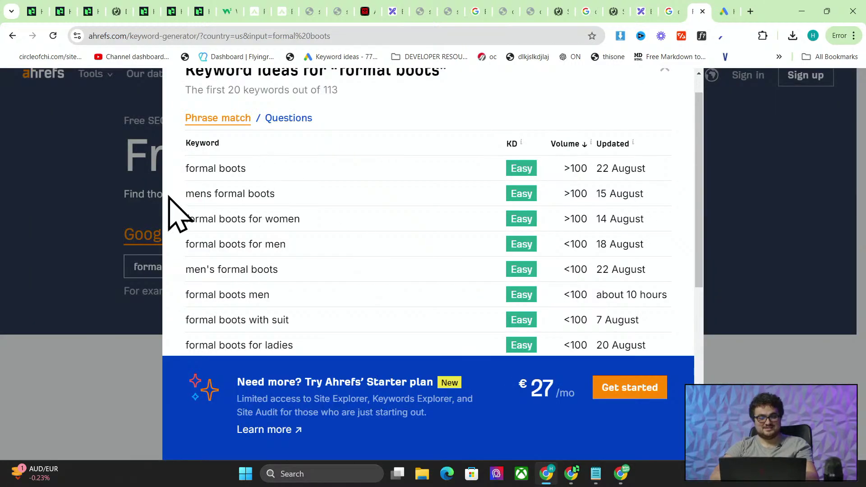
{"action": "left_click", "coordinate": [794, 209]}
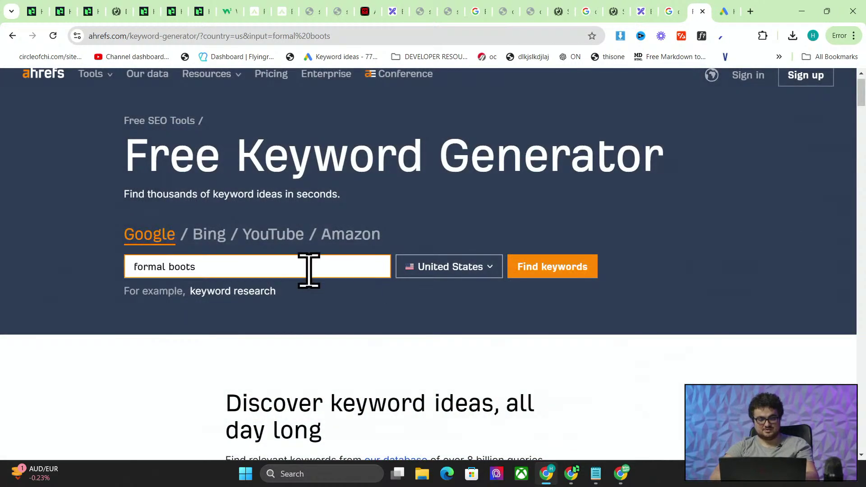
{"action": "left_click", "coordinate": [547, 276]}
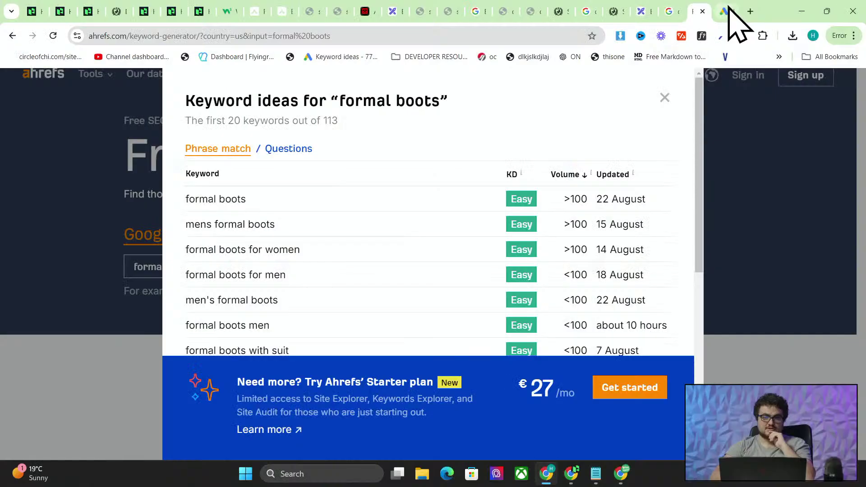
- Examine the keyword ideas for difficulty and volume, and highlight "formal boots with suit"
{"action": "left_click", "coordinate": [724, 11]}
{"action": "left_click", "coordinate": [700, 11]}
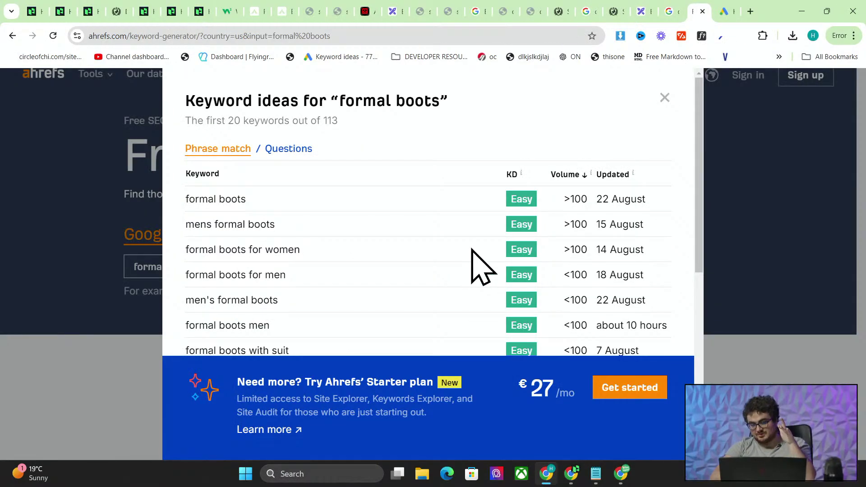
{"action": "scroll", "coordinate": [473, 262], "scroll_direction": "down", "scroll_amount": 1}
{"action": "scroll", "coordinate": [330, 338], "scroll_direction": "down", "scroll_amount": 1}
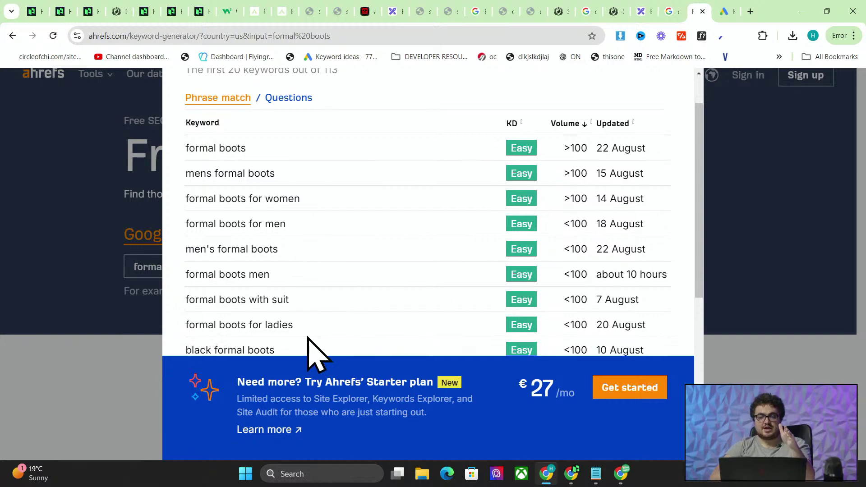
{"action": "left_click_drag", "start_coordinate": [294, 263], "coordinate": [184, 267]}
{"action": "left_click", "coordinate": [217, 267]}
{"action": "triple_click", "coordinate": [217, 267]}
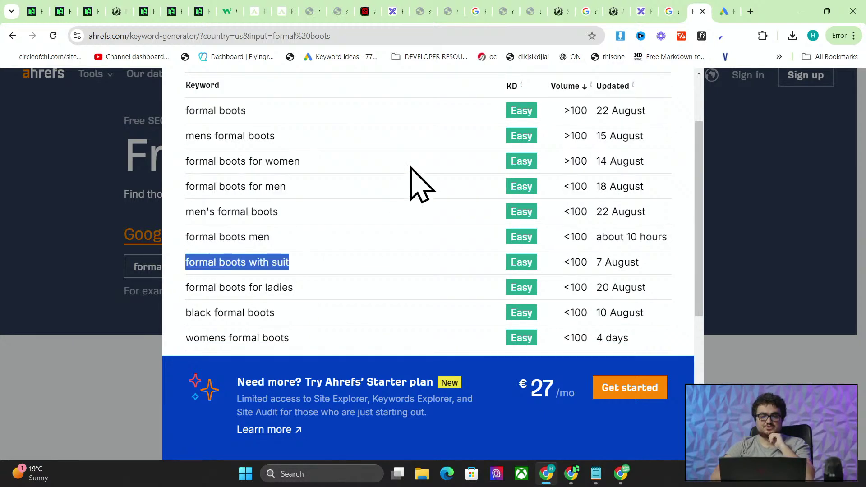
{"action": "left_click", "coordinate": [721, 36]}
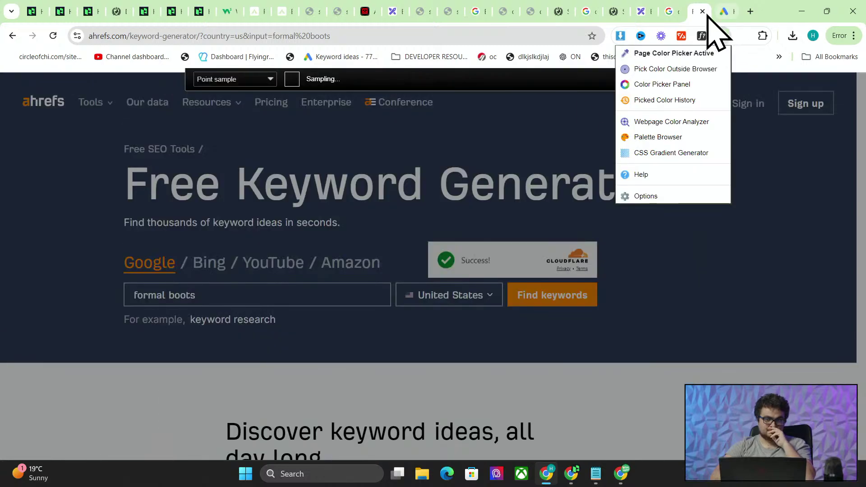
{"action": "left_click", "coordinate": [664, 53]}
{"action": "left_click", "coordinate": [580, 120]}
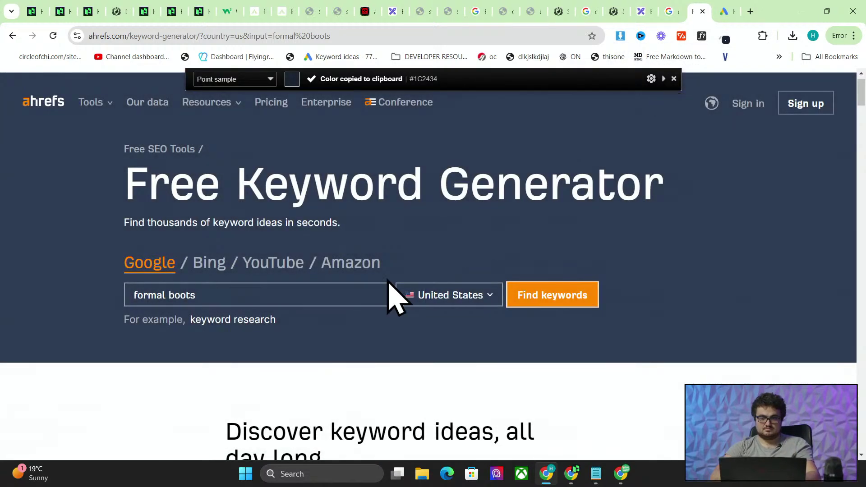
- Copy "formal boots" from the Ahrefs keyword search, switch to Google Keyword Planner and set its language to English
{"action": "scroll", "coordinate": [555, 230], "scroll_direction": "down", "scroll_amount": 1}
{"action": "left_click", "coordinate": [726, 11]}
{"action": "left_click", "coordinate": [703, 6]}
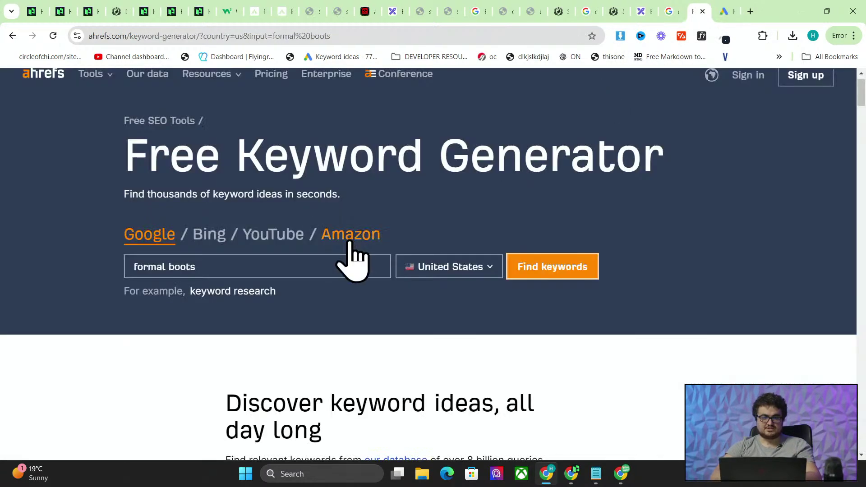
{"action": "triple_click", "coordinate": [360, 268]}
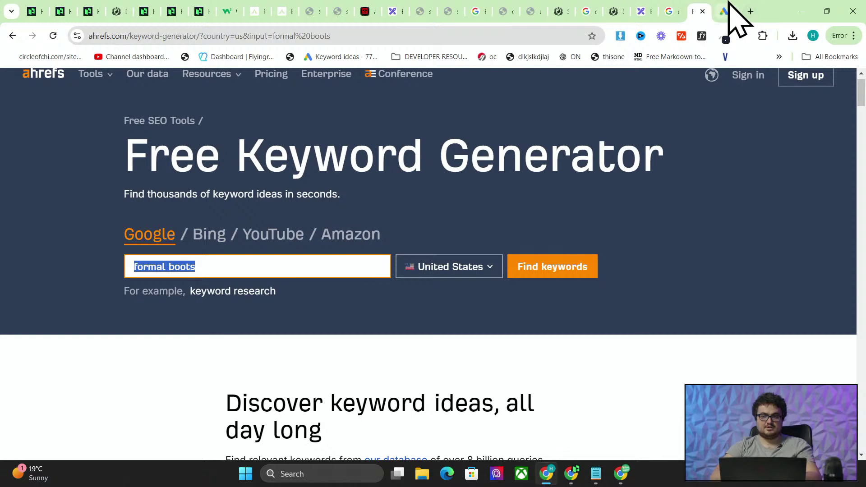
{"action": "left_click", "coordinate": [726, 11]}
{"action": "left_click", "coordinate": [306, 339]}
{"action": "type", "text": "englih"}
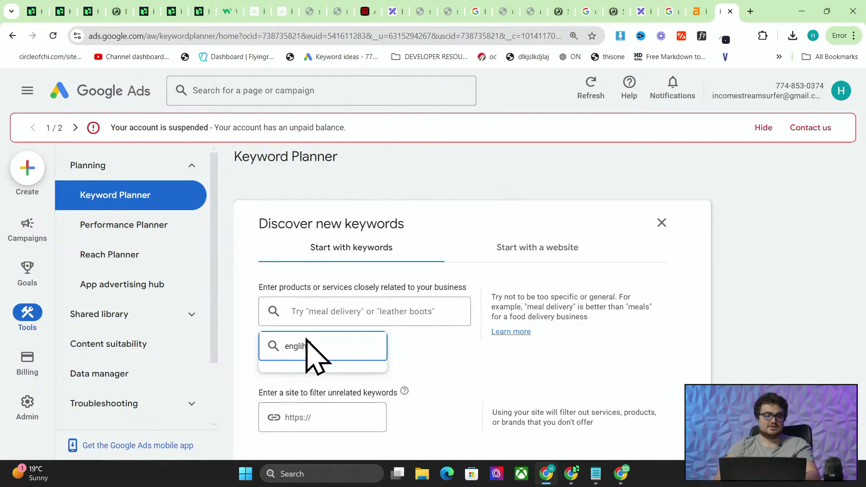
{"action": "left_click", "coordinate": [300, 378]}
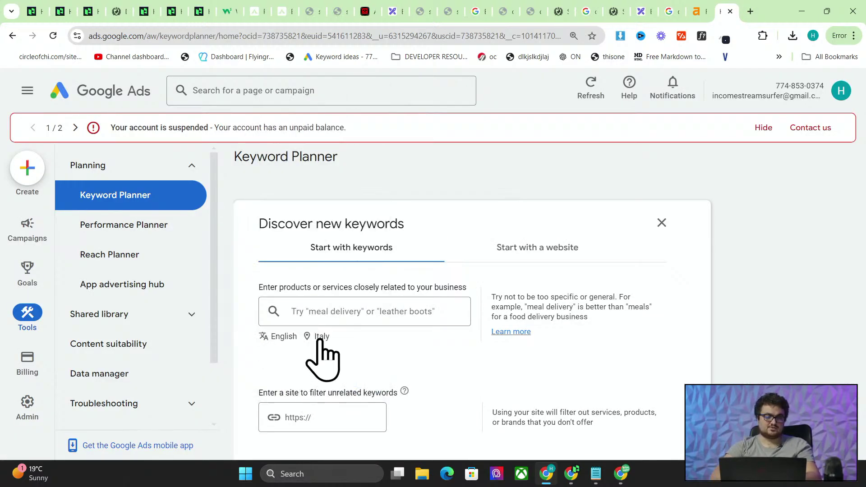
- Replace the Keyword Planner target location with United States and save it
{"action": "left_click", "coordinate": [320, 339]}
{"action": "left_click", "coordinate": [419, 221]}
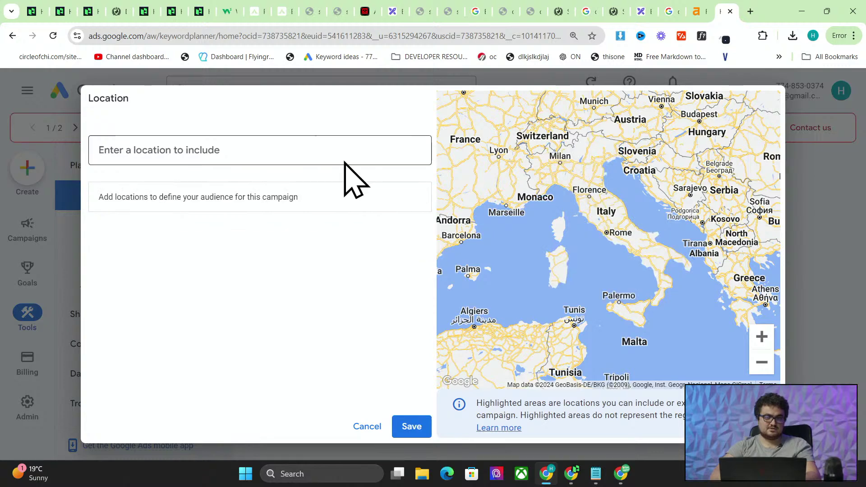
{"action": "type", "text": "united states"}
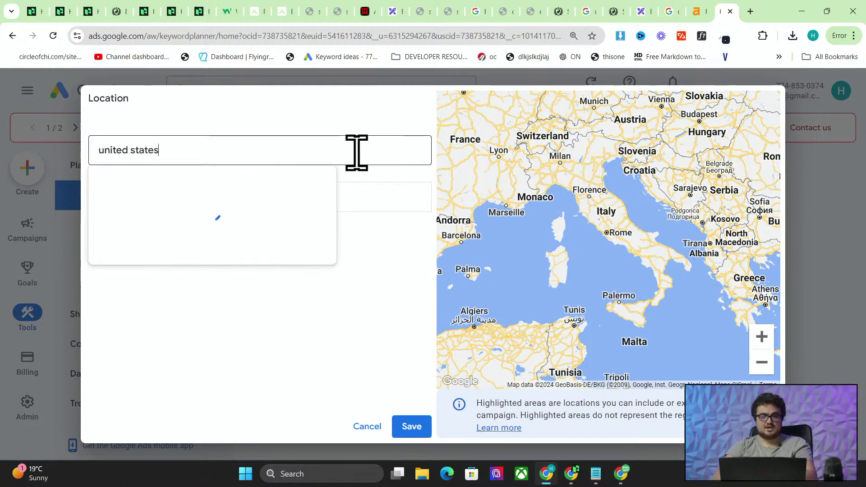
{"action": "left_click", "coordinate": [229, 193]}
{"action": "left_click", "coordinate": [406, 429]}
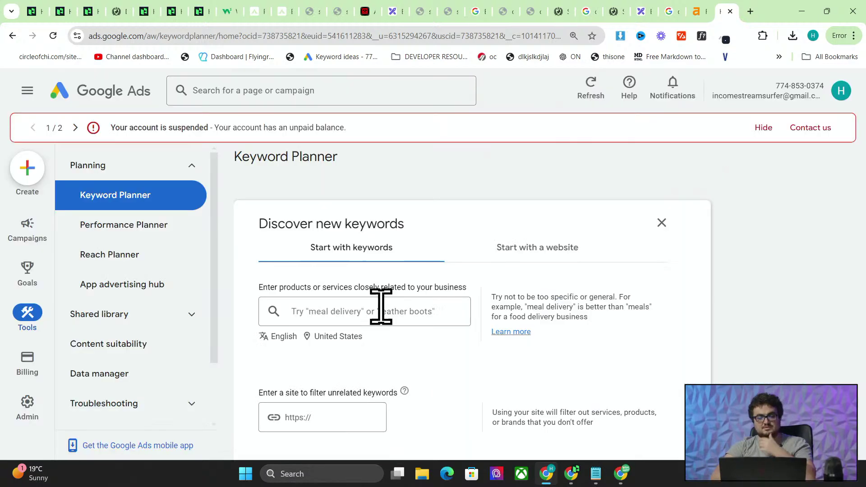
- Generate Keyword Planner ideas for "formal boots"
{"action": "left_click", "coordinate": [371, 310]}
{"action": "key", "text": "Return"}
{"action": "key", "text": "Return"}
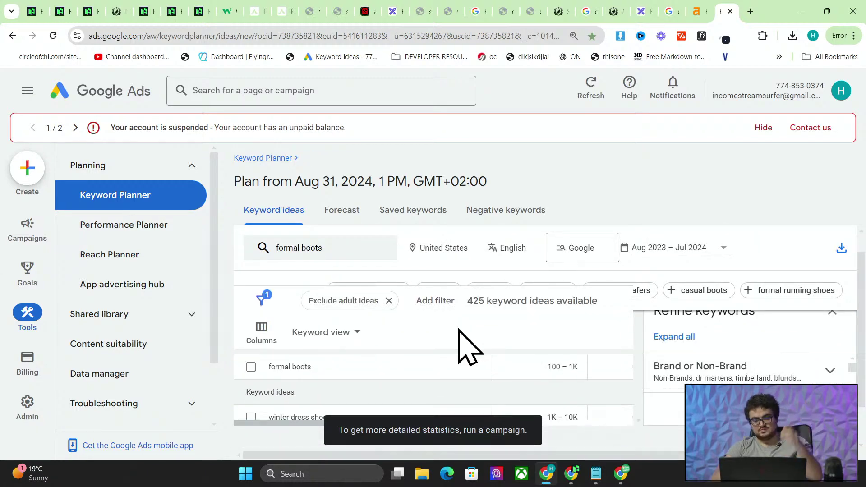
- Examine the average monthly searches of the keyword ideas related to "formal boots"
{"action": "key", "text": "ctrl+minus"}
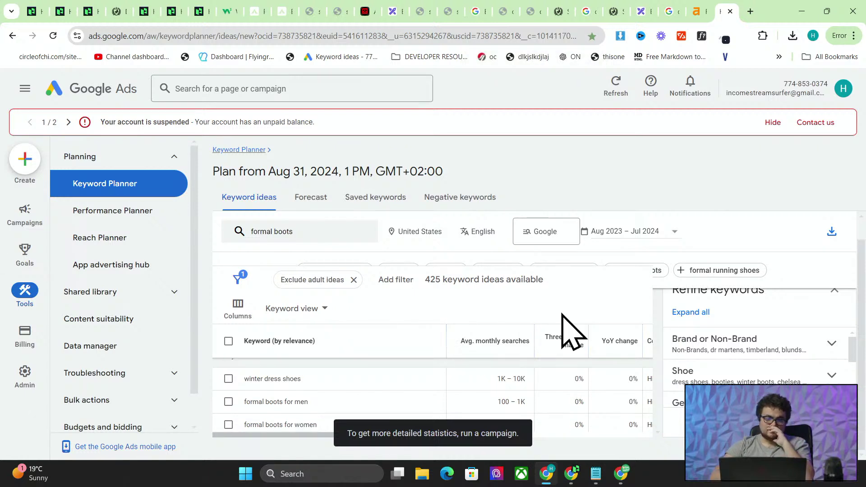
{"action": "scroll", "coordinate": [392, 379], "scroll_direction": "up", "scroll_amount": 1}
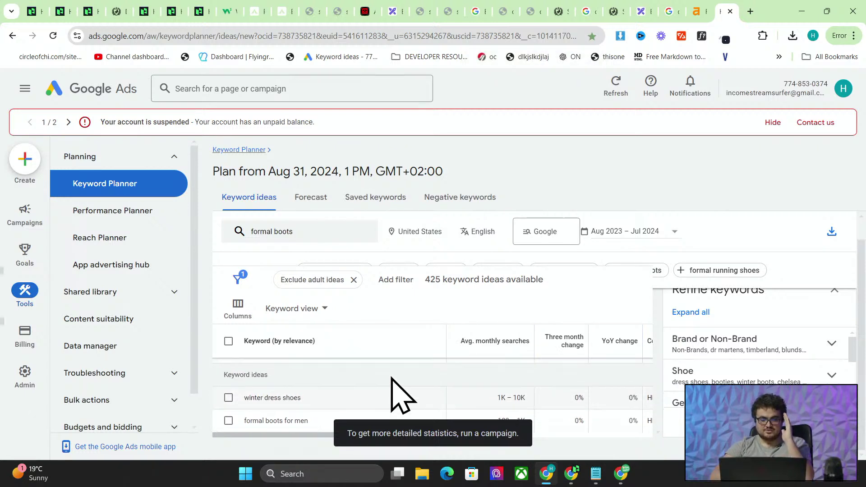
{"action": "scroll", "coordinate": [392, 379], "scroll_direction": "down", "scroll_amount": 1}
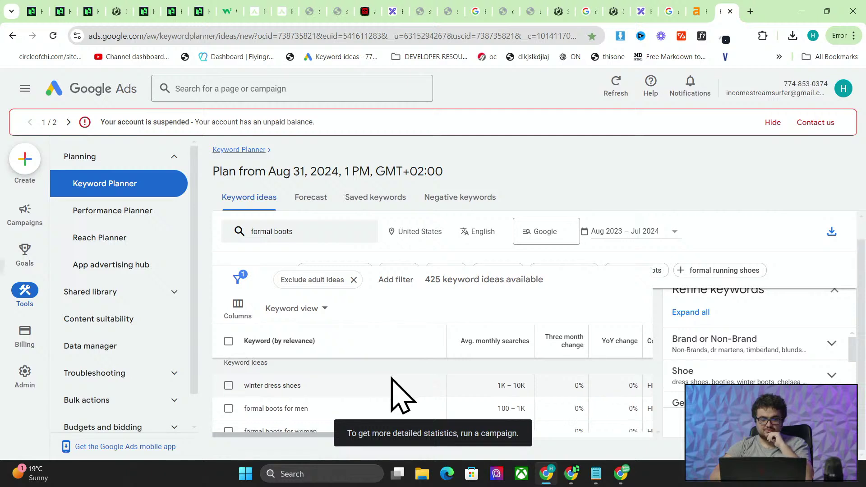
{"action": "scroll", "coordinate": [452, 379], "scroll_direction": "down", "scroll_amount": 1}
{"action": "scroll", "coordinate": [466, 392], "scroll_direction": "down", "scroll_amount": 1}
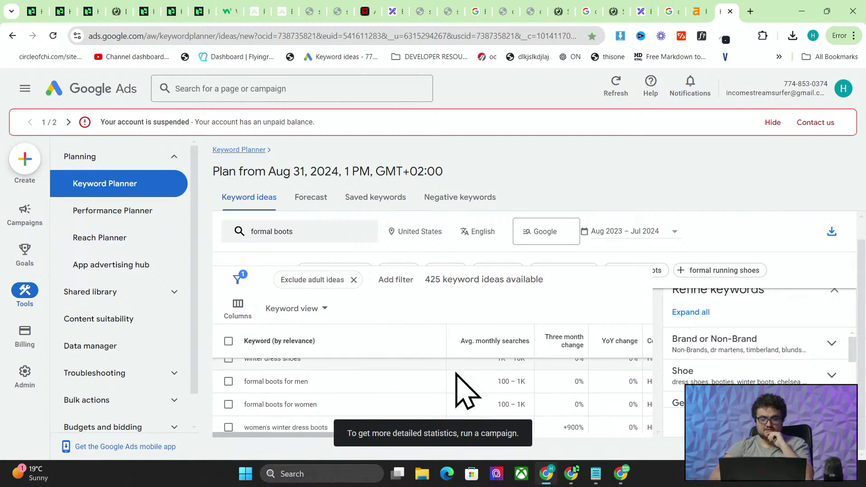
{"action": "scroll", "coordinate": [465, 370], "scroll_direction": "down", "scroll_amount": 3}
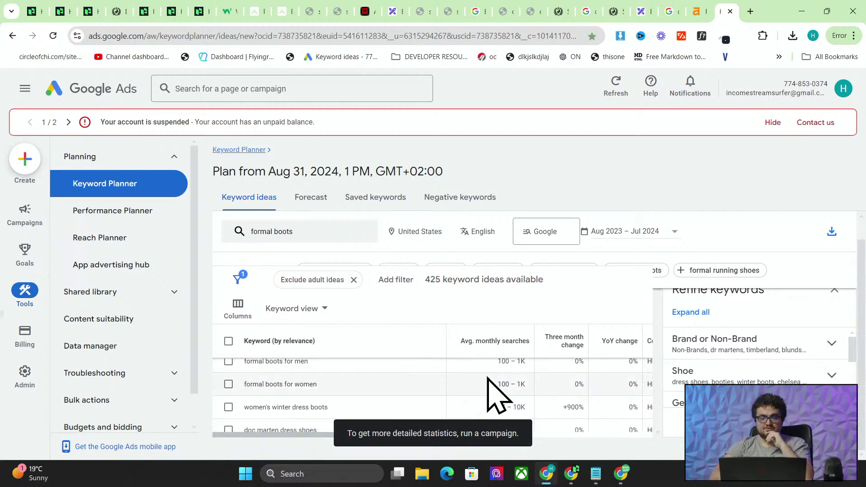
{"action": "scroll", "coordinate": [487, 379], "scroll_direction": "down", "scroll_amount": 3}
{"action": "scroll", "coordinate": [519, 394], "scroll_direction": "up", "scroll_amount": 1}
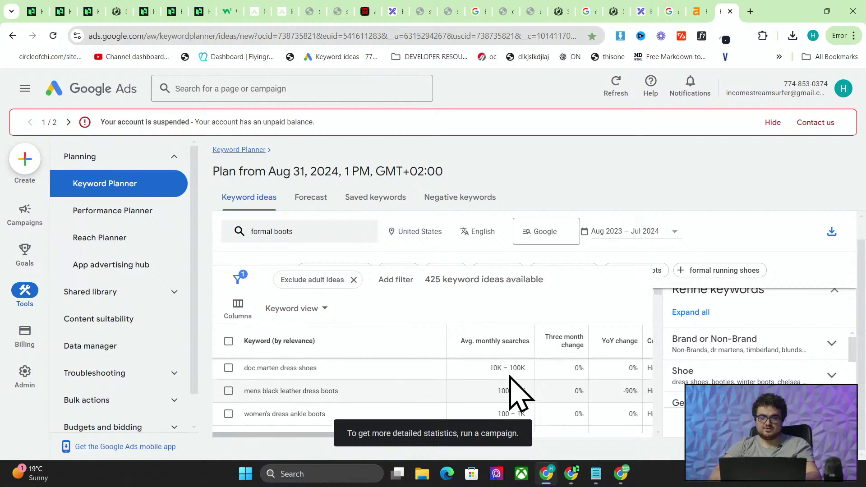
{"action": "scroll", "coordinate": [492, 393], "scroll_direction": "up", "scroll_amount": 1}
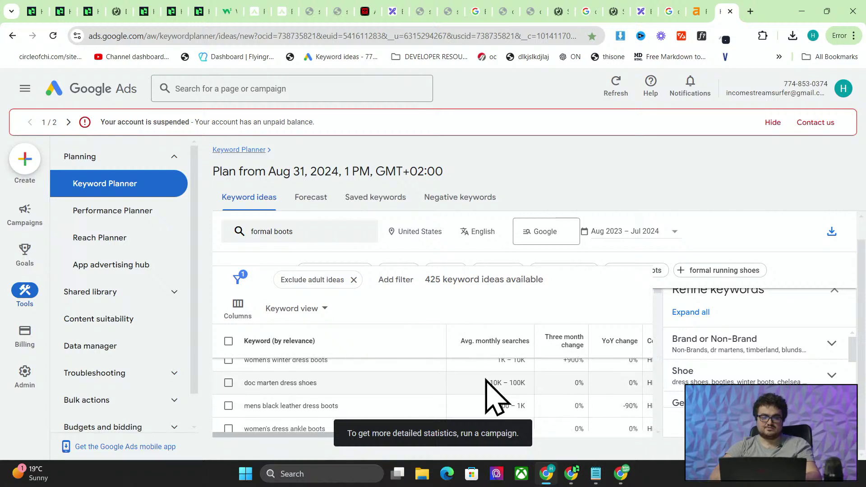
{"action": "scroll", "coordinate": [501, 390], "scroll_direction": "down", "scroll_amount": 3}
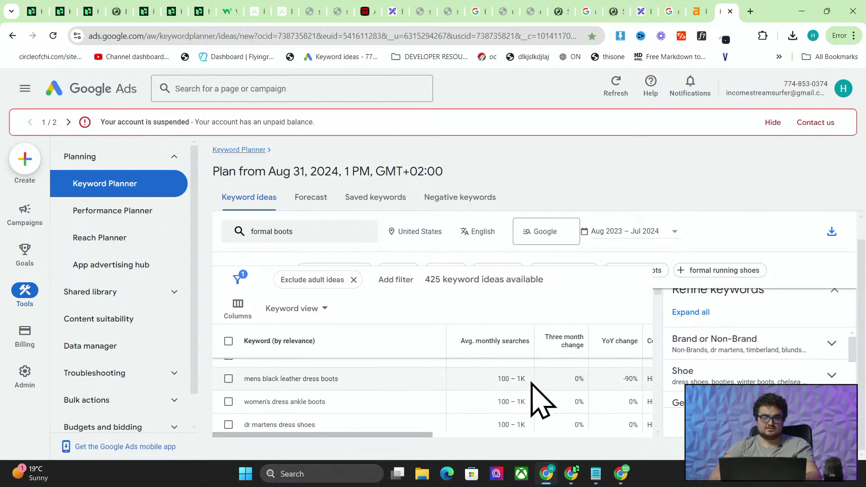
{"action": "scroll", "coordinate": [519, 384], "scroll_direction": "down", "scroll_amount": 1}
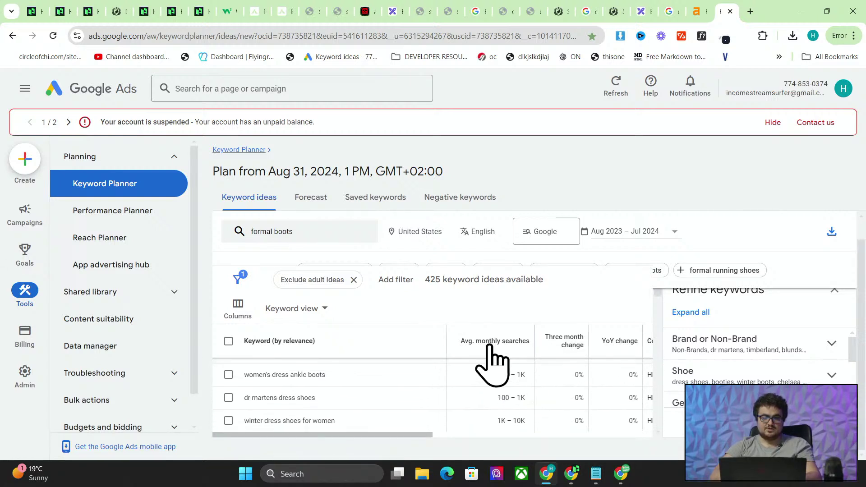
- Return to the Ahrefs keyword generator and rerun the search for "formal boots"
{"action": "left_click", "coordinate": [701, 11]}
{"action": "left_click", "coordinate": [558, 277]}
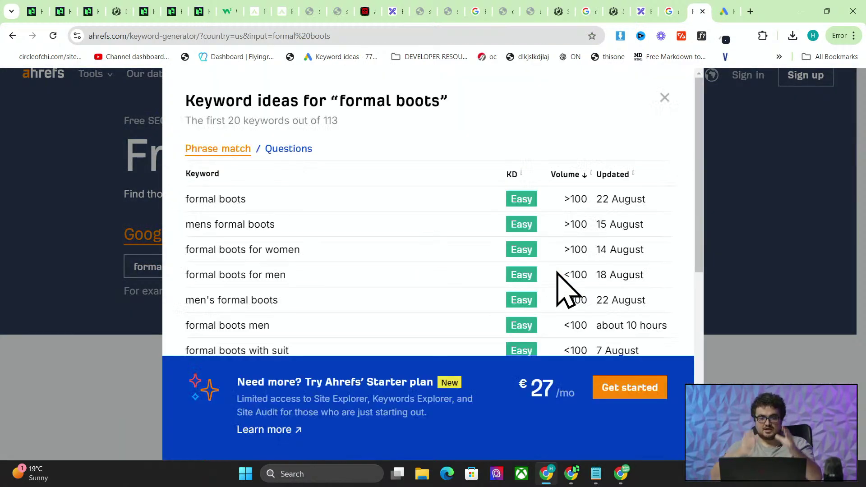
{"action": "scroll", "coordinate": [257, 206], "scroll_direction": "down", "scroll_amount": 1}
{"action": "scroll", "coordinate": [215, 212], "scroll_direction": "up", "scroll_amount": 1}
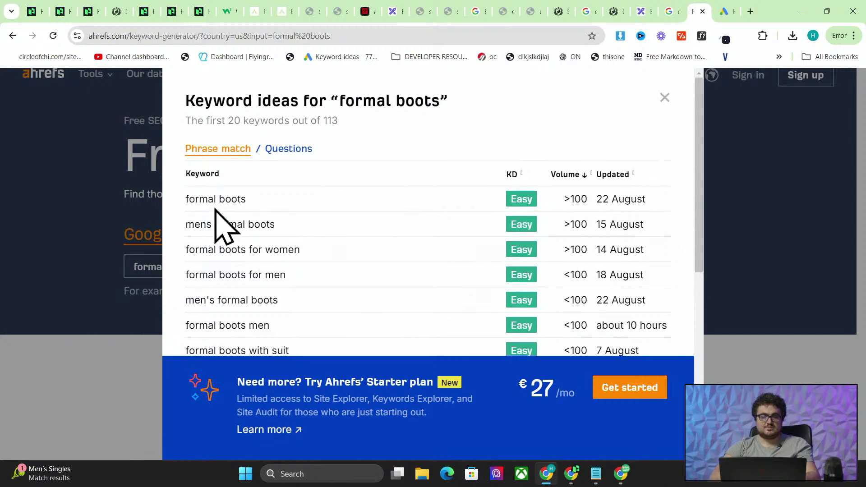
- Check the difficulty and volume of the "formal boots" keyword by highlighting its row values
{"action": "left_click_drag", "start_coordinate": [208, 199], "coordinate": [595, 199]}
{"action": "right_click", "coordinate": [527, 204]}
{"action": "left_click", "coordinate": [518, 197]}
{"action": "double_click", "coordinate": [520, 203]}
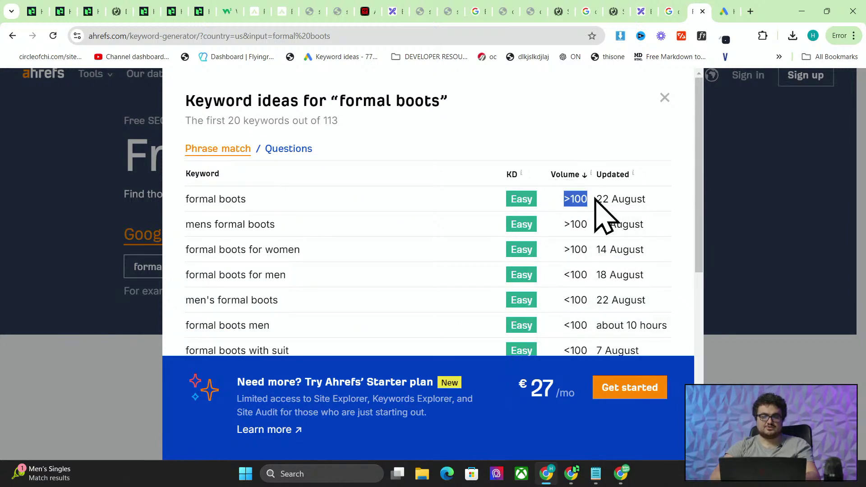
- Copy the keyword "mens formal boots", search Google for it in a new tab and review the ranking pages
{"action": "left_click_drag", "start_coordinate": [290, 222], "coordinate": [201, 224]}
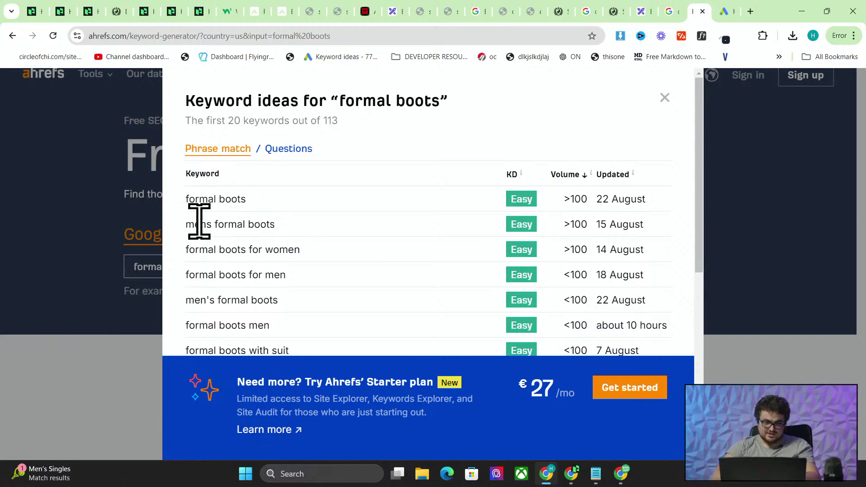
{"action": "triple_click", "coordinate": [199, 224]}
{"action": "left_click", "coordinate": [749, 11]}
{"action": "key", "text": "ctrl+v"}
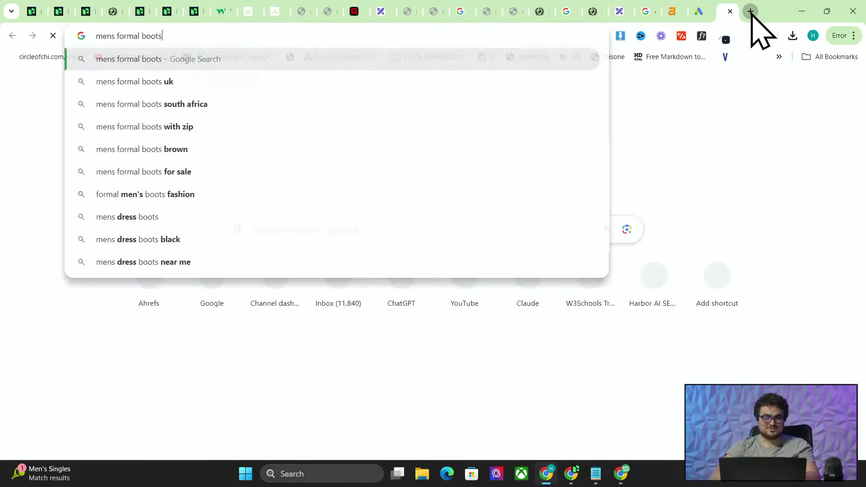
{"action": "key", "text": "Return"}
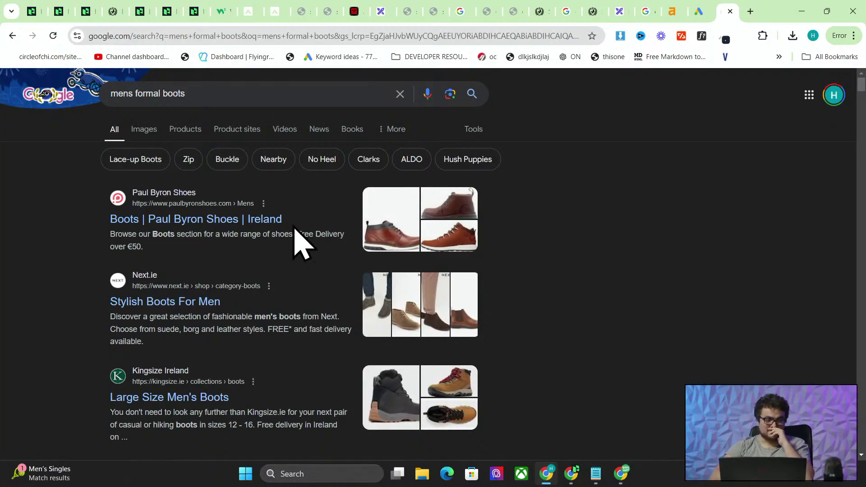
{"action": "scroll", "coordinate": [296, 239], "scroll_direction": "down", "scroll_amount": 5}
{"action": "scroll", "coordinate": [293, 224], "scroll_direction": "down", "scroll_amount": 5}
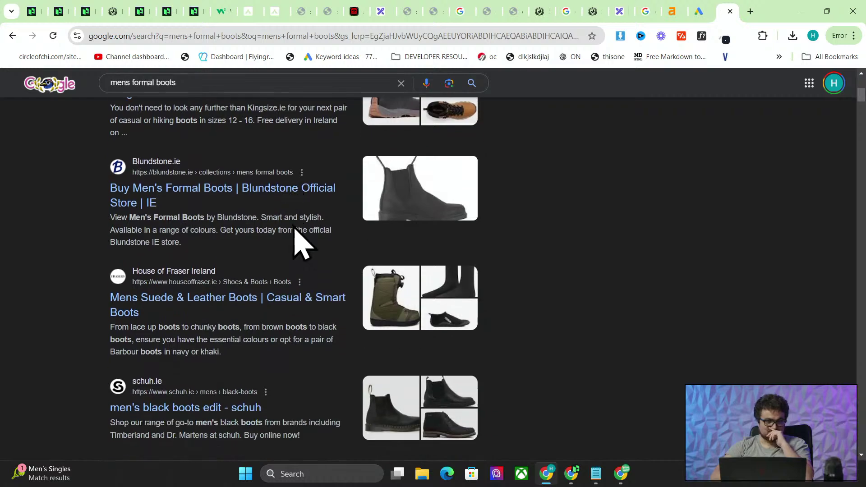
{"action": "scroll", "coordinate": [293, 224], "scroll_direction": "down", "scroll_amount": 11}
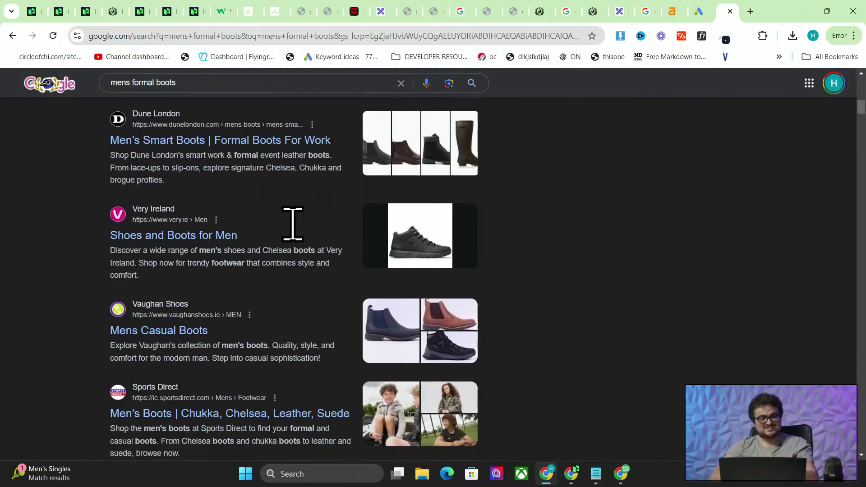
{"action": "scroll", "coordinate": [298, 244], "scroll_direction": "up", "scroll_amount": 20}
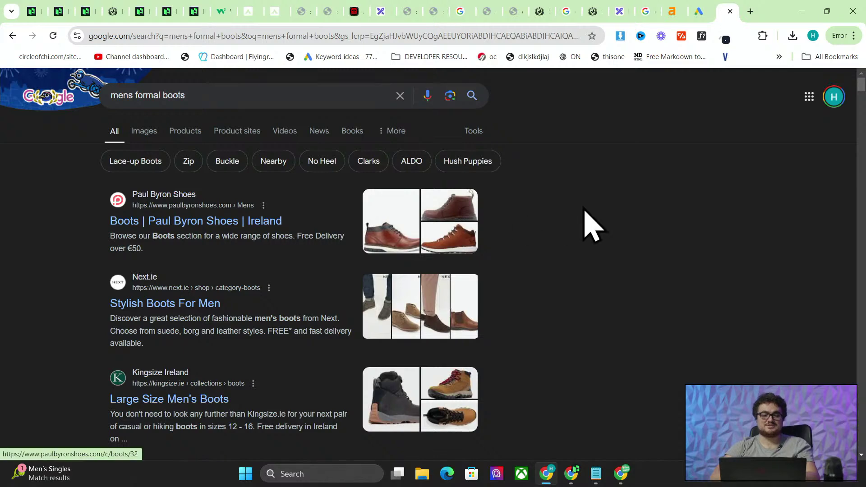
{"action": "scroll", "coordinate": [585, 209], "scroll_direction": "down", "scroll_amount": 1}
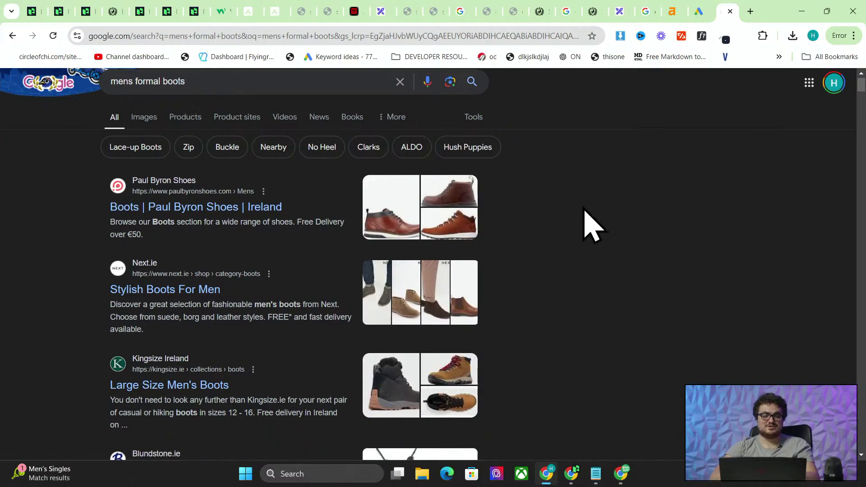
- Go back to the Ahrefs keyword ideas and highlight the search volume of "mens formal boots"
{"action": "left_click", "coordinate": [694, 9]}
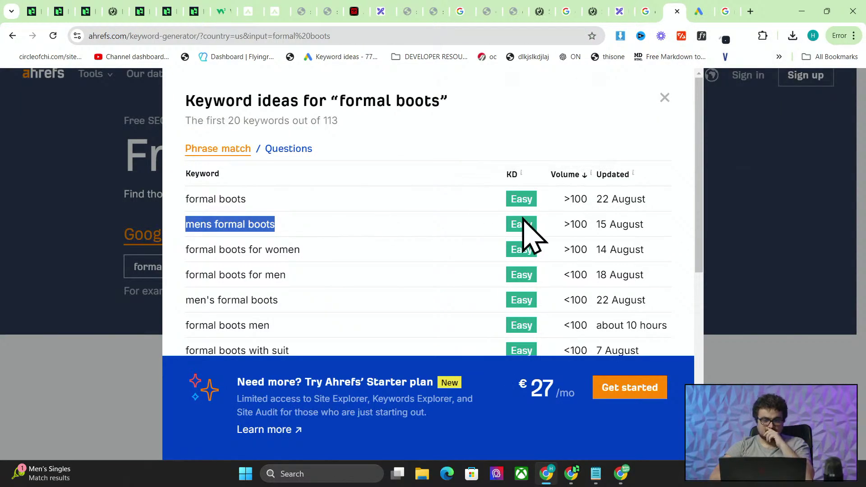
{"action": "left_click_drag", "start_coordinate": [565, 233], "coordinate": [584, 228]}
{"action": "left_click", "coordinate": [583, 234]}
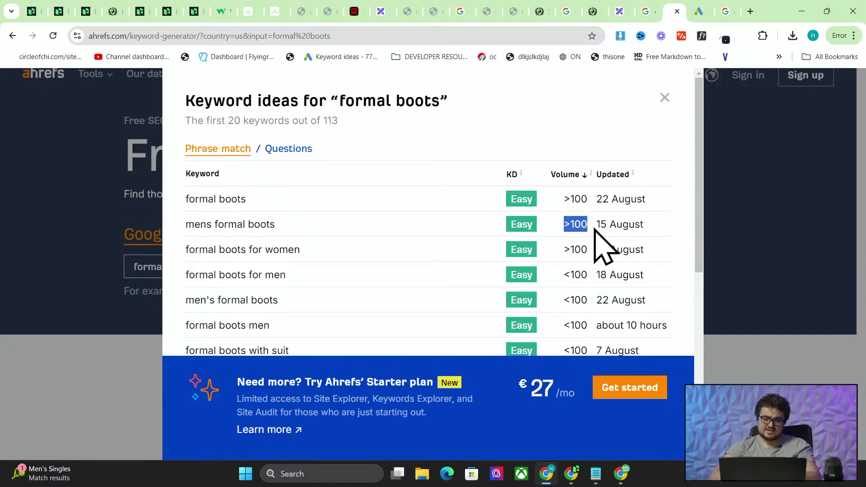
- Open chatgpt.com in a new tab and ask "does this mean less than 100 or more than 100" about ">100"
{"action": "left_click", "coordinate": [751, 11]}
{"action": "type", "text": "chatgpt.com"}
{"action": "key", "text": "Return"}
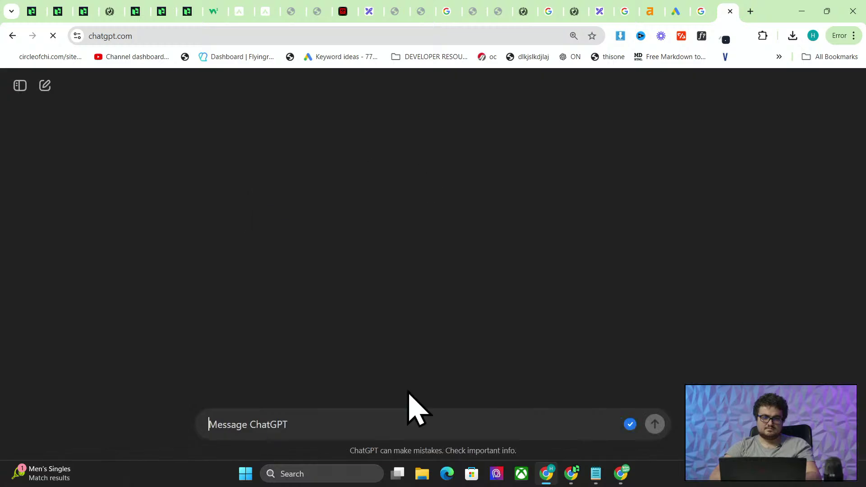
{"action": "type", "text": "does this mean less than 100 or more tha"}
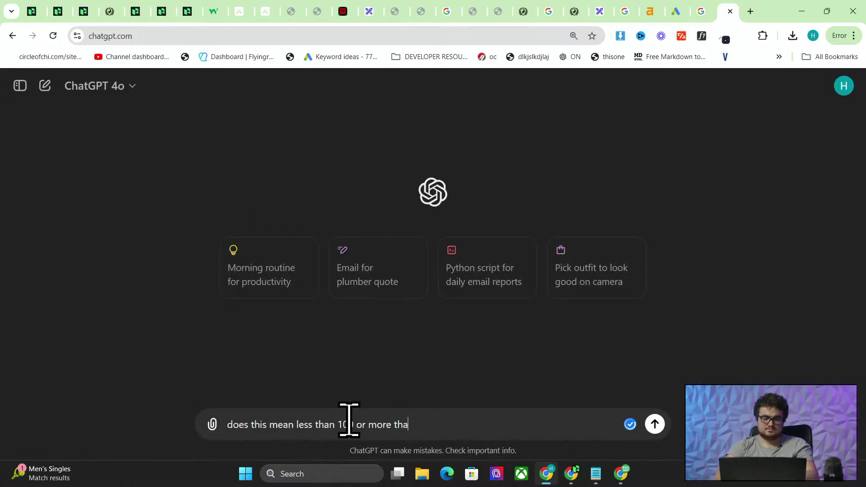
{"action": "type", "text": "n 100"}
{"action": "key", "text": "shift+Return"}
{"action": "key", "text": "shift+Return"}
{"action": "type", "text": ">100"}
{"action": "key", "text": "Return"}
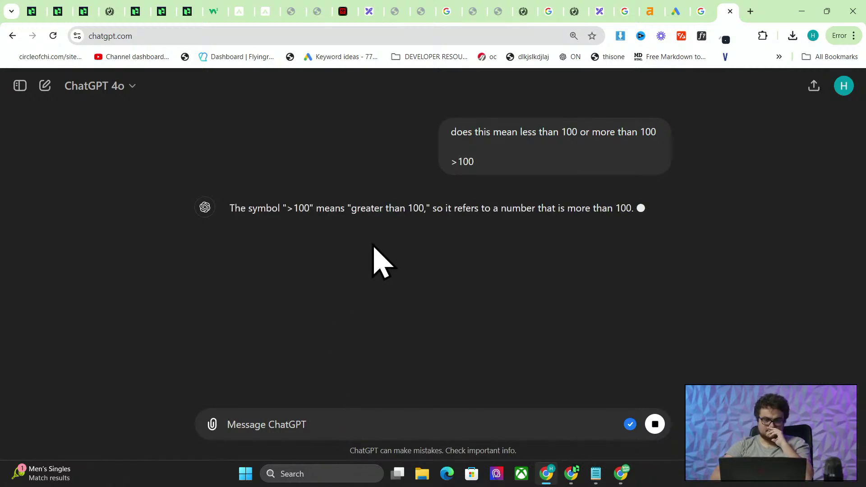
- Return to the Ahrefs keyword ideas and recheck the volume values, highlighting the one for "mens formal boots"
{"action": "left_click", "coordinate": [650, 12]}
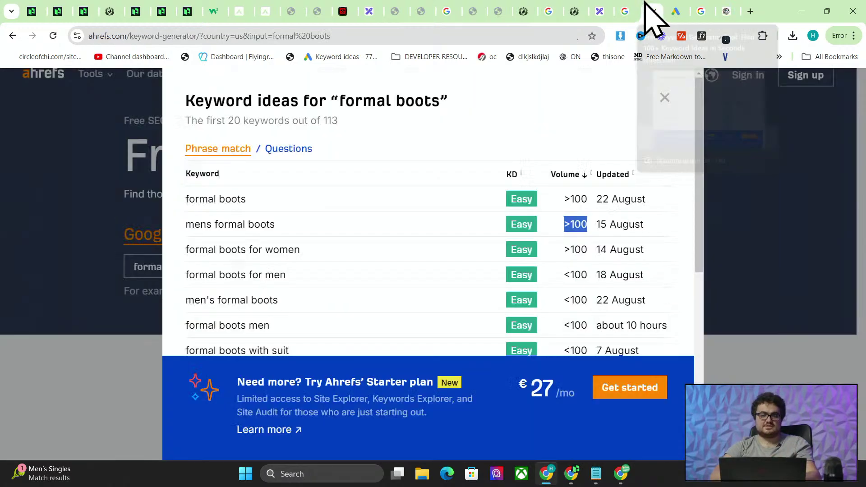
{"action": "left_click_drag", "start_coordinate": [561, 221], "coordinate": [601, 222]}
{"action": "left_click", "coordinate": [572, 226]}
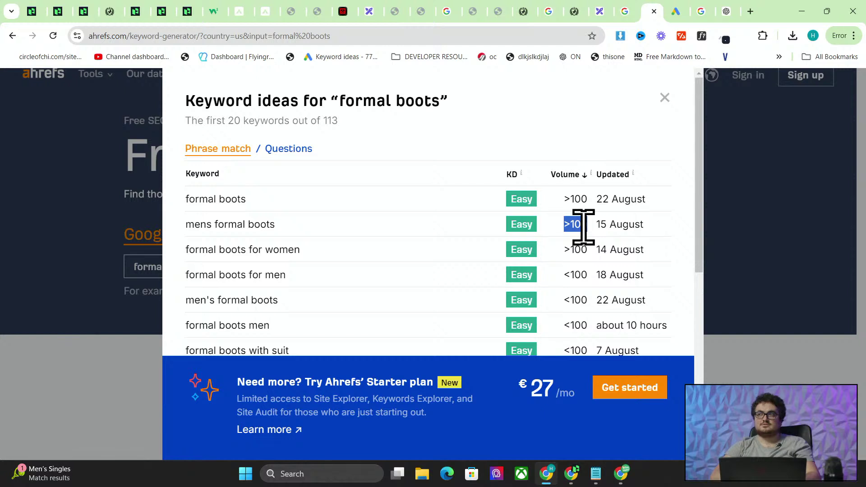
{"action": "scroll", "coordinate": [578, 229], "scroll_direction": "down", "scroll_amount": 1}
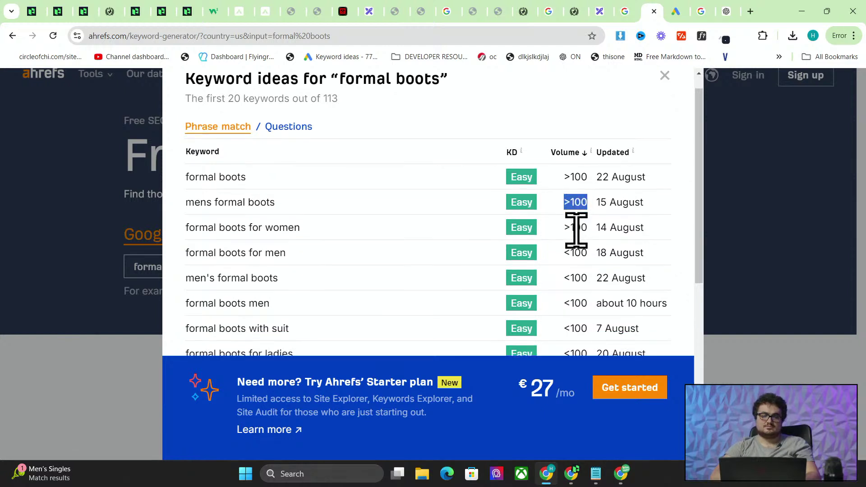
- Copy the keyword "formal boots for men" and look it up in Google Keyword Planner
{"action": "double_click", "coordinate": [582, 255]}
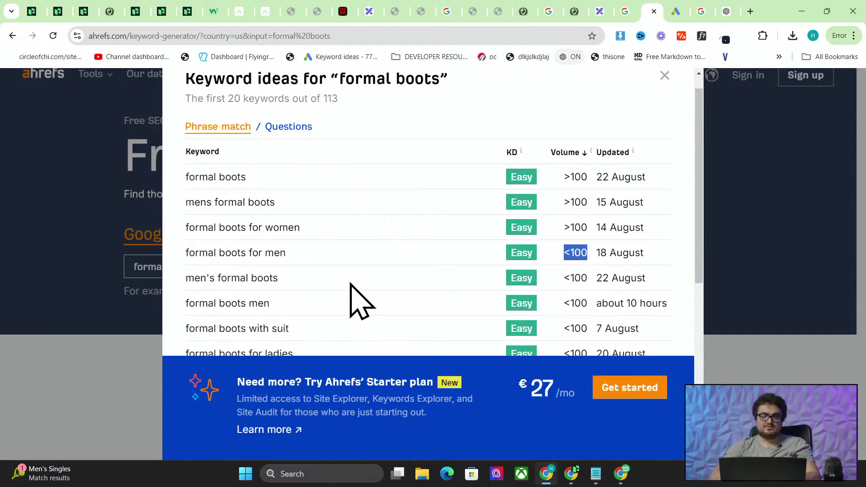
{"action": "left_click_drag", "start_coordinate": [287, 254], "coordinate": [187, 252]}
{"action": "key", "text": "ctrl+c"}
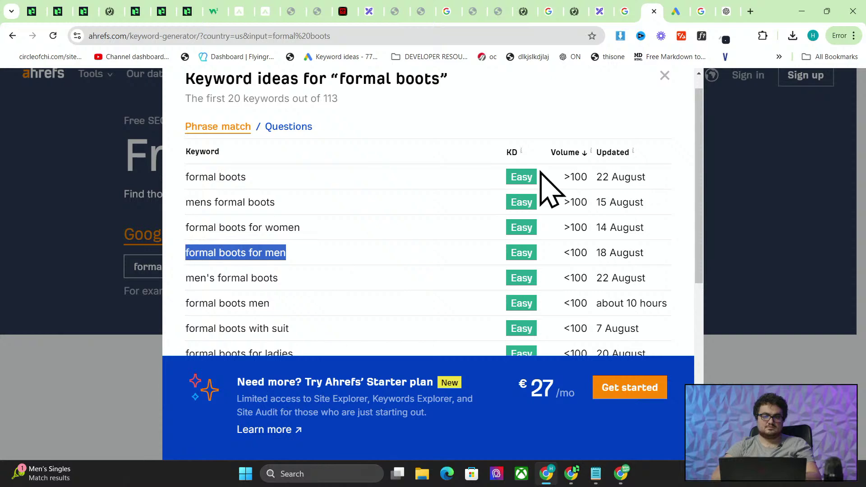
{"action": "left_click", "coordinate": [677, 12]}
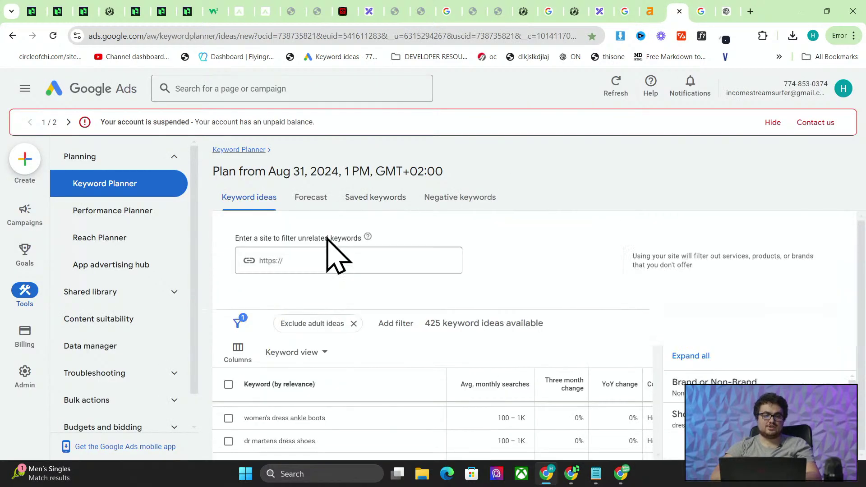
{"action": "left_click", "coordinate": [323, 289]}
{"action": "key", "text": "ctrl+v"}
{"action": "key", "text": "Return"}
{"action": "key", "text": "Return"}
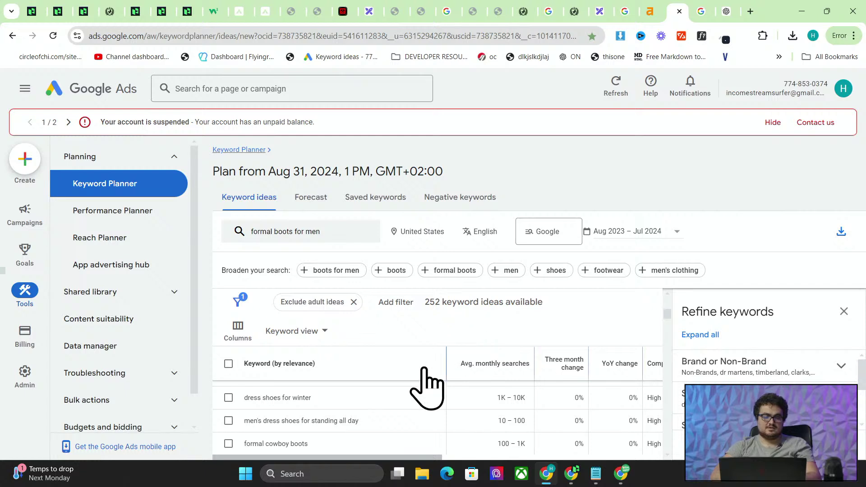
- Review the Keyword Planner ideas and highlight the average monthly searches of "formal boots for men"
{"action": "scroll", "coordinate": [410, 399], "scroll_direction": "down", "scroll_amount": 1}
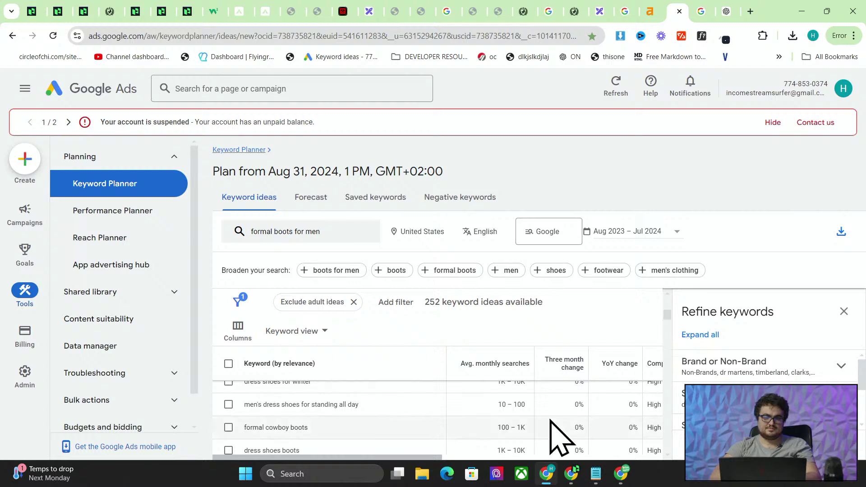
{"action": "scroll", "coordinate": [557, 431], "scroll_direction": "down", "scroll_amount": 1}
{"action": "scroll", "coordinate": [560, 437], "scroll_direction": "down", "scroll_amount": 6}
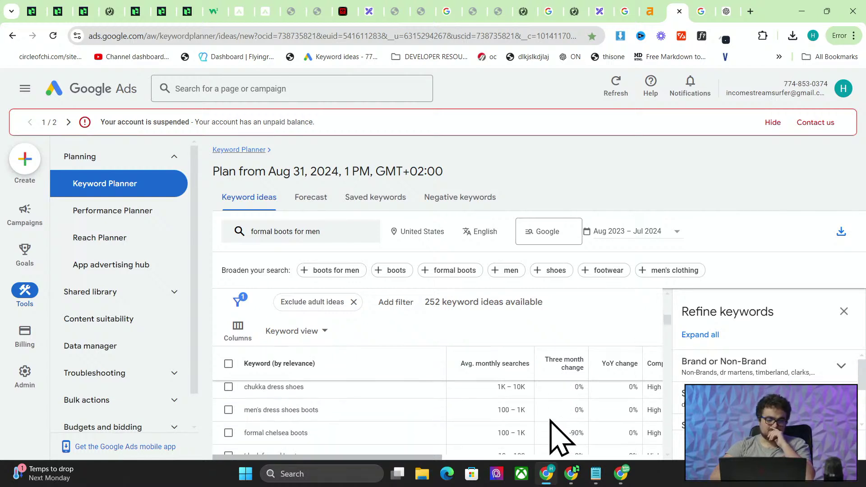
{"action": "scroll", "coordinate": [559, 437], "scroll_direction": "up", "scroll_amount": 5}
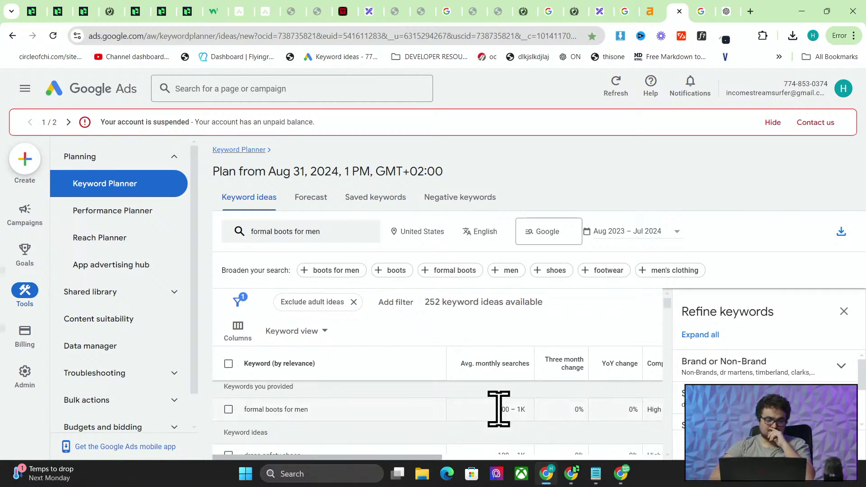
{"action": "left_click_drag", "start_coordinate": [497, 409], "coordinate": [527, 410]}
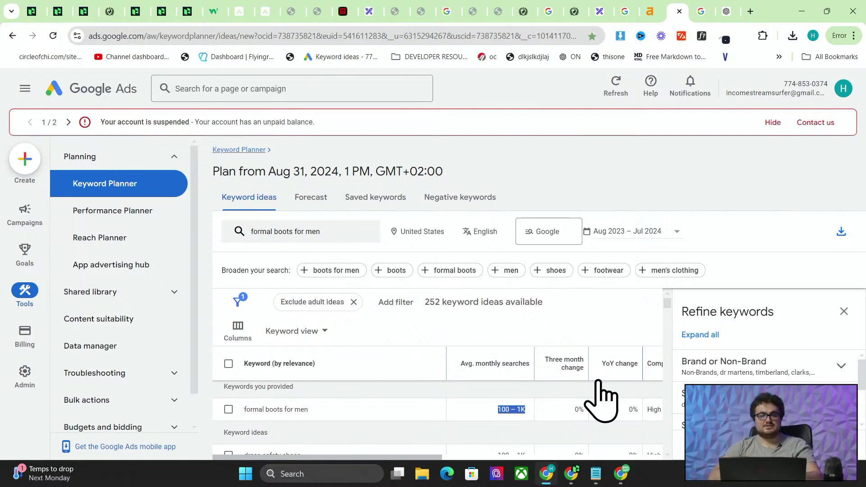
- Return to the Ahrefs keyword ideas and highlight the row and volume value of "formal boots for men"
{"action": "left_click", "coordinate": [649, 11]}
{"action": "left_click", "coordinate": [297, 252]}
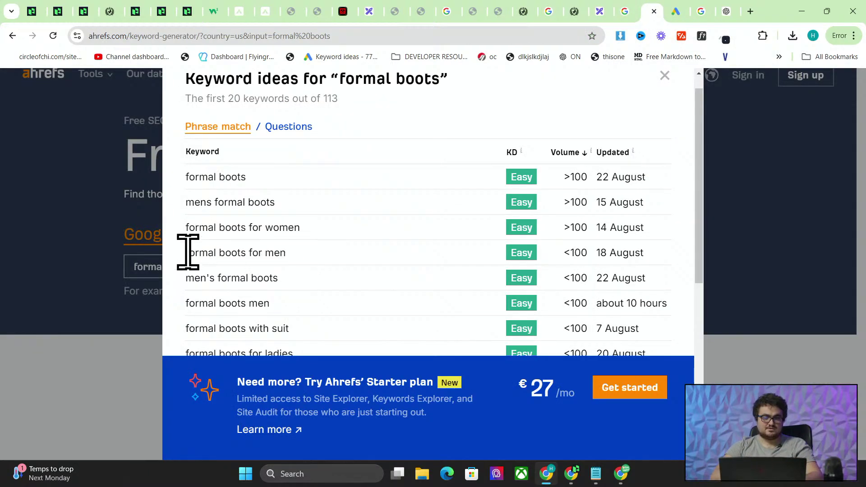
{"action": "left_click_drag", "start_coordinate": [186, 252], "coordinate": [649, 249]}
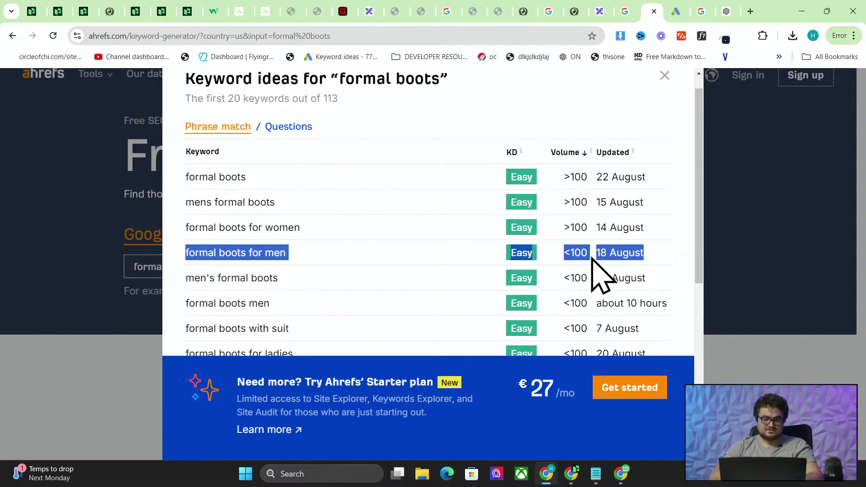
{"action": "left_click_drag", "start_coordinate": [588, 253], "coordinate": [574, 255]}
- Ask ChatGPT the follow-up question "and this? <100" in the open conversation
{"action": "left_click", "coordinate": [722, 11]}
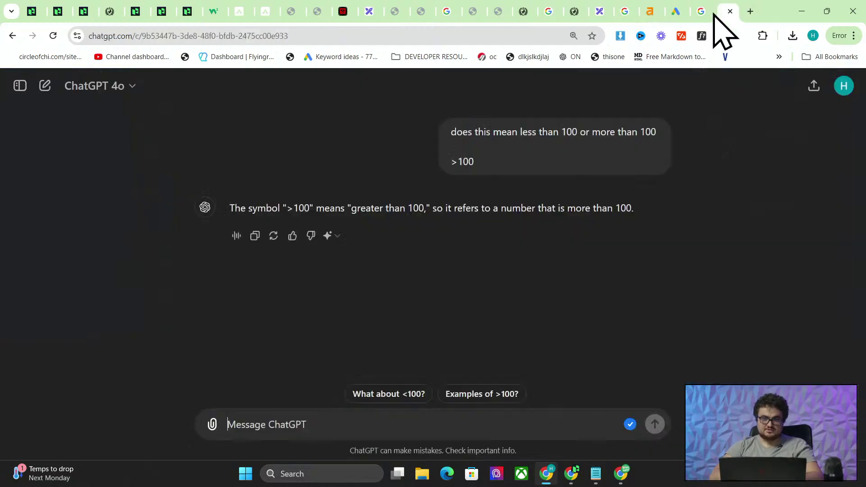
{"action": "left_click", "coordinate": [348, 426]}
{"action": "type", "text": "and this?"}
{"action": "type", "text": "<100"}
{"action": "key", "text": "Return"}
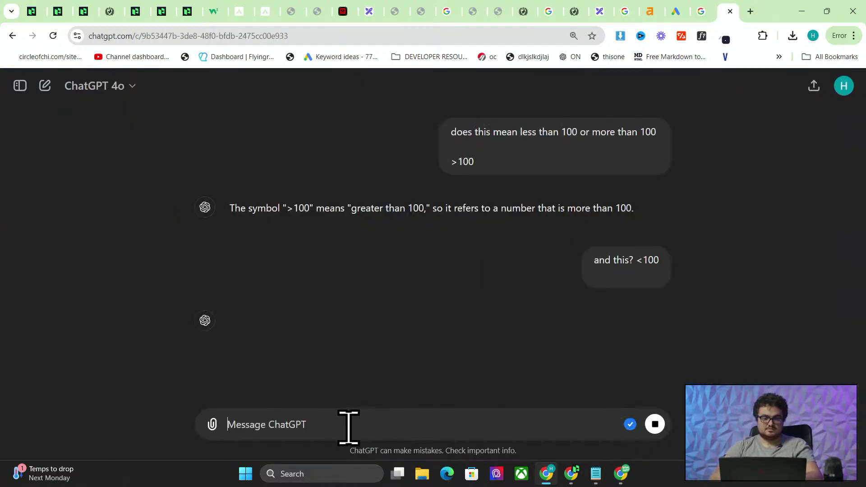
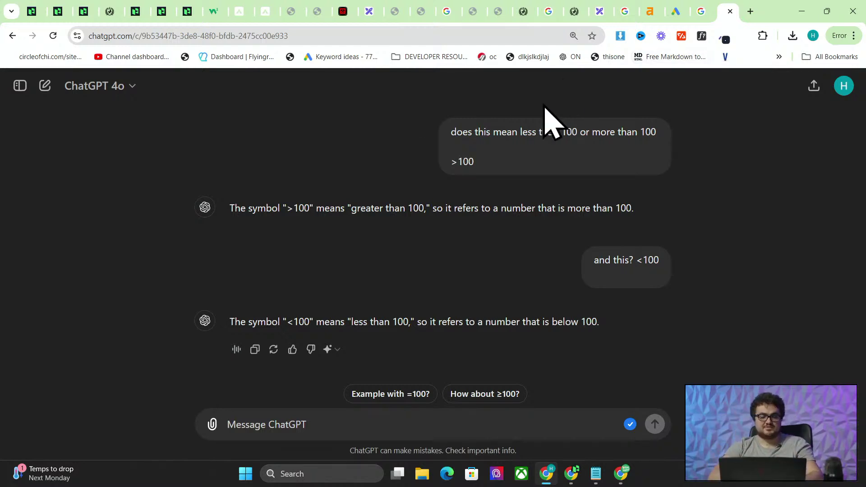
- Return to the Ahrefs keyword ideas and briefly check the Harbor writer's progress
{"action": "left_click", "coordinate": [653, 11]}
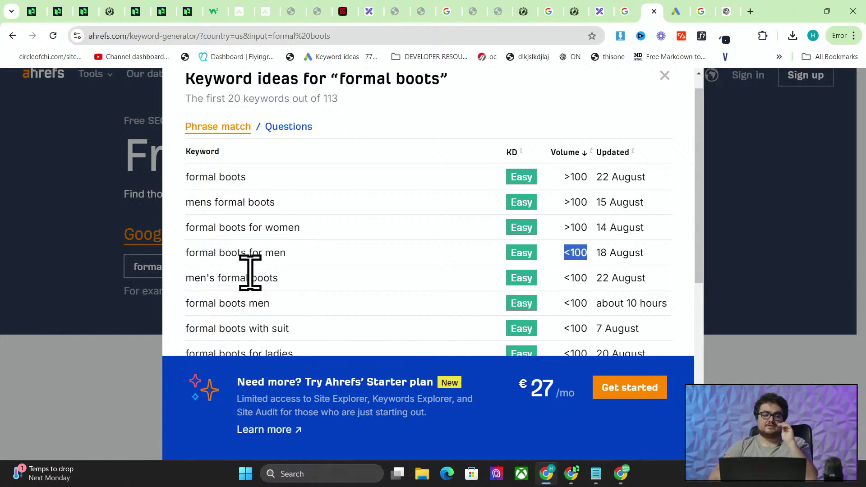
{"action": "right_click", "coordinate": [86, 9]}
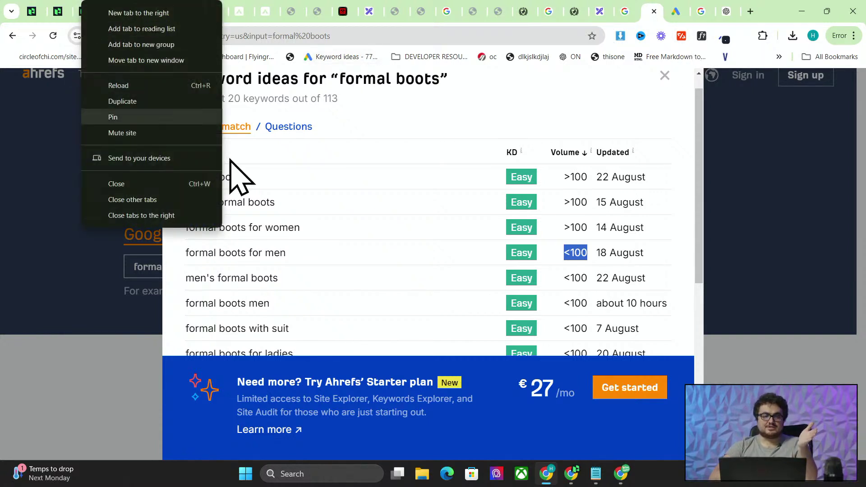
{"action": "left_click", "coordinate": [280, 158]}
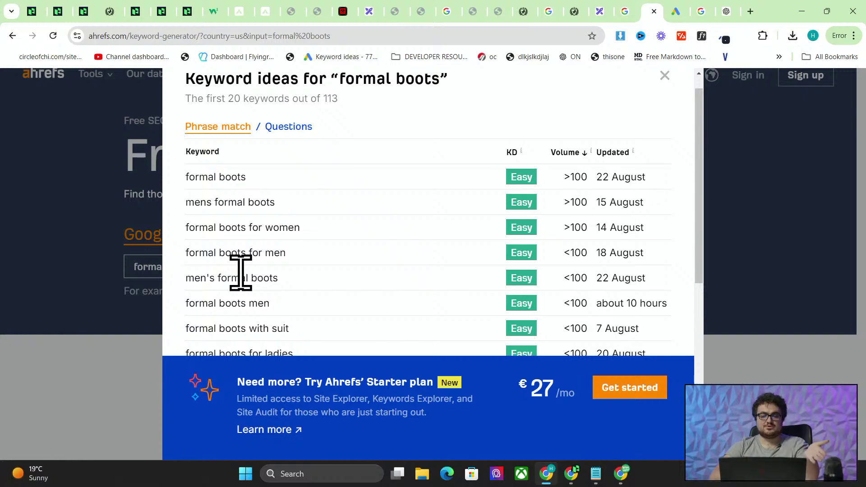
{"action": "left_click", "coordinate": [138, 10]}
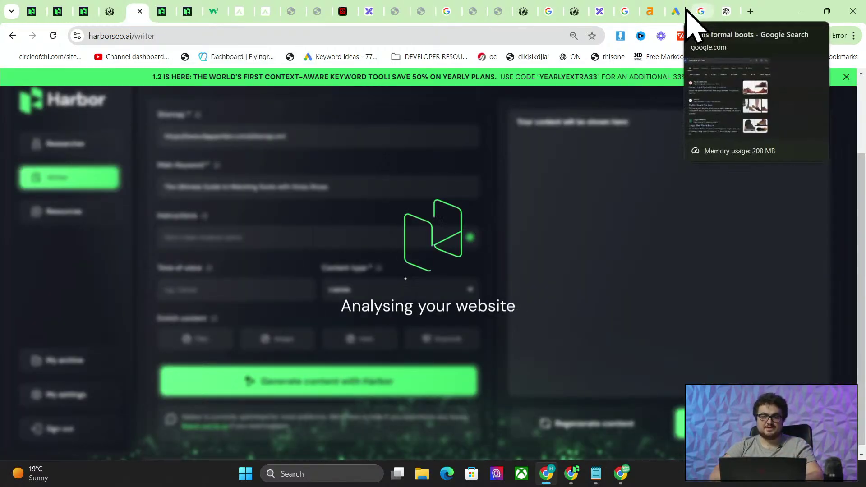
{"action": "left_click", "coordinate": [654, 11]}
- Switch to Notepad and highlight the keyword "How to Style Dress Boots for Formal and Semi-Formal Occasions"
{"action": "key", "text": "alt+Tab"}
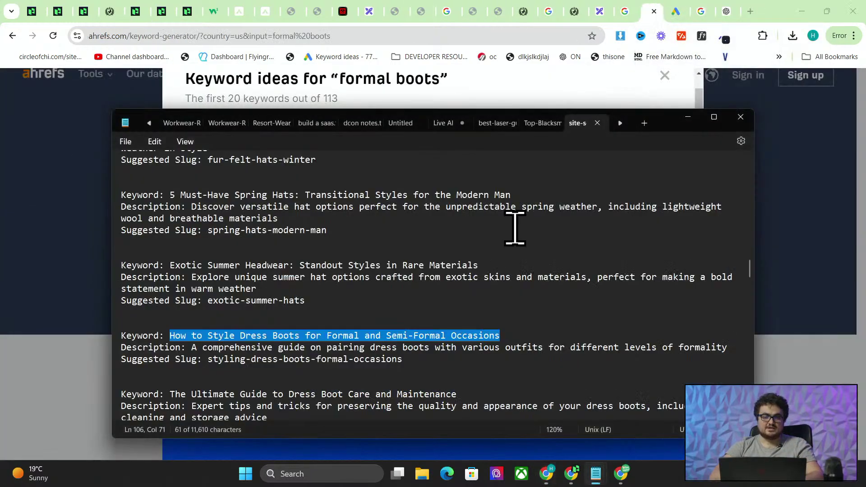
{"action": "left_click", "coordinate": [332, 336]}
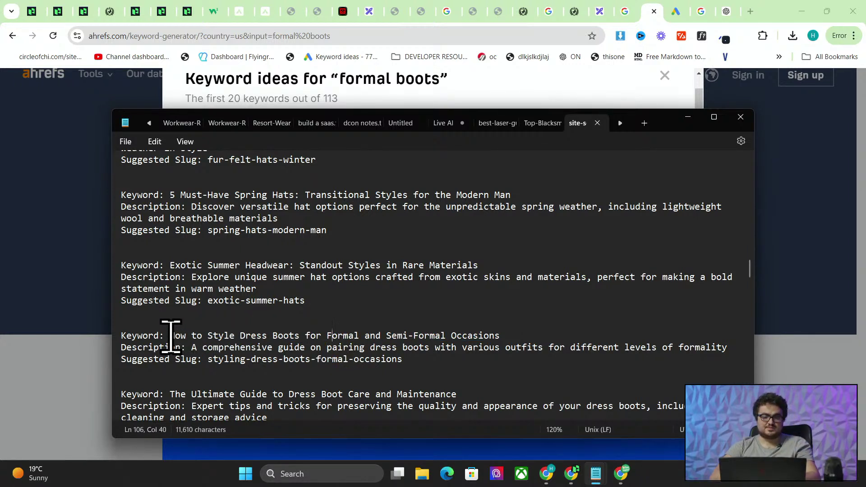
{"action": "left_click_drag", "start_coordinate": [169, 336], "coordinate": [501, 337]}
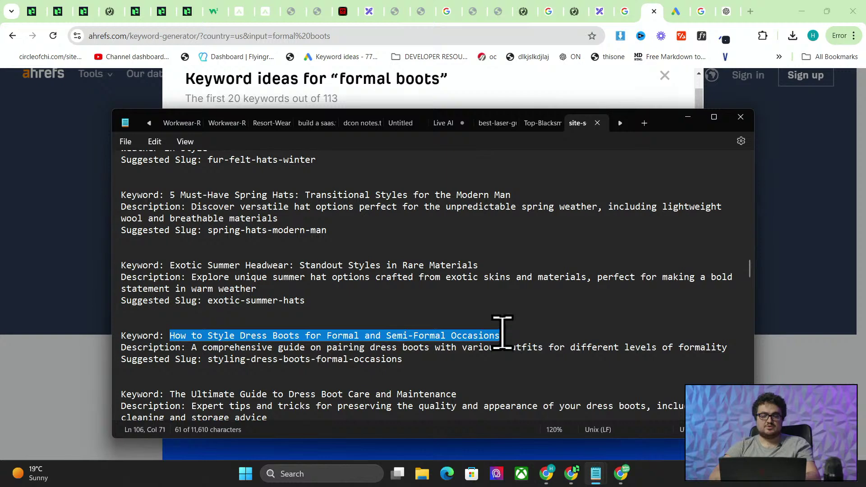
- Go back to Ahrefs, copy "formal boots for men" and generate keyword ideas for it
{"action": "key", "text": "alt+Tab"}
{"action": "scroll", "coordinate": [398, 284], "scroll_direction": "up", "scroll_amount": 1}
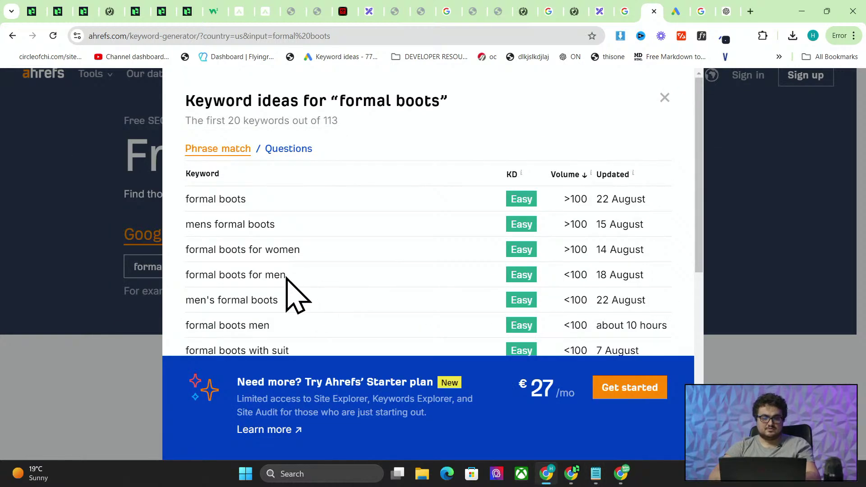
{"action": "left_click_drag", "start_coordinate": [286, 276], "coordinate": [178, 276]}
{"action": "double_click", "coordinate": [224, 277]}
{"action": "triple_click", "coordinate": [224, 278]}
{"action": "key", "text": "ctrl+c"}
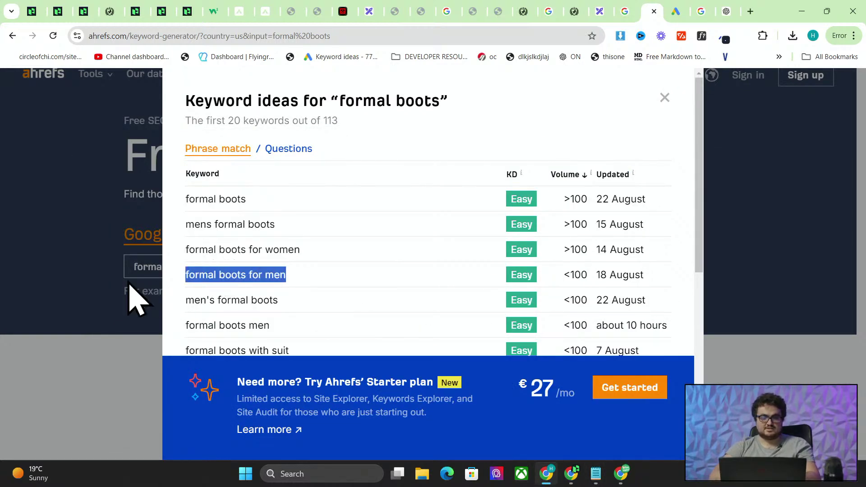
{"action": "left_click", "coordinate": [129, 286]}
{"action": "triple_click", "coordinate": [301, 266]}
{"action": "key", "text": "ctrl+v"}
{"action": "key", "text": "Return"}
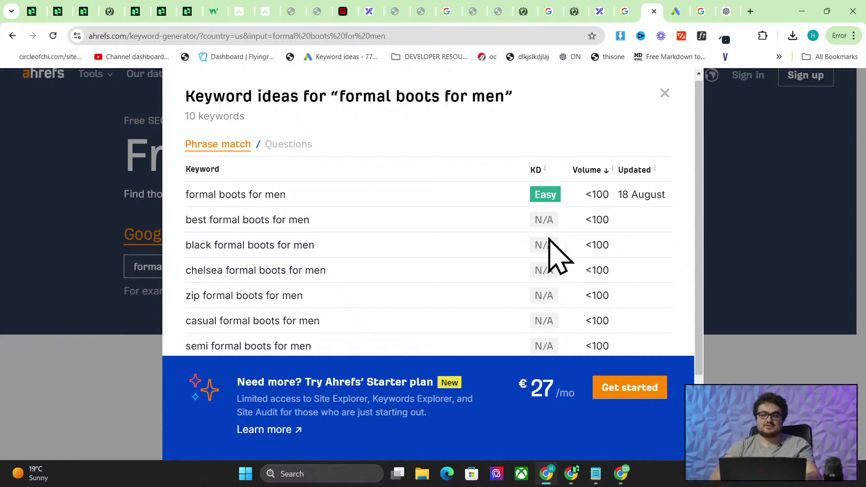
- Switch to the Hello browser profile, open Google Search Console in a new tab and select the 2men.it property
{"action": "left_click", "coordinate": [813, 36]}
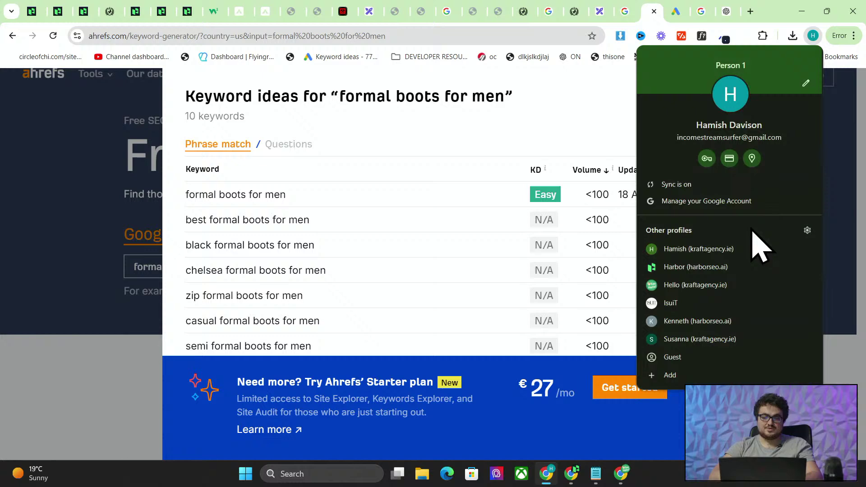
{"action": "left_click", "coordinate": [683, 292]}
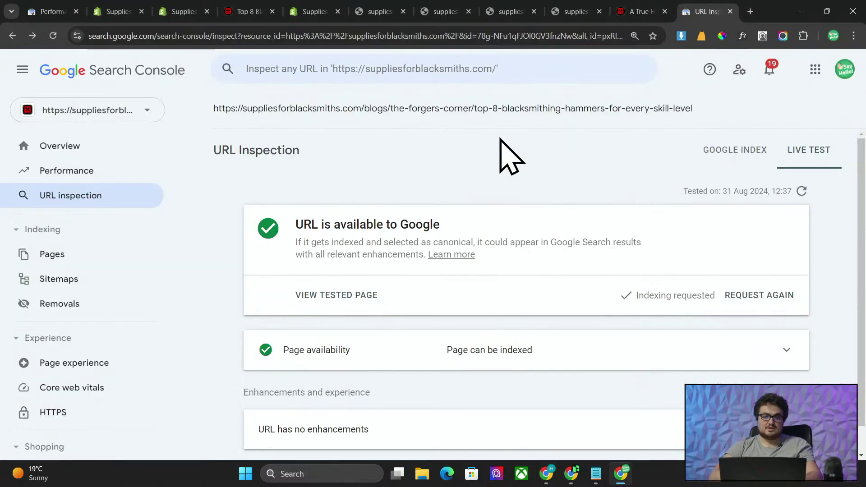
{"action": "left_click", "coordinate": [750, 11]}
{"action": "type", "text": "sea"}
{"action": "key", "text": "Return"}
{"action": "left_click", "coordinate": [88, 111]}
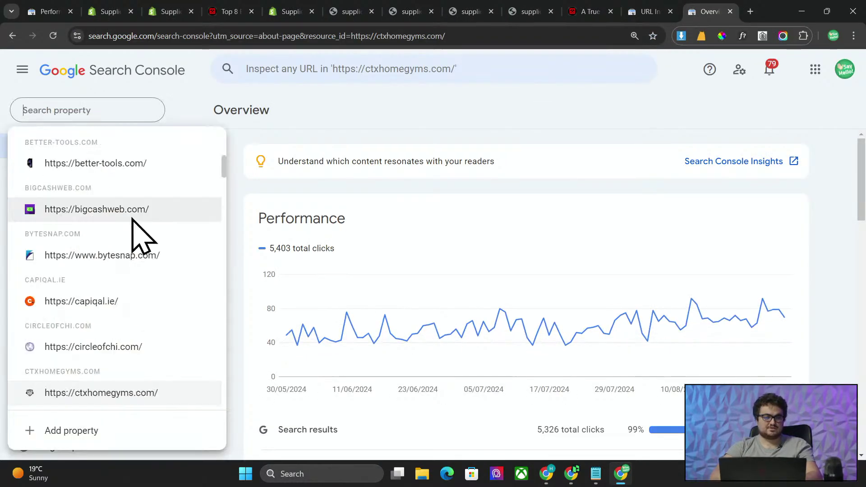
{"action": "scroll", "coordinate": [132, 218], "scroll_direction": "up", "scroll_amount": 5}
{"action": "left_click", "coordinate": [68, 173]}
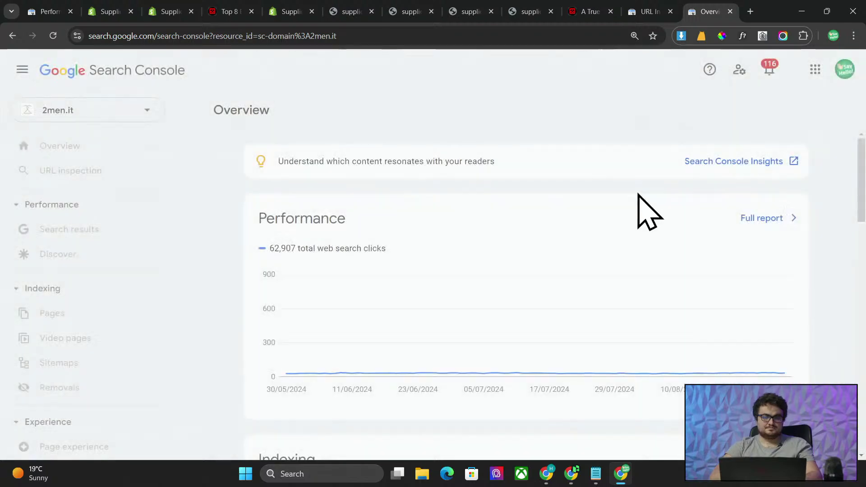
- Open the search results performance report, filter it to queries containing "formal boots" and review the figures
{"action": "left_click", "coordinate": [101, 230]}
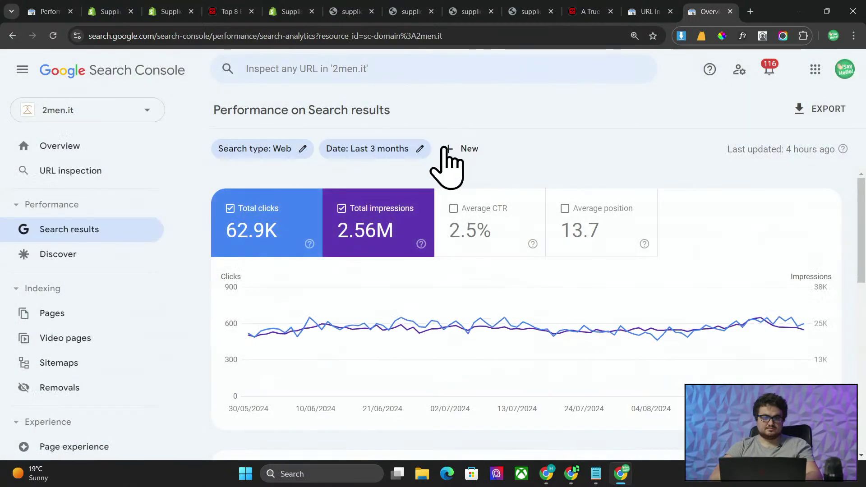
{"action": "left_click", "coordinate": [451, 149]}
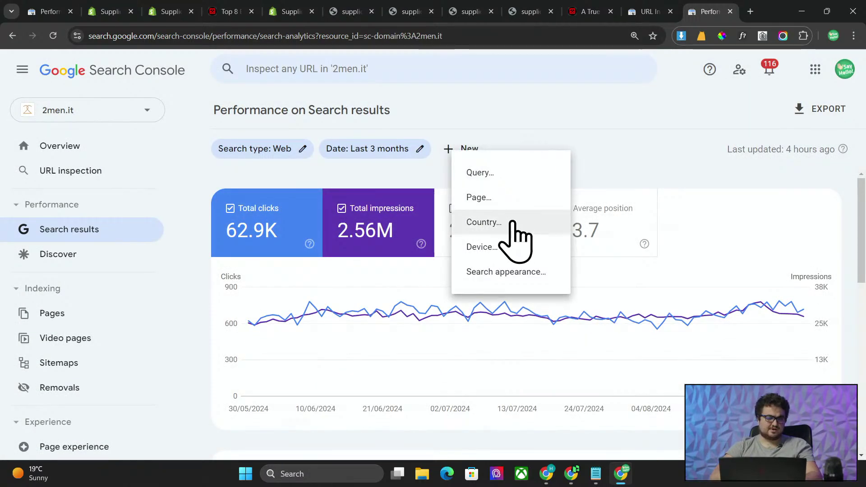
{"action": "left_click", "coordinate": [504, 176]}
{"action": "type", "text": "f"}
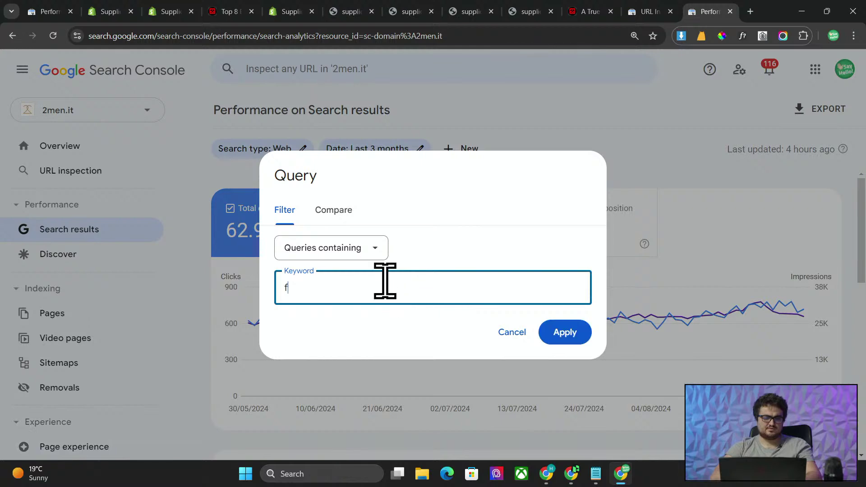
{"action": "type", "text": "ormal boot"}
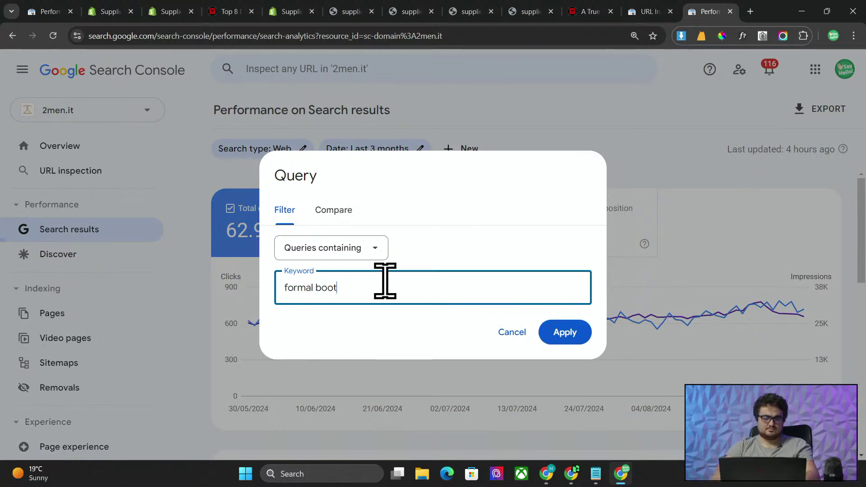
{"action": "type", "text": "s"}
{"action": "key", "text": "Return"}
{"action": "scroll", "coordinate": [555, 336], "scroll_direction": "down", "scroll_amount": 2}
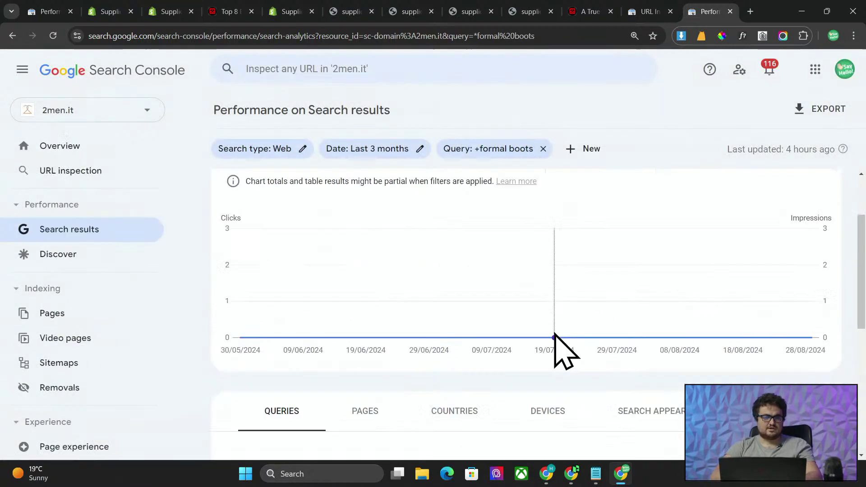
{"action": "scroll", "coordinate": [555, 343], "scroll_direction": "up", "scroll_amount": 2}
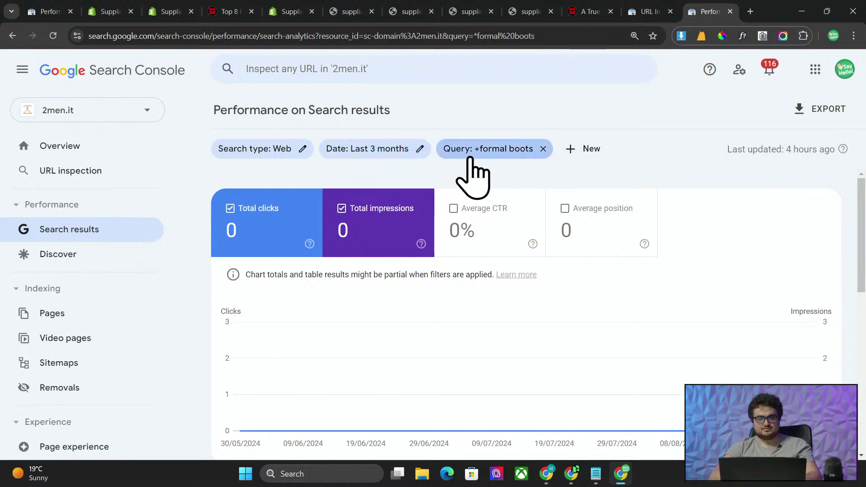
- Return to the Ahrefs ideas for "formal boots for men" and try to show the question keywords
{"action": "key", "text": "alt+Tab"}
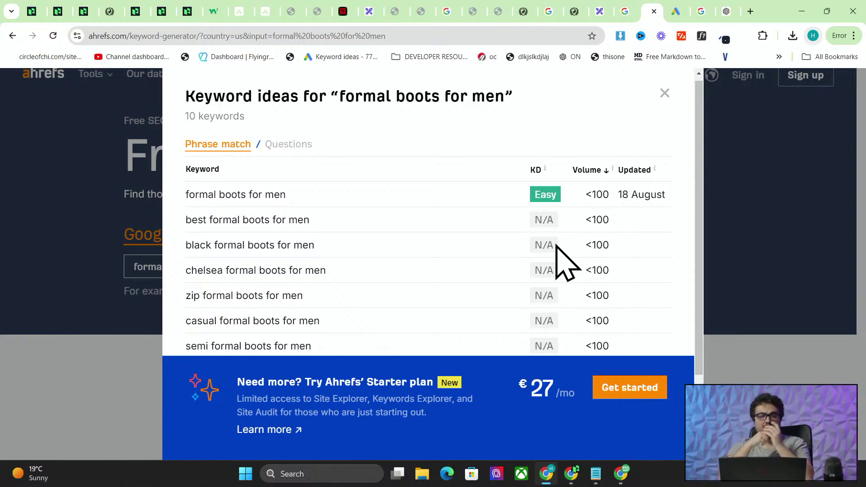
{"action": "double_click", "coordinate": [277, 144]}
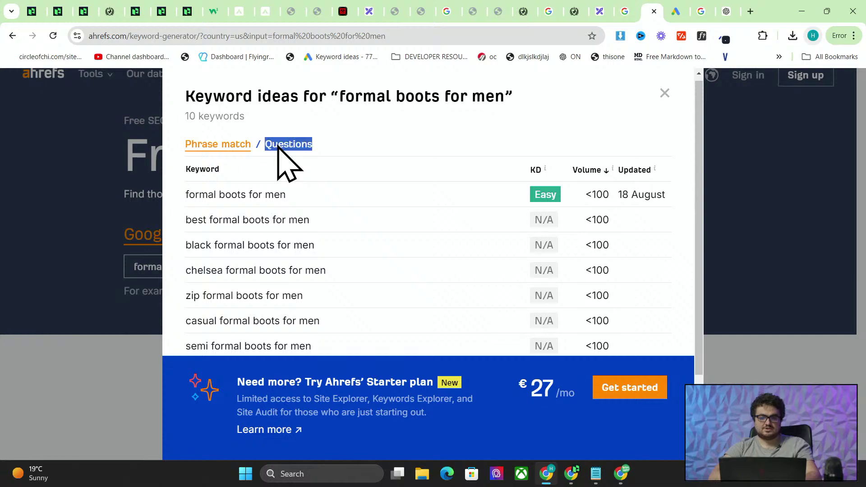
- Switch to Keyword Planner and examine the search volume, competition and bid figures for "formal boots for men"
{"action": "left_click", "coordinate": [677, 12]}
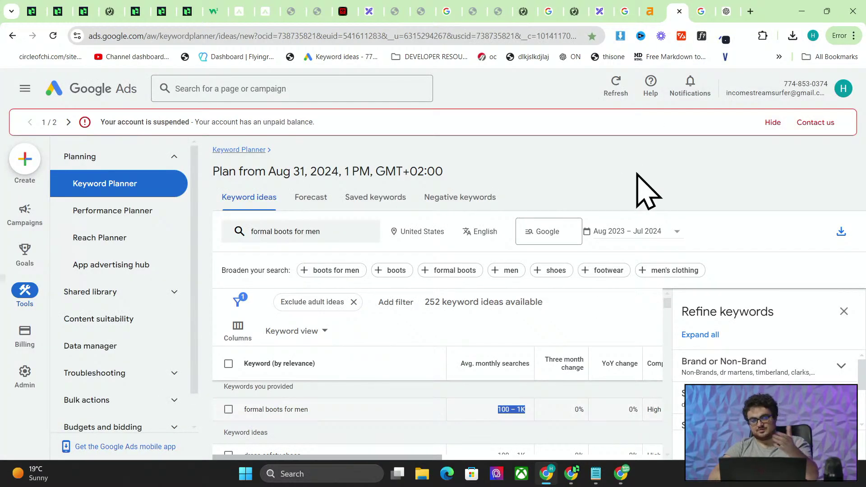
{"action": "scroll", "coordinate": [638, 377], "scroll_direction": "down", "scroll_amount": 1}
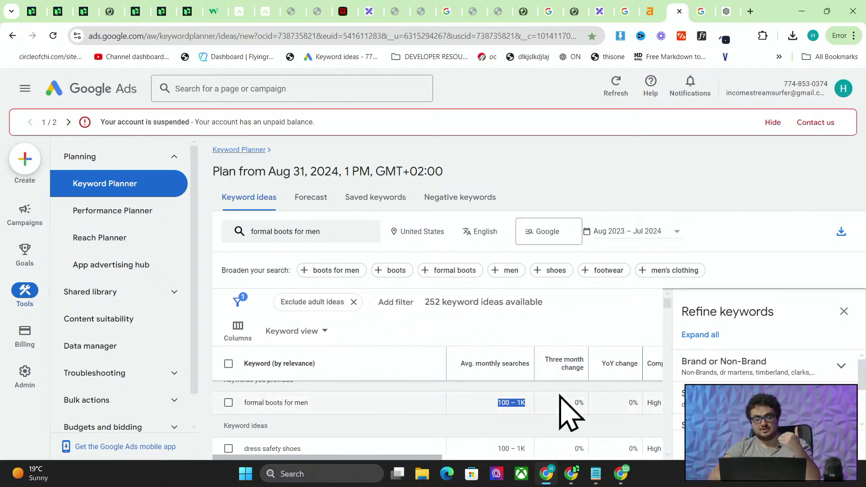
{"action": "scroll", "coordinate": [561, 396], "scroll_direction": "down", "scroll_amount": 1}
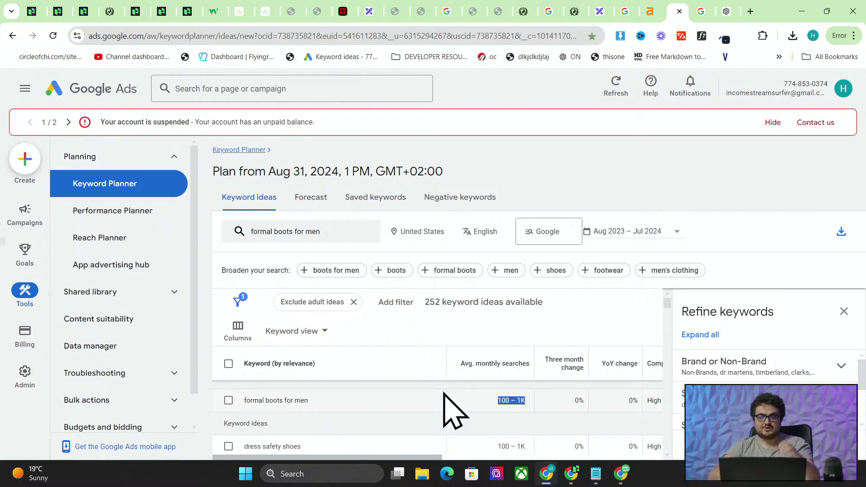
{"action": "scroll", "coordinate": [564, 407], "scroll_direction": "right", "scroll_amount": 4}
{"action": "mouse_move", "coordinate": [452, 359]}
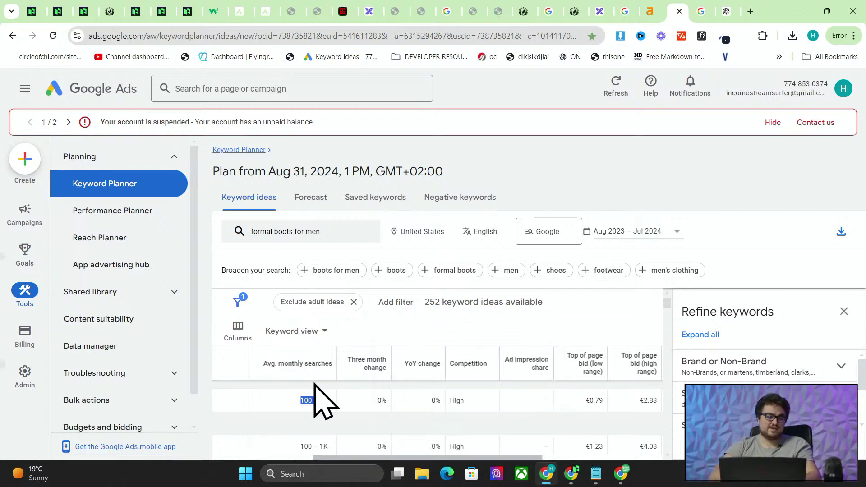
{"action": "scroll", "coordinate": [319, 400], "scroll_direction": "left", "scroll_amount": 4}
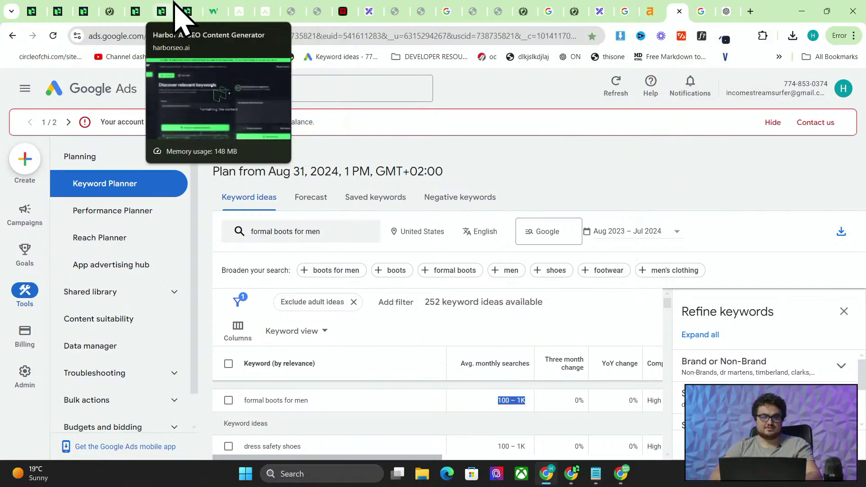
- Close the Harbor writer tab set to the main keyword "Essential Eye Protection for Metalworkers"
{"action": "left_click", "coordinate": [144, 10]}
{"action": "left_click", "coordinate": [79, 6]}
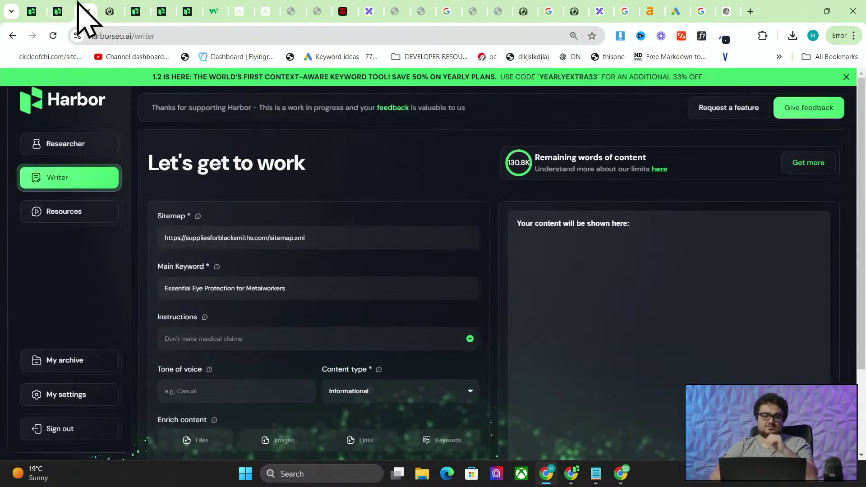
{"action": "left_click", "coordinate": [88, 11]}
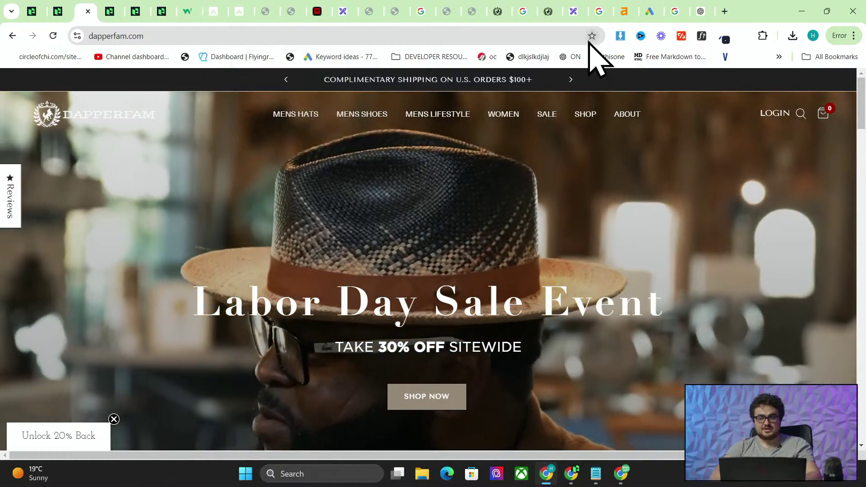
{"action": "left_click", "coordinate": [802, 11]}
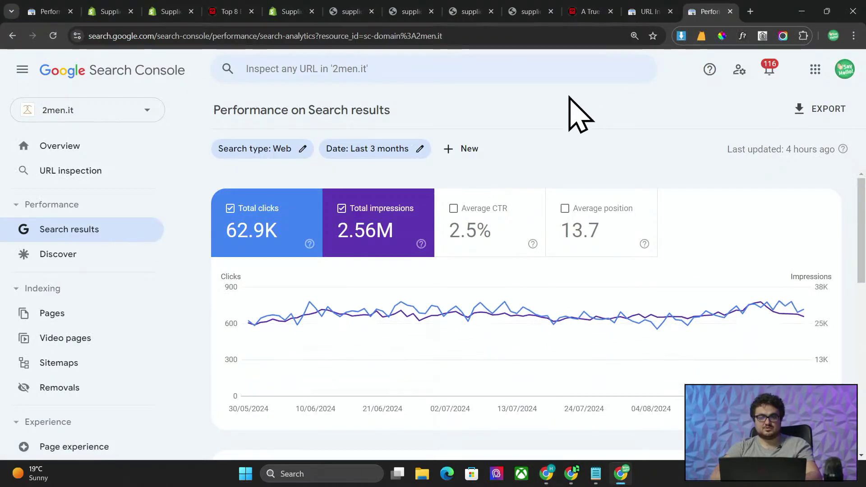
{"action": "left_click", "coordinate": [151, 120]}
{"action": "type", "text": "supplies"}
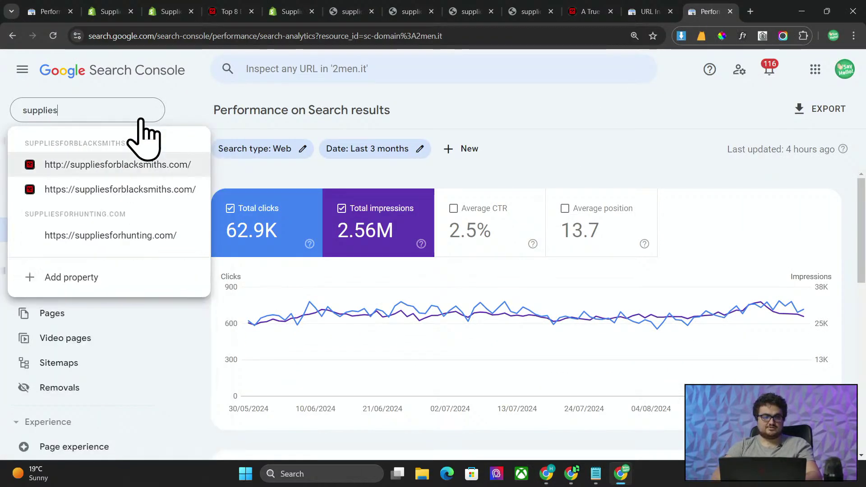
{"action": "left_click", "coordinate": [140, 236]}
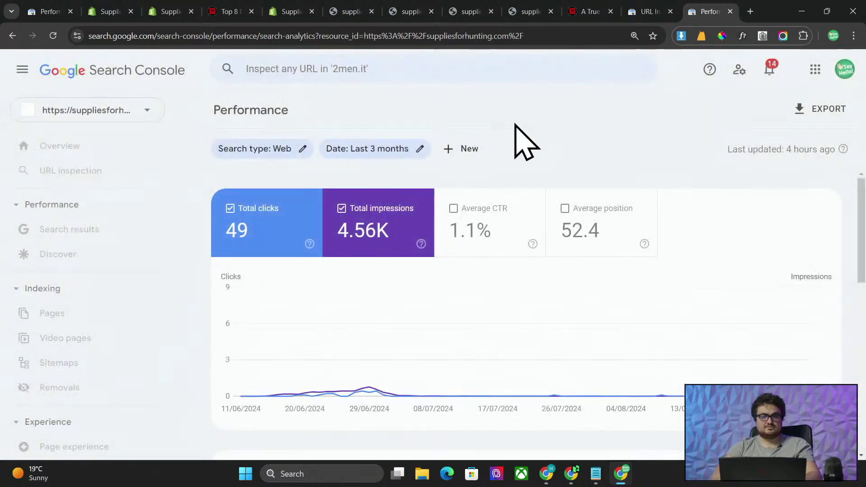
{"action": "left_click", "coordinate": [392, 68]}
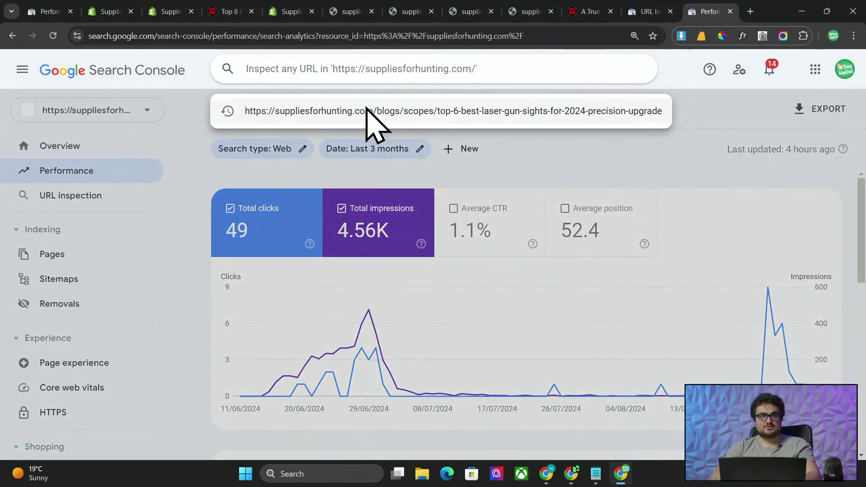
{"action": "left_click", "coordinate": [85, 119]}
{"action": "left_click", "coordinate": [95, 124]}
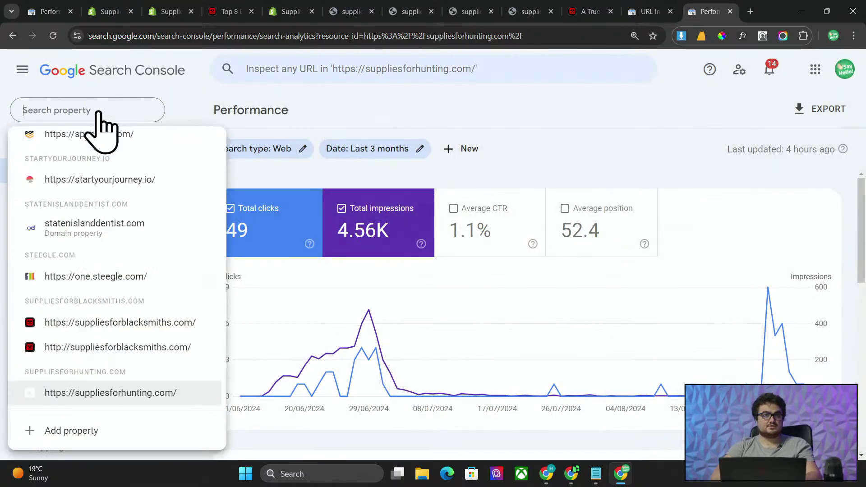
{"action": "scroll", "coordinate": [149, 321], "scroll_direction": "down", "scroll_amount": 3}
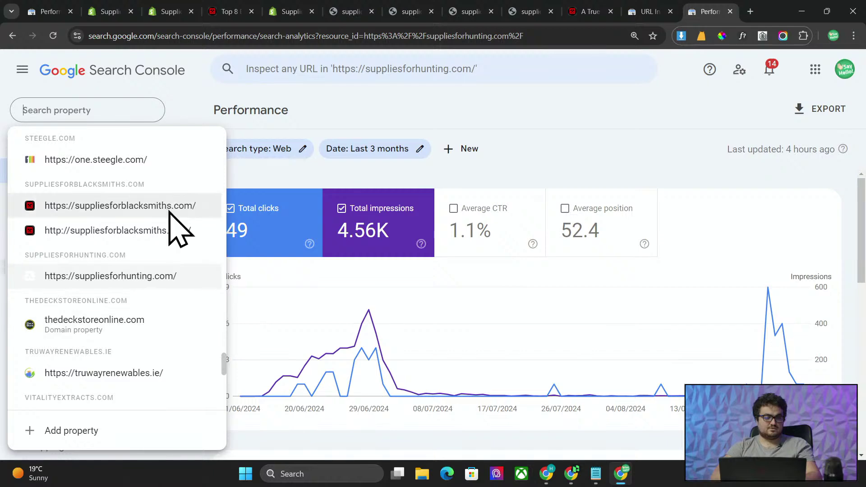
{"action": "left_click", "coordinate": [165, 231]}
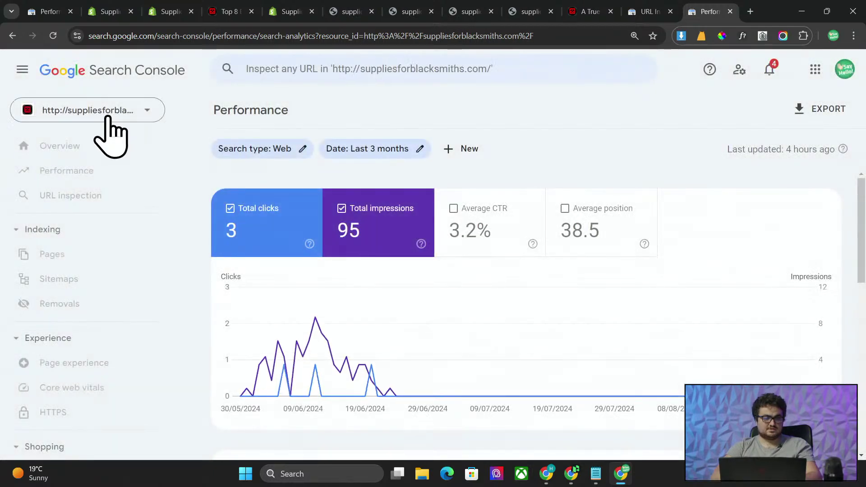
{"action": "left_click", "coordinate": [108, 118]}
{"action": "scroll", "coordinate": [108, 389], "scroll_direction": "down", "scroll_amount": 2}
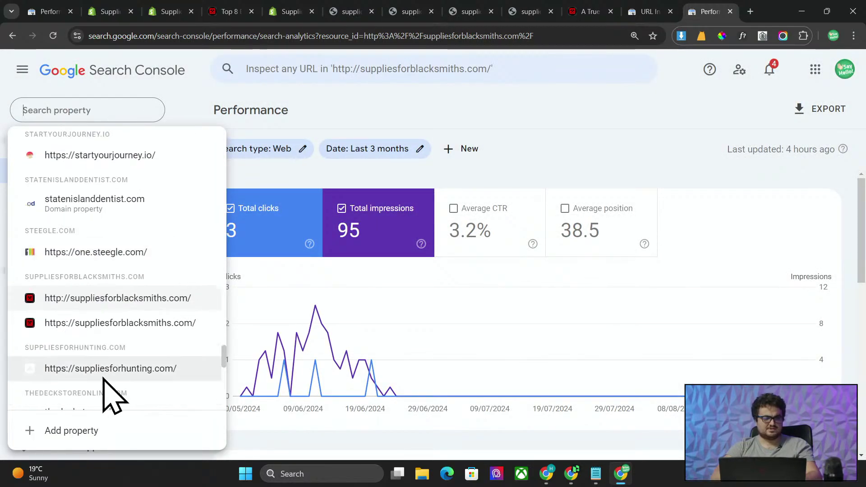
{"action": "left_click", "coordinate": [131, 325]}
{"action": "left_click", "coordinate": [422, 70]}
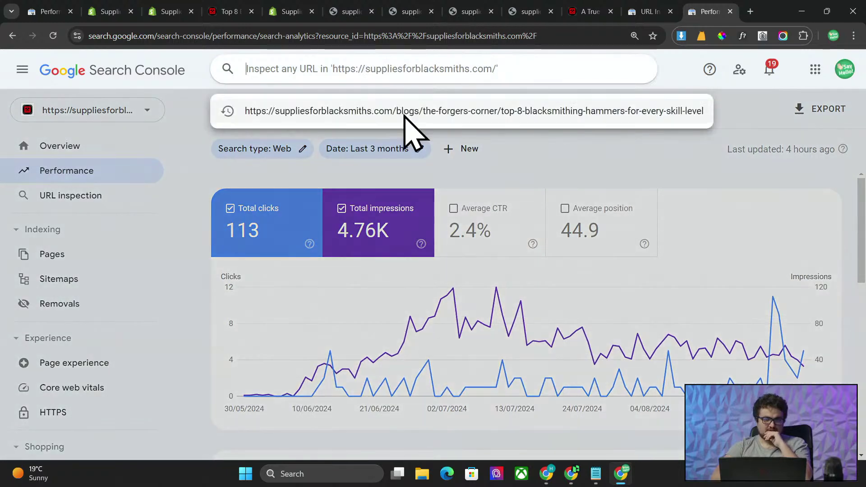
{"action": "left_click", "coordinate": [409, 113]}
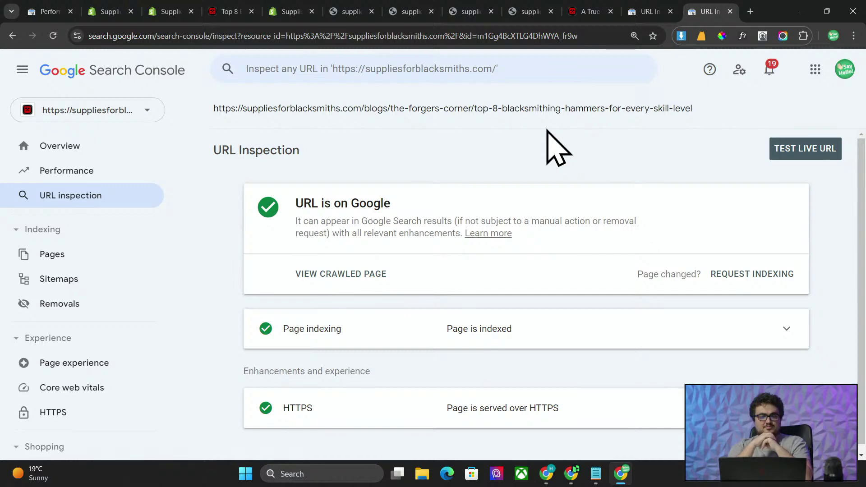
- Switch back to the Harbor window and check the progress of the running article generation and keyword research
{"action": "key", "text": "alt+Tab"}
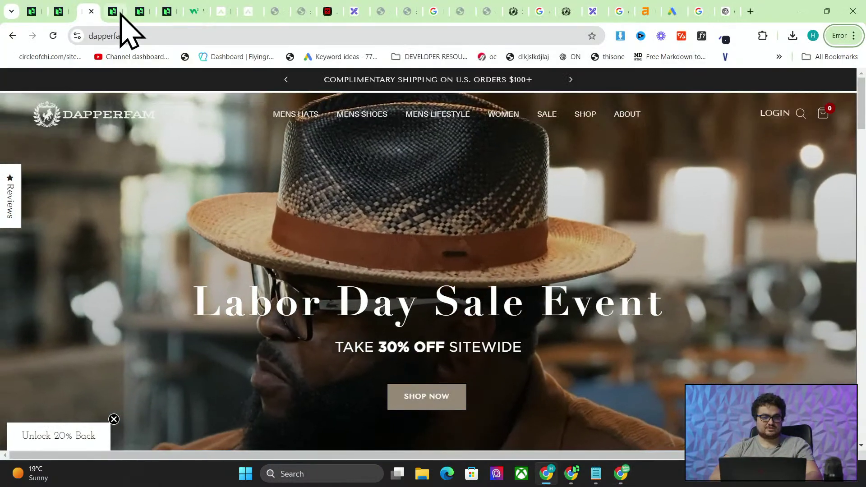
{"action": "left_click", "coordinate": [116, 13]}
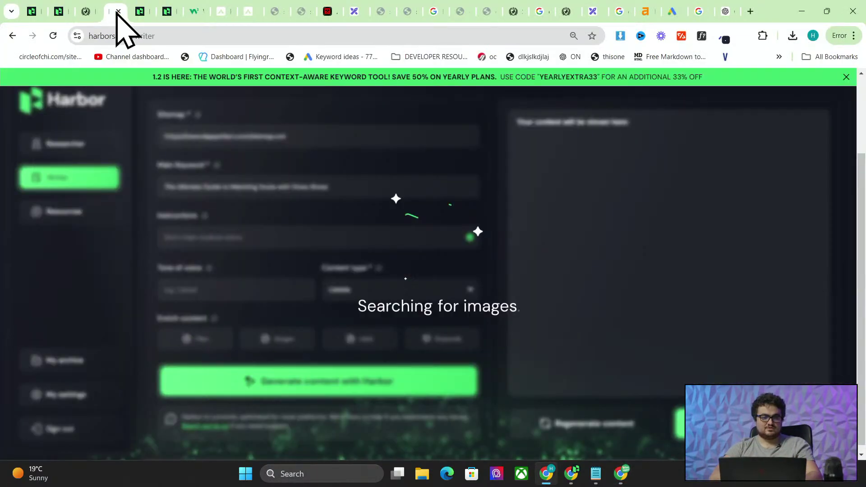
{"action": "left_click", "coordinate": [168, 6]}
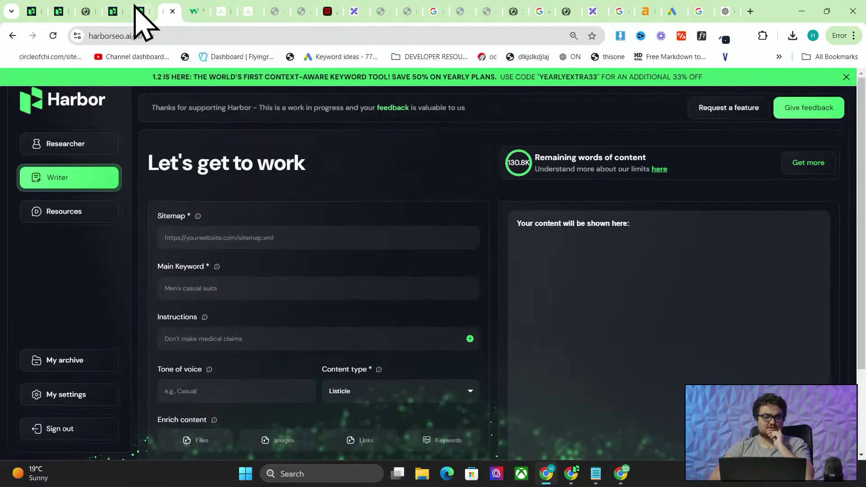
{"action": "left_click", "coordinate": [135, 6]}
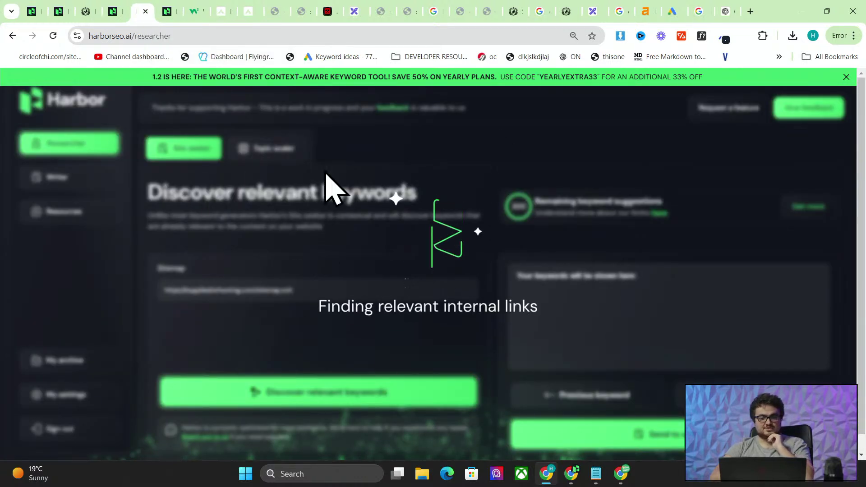
{"action": "left_click", "coordinate": [117, 3]}
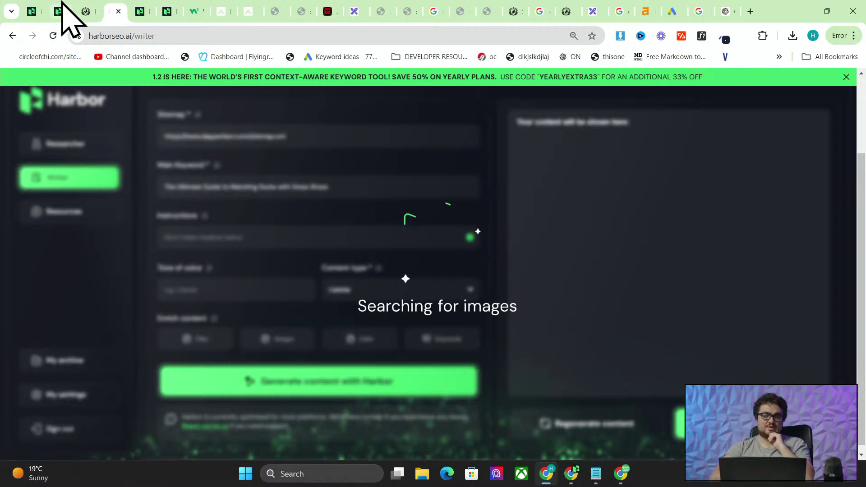
{"action": "left_click", "coordinate": [139, 10]}
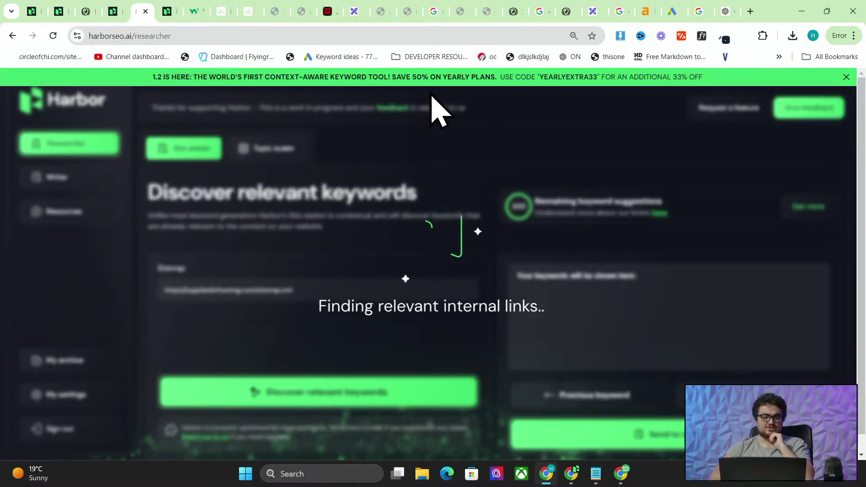
- Open the generated Harbor article for "best laser gun sights 2024" and review its product sections
{"action": "left_click", "coordinate": [67, 5]}
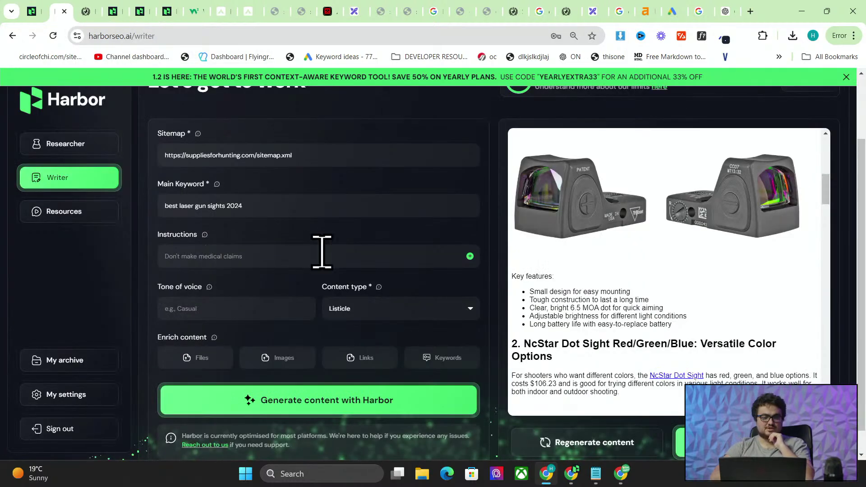
{"action": "scroll", "coordinate": [680, 274], "scroll_direction": "down", "scroll_amount": 10}
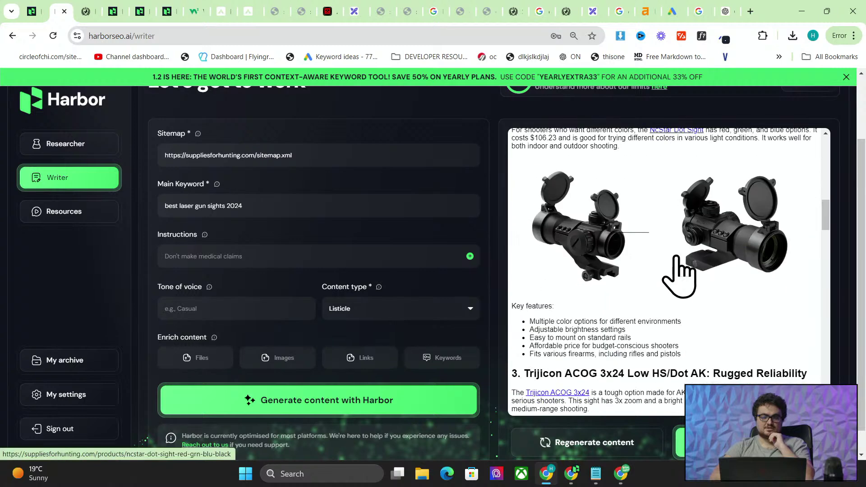
{"action": "scroll", "coordinate": [679, 274], "scroll_direction": "down", "scroll_amount": 8}
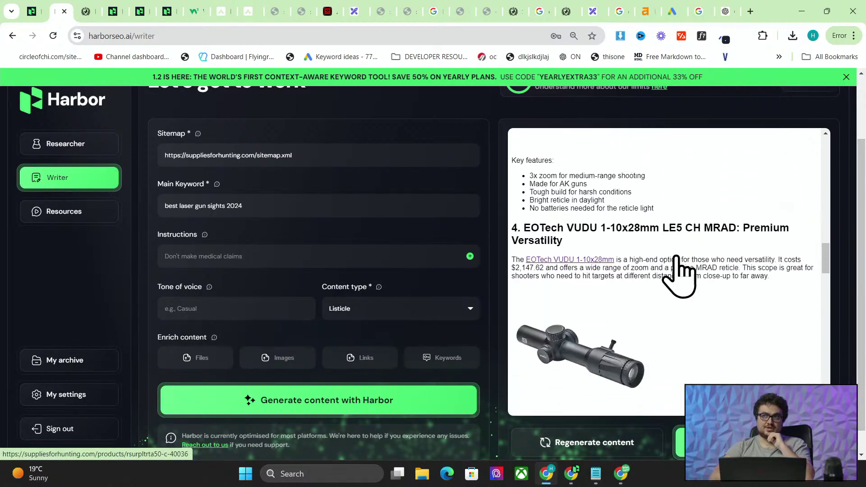
{"action": "scroll", "coordinate": [676, 255], "scroll_direction": "down", "scroll_amount": 5}
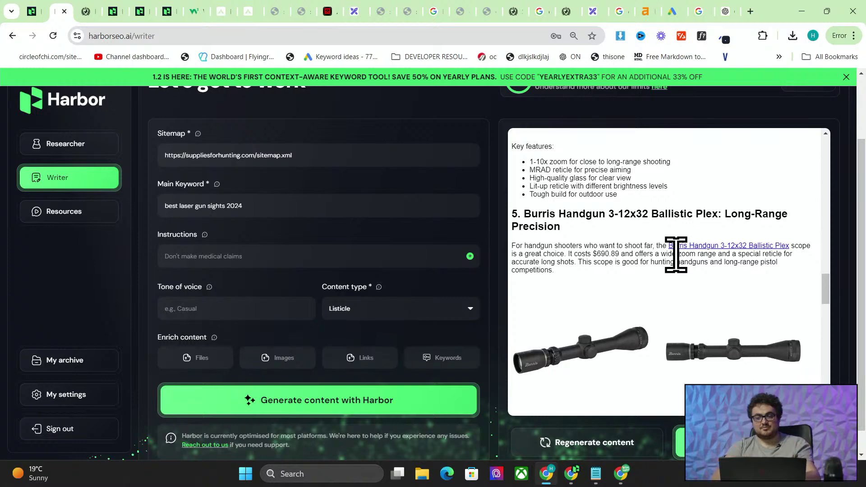
{"action": "key", "text": "alt+Tab"}
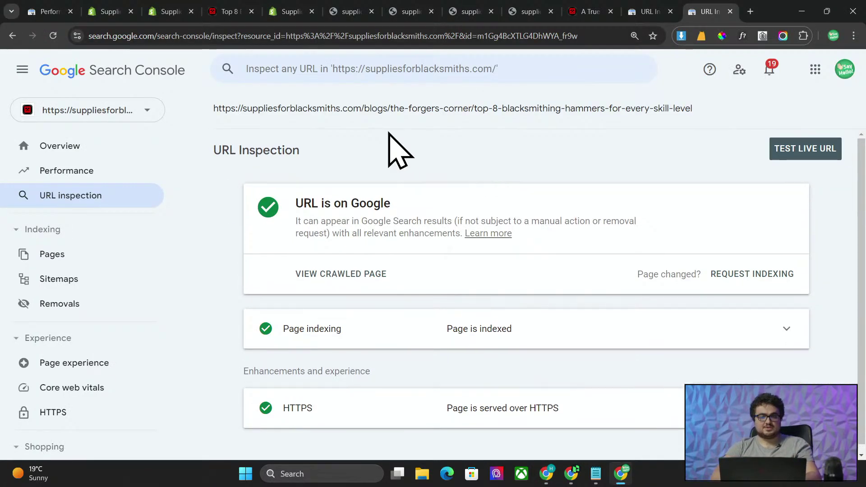
{"action": "left_click", "coordinate": [74, 171]}
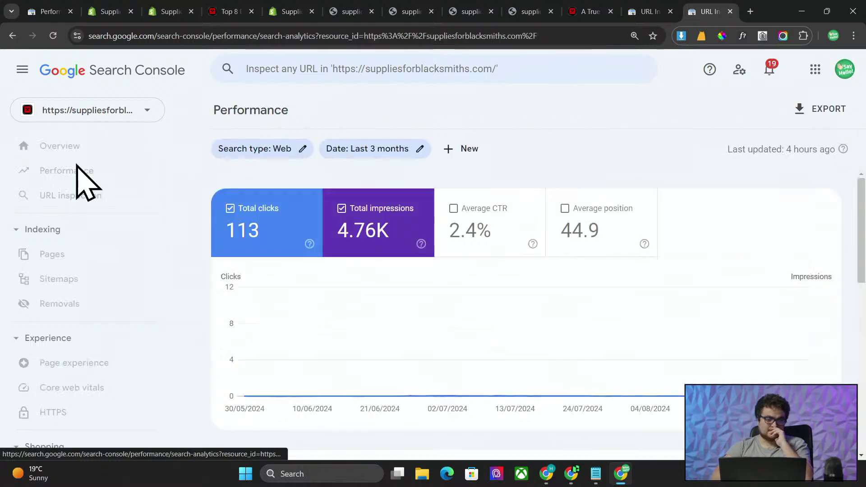
{"action": "key", "text": "alt+Tab"}
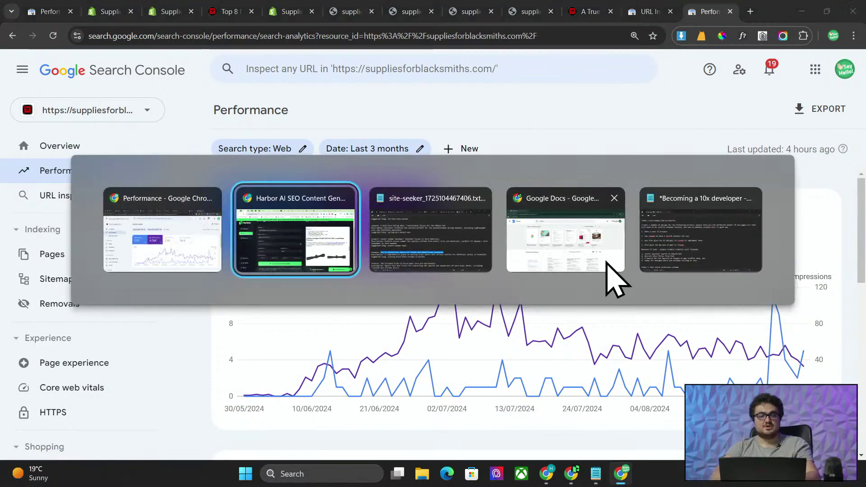
{"action": "scroll", "coordinate": [604, 255], "scroll_direction": "up", "scroll_amount": 15}
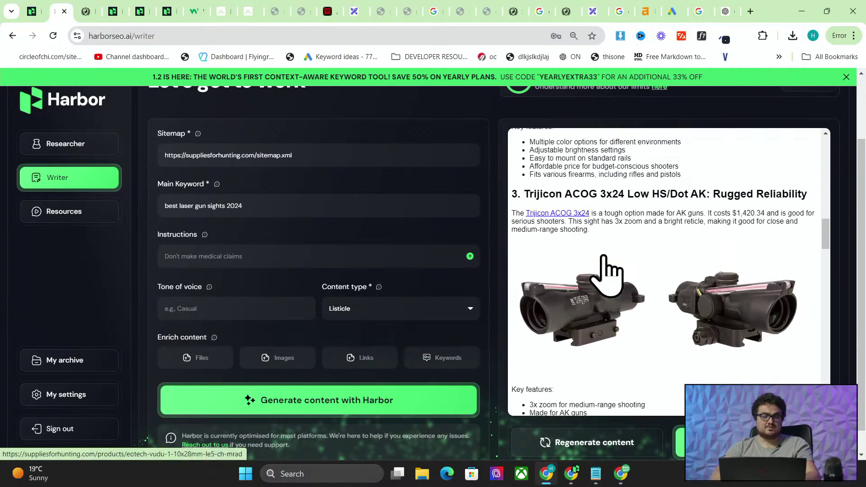
- Open 2men.it in a new tab and browse down its home page
{"action": "left_click", "coordinate": [751, 11]}
{"action": "type", "text": "2men.it/sitemap.xm"}
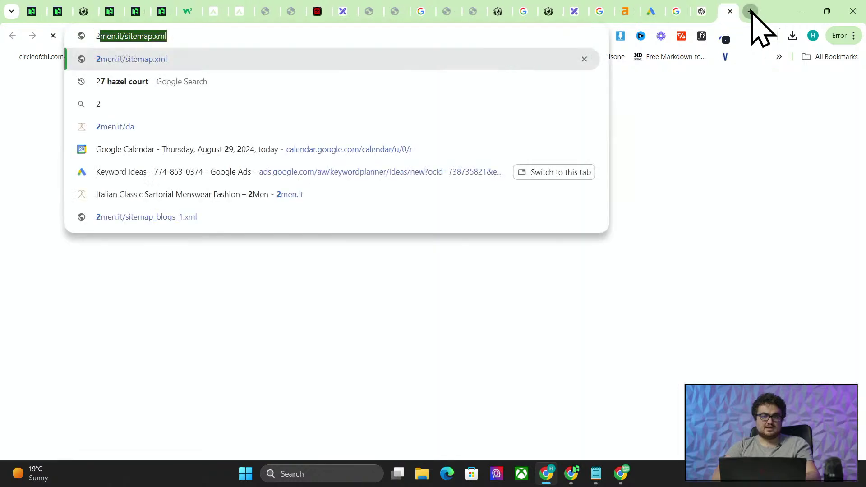
{"action": "key", "text": "BackSpace"}
{"action": "key", "text": "BackSpace"}
{"action": "key", "text": "BackSpace"}
{"action": "key", "text": "BackSpace"}
{"action": "key", "text": "BackSpace"}
{"action": "key", "text": "BackSpace"}
{"action": "key", "text": "BackSpace"}
{"action": "key", "text": "BackSpace"}
{"action": "key", "text": "BackSpace"}
{"action": "key", "text": "BackSpace"}
{"action": "key", "text": "BackSpace"}
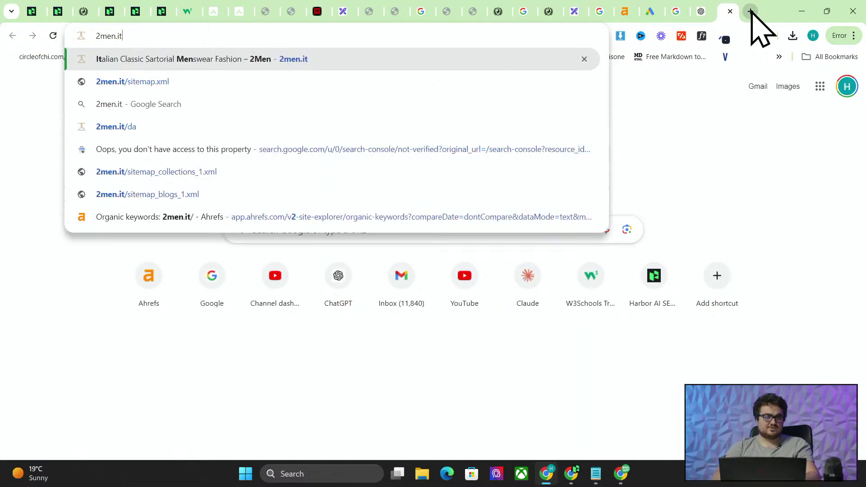
{"action": "key", "text": "Return"}
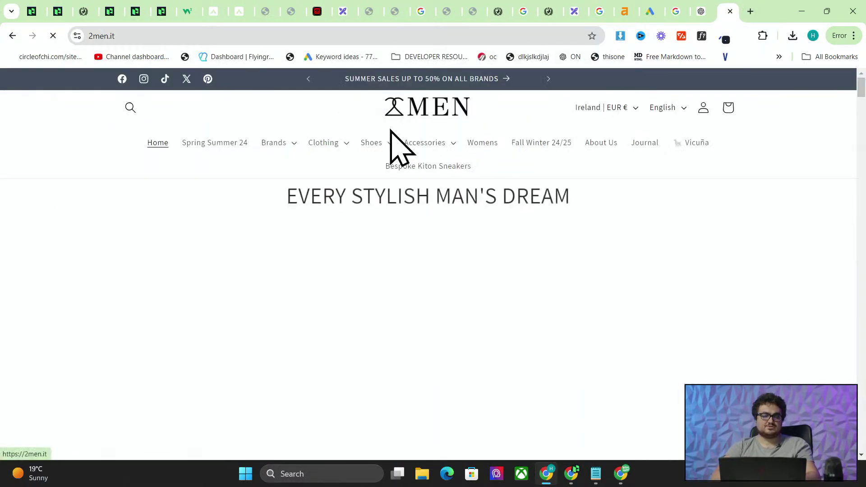
{"action": "scroll", "coordinate": [410, 245], "scroll_direction": "down", "scroll_amount": 10}
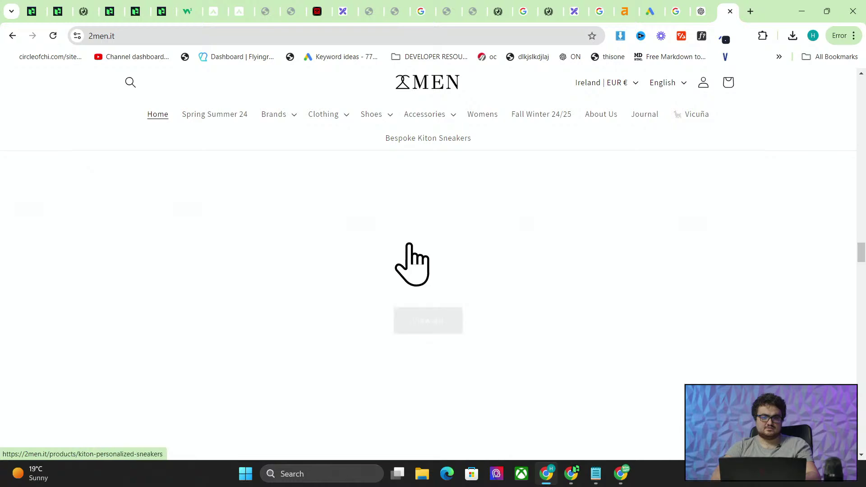
- Find the Classic Menswear Journal section on the 2men.it home page and open the "6 Reasons to Invest in Top Italian Leather Travel Bags" article
{"action": "scroll", "coordinate": [410, 245], "scroll_direction": "down", "scroll_amount": 5}
{"action": "scroll", "coordinate": [409, 244], "scroll_direction": "down", "scroll_amount": 5}
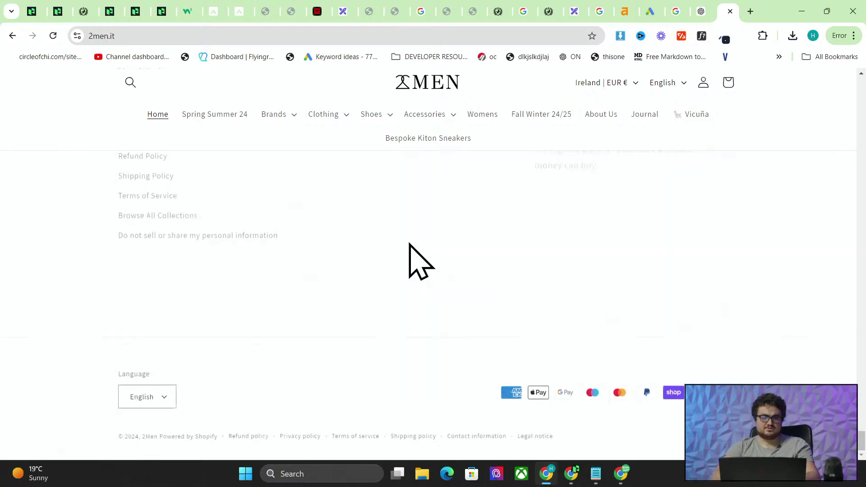
{"action": "scroll", "coordinate": [410, 244], "scroll_direction": "up", "scroll_amount": 10}
{"action": "scroll", "coordinate": [409, 245], "scroll_direction": "up", "scroll_amount": 6}
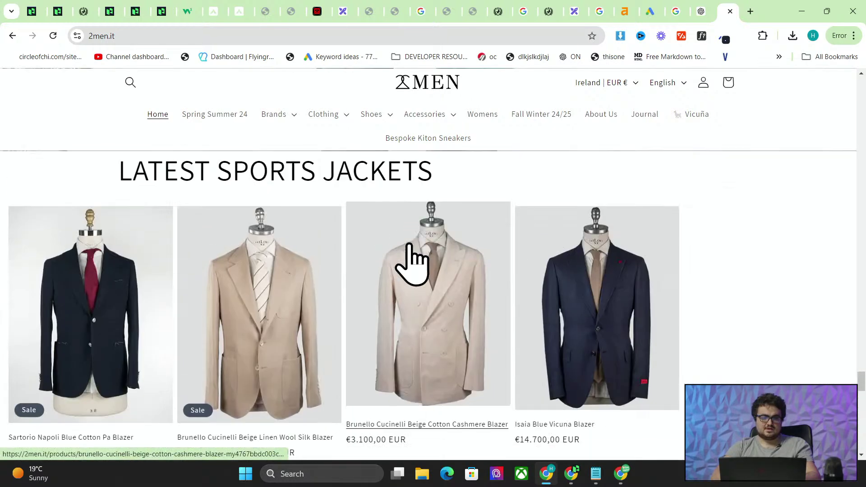
{"action": "scroll", "coordinate": [408, 245], "scroll_direction": "down", "scroll_amount": 5}
{"action": "middle_click", "coordinate": [190, 324]}
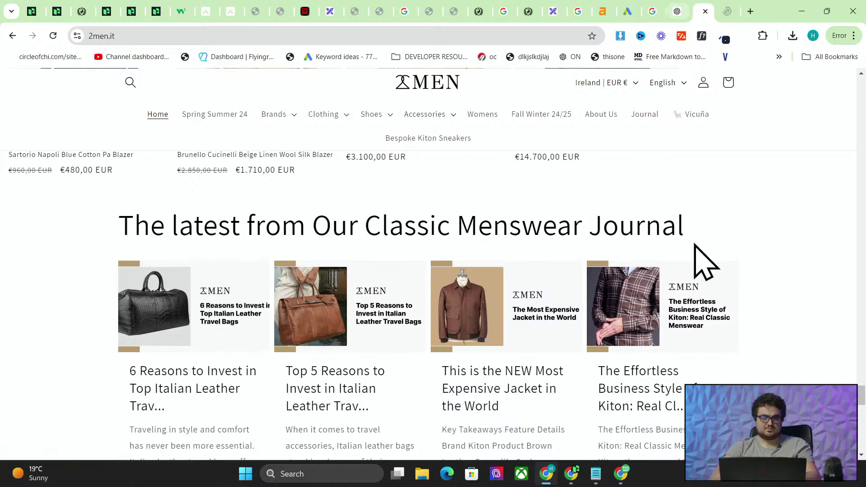
{"action": "scroll", "coordinate": [698, 258], "scroll_direction": "down", "scroll_amount": 3}
{"action": "left_click", "coordinate": [735, 9]}
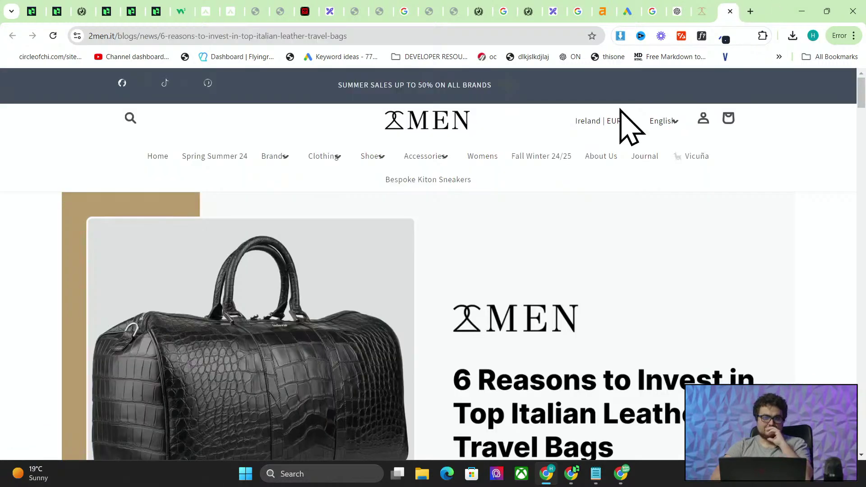
- Read through the "6 Reasons to Invest in Top Italian Leather Travel Bags" article from its table of contents to the conclusion
{"action": "scroll", "coordinate": [528, 225], "scroll_direction": "down", "scroll_amount": 10}
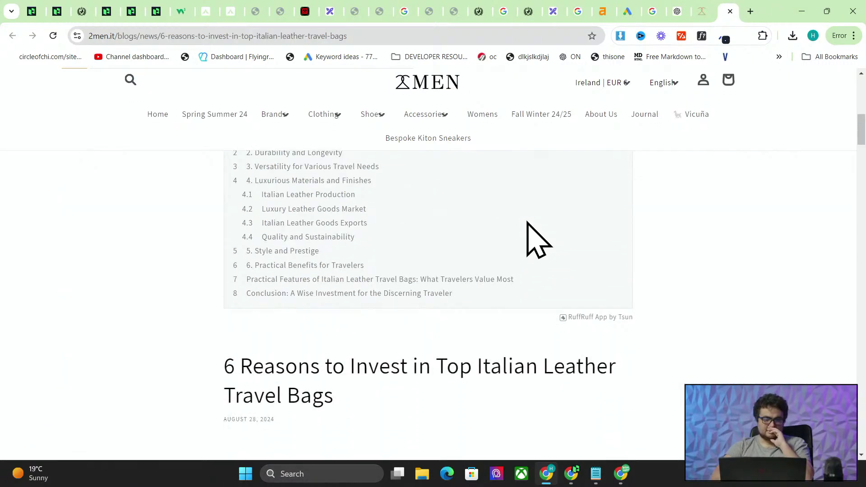
{"action": "scroll", "coordinate": [527, 222], "scroll_direction": "down", "scroll_amount": 20}
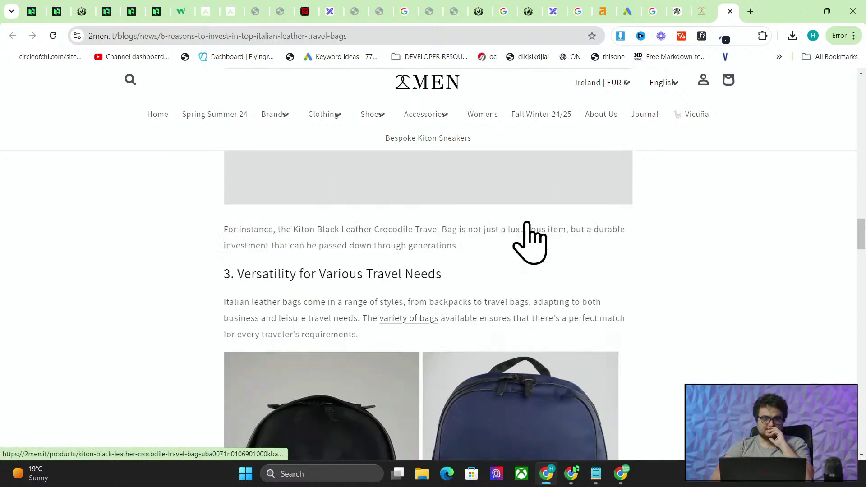
{"action": "scroll", "coordinate": [529, 226], "scroll_direction": "down", "scroll_amount": 3}
{"action": "scroll", "coordinate": [528, 224], "scroll_direction": "up", "scroll_amount": 11}
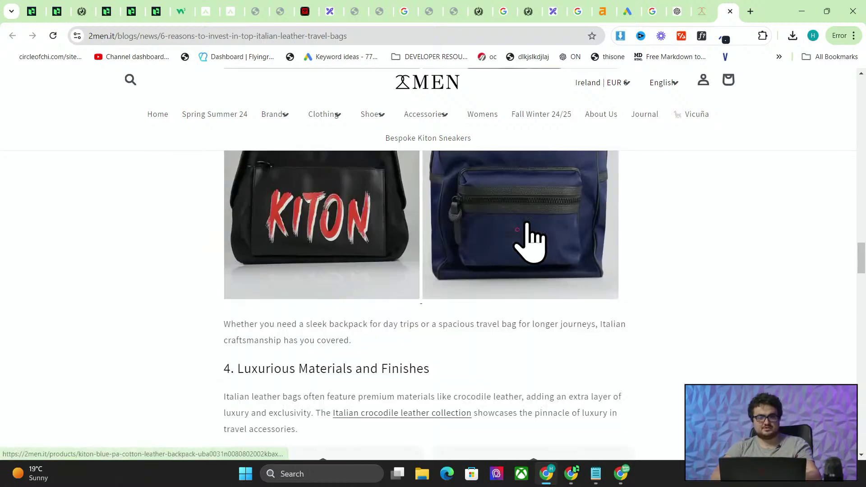
{"action": "scroll", "coordinate": [528, 223], "scroll_direction": "down", "scroll_amount": 14}
{"action": "scroll", "coordinate": [528, 226], "scroll_direction": "down", "scroll_amount": 20}
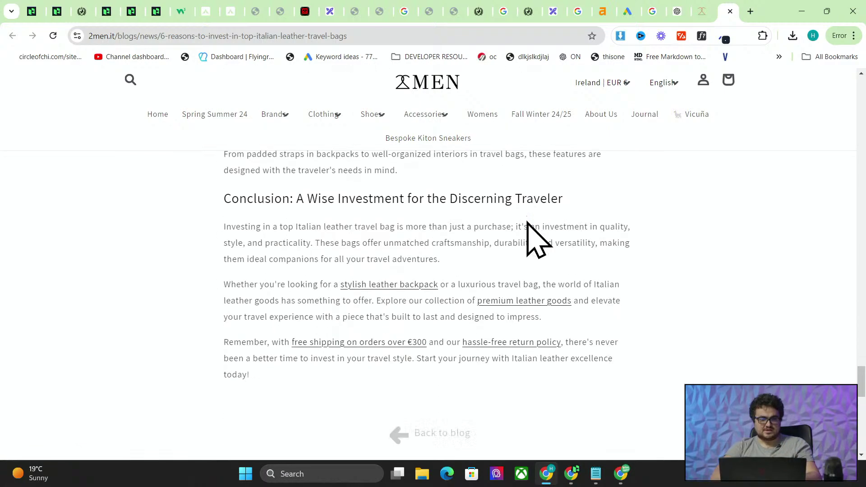
- Check the article's indexing with a Google site: search of its full URL in a new tab
{"action": "left_click", "coordinate": [355, 43]}
{"action": "key", "text": "ctrl+c"}
{"action": "left_click", "coordinate": [751, 11]}
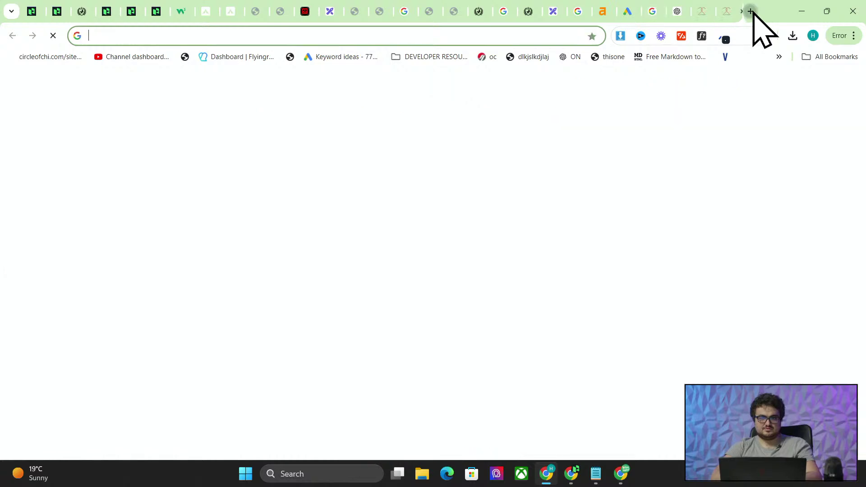
{"action": "type", "text": "site:"}
{"action": "key", "text": "ctrl+v"}
{"action": "key", "text": "Return"}
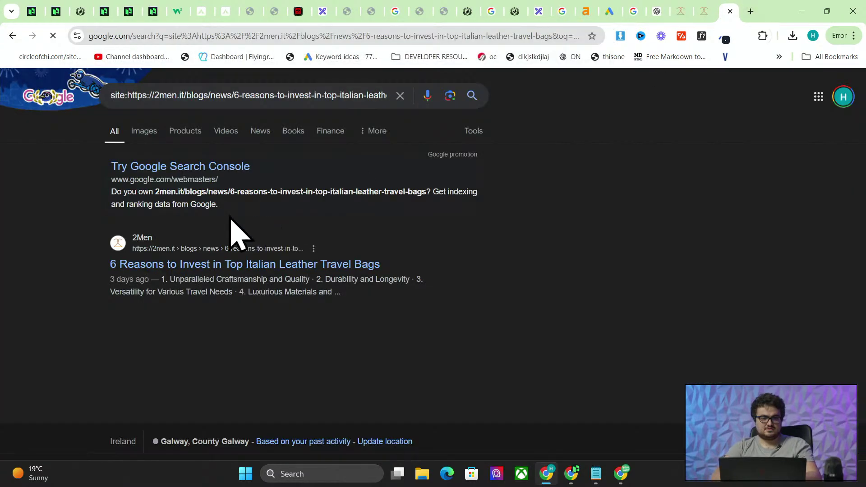
- Switch to the Search Console window and open the performance report of the 2men.it property
{"action": "left_click", "coordinate": [814, 36]}
{"action": "left_click", "coordinate": [681, 286]}
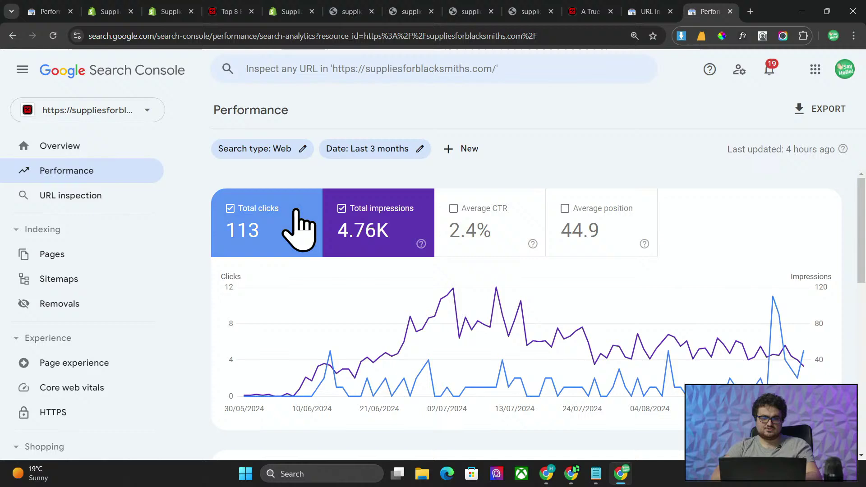
{"action": "left_click", "coordinate": [130, 111]}
{"action": "type", "text": "2men"}
{"action": "left_click", "coordinate": [93, 142]}
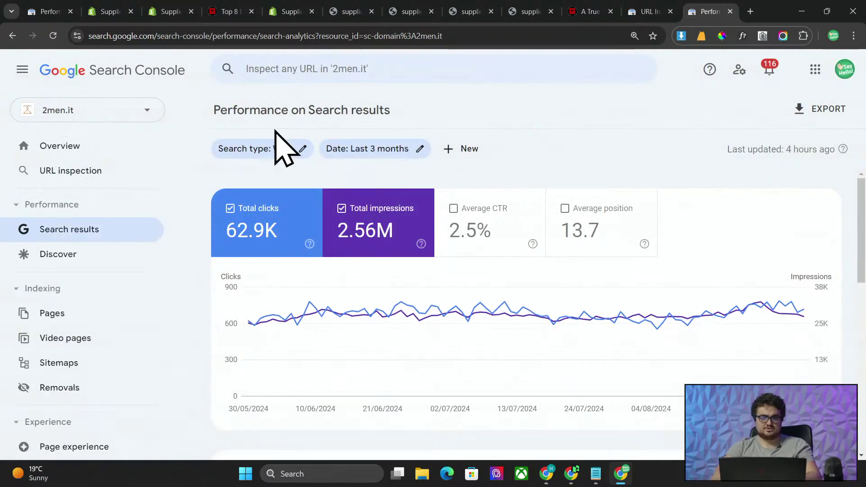
- Filter the performance report to page URLs containing "6-reasons-to-invest-in-top-italian-leather-travel-bags"
{"action": "left_click", "coordinate": [480, 155]}
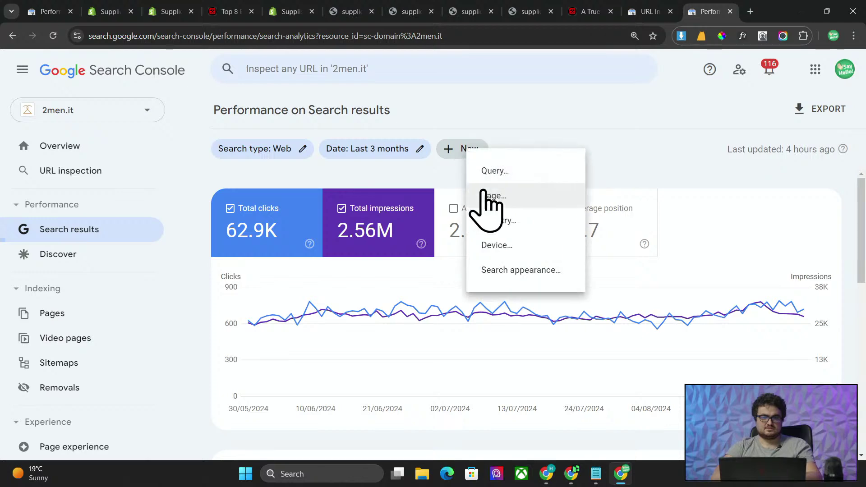
{"action": "left_click", "coordinate": [487, 195]}
{"action": "key", "text": "ctrl+v"}
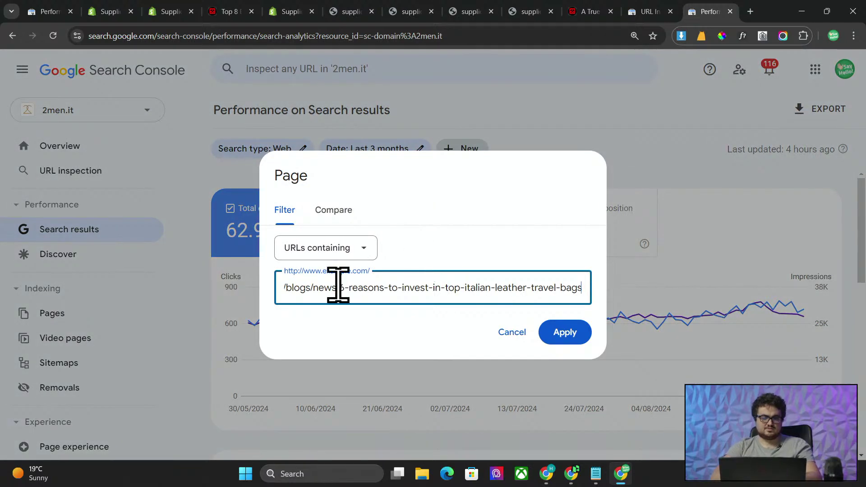
{"action": "left_click_drag", "start_coordinate": [338, 288], "coordinate": [2, 277]}
{"action": "key", "text": "BackSpace"}
{"action": "key", "text": "Return"}
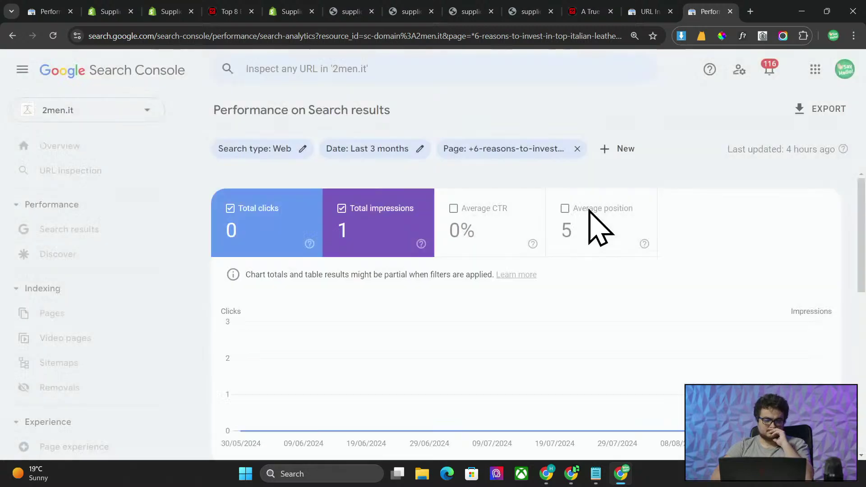
- Examine the article's clicks and impressions, limit the report to the most recent date, and reset it to the unfiltered search results
{"action": "scroll", "coordinate": [745, 294], "scroll_direction": "down", "scroll_amount": 4}
{"action": "scroll", "coordinate": [744, 293], "scroll_direction": "up", "scroll_amount": 4}
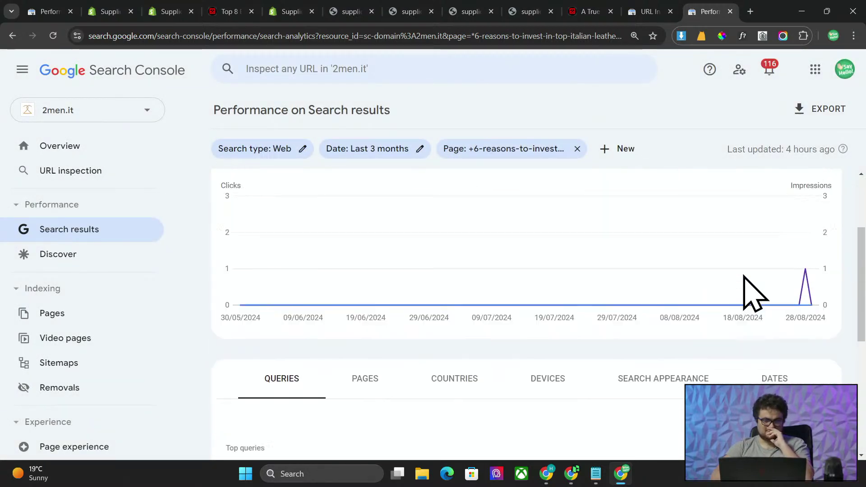
{"action": "left_click", "coordinate": [381, 151]}
{"action": "key", "text": "Return"}
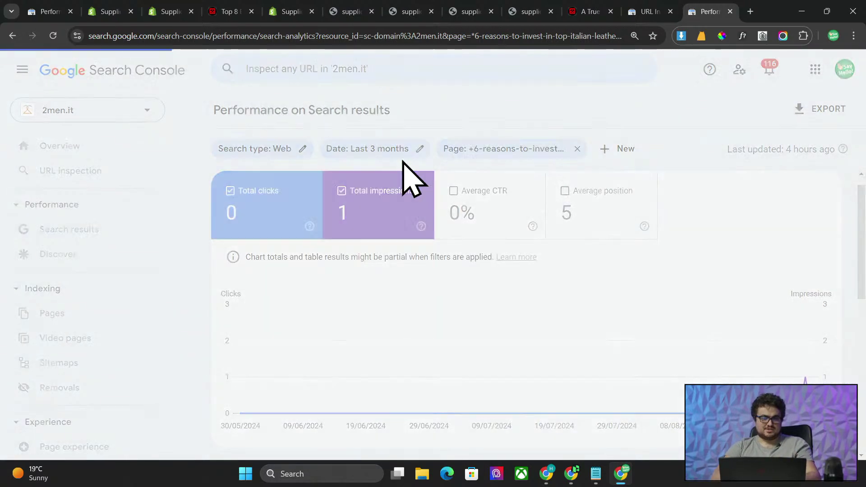
{"action": "scroll", "coordinate": [437, 348], "scroll_direction": "down", "scroll_amount": 3}
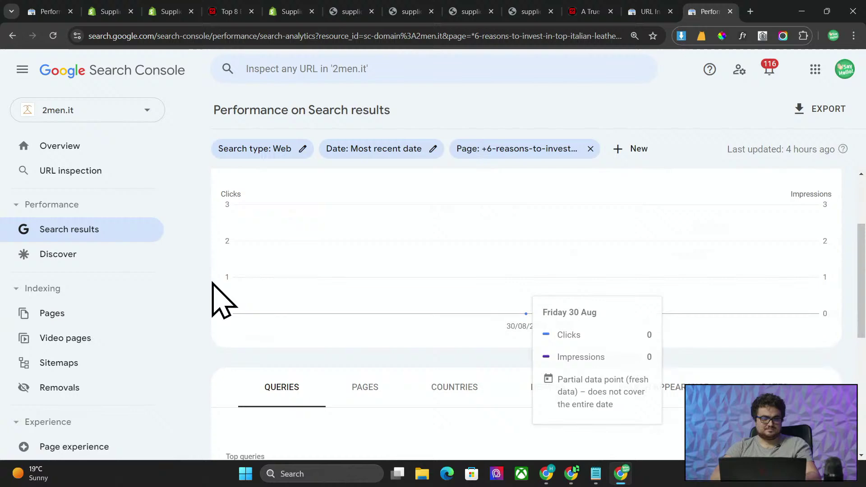
{"action": "left_click", "coordinate": [121, 236]}
- Switch back to the store's browser window and return to the journal section of the 2men.it home page
{"action": "key", "text": "alt+Tab"}
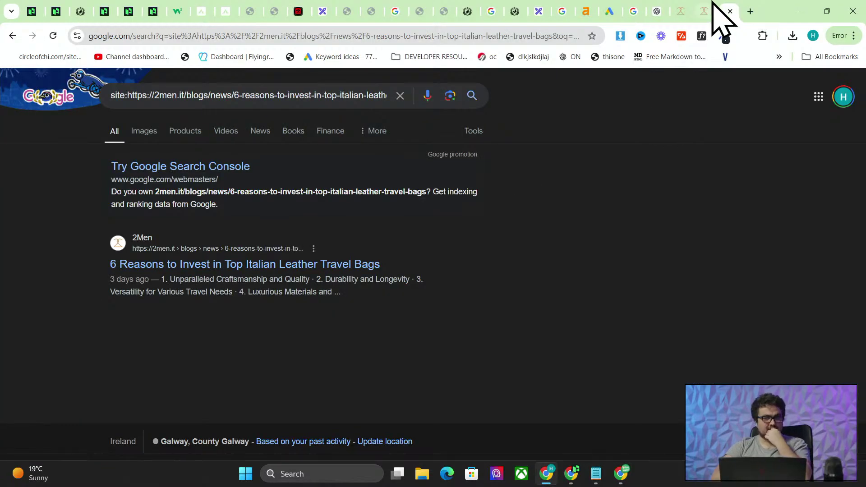
{"action": "left_click", "coordinate": [712, 4]}
{"action": "left_click", "coordinate": [722, 4]}
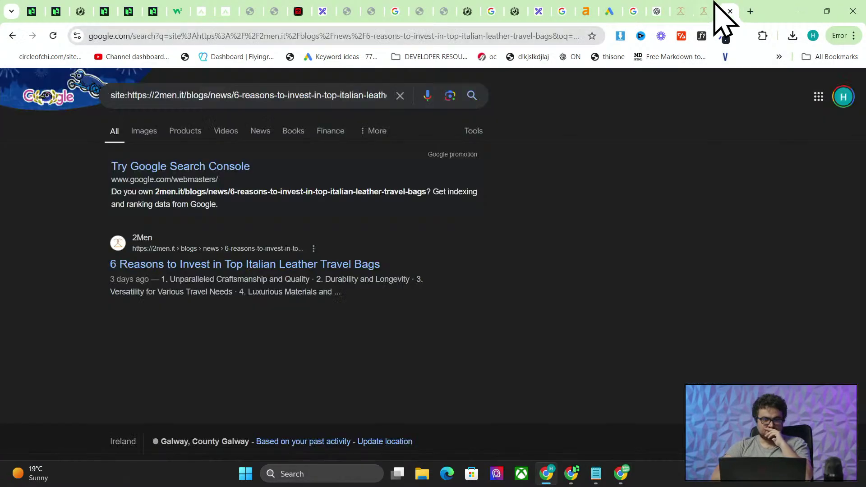
{"action": "left_click", "coordinate": [682, 5]}
{"action": "left_click", "coordinate": [663, 4]}
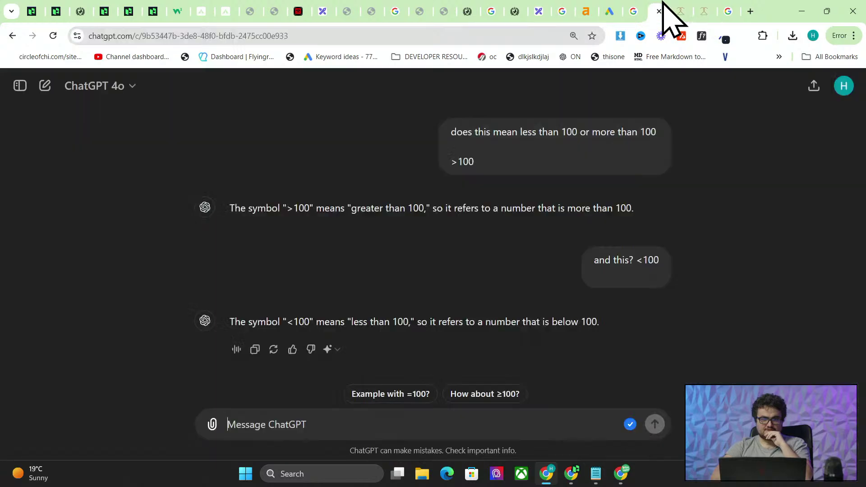
{"action": "left_click", "coordinate": [681, 4]}
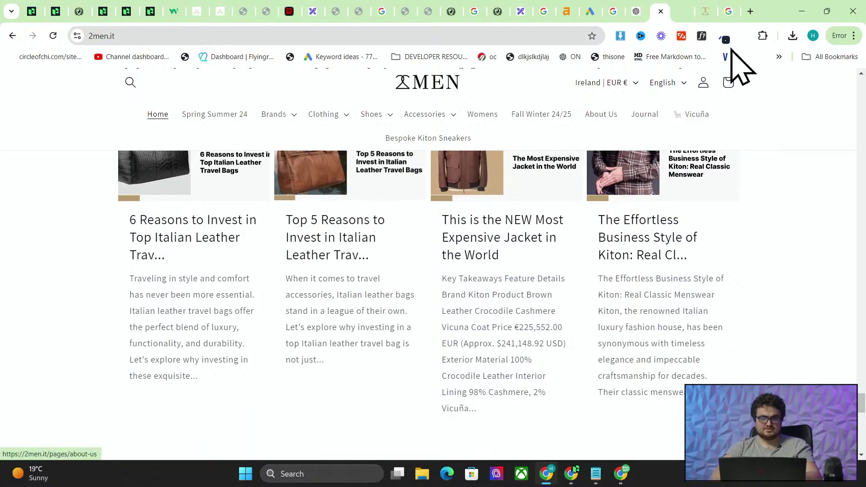
- Open the "Top 5 Reasons to Invest in Italian Leather Travel Bags" article and look through its sections
{"action": "left_click", "coordinate": [683, 6]}
{"action": "scroll", "coordinate": [506, 352], "scroll_direction": "down", "scroll_amount": 8}
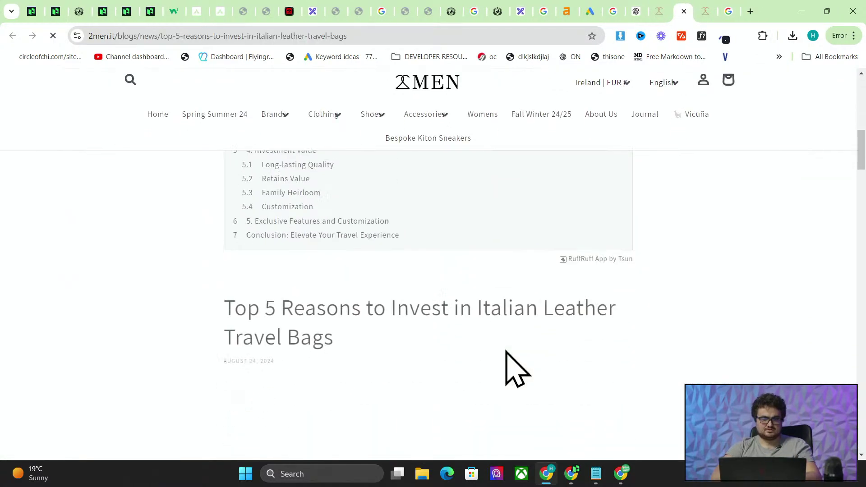
{"action": "scroll", "coordinate": [506, 352], "scroll_direction": "down", "scroll_amount": 15}
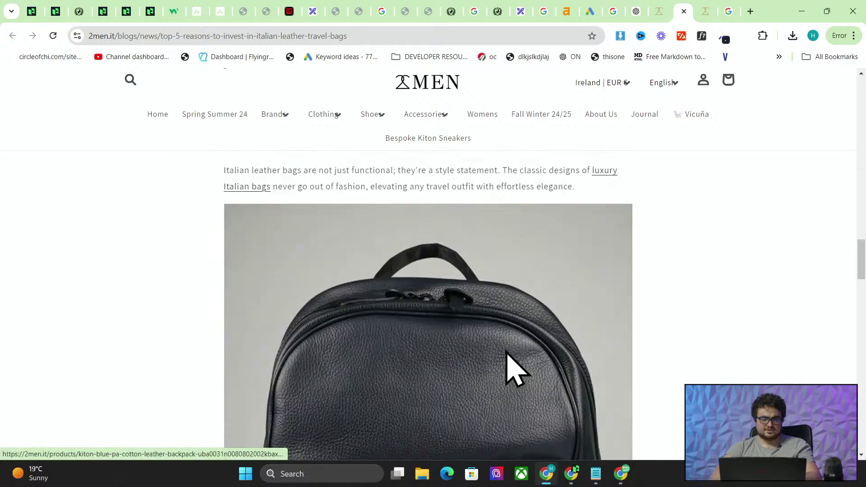
{"action": "scroll", "coordinate": [507, 352], "scroll_direction": "down", "scroll_amount": 5}
{"action": "scroll", "coordinate": [510, 361], "scroll_direction": "up", "scroll_amount": 20}
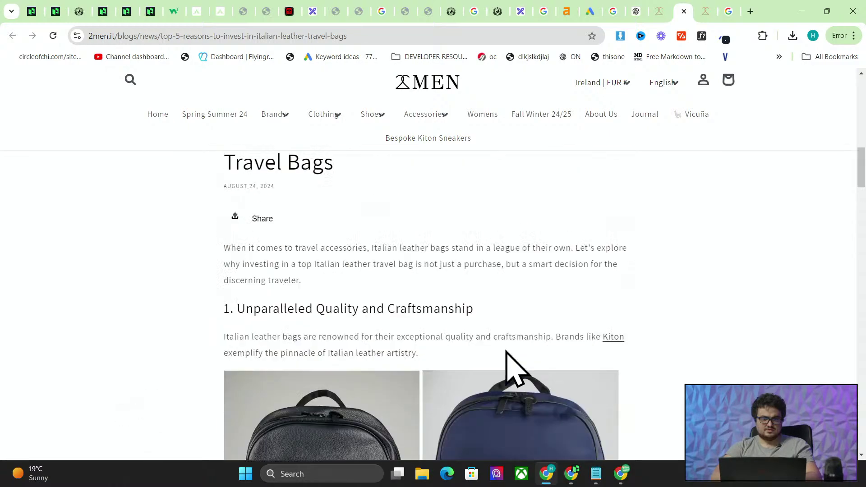
- Filter the 2men.it performance report in Search Console to the full URL of the "Top 5 Reasons" article and examine its chart
{"action": "left_click", "coordinate": [359, 35]}
{"action": "key", "text": "ctrl+c"}
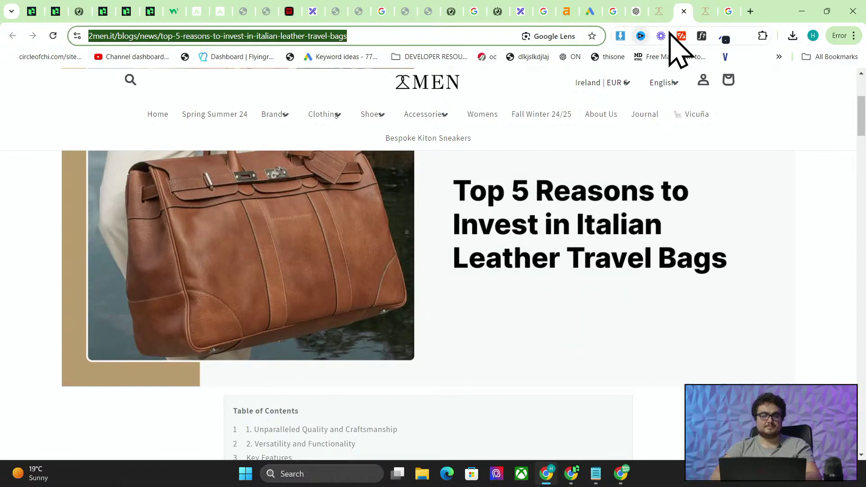
{"action": "key", "text": "alt+Tab"}
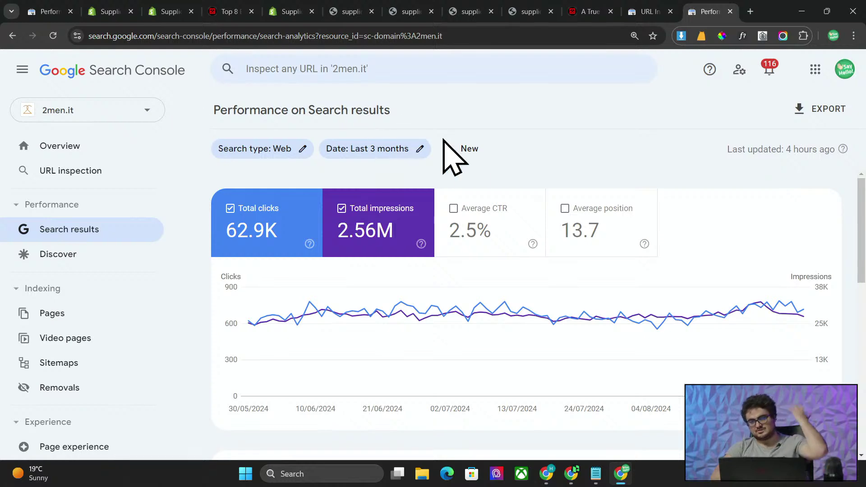
{"action": "left_click", "coordinate": [444, 144]}
{"action": "left_click", "coordinate": [493, 198]}
{"action": "key", "text": "ctrl+v"}
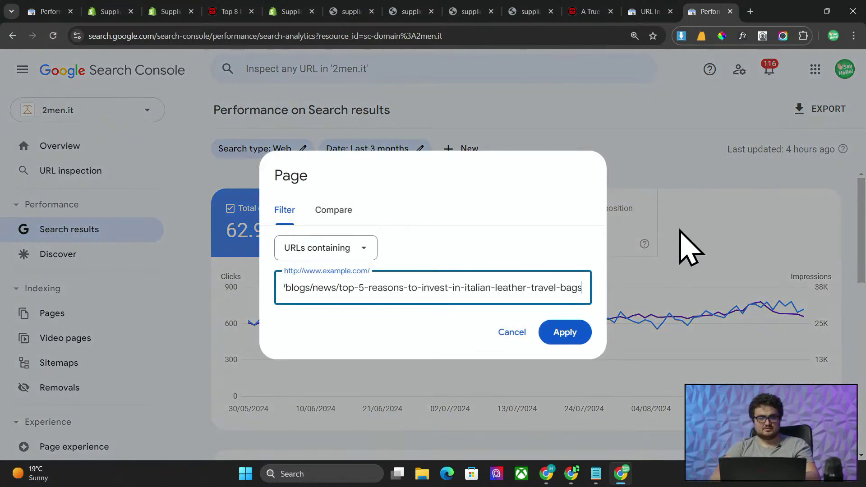
{"action": "key", "text": "Return"}
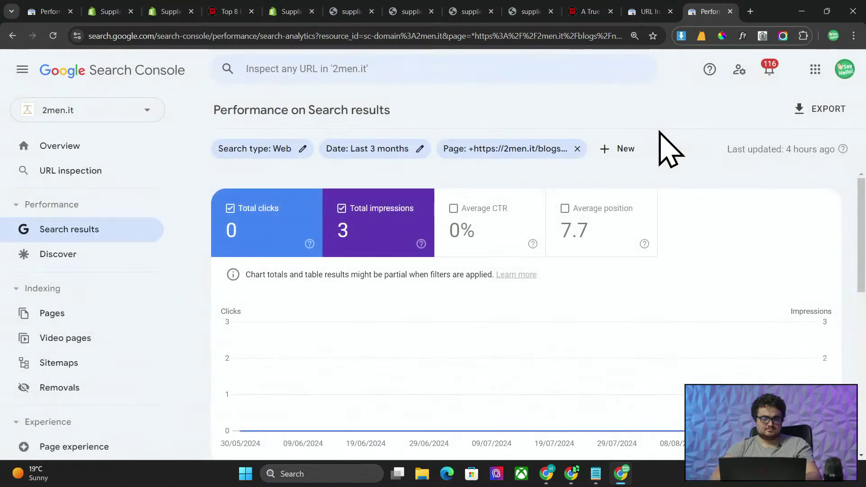
{"action": "scroll", "coordinate": [521, 212], "scroll_direction": "down", "scroll_amount": 6}
{"action": "scroll", "coordinate": [521, 212], "scroll_direction": "up", "scroll_amount": 2}
- Switch back to the store's browser window and open the "This is the NEW Most Expensive Jacket in the World" article to get its URL
{"action": "key", "text": "alt+Tab"}
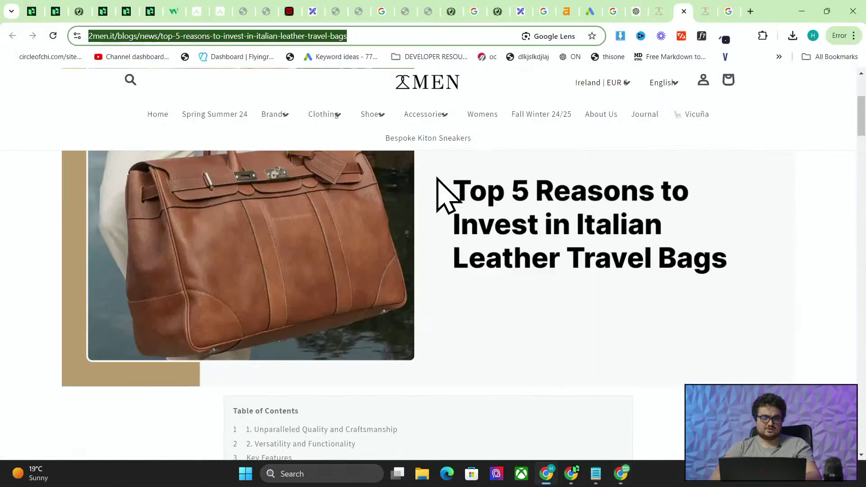
{"action": "scroll", "coordinate": [514, 234], "scroll_direction": "down", "scroll_amount": 10}
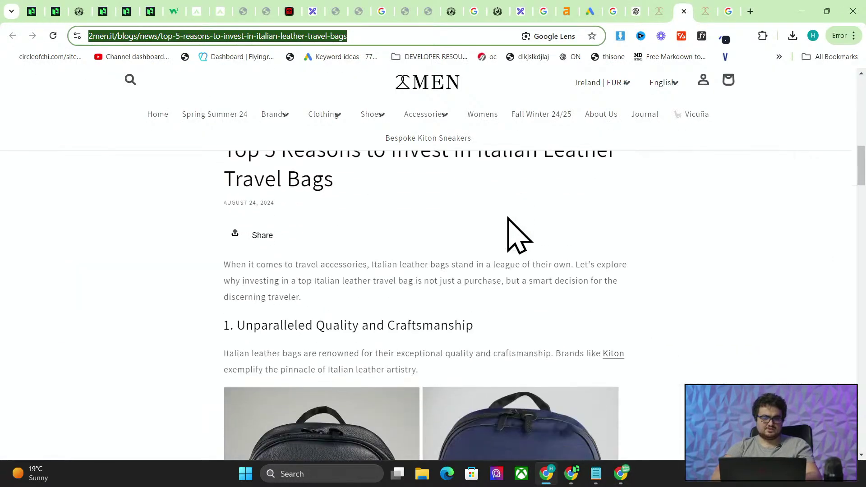
{"action": "left_click", "coordinate": [658, 11]}
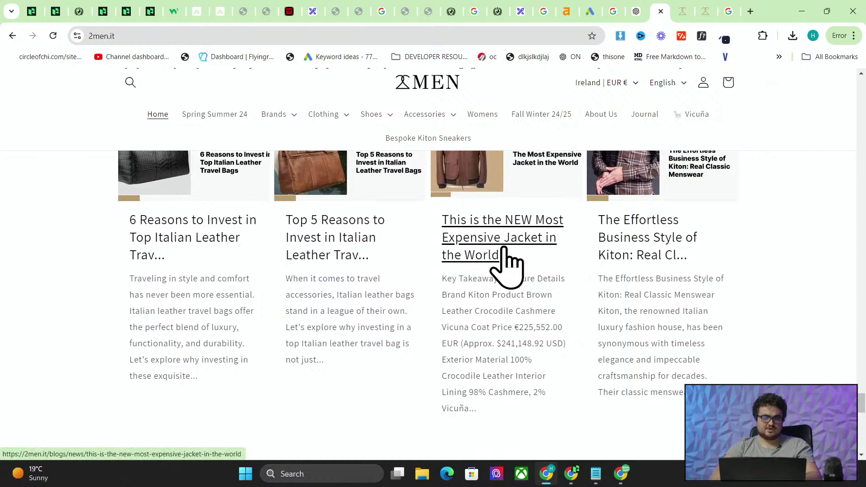
{"action": "scroll", "coordinate": [406, 257], "scroll_direction": "up", "scroll_amount": 3}
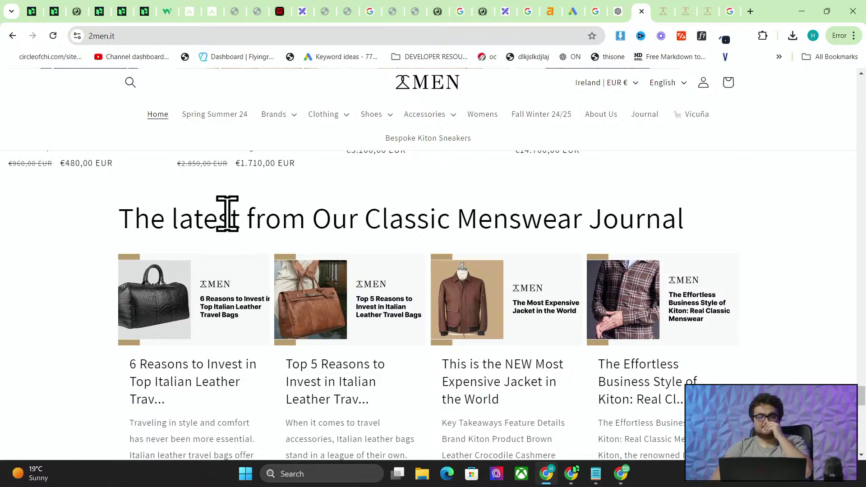
{"action": "left_click", "coordinate": [668, 9]}
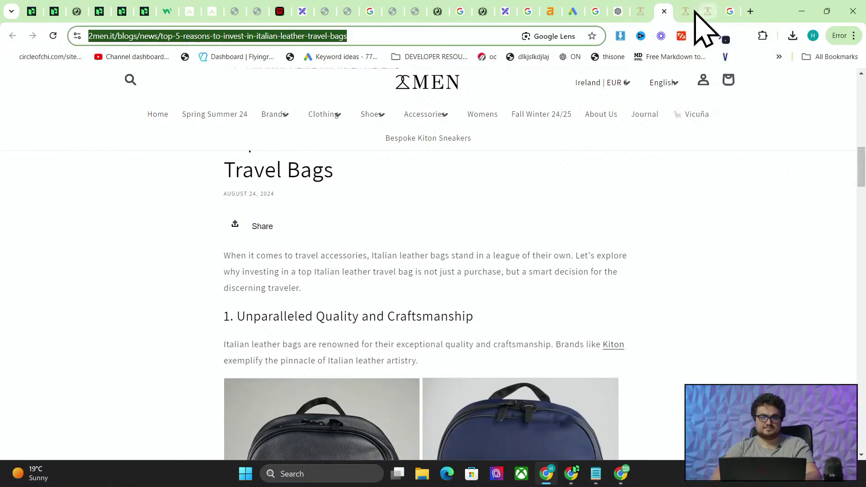
{"action": "left_click", "coordinate": [690, 11]}
{"action": "left_click", "coordinate": [529, 35]}
- Filter the Search Console performance report to the jacket article's full URL, examine its chart, and reset the report to the unfiltered search results
{"action": "key", "text": "alt+Tab"}
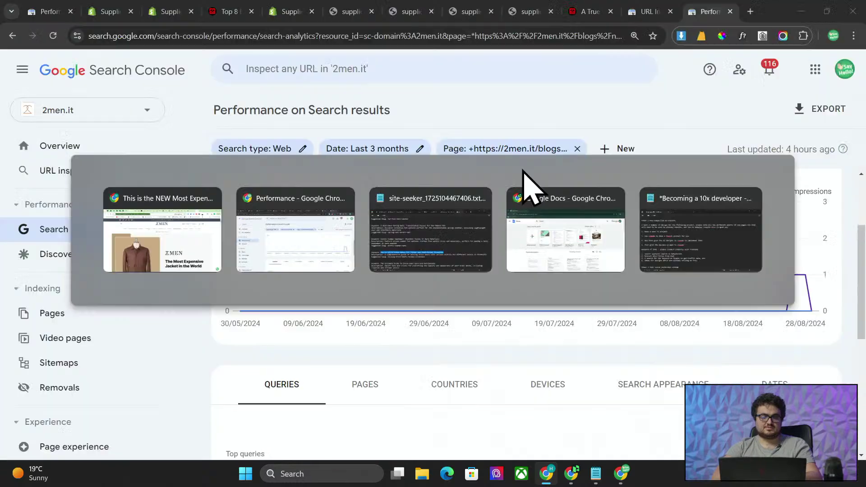
{"action": "left_click", "coordinate": [478, 149]}
{"action": "type", "text": "https://2men.it/blogs/news/this-is-the-new-most-expensive-jacket-in-the-world"}
{"action": "key", "text": "Return"}
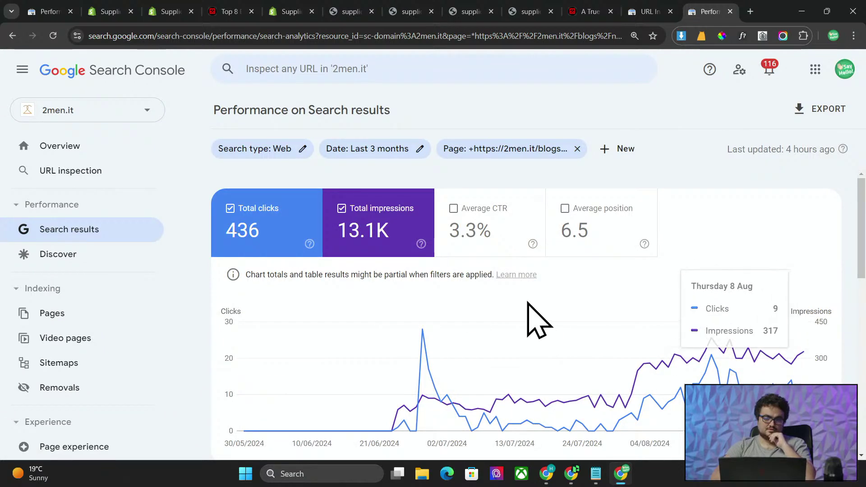
{"action": "scroll", "coordinate": [485, 341], "scroll_direction": "down", "scroll_amount": 5}
{"action": "scroll", "coordinate": [485, 341], "scroll_direction": "up", "scroll_amount": 5}
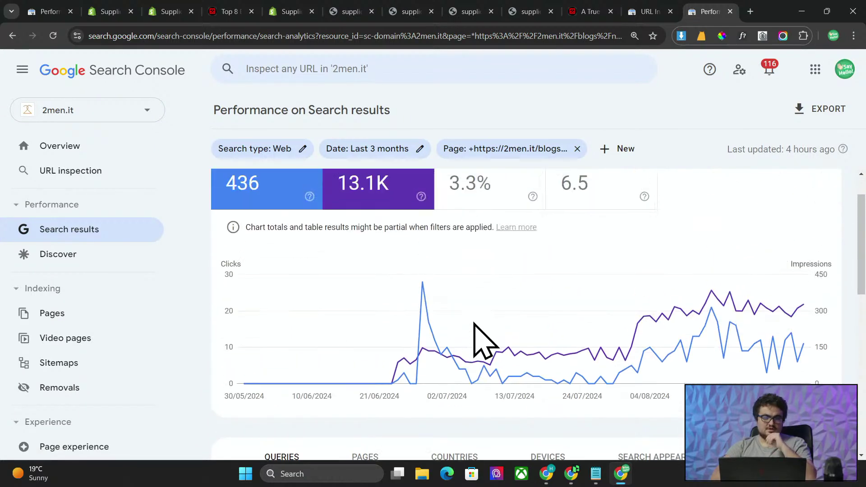
{"action": "left_click", "coordinate": [119, 248]}
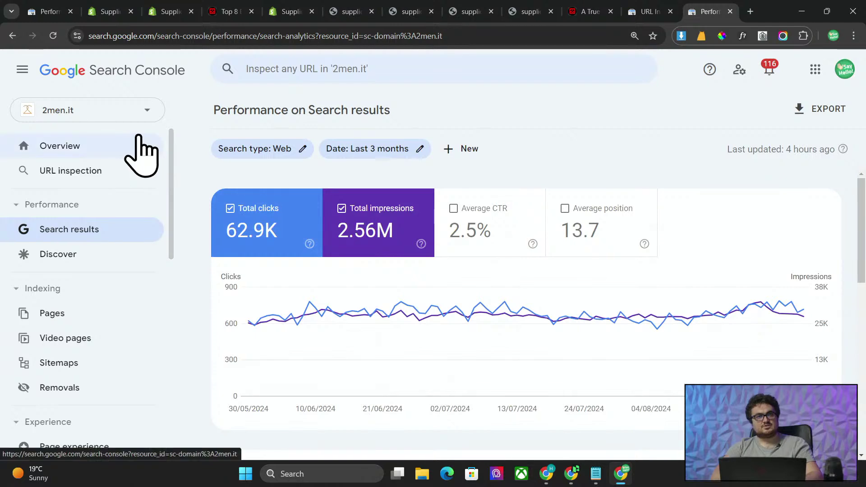
- Return to the store's browser window and load the 2men.it home page from the jacket article
{"action": "key", "text": "alt+Tab"}
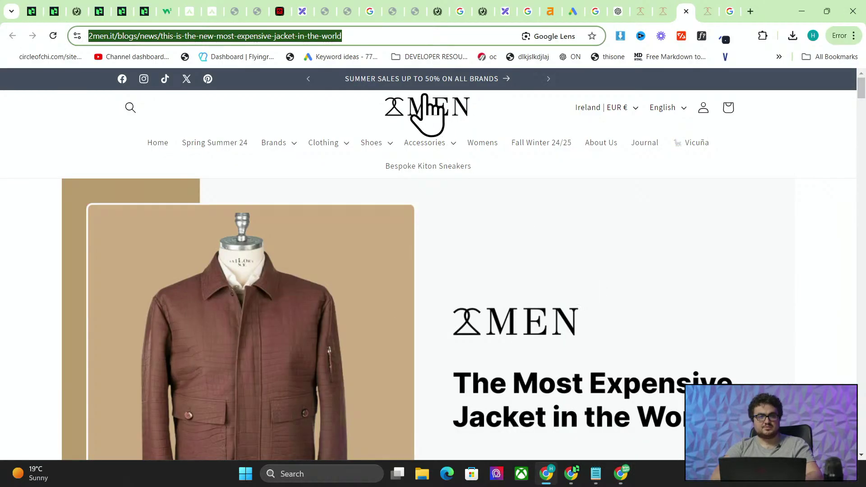
{"action": "key", "text": "Return"}
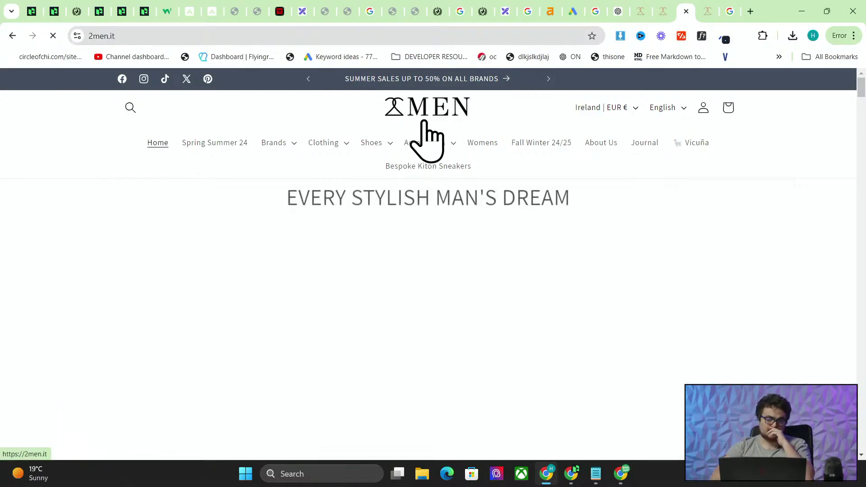
{"action": "scroll", "coordinate": [519, 244], "scroll_direction": "down", "scroll_amount": 2}
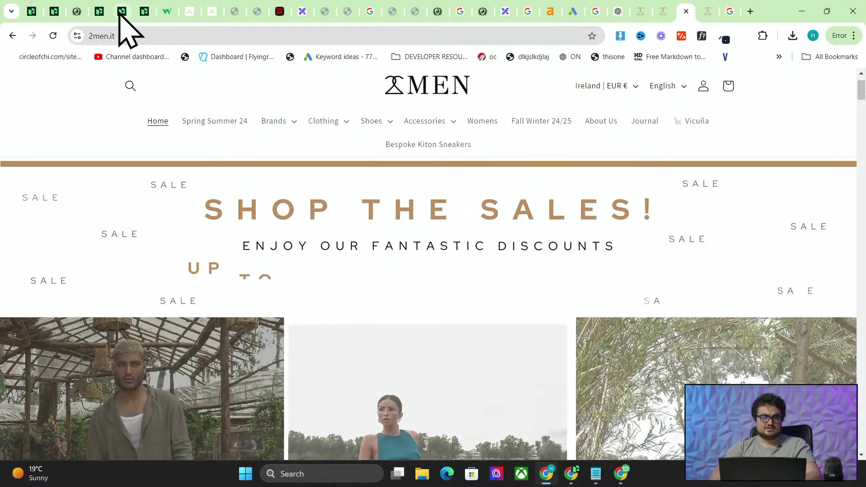
- Check the running Harbor content generation and look through the generated "best laser gun sights 2024" article
{"action": "left_click", "coordinate": [96, 12]}
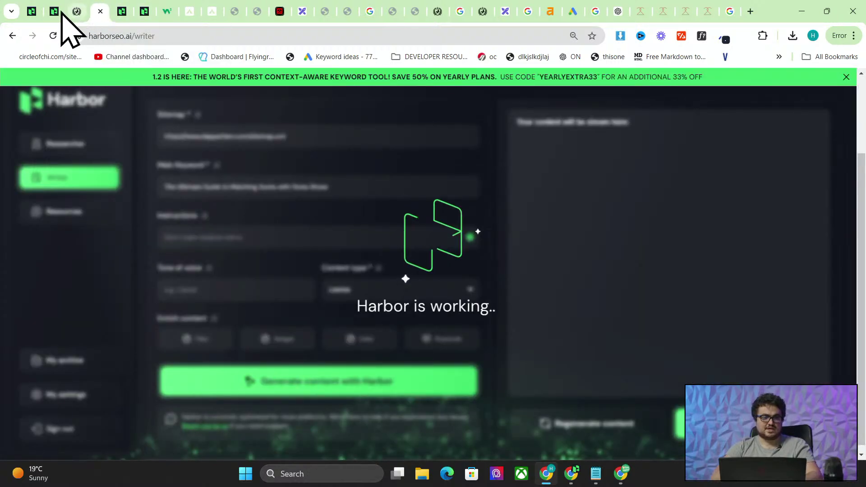
{"action": "left_click", "coordinate": [57, 12]}
{"action": "scroll", "coordinate": [716, 299], "scroll_direction": "down", "scroll_amount": 4}
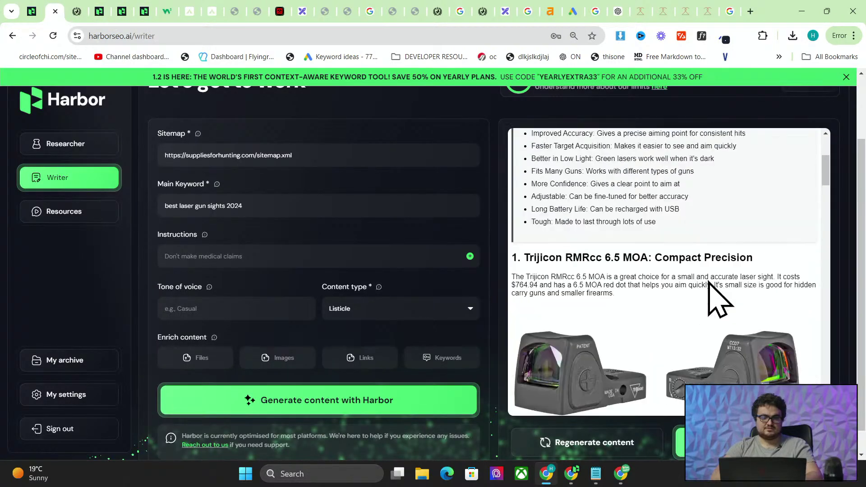
{"action": "scroll", "coordinate": [716, 299], "scroll_direction": "up", "scroll_amount": 4}
- Review the "Top 5 Reasons to Invest in Italian Leather Travel Bags" article, using its table of contents to jump to the Family Heirloom section
{"action": "left_click", "coordinate": [663, 11]}
{"action": "mouse_move", "coordinate": [643, 16]}
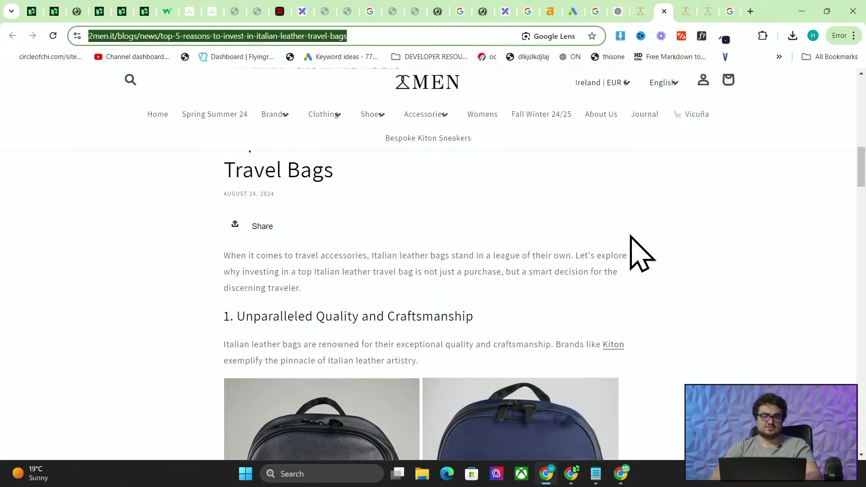
{"action": "scroll", "coordinate": [630, 252], "scroll_direction": "up", "scroll_amount": 4}
{"action": "left_click_drag", "start_coordinate": [343, 364], "coordinate": [263, 326]}
{"action": "left_click", "coordinate": [221, 325]}
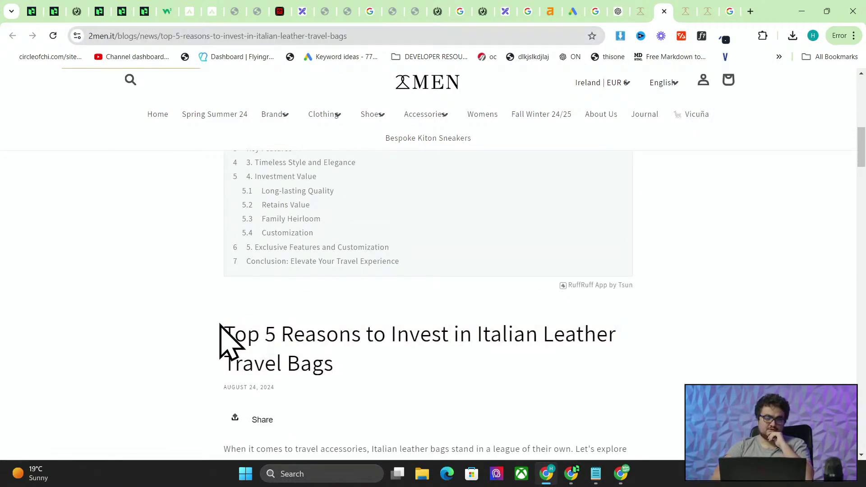
{"action": "left_click", "coordinate": [282, 219]}
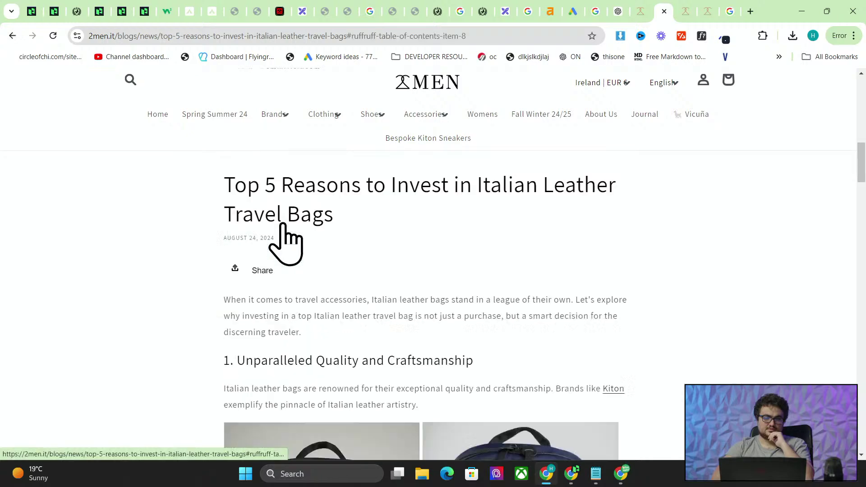
{"action": "scroll", "coordinate": [289, 253], "scroll_direction": "down", "scroll_amount": 4}
{"action": "scroll", "coordinate": [289, 303], "scroll_direction": "up", "scroll_amount": 3}
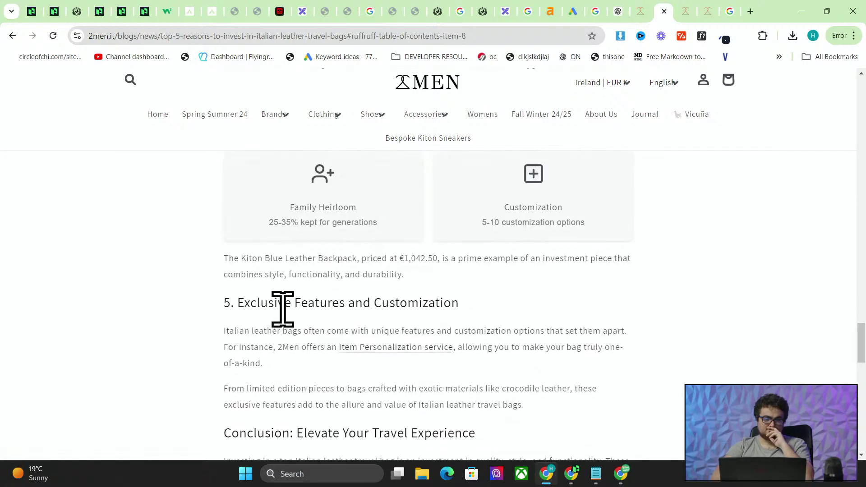
{"action": "scroll", "coordinate": [282, 309], "scroll_direction": "down", "scroll_amount": 3}
{"action": "scroll", "coordinate": [283, 309], "scroll_direction": "up", "scroll_amount": 20}
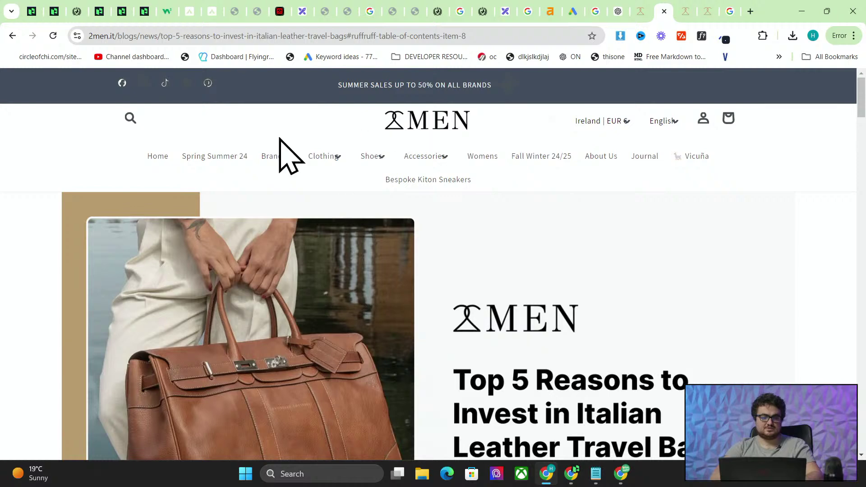
{"action": "scroll", "coordinate": [217, 165], "scroll_direction": "down", "scroll_amount": 3}
{"action": "left_click", "coordinate": [12, 36]}
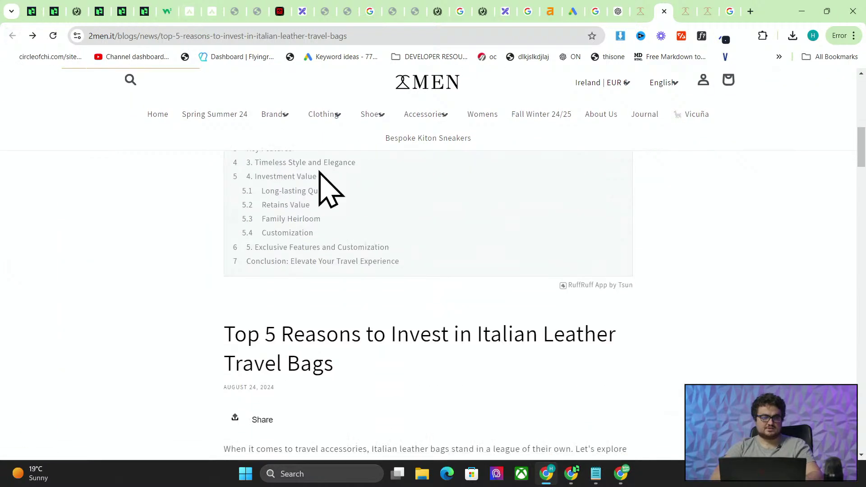
{"action": "scroll", "coordinate": [358, 184], "scroll_direction": "up", "scroll_amount": 8}
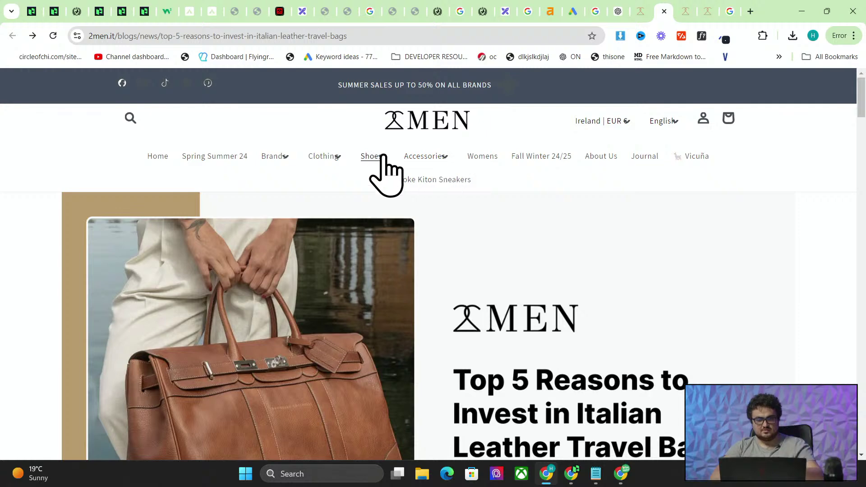
{"action": "scroll", "coordinate": [384, 156], "scroll_direction": "up", "scroll_amount": 6}
{"action": "scroll", "coordinate": [384, 156], "scroll_direction": "down", "scroll_amount": 4}
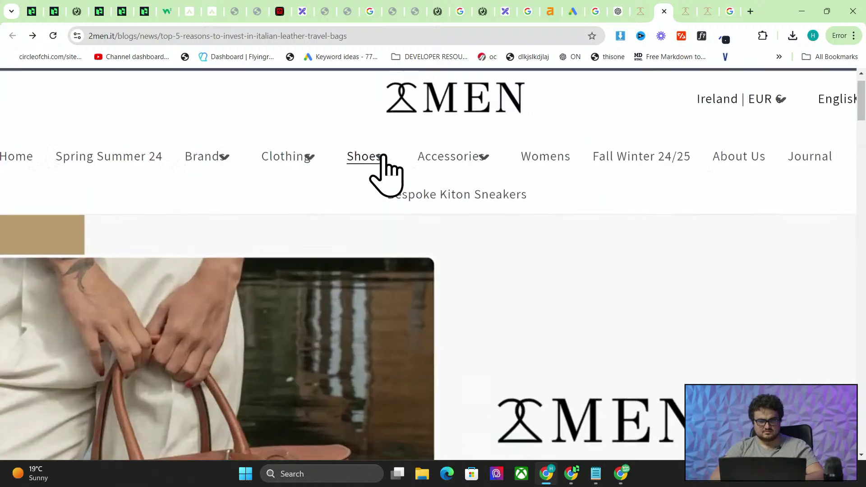
{"action": "scroll", "coordinate": [383, 156], "scroll_direction": "down", "scroll_amount": 3}
{"action": "scroll", "coordinate": [605, 158], "scroll_direction": "up", "scroll_amount": 1}
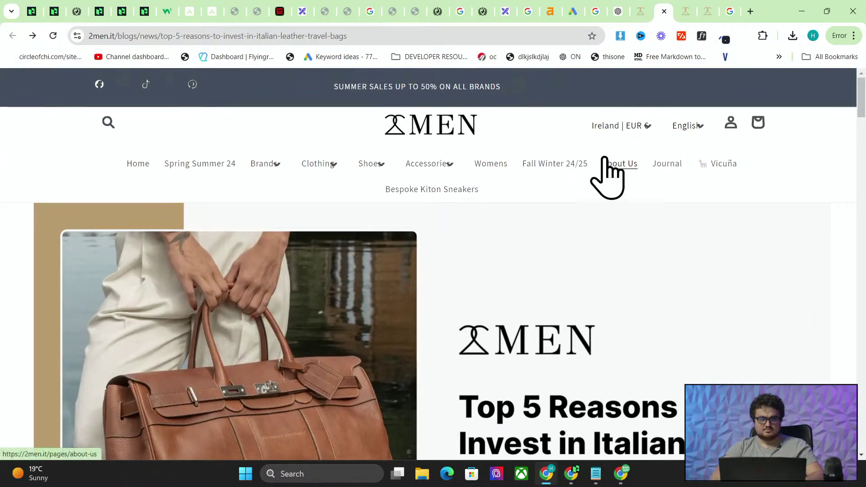
- Open the Elevate Your Style: Mastering Loafers for Casual Outings article from the 2men.it journal and look through its content
{"action": "left_click", "coordinate": [439, 128]}
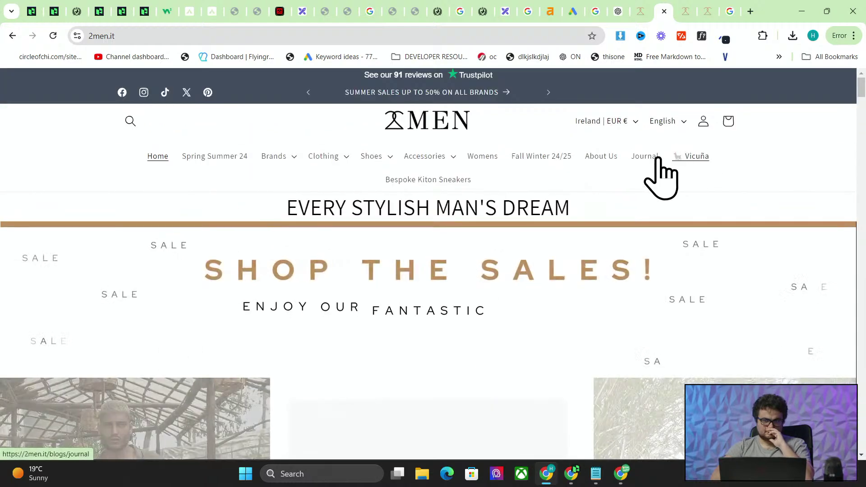
{"action": "left_click", "coordinate": [645, 156]}
{"action": "scroll", "coordinate": [397, 298], "scroll_direction": "down", "scroll_amount": 3}
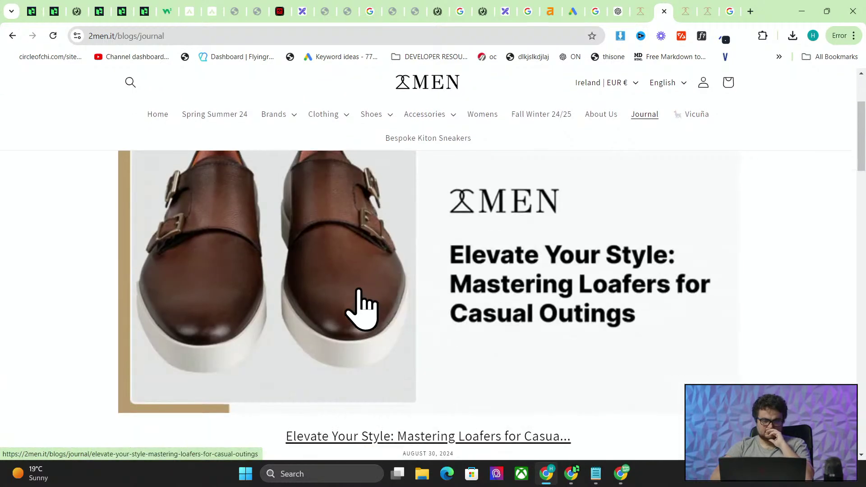
{"action": "scroll", "coordinate": [357, 397], "scroll_direction": "down", "scroll_amount": 5}
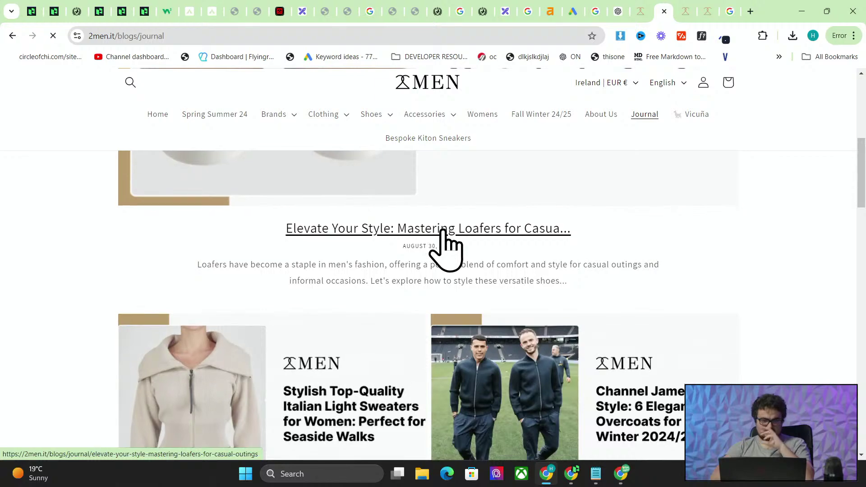
{"action": "left_click", "coordinate": [440, 228]}
{"action": "scroll", "coordinate": [532, 361], "scroll_direction": "down", "scroll_amount": 10}
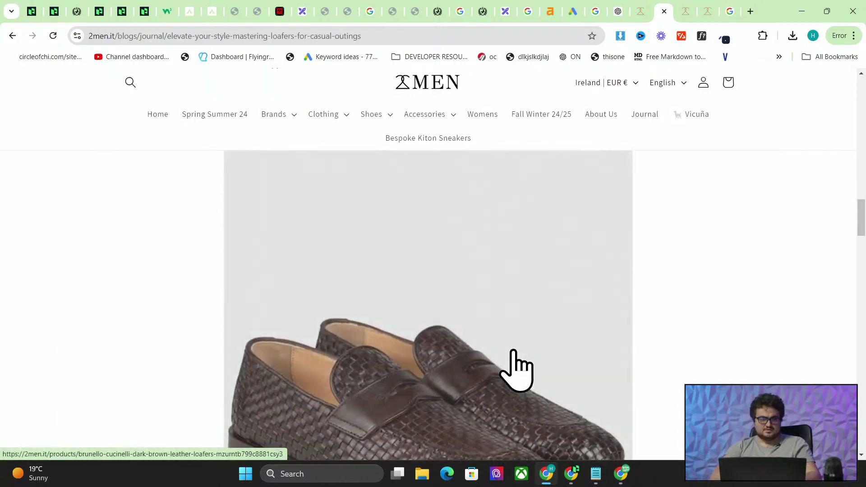
{"action": "scroll", "coordinate": [513, 354], "scroll_direction": "down", "scroll_amount": 15}
{"action": "scroll", "coordinate": [514, 357], "scroll_direction": "up", "scroll_amount": 20}
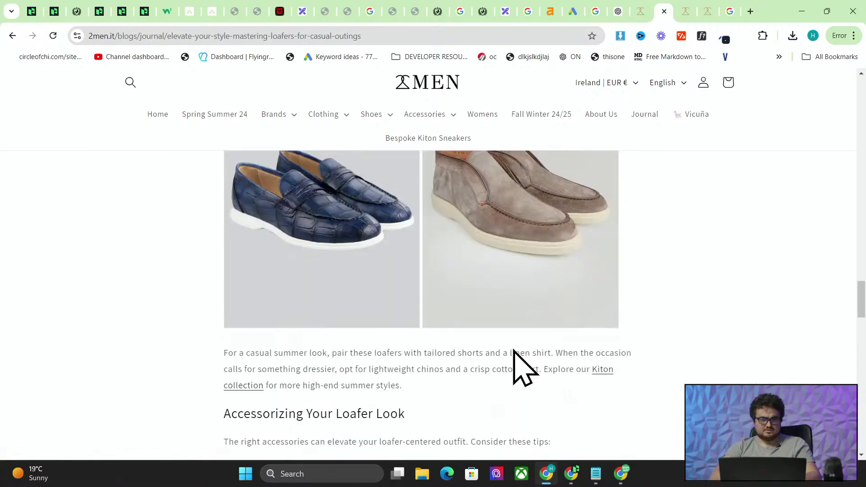
- Copy the loafers article's URL and inspect it in Search Console, switching to the browser profile that holds the 2men.it property
{"action": "left_click", "coordinate": [337, 36]}
{"action": "key", "text": "ctrl+c"}
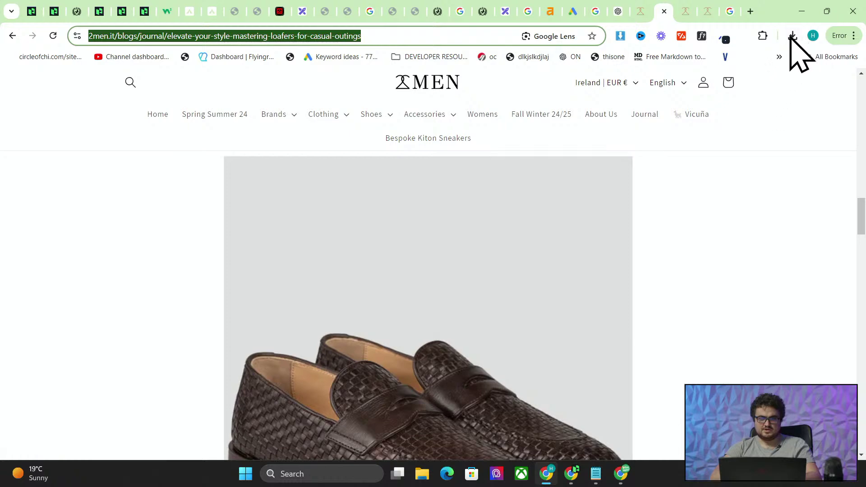
{"action": "left_click", "coordinate": [814, 36]}
{"action": "left_click", "coordinate": [760, 288]}
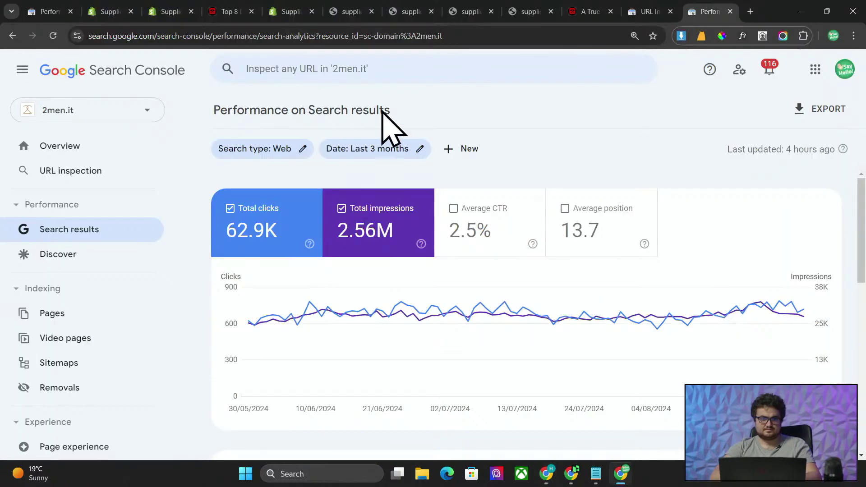
{"action": "left_click", "coordinate": [368, 69]}
{"action": "key", "text": "ctrl+v"}
{"action": "key", "text": "Return"}
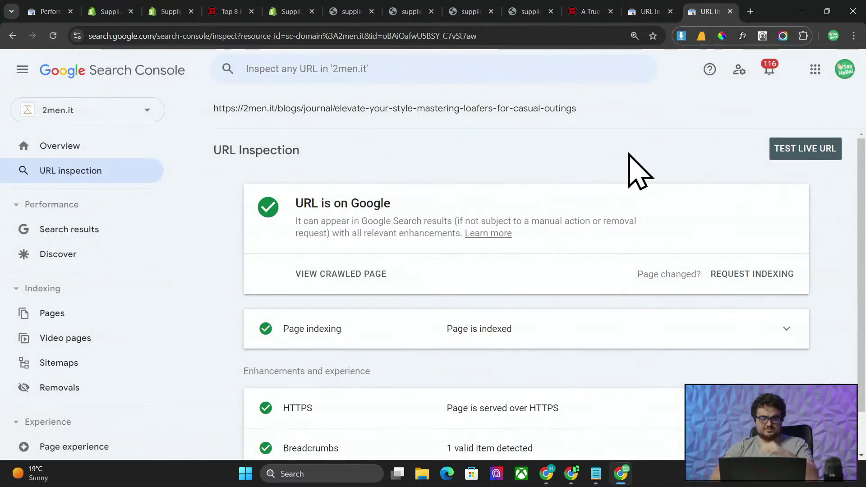
- Filter the 2men.it performance report to pages whose URL contains the loafers article's full address
{"action": "left_click", "coordinate": [54, 237]}
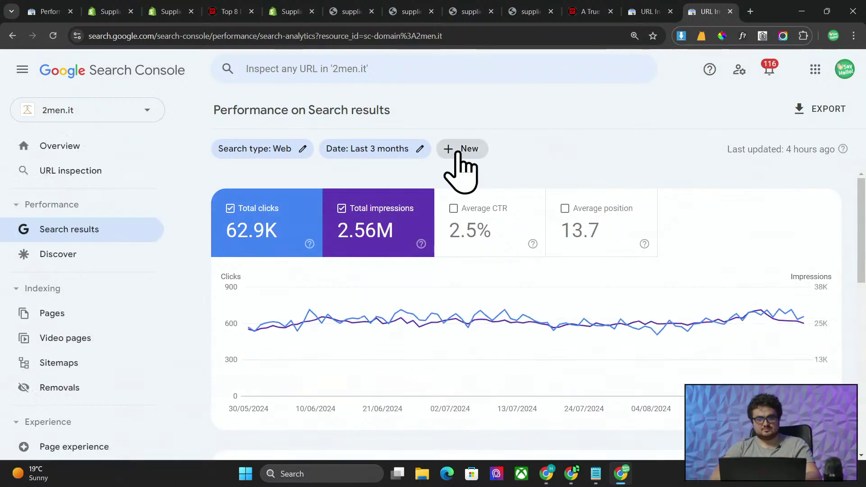
{"action": "key", "text": "alt+Tab"}
{"action": "scroll", "coordinate": [533, 180], "scroll_direction": "up", "scroll_amount": 10}
{"action": "scroll", "coordinate": [530, 203], "scroll_direction": "up", "scroll_amount": 5}
{"action": "key", "text": "alt+Tab"}
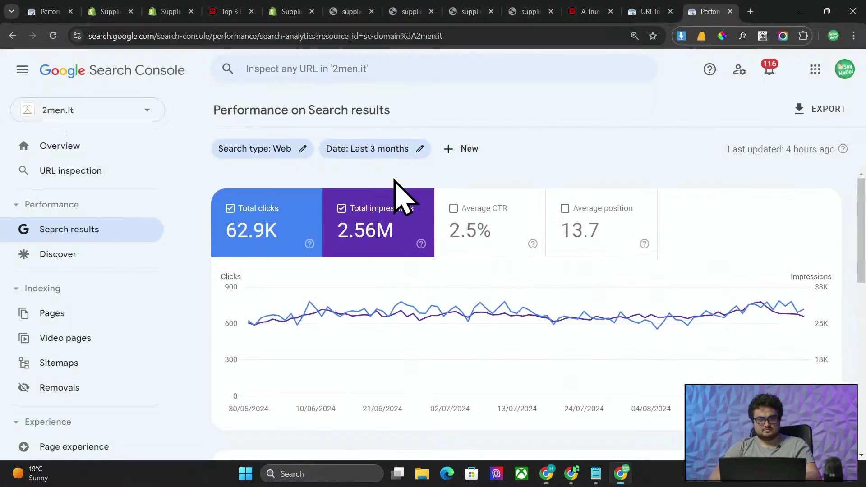
{"action": "left_click", "coordinate": [465, 150]}
{"action": "left_click", "coordinate": [479, 194]}
{"action": "key", "text": "ctrl+v"}
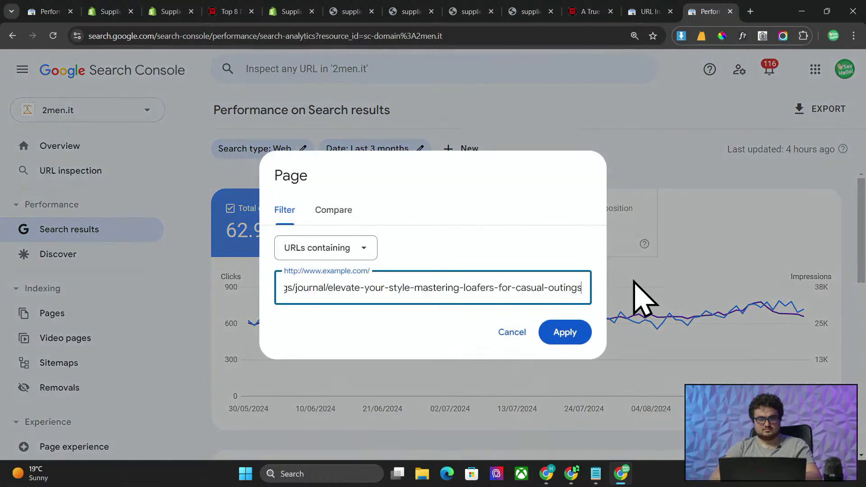
{"action": "key", "text": "Return"}
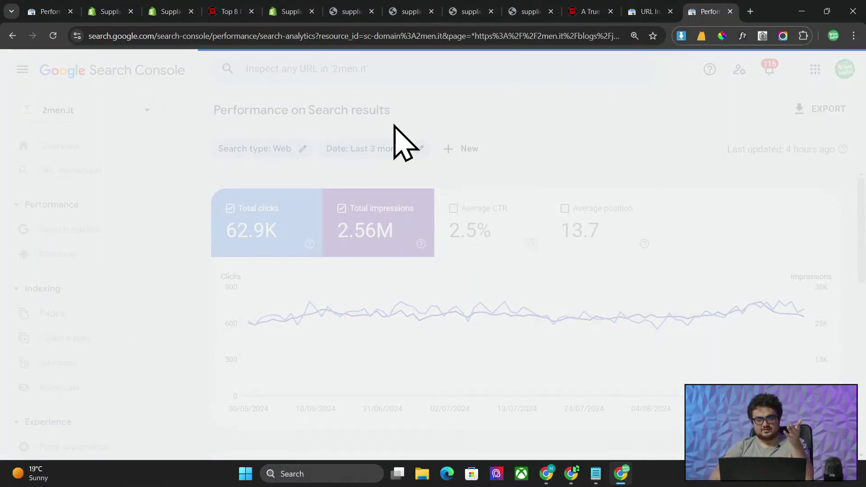
- Set the date range of the filtered 2men.it performance report to the most recent date
{"action": "left_click", "coordinate": [376, 154]}
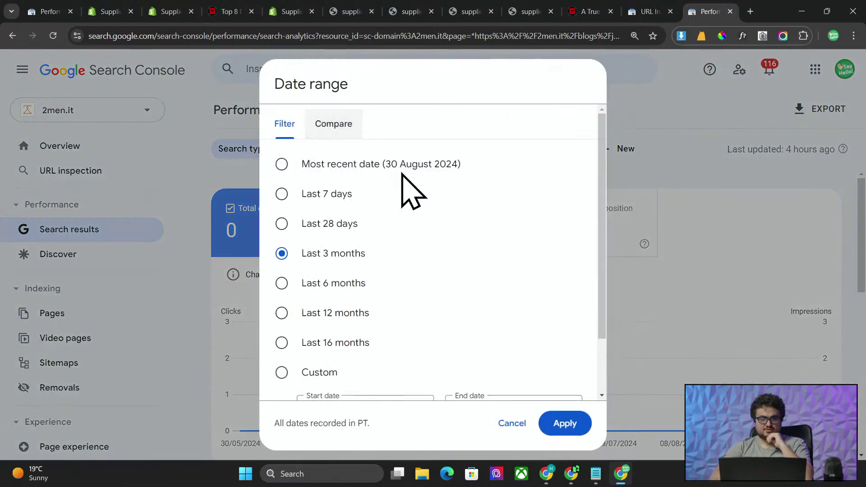
{"action": "key", "text": "Return"}
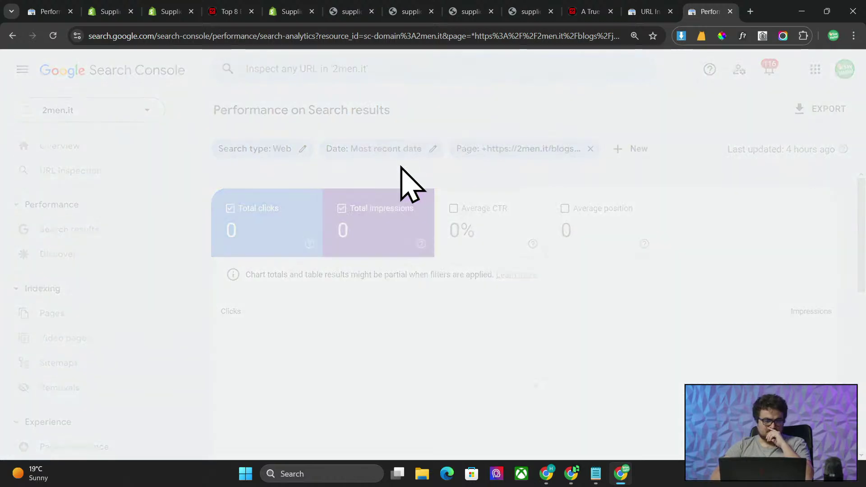
- Switch to the window with the 2men.it pages, return to the journal listing and close all the 2men.it tabs
{"action": "key", "text": "alt+Tab"}
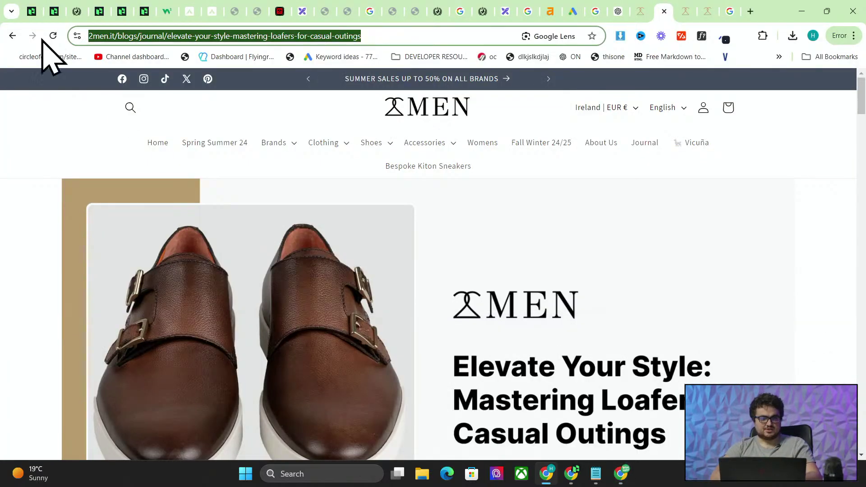
{"action": "left_click", "coordinate": [12, 35]}
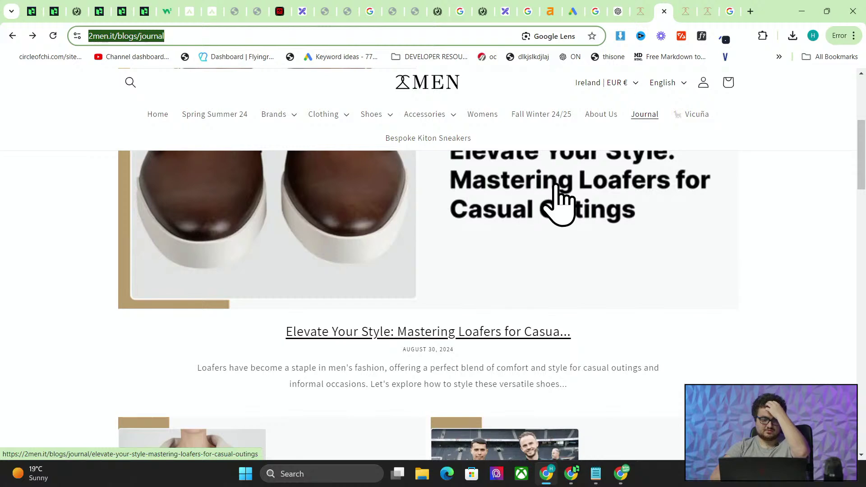
{"action": "left_click", "coordinate": [664, 11]}
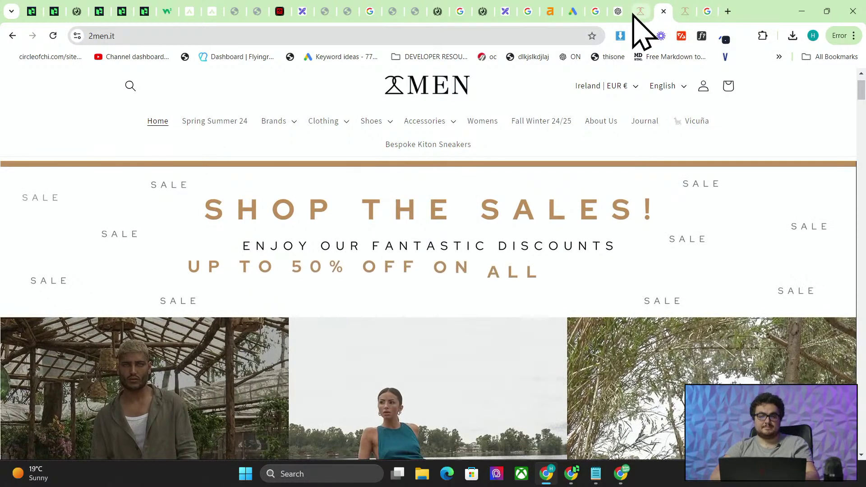
{"action": "left_click", "coordinate": [641, 12]}
{"action": "left_click", "coordinate": [644, 12]}
{"action": "left_click", "coordinate": [643, 12]}
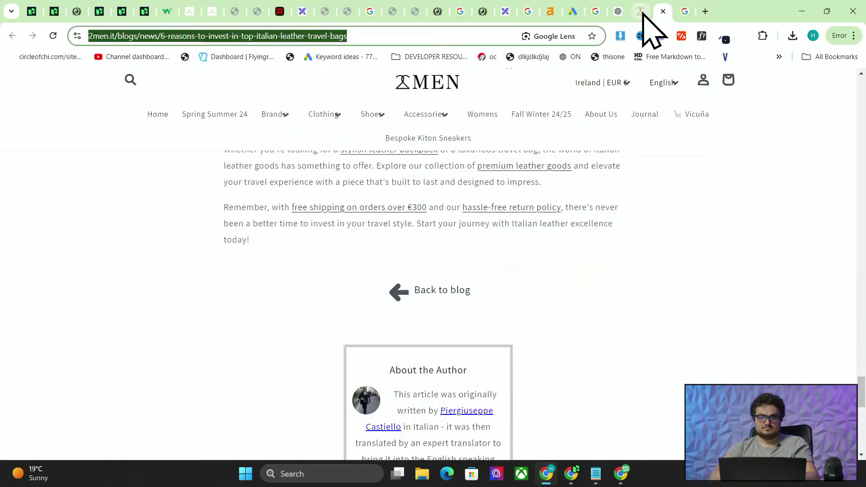
{"action": "left_click", "coordinate": [643, 12]}
- Look through the open Harbor writer tabs for the generated Top 6 Best Laser Gun Sights article
{"action": "left_click", "coordinate": [487, 11]}
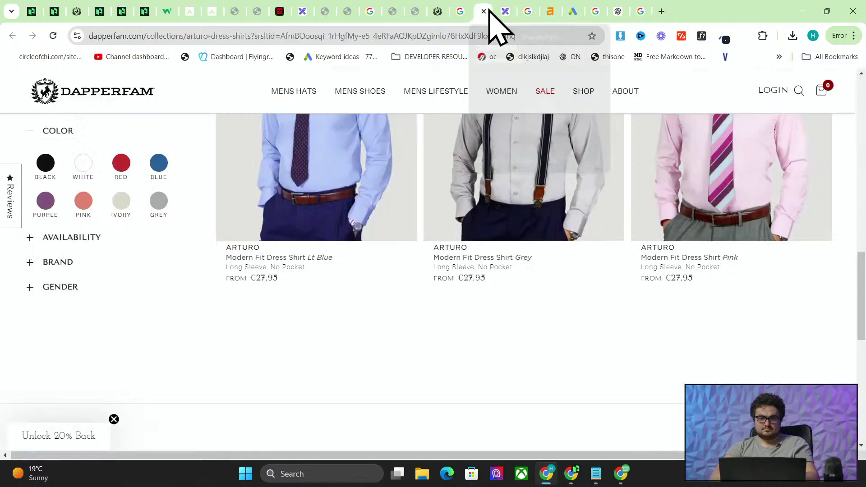
{"action": "scroll", "coordinate": [460, 193], "scroll_direction": "down", "scroll_amount": 4}
{"action": "left_click", "coordinate": [154, 7]}
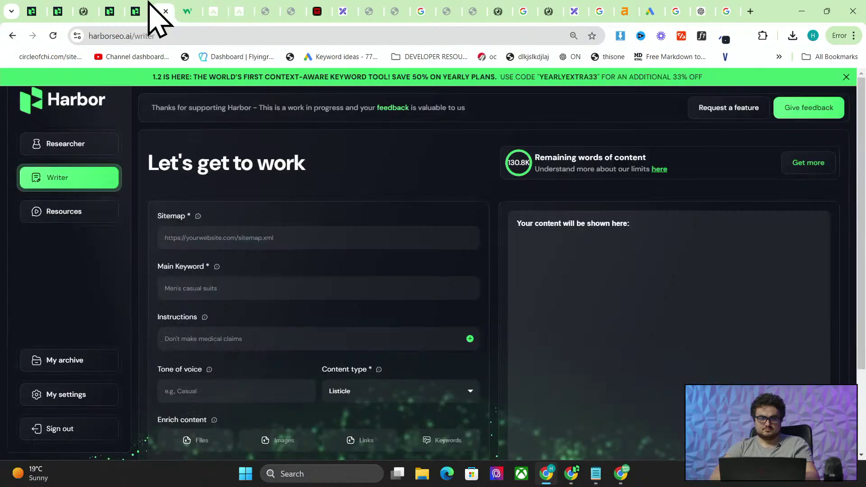
{"action": "left_click", "coordinate": [132, 5]}
{"action": "left_click", "coordinate": [113, 5]}
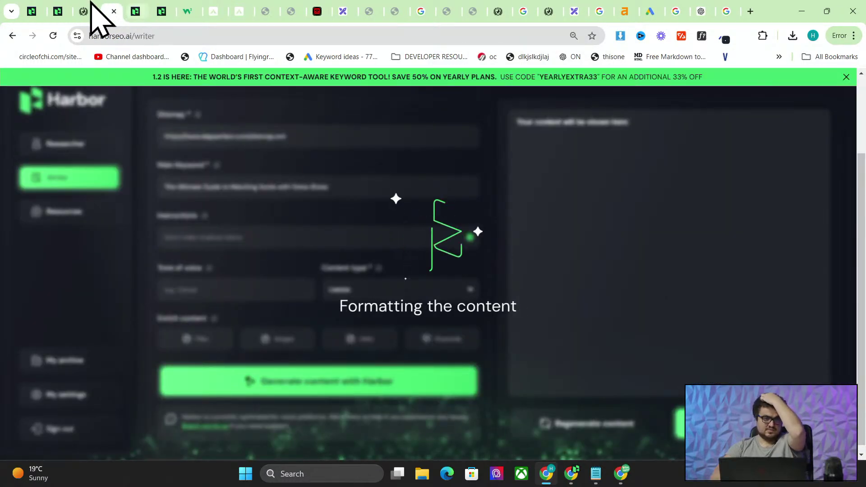
{"action": "left_click", "coordinate": [59, 6]}
{"action": "key", "text": "alt+Tab"}
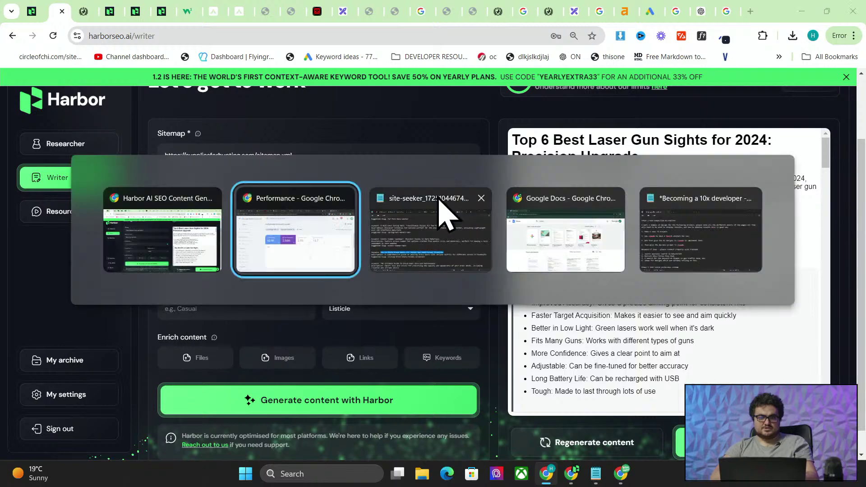
{"action": "left_click", "coordinate": [143, 116]}
{"action": "type", "text": "suppl"}
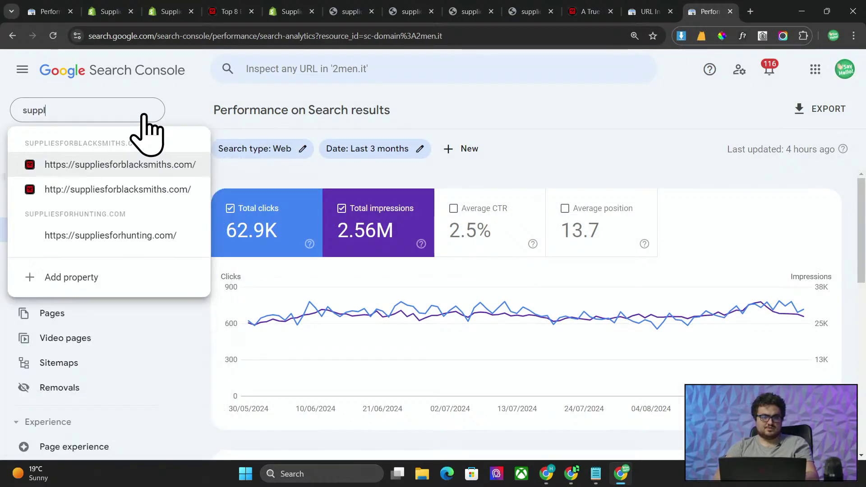
{"action": "left_click", "coordinate": [126, 168]}
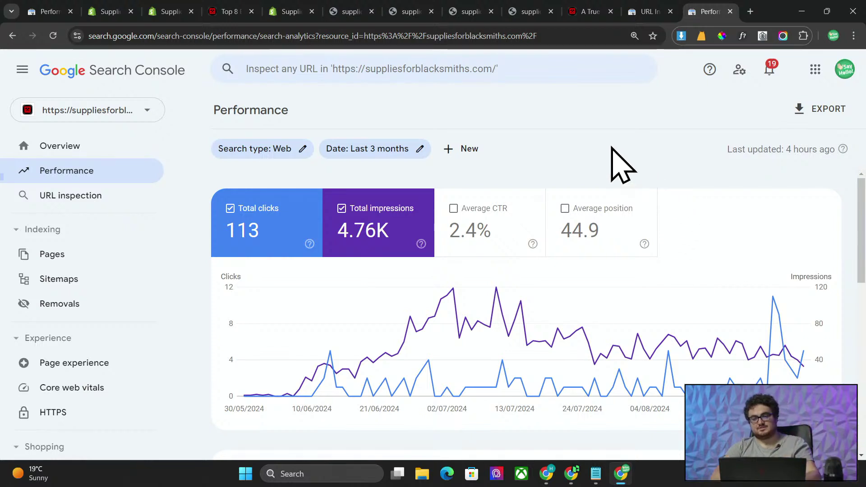
{"action": "scroll", "coordinate": [859, 194], "scroll_direction": "down", "scroll_amount": 1}
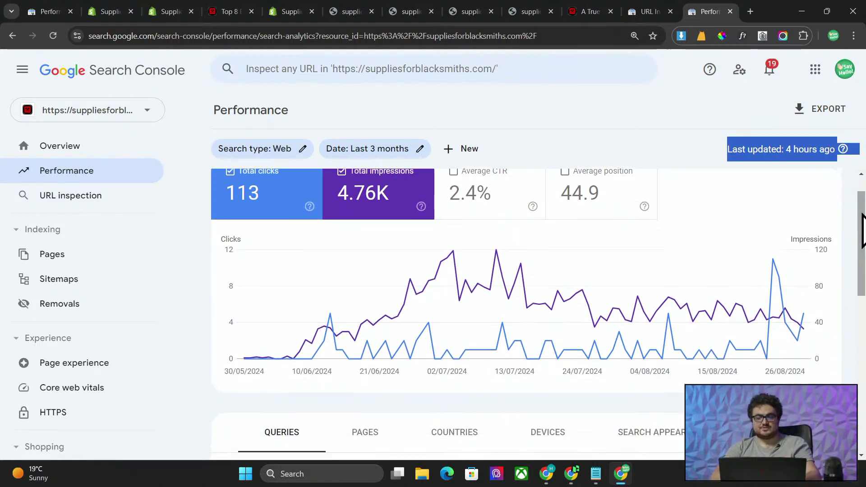
{"action": "scroll", "coordinate": [739, 224], "scroll_direction": "up", "scroll_amount": 1}
{"action": "left_click", "coordinate": [434, 77]}
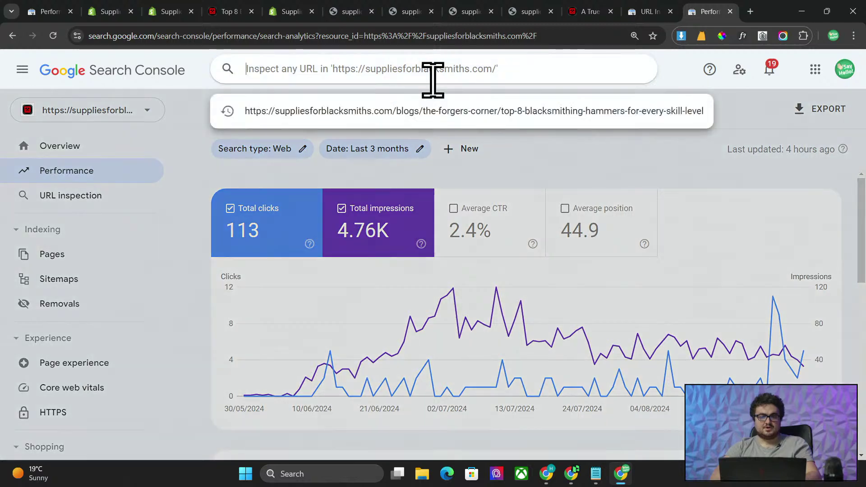
{"action": "left_click", "coordinate": [590, 170]}
{"action": "left_click", "coordinate": [120, 111]}
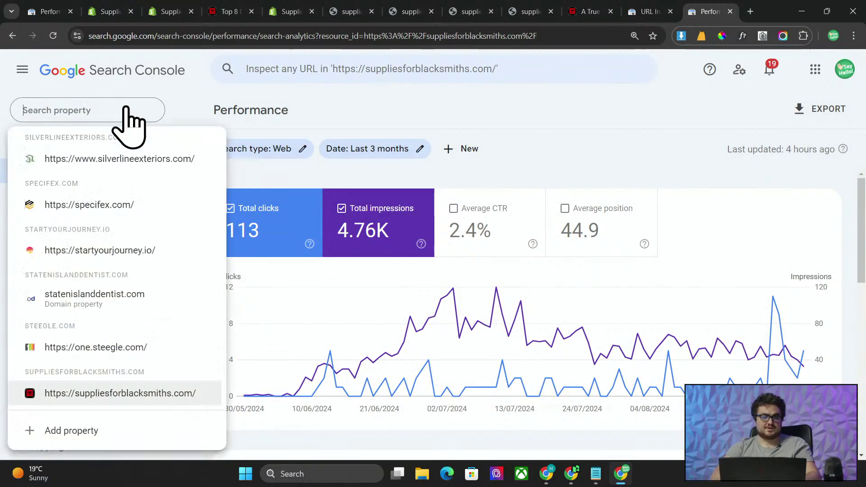
{"action": "scroll", "coordinate": [132, 331], "scroll_direction": "down", "scroll_amount": 3}
{"action": "left_click", "coordinate": [133, 329]}
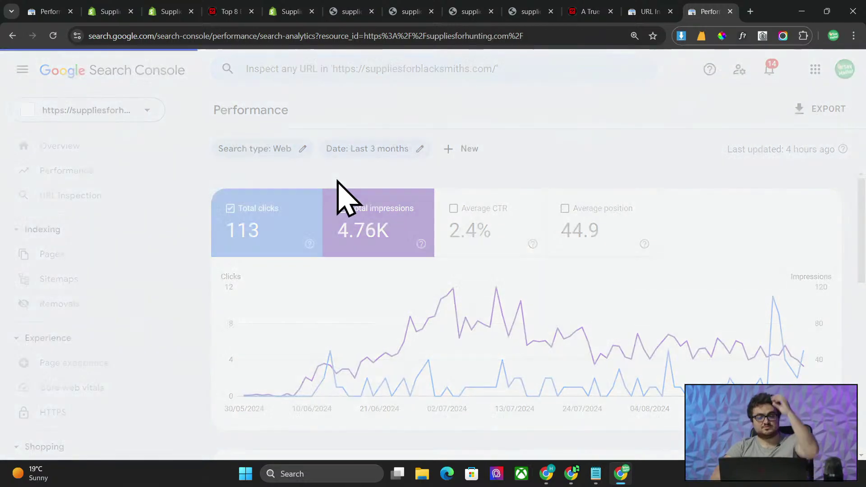
{"action": "left_click", "coordinate": [418, 75]}
{"action": "left_click", "coordinate": [407, 109]}
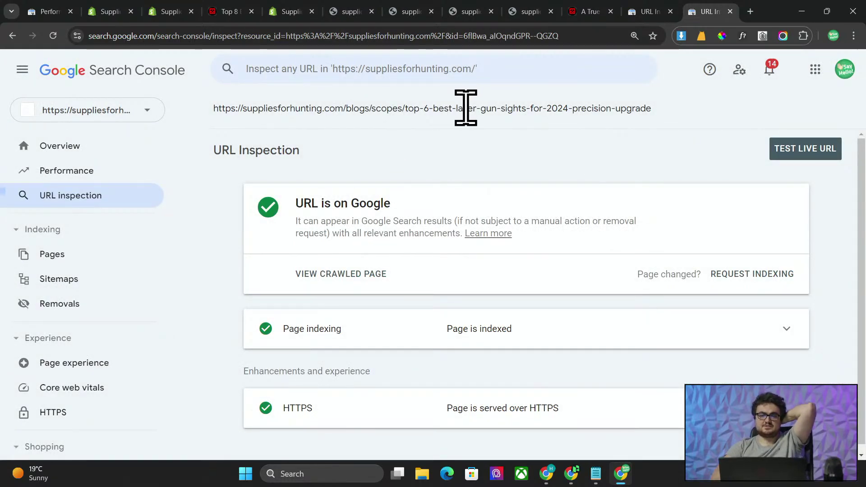
- Open the inspected laser gun sights article by its copied URL in a new tab and read through to its price comparison chart
{"action": "left_click_drag", "start_coordinate": [661, 112], "coordinate": [249, 97]}
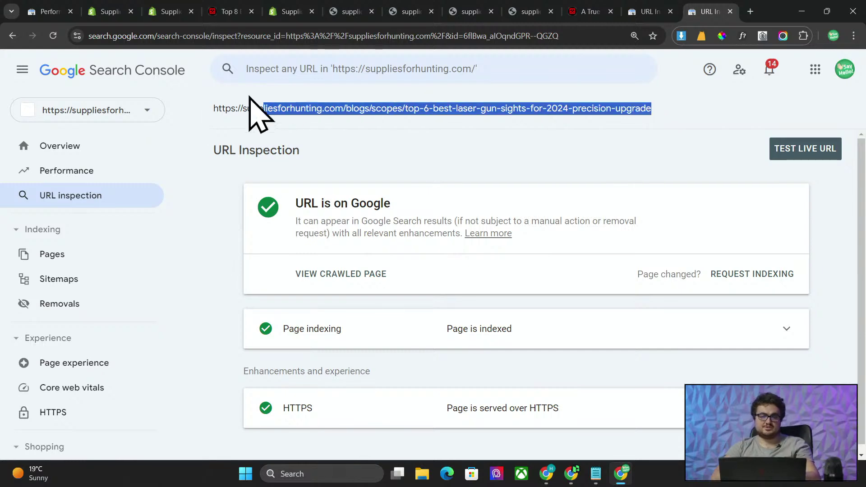
{"action": "left_click", "coordinate": [751, 11]}
{"action": "type", "text": "https://suppliesforhunting.com/blogs/scopes/top-6-best-laser-gun-sights-for-2024-precision-upgrade"}
{"action": "key", "text": "Return"}
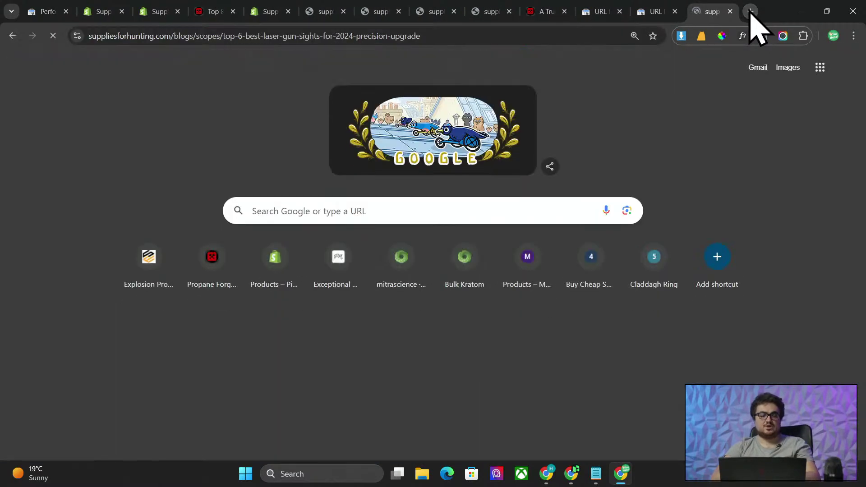
{"action": "scroll", "coordinate": [291, 309], "scroll_direction": "down", "scroll_amount": 1}
{"action": "scroll", "coordinate": [291, 310], "scroll_direction": "down", "scroll_amount": 2}
{"action": "scroll", "coordinate": [285, 290], "scroll_direction": "up", "scroll_amount": 3}
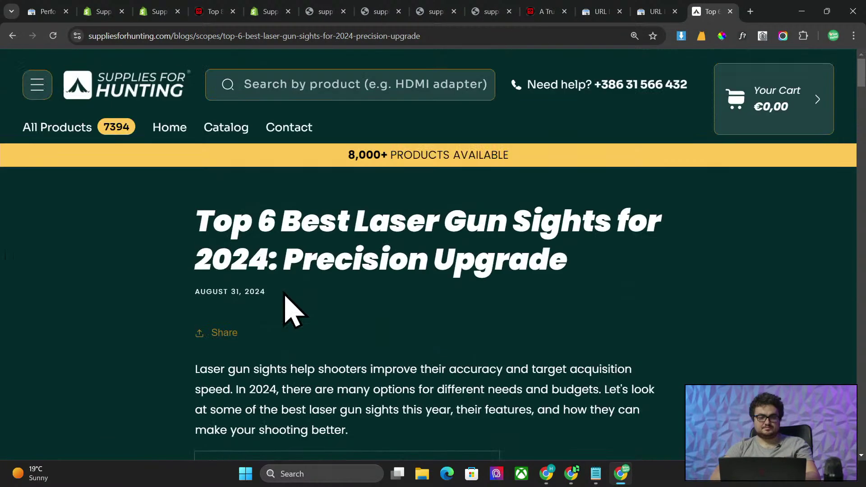
{"action": "scroll", "coordinate": [284, 290], "scroll_direction": "down", "scroll_amount": 10}
{"action": "scroll", "coordinate": [286, 296], "scroll_direction": "down", "scroll_amount": 15}
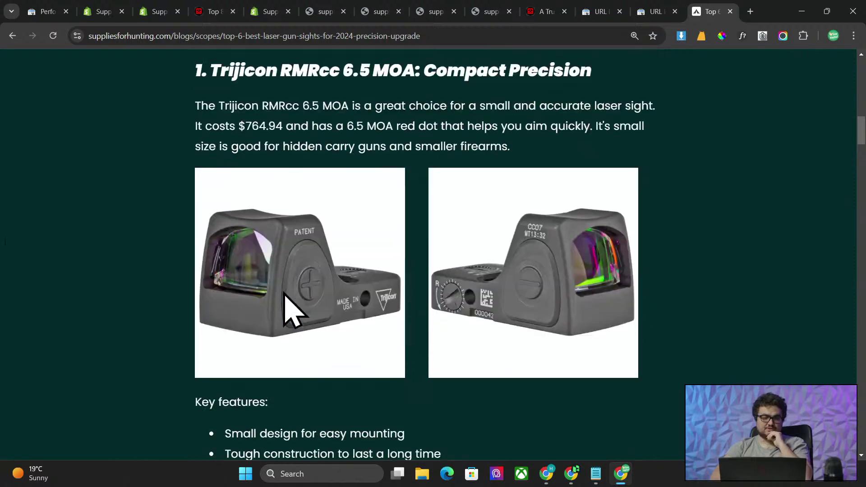
{"action": "scroll", "coordinate": [284, 293], "scroll_direction": "down", "scroll_amount": 15}
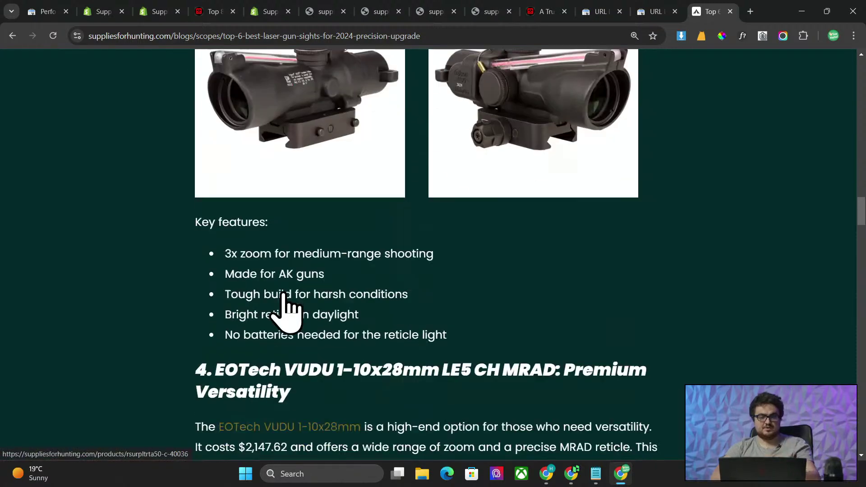
{"action": "scroll", "coordinate": [283, 291], "scroll_direction": "down", "scroll_amount": 15}
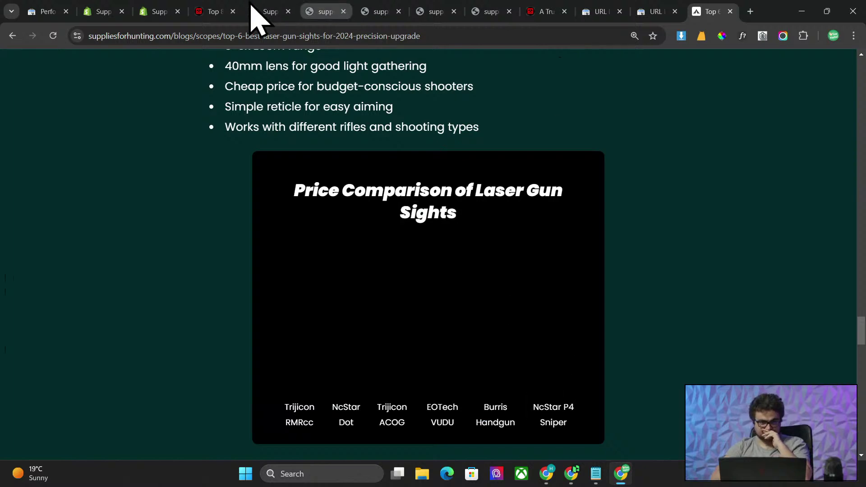
- Bring up the laser gun sights post in the Supplies For Hunting Shopify admin and show its content as HTML
{"action": "left_click", "coordinate": [264, 7]}
{"action": "left_click", "coordinate": [160, 6]}
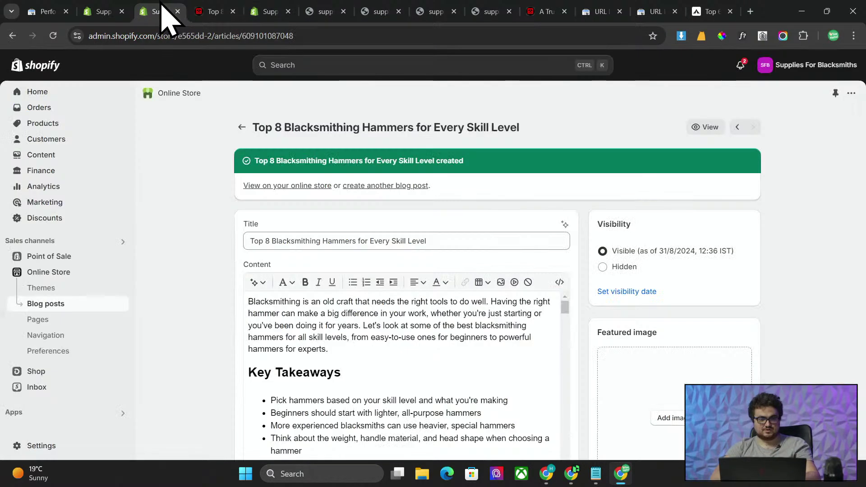
{"action": "left_click", "coordinate": [108, 7]}
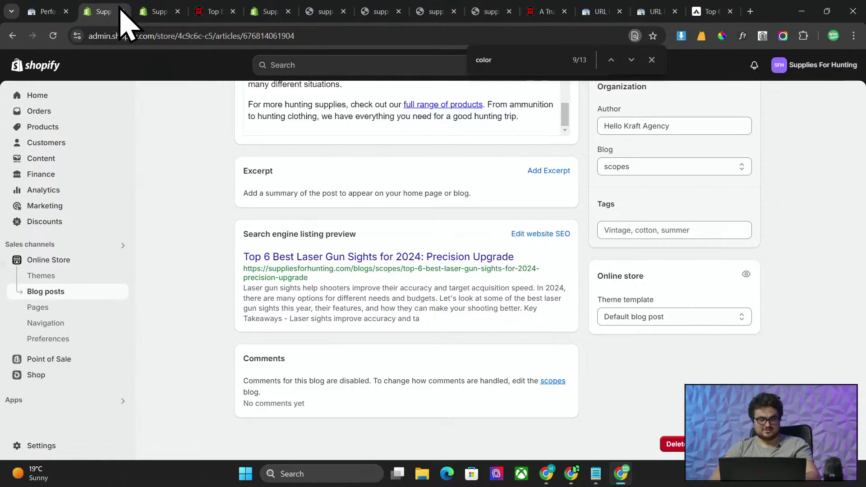
{"action": "scroll", "coordinate": [280, 356], "scroll_direction": "up", "scroll_amount": 8}
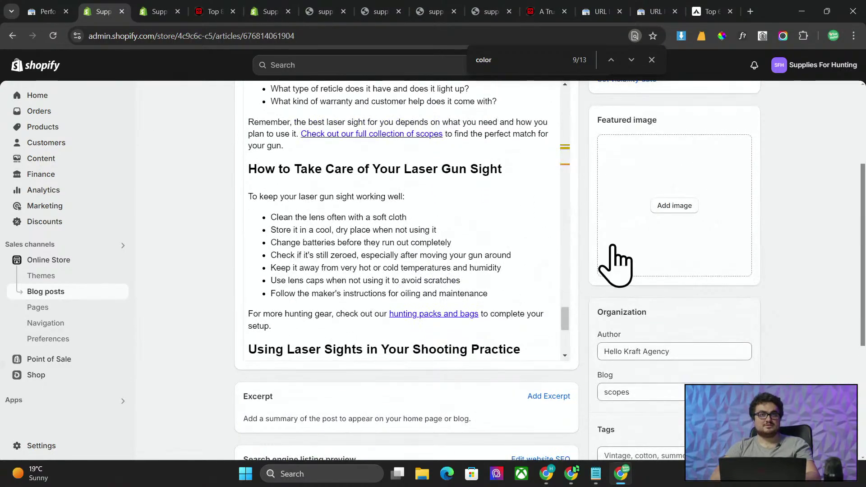
{"action": "scroll", "coordinate": [627, 264], "scroll_direction": "up", "scroll_amount": 5}
{"action": "left_click", "coordinate": [560, 183]}
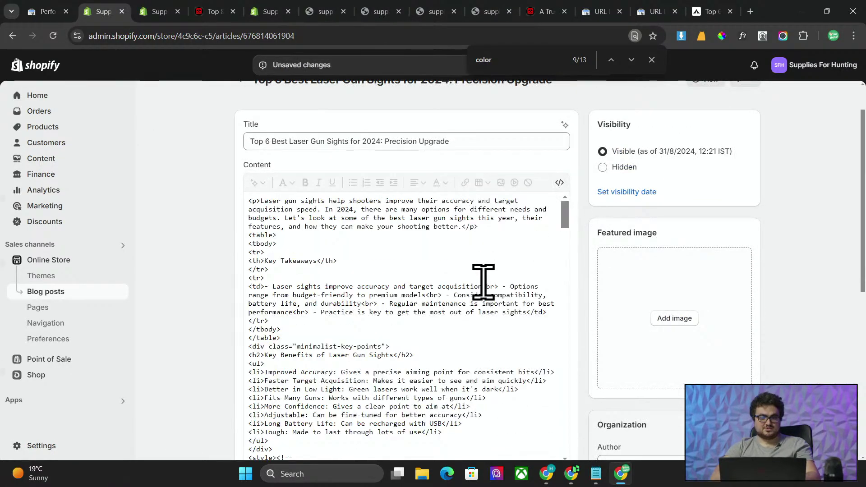
- Search the laser gun sights post's HTML for "color" to locate the chart's color styles
{"action": "scroll", "coordinate": [484, 282], "scroll_direction": "down", "scroll_amount": 20}
{"action": "key", "text": "ctrl+f"}
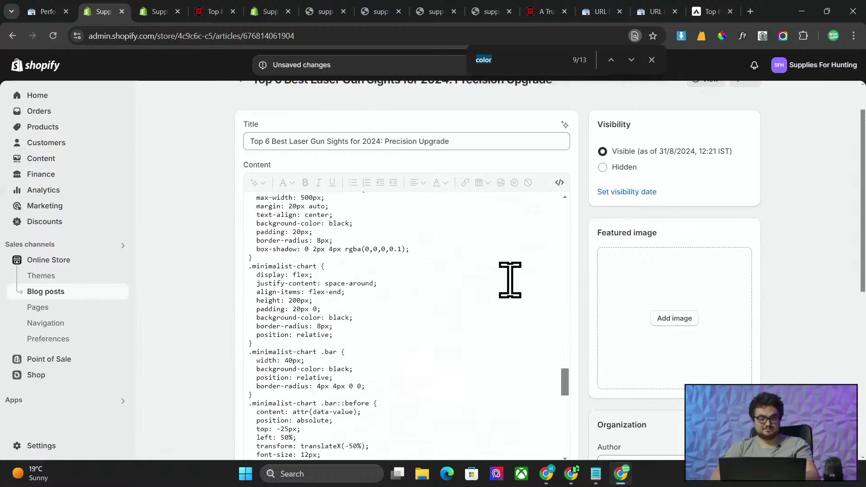
{"action": "type", "text": "color"}
{"action": "key", "text": "Return"}
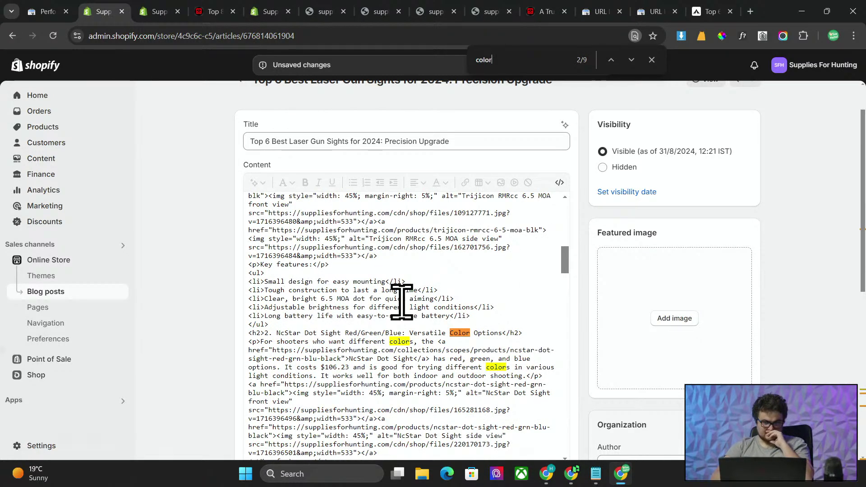
- Examine the Price Comparison of Laser Gun Sights chart on the live article, selecting its contents to check for hidden bars
{"action": "left_click", "coordinate": [723, 7]}
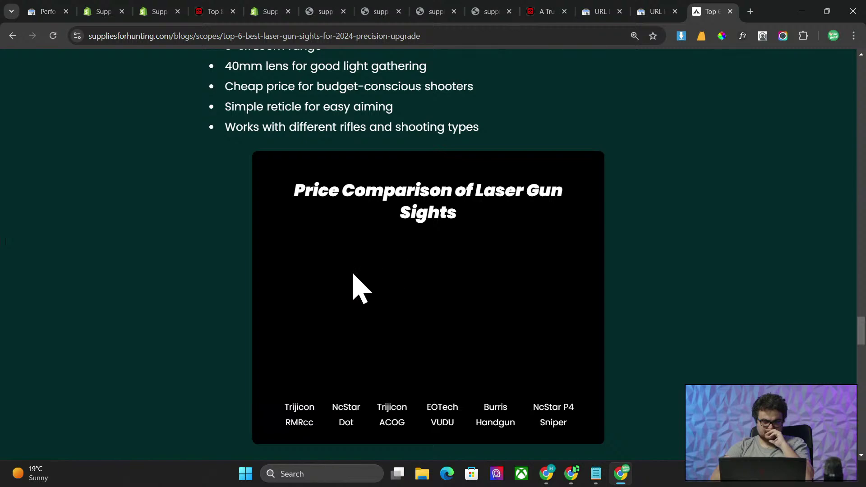
{"action": "left_click_drag", "start_coordinate": [567, 372], "coordinate": [605, 401]}
{"action": "left_click_drag", "start_coordinate": [615, 471], "coordinate": [561, 320]}
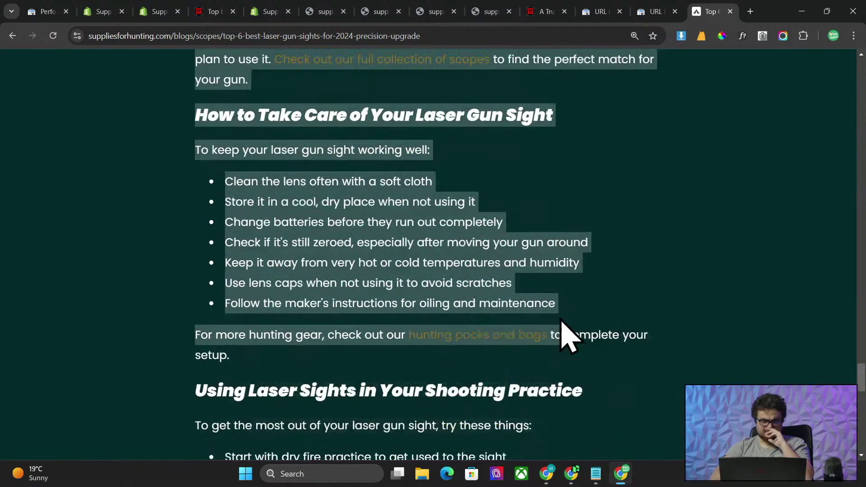
{"action": "scroll", "coordinate": [561, 316], "scroll_direction": "up", "scroll_amount": 14}
{"action": "left_click", "coordinate": [544, 318]}
- Search the post's HTML for "black" and go through the matches to the background color in the chart container's styles
{"action": "left_click", "coordinate": [118, 10]}
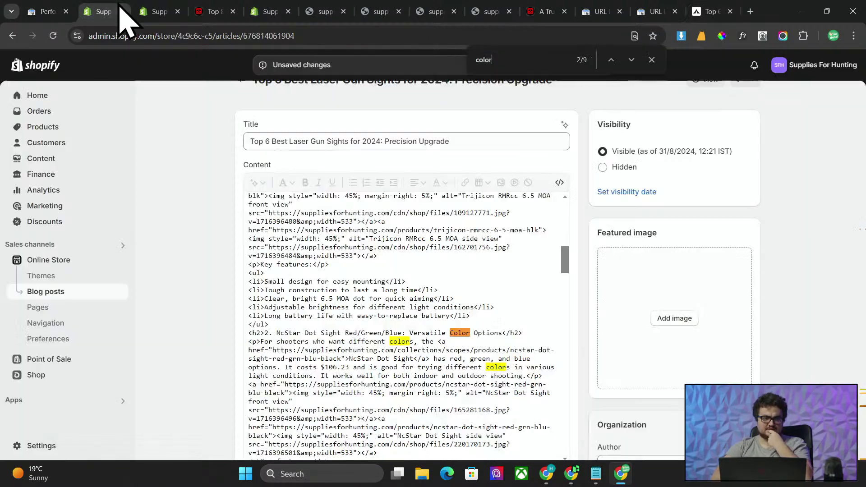
{"action": "scroll", "coordinate": [415, 289], "scroll_direction": "down", "scroll_amount": 3}
{"action": "right_click", "coordinate": [414, 290]}
{"action": "left_click", "coordinate": [334, 260]}
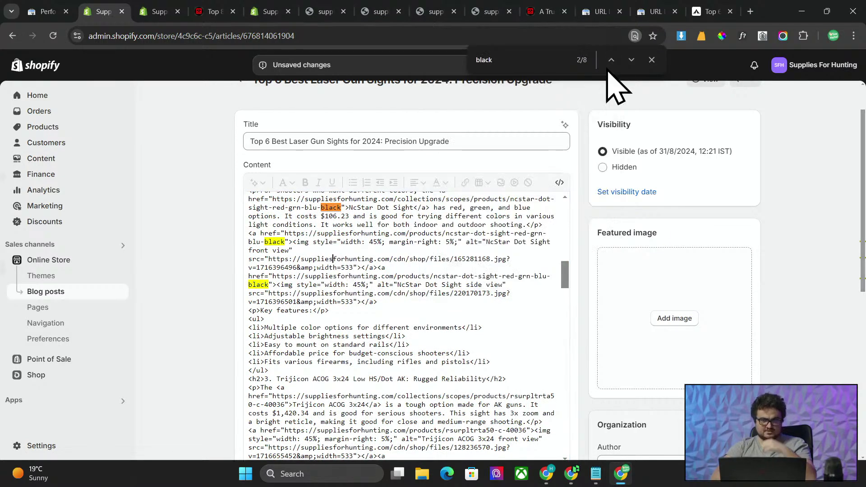
{"action": "key", "text": "Return"}
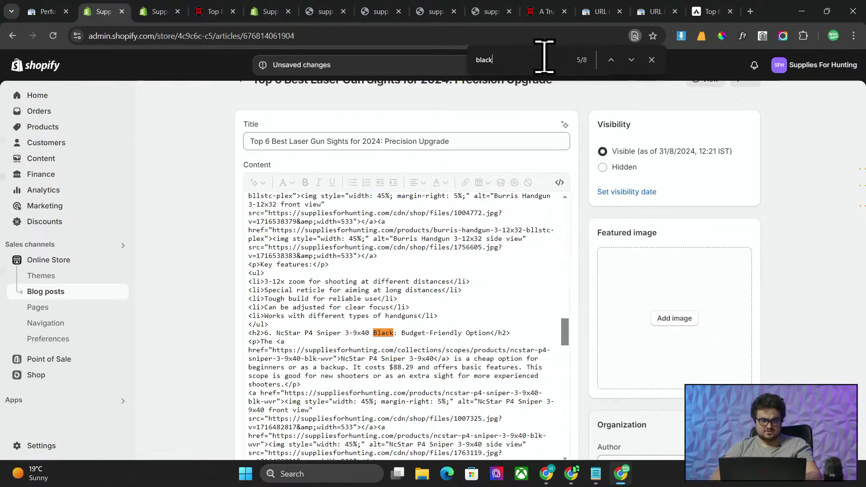
{"action": "key", "text": "Return"}
{"action": "scroll", "coordinate": [388, 261], "scroll_direction": "down", "scroll_amount": 4}
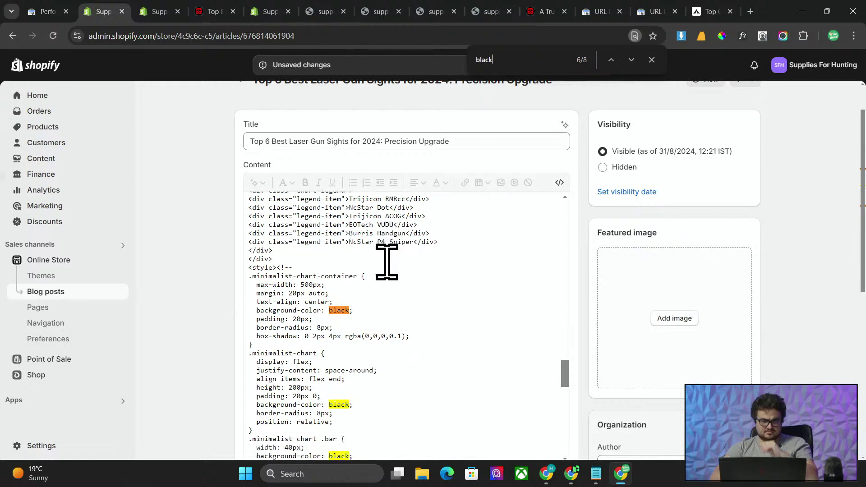
- Set the background color in the ".minimalist-chart .bar" styles to white and save the blog post
{"action": "scroll", "coordinate": [387, 262], "scroll_direction": "down", "scroll_amount": 4}
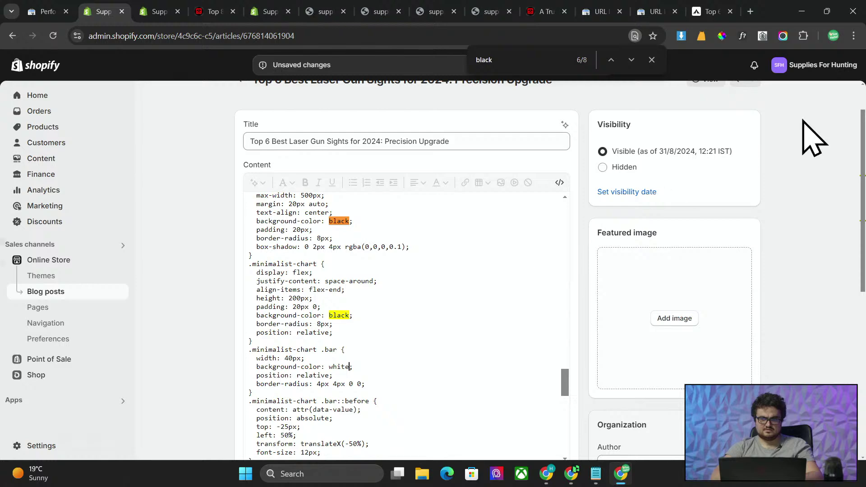
{"action": "scroll", "coordinate": [812, 138], "scroll_direction": "down", "scroll_amount": 8}
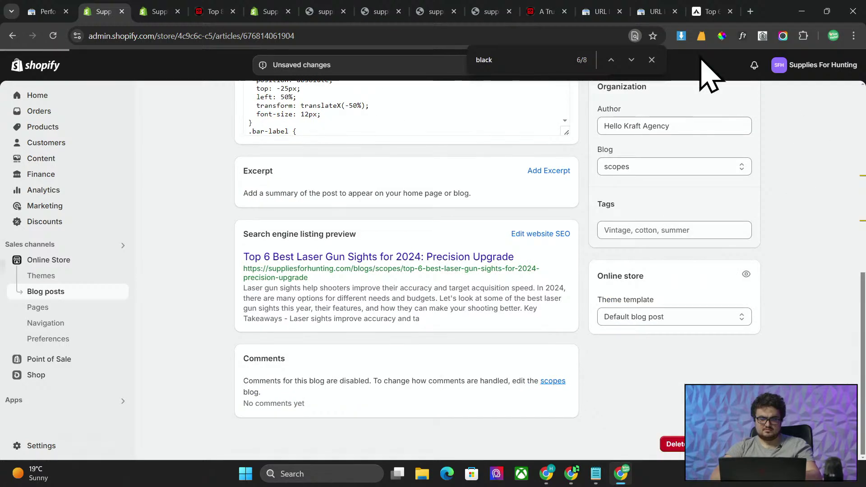
{"action": "key", "text": "ctrl+s"}
{"action": "scroll", "coordinate": [657, 169], "scroll_direction": "up", "scroll_amount": 15}
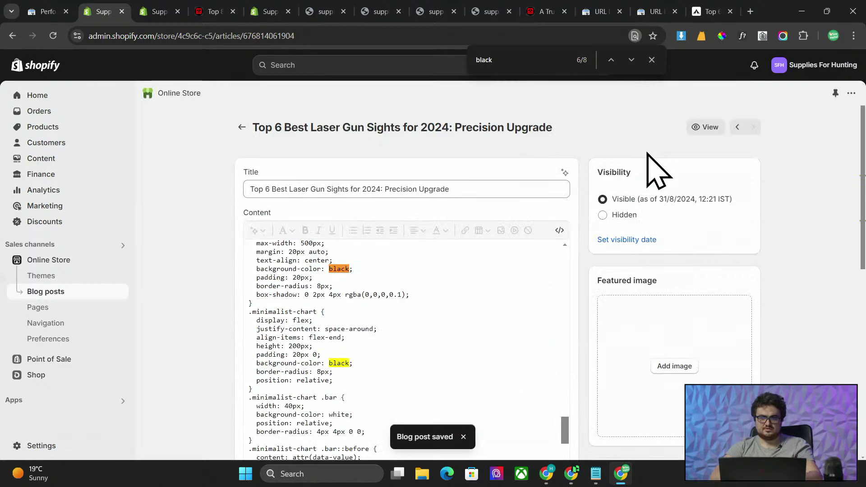
- View the live laser gun sights article in an incognito window and check its Price Comparison of Laser Gun Sights chart
{"action": "left_click", "coordinate": [711, 129]}
{"action": "left_click", "coordinate": [467, 36]}
{"action": "key", "text": "ctrl+c"}
{"action": "left_click", "coordinate": [854, 36]}
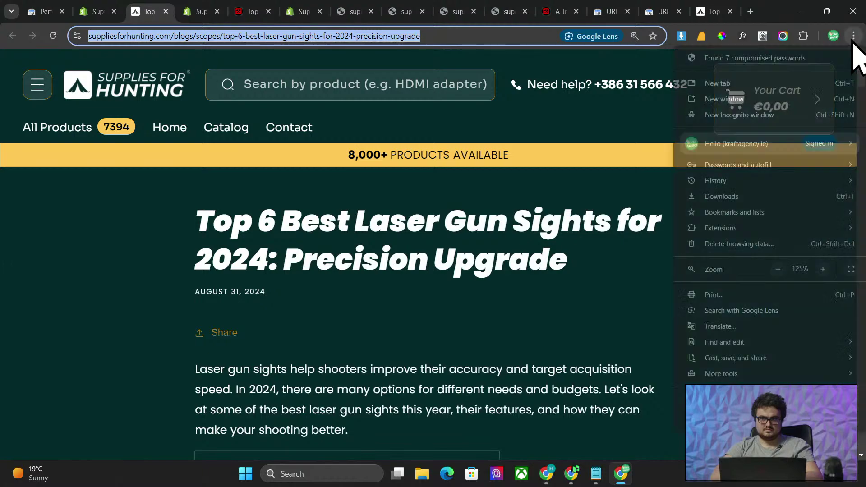
{"action": "left_click", "coordinate": [767, 113]}
{"action": "key", "text": "ctrl+v"}
{"action": "key", "text": "Return"}
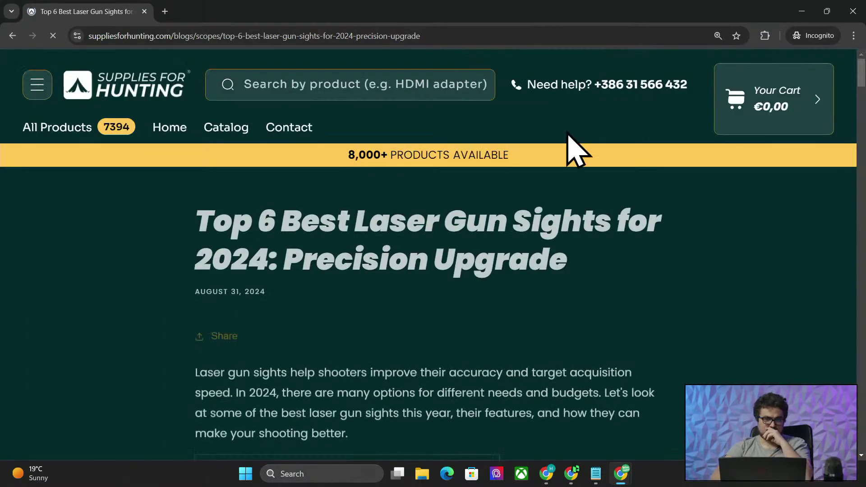
{"action": "scroll", "coordinate": [573, 180], "scroll_direction": "down", "scroll_amount": 20}
{"action": "key", "text": "ctrl+plus"}
{"action": "scroll", "coordinate": [568, 201], "scroll_direction": "down", "scroll_amount": 10}
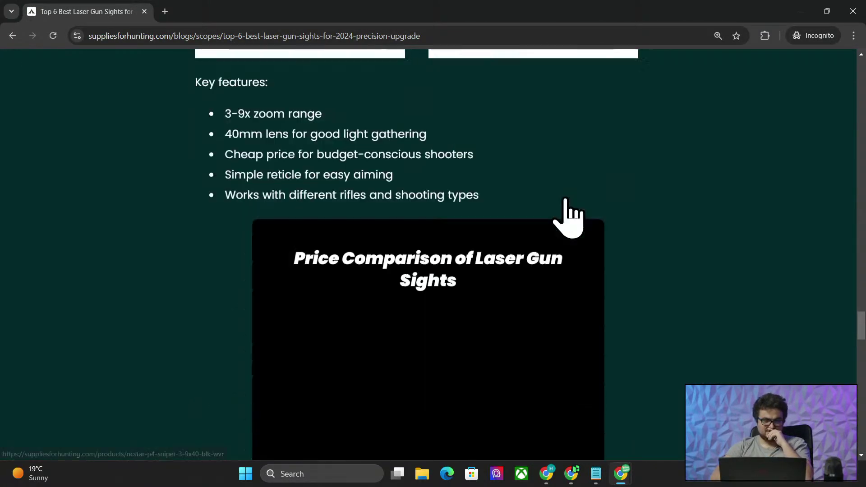
{"action": "scroll", "coordinate": [273, 92], "scroll_direction": "up", "scroll_amount": 1}
{"action": "left_click", "coordinate": [853, 11]}
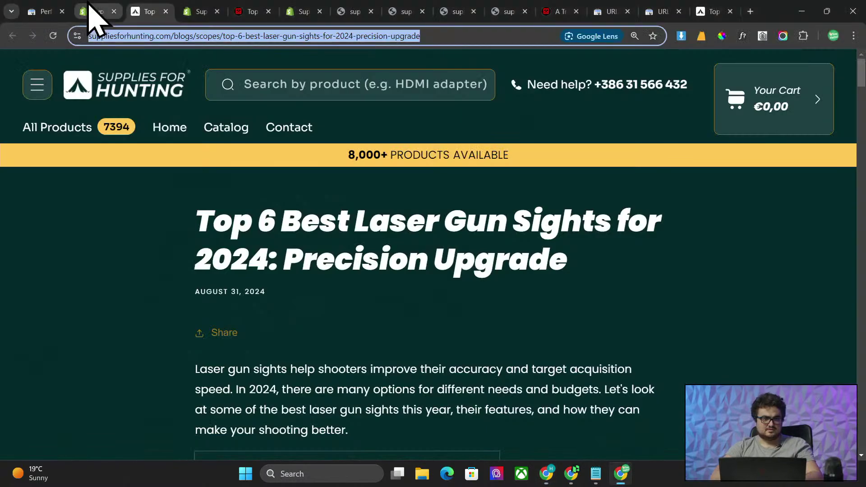
{"action": "left_click", "coordinate": [96, 11]}
{"action": "left_click", "coordinate": [151, 8]}
{"action": "key", "text": "ctrl+c"}
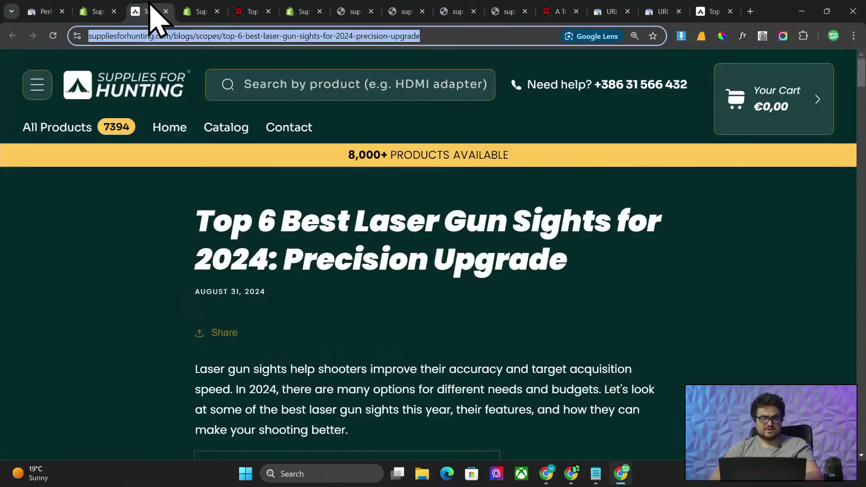
{"action": "key", "text": "ctrl+shift+t"}
{"action": "scroll", "coordinate": [476, 304], "scroll_direction": "down", "scroll_amount": 3}
{"action": "scroll", "coordinate": [477, 310], "scroll_direction": "up", "scroll_amount": 3}
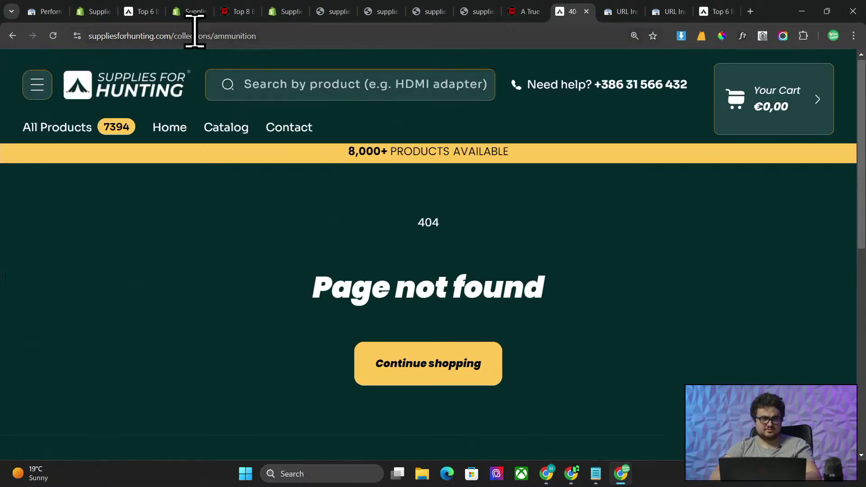
{"action": "left_click", "coordinate": [586, 11]}
{"action": "key", "text": "alt+Tab"}
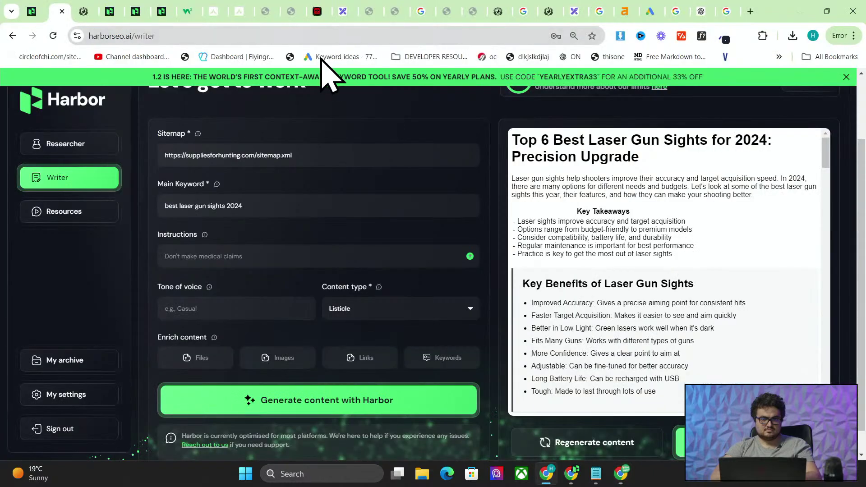
{"action": "key", "text": "alt+Tab"}
{"action": "left_click", "coordinate": [97, 10]}
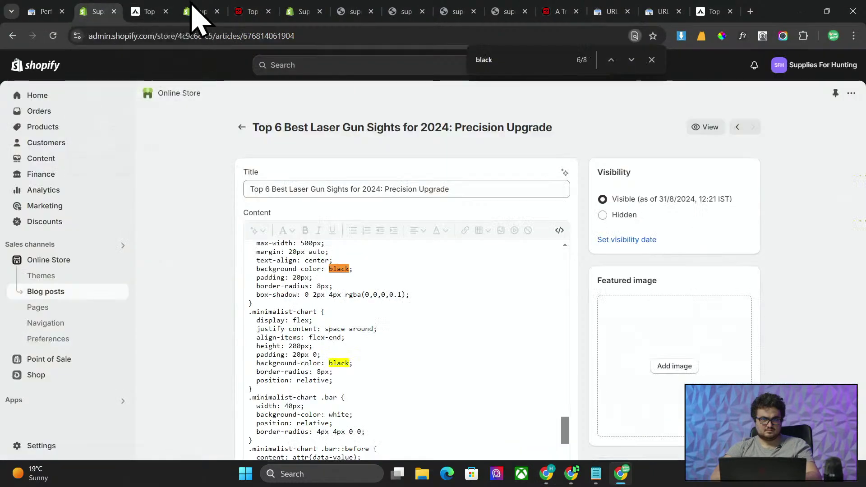
{"action": "left_click", "coordinate": [207, 10]}
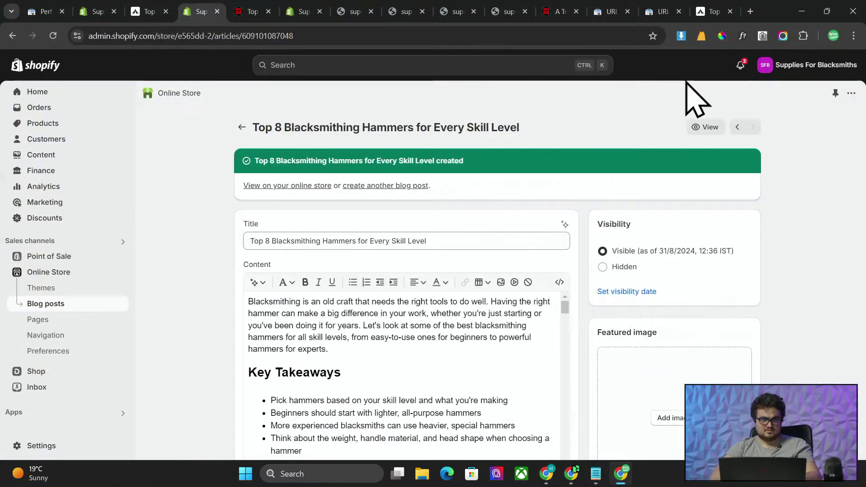
- Load the live laser gun sights article in a new tab and look at its price comparison chart
{"action": "left_click", "coordinate": [751, 10]}
{"action": "key", "text": "ctrl+v"}
{"action": "key", "text": "Return"}
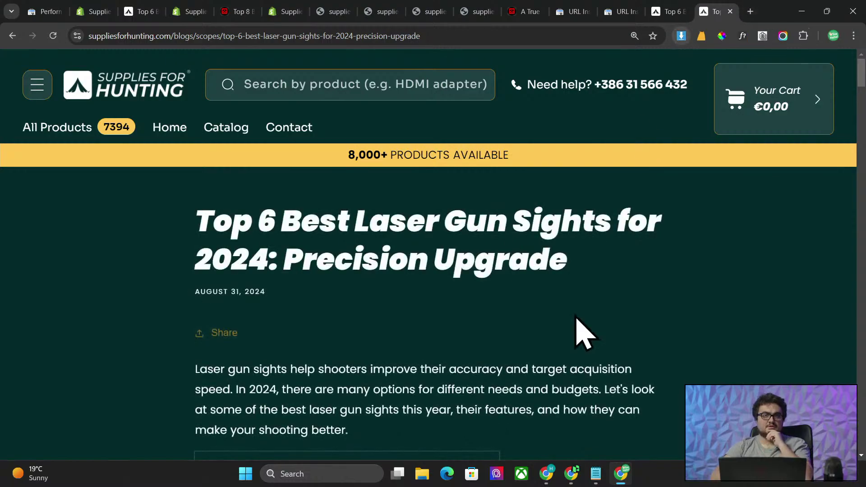
{"action": "scroll", "coordinate": [577, 325], "scroll_direction": "down", "scroll_amount": 15}
{"action": "scroll", "coordinate": [575, 325], "scroll_direction": "down", "scroll_amount": 20}
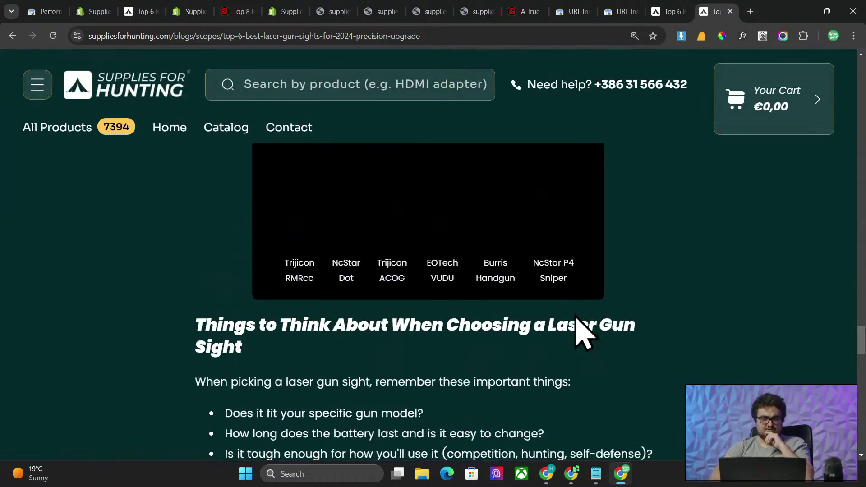
{"action": "scroll", "coordinate": [576, 332], "scroll_direction": "up", "scroll_amount": 2}
- Inspect the chart's page elements, expanding the minimalist-chart and chart-legend divs to examine the bars and legend items
{"action": "right_click", "coordinate": [498, 302]}
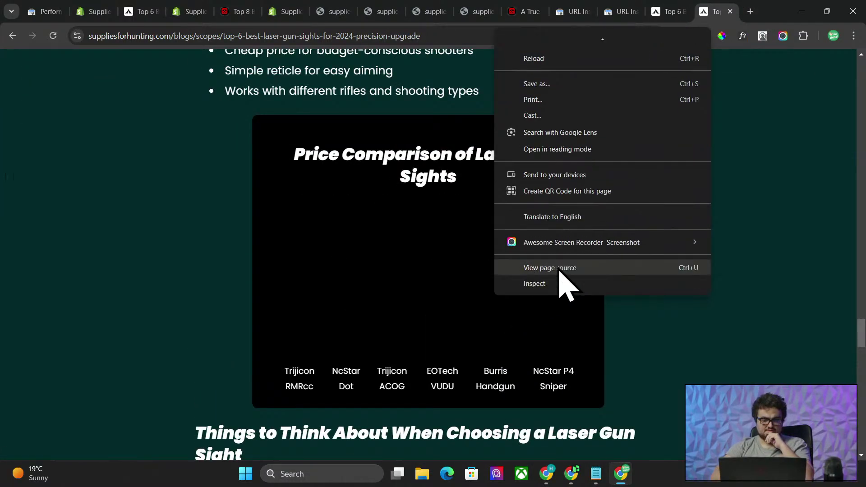
{"action": "left_click", "coordinate": [556, 284]}
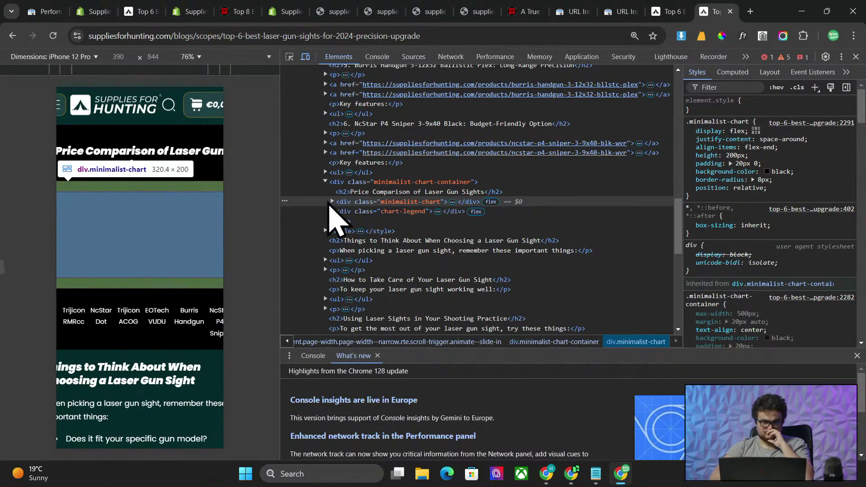
{"action": "left_click", "coordinate": [333, 201]}
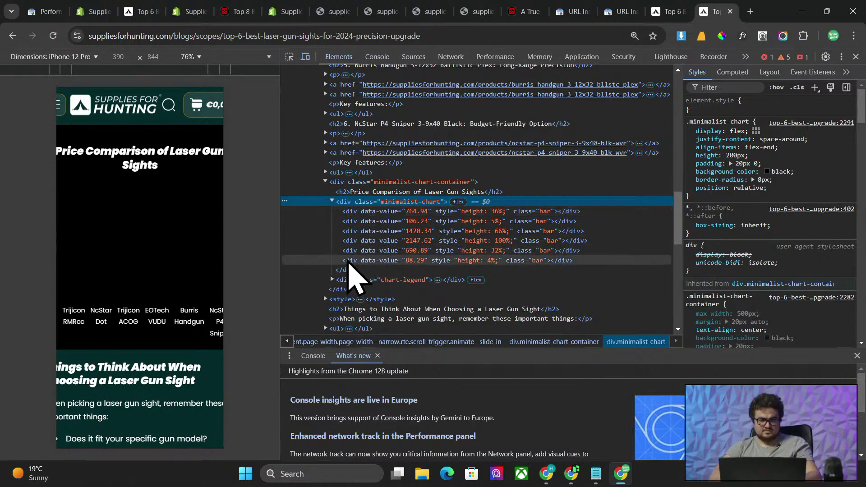
{"action": "left_click", "coordinate": [333, 279]}
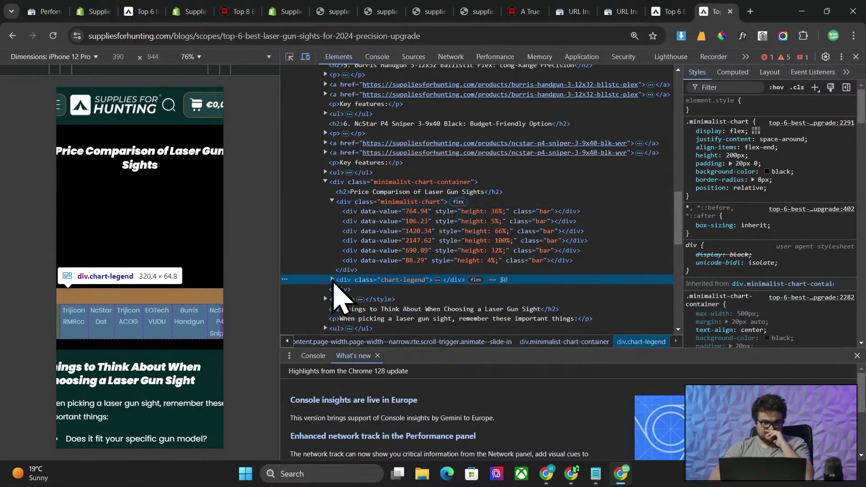
{"action": "scroll", "coordinate": [379, 292], "scroll_direction": "down", "scroll_amount": 1}
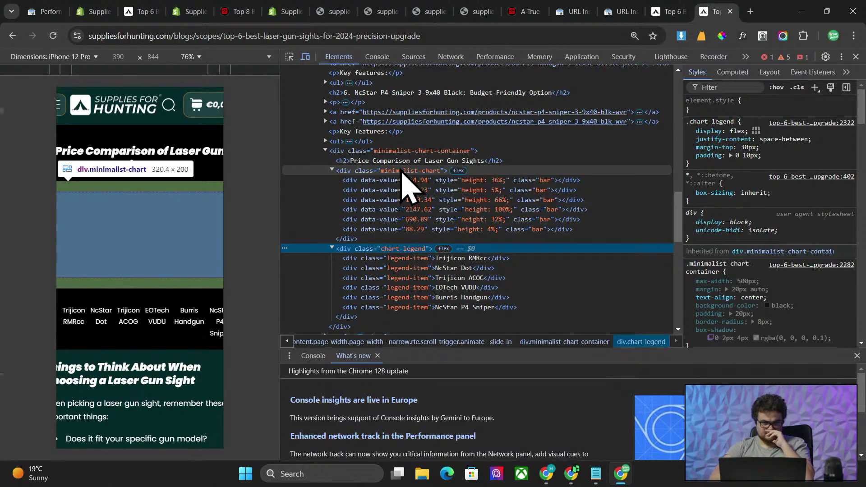
- Back in the Shopify post's HTML, set the ".minimalist-chart" background color to white and save the blog post
{"action": "left_click", "coordinate": [95, 14]}
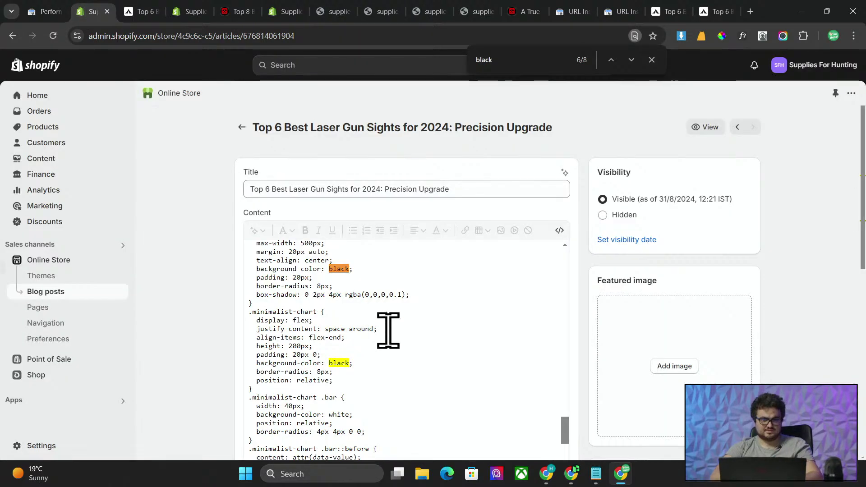
{"action": "scroll", "coordinate": [388, 330], "scroll_direction": "up", "scroll_amount": 2}
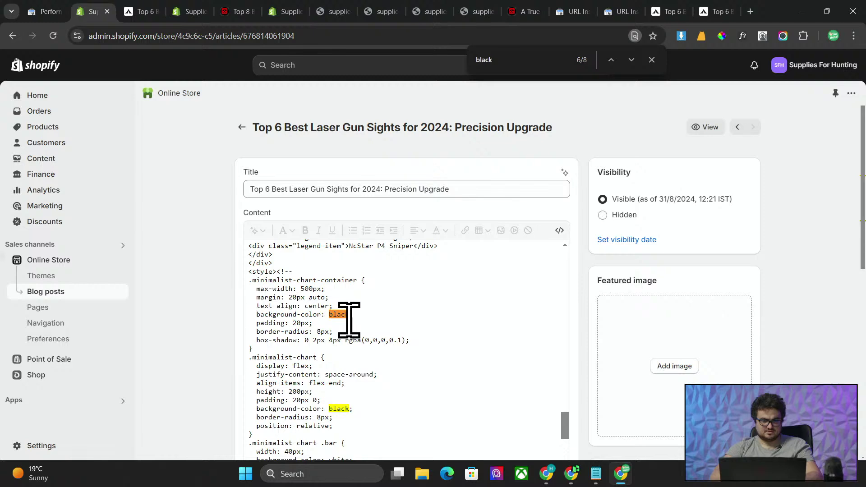
{"action": "scroll", "coordinate": [349, 321], "scroll_direction": "down", "scroll_amount": 1}
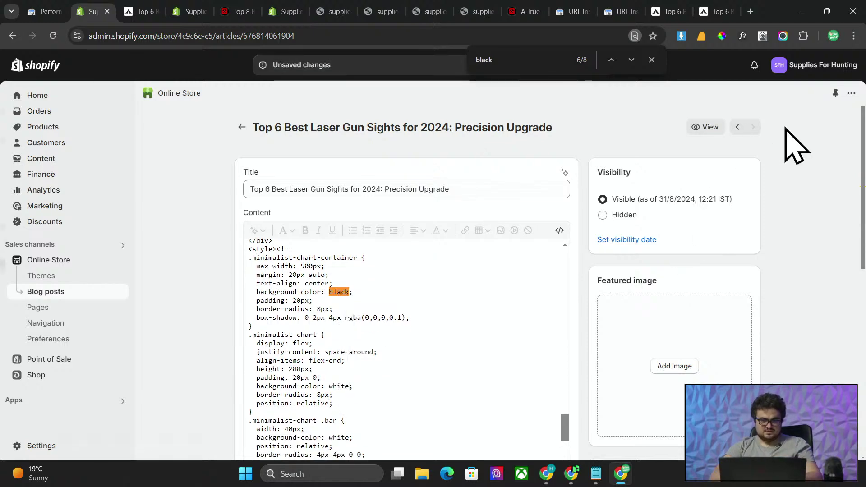
{"action": "scroll", "coordinate": [715, 216], "scroll_direction": "down", "scroll_amount": 10}
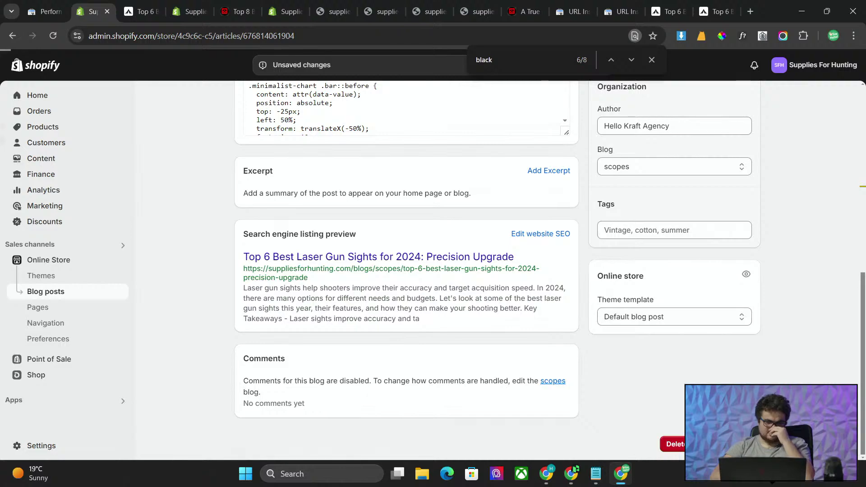
{"action": "key", "text": "ctrl+s"}
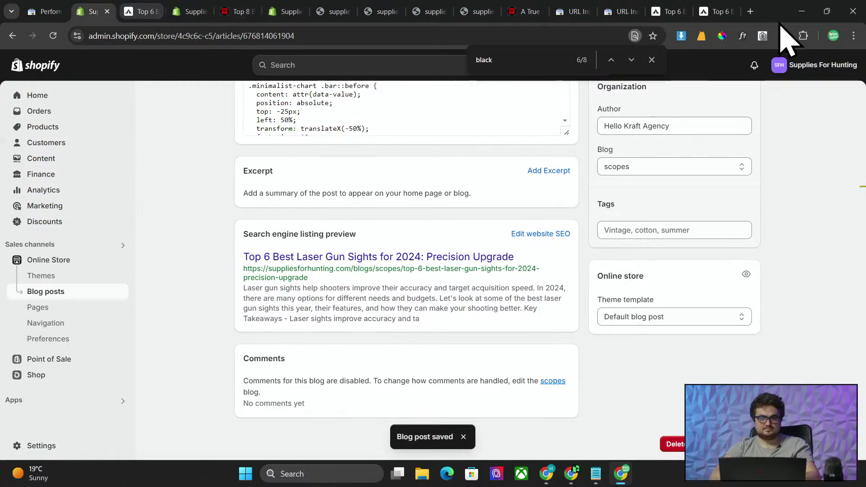
- Load the live article again in a new tab and check how the price comparison chart displays after the save
{"action": "left_click", "coordinate": [750, 11]}
{"action": "scroll", "coordinate": [528, 226], "scroll_direction": "down", "scroll_amount": 15}
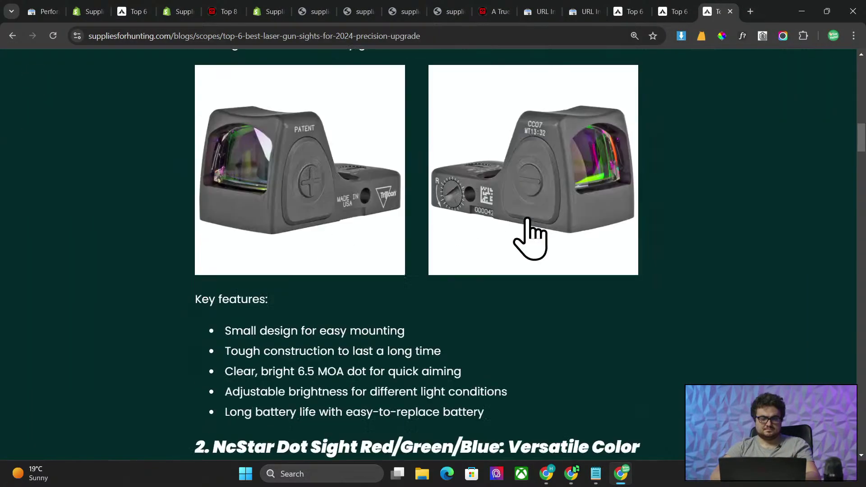
{"action": "scroll", "coordinate": [531, 237], "scroll_direction": "down", "scroll_amount": 10}
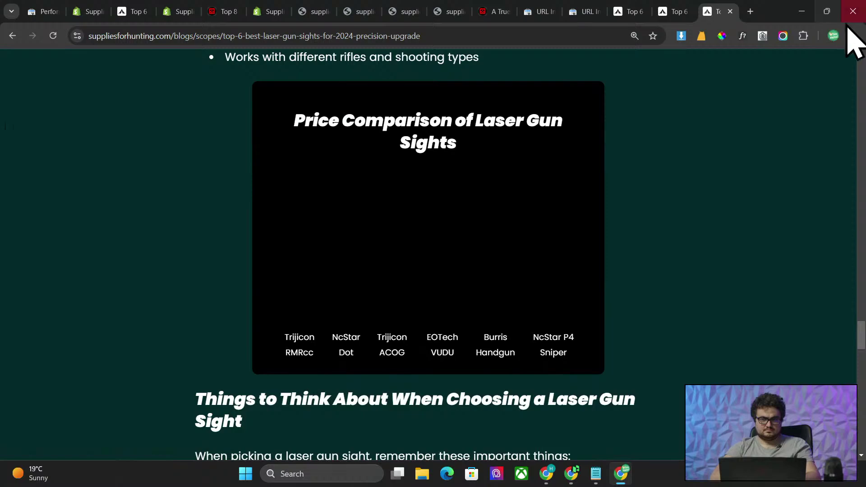
- Check the article's price comparison chart once more in a fresh incognito window and close that window
{"action": "left_click", "coordinate": [854, 36]}
{"action": "left_click", "coordinate": [763, 115]}
{"action": "type", "text": "https://suppliesforhunting.com/blogs/scopes/top-6-best-laser-gun-sights-for-2024-precision-upgrade"}
{"action": "key", "text": "Return"}
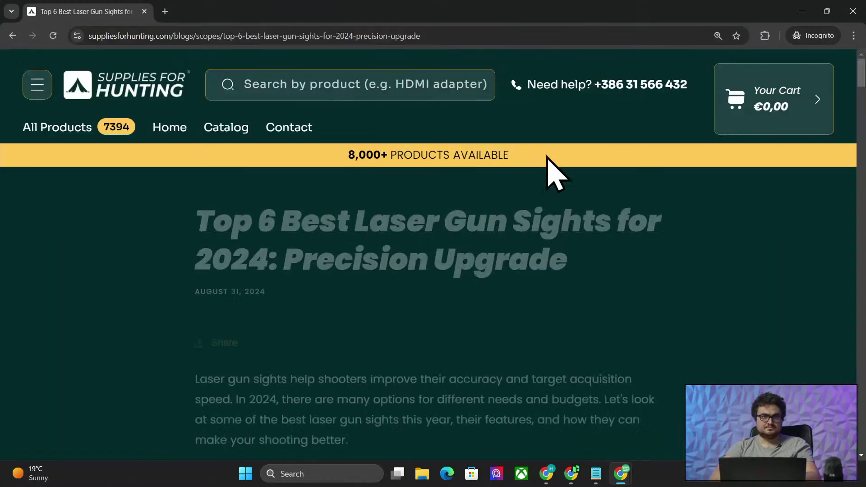
{"action": "scroll", "coordinate": [555, 181], "scroll_direction": "down", "scroll_amount": 10}
{"action": "scroll", "coordinate": [555, 260], "scroll_direction": "down", "scroll_amount": 20}
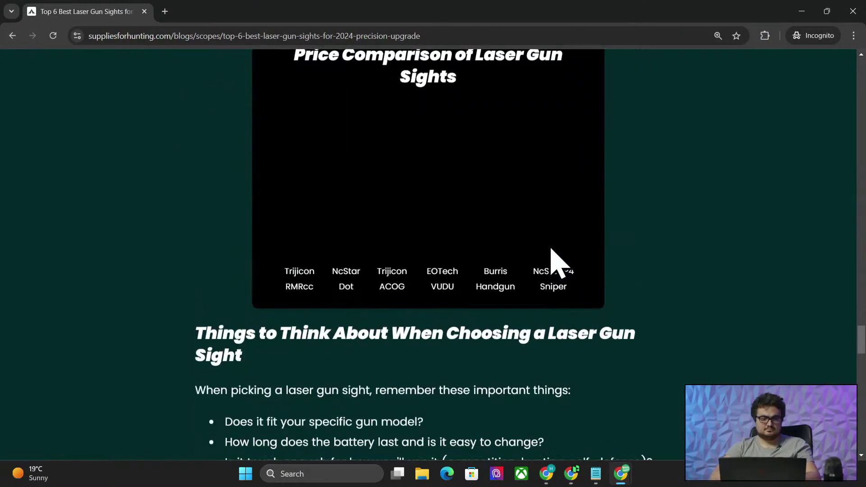
{"action": "scroll", "coordinate": [399, 276], "scroll_direction": "up", "scroll_amount": 2}
{"action": "double_click", "coordinate": [556, 15]}
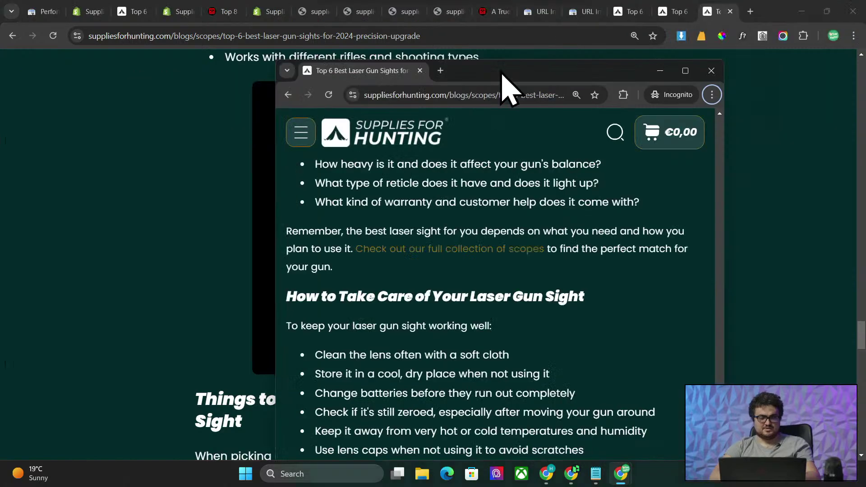
{"action": "left_click", "coordinate": [705, 78]}
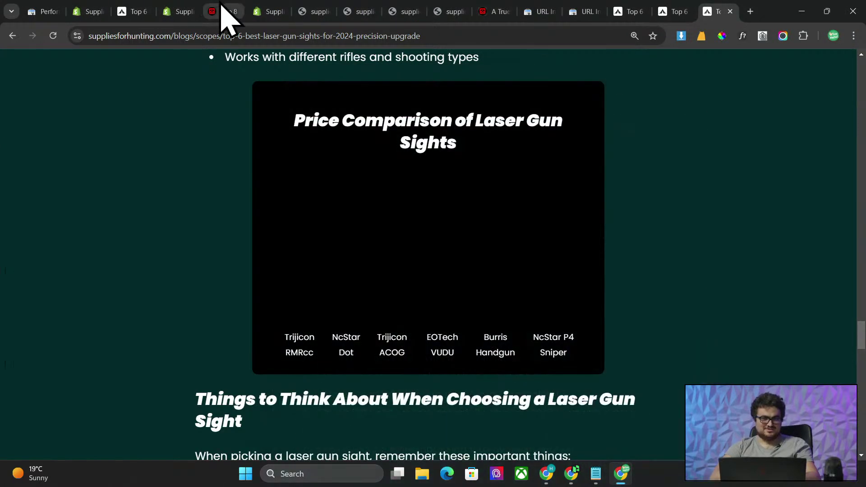
- Review the chart's markup and style rules in the Shopify post's HTML, from the bar values to the legend styles
{"action": "left_click", "coordinate": [90, 11]}
{"action": "scroll", "coordinate": [333, 296], "scroll_direction": "up", "scroll_amount": 4}
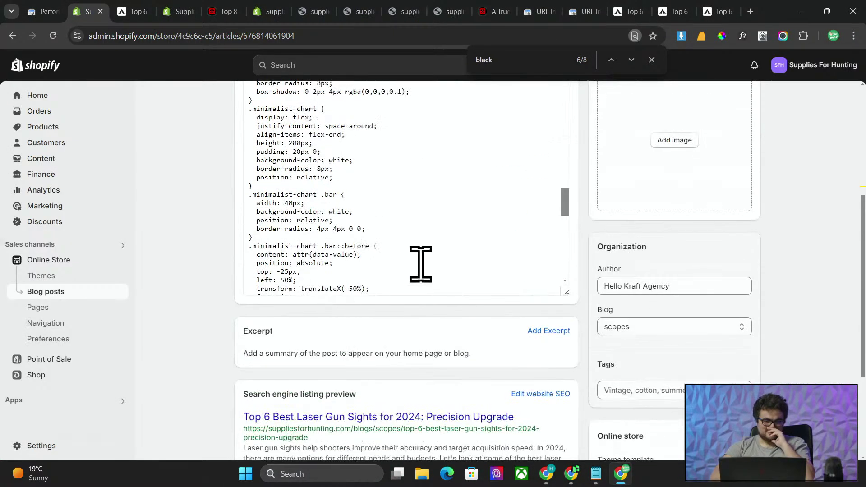
{"action": "scroll", "coordinate": [420, 260], "scroll_direction": "up", "scroll_amount": 4}
{"action": "scroll", "coordinate": [440, 231], "scroll_direction": "down", "scroll_amount": 1}
{"action": "left_click", "coordinate": [440, 230]}
{"action": "scroll", "coordinate": [408, 232], "scroll_direction": "up", "scroll_amount": 3}
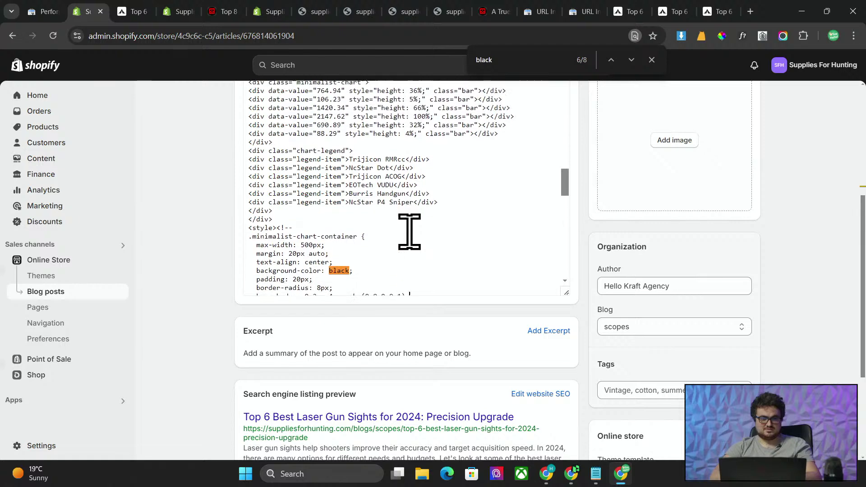
{"action": "scroll", "coordinate": [409, 232], "scroll_direction": "down", "scroll_amount": 8}
{"action": "scroll", "coordinate": [731, 290], "scroll_direction": "up", "scroll_amount": 5}
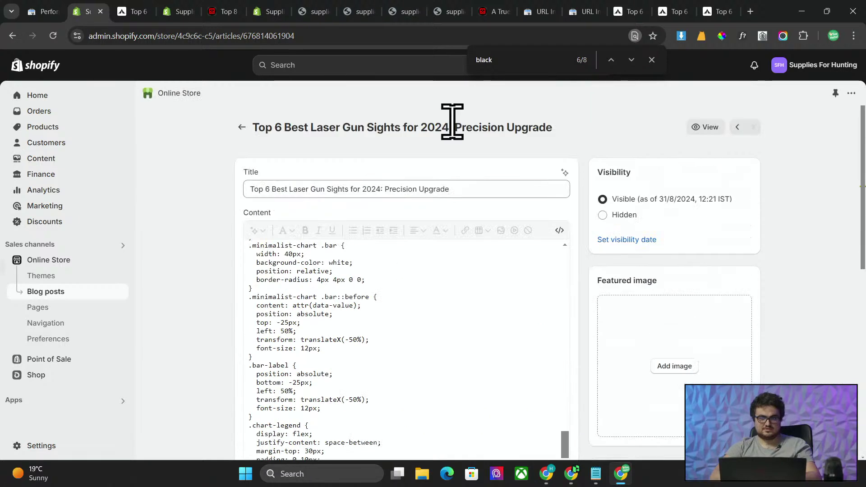
{"action": "left_click", "coordinate": [754, 7]}
{"action": "type", "text": "search.google.com/search-console?utm_source=about-page&resource_id=https://ctxhomegyms.com/"}
{"action": "key", "text": "Return"}
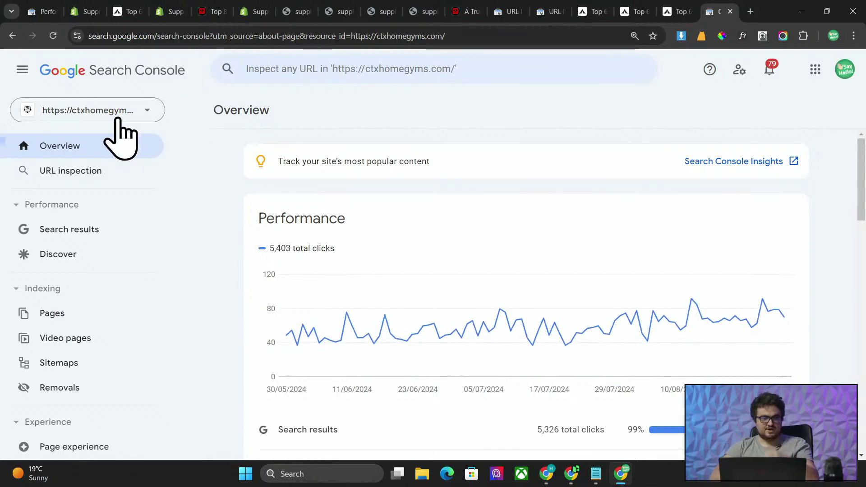
{"action": "left_click", "coordinate": [118, 120]}
{"action": "type", "text": "suppli"}
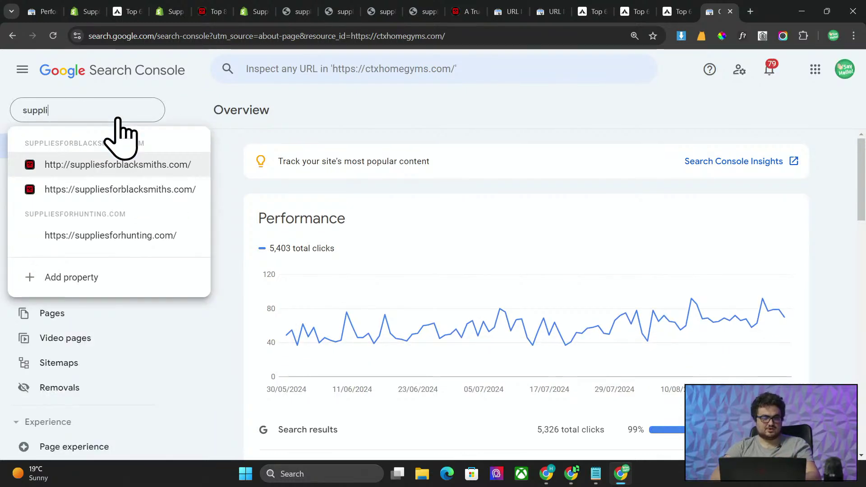
{"action": "left_click", "coordinate": [138, 238]}
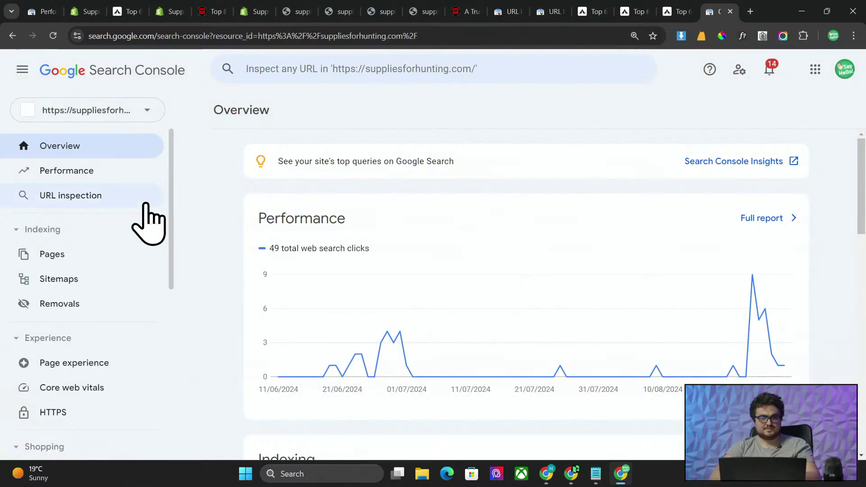
- Inspect the URL of the post top-6-best-laser-gun-sights-for-2024-precision-upgrade to check its indexing
{"action": "left_click", "coordinate": [104, 178]}
{"action": "left_click", "coordinate": [368, 72]}
{"action": "type", "text": "https://suppliesforhunting.com/blogs/scopes/top-6-best-laser-gun-sights-for-2024-precision-upgrade"}
{"action": "key", "text": "Return"}
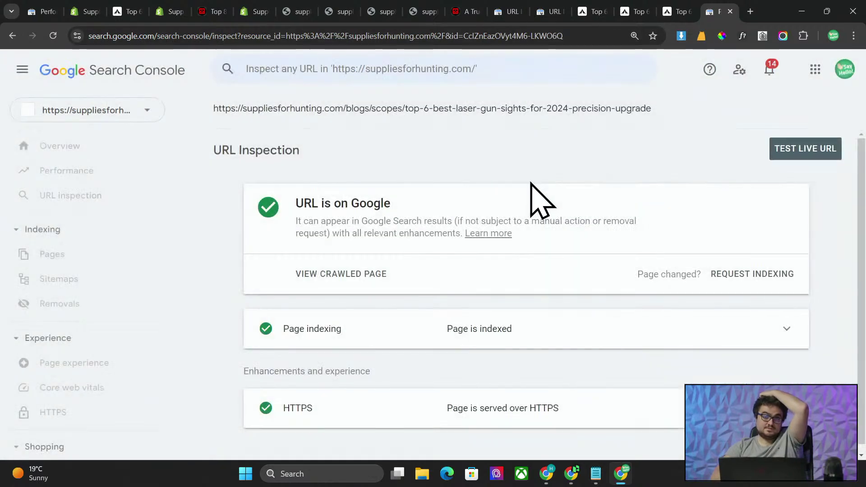
{"action": "left_click", "coordinate": [137, 112]}
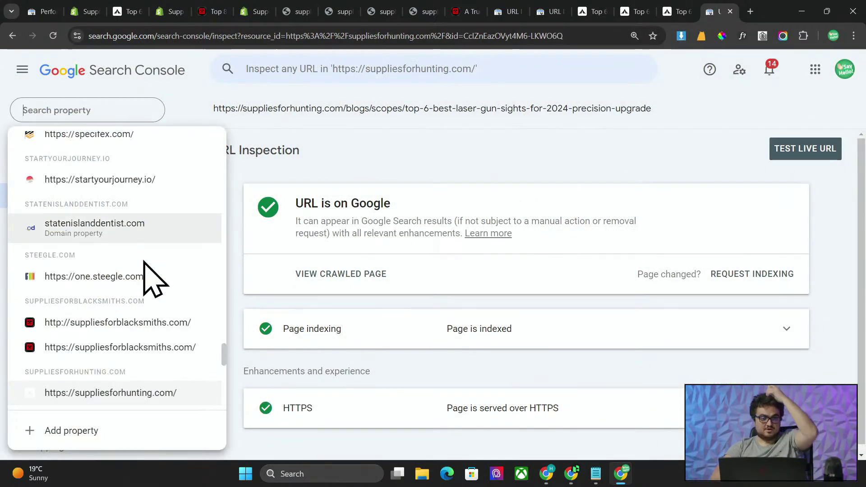
{"action": "left_click", "coordinate": [131, 347]}
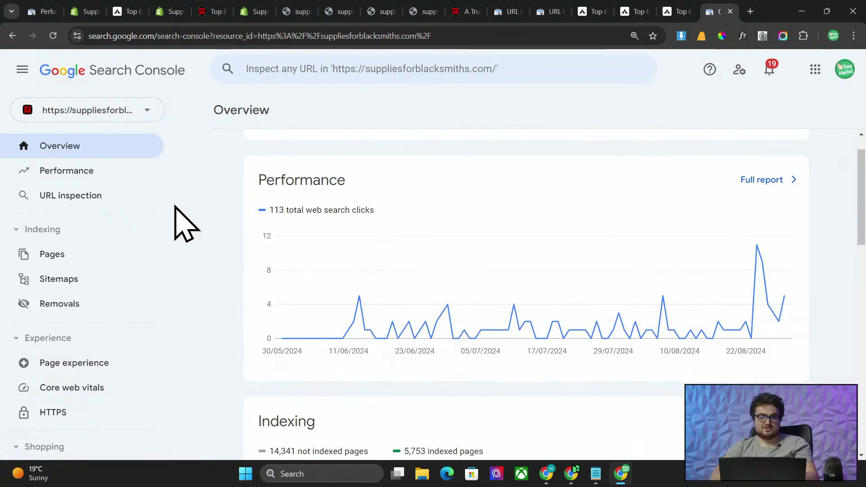
{"action": "left_click", "coordinate": [113, 176]}
- Switch to Harbor, look over the generated blacksmithing hammers article in the Writer, and open the archive from the Researcher page
{"action": "key", "text": "alt+Tab"}
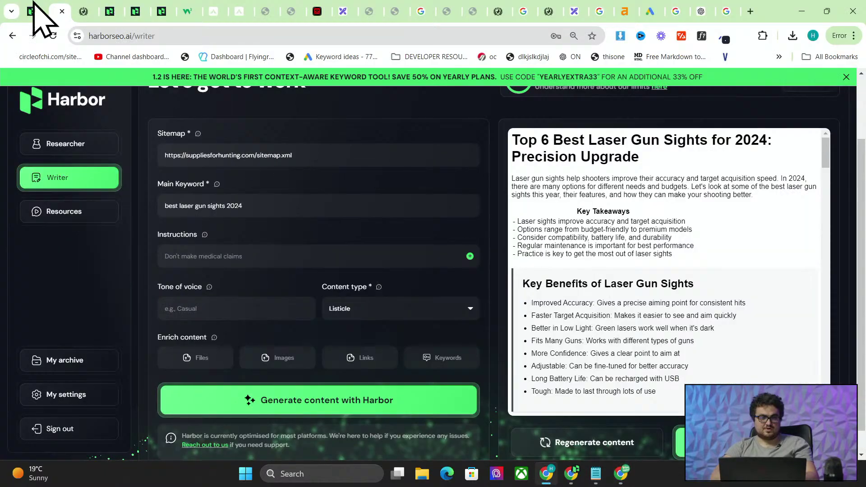
{"action": "left_click", "coordinate": [34, 3]}
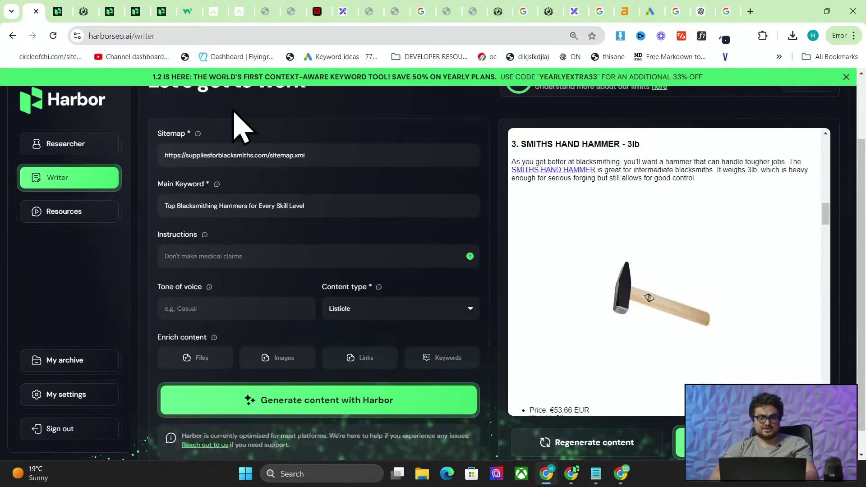
{"action": "scroll", "coordinate": [603, 247], "scroll_direction": "up", "scroll_amount": 20}
{"action": "scroll", "coordinate": [604, 247], "scroll_direction": "down", "scroll_amount": 20}
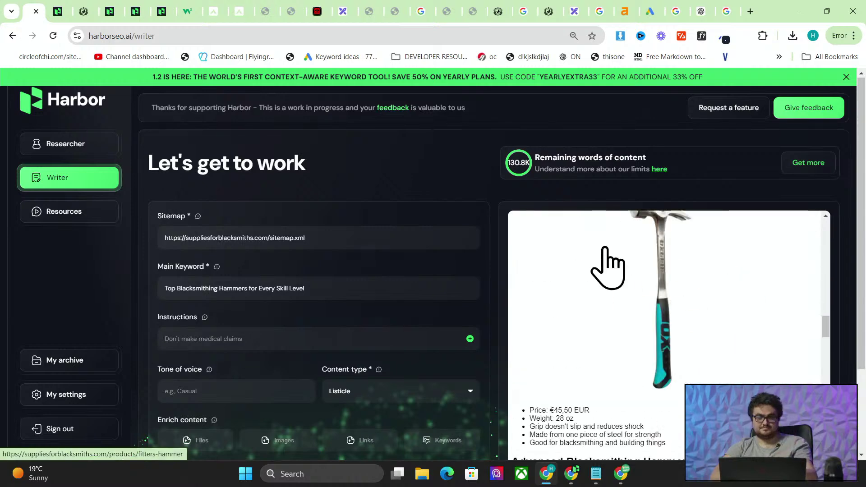
{"action": "left_click", "coordinate": [135, 11]}
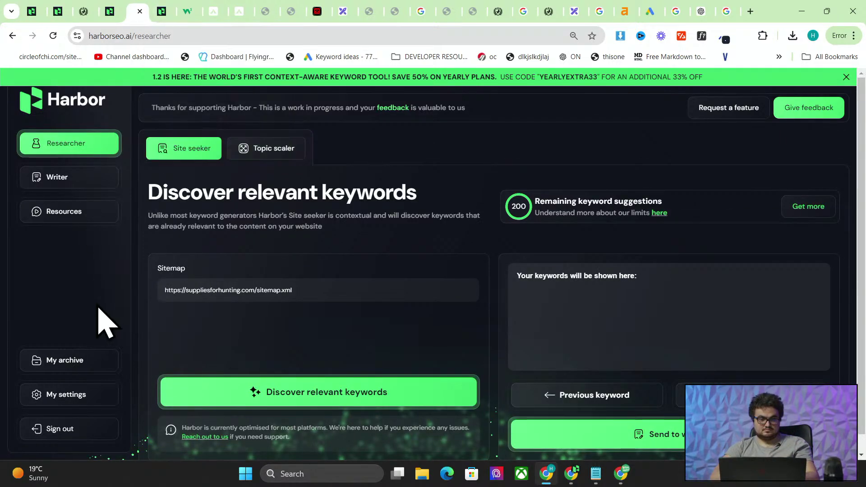
{"action": "left_click", "coordinate": [87, 364]}
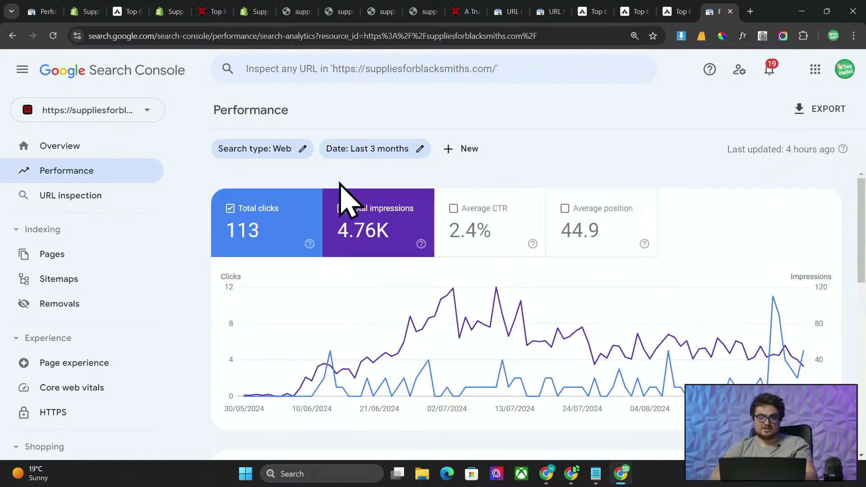
- Back in Search Console, inspect the URL of the top-8-blacksmithing-hammers-for-every-skill-level post to check its indexing
{"action": "left_click", "coordinate": [463, 150]}
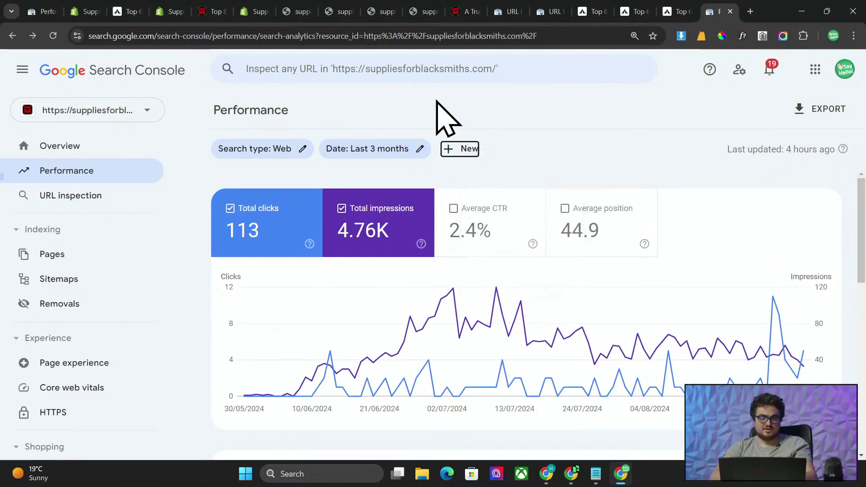
{"action": "left_click", "coordinate": [400, 69]}
{"action": "left_click", "coordinate": [404, 113]}
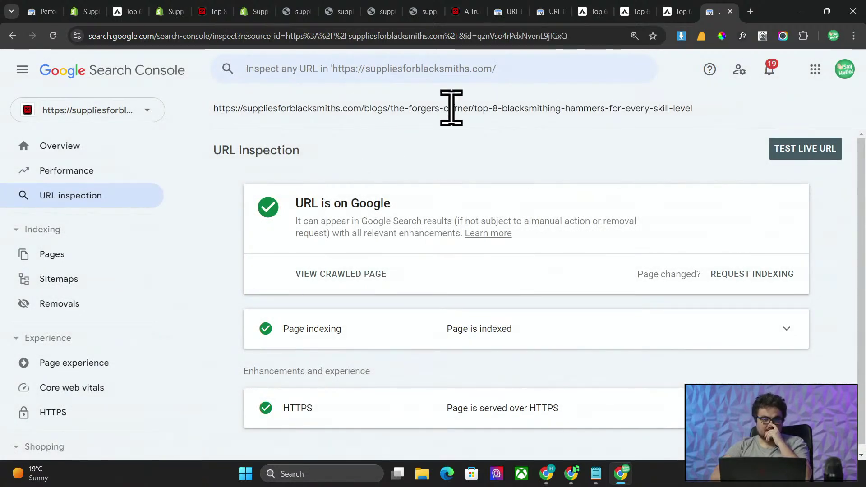
- Open the inspected hammers article's URL in a new tab and read through the live page, from the title and contents list to the footer
{"action": "triple_click", "coordinate": [531, 112]}
{"action": "key", "text": "ctrl+c"}
{"action": "left_click", "coordinate": [751, 12]}
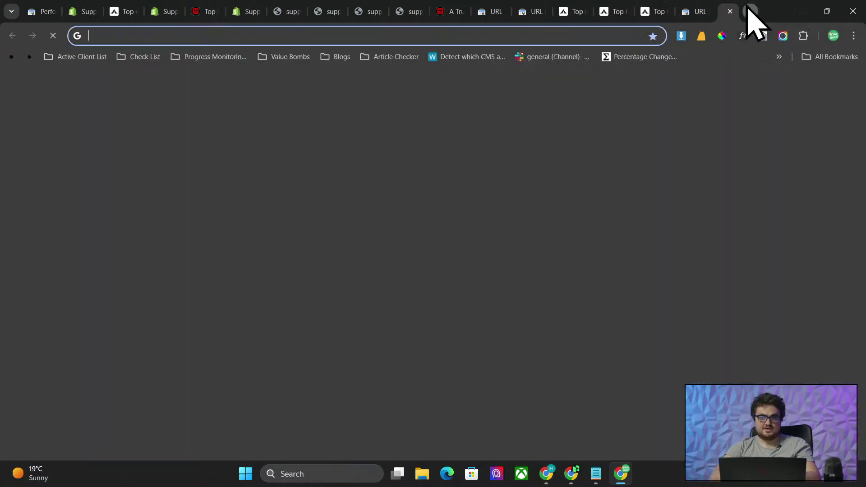
{"action": "key", "text": "ctrl+v"}
{"action": "key", "text": "Return"}
{"action": "scroll", "coordinate": [470, 244], "scroll_direction": "down", "scroll_amount": 4}
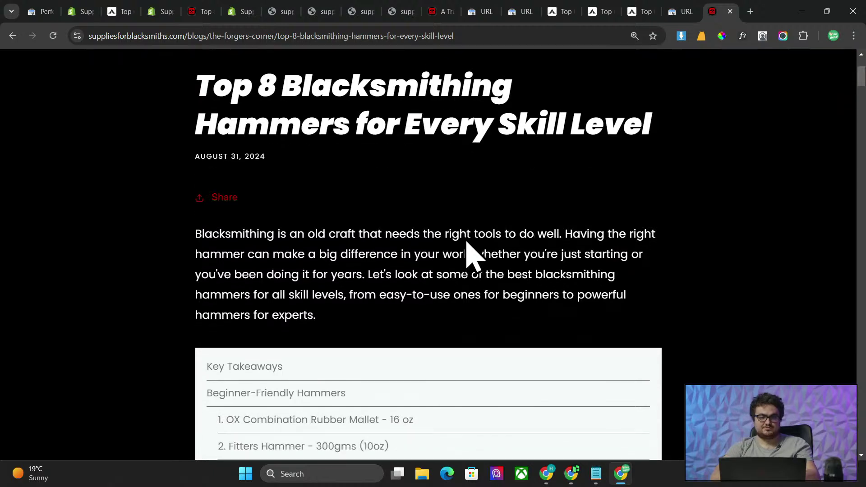
{"action": "scroll", "coordinate": [470, 252], "scroll_direction": "up", "scroll_amount": 4}
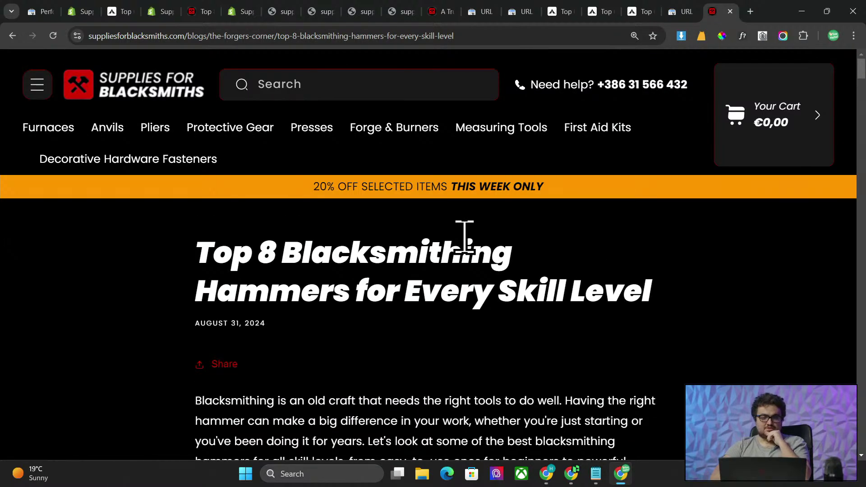
{"action": "scroll", "coordinate": [430, 277], "scroll_direction": "down", "scroll_amount": 20}
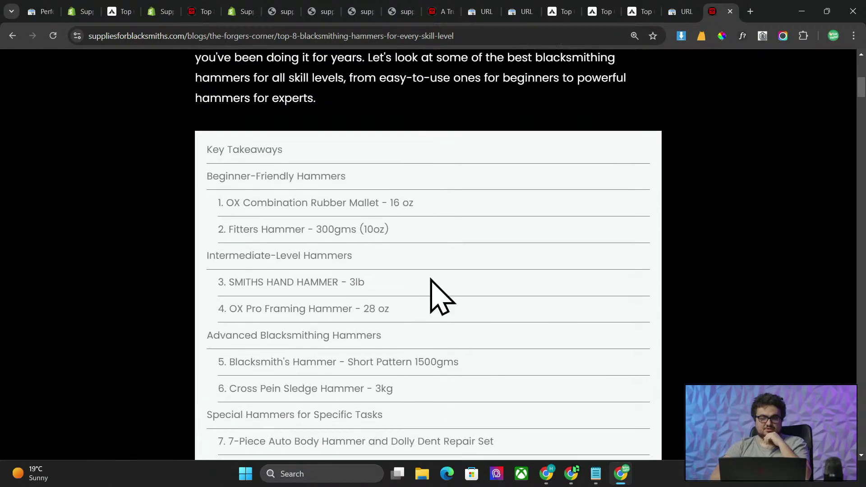
{"action": "scroll", "coordinate": [431, 282], "scroll_direction": "down", "scroll_amount": 20}
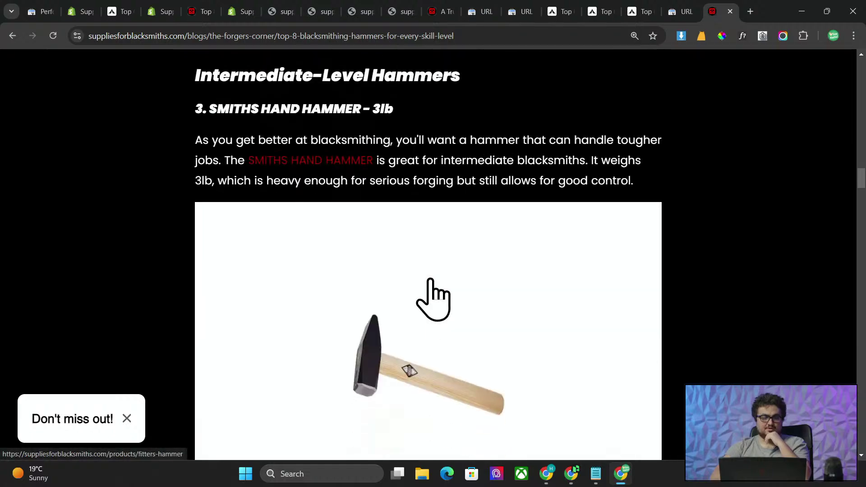
{"action": "scroll", "coordinate": [431, 282], "scroll_direction": "down", "scroll_amount": 20}
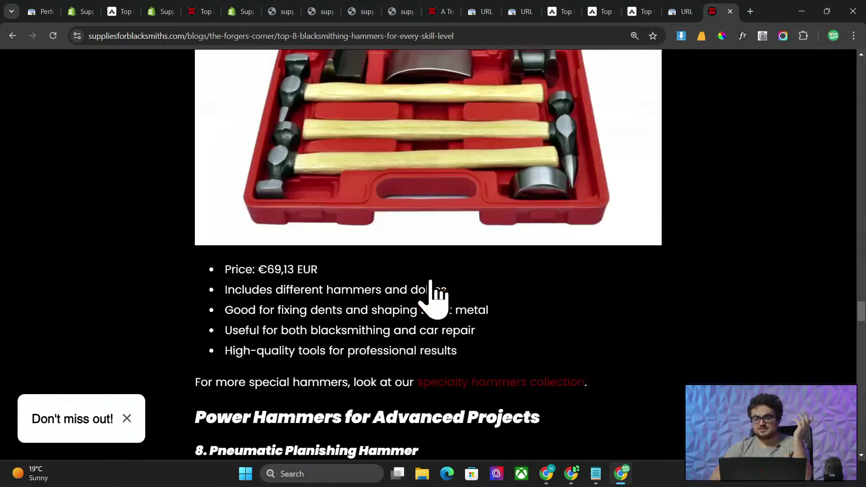
{"action": "scroll", "coordinate": [431, 278], "scroll_direction": "down", "scroll_amount": 10}
{"action": "scroll", "coordinate": [429, 289], "scroll_direction": "up", "scroll_amount": 20}
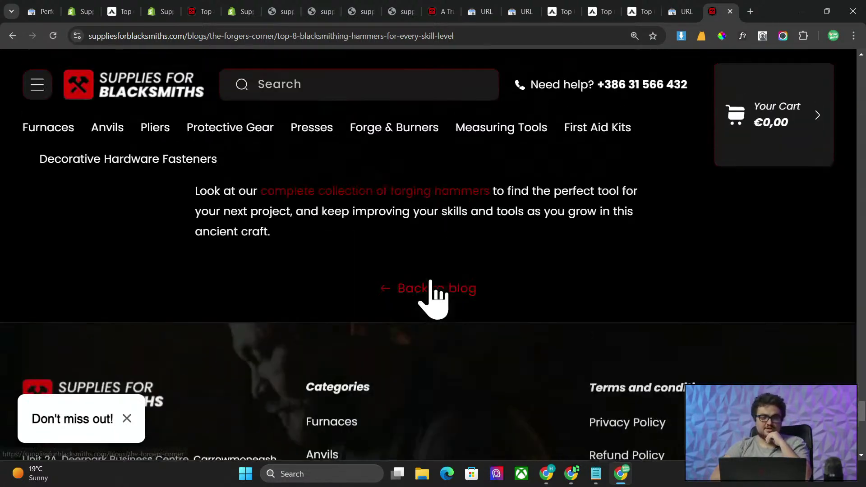
{"action": "scroll", "coordinate": [430, 295], "scroll_direction": "up", "scroll_amount": 20}
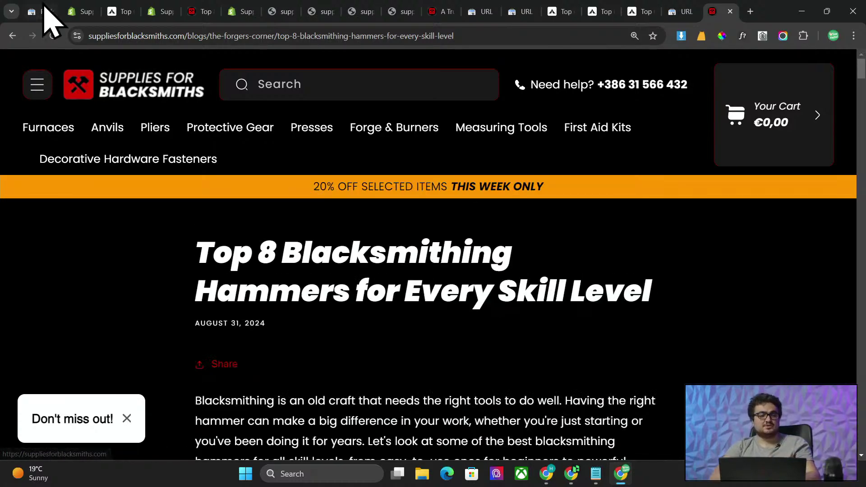
- In Excalidraw, draw two rectangles side by side and write "1000+ articles in this time / Post all that content / And spam the internet" in the left one
{"action": "left_click", "coordinate": [80, 11]}
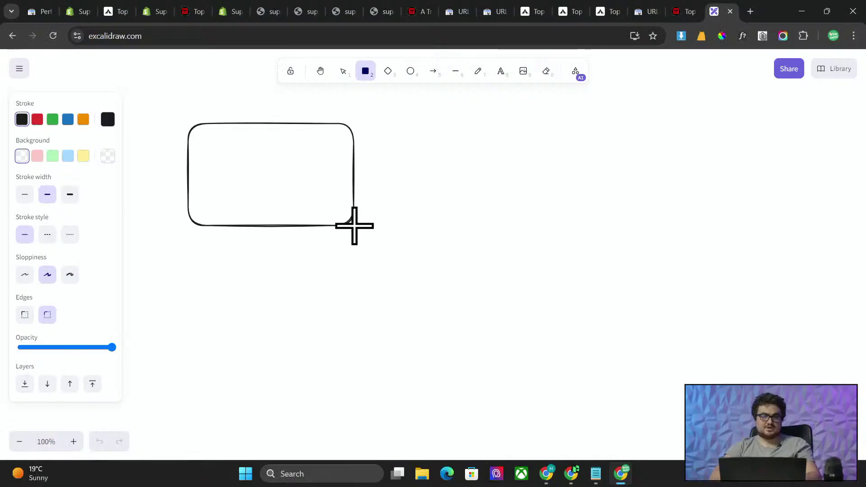
{"action": "left_click_drag", "start_coordinate": [354, 226], "coordinate": [361, 237]}
{"action": "left_click", "coordinate": [365, 72]}
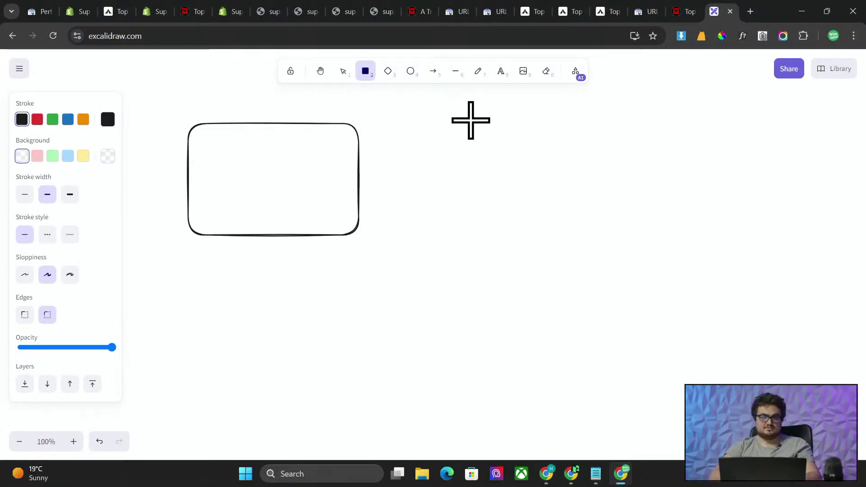
{"action": "left_click_drag", "start_coordinate": [471, 120], "coordinate": [712, 242]}
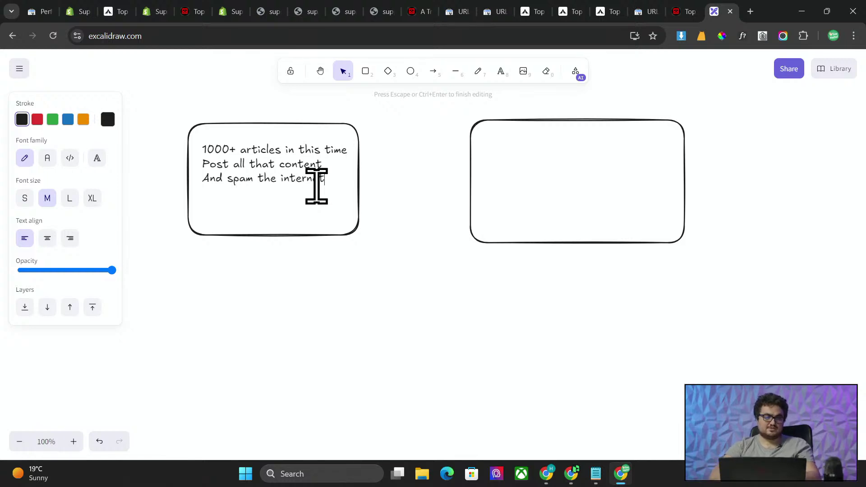
{"action": "left_click", "coordinate": [296, 233]}
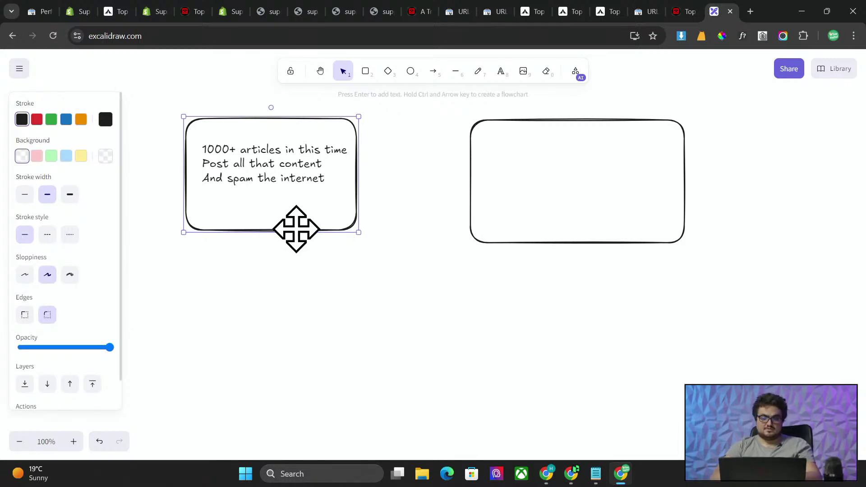
- Duplicate the left box's text into the right box and replace it with "Sustainable / Careful / High quality / Rank on Google natively"
{"action": "scroll", "coordinate": [296, 229], "scroll_direction": "up", "scroll_amount": 2, "text": "ctrl"}
{"action": "scroll", "coordinate": [312, 236], "scroll_direction": "up", "scroll_amount": 2}
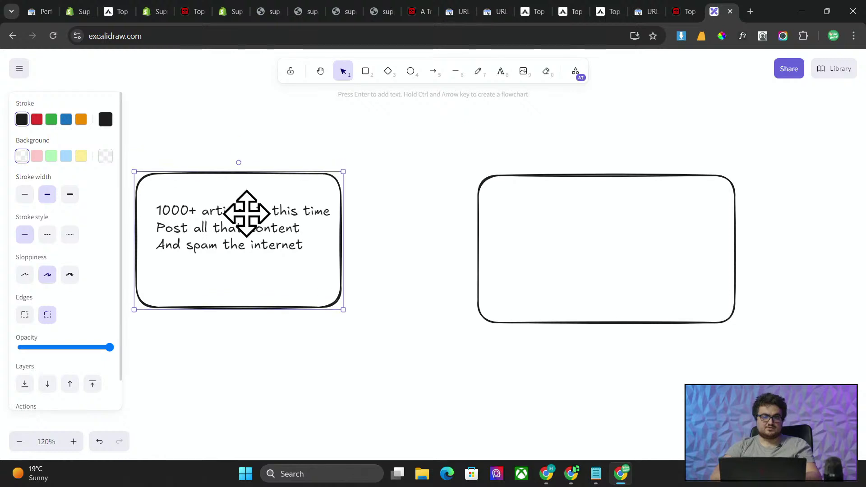
{"action": "left_click", "coordinate": [310, 242]}
{"action": "left_click_drag", "start_coordinate": [218, 229], "coordinate": [565, 224], "text": "alt"}
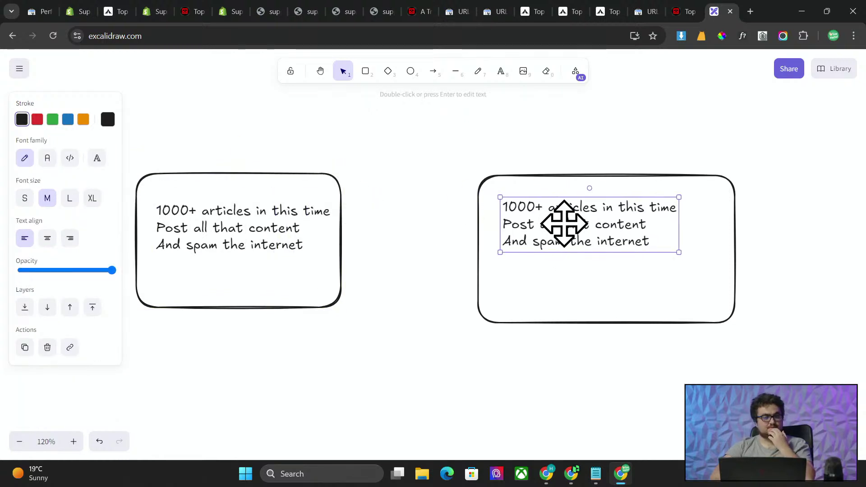
{"action": "triple_click", "coordinate": [596, 229]}
{"action": "key", "text": "ctrl+a"}
{"action": "type", "text": "Sus"}
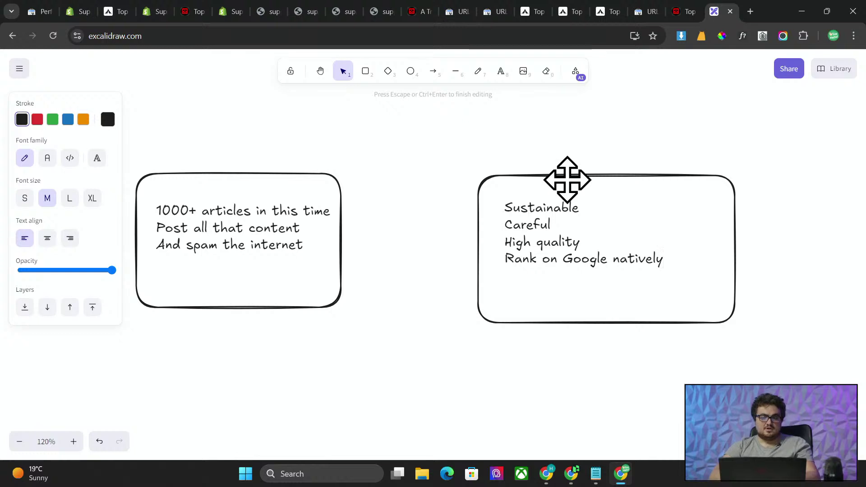
- Move the right rectangle slightly up and left around its text, and enlarge the left rectangle
{"action": "left_click_drag", "start_coordinate": [565, 177], "coordinate": [541, 166]}
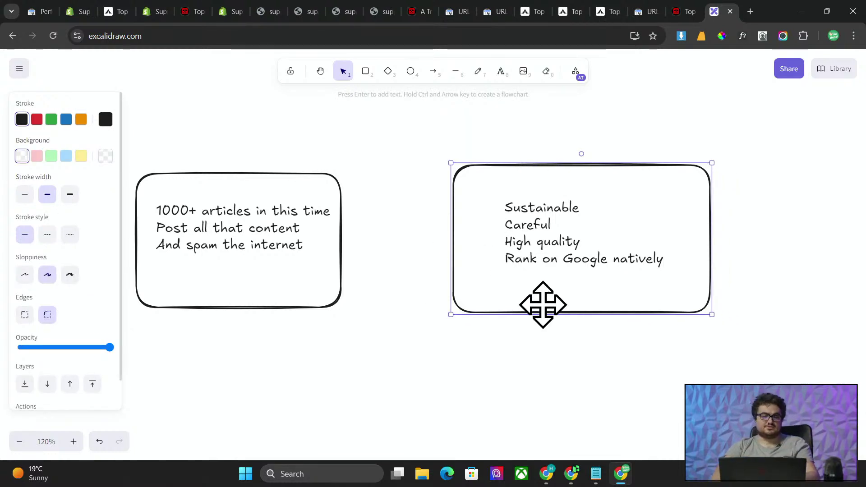
{"action": "left_click", "coordinate": [333, 299]}
{"action": "left_click_drag", "start_coordinate": [341, 291], "coordinate": [366, 316]}
- Set the left box's text to font size L, shift it slightly left, and scale it down to fit inside the rectangle
{"action": "double_click", "coordinate": [273, 252]}
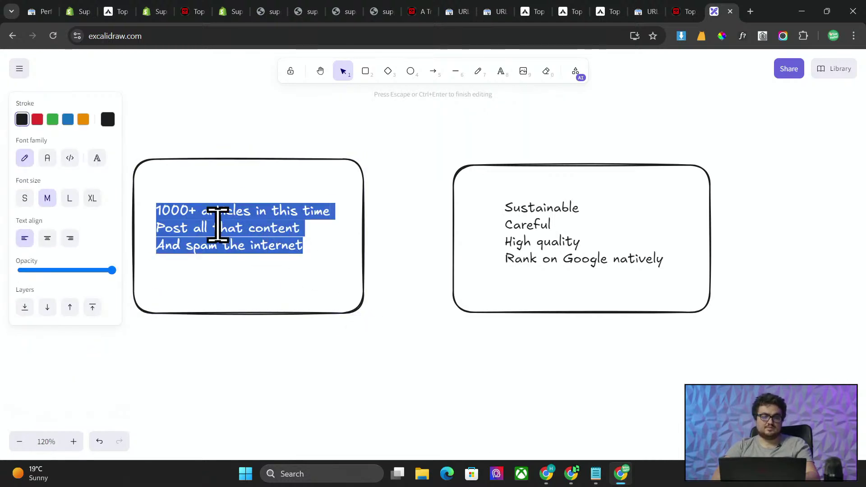
{"action": "left_click", "coordinate": [72, 199]}
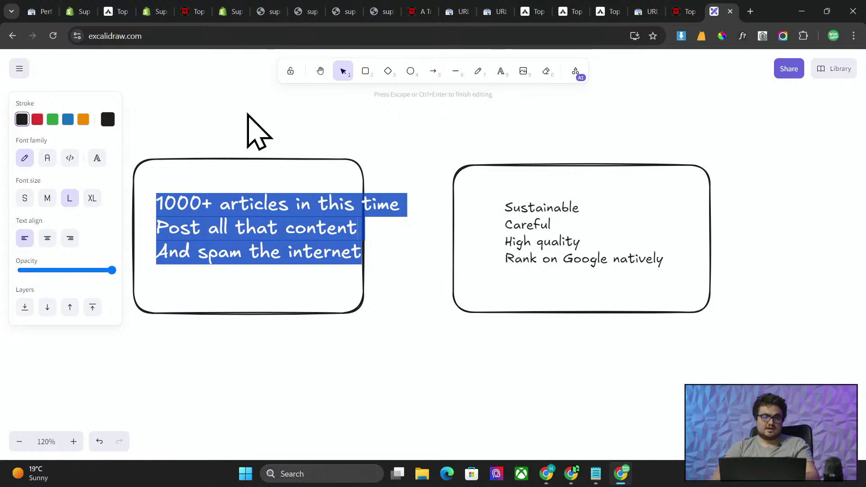
{"action": "left_click", "coordinate": [248, 115]}
{"action": "left_click_drag", "start_coordinate": [271, 228], "coordinate": [258, 229]}
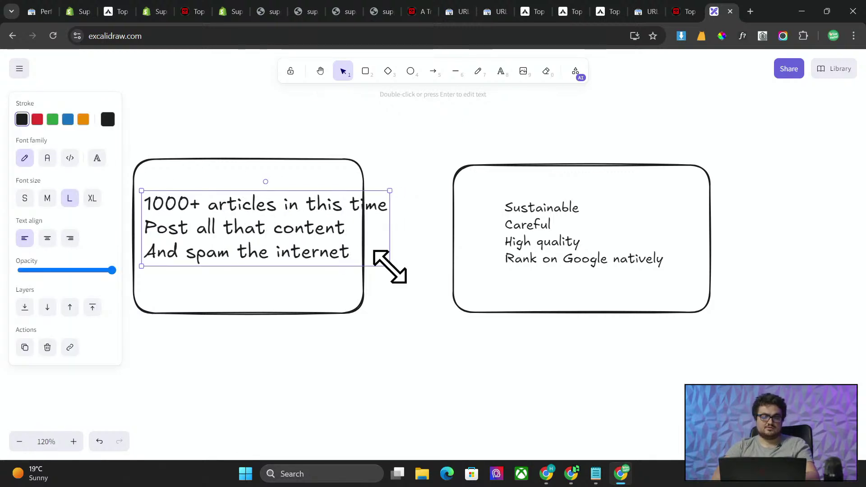
{"action": "left_click_drag", "start_coordinate": [390, 266], "coordinate": [346, 251]}
- Shift the right box's text toward the upper-left corner, enlarge it to nearly the box's width, and nudge it down to fit inside
{"action": "left_click_drag", "start_coordinate": [576, 244], "coordinate": [551, 227]}
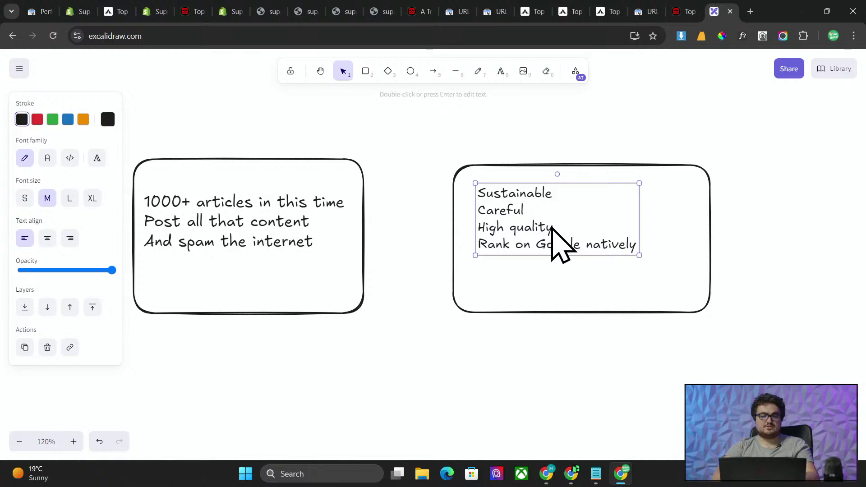
{"action": "double_click", "coordinate": [552, 227]}
{"action": "left_click", "coordinate": [629, 267]}
{"action": "left_click", "coordinate": [596, 229]}
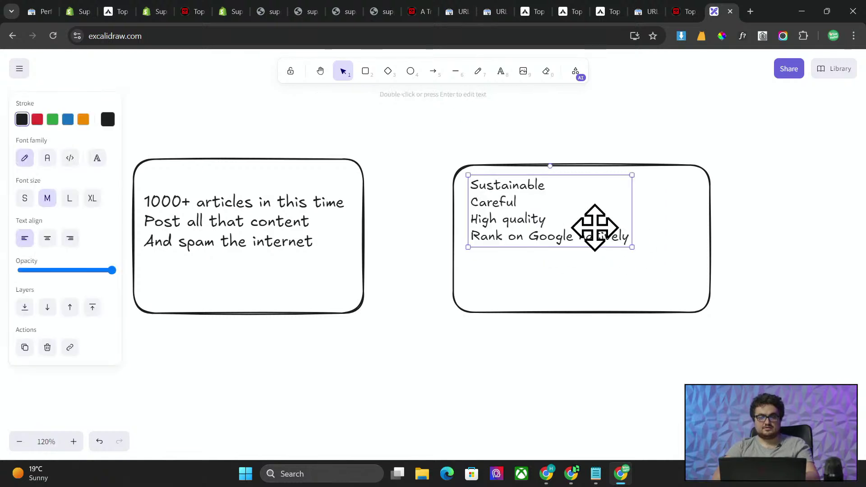
{"action": "double_click", "coordinate": [623, 236]}
{"action": "left_click", "coordinate": [634, 253]}
{"action": "left_click", "coordinate": [610, 239]}
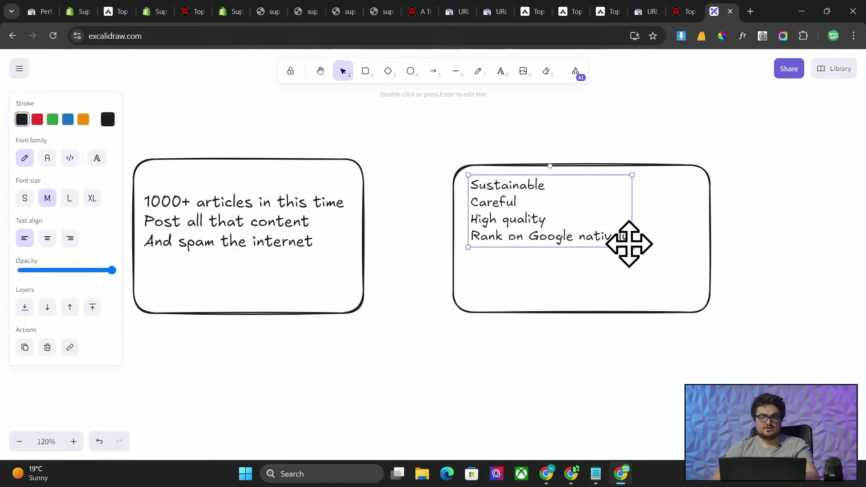
{"action": "left_click_drag", "start_coordinate": [632, 247], "coordinate": [667, 277]}
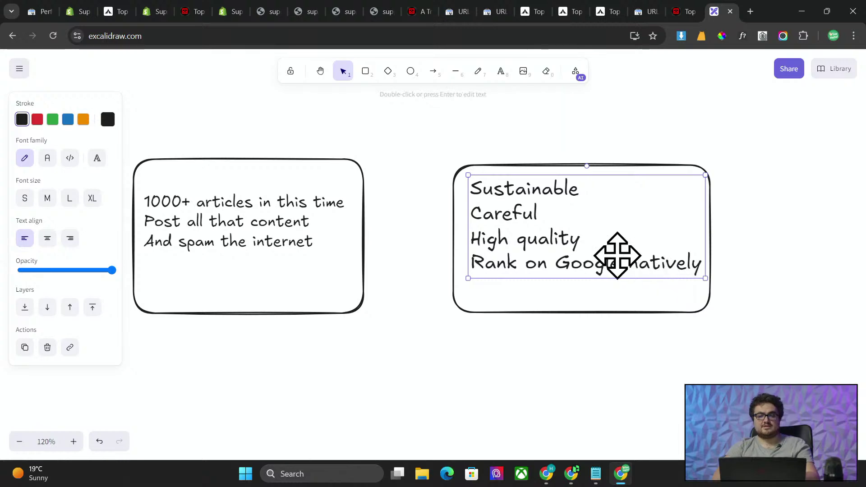
{"action": "left_click_drag", "start_coordinate": [617, 260], "coordinate": [617, 272]}
{"action": "left_click", "coordinate": [580, 358]}
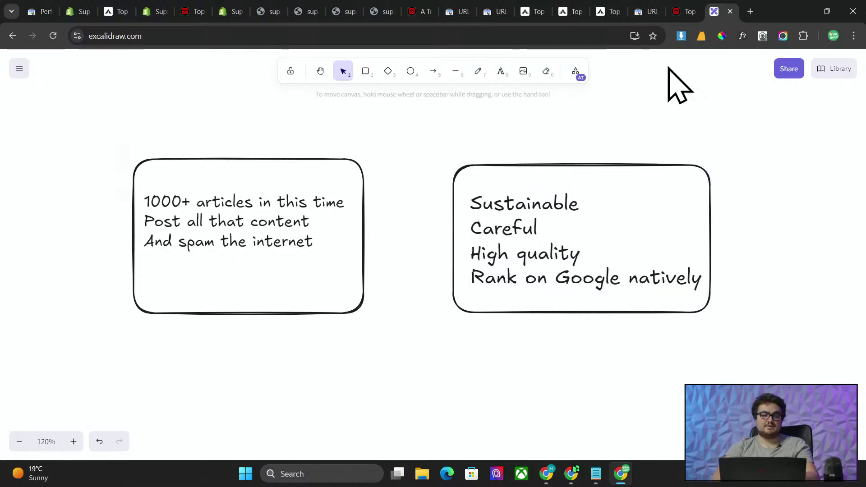
- Open Google Search Console in a new browser tab
{"action": "left_click", "coordinate": [751, 11]}
{"action": "type", "text": "se"}
{"action": "key", "text": "Return"}
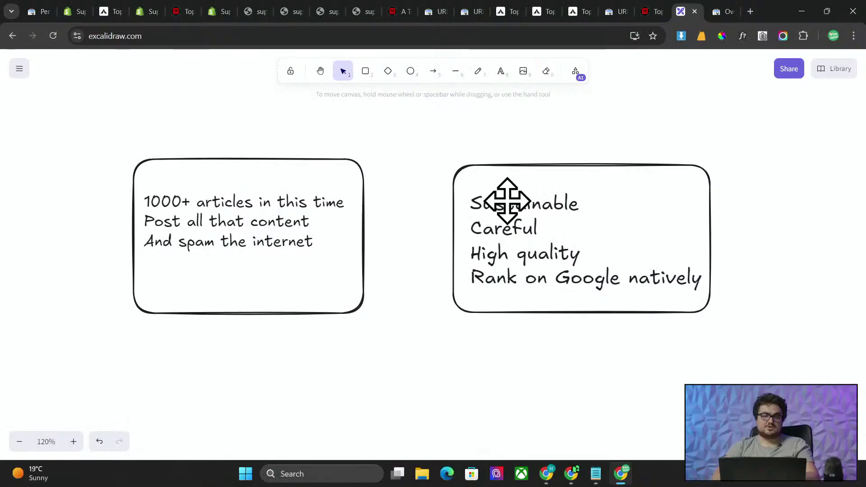
- In Excalidraw, add the text "Keyword research x2 businesses / Content for x2 businesses / IN AN HOUR" below the "Sustainable" box
{"action": "scroll", "coordinate": [445, 189], "scroll_direction": "down", "scroll_amount": 2}
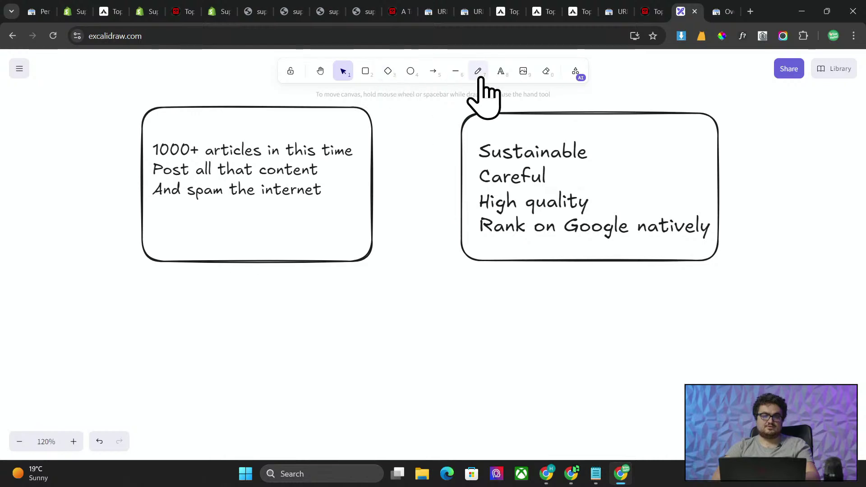
{"action": "left_click", "coordinate": [501, 71]}
{"action": "left_click", "coordinate": [449, 277]}
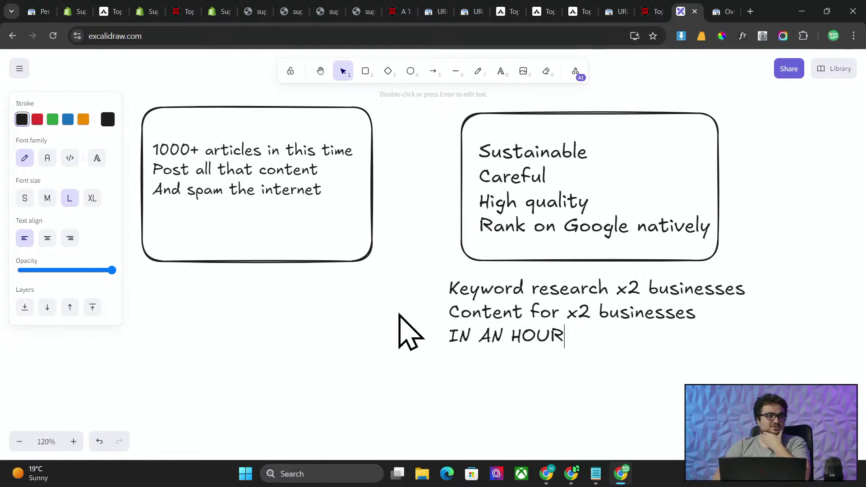
{"action": "left_click", "coordinate": [428, 241]}
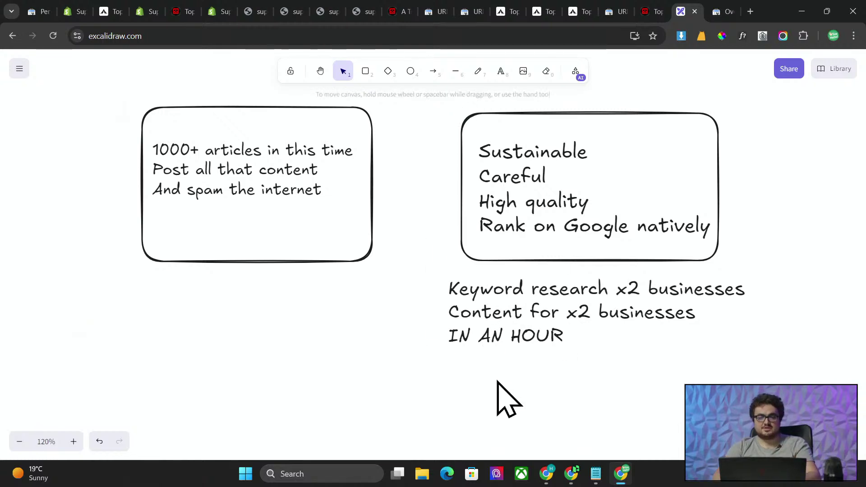
- Enlarge the "Keyword research" text and position it roughly centred beneath the two boxes
{"action": "left_click_drag", "start_coordinate": [497, 333], "coordinate": [336, 334]}
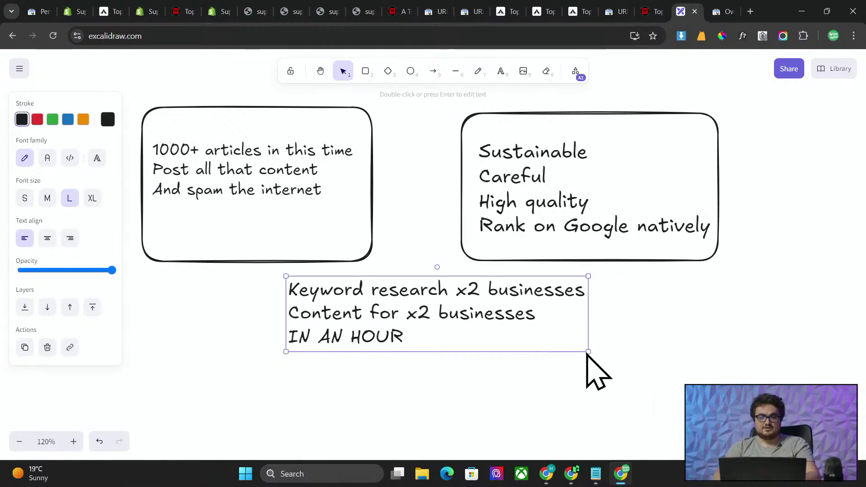
{"action": "left_click_drag", "start_coordinate": [589, 352], "coordinate": [706, 387]}
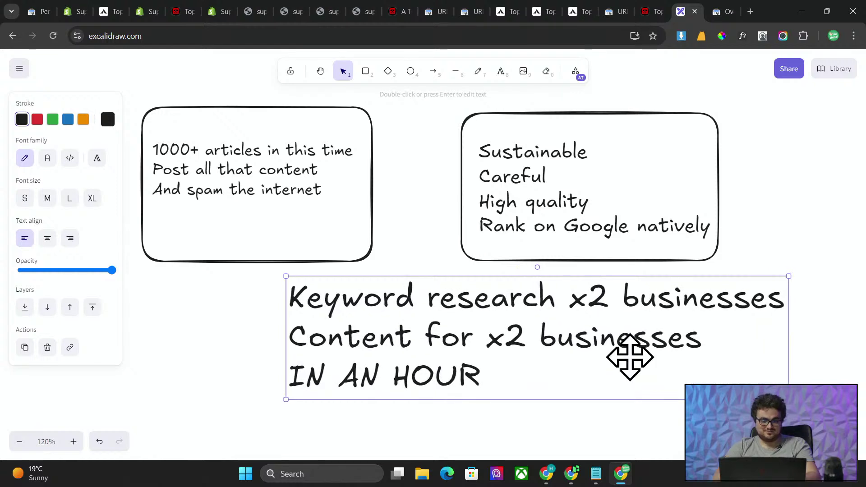
{"action": "left_click_drag", "start_coordinate": [602, 343], "coordinate": [511, 338]}
{"action": "left_click", "coordinate": [773, 354]}
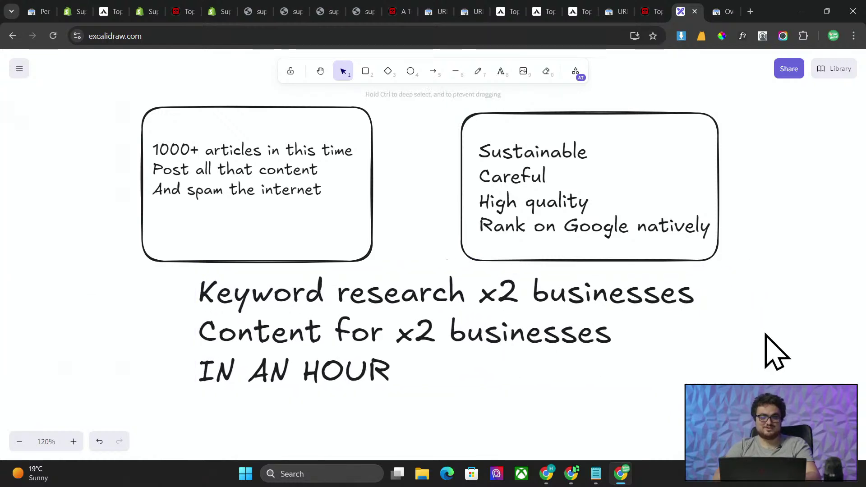
- Draw a downward arrow starting below "IN AN HOUR" and a rectangle enclosing the three-line keyword and content text
{"action": "scroll", "coordinate": [774, 353], "scroll_direction": "down", "scroll_amount": 2}
{"action": "scroll", "coordinate": [497, 344], "scroll_direction": "down", "scroll_amount": 3}
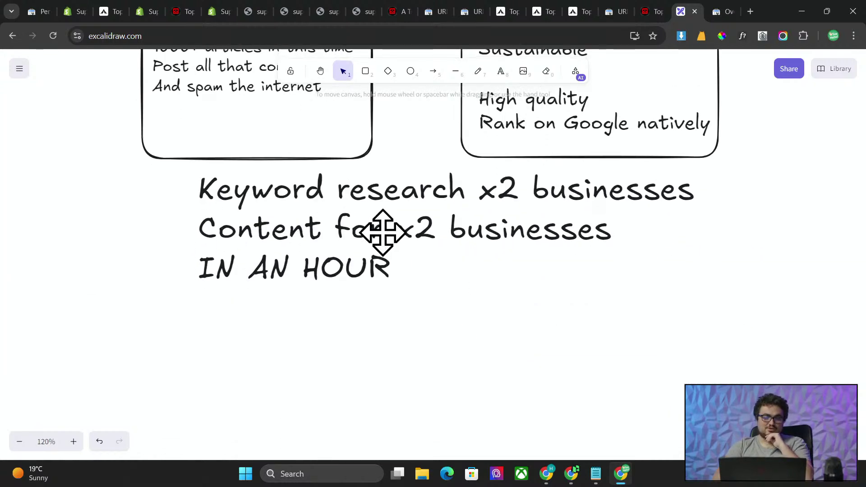
{"action": "left_click", "coordinate": [434, 71]}
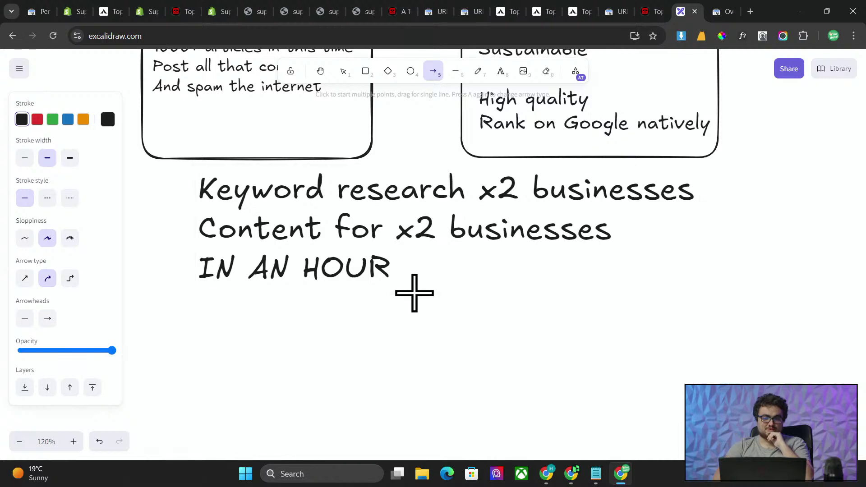
{"action": "left_click_drag", "start_coordinate": [413, 294], "coordinate": [419, 406]}
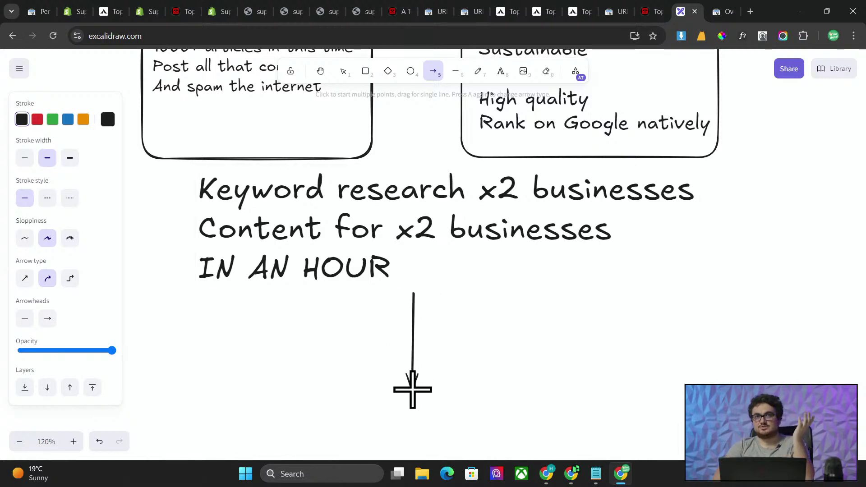
{"action": "left_click_drag", "start_coordinate": [415, 380], "coordinate": [415, 380]}
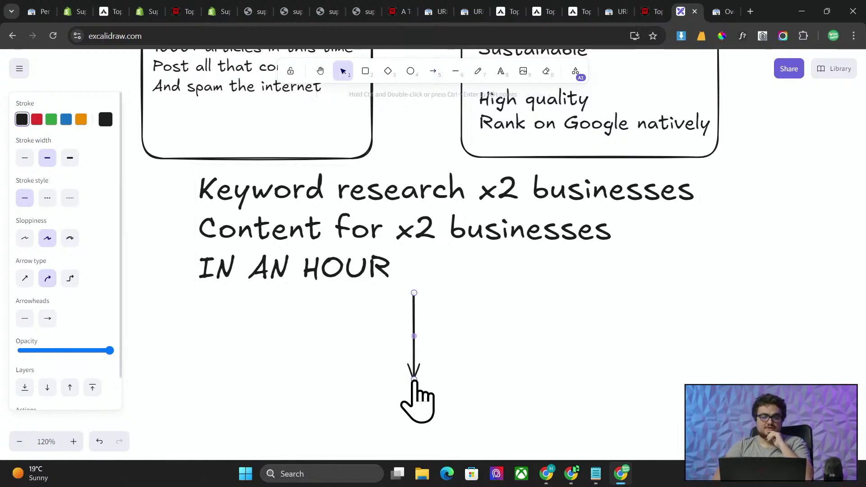
{"action": "left_click", "coordinate": [366, 71]}
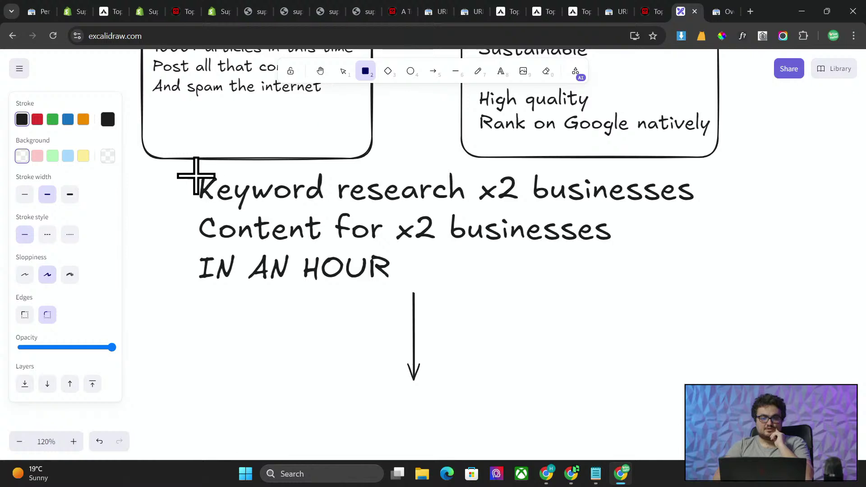
{"action": "left_click_drag", "start_coordinate": [188, 166], "coordinate": [704, 308]}
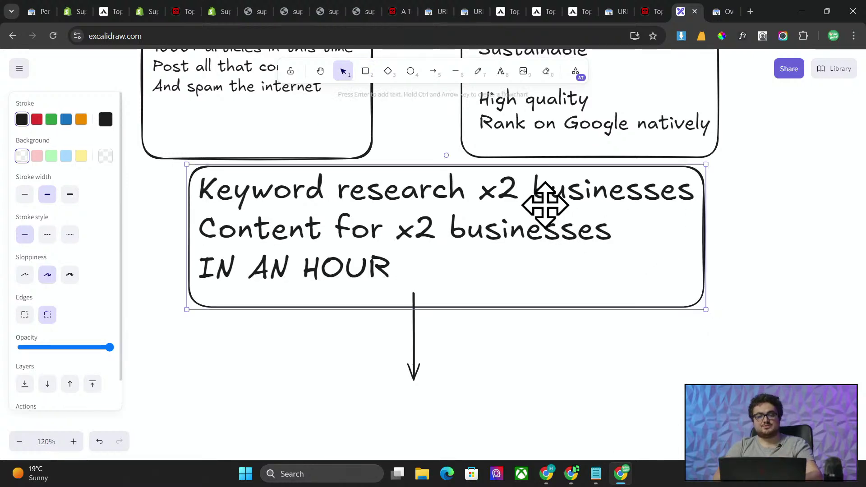
- Remove the number after the "x" in the "Keyword research x2 businesses" line
{"action": "double_click", "coordinate": [522, 194]}
{"action": "left_click", "coordinate": [516, 185]}
{"action": "key", "text": "BackSpace"}
{"action": "type", "text": "3"}
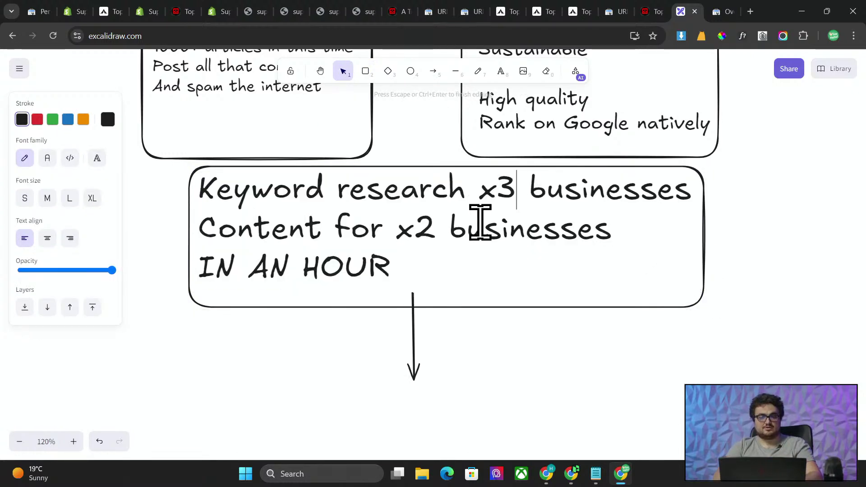
{"action": "key", "text": "BackSpace"}
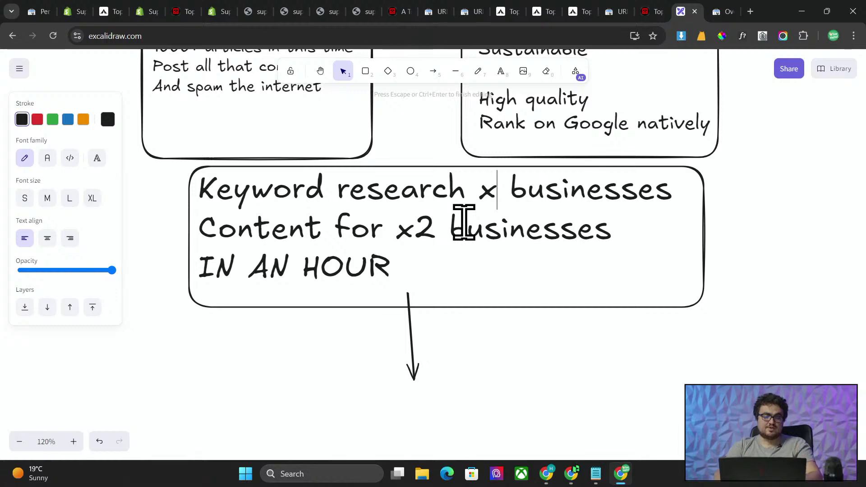
- Switch to the Harbor browser window and open the archive of generated content
{"action": "key", "text": "alt+Tab"}
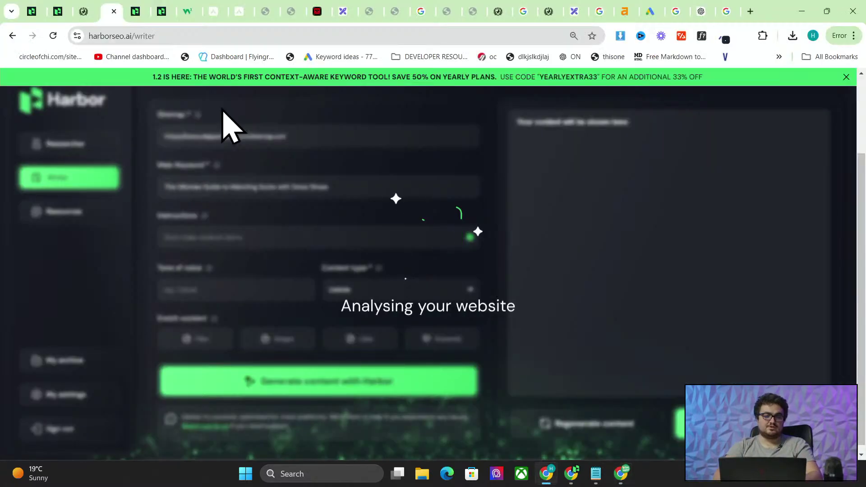
{"action": "left_click", "coordinate": [142, 10]}
{"action": "left_click", "coordinate": [165, 10]}
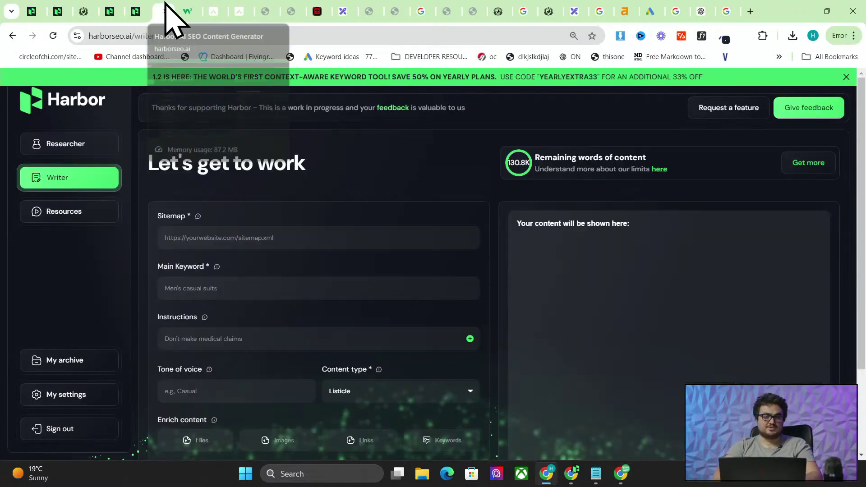
{"action": "left_click", "coordinate": [138, 10]}
{"action": "left_click", "coordinate": [103, 365]}
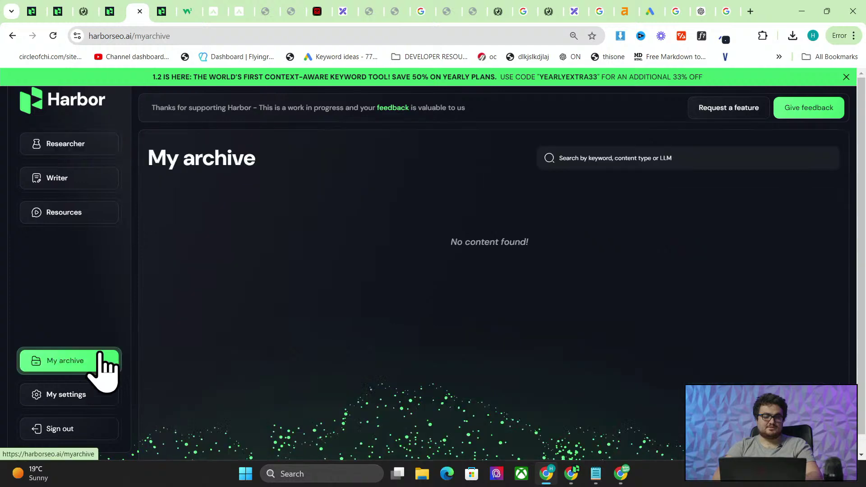
- In Excalidraw, change the boxed text to "Keyword research x5 businesses" and "Content for x5 businesses"
{"action": "key", "text": "alt+Tab"}
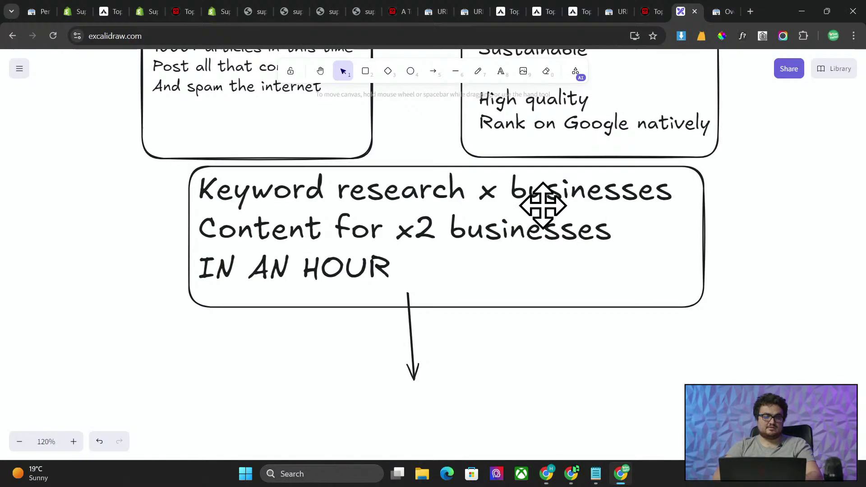
{"action": "double_click", "coordinate": [497, 189]}
{"action": "left_click", "coordinate": [497, 190]}
{"action": "type", "text": "5"}
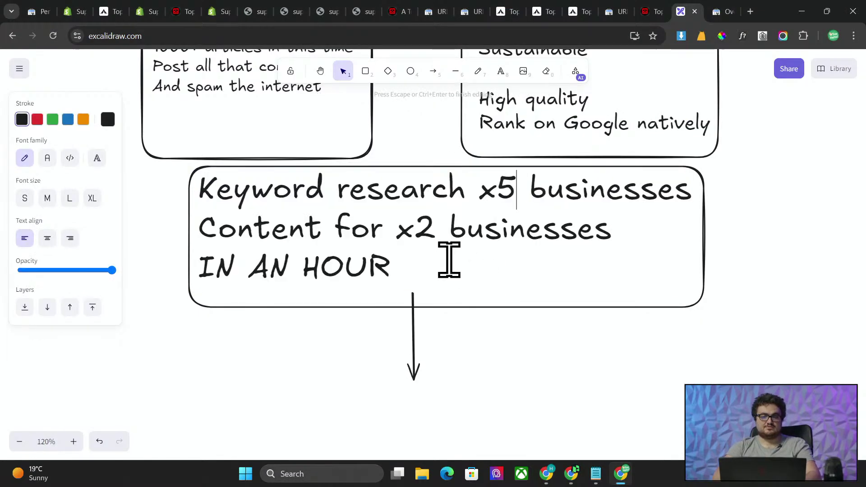
{"action": "left_click", "coordinate": [433, 228]}
{"action": "key", "text": "BackSpace"}
{"action": "type", "text": "5"}
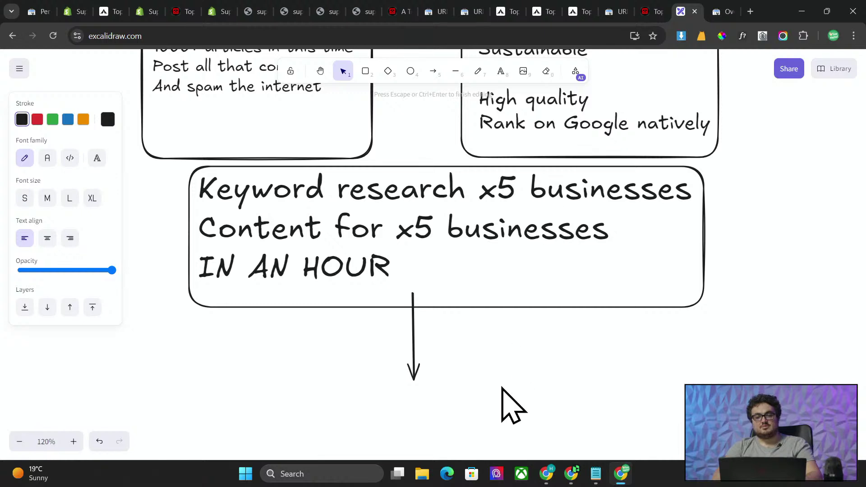
{"action": "scroll", "coordinate": [329, 373], "scroll_direction": "down", "scroll_amount": 1}
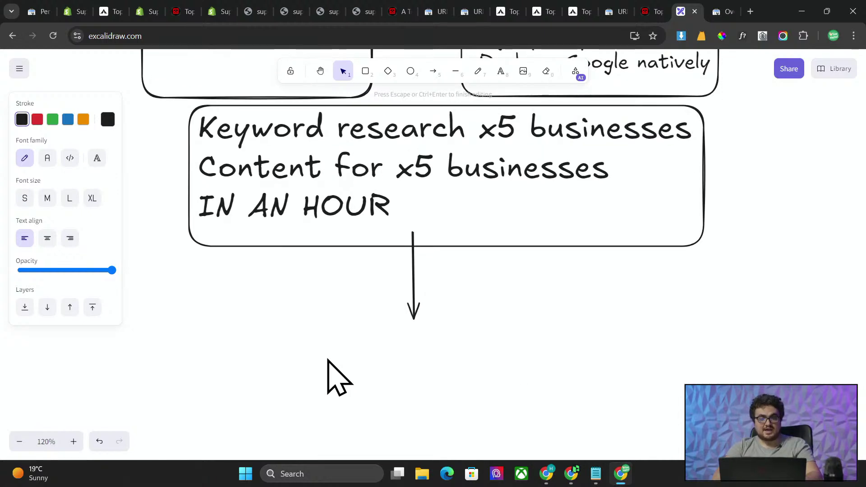
{"action": "left_click", "coordinate": [500, 73]}
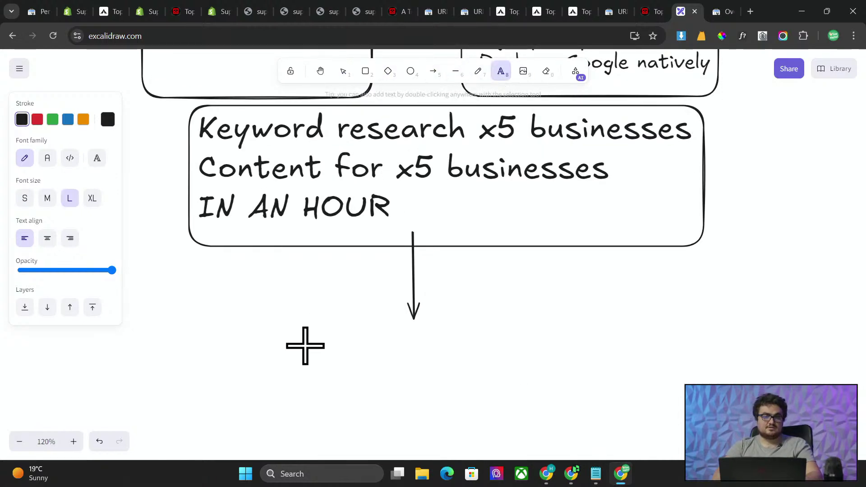
{"action": "left_click", "coordinate": [225, 331]}
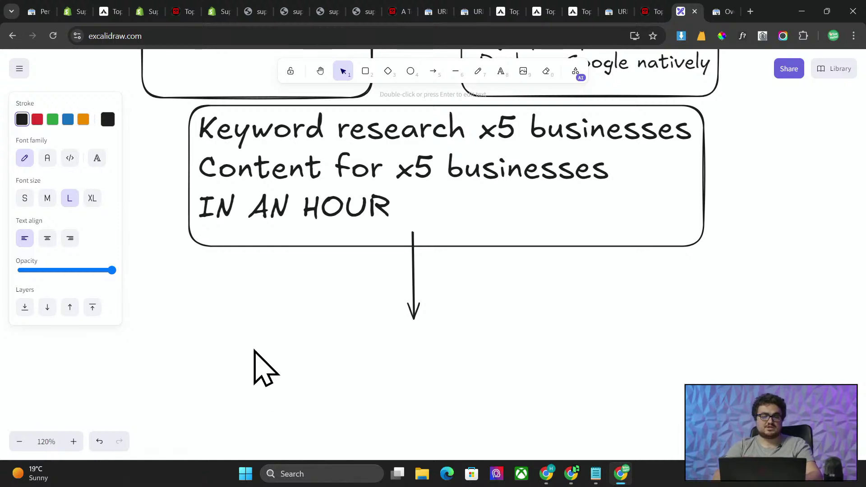
{"action": "scroll", "coordinate": [386, 312], "scroll_direction": "up", "scroll_amount": 1}
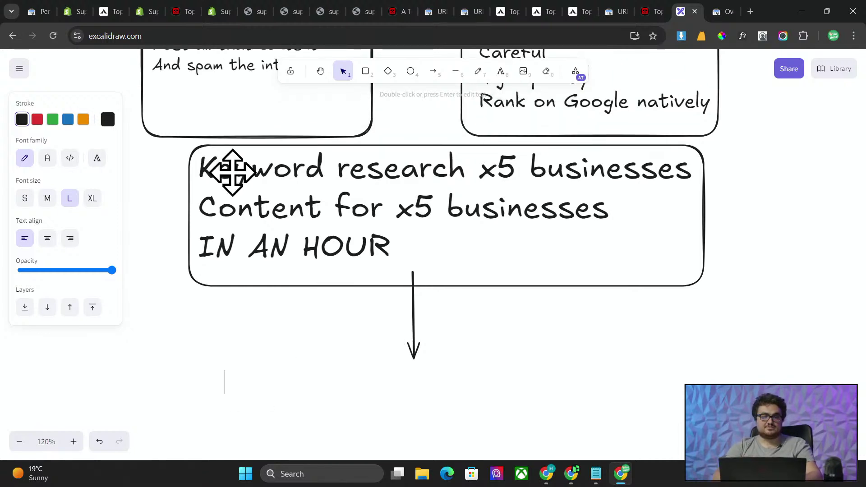
- Switch to Harbor and look through the archive's articles and keyword suggestions to see which businesses were covered
{"action": "key", "text": "alt+Tab"}
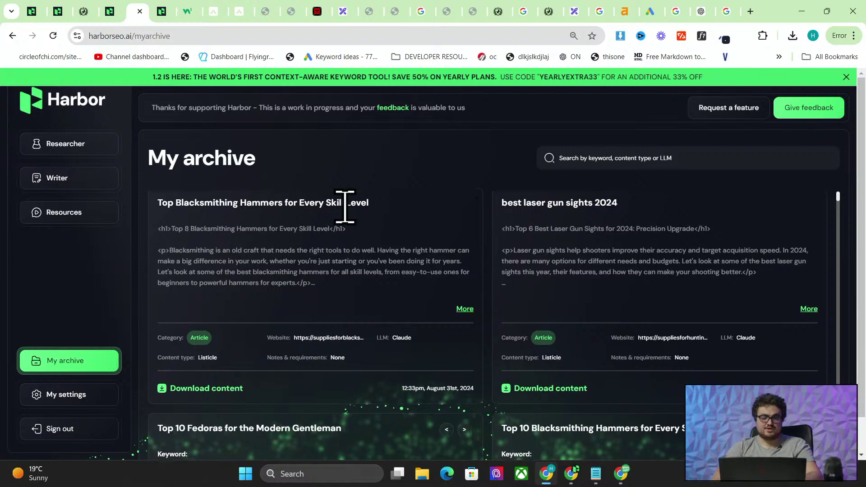
{"action": "scroll", "coordinate": [345, 199], "scroll_direction": "down", "scroll_amount": 1}
{"action": "scroll", "coordinate": [344, 199], "scroll_direction": "up", "scroll_amount": 1}
{"action": "scroll", "coordinate": [345, 206], "scroll_direction": "down", "scroll_amount": 1}
{"action": "scroll", "coordinate": [345, 206], "scroll_direction": "down", "scroll_amount": 3}
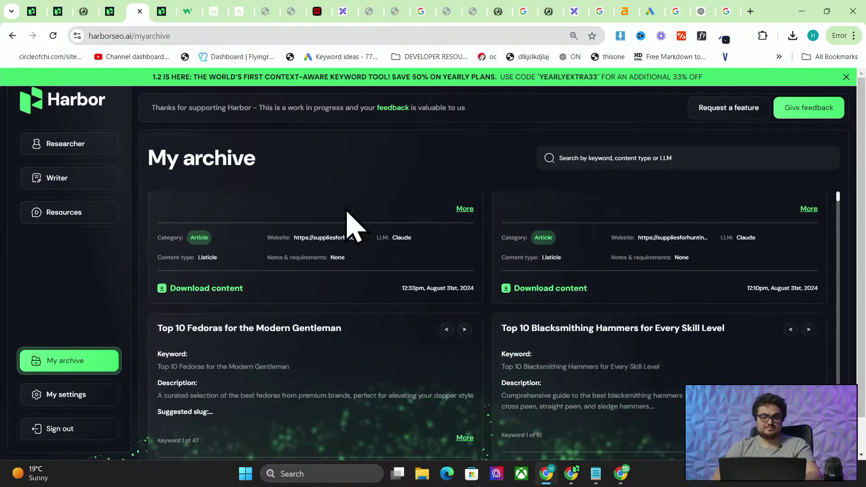
{"action": "scroll", "coordinate": [478, 343], "scroll_direction": "down", "scroll_amount": 2}
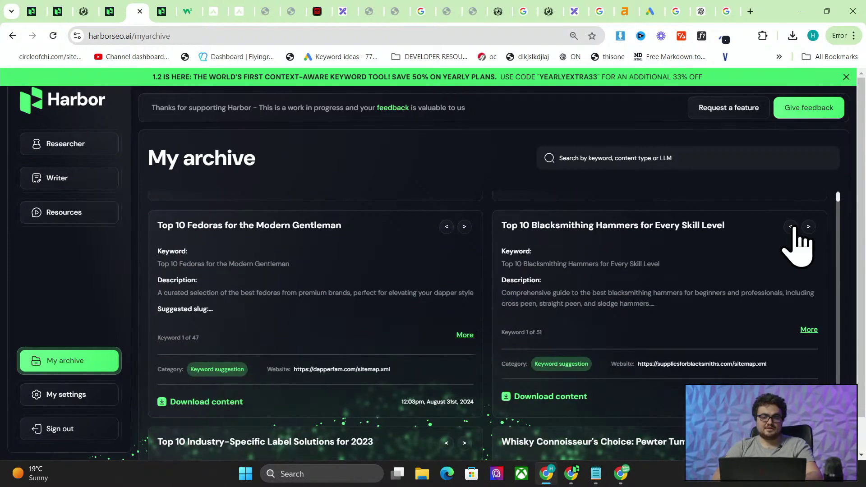
- Review the keyword and content summary in the Excalidraw diagram, and return to the Harbor archive
{"action": "key", "text": "alt+Tab"}
{"action": "scroll", "coordinate": [473, 286], "scroll_direction": "up", "scroll_amount": 1}
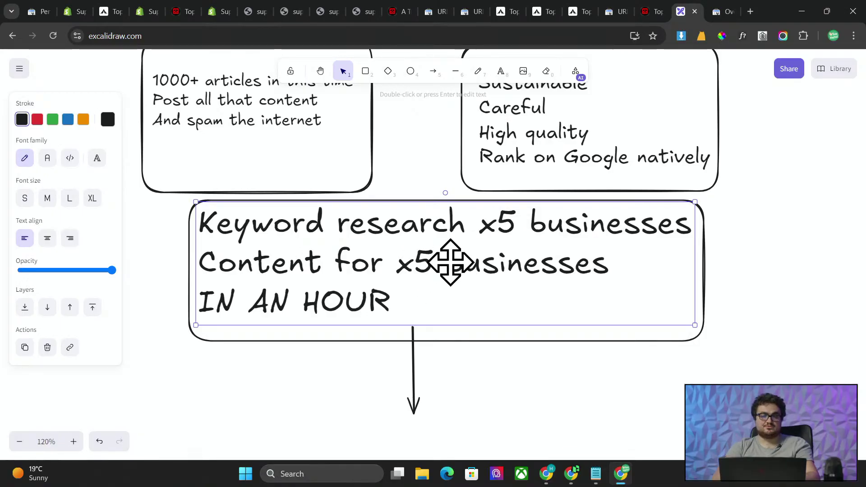
{"action": "key", "text": "alt+Tab"}
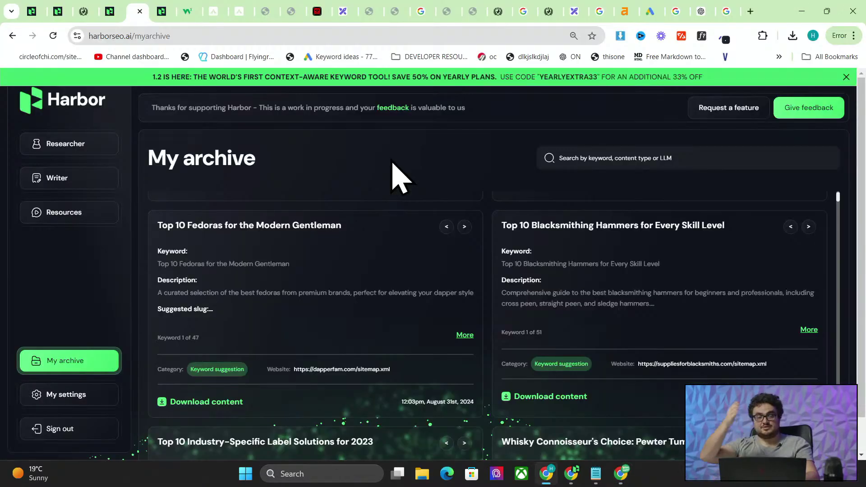
- Switch to Excalidraw and move the mass-content box slightly higher above the keyword research box, adjusting its "1000+ articles" text inside it
{"action": "key", "text": "alt+Tab"}
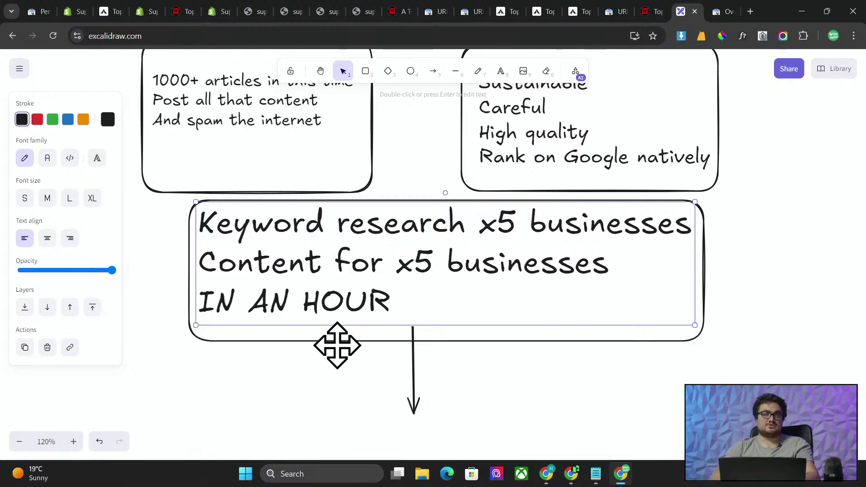
{"action": "scroll", "coordinate": [449, 320], "scroll_direction": "down", "scroll_amount": 1}
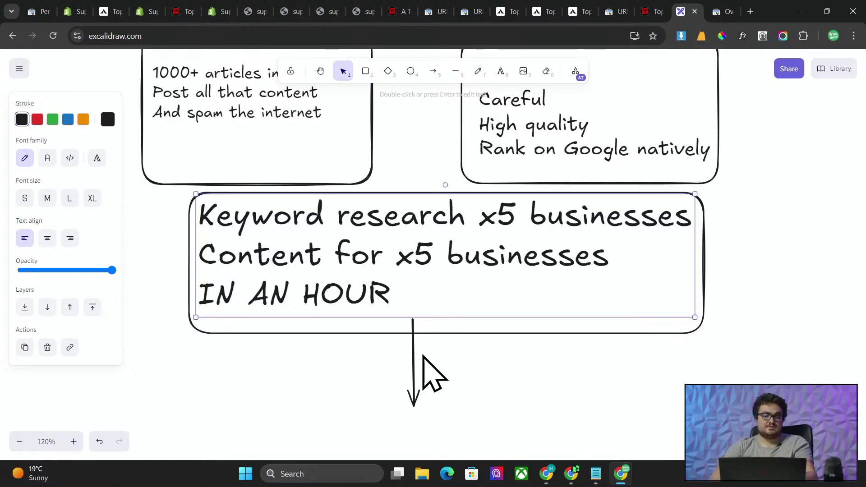
{"action": "scroll", "coordinate": [423, 358], "scroll_direction": "down", "scroll_amount": 1}
{"action": "scroll", "coordinate": [423, 361], "scroll_direction": "up", "scroll_amount": 4}
{"action": "key", "text": "Escape"}
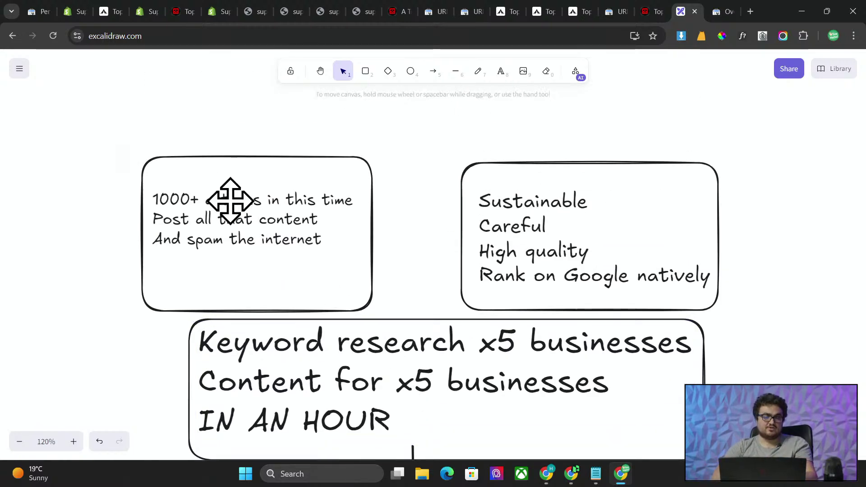
{"action": "mouse_move", "coordinate": [230, 200]}
{"action": "left_mouse_down"}
{"action": "mouse_move", "coordinate": [238, 200]}
{"action": "mouse_move", "coordinate": [228, 202]}
{"action": "left_mouse_up"}
{"action": "left_click_drag", "start_coordinate": [248, 156], "coordinate": [236, 225]}
{"action": "left_click", "coordinate": [248, 226]}
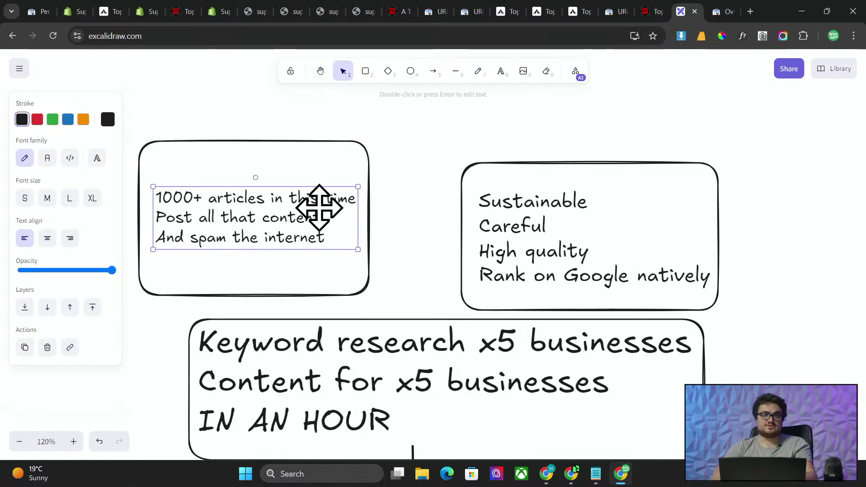
{"action": "left_click_drag", "start_coordinate": [286, 203], "coordinate": [281, 202]}
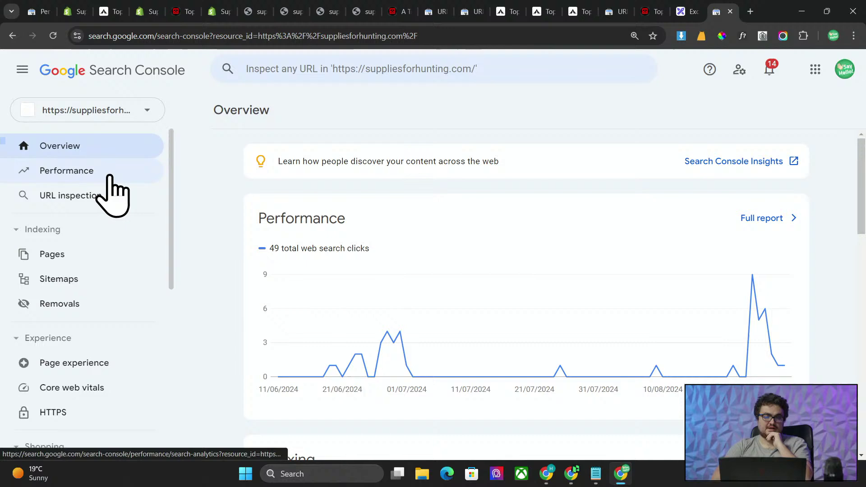
- In Search Console, open the suppliesforhunting.com performance report and set its date range to the most recent date (30 August 2024)
{"action": "left_click", "coordinate": [110, 176]}
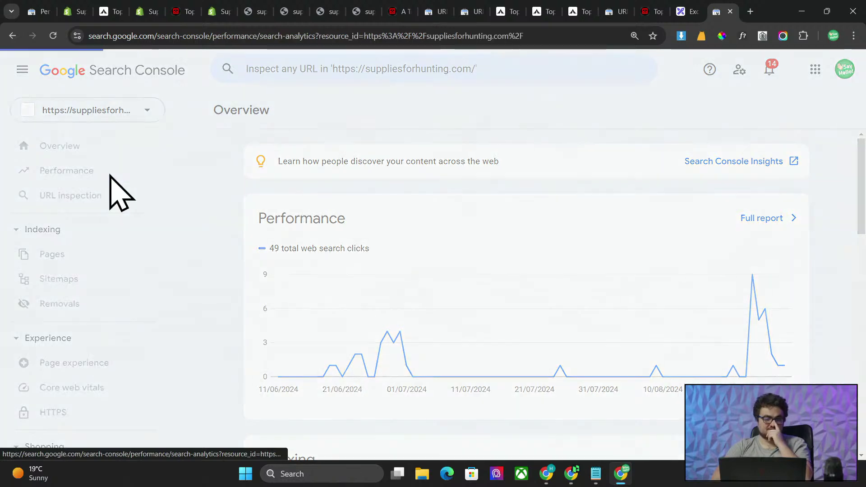
{"action": "scroll", "coordinate": [785, 352], "scroll_direction": "down", "scroll_amount": 2}
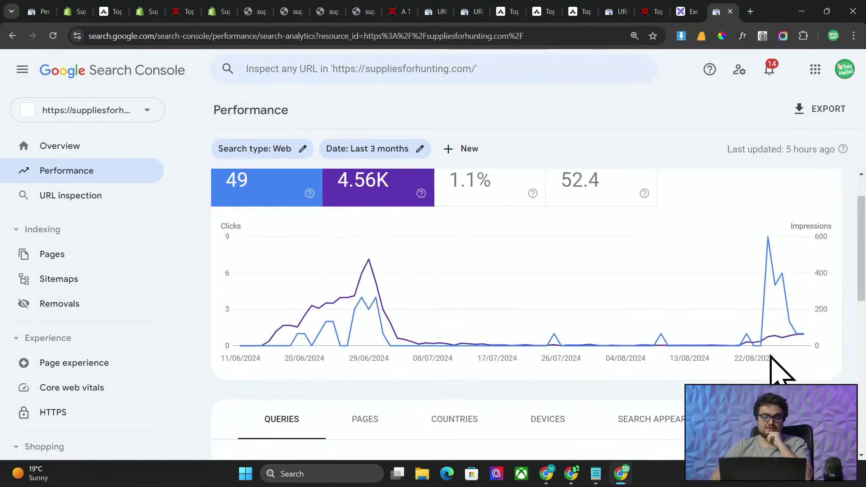
{"action": "left_click", "coordinate": [403, 150]}
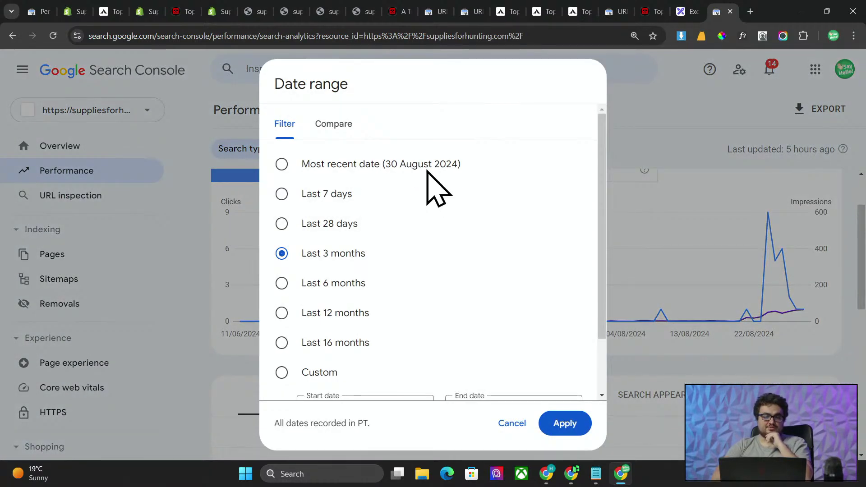
{"action": "left_click", "coordinate": [568, 433]}
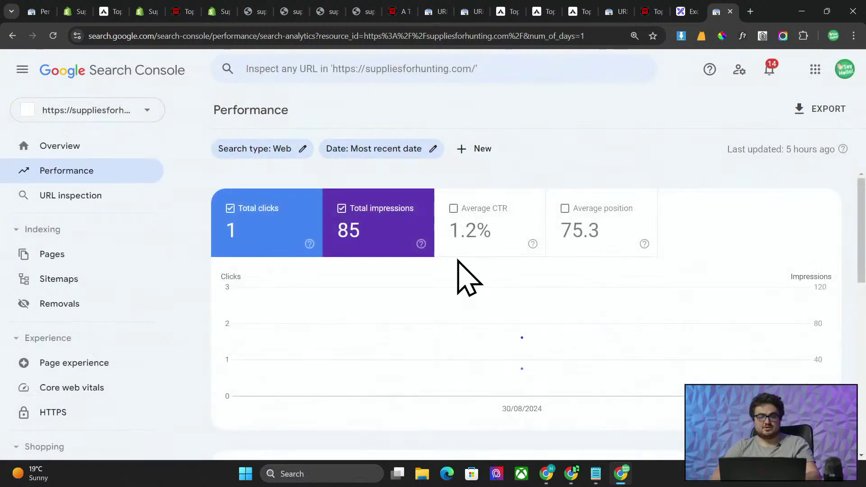
- Sort the top queries by impressions, and return to the clicks and impressions overview
{"action": "scroll", "coordinate": [483, 350], "scroll_direction": "down", "scroll_amount": 8}
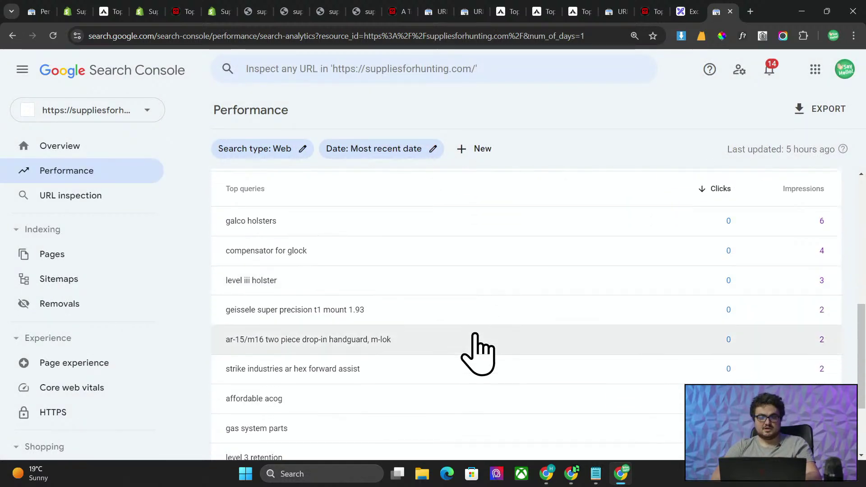
{"action": "left_click", "coordinate": [801, 189]}
{"action": "scroll", "coordinate": [492, 290], "scroll_direction": "up", "scroll_amount": 8}
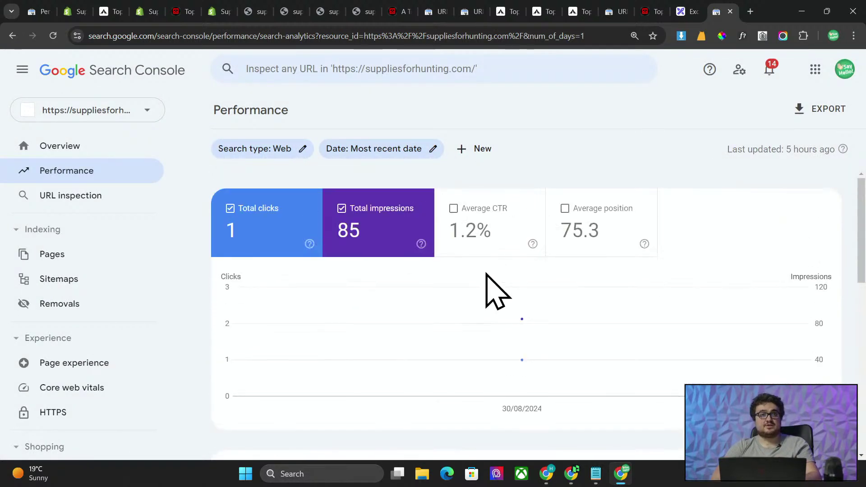